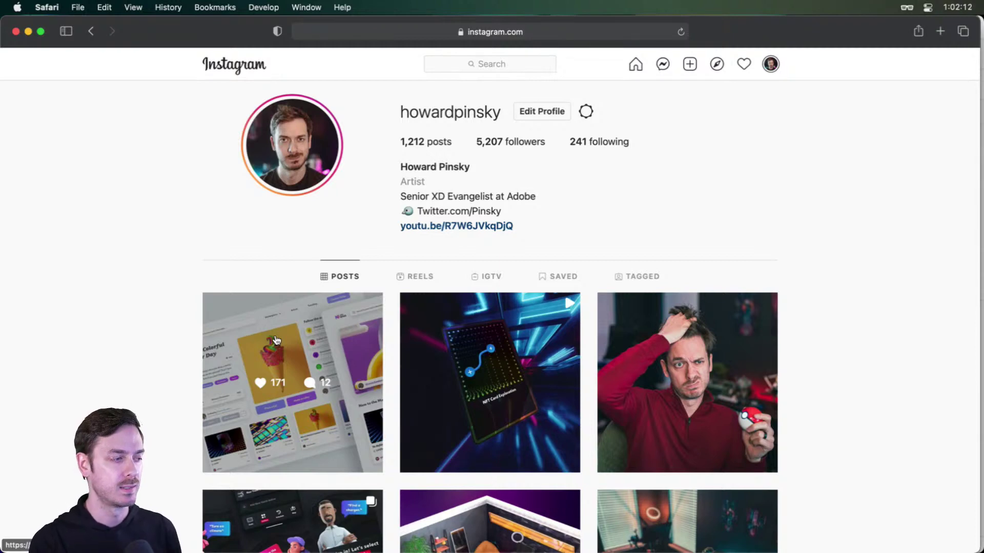
- Open the newest NFT marketplace post on the Instagram profile and compare it with the dark home page design in Adobe XD
{"action": "left_click", "coordinate": [294, 346]}
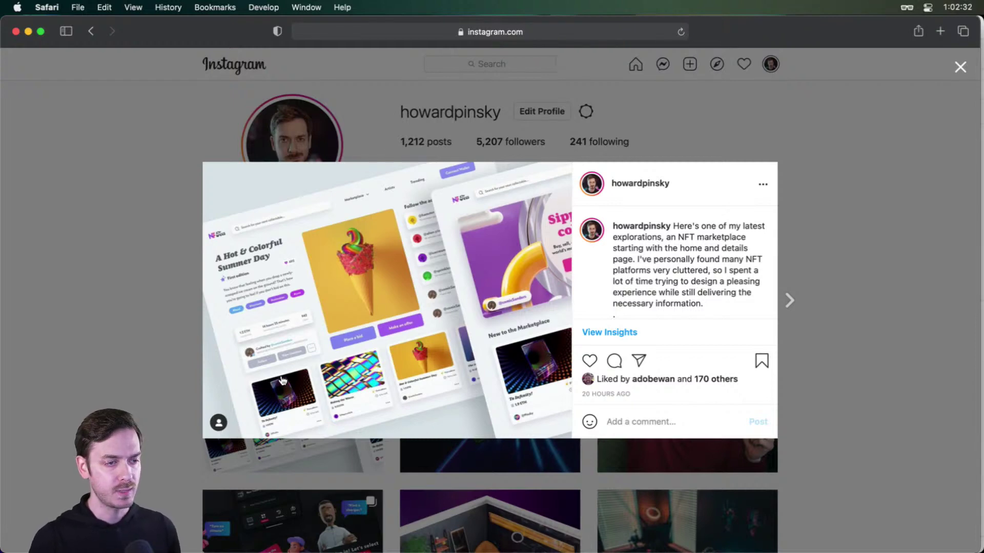
{"action": "key", "text": "super+Tab"}
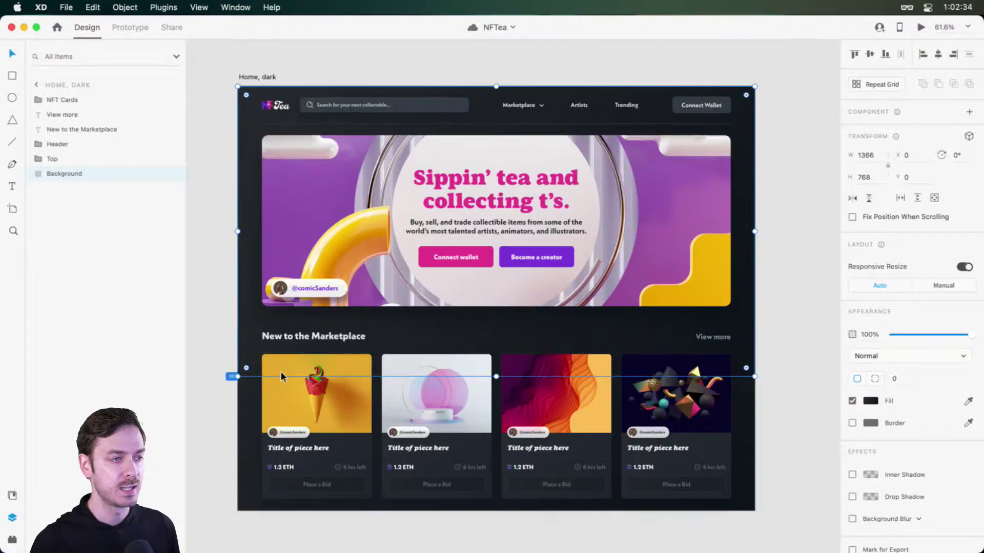
{"action": "left_click", "coordinate": [228, 325]}
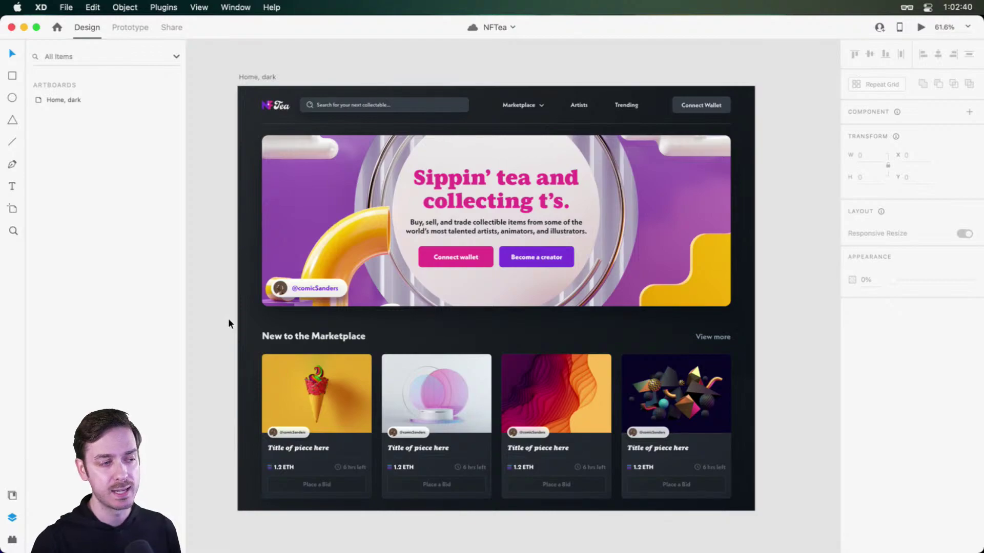
{"action": "key", "text": "super+Tab"}
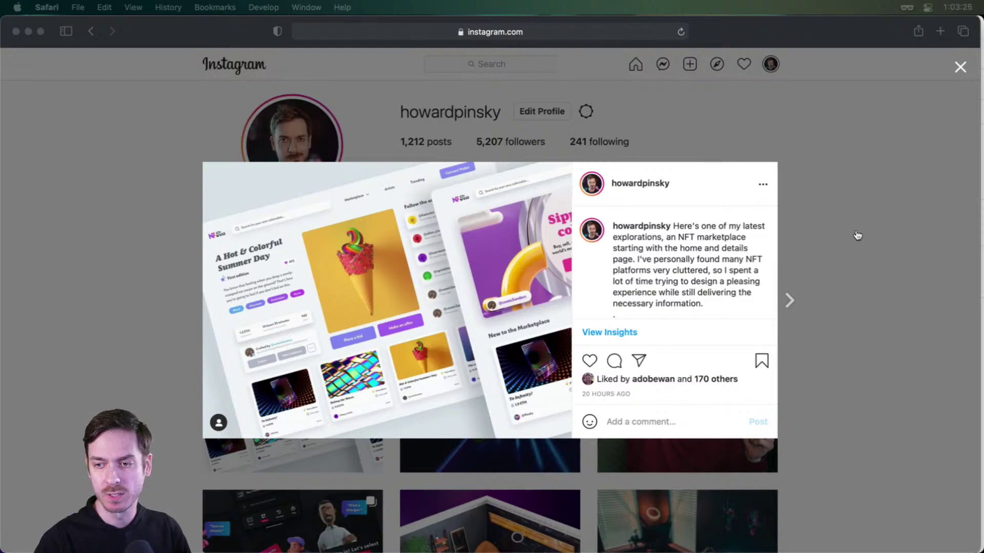
{"action": "key", "text": "super+Tab"}
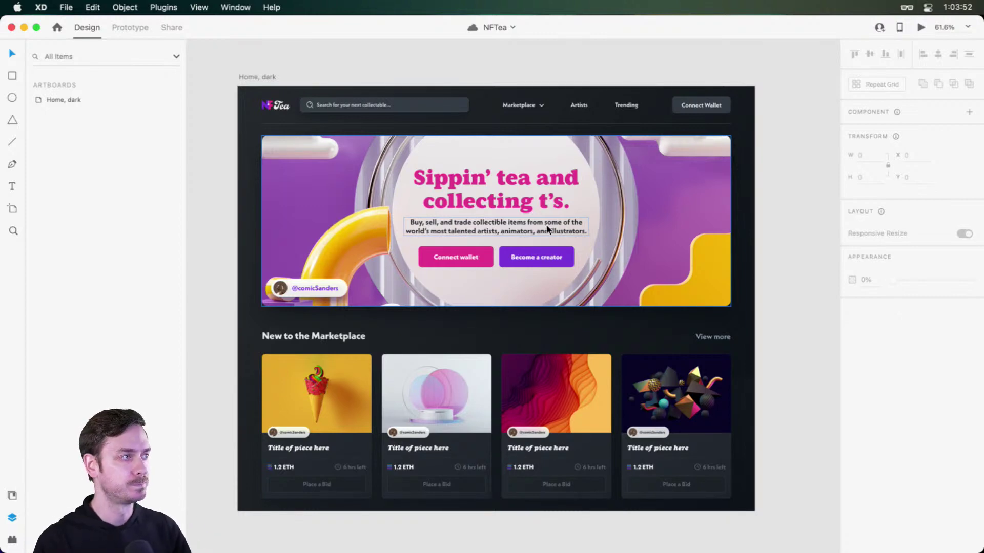
- Add a new Web 1366 artboard beside the "Home, dark" artboard
{"action": "key", "text": "a"}
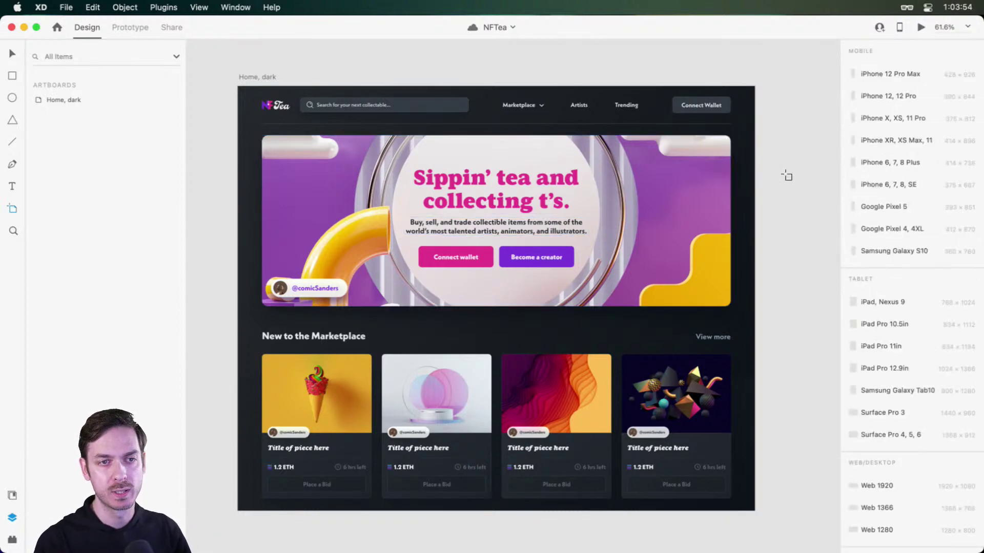
{"action": "scroll", "coordinate": [894, 306], "scroll_direction": "down", "scroll_amount": 5}
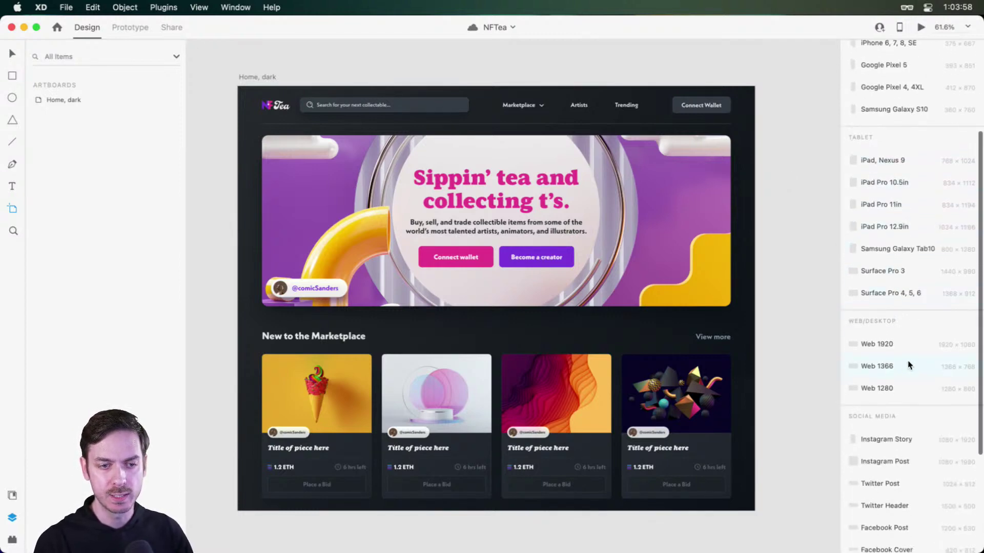
{"action": "left_click", "coordinate": [908, 365]}
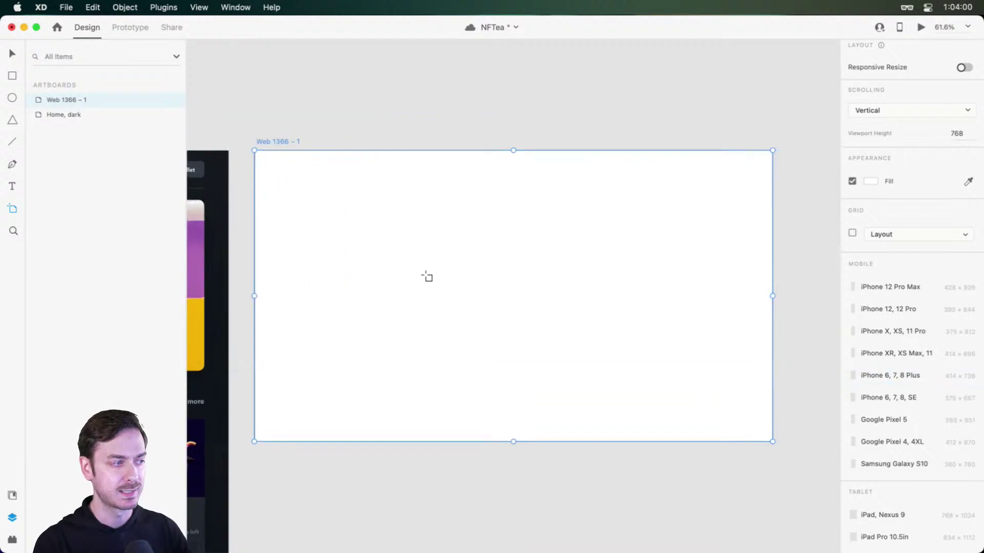
{"action": "scroll", "coordinate": [426, 274], "scroll_direction": "down", "scroll_amount": 3}
{"action": "left_click_drag", "start_coordinate": [415, 273], "coordinate": [627, 242]}
{"action": "key", "text": "super+z"}
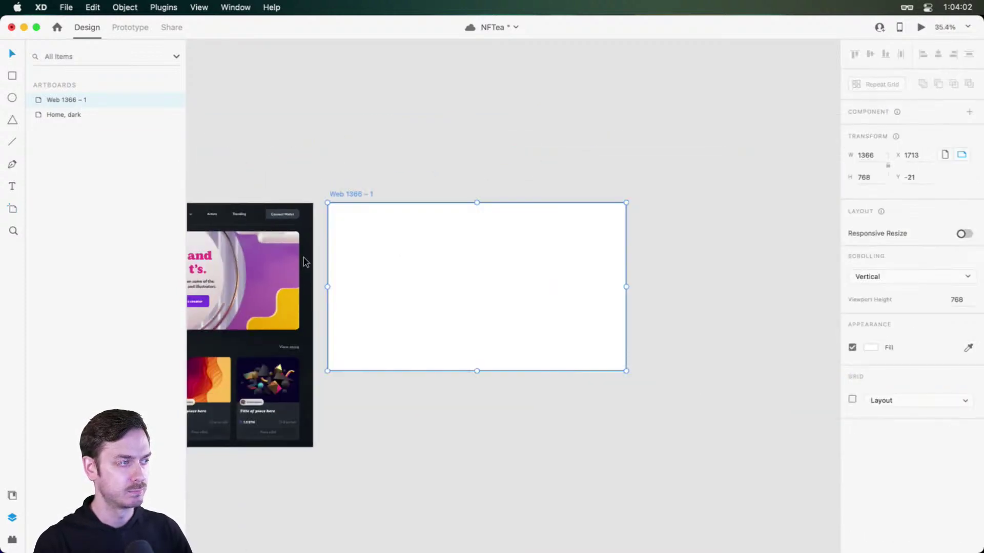
- Move the new Web 1366 artboard farther away from the dark home artboard, to X 2067
{"action": "left_click_drag", "start_coordinate": [256, 264], "coordinate": [501, 235]}
{"action": "scroll", "coordinate": [714, 233], "scroll_direction": "up", "scroll_amount": 3}
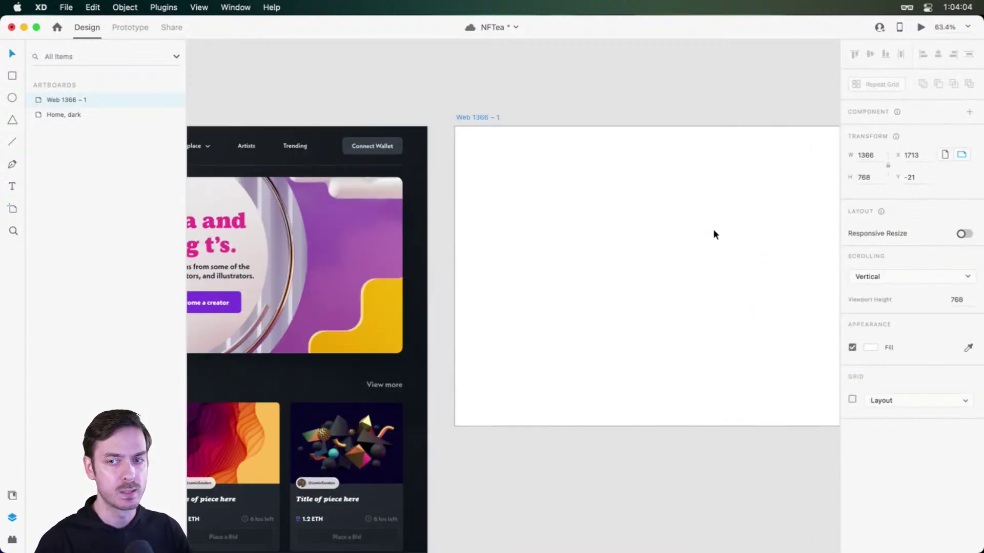
{"action": "left_click_drag", "start_coordinate": [713, 232], "coordinate": [546, 207]}
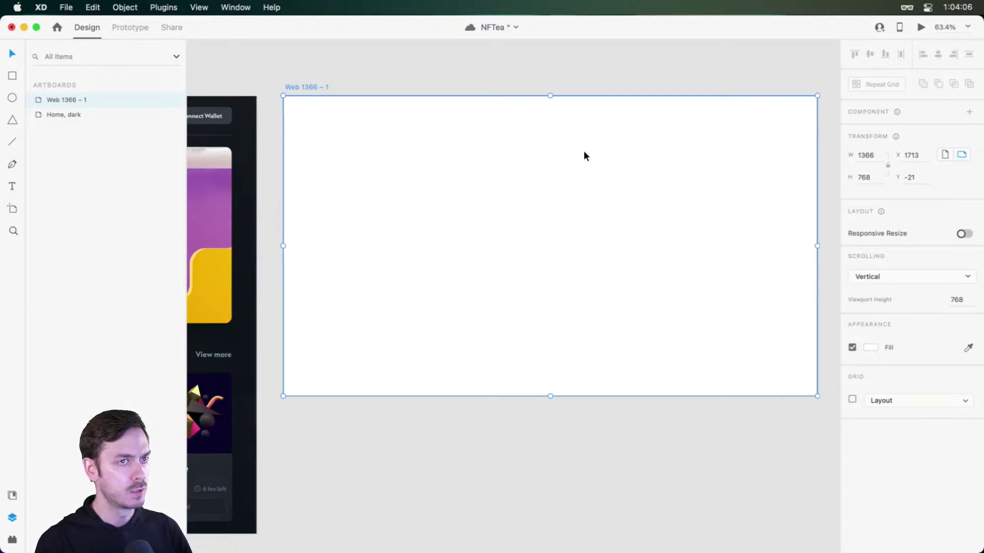
{"action": "scroll", "coordinate": [657, 86], "scroll_direction": "up", "scroll_amount": 1}
{"action": "scroll", "coordinate": [577, 159], "scroll_direction": "up", "scroll_amount": 1}
{"action": "scroll", "coordinate": [477, 145], "scroll_direction": "right", "scroll_amount": 2}
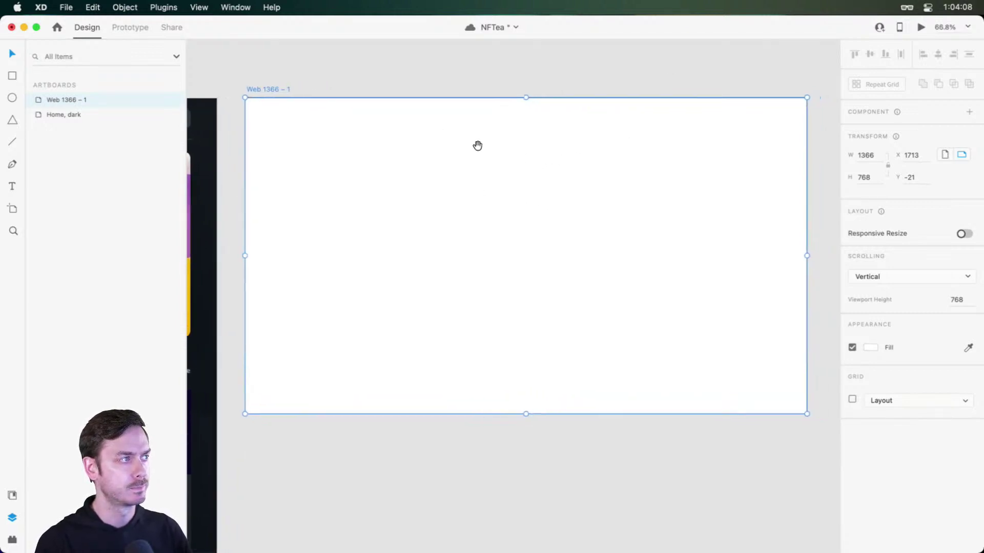
{"action": "left_click_drag", "start_coordinate": [259, 88], "coordinate": [421, 128]}
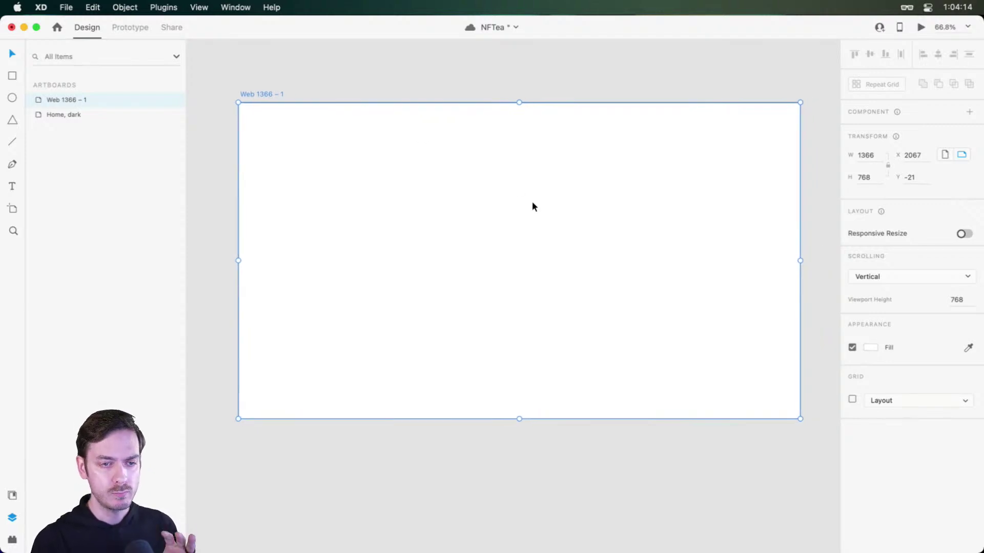
{"action": "left_click", "coordinate": [804, 334]}
{"action": "left_click", "coordinate": [740, 313]}
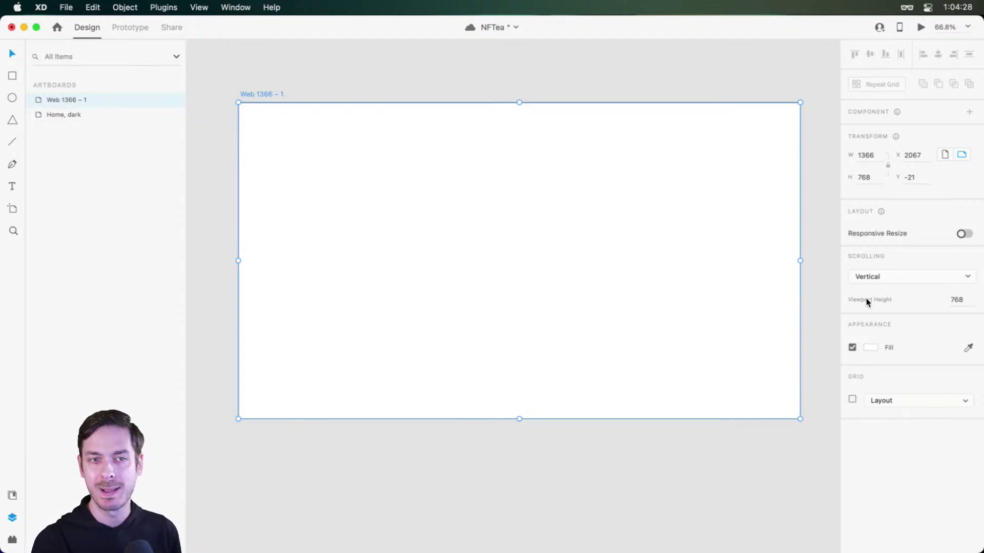
- Set the new artboard's fill to the very light bluish grey #F4F6F7
{"action": "left_click", "coordinate": [871, 348]}
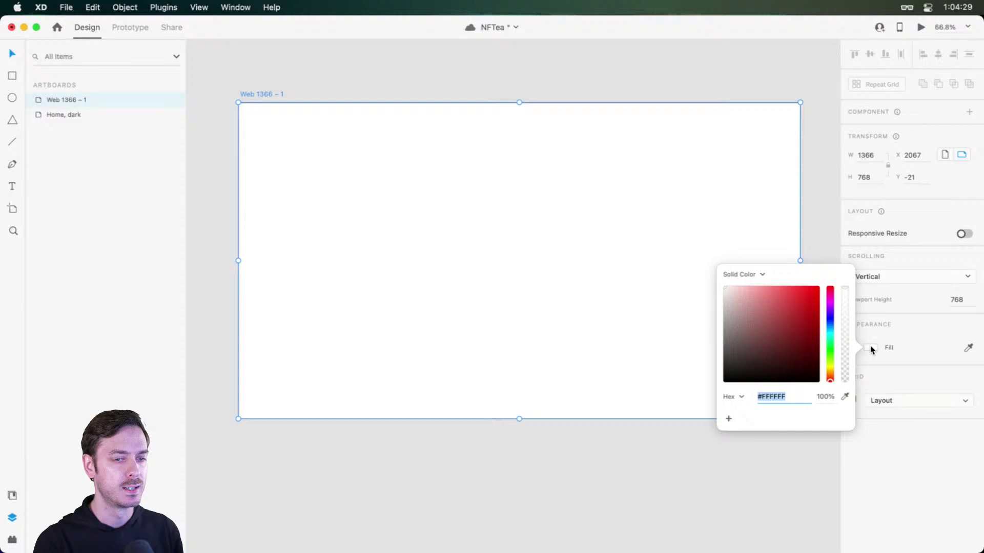
{"action": "left_click", "coordinate": [829, 327]}
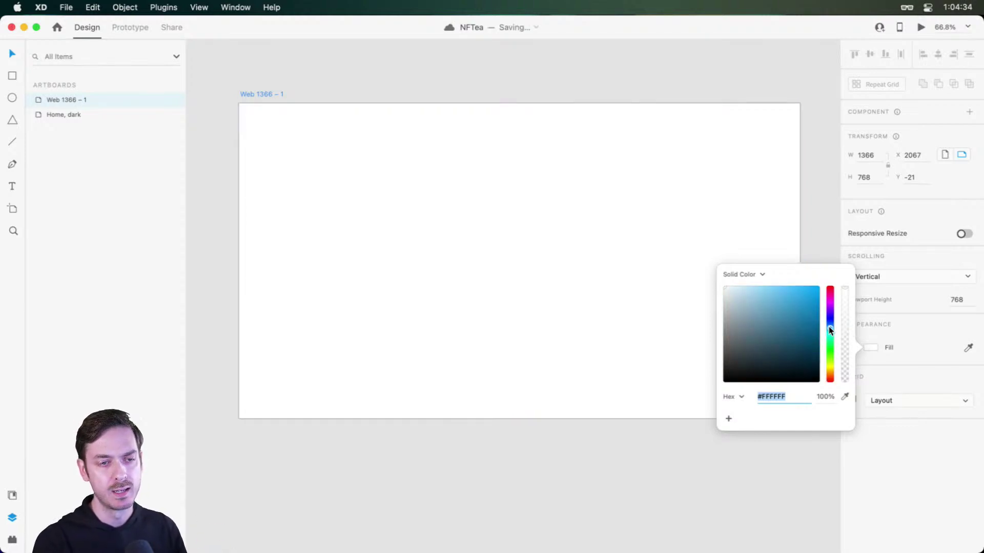
{"action": "left_click_drag", "start_coordinate": [830, 329], "coordinate": [832, 331]}
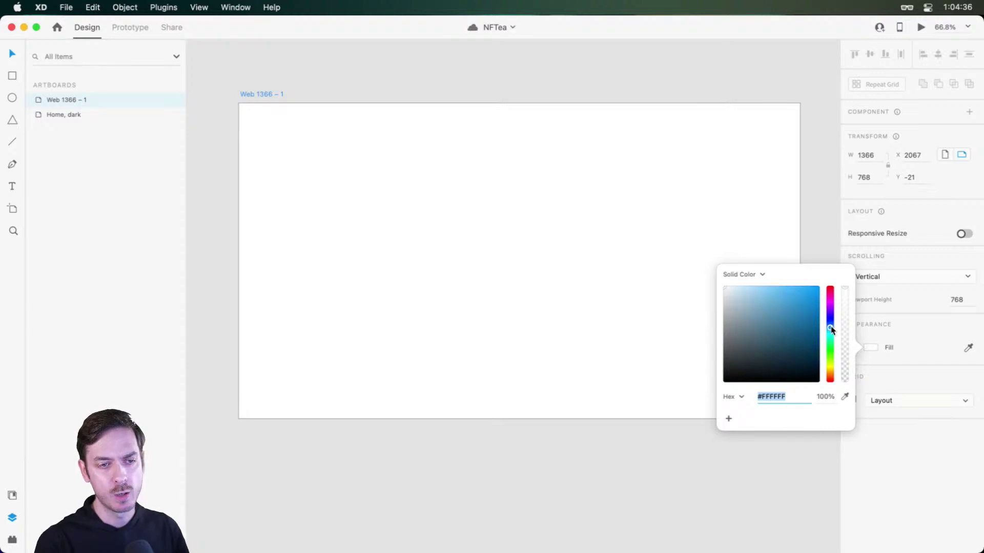
{"action": "left_click", "coordinate": [728, 292]}
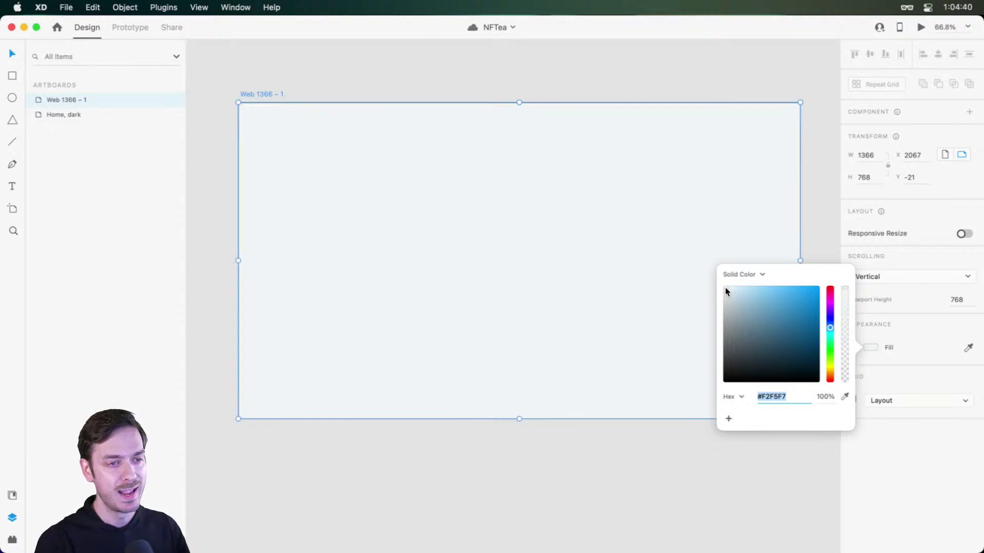
{"action": "left_click", "coordinate": [725, 289]}
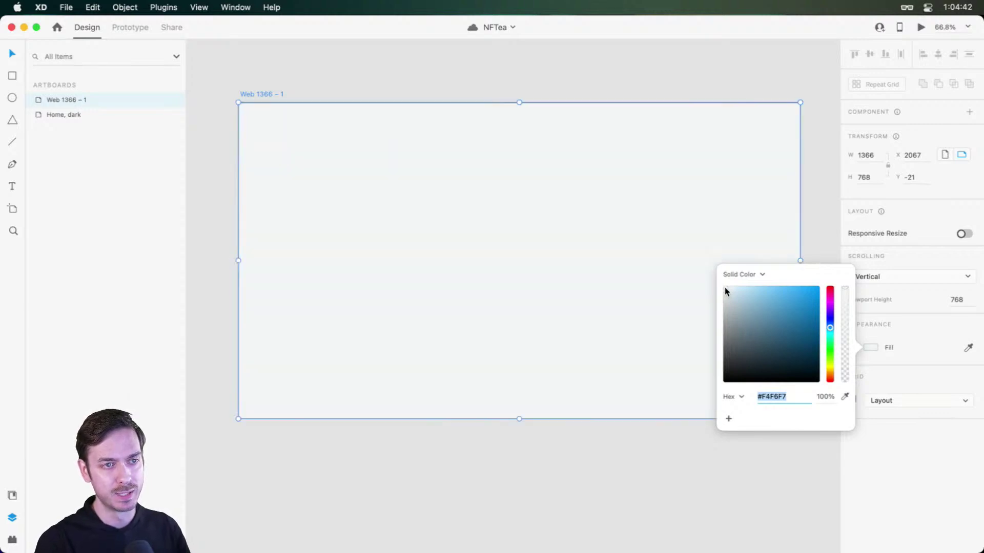
{"action": "left_click", "coordinate": [666, 290]}
- Undo and redo the artboard's fill change to compare the light grey background with plain white
{"action": "scroll", "coordinate": [623, 192], "scroll_direction": "up", "scroll_amount": 3}
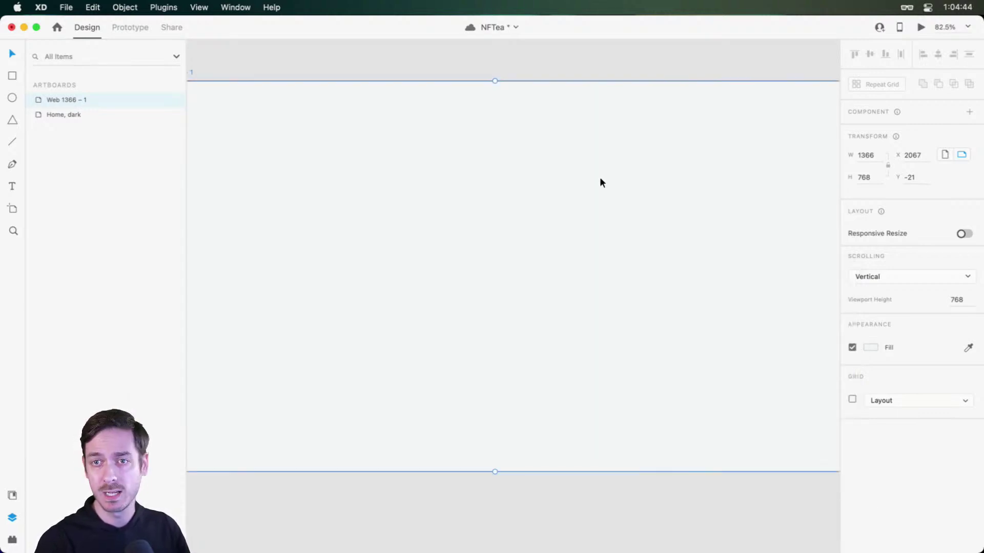
{"action": "scroll", "coordinate": [601, 178], "scroll_direction": "down", "scroll_amount": 1}
{"action": "key", "text": "super+z"}
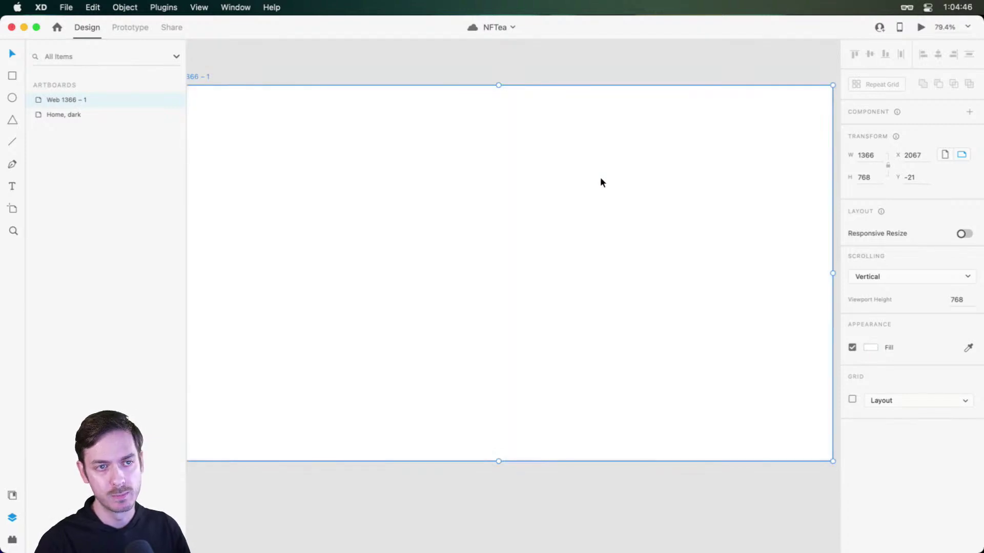
{"action": "key", "text": "super+shift+z"}
{"action": "key", "text": "super+z"}
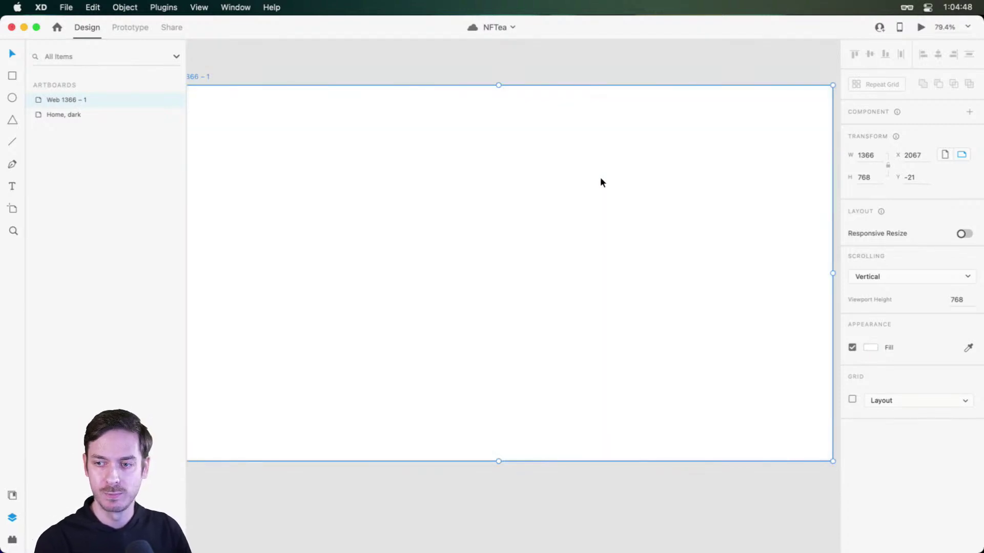
{"action": "key", "text": "super+shift+z"}
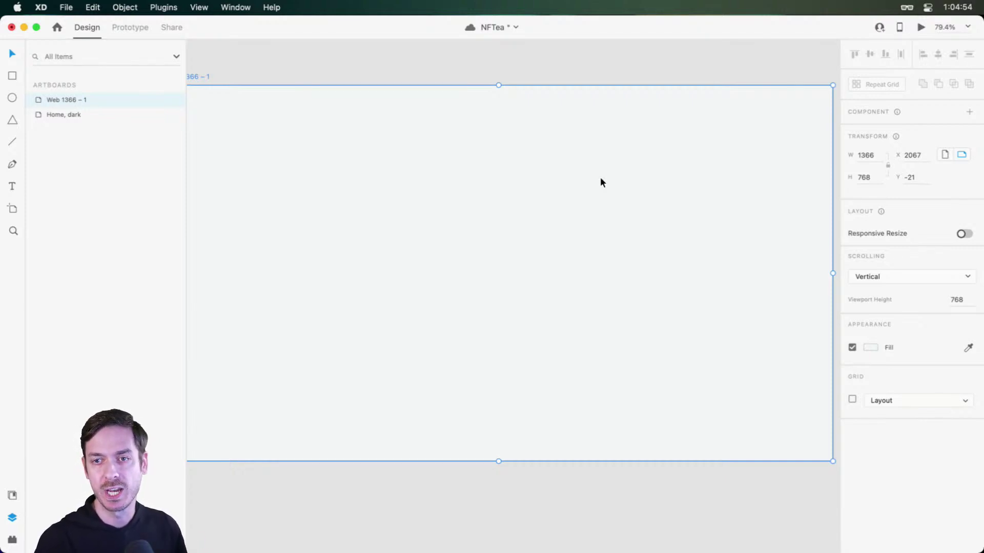
{"action": "scroll", "coordinate": [580, 191], "scroll_direction": "down", "scroll_amount": 3}
{"action": "left_click", "coordinate": [525, 128]}
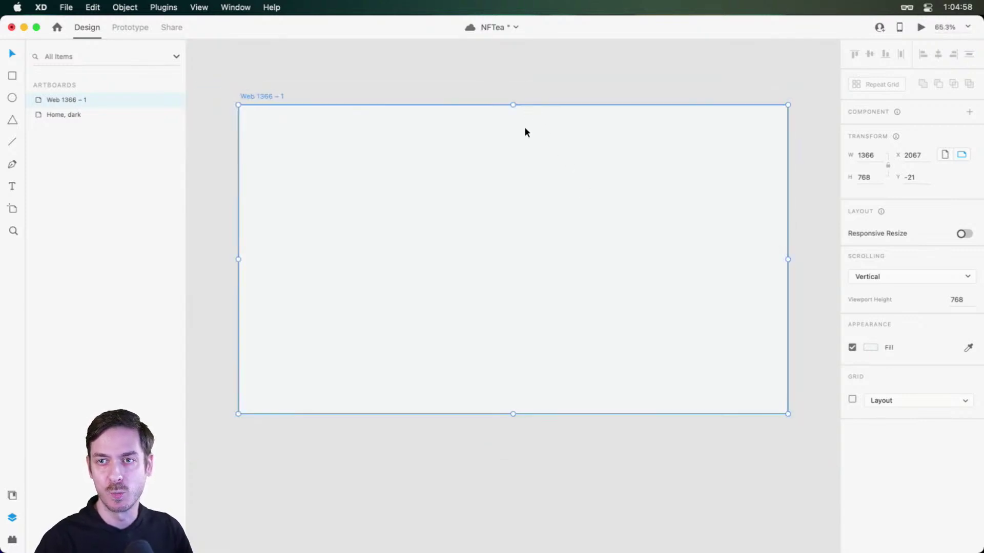
{"action": "left_click", "coordinate": [419, 140]}
{"action": "scroll", "coordinate": [420, 140], "scroll_direction": "up", "scroll_amount": 3}
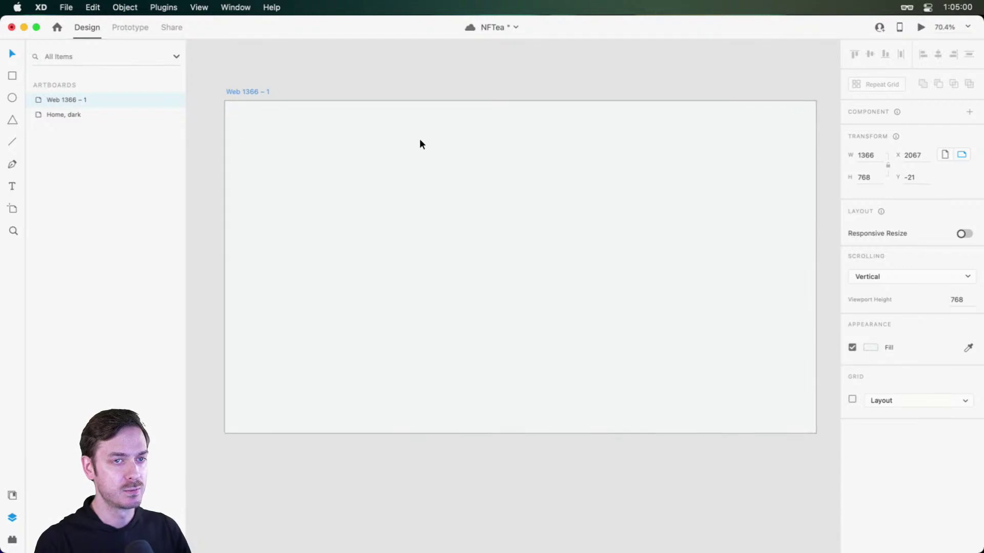
{"action": "scroll", "coordinate": [451, 123], "scroll_direction": "down", "scroll_amount": 2}
{"action": "left_click", "coordinate": [483, 106]}
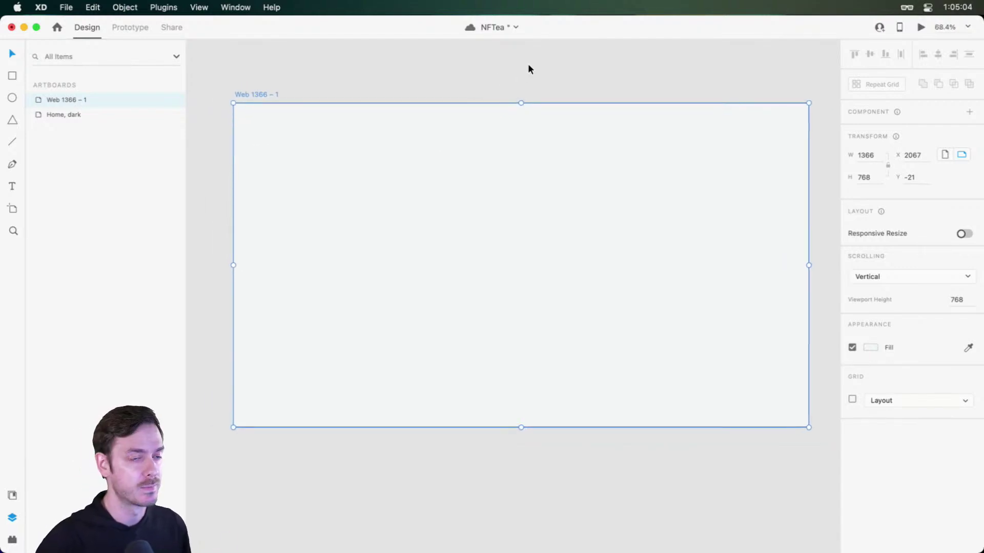
{"action": "left_click", "coordinate": [360, 188]}
{"action": "scroll", "coordinate": [361, 188], "scroll_direction": "up", "scroll_amount": 1}
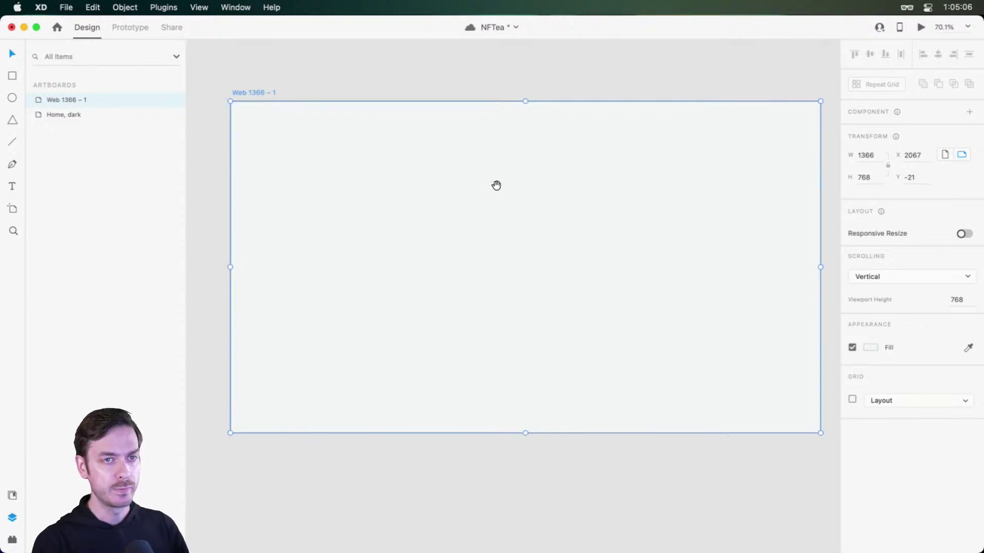
{"action": "scroll", "coordinate": [497, 184], "scroll_direction": "up", "scroll_amount": 1}
{"action": "left_click", "coordinate": [569, 182]}
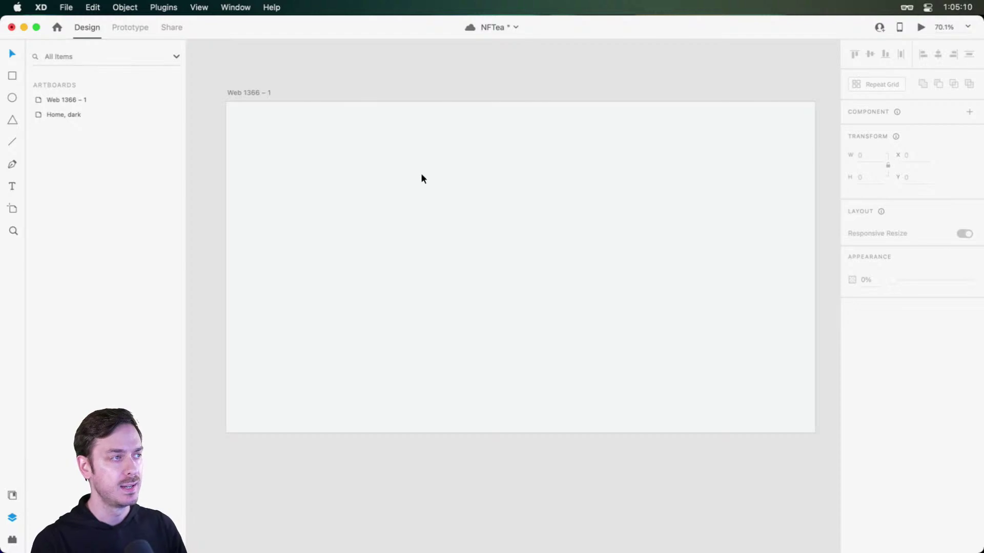
- Copy the Top navigation group from the "Home, dark" artboard and paste it onto the light Web 1366 artboard
{"action": "scroll", "coordinate": [420, 173], "scroll_direction": "left", "scroll_amount": 15}
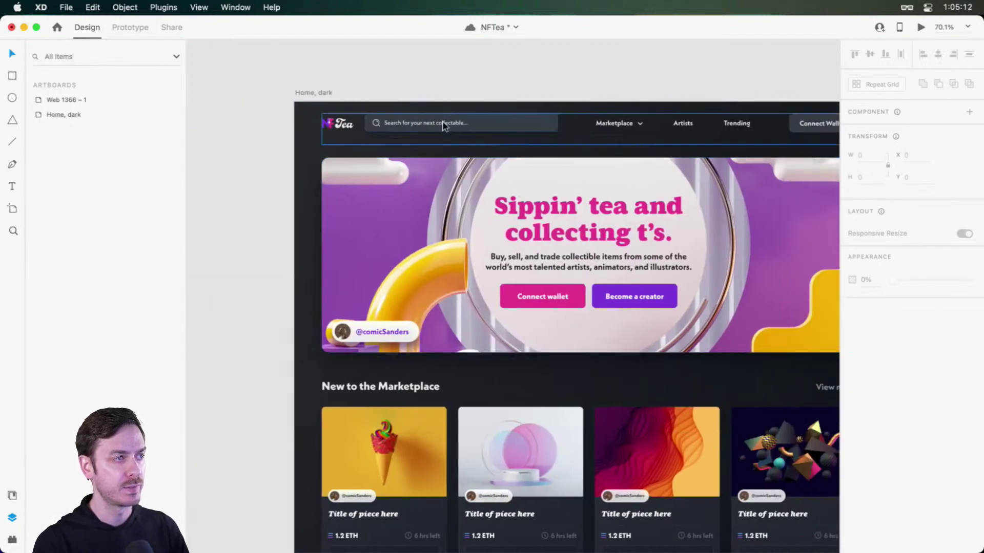
{"action": "left_click", "coordinate": [429, 122]}
{"action": "left_click_drag", "start_coordinate": [430, 122], "coordinate": [447, 136]}
{"action": "key", "text": "super+z"}
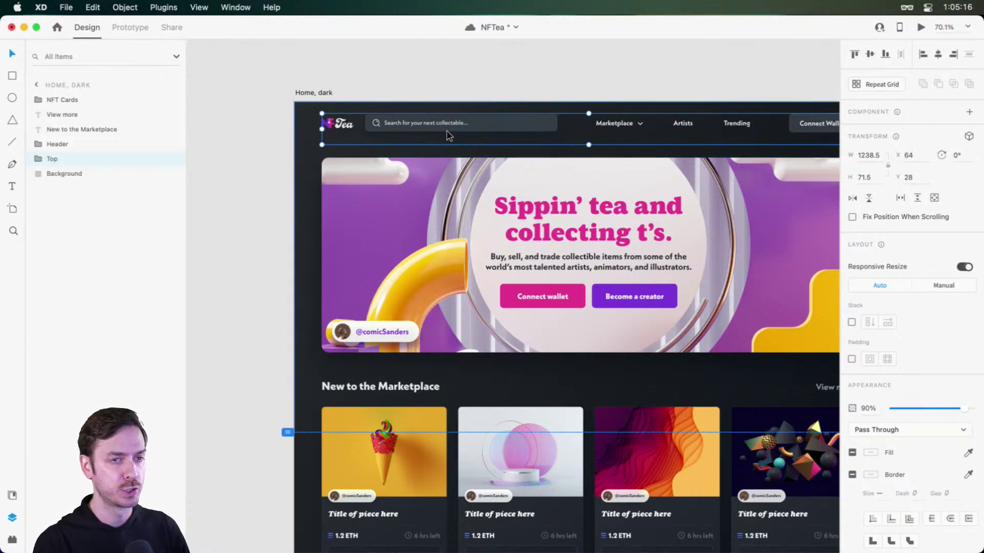
{"action": "scroll", "coordinate": [439, 124], "scroll_direction": "right", "scroll_amount": 15}
{"action": "left_click", "coordinate": [518, 196]}
{"action": "key", "text": "super+v"}
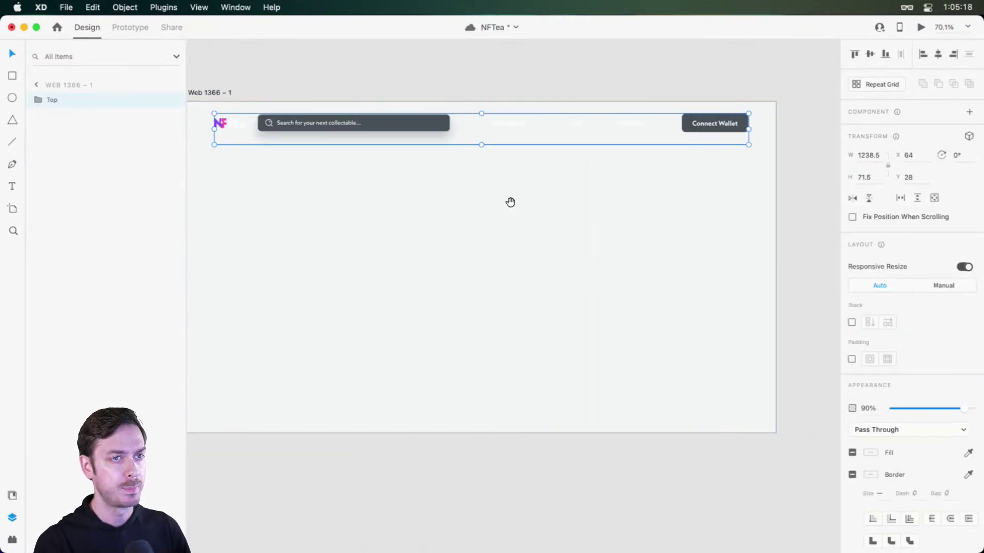
{"action": "left_click_drag", "start_coordinate": [510, 201], "coordinate": [569, 187]}
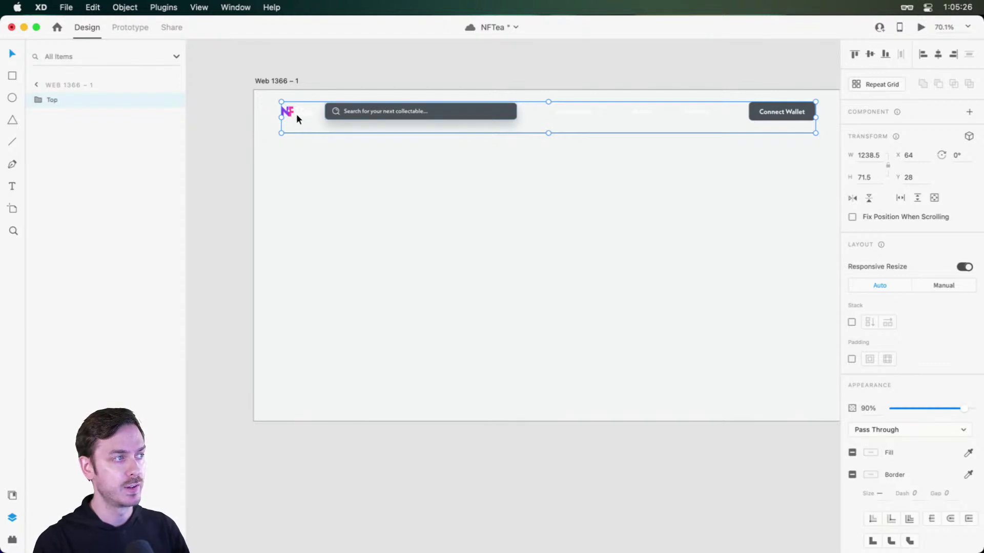
- Change the fill of the white "Tea" lettering in the light artboard's logo to the dark slate grey #383F45
{"action": "scroll", "coordinate": [280, 121], "scroll_direction": "up", "scroll_amount": 10}
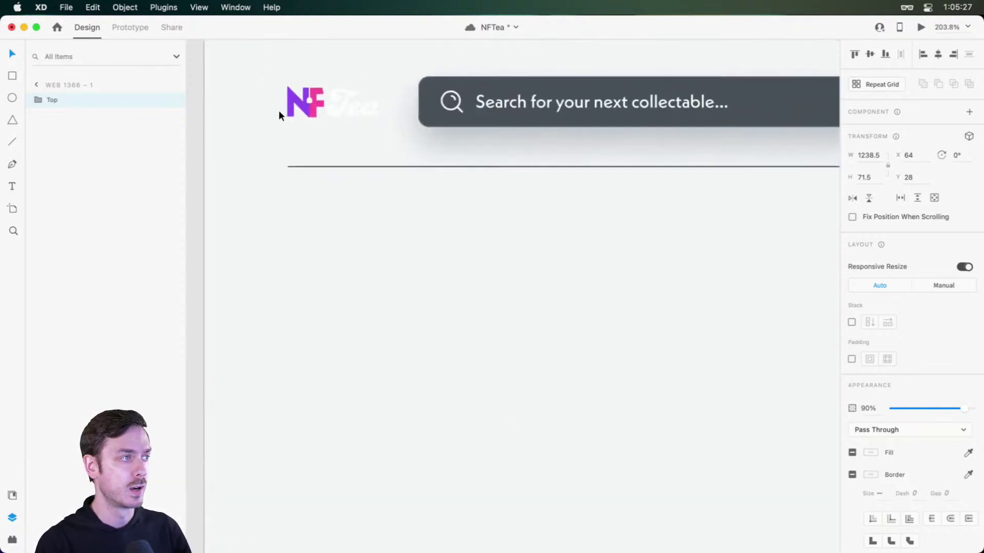
{"action": "double_click", "coordinate": [352, 107]}
{"action": "double_click", "coordinate": [354, 106]}
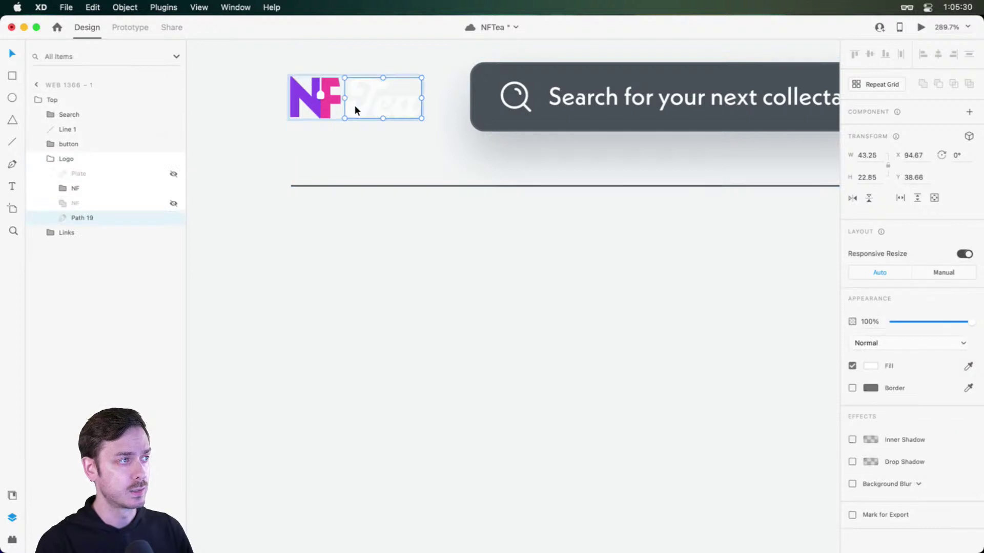
{"action": "scroll", "coordinate": [338, 79], "scroll_direction": "up", "scroll_amount": 2}
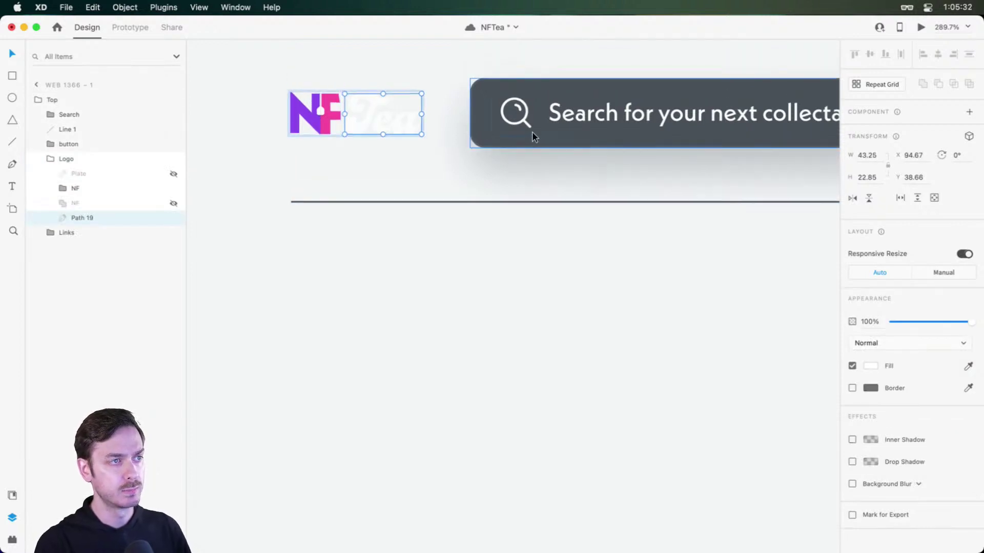
{"action": "left_click", "coordinate": [870, 366]}
{"action": "left_click", "coordinate": [830, 342]}
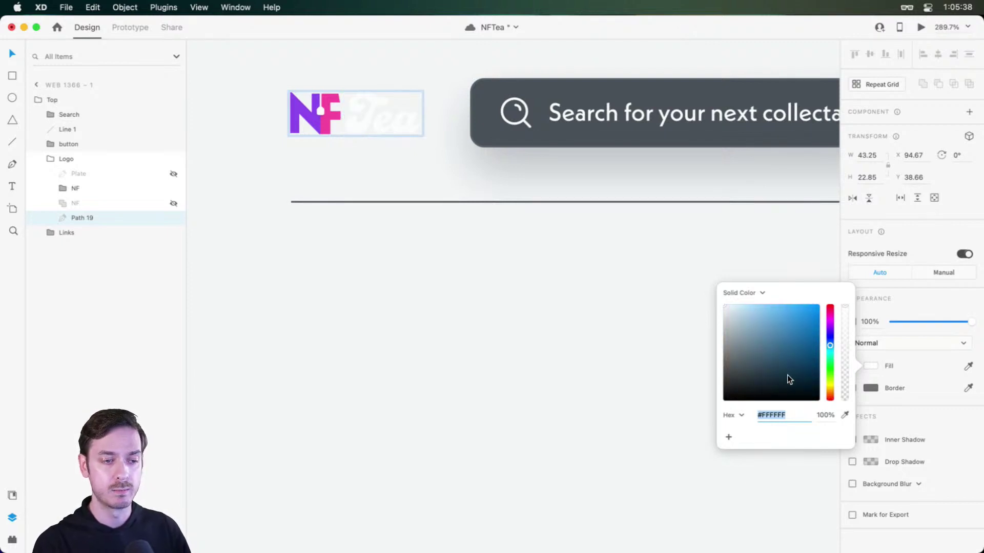
{"action": "left_click", "coordinate": [736, 385]}
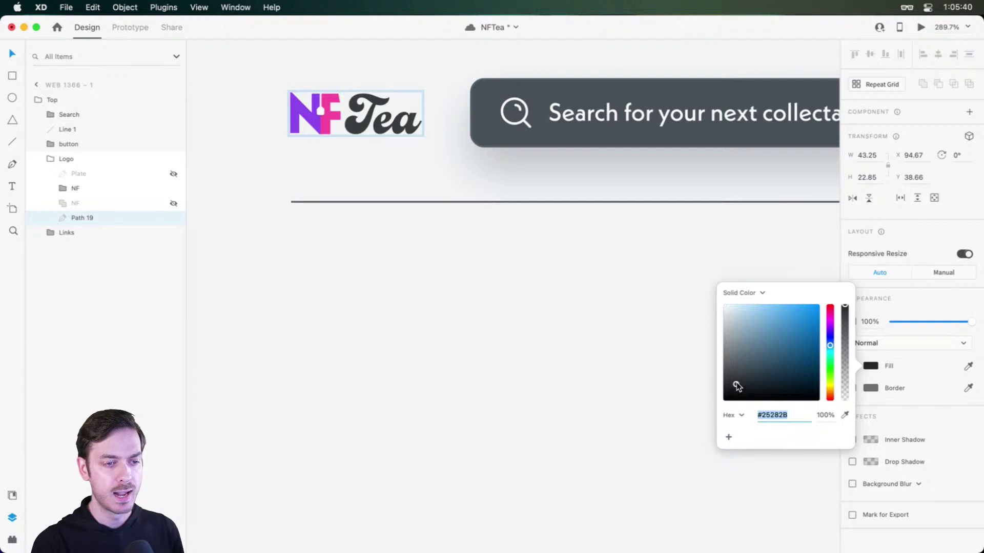
{"action": "left_click_drag", "start_coordinate": [736, 386], "coordinate": [737, 380]}
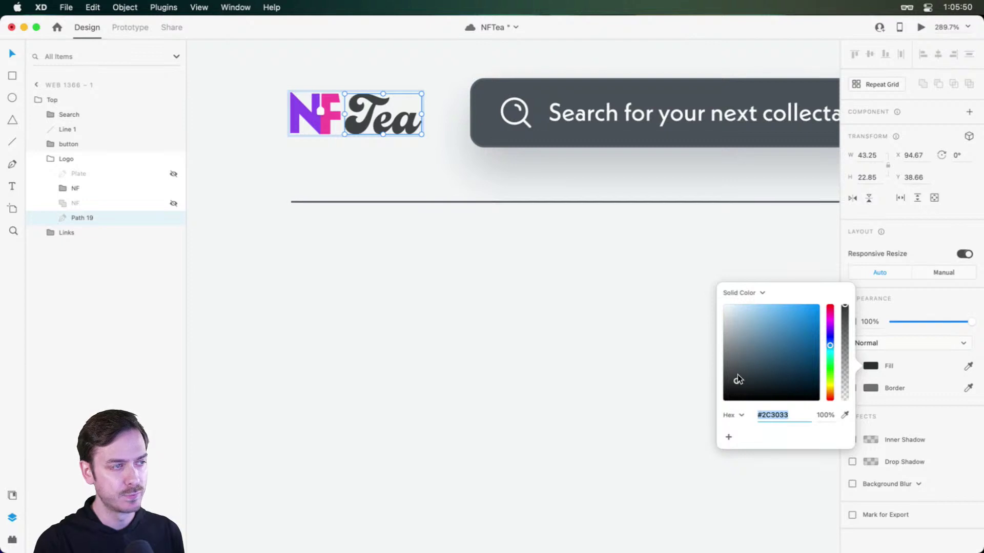
{"action": "left_click_drag", "start_coordinate": [736, 374], "coordinate": [741, 373]}
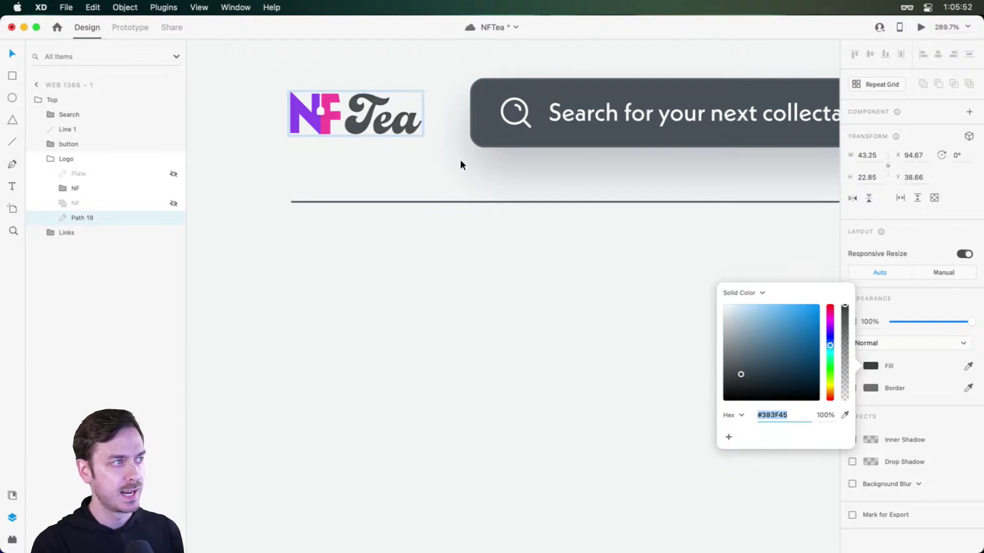
{"action": "scroll", "coordinate": [341, 81], "scroll_direction": "up", "scroll_amount": 5}
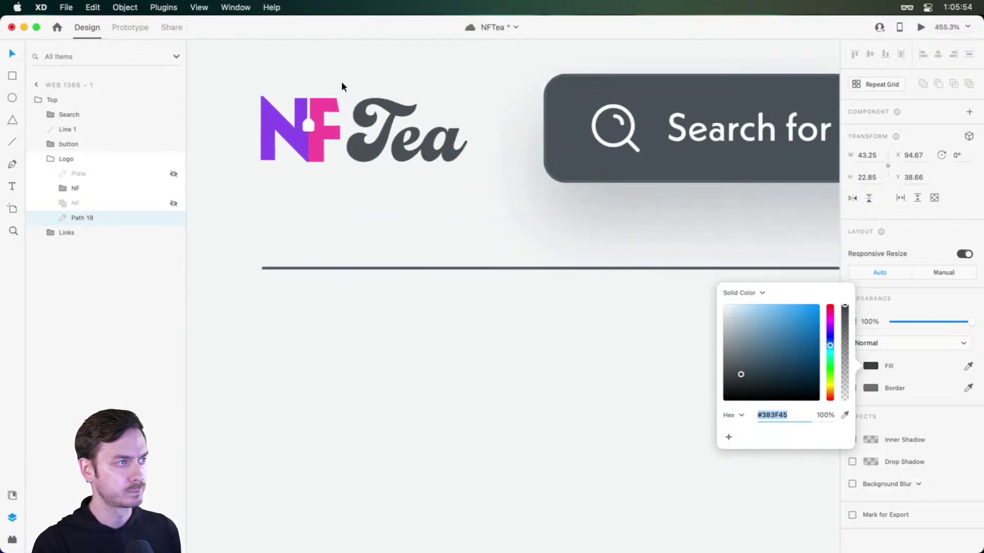
{"action": "left_click", "coordinate": [452, 301]}
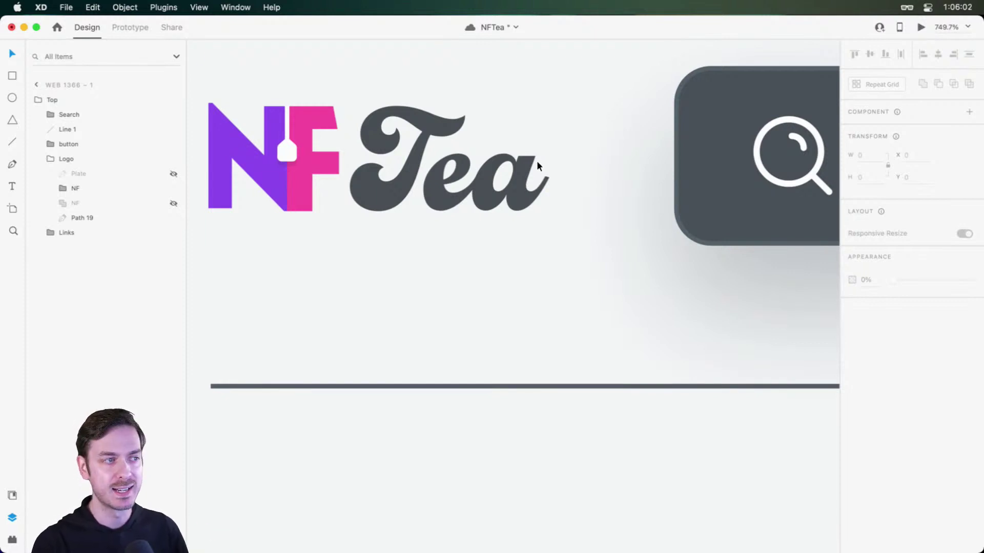
- Save the "Tea" lettering's fill color as a color swatch in the document assets
{"action": "double_click", "coordinate": [515, 205]}
{"action": "key", "text": "super+shift+y"}
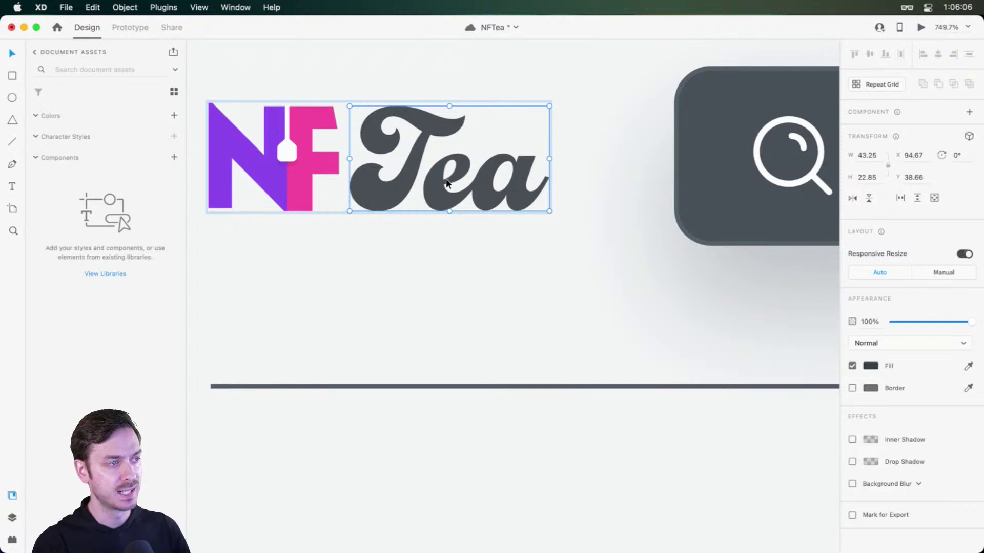
{"action": "left_click", "coordinate": [175, 117]}
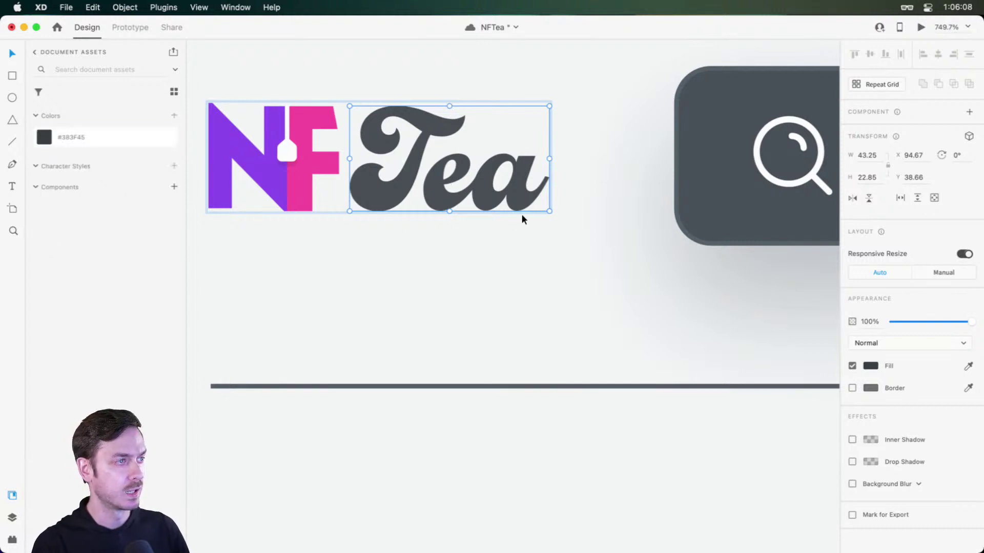
- Apply the saved #383F45 color to the Marketplace, Artists and Trending link texts in the light navigation bar
{"action": "scroll", "coordinate": [519, 216], "scroll_direction": "down", "scroll_amount": 5}
{"action": "scroll", "coordinate": [519, 216], "scroll_direction": "right", "scroll_amount": 5}
{"action": "scroll", "coordinate": [490, 206], "scroll_direction": "down", "scroll_amount": 5}
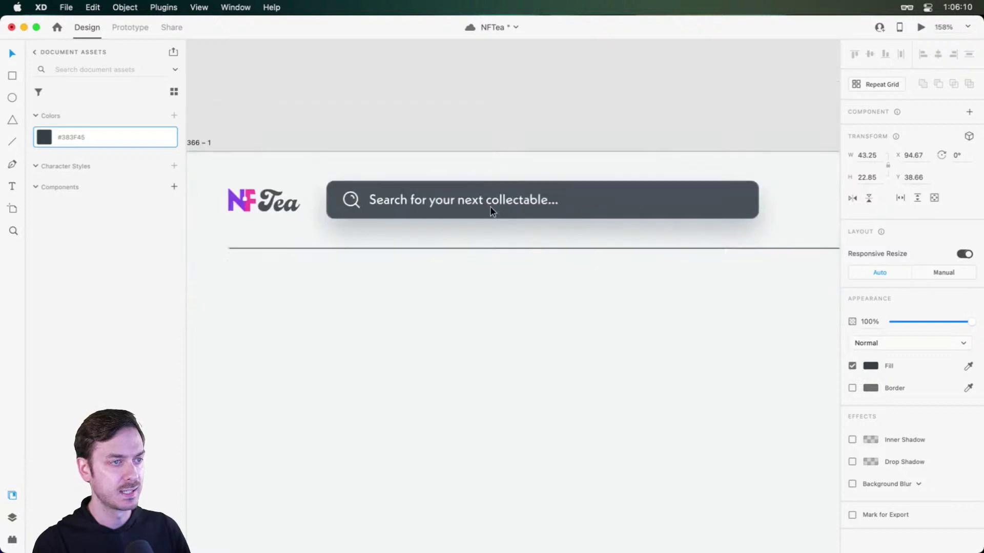
{"action": "scroll", "coordinate": [490, 208], "scroll_direction": "up", "scroll_amount": 5}
{"action": "scroll", "coordinate": [484, 205], "scroll_direction": "right", "scroll_amount": 5}
{"action": "scroll", "coordinate": [478, 198], "scroll_direction": "right", "scroll_amount": 5}
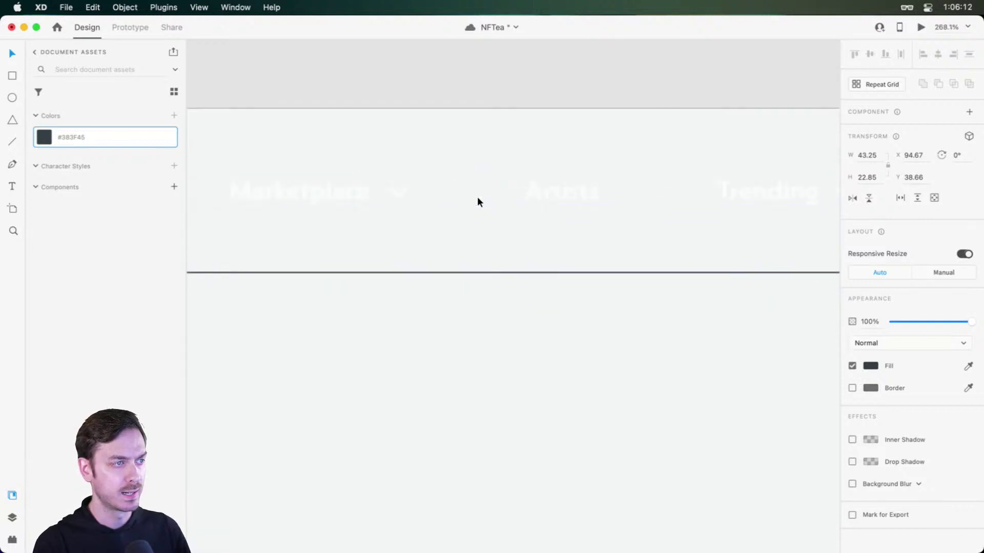
{"action": "double_click", "coordinate": [334, 197]}
{"action": "left_click", "coordinate": [591, 191], "text": "shift"}
{"action": "left_click", "coordinate": [767, 190], "text": "shift"}
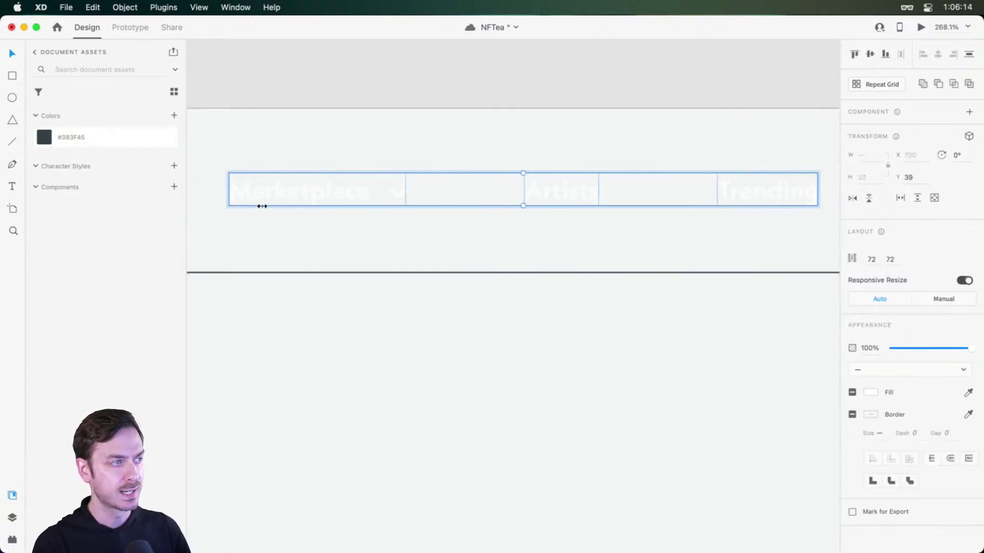
{"action": "left_click", "coordinate": [118, 143]}
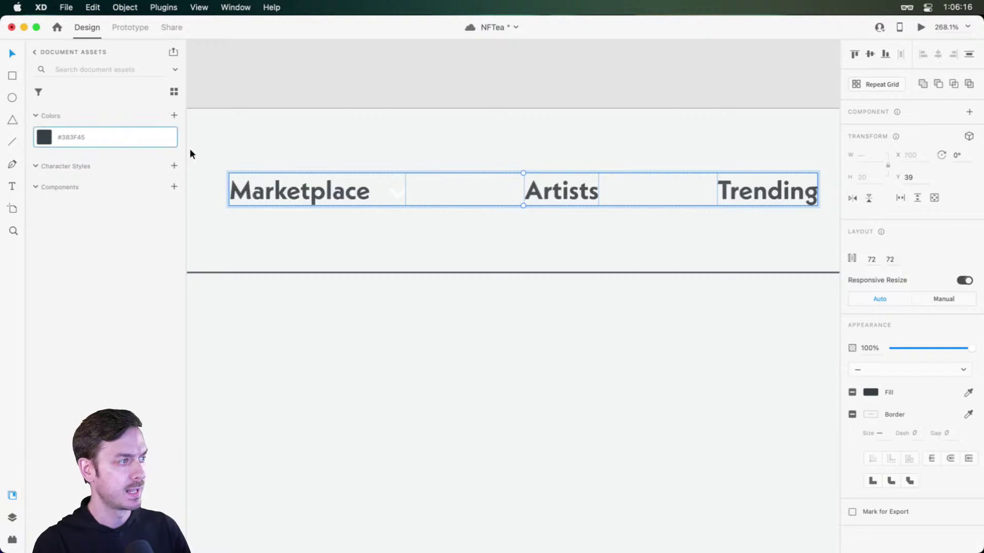
- Apply the saved #383F45 color to the border of the dropdown chevron beside the Marketplace link
{"action": "left_click", "coordinate": [395, 193]}
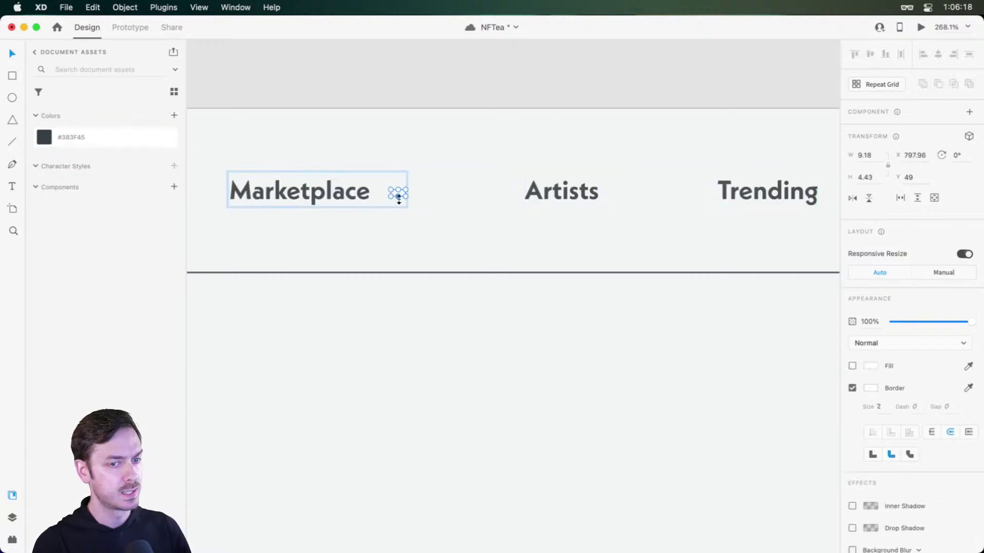
{"action": "scroll", "coordinate": [398, 194], "scroll_direction": "up", "scroll_amount": 6}
{"action": "scroll", "coordinate": [395, 193], "scroll_direction": "down", "scroll_amount": 3}
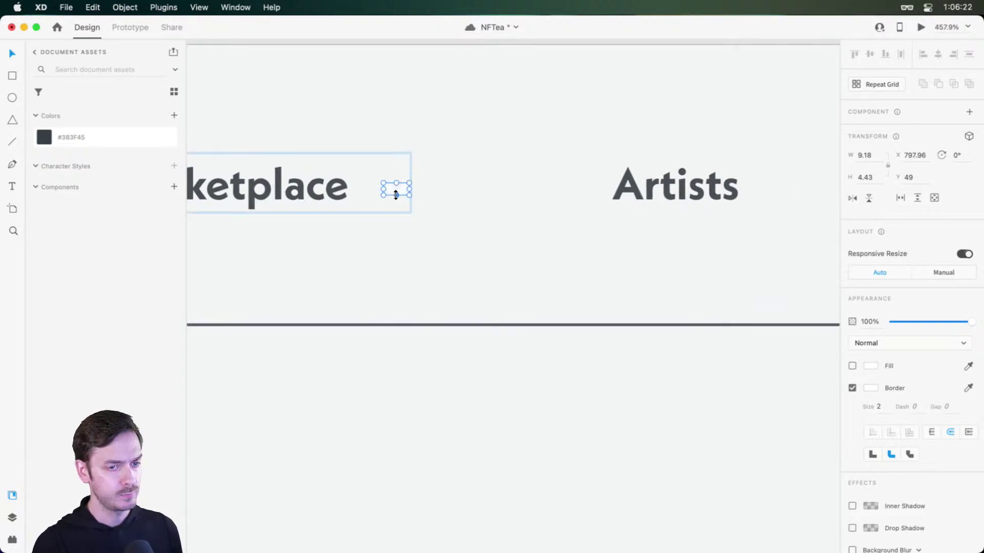
{"action": "right_click", "coordinate": [115, 138]}
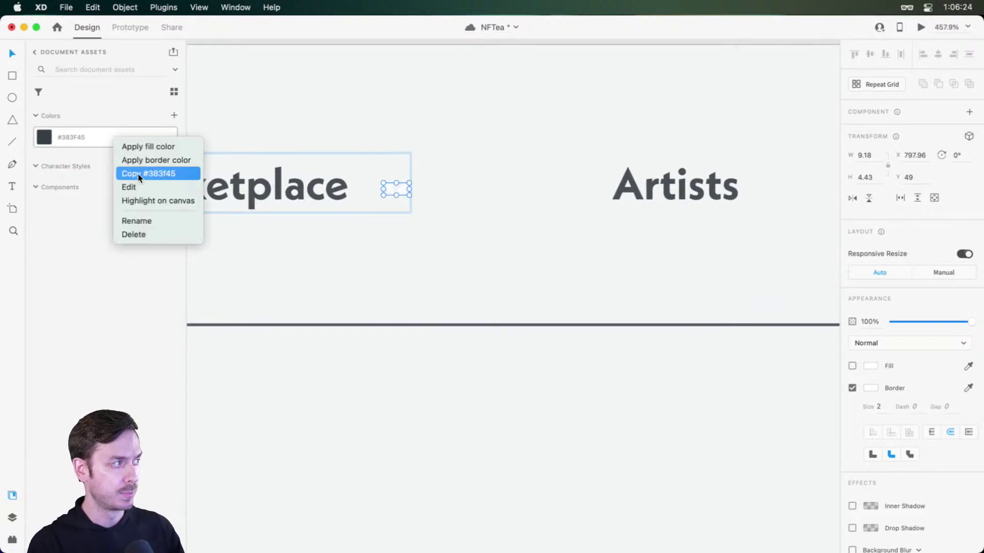
{"action": "left_click", "coordinate": [392, 191]}
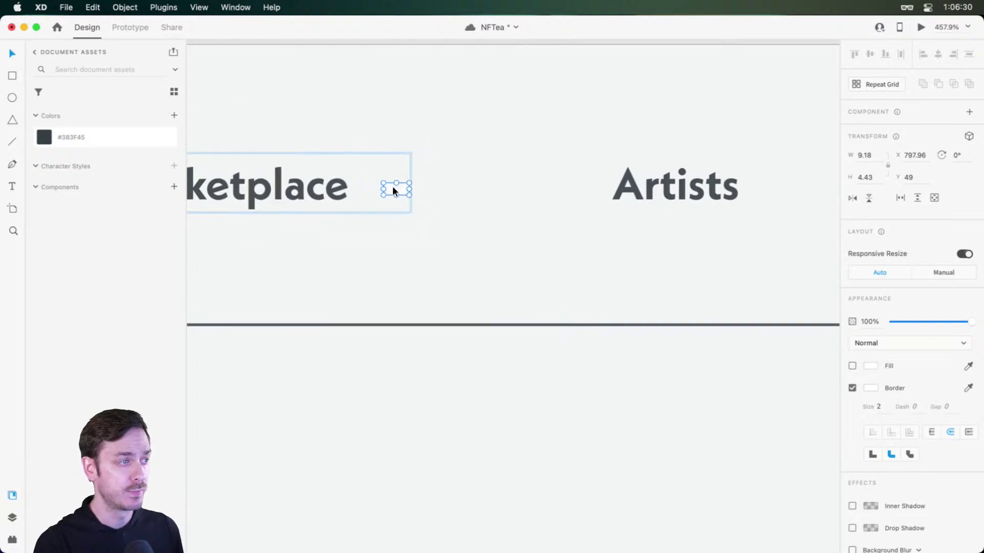
{"action": "right_click", "coordinate": [86, 133]}
{"action": "left_click", "coordinate": [132, 147]}
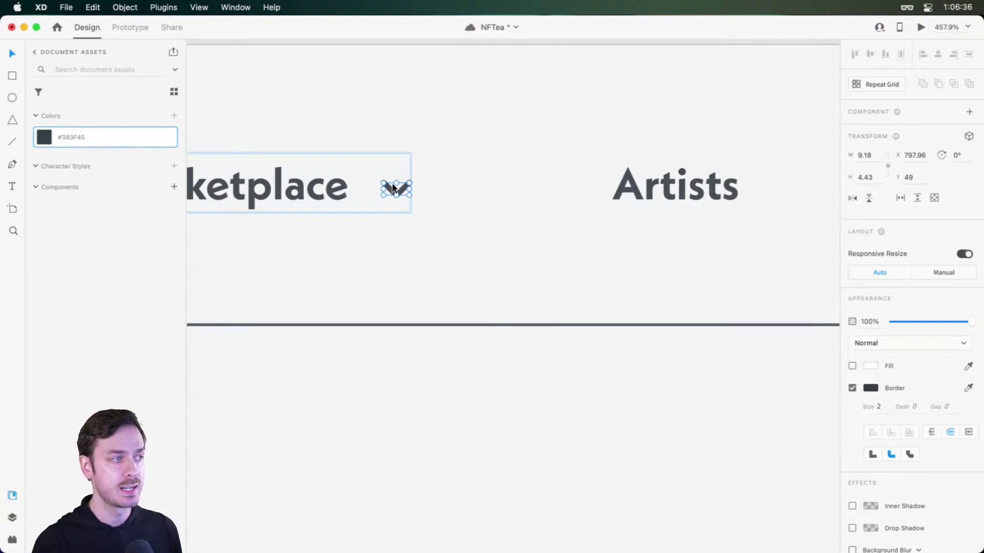
- Convert the Marketplace chevron's stroke into a filled outline path
{"action": "left_click", "coordinate": [135, 8]}
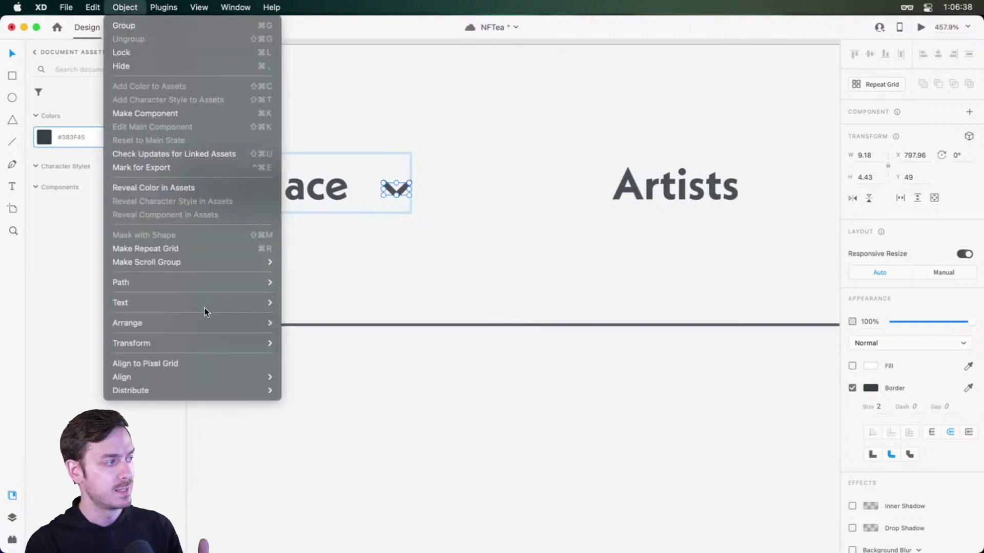
{"action": "mouse_move", "coordinate": [213, 280]}
{"action": "left_click", "coordinate": [342, 350]}
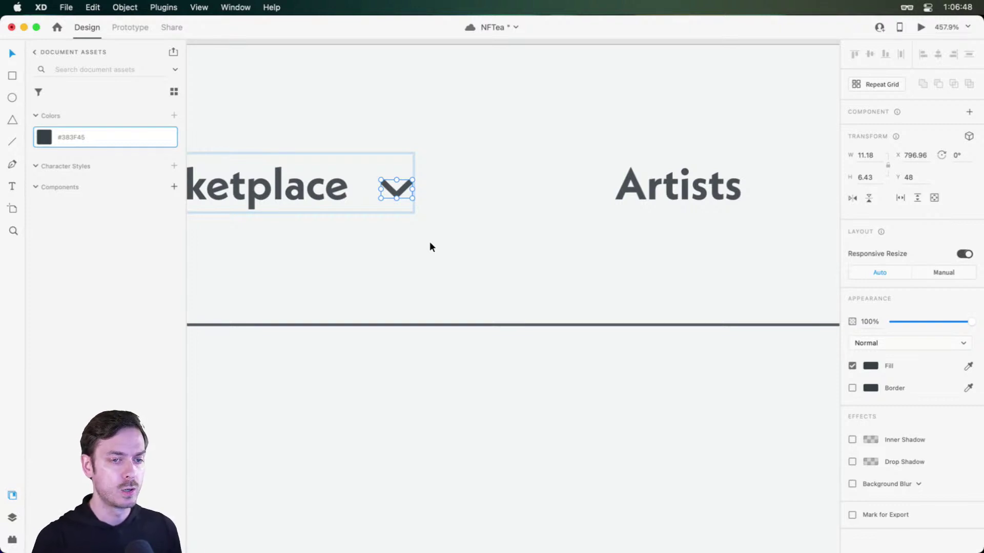
- Try scaling the outlined chevron up to about 86 by 49, undo the resize, and save the document
{"action": "left_click_drag", "start_coordinate": [413, 198], "coordinate": [508, 281]}
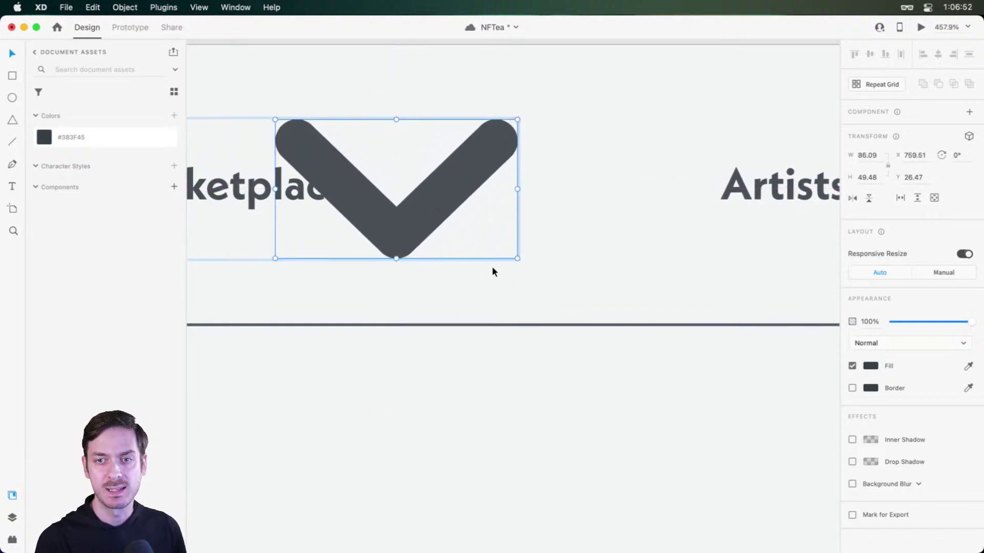
{"action": "key", "text": "super+z"}
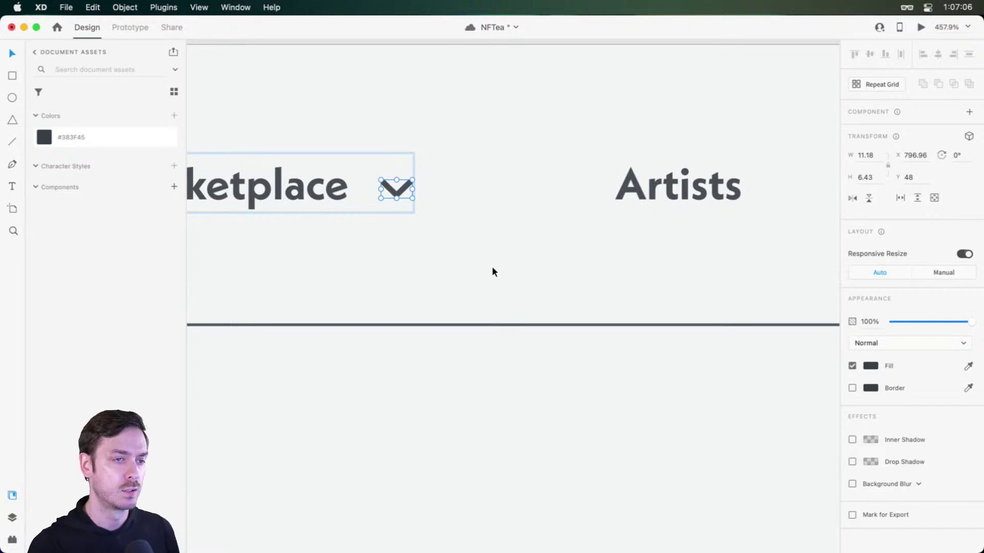
{"action": "key", "text": "super+s"}
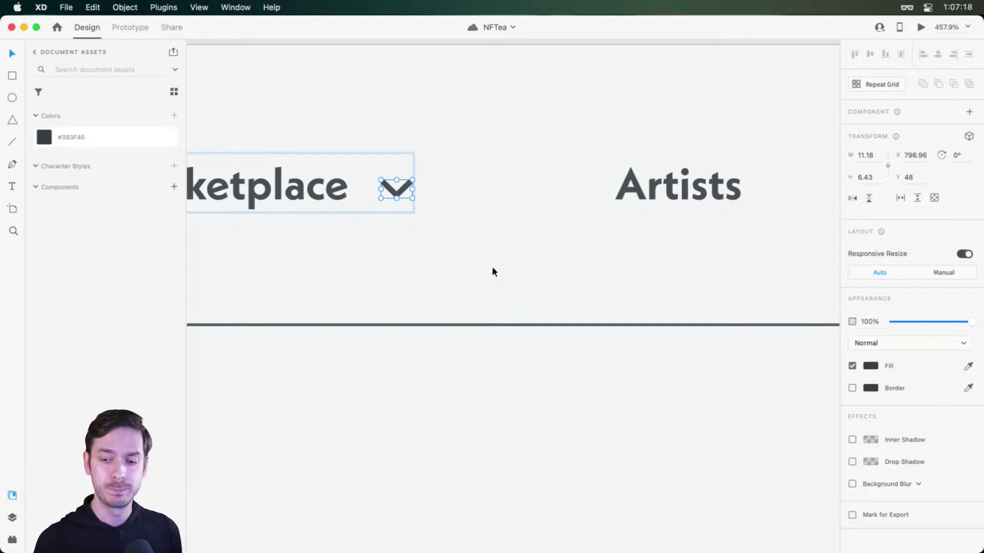
- Lighten the border color of the divider line under the light navigation bar to a very pale grey
{"action": "scroll", "coordinate": [491, 266], "scroll_direction": "down", "scroll_amount": 5}
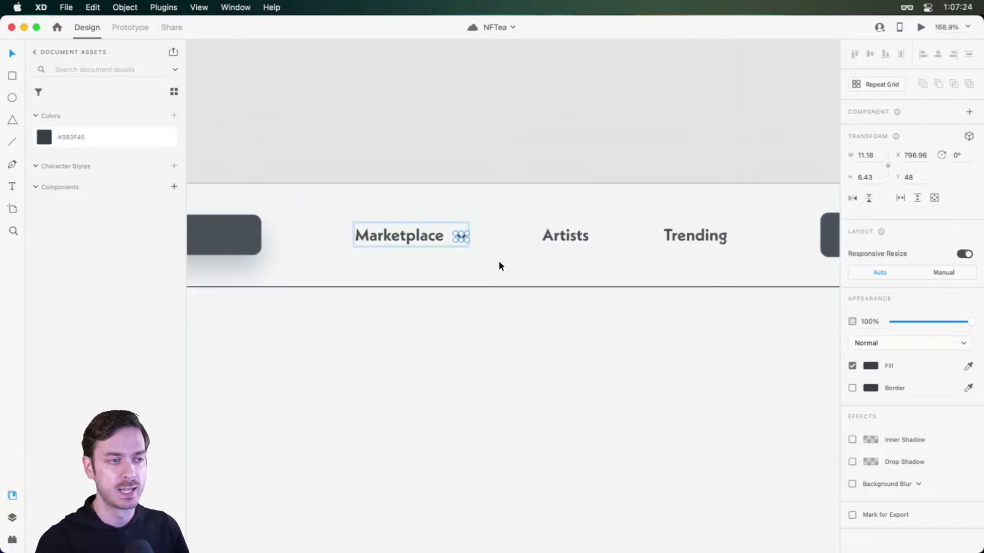
{"action": "left_click", "coordinate": [499, 260]}
{"action": "scroll", "coordinate": [491, 257], "scroll_direction": "right", "scroll_amount": 10}
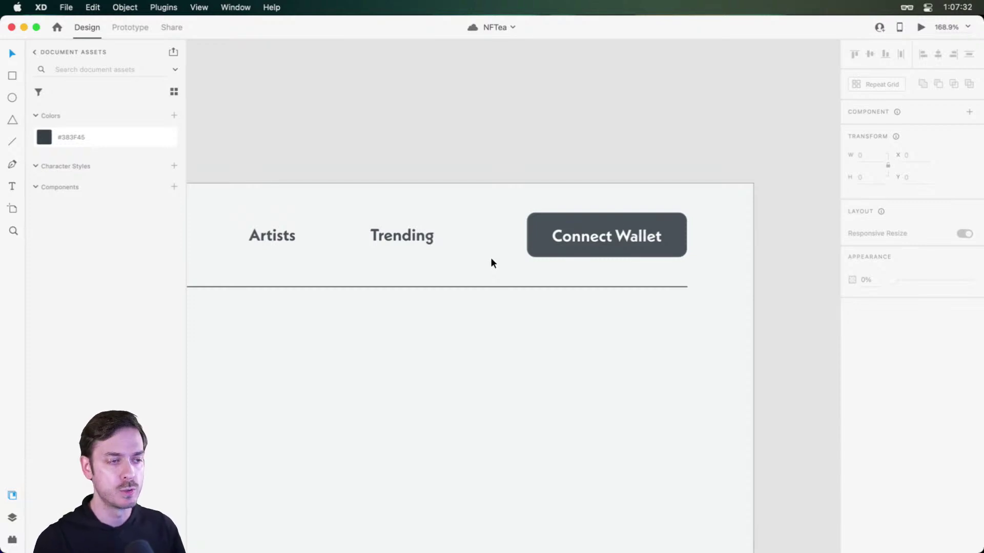
{"action": "left_click", "coordinate": [675, 231]}
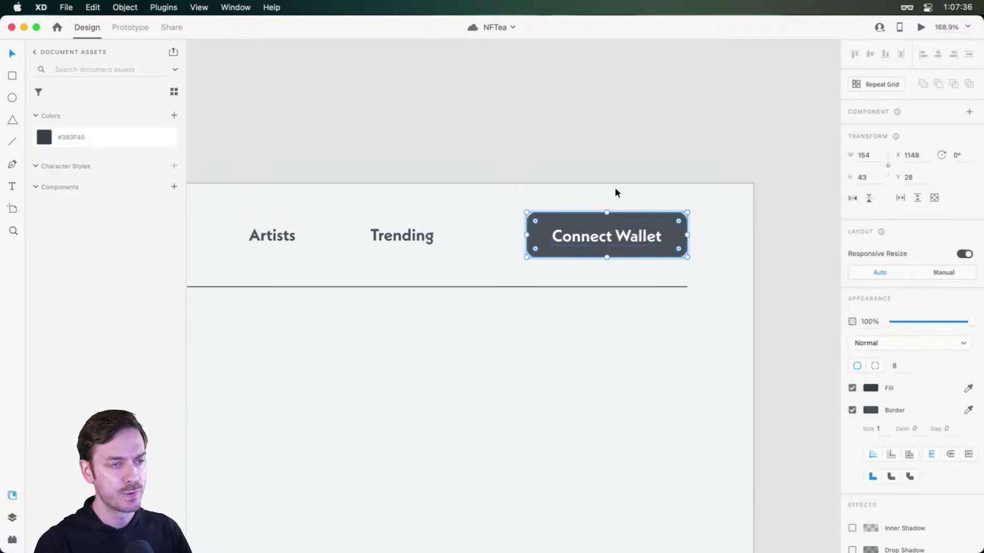
{"action": "scroll", "coordinate": [535, 248], "scroll_direction": "down", "scroll_amount": 3}
{"action": "scroll", "coordinate": [586, 254], "scroll_direction": "up", "scroll_amount": 5}
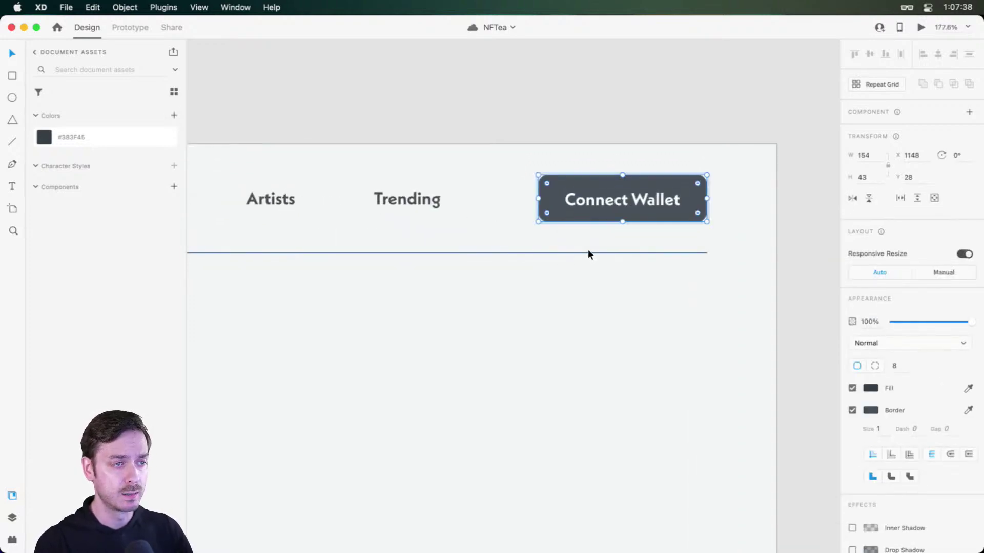
{"action": "left_click", "coordinate": [588, 251]}
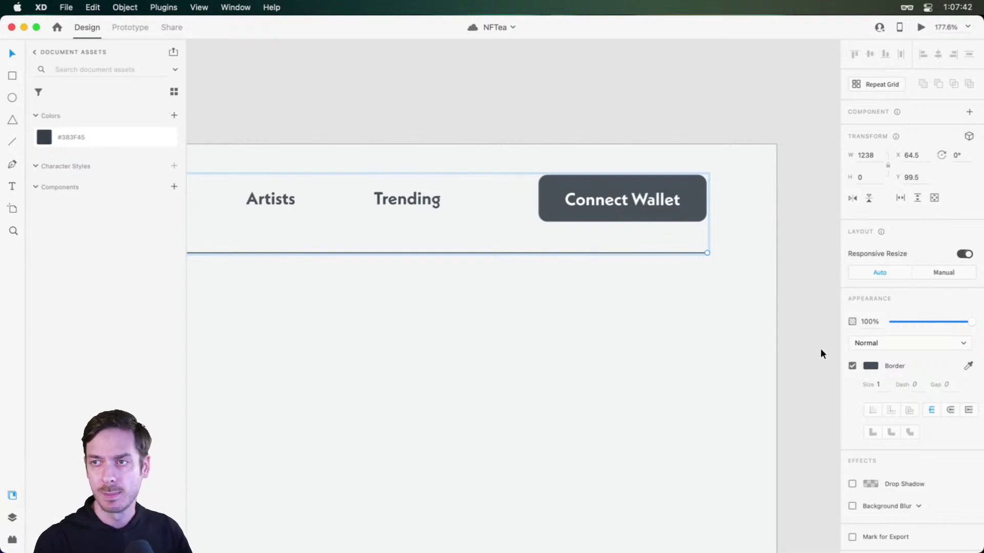
{"action": "left_click", "coordinate": [870, 365]}
{"action": "left_click_drag", "start_coordinate": [742, 358], "coordinate": [728, 305]}
{"action": "key", "text": "Escape"}
{"action": "key", "text": "Escape"}
- Save the pink, white and purple colors of the dark page's two hero buttons to the document assets and save the document
{"action": "scroll", "coordinate": [721, 203], "scroll_direction": "up", "scroll_amount": 3}
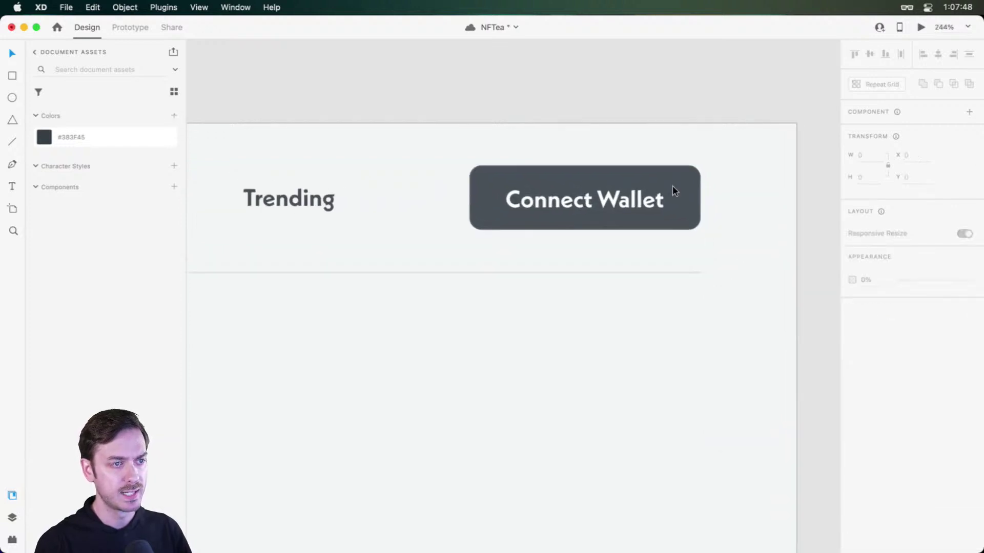
{"action": "left_click", "coordinate": [672, 186]}
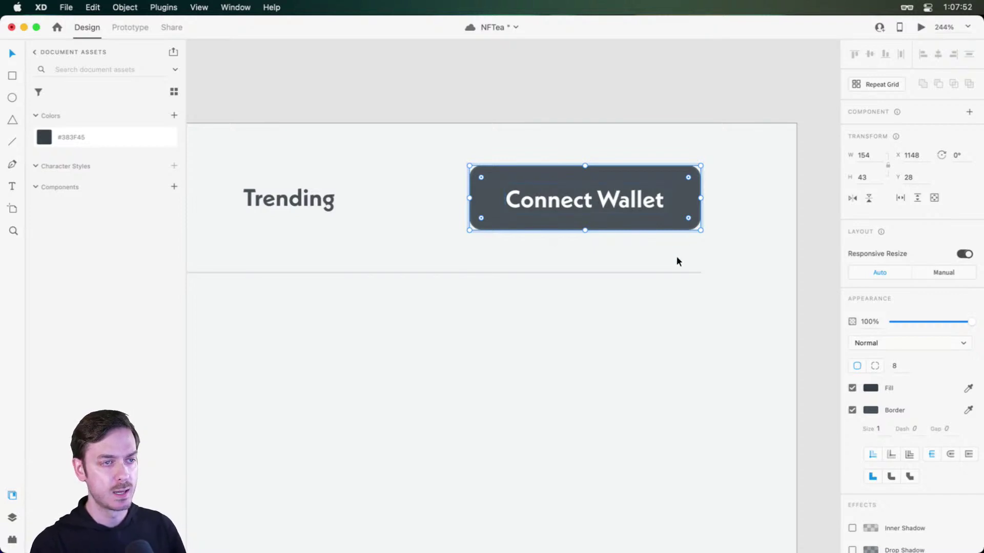
{"action": "scroll", "coordinate": [678, 277], "scroll_direction": "down", "scroll_amount": 5}
{"action": "scroll", "coordinate": [657, 317], "scroll_direction": "left", "scroll_amount": 20}
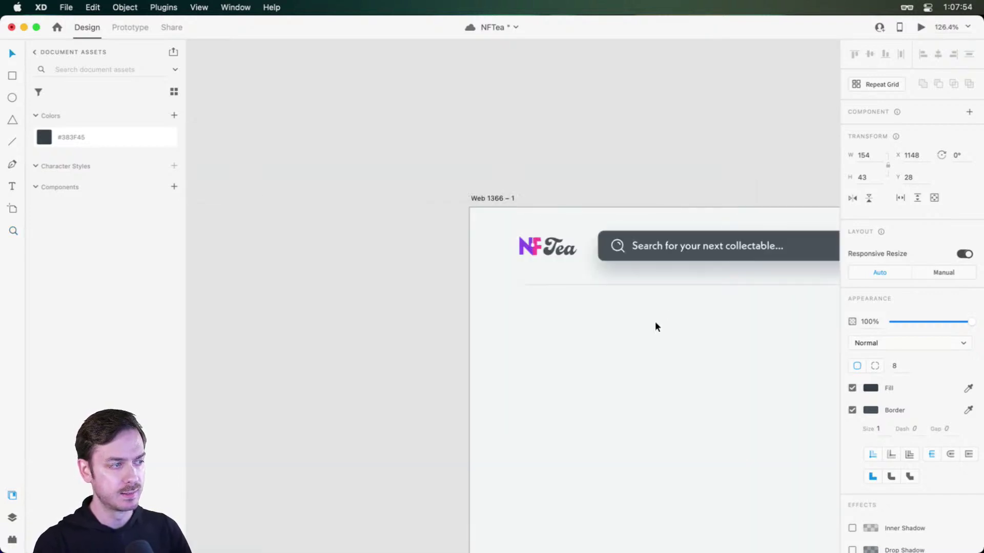
{"action": "scroll", "coordinate": [648, 326], "scroll_direction": "down", "scroll_amount": 3}
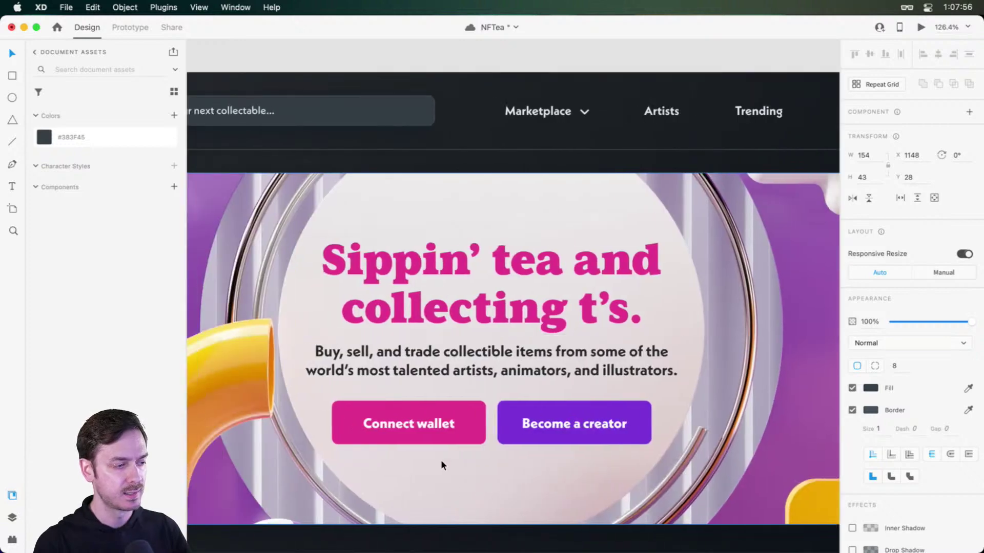
{"action": "scroll", "coordinate": [441, 459], "scroll_direction": "down", "scroll_amount": 5}
{"action": "scroll", "coordinate": [431, 264], "scroll_direction": "up", "scroll_amount": 5}
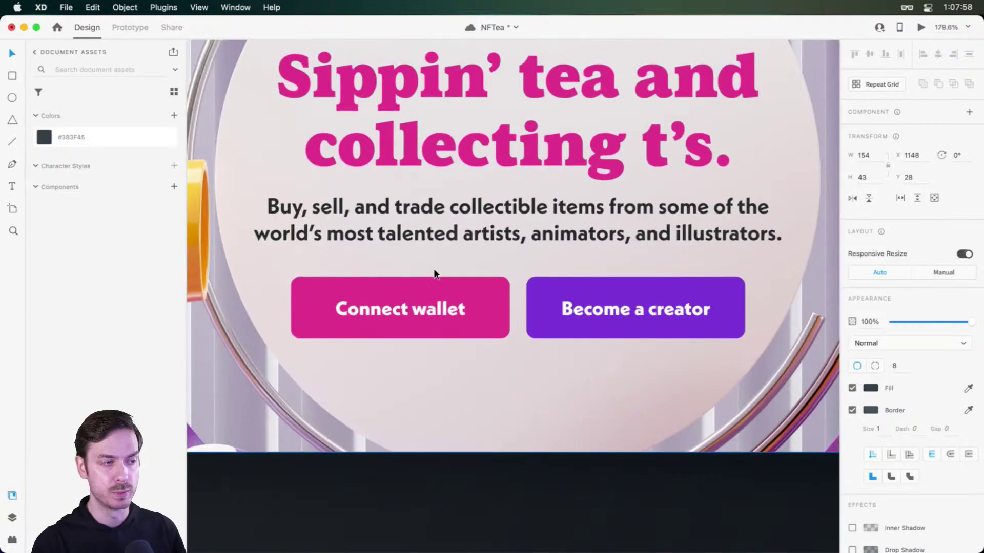
{"action": "left_click", "coordinate": [475, 287]}
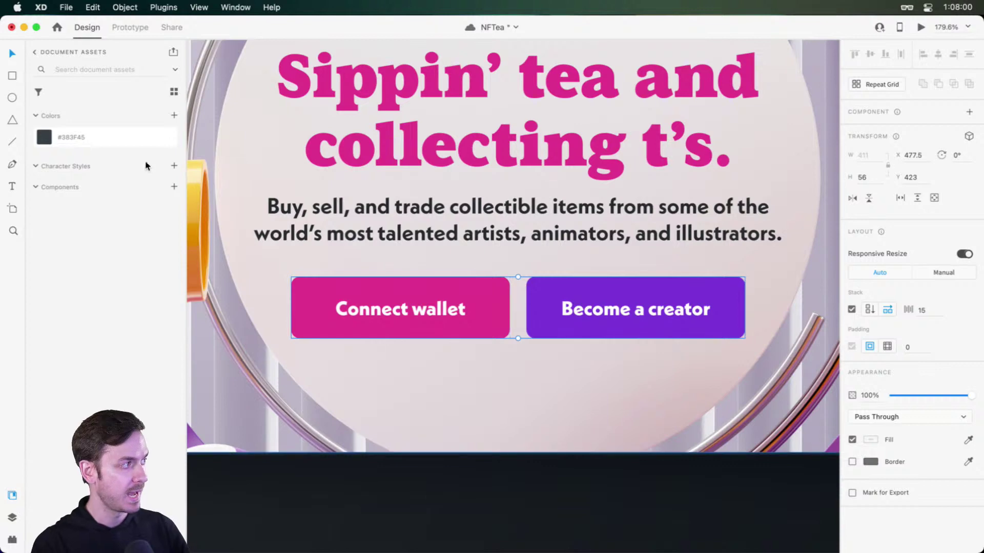
{"action": "left_click", "coordinate": [174, 115]}
{"action": "scroll", "coordinate": [503, 238], "scroll_direction": "right", "scroll_amount": 10}
{"action": "scroll", "coordinate": [518, 246], "scroll_direction": "down", "scroll_amount": 5}
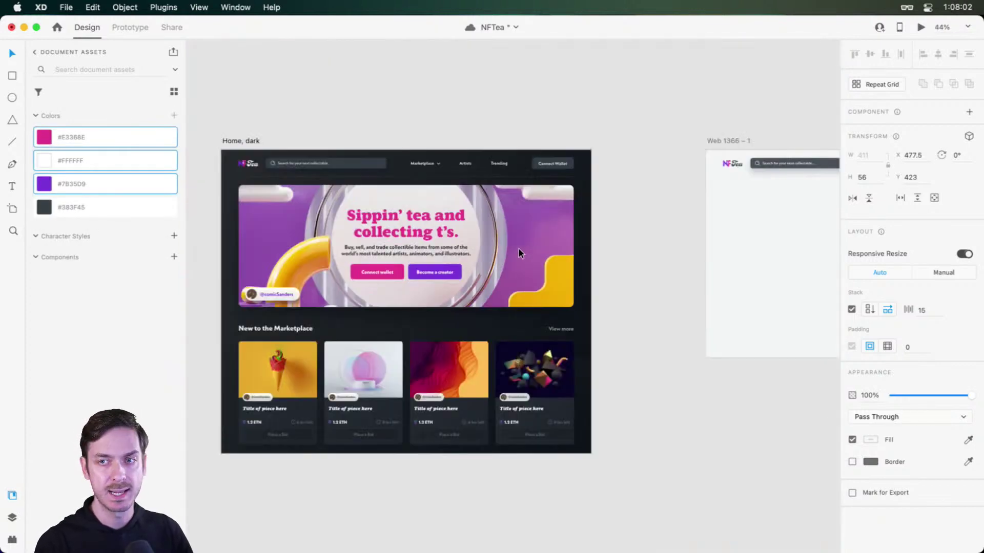
{"action": "scroll", "coordinate": [517, 246], "scroll_direction": "right", "scroll_amount": 10}
{"action": "scroll", "coordinate": [583, 239], "scroll_direction": "up", "scroll_amount": 3}
{"action": "scroll", "coordinate": [583, 240], "scroll_direction": "up", "scroll_amount": 3}
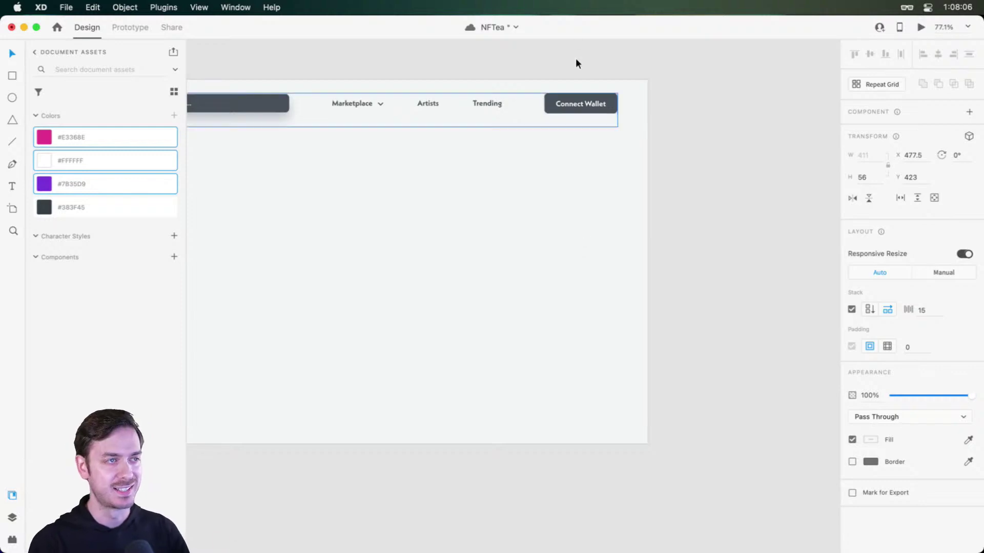
{"action": "scroll", "coordinate": [623, 91], "scroll_direction": "up", "scroll_amount": 5}
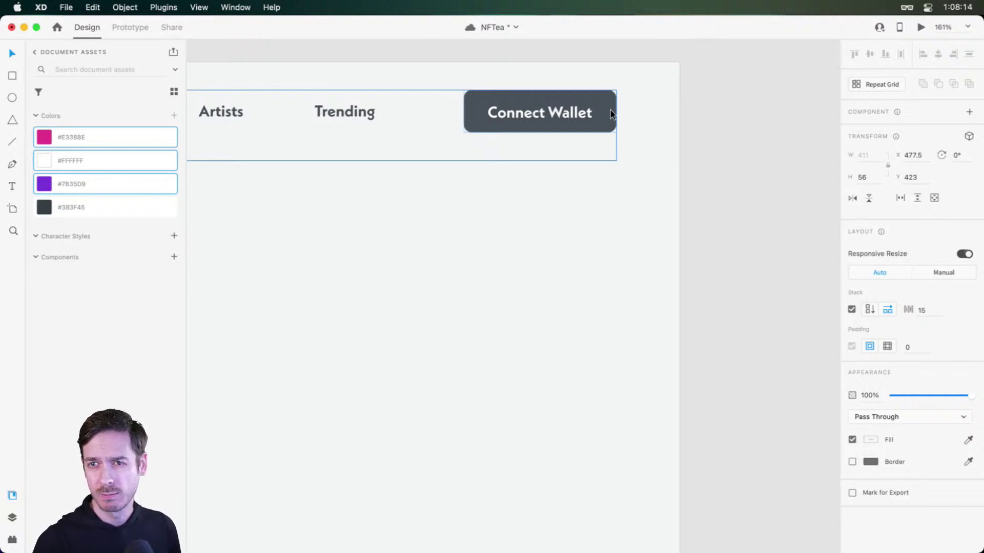
{"action": "key", "text": "super+s"}
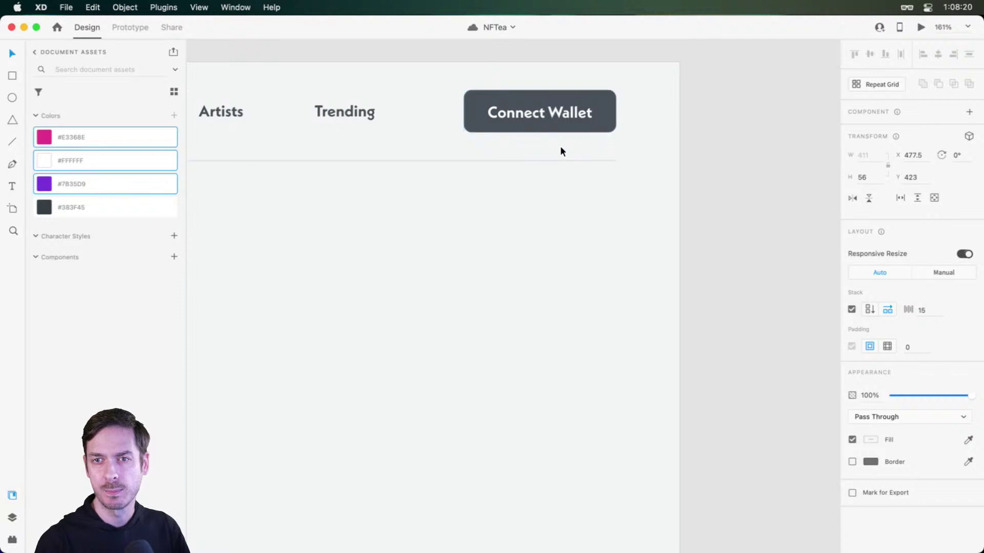
- Draw a square about 153 by 153 below the light navigation bar and fill it with AdobeStock_271939116.jpeg from Finder, showing the layers
{"action": "left_click", "coordinate": [570, 202]}
{"action": "scroll", "coordinate": [569, 202], "scroll_direction": "down", "scroll_amount": 2}
{"action": "scroll", "coordinate": [570, 202], "scroll_direction": "left", "scroll_amount": 5}
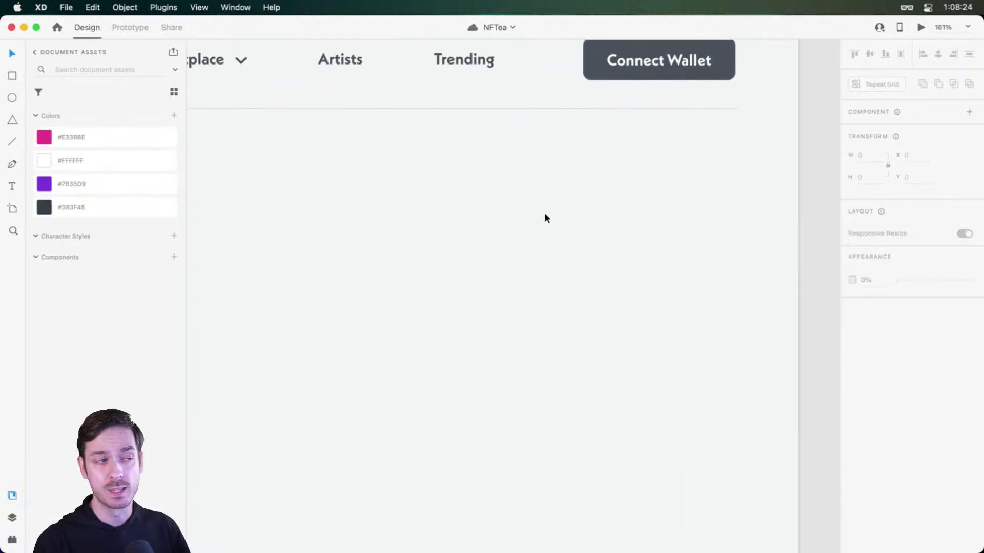
{"action": "key", "text": "r"}
{"action": "left_click_drag", "start_coordinate": [484, 178], "coordinate": [654, 332]}
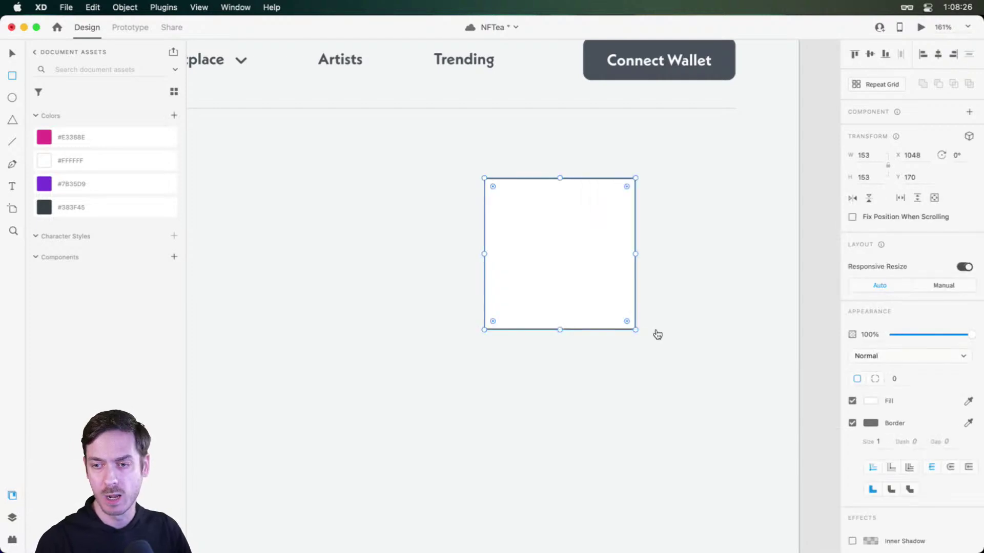
{"action": "key", "text": "super+Tab"}
{"action": "key", "text": "super+Tab"}
{"action": "left_click_drag", "start_coordinate": [474, 179], "coordinate": [562, 251]}
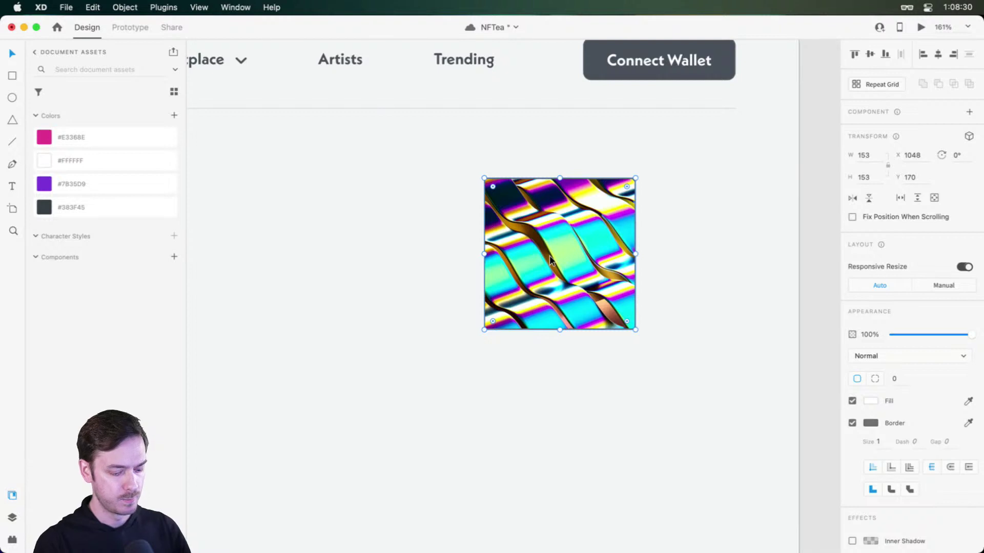
{"action": "key", "text": "super+y"}
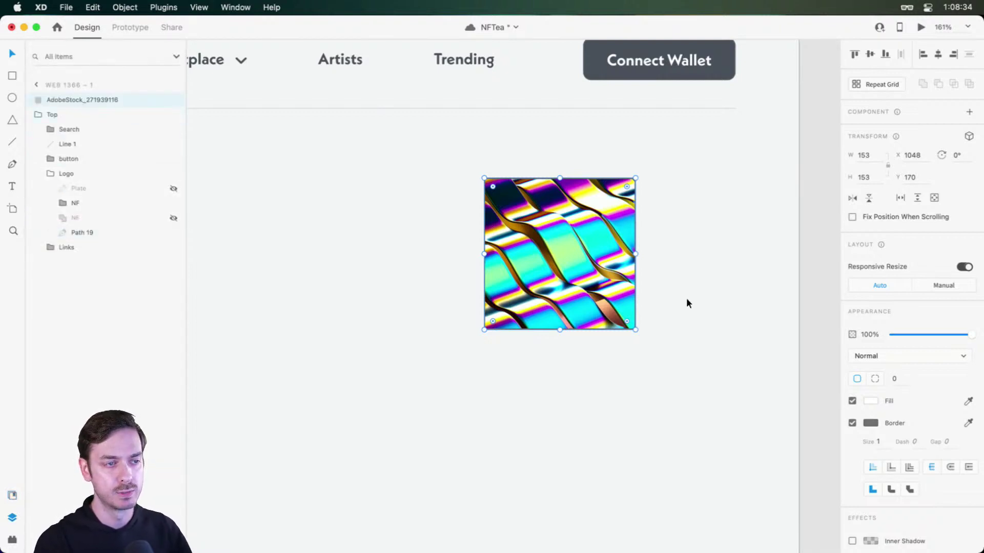
- Stretch the image-filled square to about 421 wide by 295 high
{"action": "left_click_drag", "start_coordinate": [635, 255], "coordinate": [703, 255]}
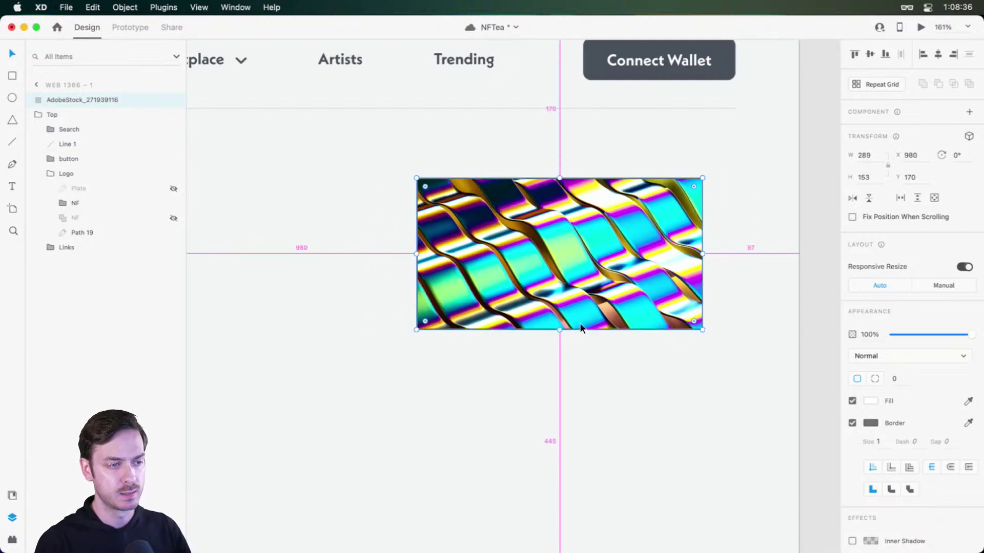
{"action": "left_click_drag", "start_coordinate": [558, 334], "coordinate": [560, 470]}
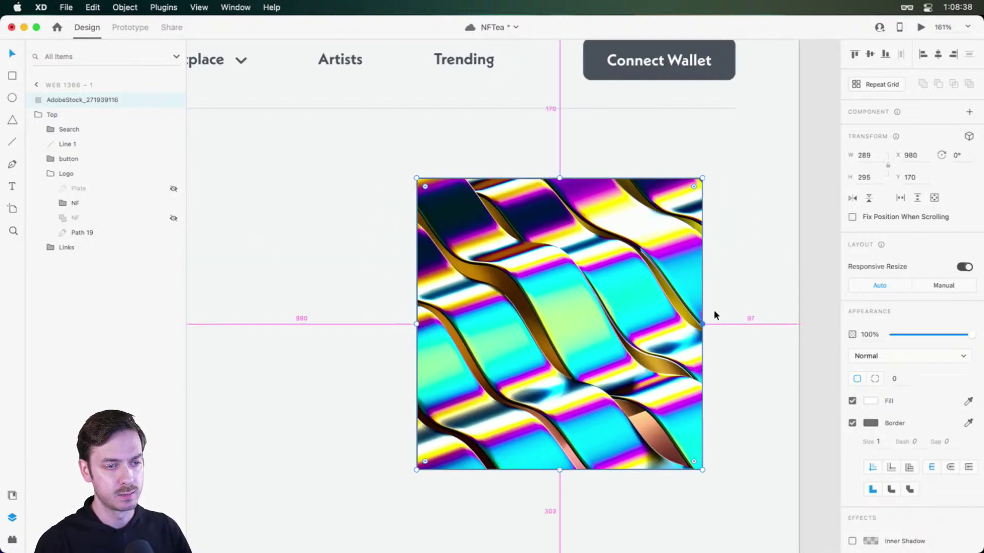
{"action": "left_click_drag", "start_coordinate": [699, 328], "coordinate": [768, 331]}
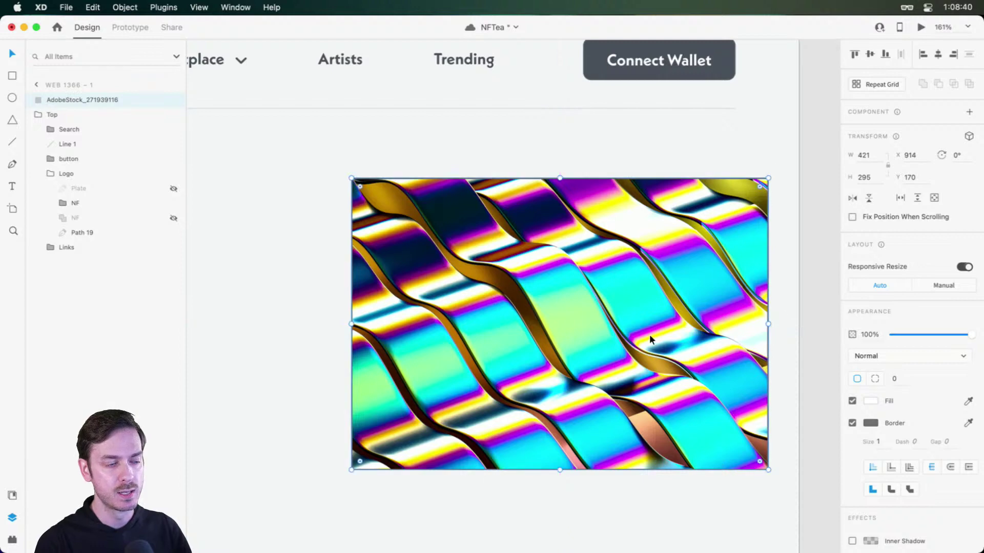
- Undo the size changes and the image fill on the square
{"action": "key", "text": "super+z"}
{"action": "key", "text": "super+z"}
{"action": "key", "text": "super+z"}
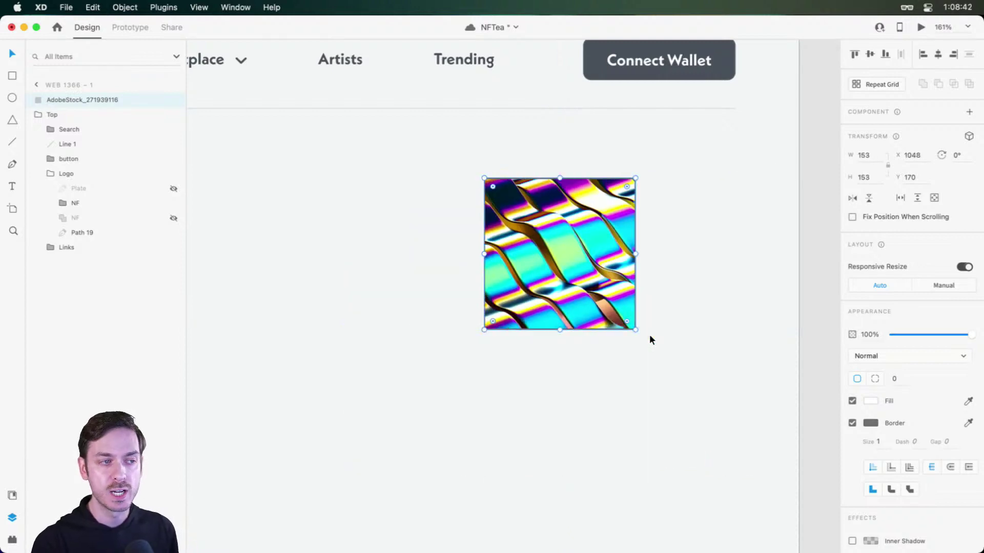
{"action": "key", "text": "super+z"}
- Place AdobeStock_271939116.jpeg from Finder on the light artboard as a separate image and position the white square in front of it
{"action": "key", "text": "super+Tab"}
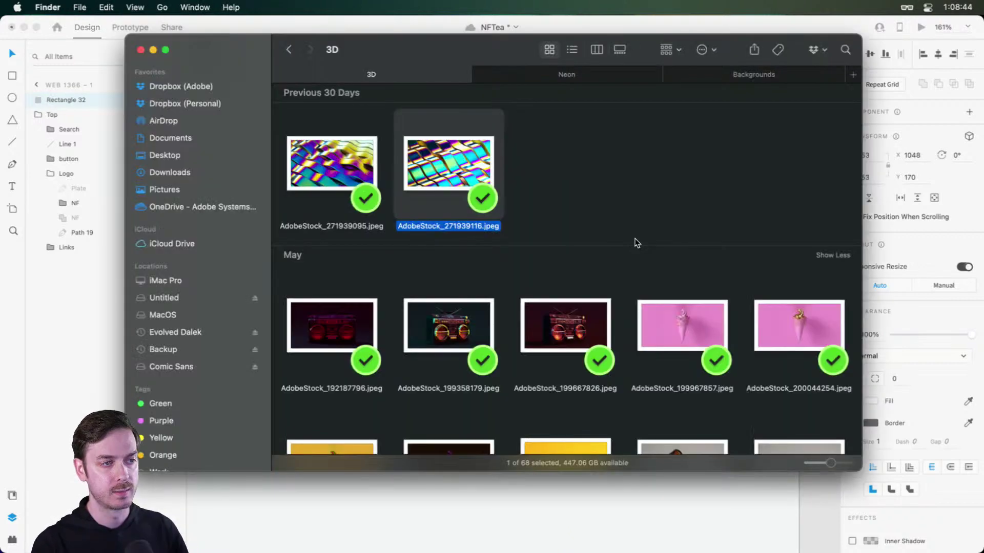
{"action": "left_click_drag", "start_coordinate": [461, 197], "coordinate": [408, 295]}
{"action": "key", "text": "super+Tab"}
{"action": "left_click_drag", "start_coordinate": [619, 394], "coordinate": [530, 254]}
{"action": "key", "text": "super+bracketleft"}
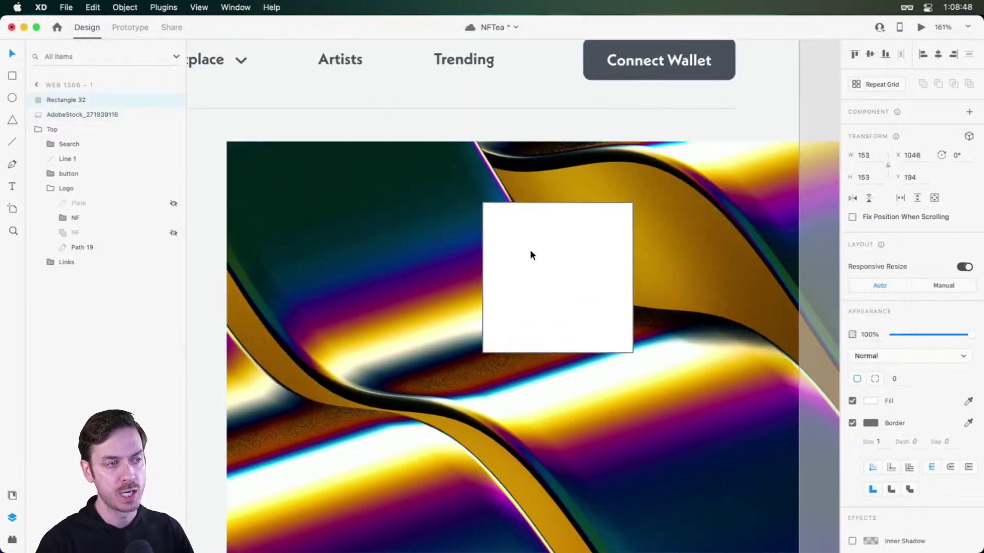
- Mask the placed image with the white square
{"action": "left_click", "coordinate": [698, 207], "text": "shift"}
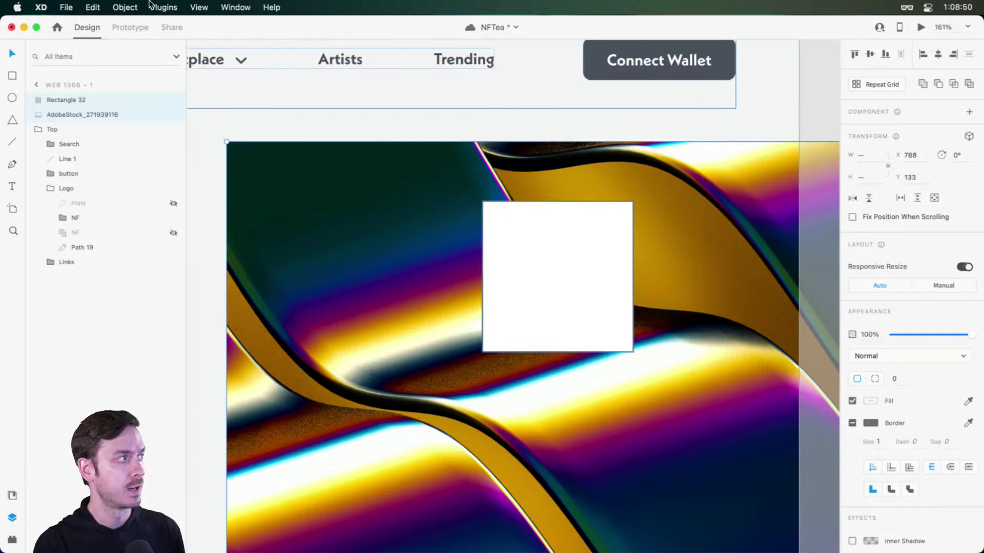
{"action": "left_click", "coordinate": [125, 7]}
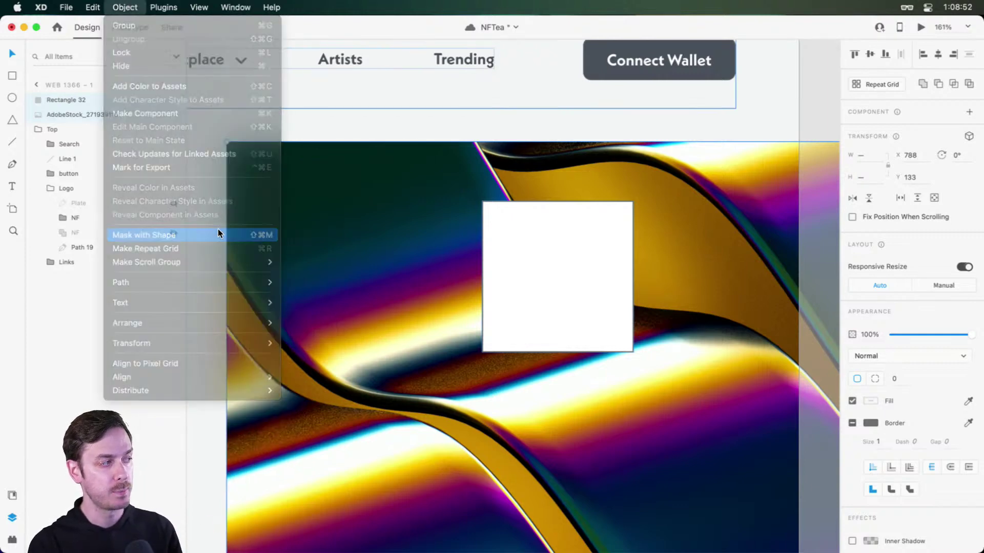
{"action": "left_click", "coordinate": [217, 235]}
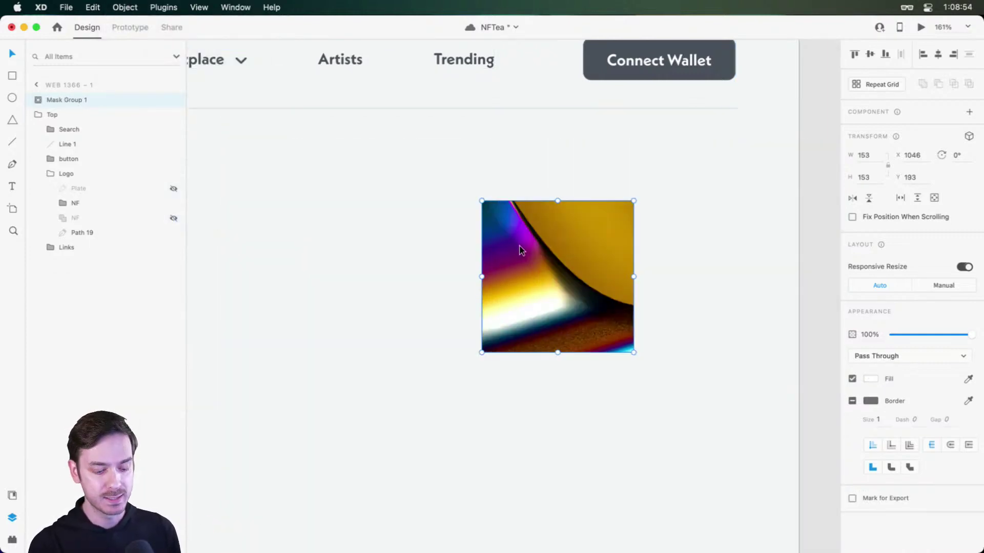
- Check the commands available for the mask group on the canvas and in the layers, and delete the group
{"action": "right_click", "coordinate": [577, 242]}
{"action": "right_click", "coordinate": [564, 227]}
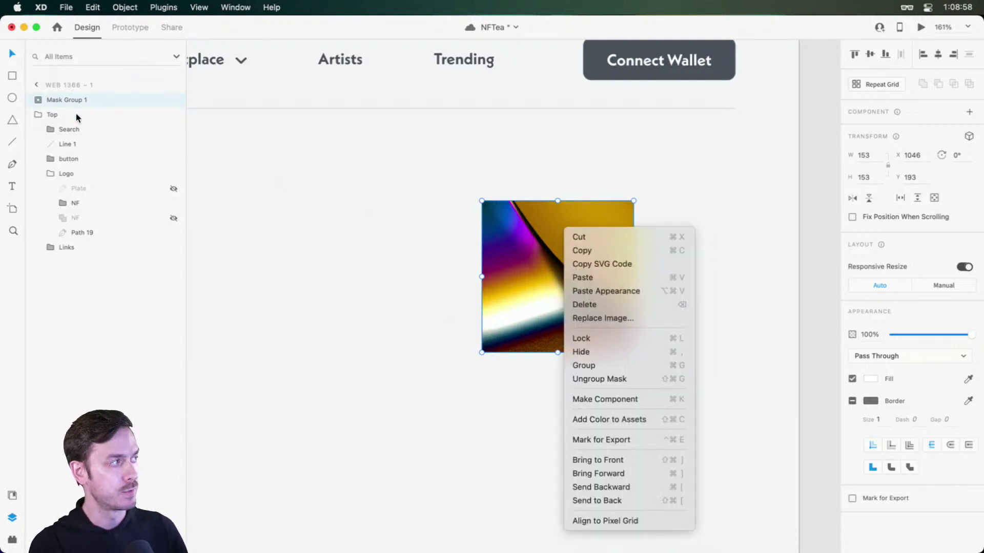
{"action": "right_click", "coordinate": [120, 100]}
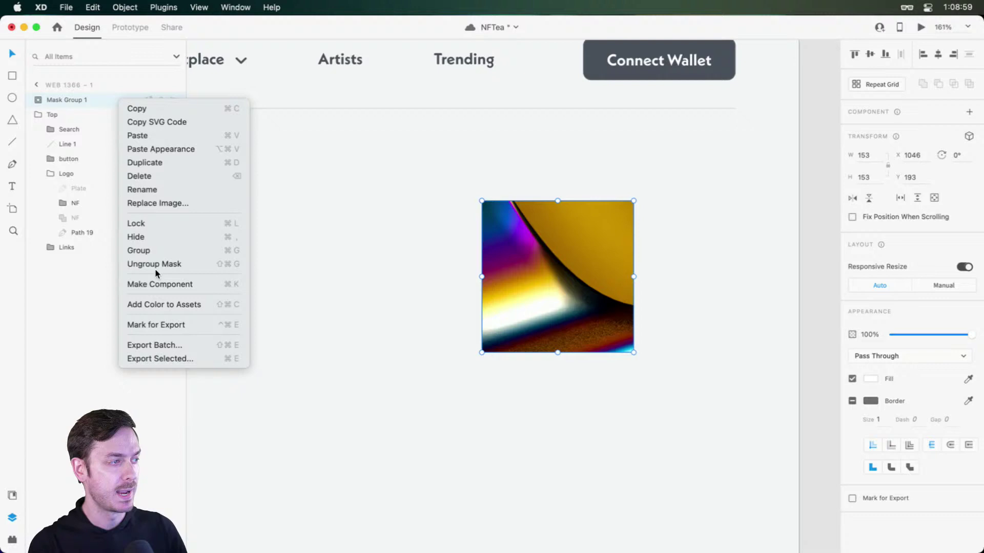
{"action": "left_click", "coordinate": [585, 262]}
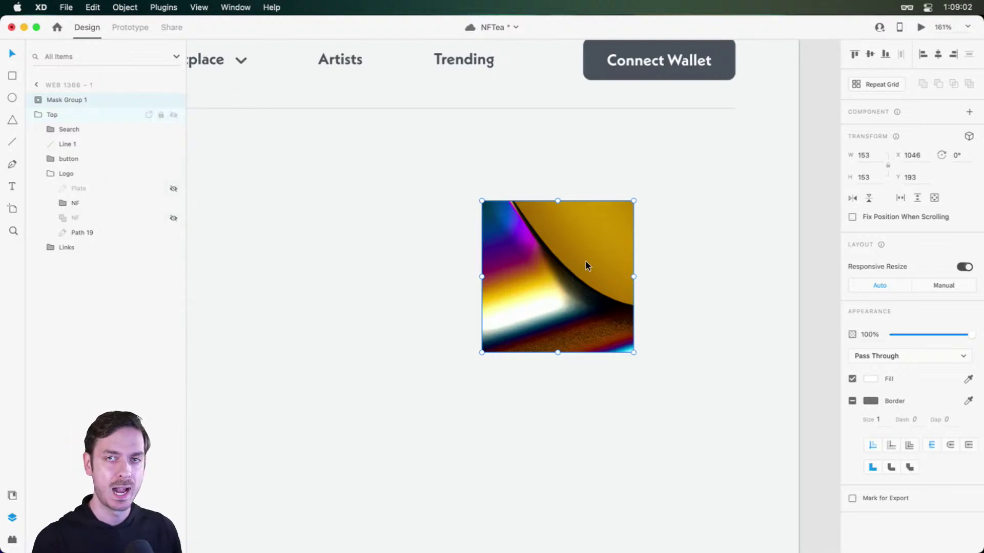
{"action": "key", "text": "Delete"}
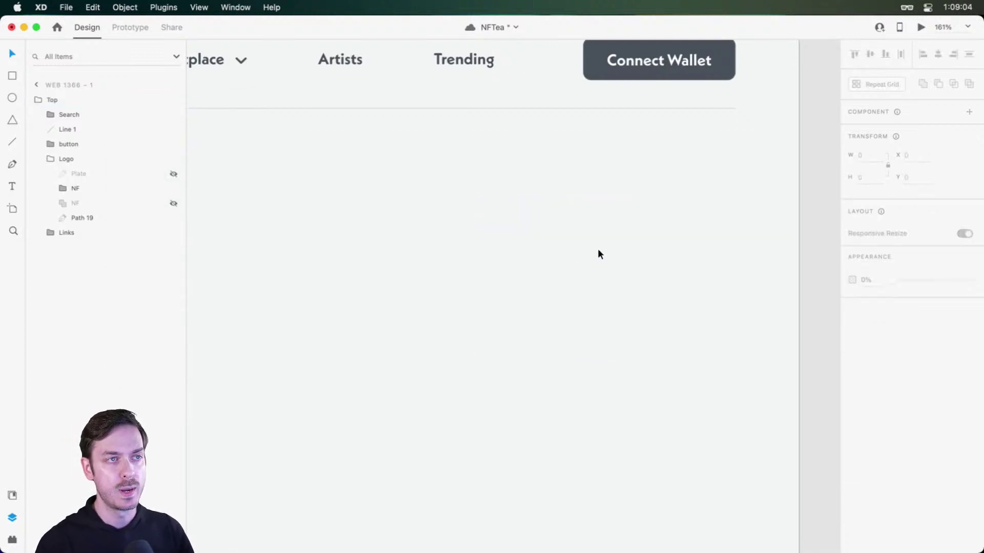
- Apply the saved purple #7B35D9 to the fill of the light page's Connect Wallet button and turn off its border
{"action": "scroll", "coordinate": [600, 238], "scroll_direction": "down", "scroll_amount": 3}
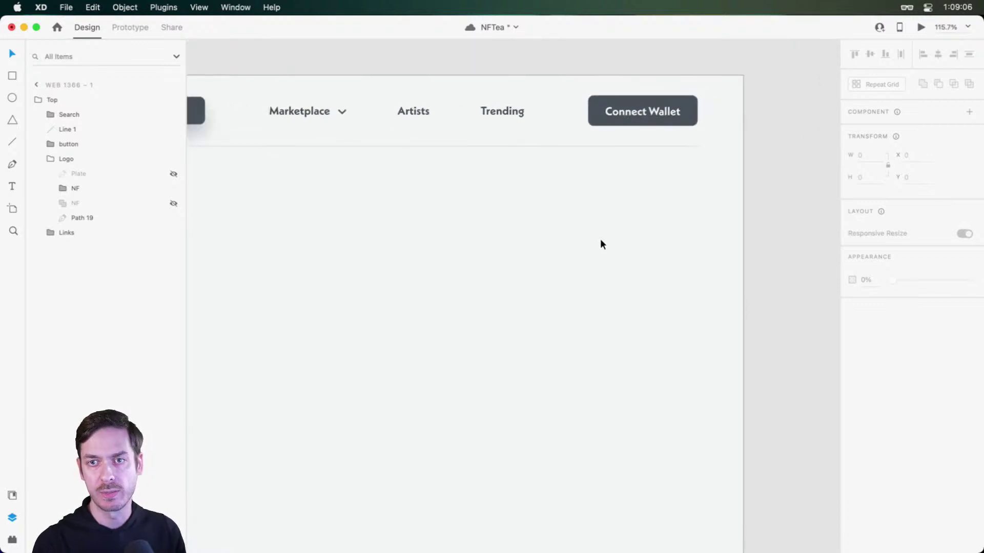
{"action": "scroll", "coordinate": [666, 164], "scroll_direction": "up", "scroll_amount": 2}
{"action": "scroll", "coordinate": [676, 159], "scroll_direction": "up", "scroll_amount": 5}
{"action": "left_click", "coordinate": [674, 168]}
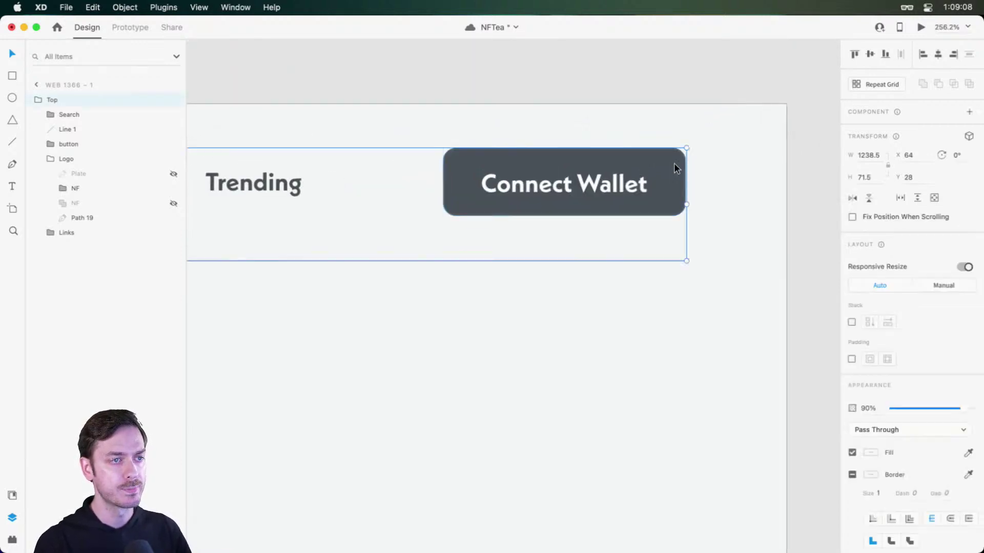
{"action": "double_click", "coordinate": [674, 165]}
{"action": "key", "text": "super+shift+y"}
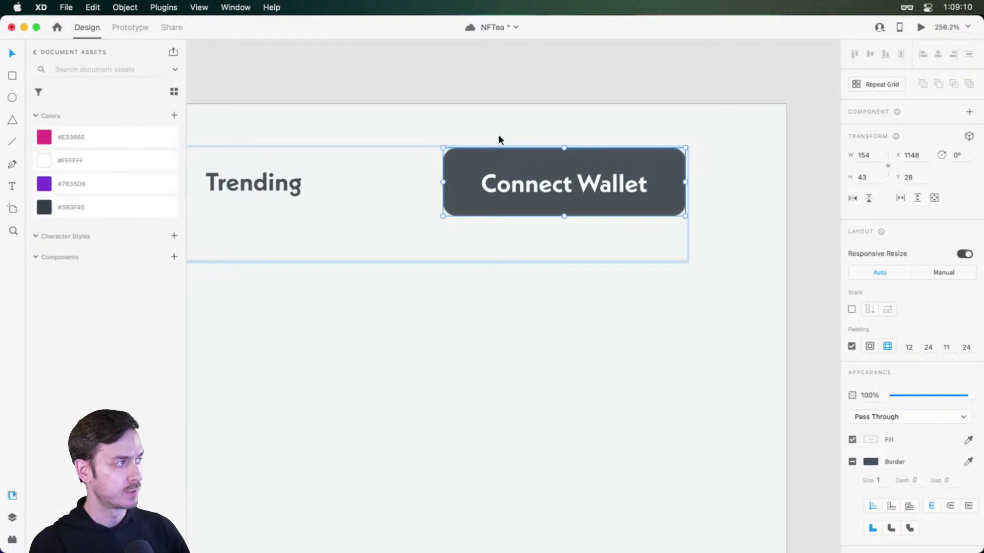
{"action": "double_click", "coordinate": [673, 163]}
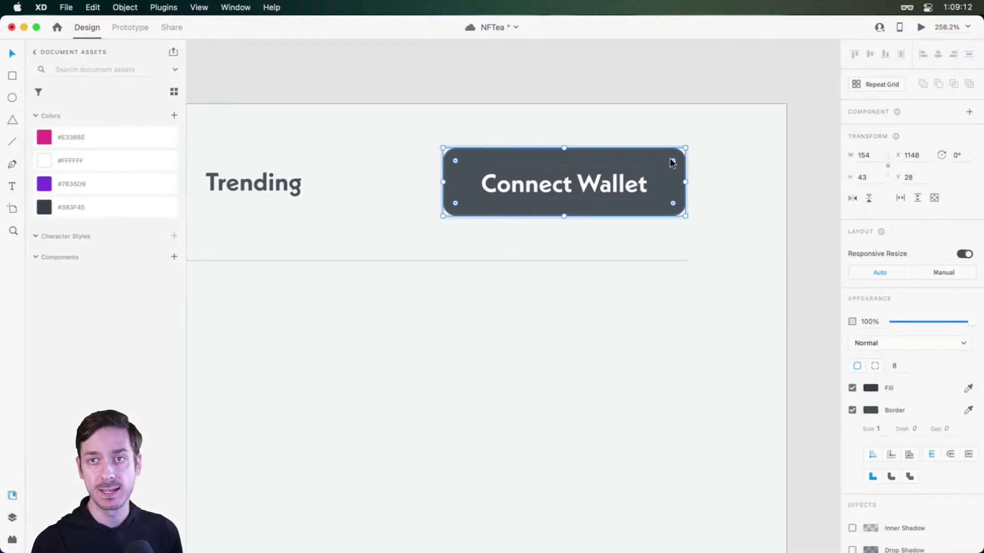
{"action": "left_click", "coordinate": [111, 185]}
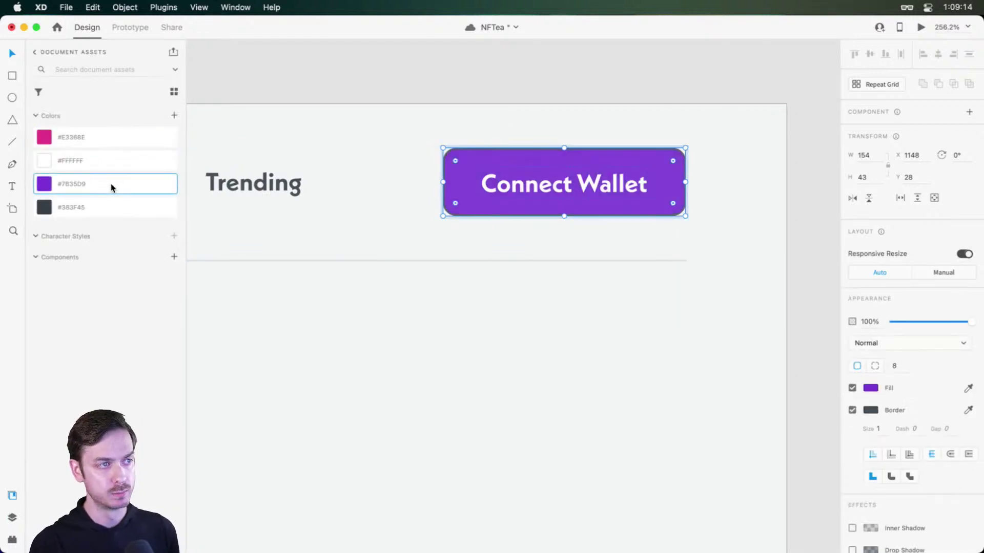
{"action": "left_click", "coordinate": [852, 409]}
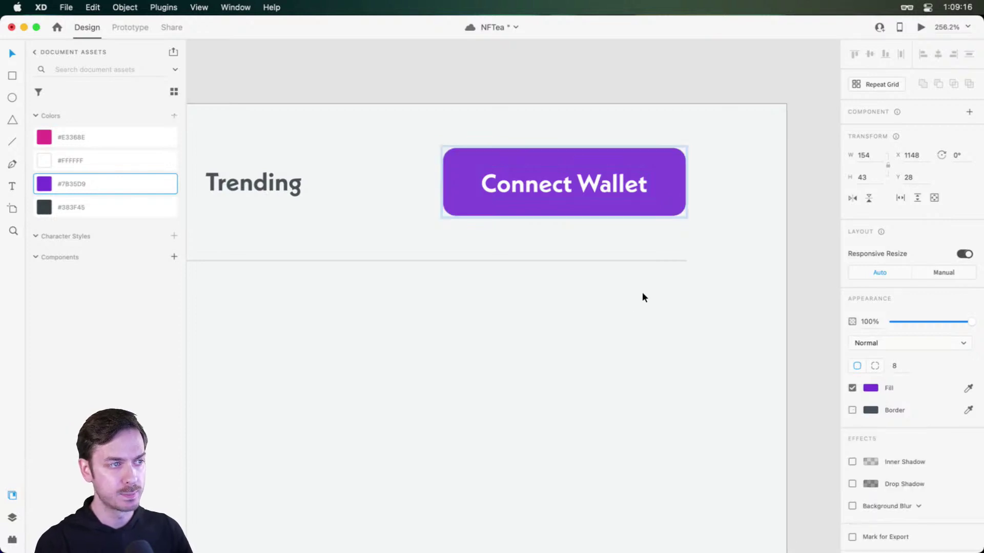
- Preview the light page to check its navigation bar and close the preview
{"action": "key", "text": "Escape"}
{"action": "key", "text": "super+Return"}
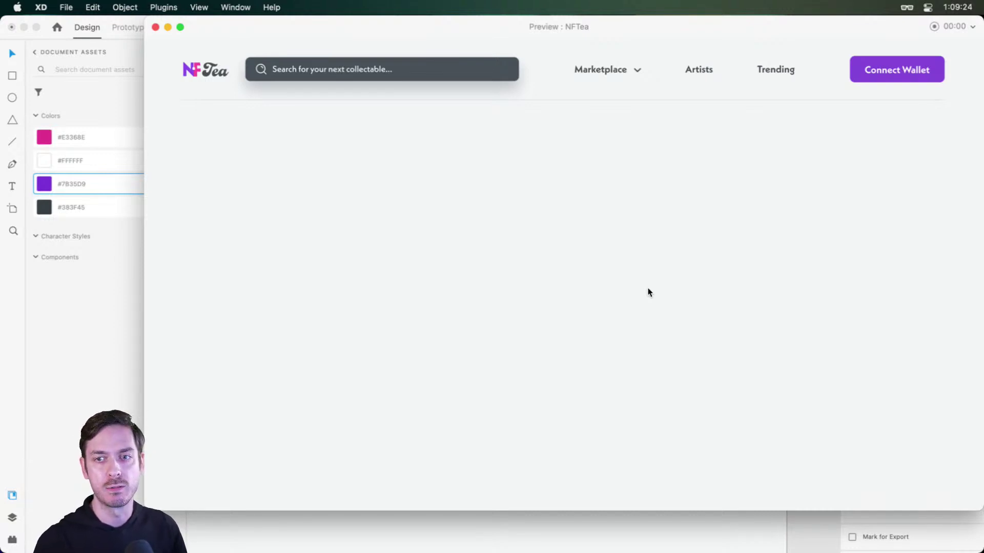
{"action": "key", "text": "super+w"}
- Lighten the fill of the light page's Connect Wallet button to about #885DDB
{"action": "left_click", "coordinate": [871, 387]}
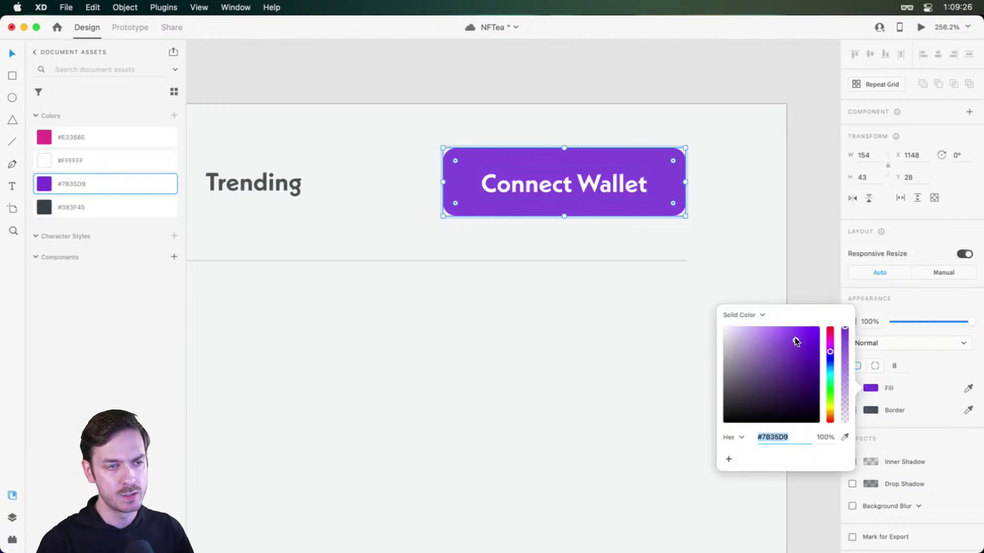
{"action": "left_click_drag", "start_coordinate": [796, 340], "coordinate": [831, 354]}
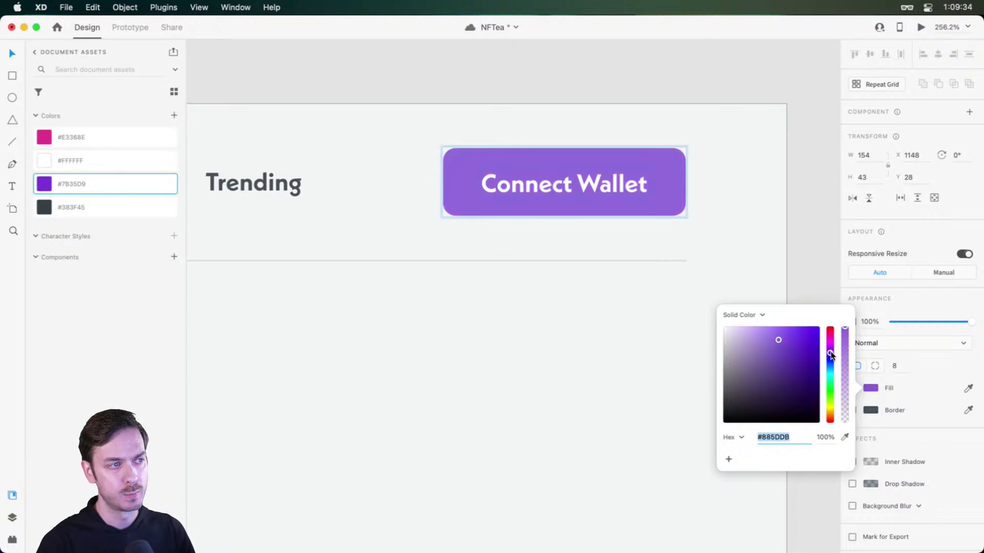
{"action": "left_click", "coordinate": [663, 203]}
{"action": "scroll", "coordinate": [663, 203], "scroll_direction": "down", "scroll_amount": 5}
{"action": "scroll", "coordinate": [666, 207], "scroll_direction": "up", "scroll_amount": 3}
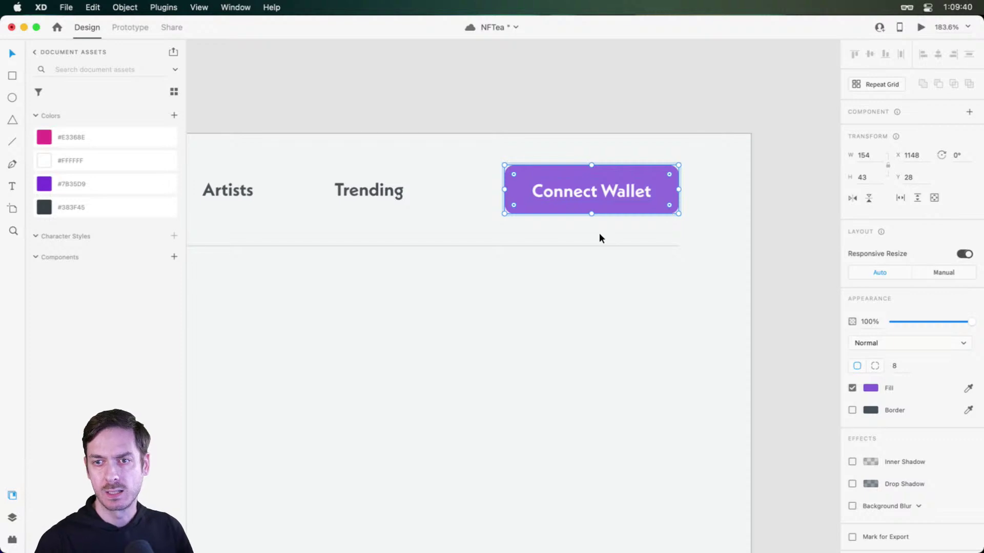
- Compare the light page's search bar with the search bar and navigation on the dark home page
{"action": "scroll", "coordinate": [595, 232], "scroll_direction": "left", "scroll_amount": 10}
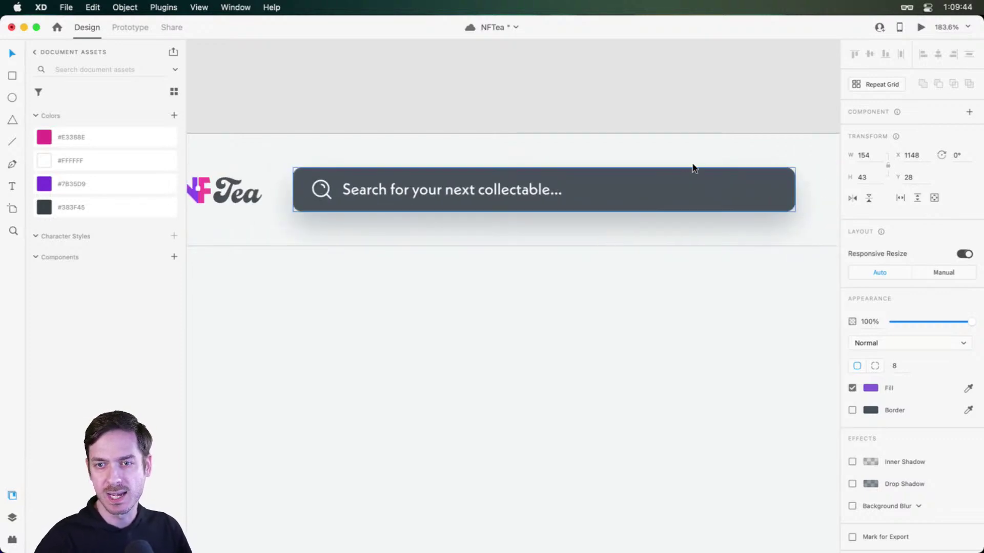
{"action": "left_click", "coordinate": [696, 208]}
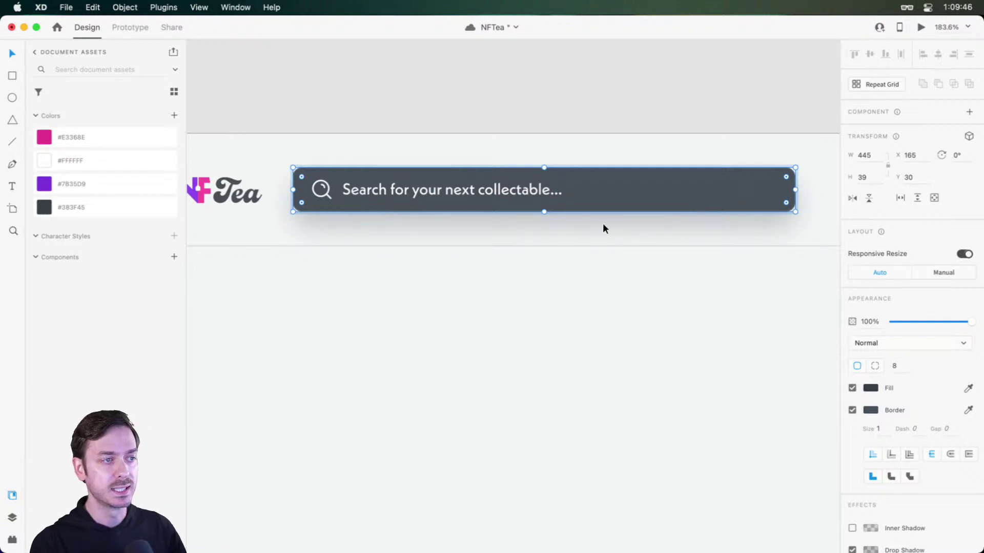
{"action": "scroll", "coordinate": [602, 226], "scroll_direction": "right", "scroll_amount": 15}
{"action": "scroll", "coordinate": [592, 212], "scroll_direction": "left", "scroll_amount": 6}
{"action": "scroll", "coordinate": [590, 223], "scroll_direction": "left", "scroll_amount": 10}
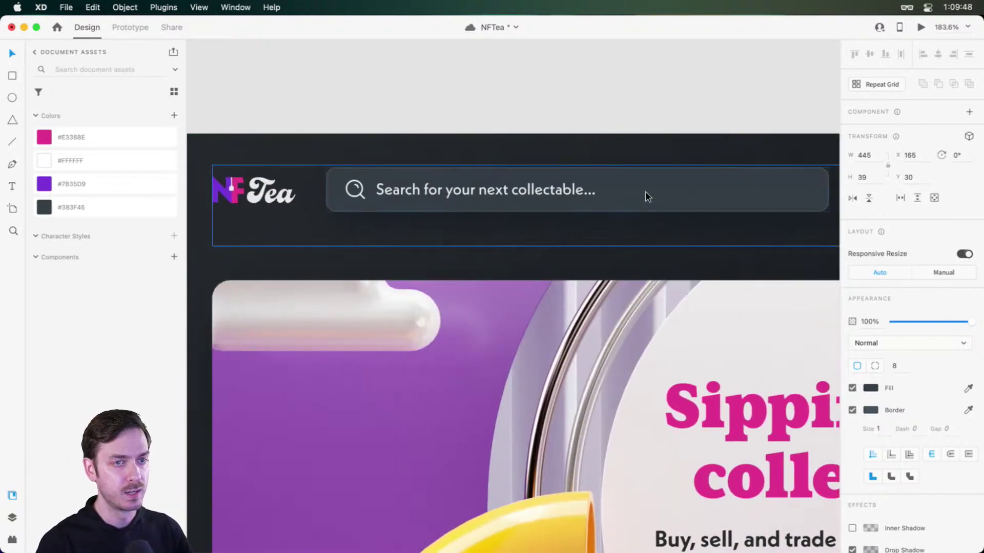
{"action": "scroll", "coordinate": [666, 169], "scroll_direction": "right", "scroll_amount": 2}
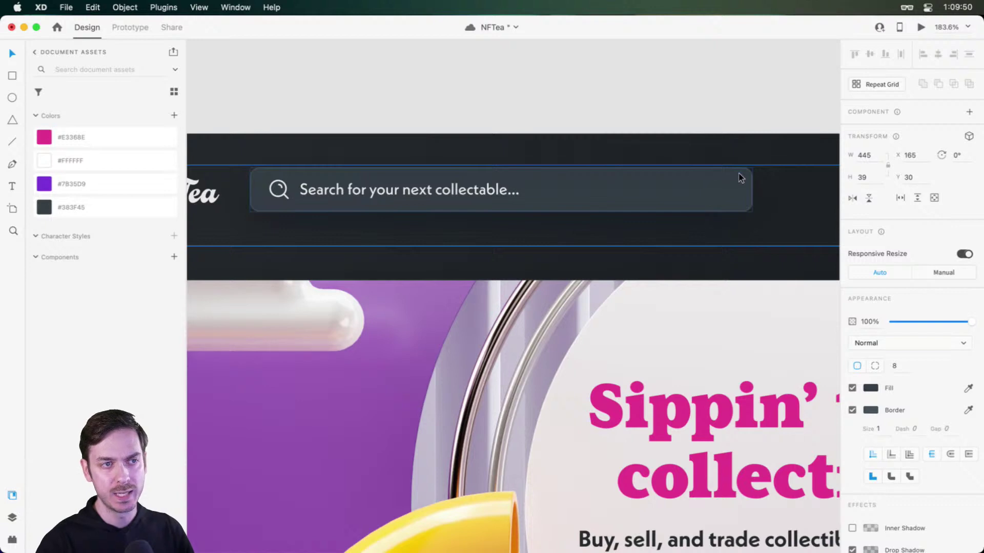
{"action": "left_click", "coordinate": [762, 77]}
{"action": "scroll", "coordinate": [651, 198], "scroll_direction": "right", "scroll_amount": 15}
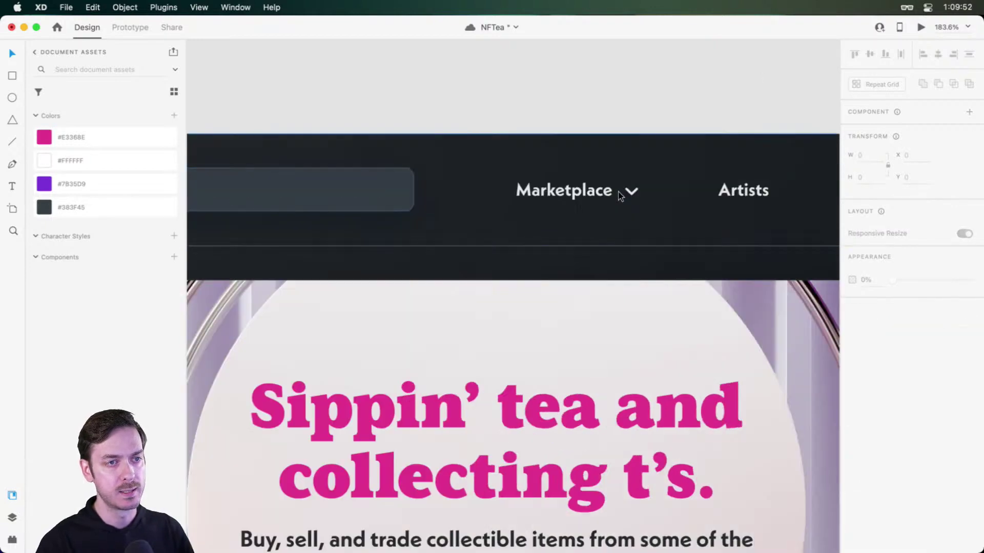
{"action": "scroll", "coordinate": [610, 191], "scroll_direction": "left", "scroll_amount": 20}
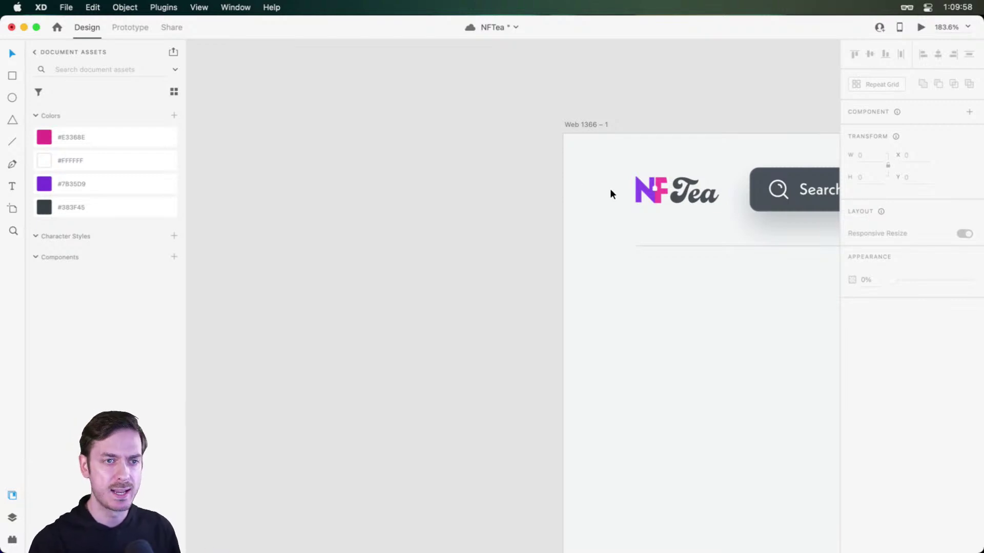
- Fill the light page's search bar with white #FFFFFF and reduce its #45515D border to about 14% opacity
{"action": "scroll", "coordinate": [611, 190], "scroll_direction": "right", "scroll_amount": 12}
{"action": "left_click", "coordinate": [642, 188]}
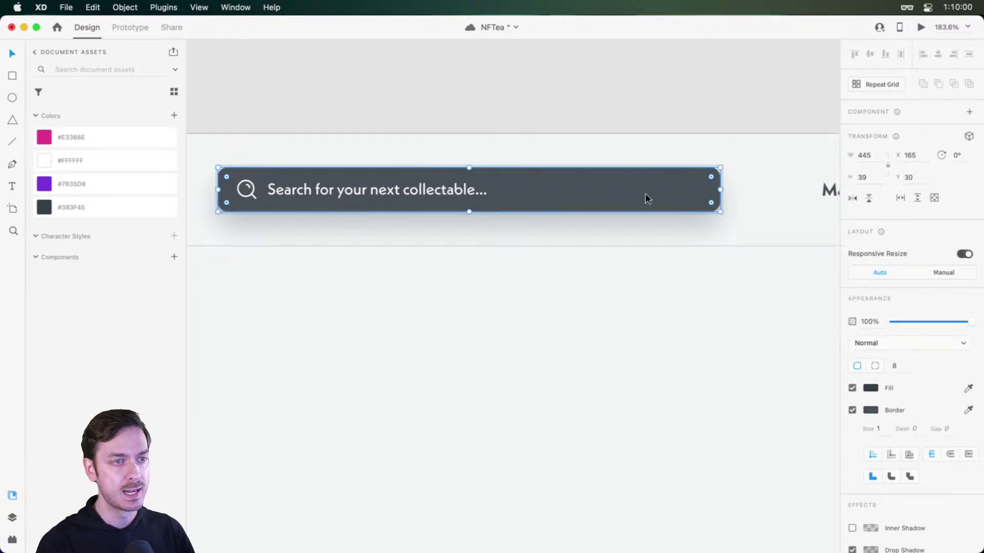
{"action": "scroll", "coordinate": [609, 204], "scroll_direction": "left", "scroll_amount": 4}
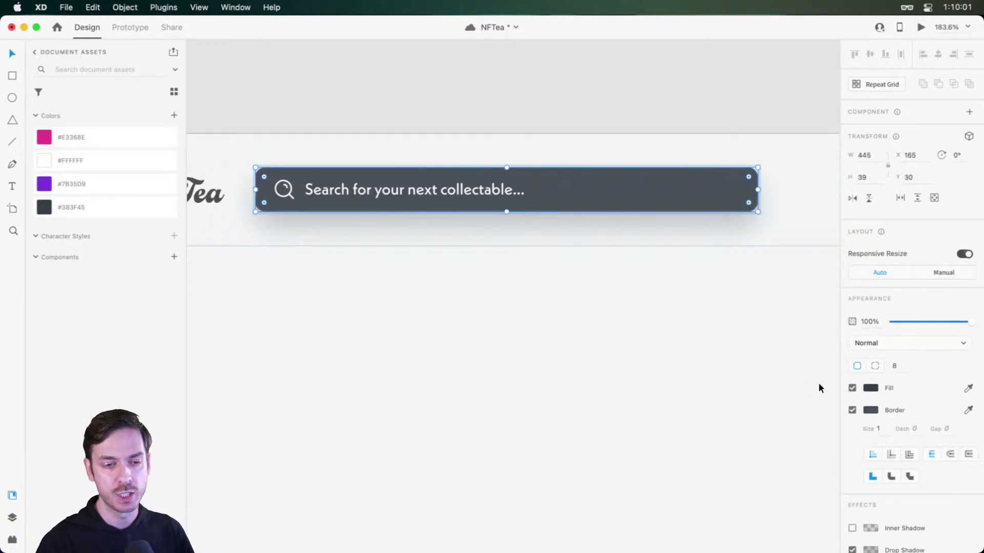
{"action": "left_click", "coordinate": [875, 390]}
{"action": "left_click_drag", "start_coordinate": [746, 351], "coordinate": [716, 313]}
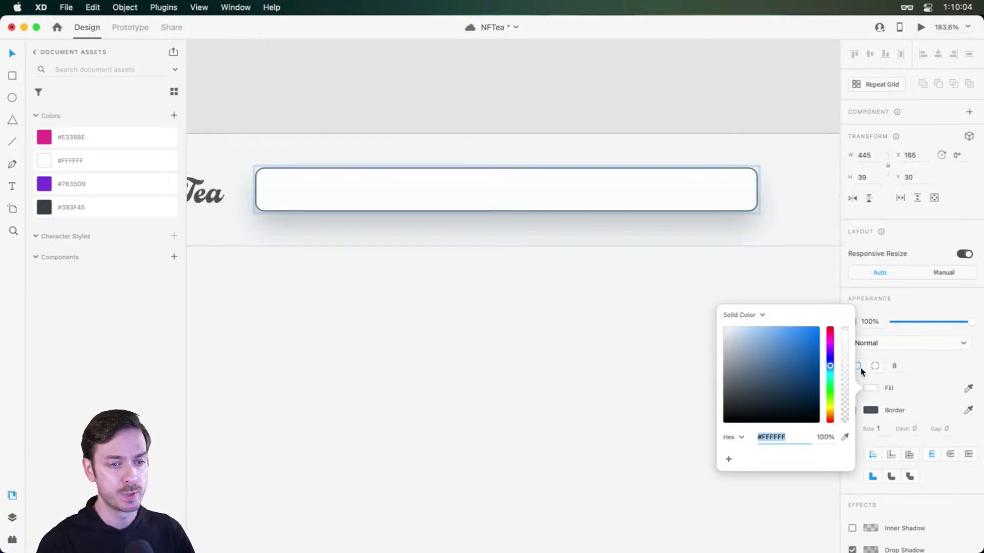
{"action": "left_click", "coordinate": [870, 410]}
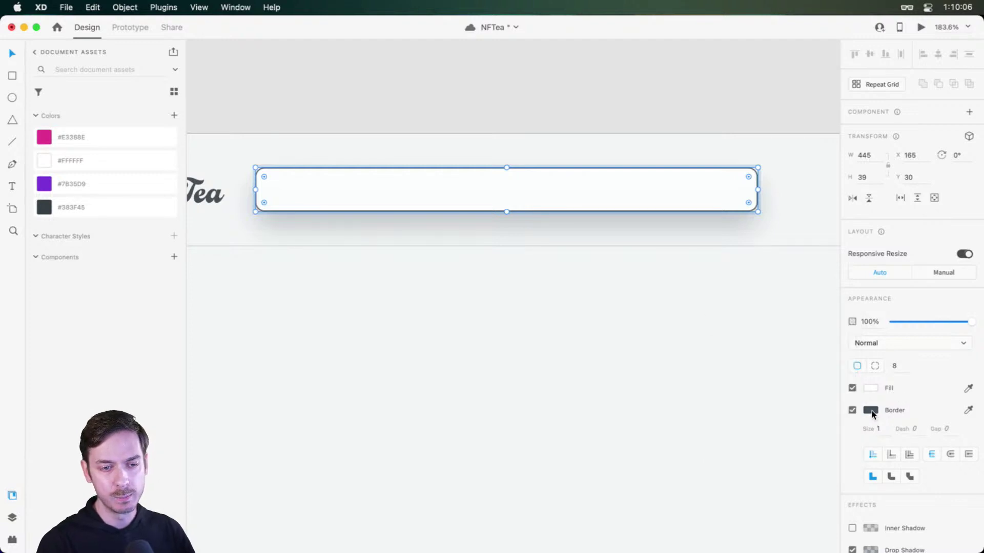
{"action": "left_click", "coordinate": [870, 411]}
{"action": "left_click", "coordinate": [845, 386]}
{"action": "left_click_drag", "start_coordinate": [845, 385], "coordinate": [846, 423]}
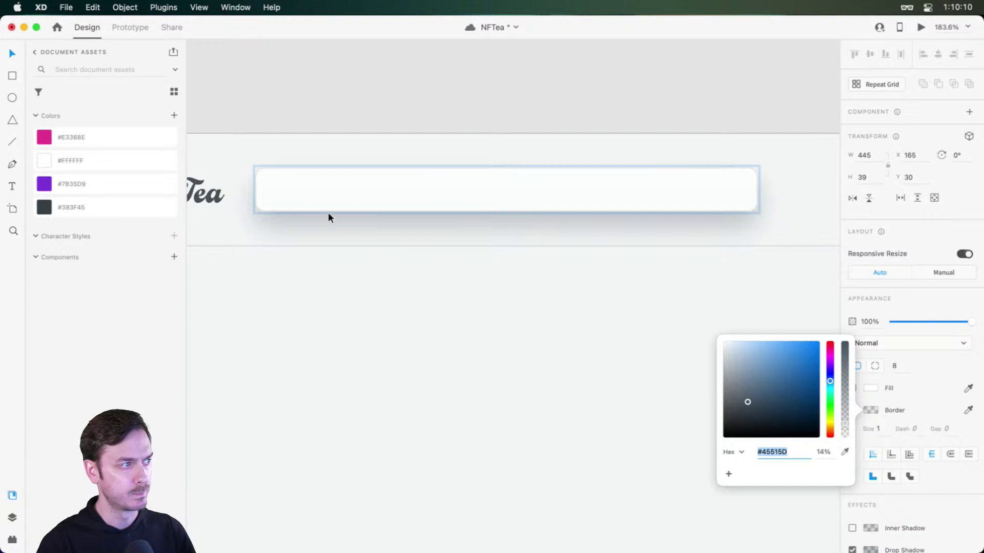
- Apply the saved color #383F45 to the search icon and placeholder text in the light page's search bar
{"action": "left_click", "coordinate": [333, 194]}
{"action": "left_click", "coordinate": [286, 194], "text": "shift"}
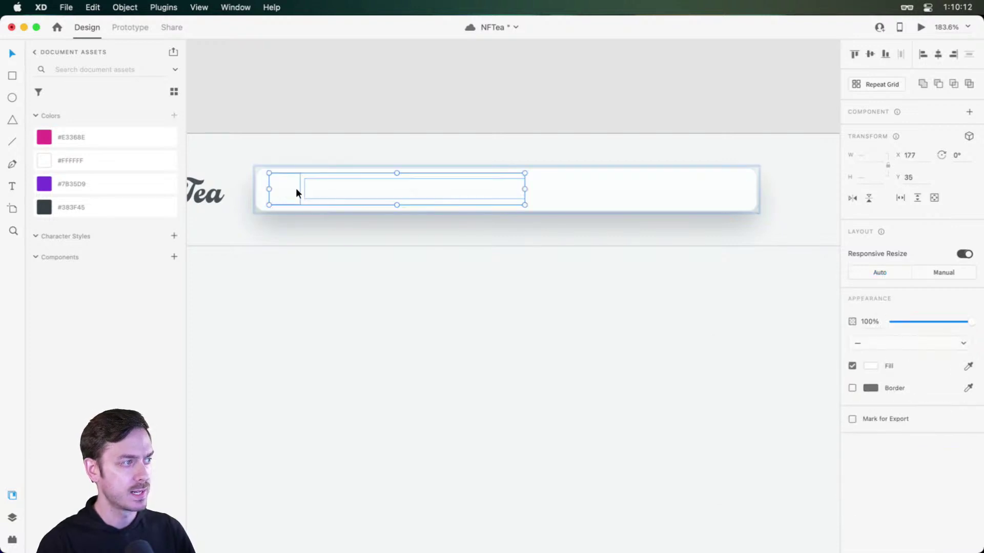
{"action": "scroll", "coordinate": [285, 177], "scroll_direction": "left", "scroll_amount": 5}
{"action": "left_click", "coordinate": [91, 208]}
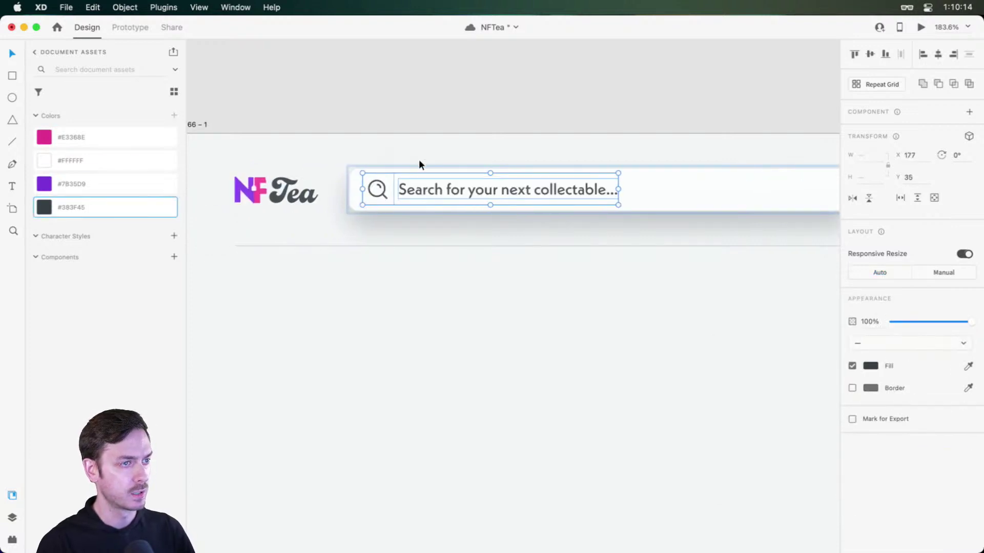
- Change the search bar's drop shadow color to about #384A64 at 34% opacity
{"action": "left_click", "coordinate": [700, 180]}
{"action": "double_click", "coordinate": [694, 200]}
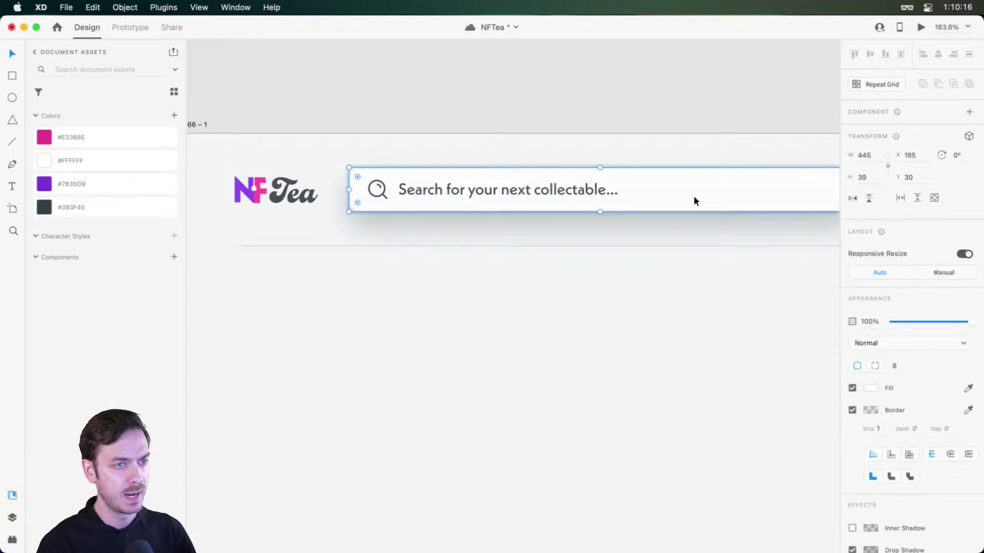
{"action": "scroll", "coordinate": [849, 446], "scroll_direction": "down", "scroll_amount": 3}
{"action": "left_click", "coordinate": [870, 494]}
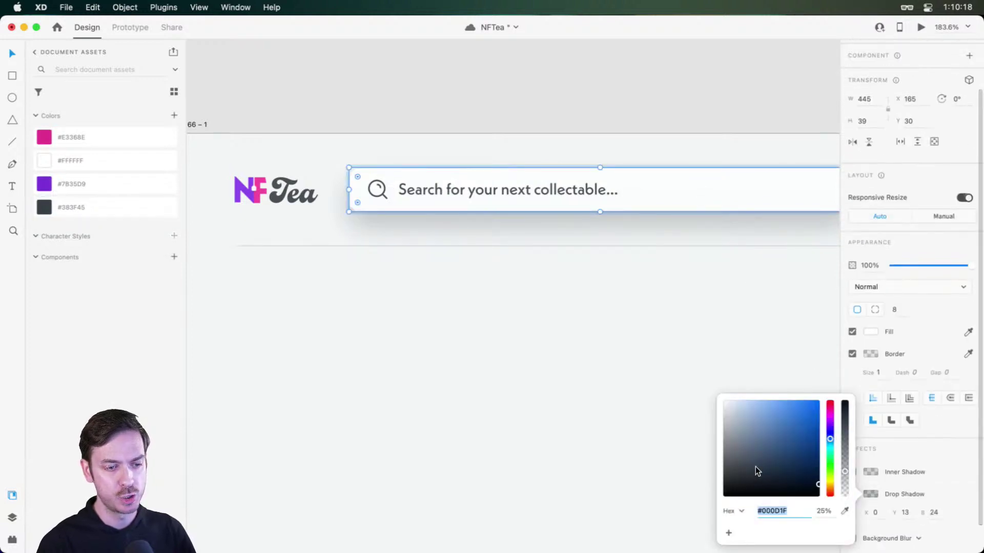
{"action": "left_click_drag", "start_coordinate": [758, 470], "coordinate": [758, 467]}
{"action": "left_click_drag", "start_coordinate": [846, 464], "coordinate": [844, 463]}
{"action": "left_click_drag", "start_coordinate": [760, 466], "coordinate": [766, 460]}
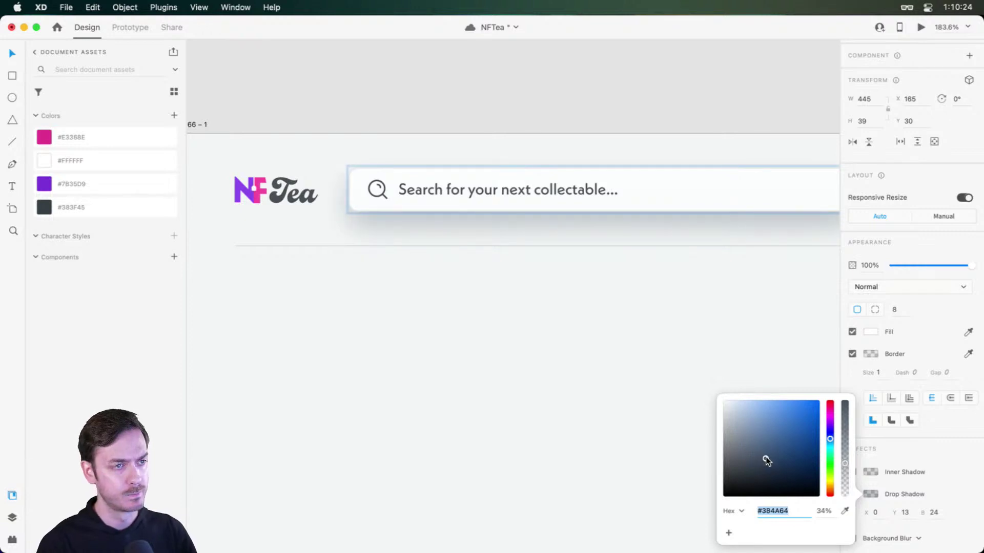
{"action": "key", "text": "Escape"}
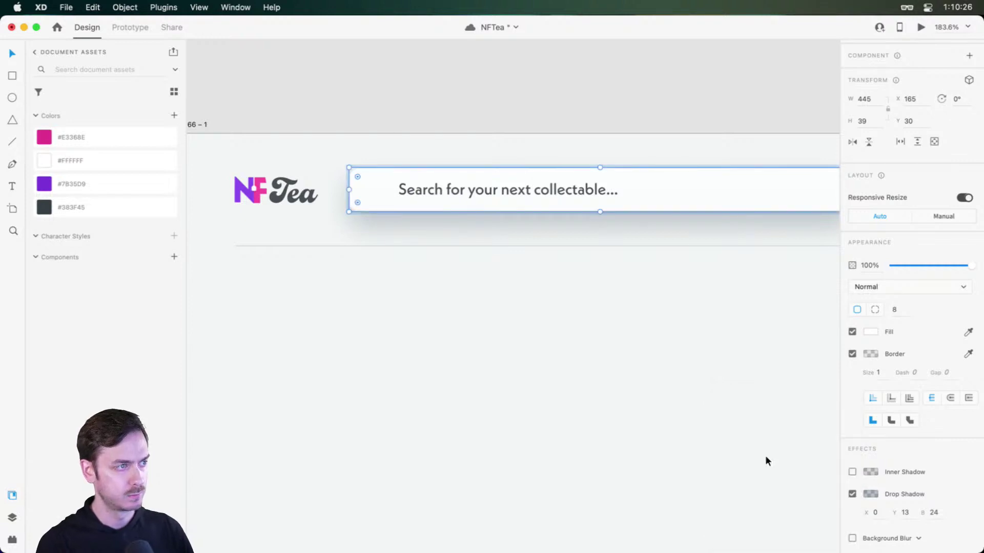
- Preview the light page, reduce the search bar's drop shadow opacity to about 15%, and check it in the preview again
{"action": "key", "text": "super+Return"}
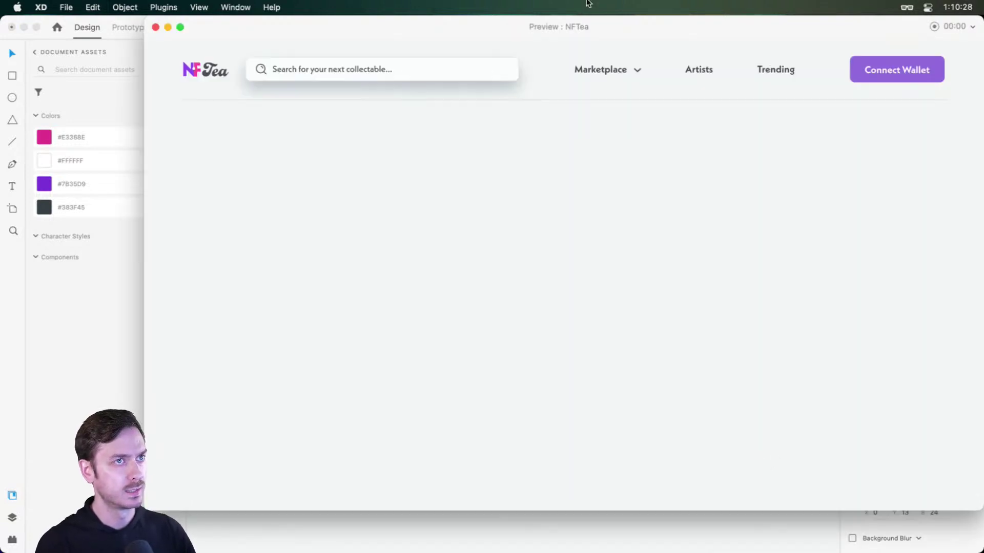
{"action": "key", "text": "super+w"}
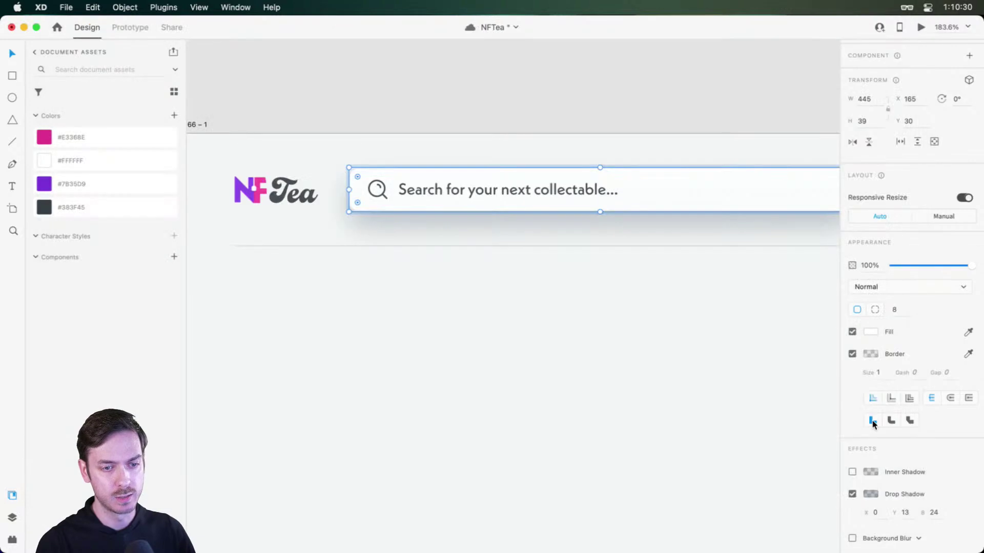
{"action": "left_click", "coordinate": [871, 494]}
{"action": "left_click_drag", "start_coordinate": [848, 470], "coordinate": [846, 483]}
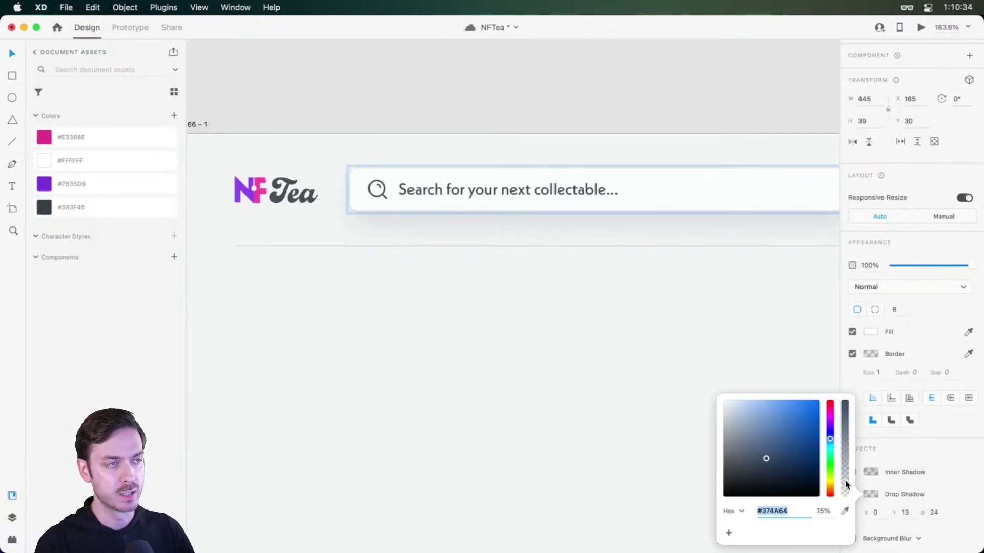
{"action": "key", "text": "super+Return"}
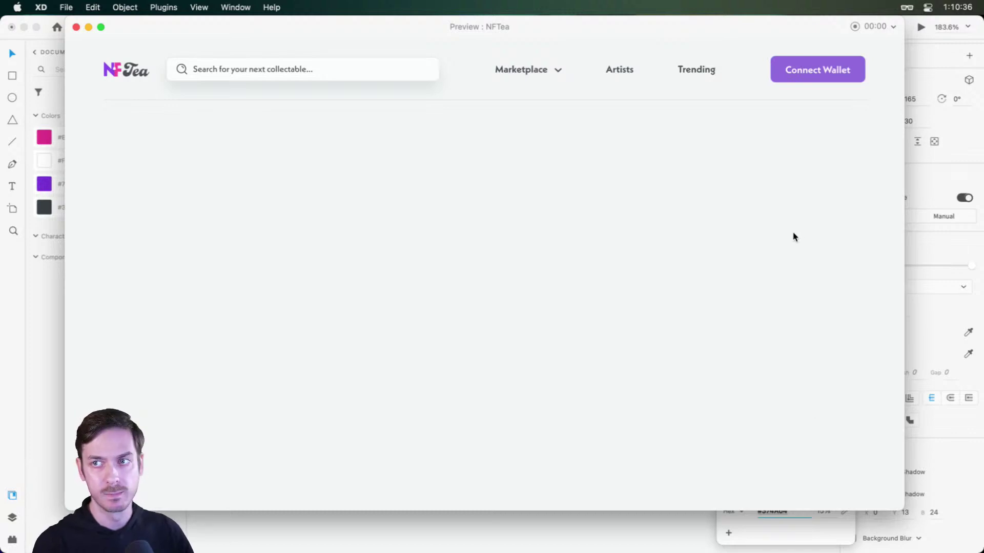
{"action": "key", "text": "super+w"}
- Review the whole light artboard, switch to Safari to look at the Instagram post of the finished marketplace design, and return to Adobe XD
{"action": "scroll", "coordinate": [583, 307], "scroll_direction": "down", "scroll_amount": 5}
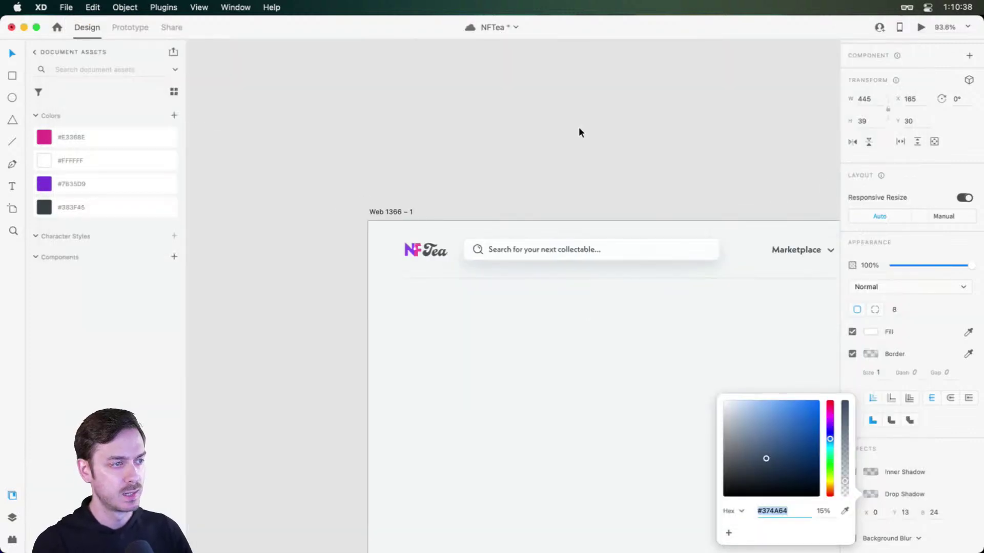
{"action": "left_click", "coordinate": [578, 129]}
{"action": "left_click_drag", "start_coordinate": [562, 171], "coordinate": [497, 69]}
{"action": "left_click_drag", "start_coordinate": [583, 264], "coordinate": [500, 181]}
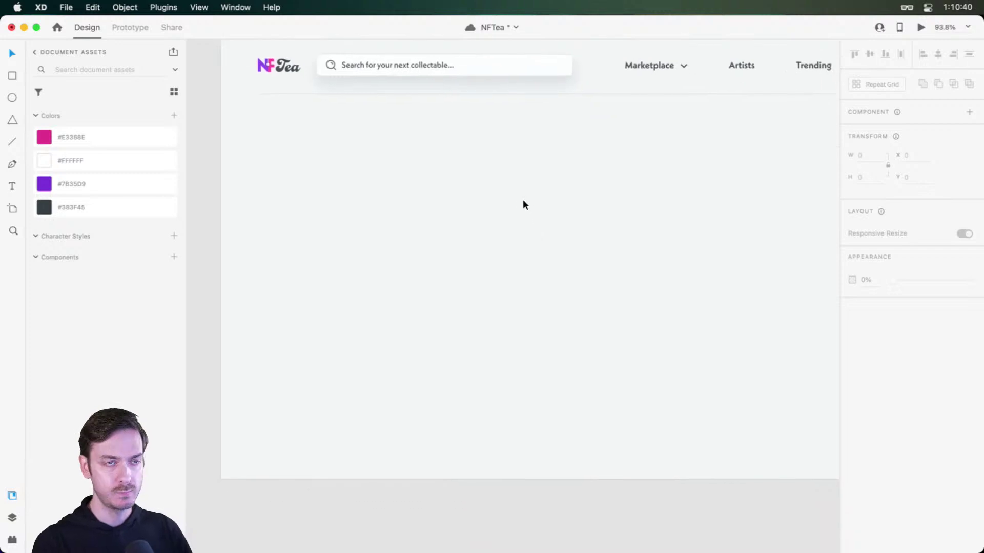
{"action": "scroll", "coordinate": [522, 199], "scroll_direction": "down", "scroll_amount": 1}
{"action": "left_click_drag", "start_coordinate": [569, 214], "coordinate": [484, 228]}
{"action": "scroll", "coordinate": [485, 221], "scroll_direction": "down", "scroll_amount": 2}
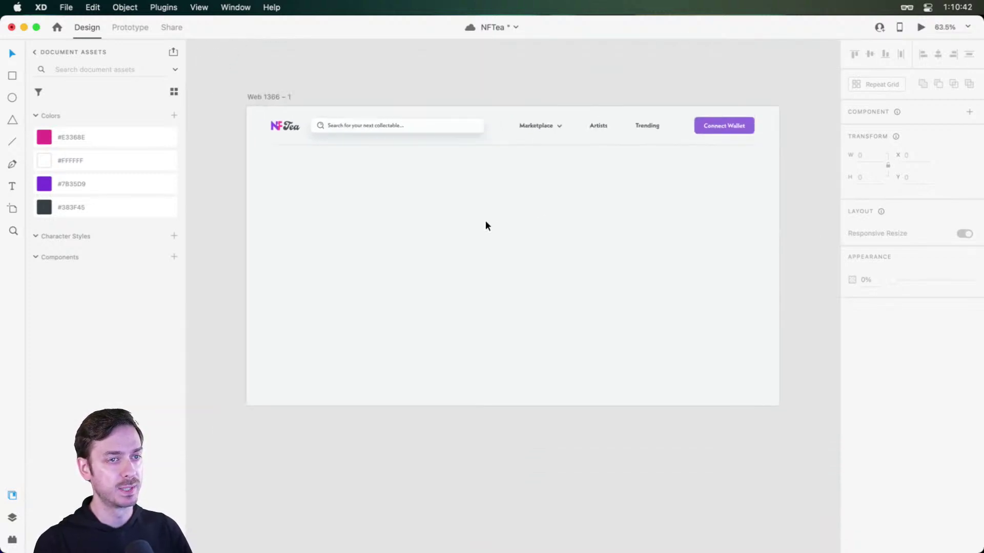
{"action": "scroll", "coordinate": [485, 221], "scroll_direction": "up", "scroll_amount": 1}
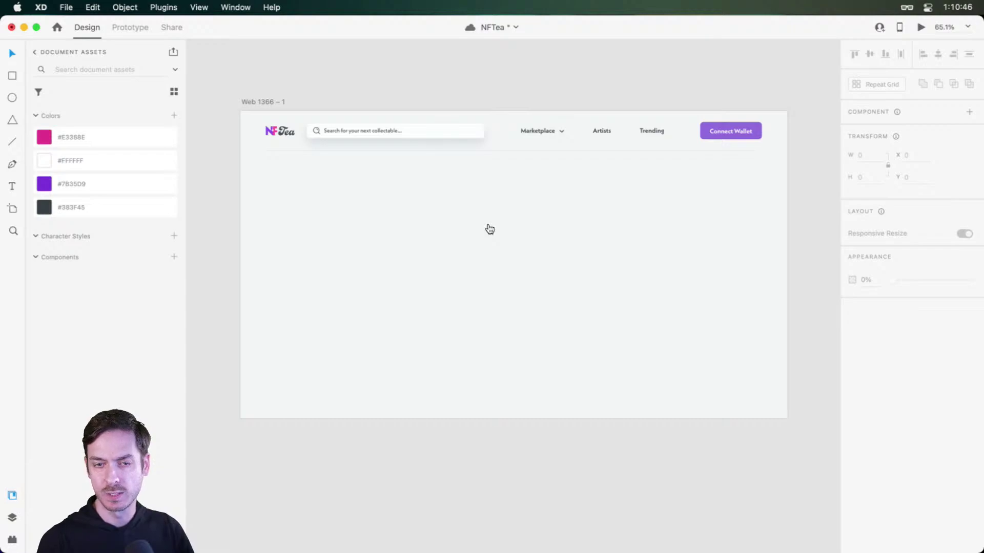
{"action": "key", "text": "super+Tab"}
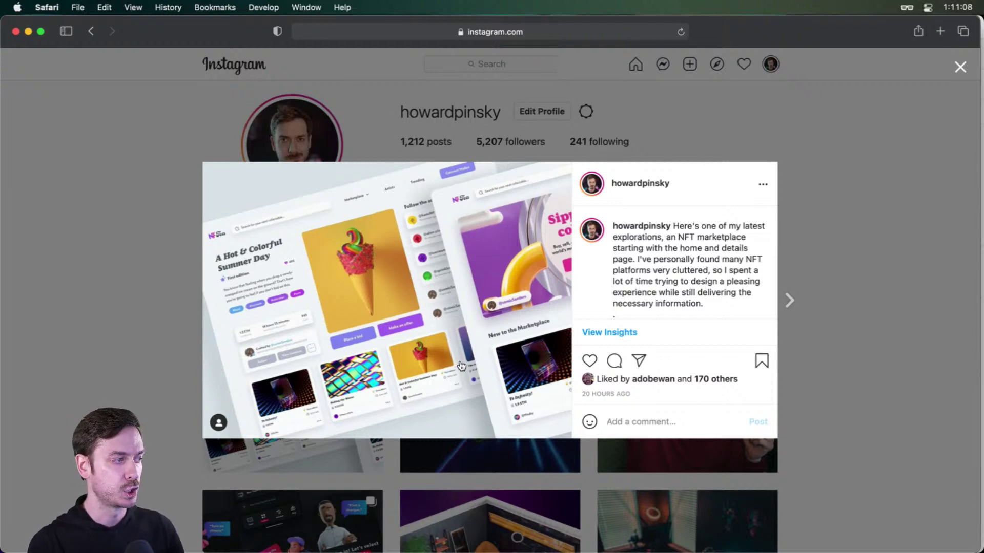
{"action": "key", "text": "super+Tab"}
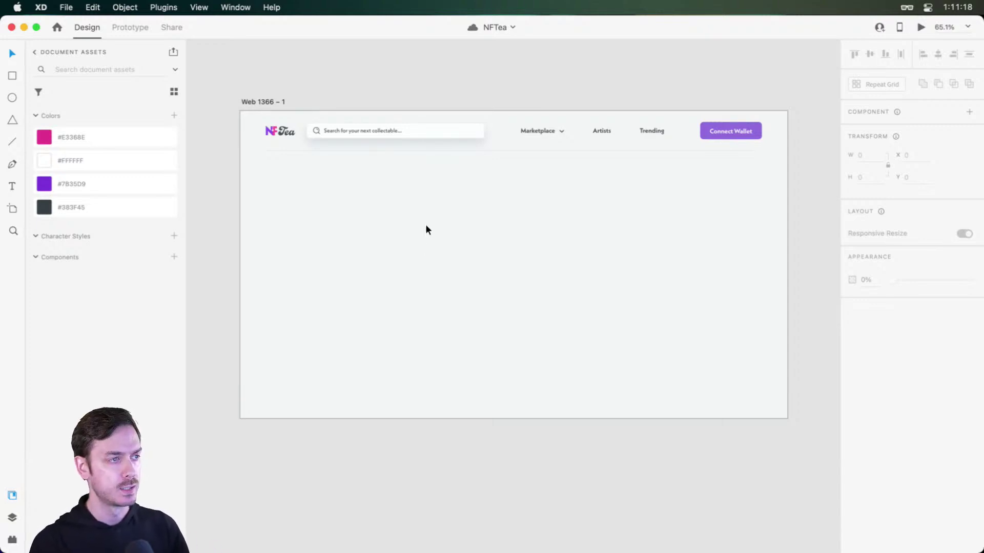
- Draw a rectangle about 376 × 438 in the middle of the light artboard below the navigation and place it at about X 495, Y 134
{"action": "key", "text": "r"}
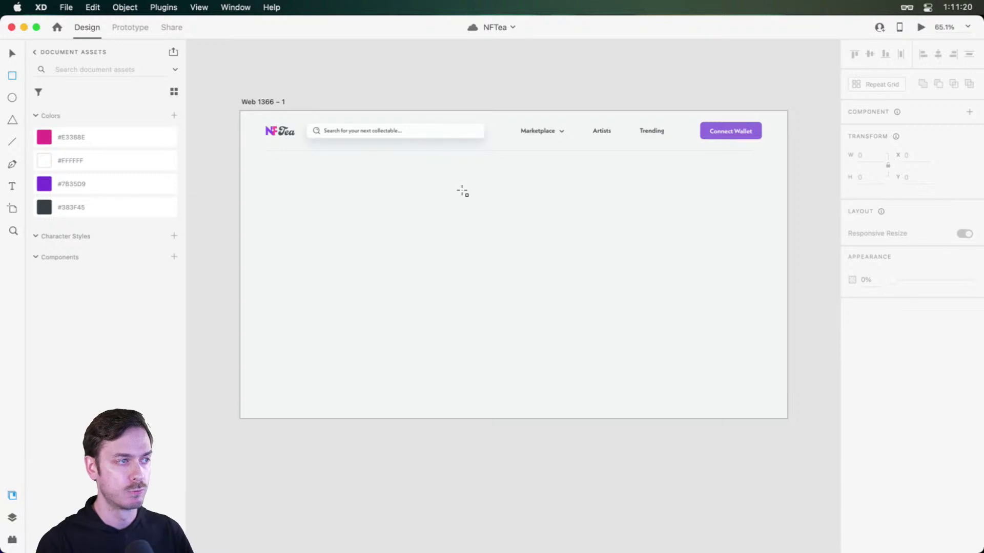
{"action": "scroll", "coordinate": [439, 168], "scroll_direction": "up", "scroll_amount": 5}
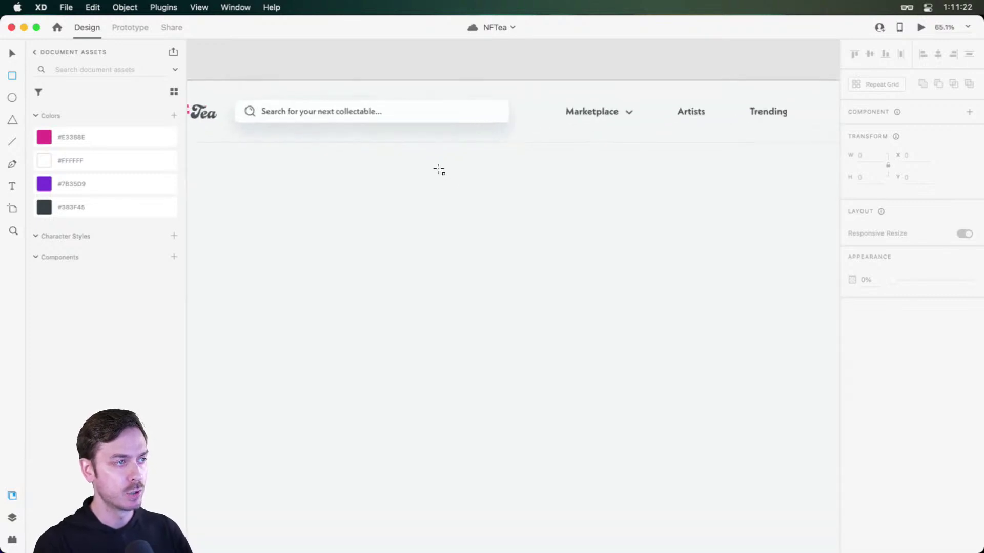
{"action": "mouse_move", "coordinate": [439, 168]}
{"action": "left_mouse_down"}
{"action": "mouse_move", "coordinate": [628, 369]}
{"action": "mouse_move", "coordinate": [629, 388]}
{"action": "left_mouse_up"}
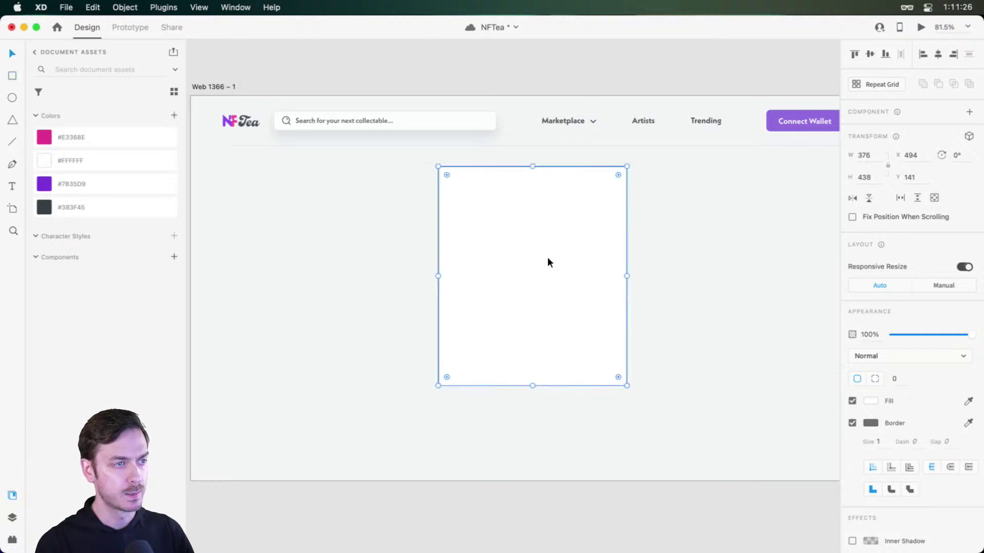
{"action": "left_click_drag", "start_coordinate": [551, 258], "coordinate": [548, 255]}
{"action": "scroll", "coordinate": [548, 255], "scroll_direction": "down", "scroll_amount": 2}
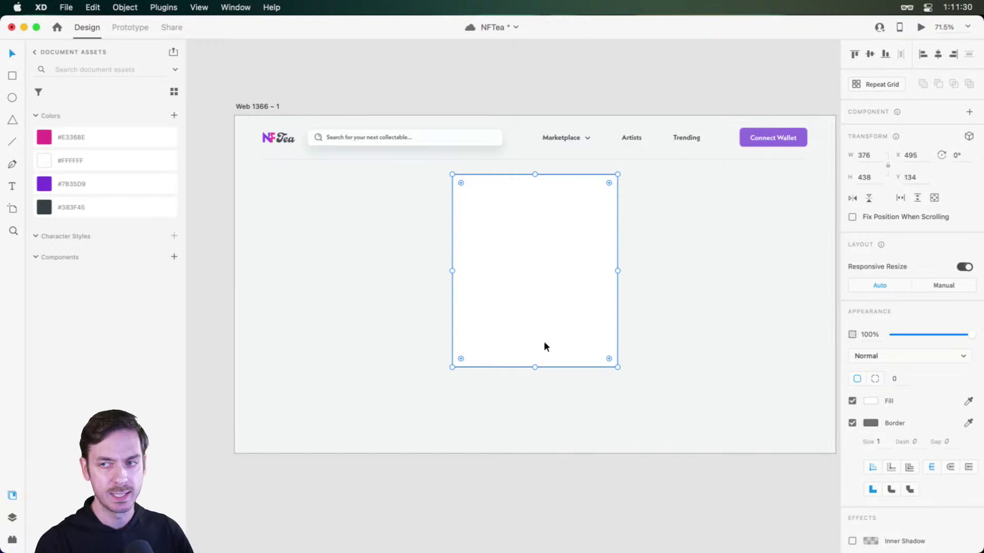
{"action": "scroll", "coordinate": [556, 307], "scroll_direction": "up", "scroll_amount": 4}
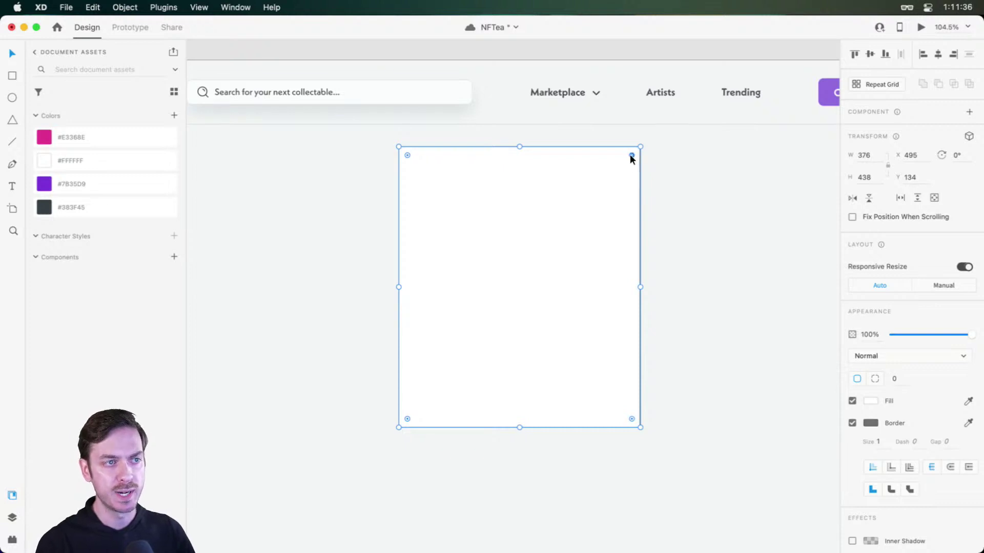
- Round the corners of the white rectangle below the navigation to a radius of 8 and remove its border
{"action": "mouse_move", "coordinate": [630, 155]}
{"action": "left_mouse_down"}
{"action": "mouse_move", "coordinate": [622, 162]}
{"action": "mouse_move", "coordinate": [635, 140]}
{"action": "left_mouse_up"}
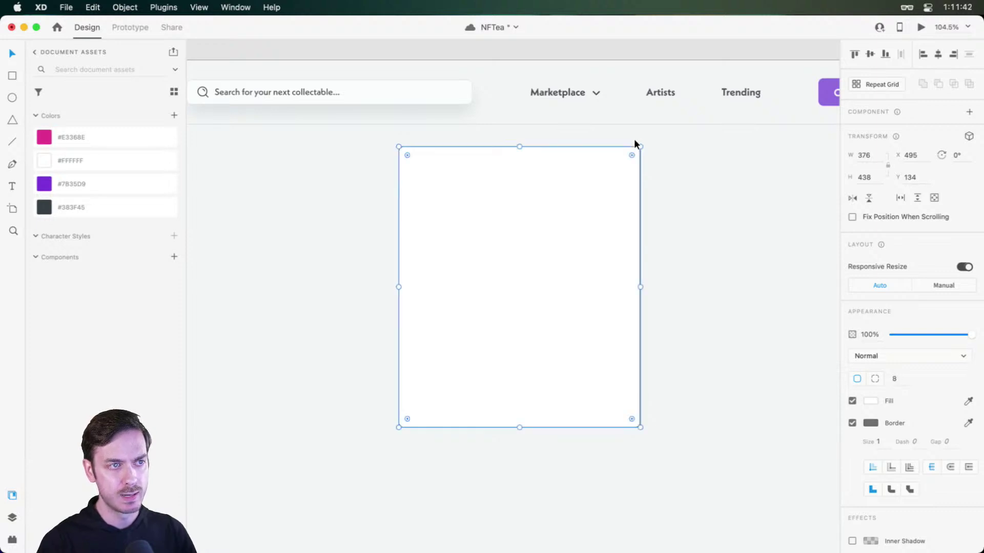
{"action": "left_click", "coordinate": [717, 222]}
{"action": "left_click", "coordinate": [516, 246]}
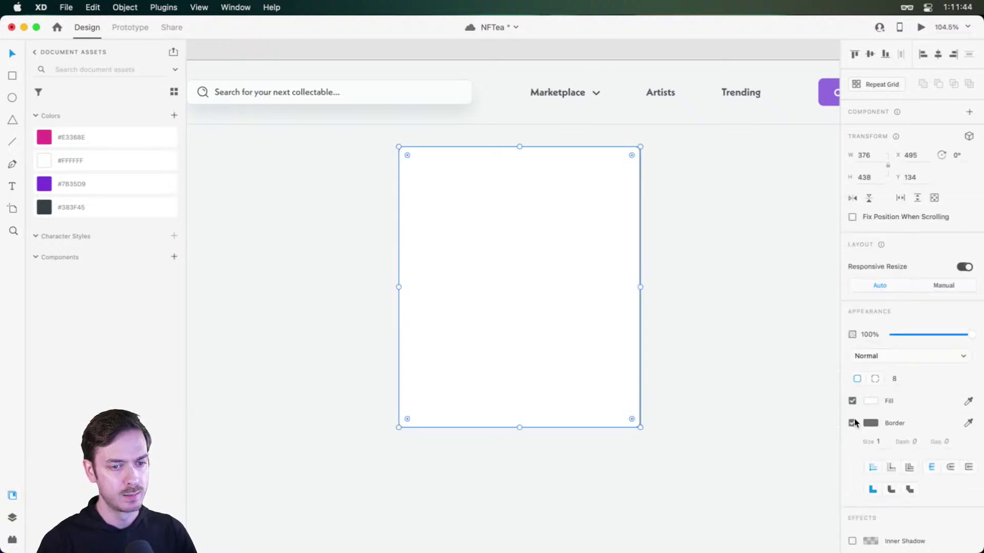
{"action": "left_click", "coordinate": [722, 320]}
{"action": "left_click", "coordinate": [503, 226]}
{"action": "scroll", "coordinate": [539, 178], "scroll_direction": "up", "scroll_amount": 1}
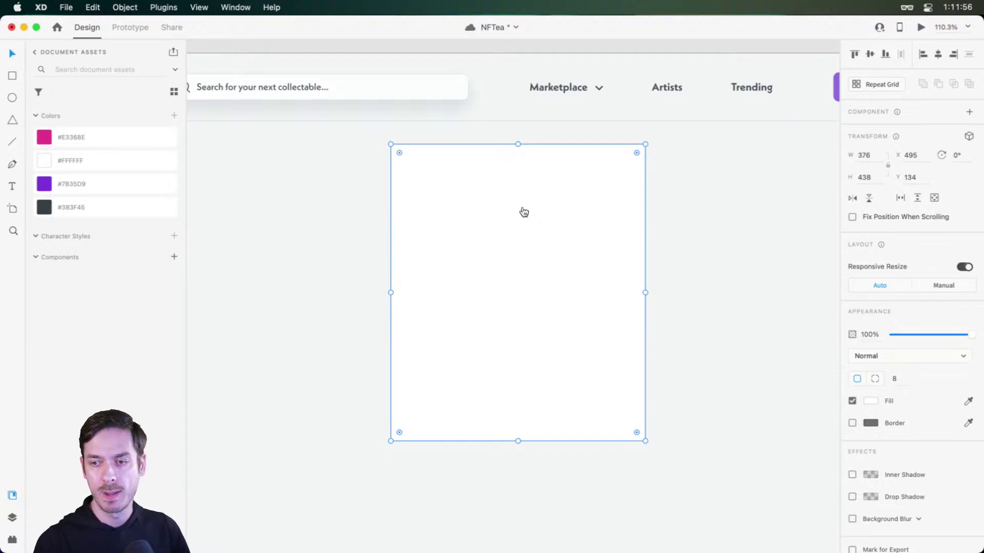
- Switch to Finder, preview the ice cream cone image AdobeStock_206959189.jpeg, and fill the rounded rectangle on the XD artboard with it
{"action": "key", "text": "super+Tab"}
{"action": "scroll", "coordinate": [573, 222], "scroll_direction": "down", "scroll_amount": 5}
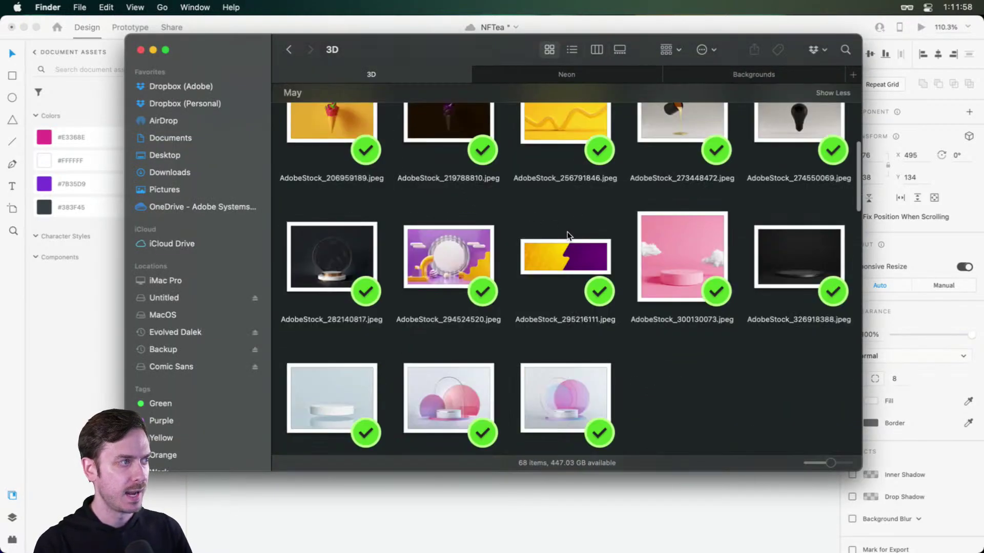
{"action": "scroll", "coordinate": [567, 235], "scroll_direction": "up", "scroll_amount": 2}
{"action": "left_click", "coordinate": [326, 156]}
{"action": "key", "text": "space"}
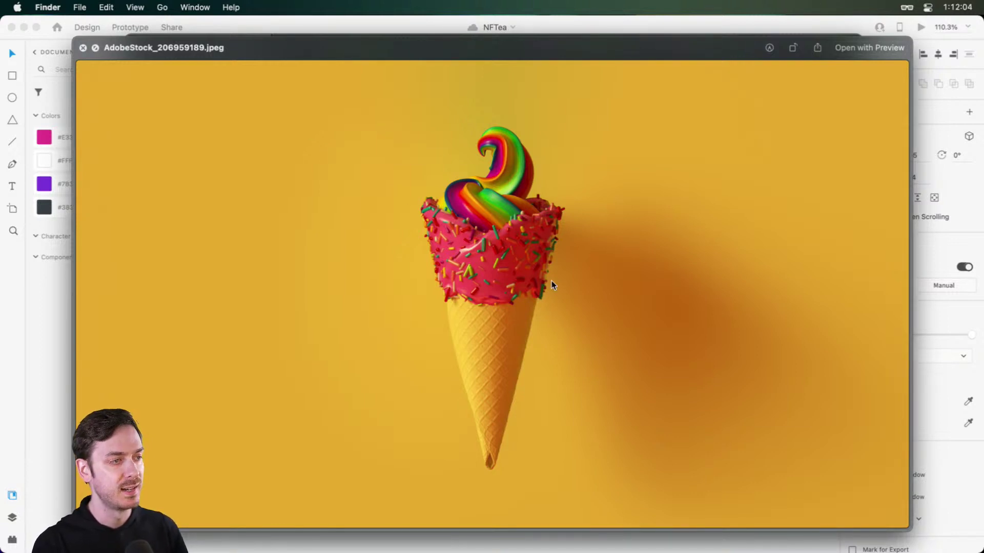
{"action": "key", "text": "space"}
{"action": "left_click_drag", "start_coordinate": [331, 169], "coordinate": [546, 251]}
{"action": "right_click", "coordinate": [546, 251]}
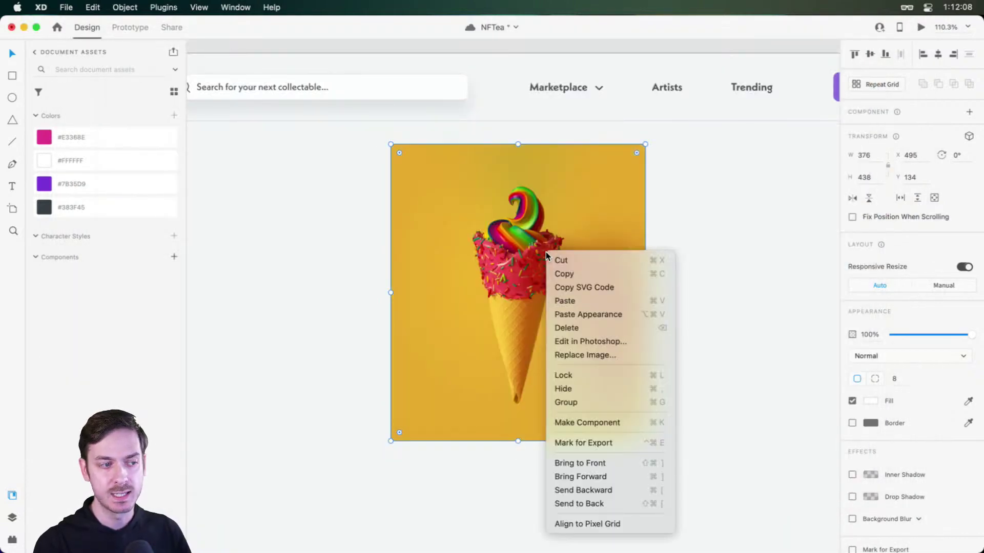
{"action": "left_click", "coordinate": [467, 224]}
{"action": "right_click", "coordinate": [513, 243]}
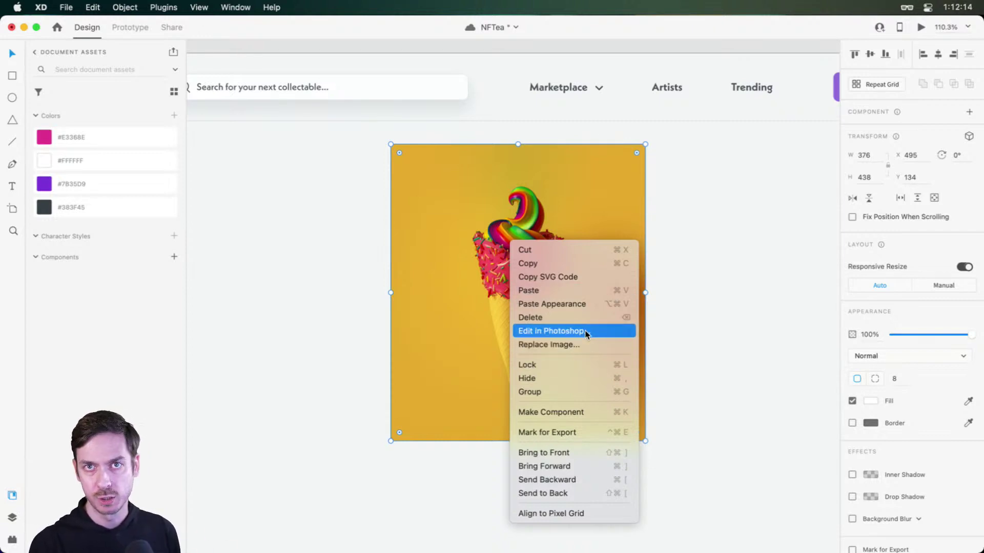
{"action": "left_click", "coordinate": [447, 300]}
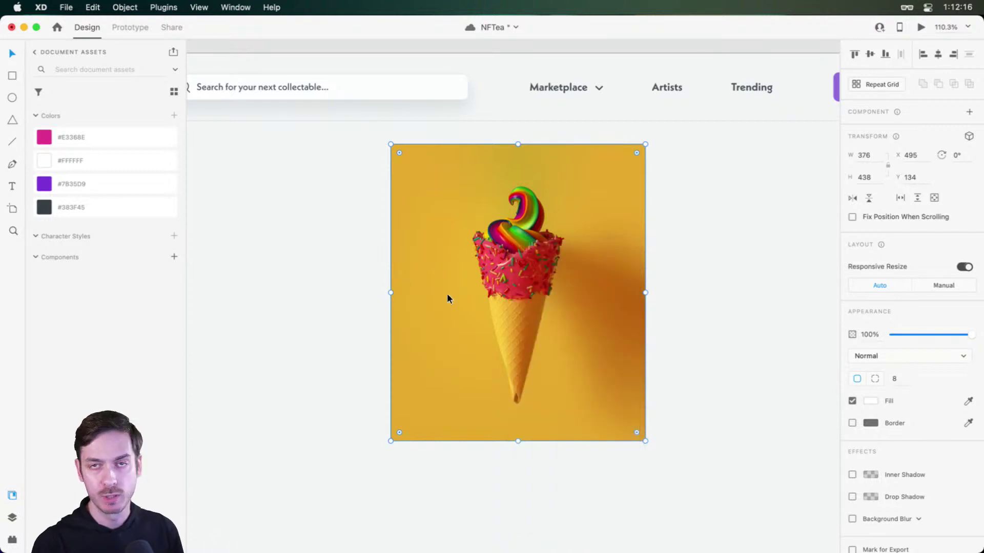
- Narrow the ice cream image symmetrically about its center to about 346 wide and save the document
{"action": "key", "text": "alt"}
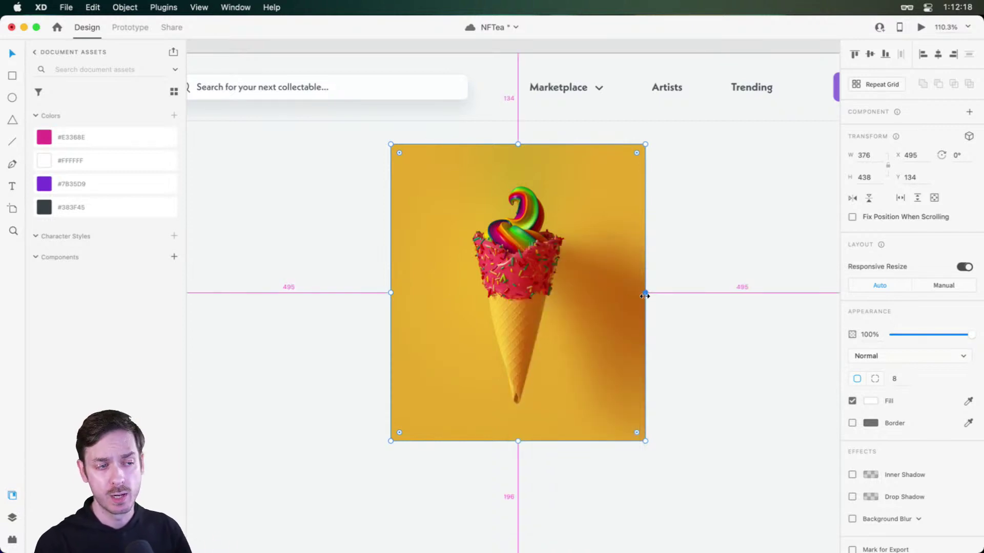
{"action": "mouse_move", "coordinate": [645, 296]}
{"action": "left_mouse_down"}
{"action": "mouse_move", "coordinate": [764, 287]}
{"action": "mouse_move", "coordinate": [659, 288]}
{"action": "mouse_move", "coordinate": [726, 313]}
{"action": "mouse_move", "coordinate": [702, 330]}
{"action": "mouse_move", "coordinate": [749, 325]}
{"action": "mouse_move", "coordinate": [610, 318]}
{"action": "mouse_move", "coordinate": [644, 313]}
{"action": "left_mouse_up"}
{"action": "scroll", "coordinate": [542, 300], "scroll_direction": "down", "scroll_amount": 3}
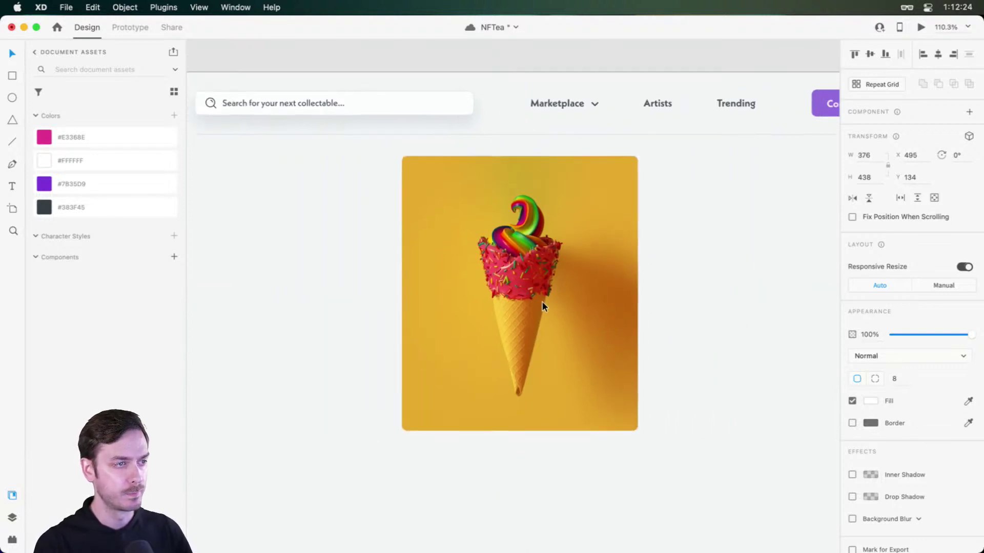
{"action": "scroll", "coordinate": [655, 331], "scroll_direction": "down", "scroll_amount": 2}
{"action": "scroll", "coordinate": [655, 331], "scroll_direction": "right", "scroll_amount": 1}
{"action": "left_click", "coordinate": [535, 247]}
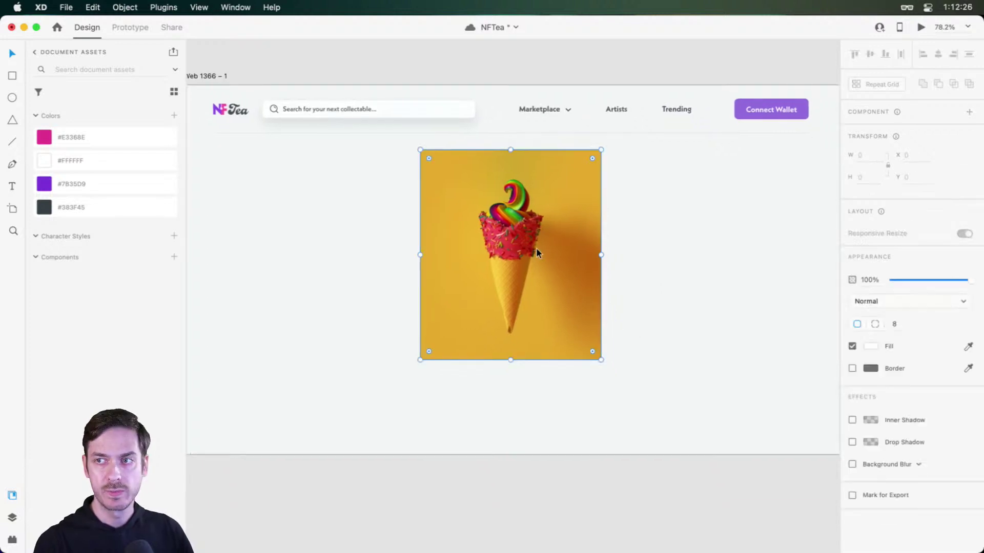
{"action": "left_click_drag", "start_coordinate": [597, 254], "coordinate": [593, 255]}
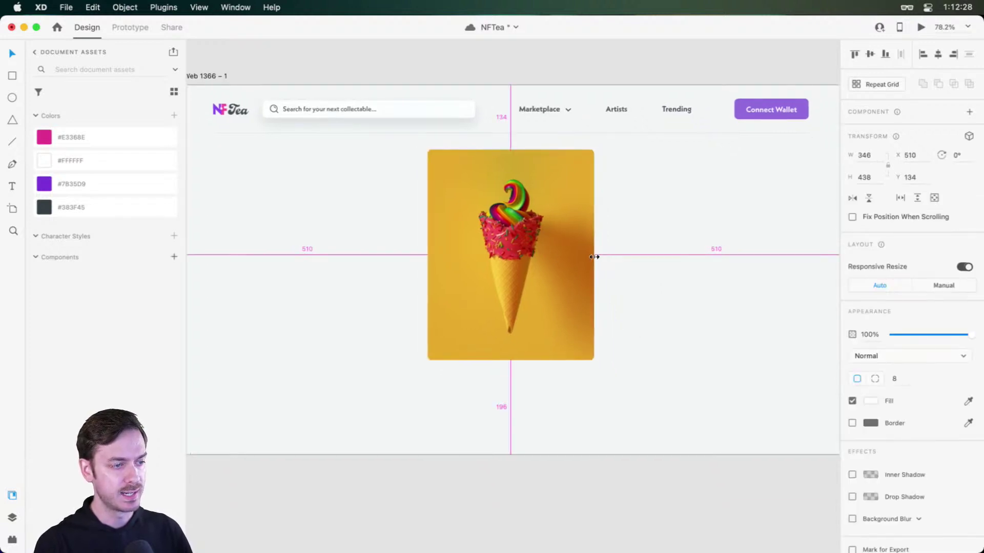
{"action": "scroll", "coordinate": [505, 410], "scroll_direction": "up", "scroll_amount": 3}
{"action": "scroll", "coordinate": [482, 348], "scroll_direction": "down", "scroll_amount": 2}
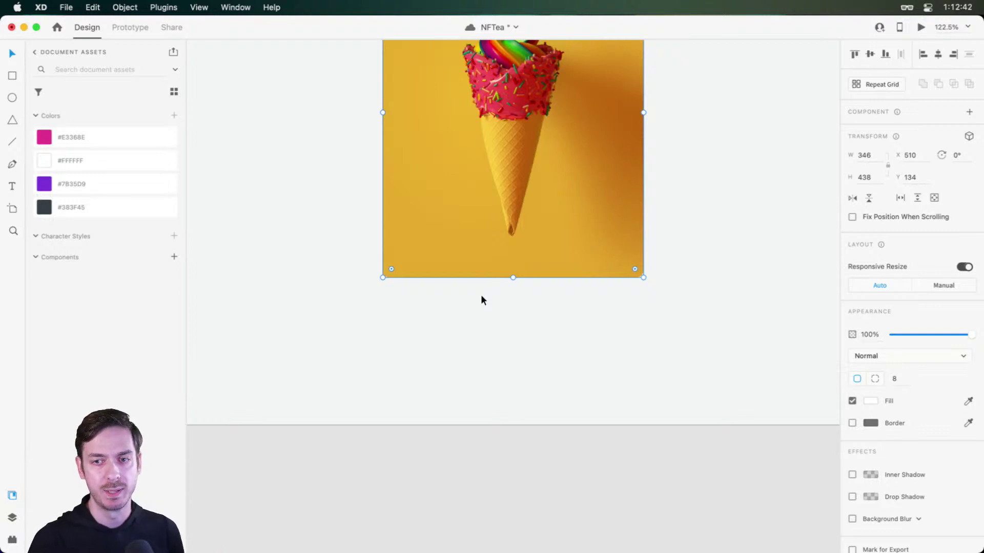
{"action": "key", "text": "super+s"}
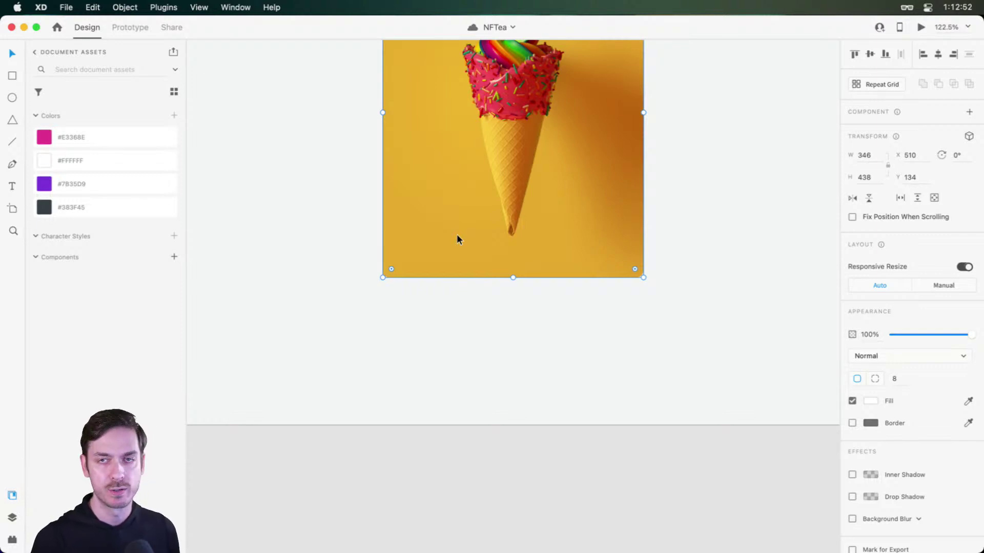
- Draw a rectangle about 173 × 63 below the image, aligned with its left edge at about X 510, Y 584
{"action": "key", "text": "r"}
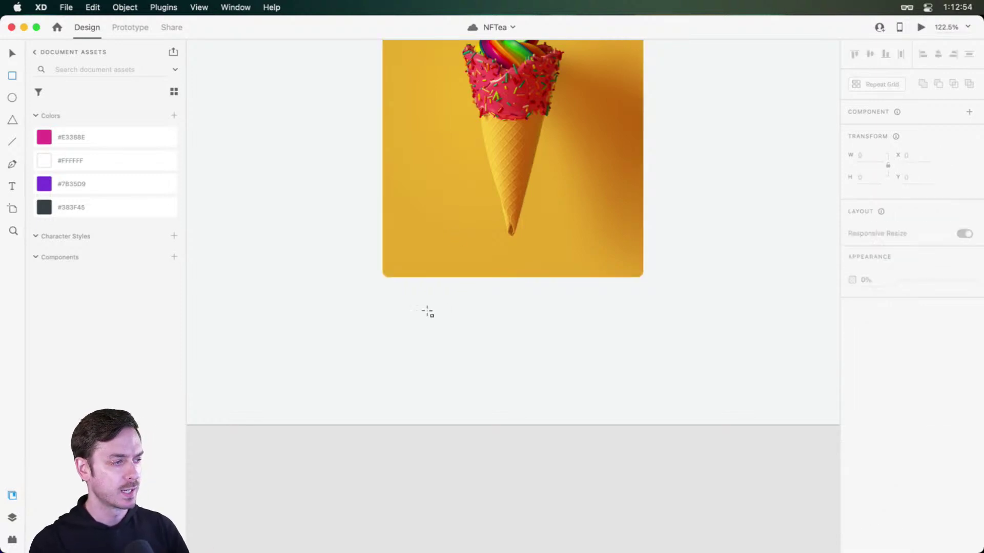
{"action": "scroll", "coordinate": [436, 302], "scroll_direction": "up", "scroll_amount": 3}
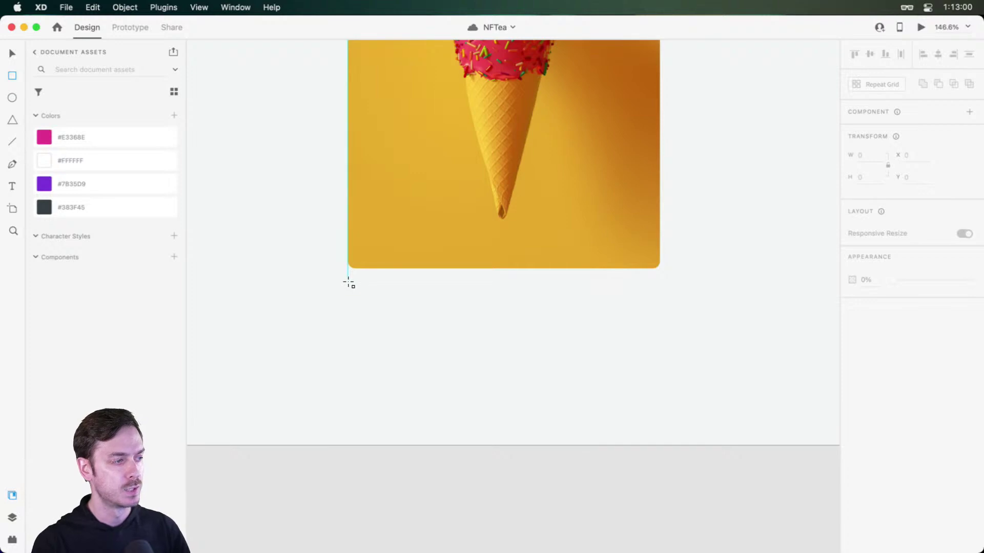
{"action": "left_click_drag", "start_coordinate": [348, 280], "coordinate": [503, 338]}
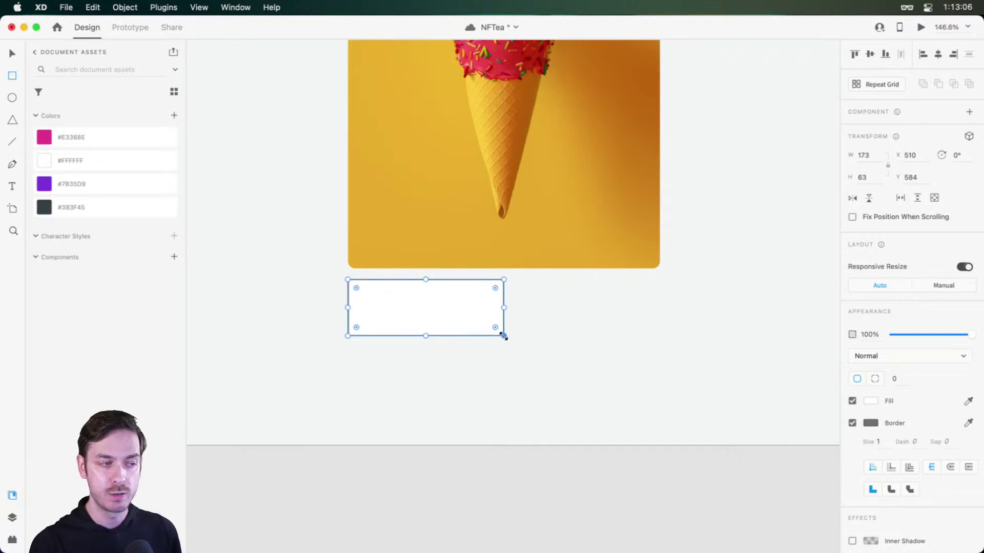
{"action": "scroll", "coordinate": [504, 313], "scroll_direction": "up", "scroll_amount": 2}
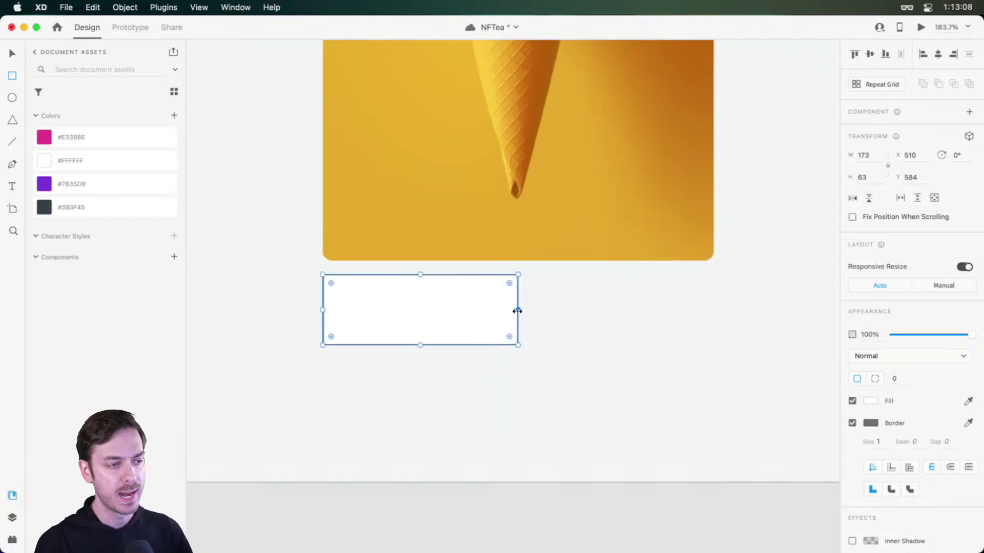
{"action": "left_click_drag", "start_coordinate": [516, 310], "coordinate": [510, 309]}
{"action": "key", "text": "super+z"}
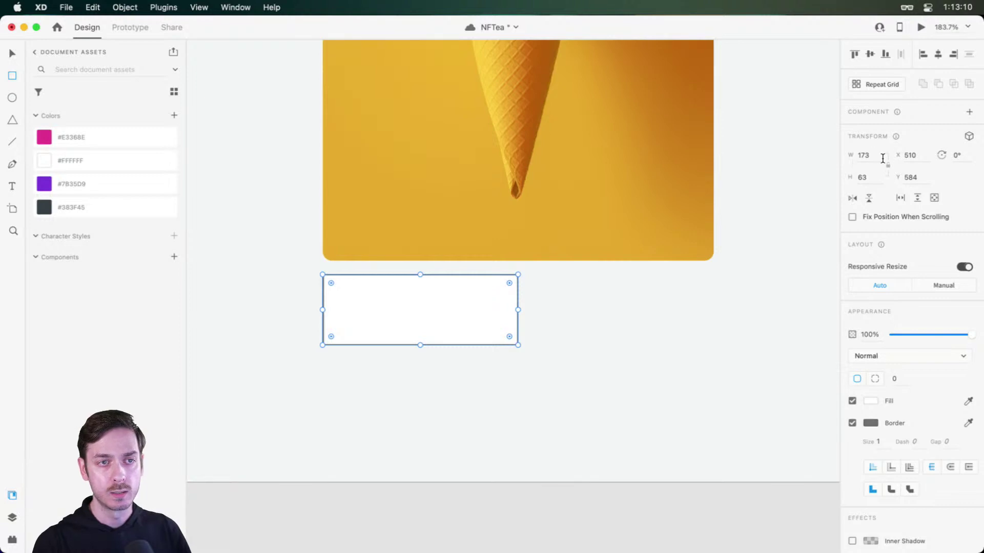
{"action": "left_click", "coordinate": [874, 160]}
{"action": "left_click", "coordinate": [874, 159]}
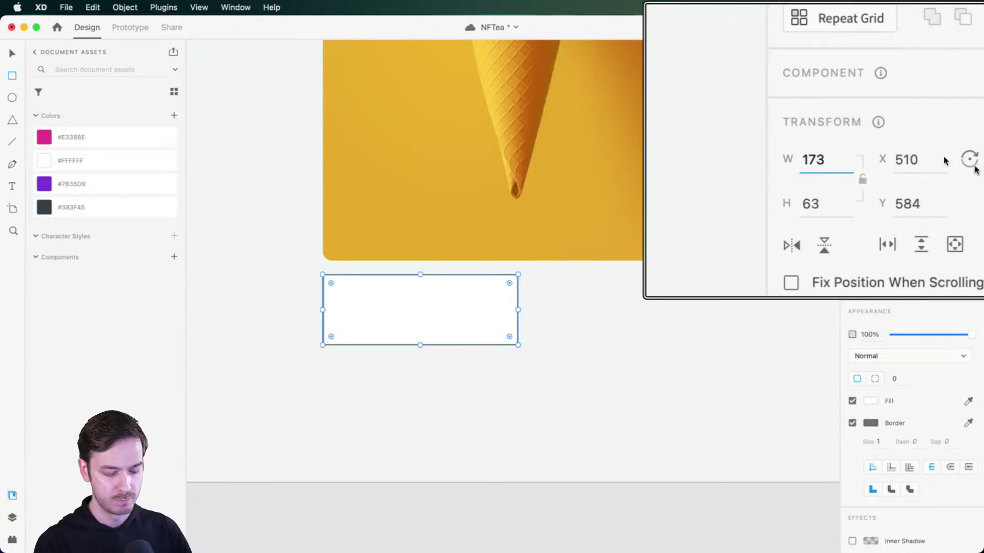
{"action": "type", "text": "-7"}
{"action": "key", "text": "BackSpace"}
{"action": "type", "text": "8"}
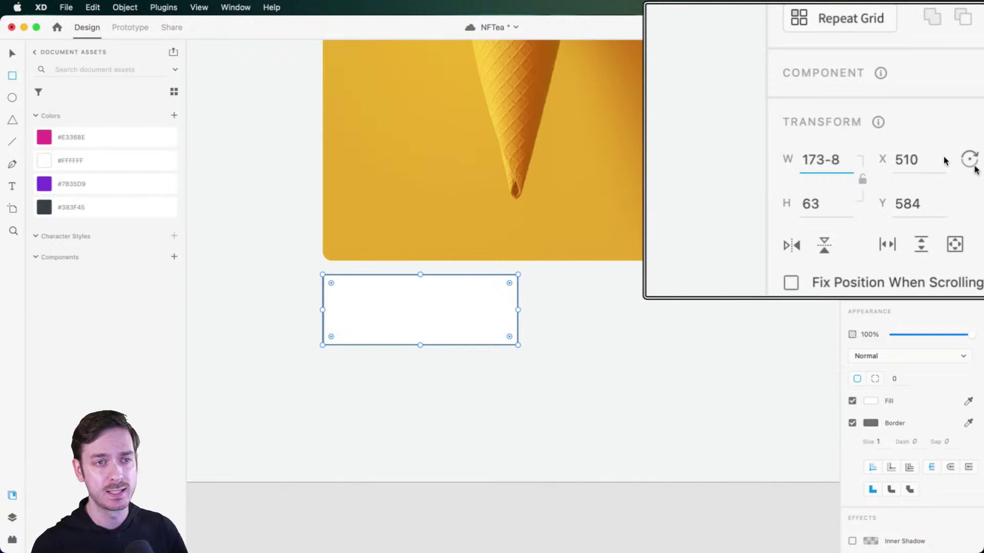
{"action": "key", "text": "Escape"}
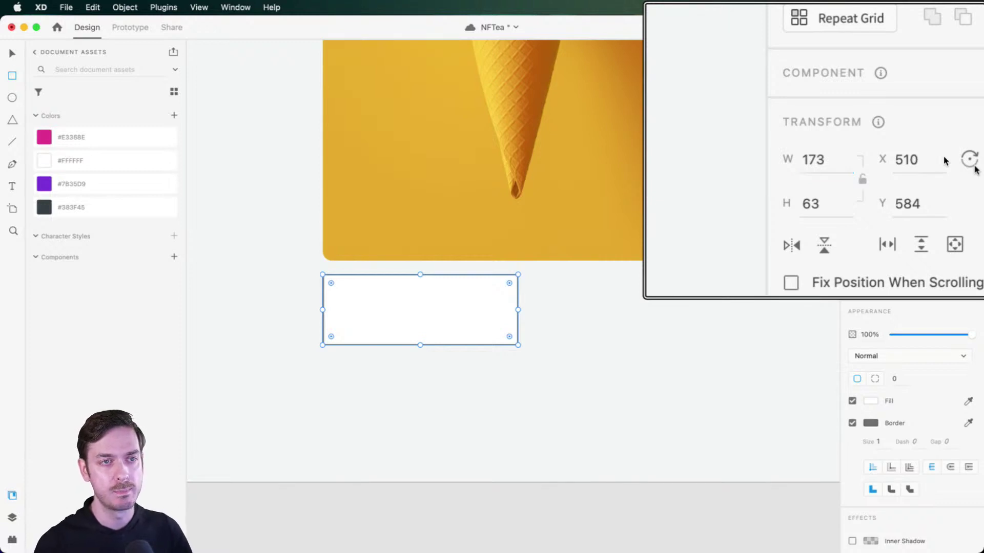
- Nudge the rectangle below the image up to Y 583 and set its width to 166 (174 minus 8)
{"action": "key", "text": "Up"}
{"action": "left_click", "coordinate": [863, 159]}
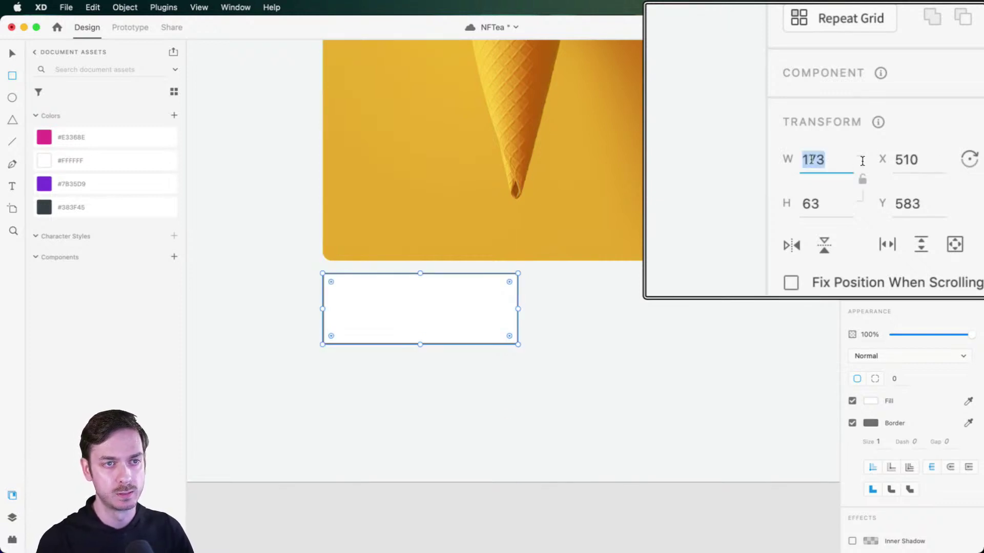
{"action": "key", "text": "Up"}
{"action": "key", "text": "Right"}
{"action": "key", "text": "Right"}
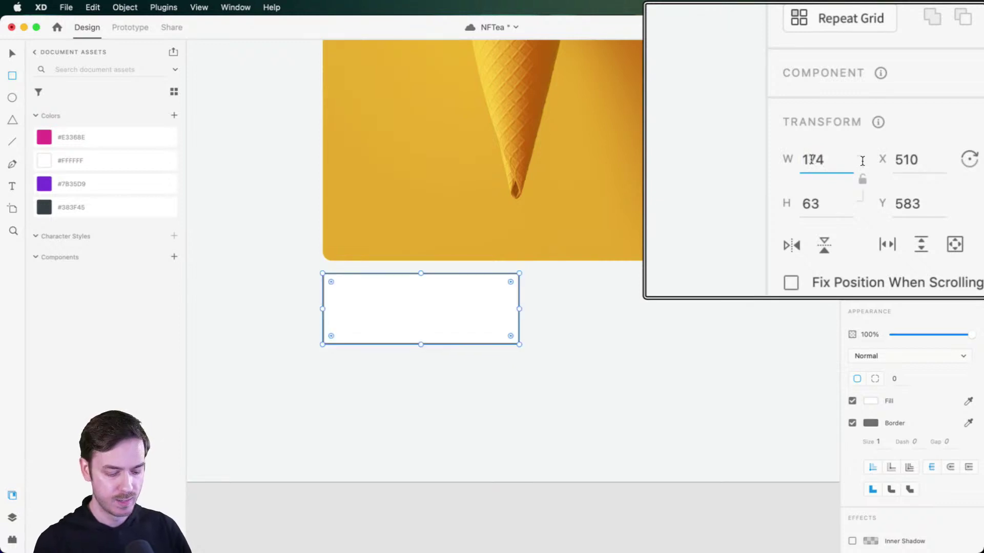
{"action": "type", "text": "-8"}
{"action": "key", "text": "Return"}
{"action": "scroll", "coordinate": [864, 155], "scroll_direction": "down", "scroll_amount": 2}
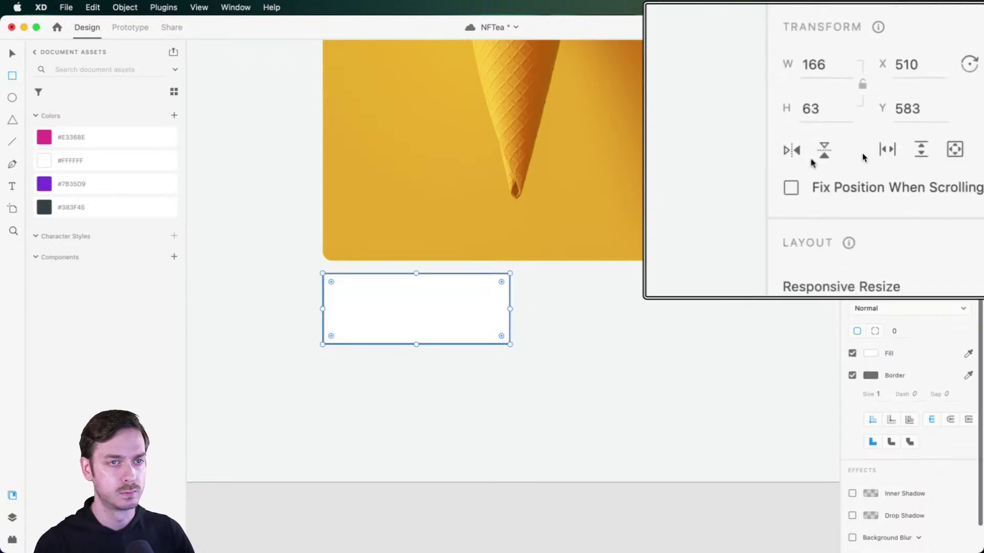
{"action": "scroll", "coordinate": [600, 284], "scroll_direction": "up", "scroll_amount": 2}
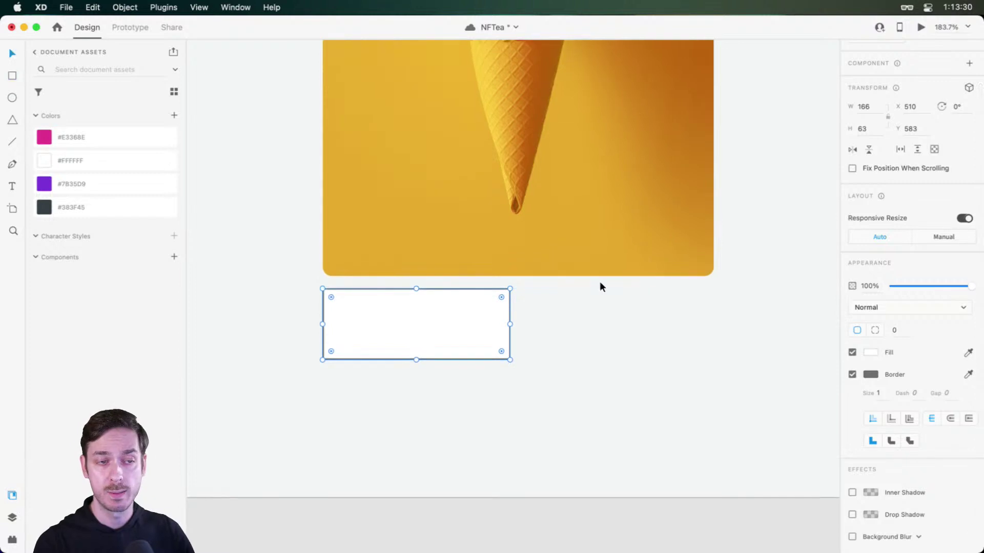
- Resize the rectangle below the image to about 168 × 51, testing the gap with side-by-side duplicates and undoing them
{"action": "left_click_drag", "start_coordinate": [405, 328], "coordinate": [607, 310], "text": "alt"}
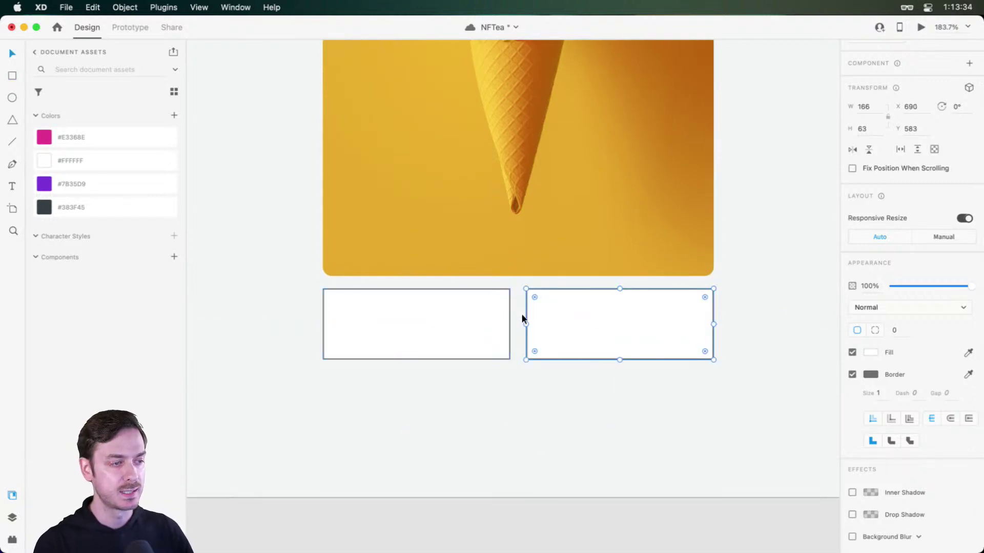
{"action": "key", "text": "super+z"}
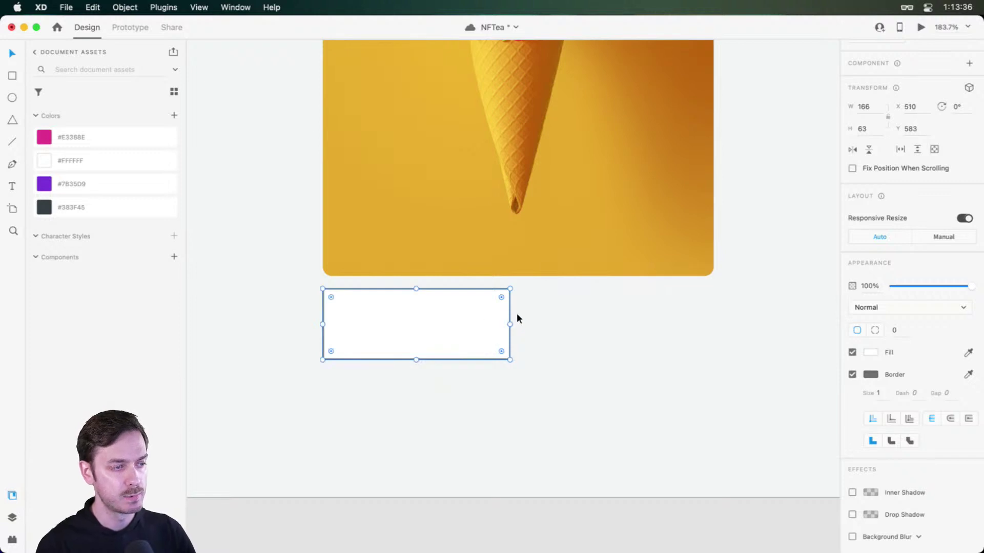
{"action": "left_click_drag", "start_coordinate": [478, 322], "coordinate": [670, 320], "text": "alt"}
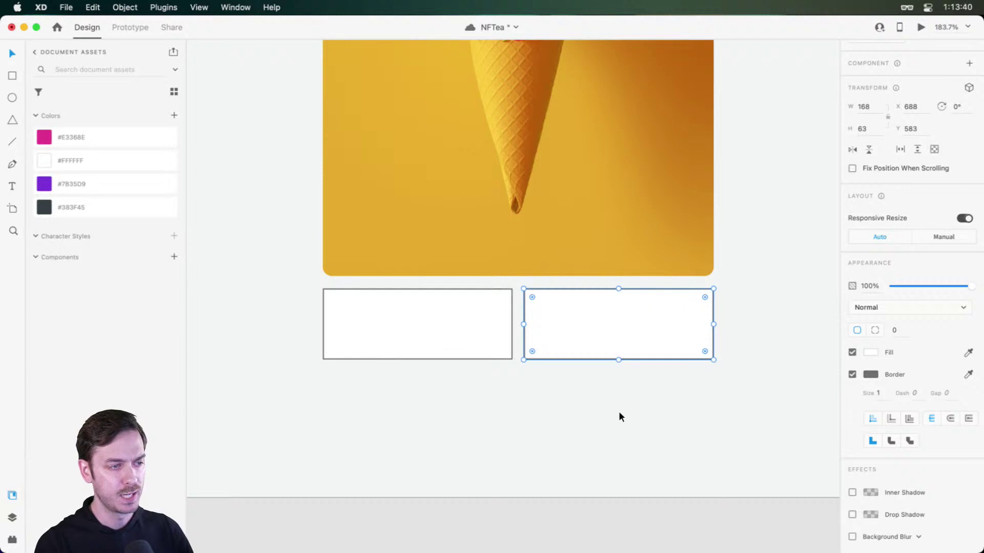
{"action": "key", "text": "super+z"}
{"action": "left_click_drag", "start_coordinate": [418, 359], "coordinate": [420, 348]}
- Round the small rectangle's corners to a radius of 8 and turn off its border
{"action": "scroll", "coordinate": [343, 317], "scroll_direction": "up", "scroll_amount": 3}
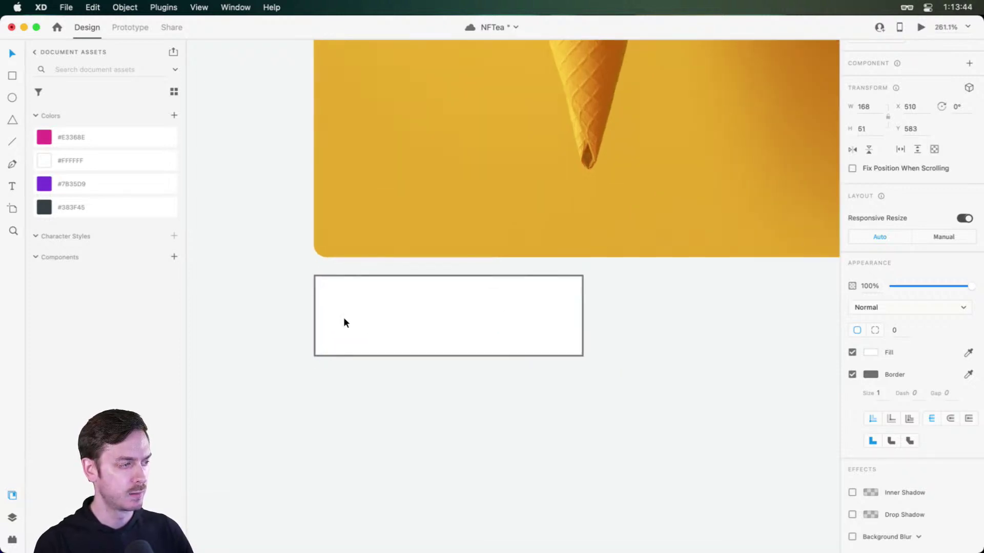
{"action": "scroll", "coordinate": [358, 309], "scroll_direction": "left", "scroll_amount": 1}
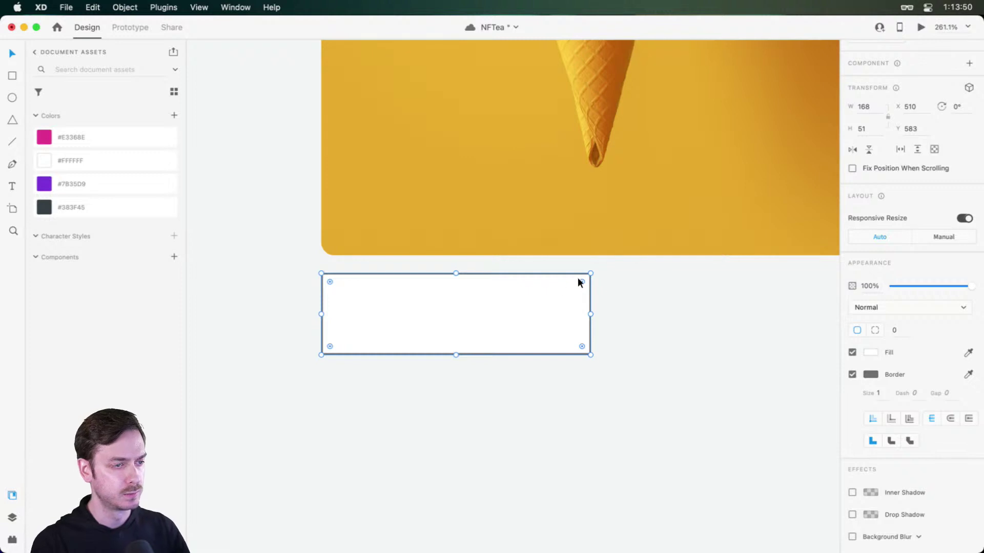
{"action": "left_click_drag", "start_coordinate": [582, 282], "coordinate": [579, 285]}
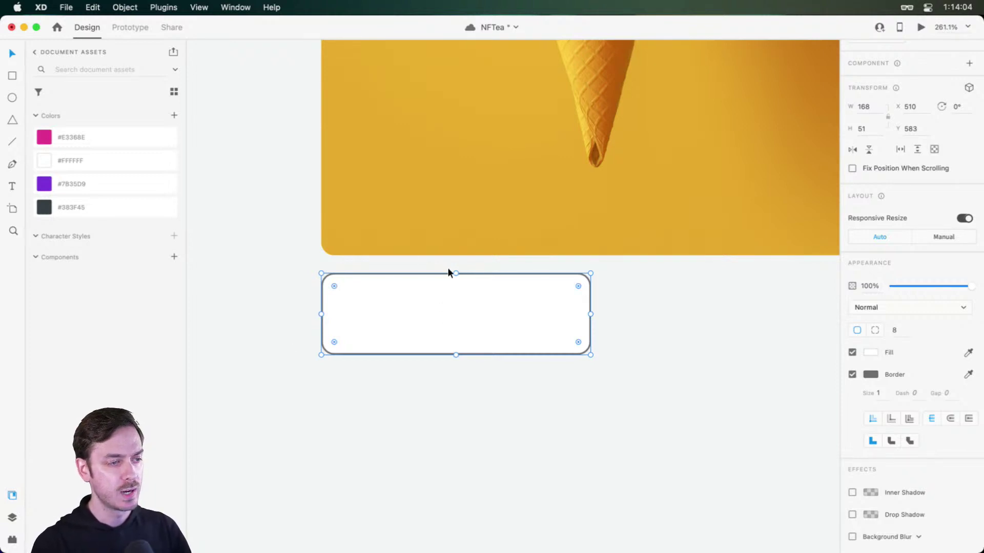
{"action": "left_click", "coordinate": [852, 376]}
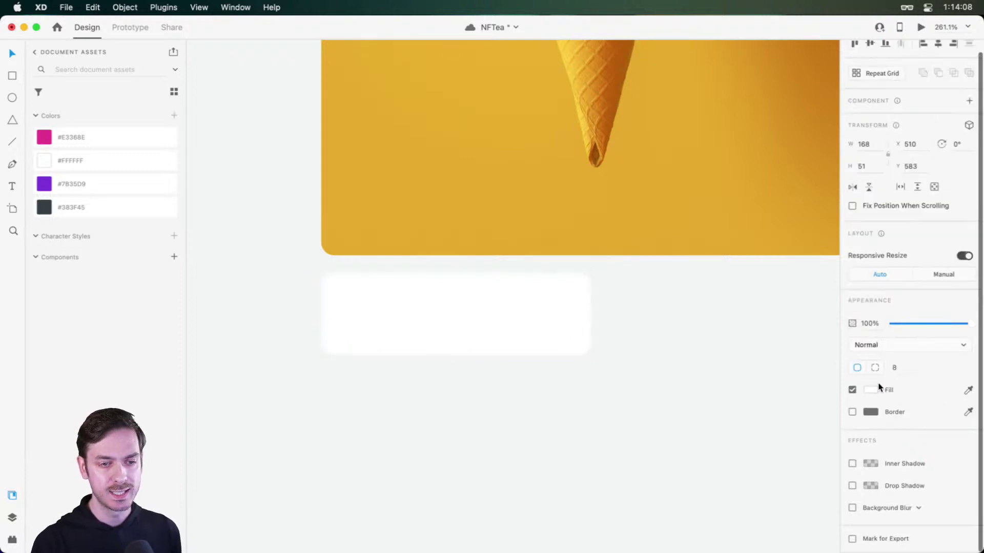
- Try teal and blue fills on the small rectangle below the image, settling on #409DD8
{"action": "left_click", "coordinate": [870, 390]}
{"action": "left_click", "coordinate": [830, 358]}
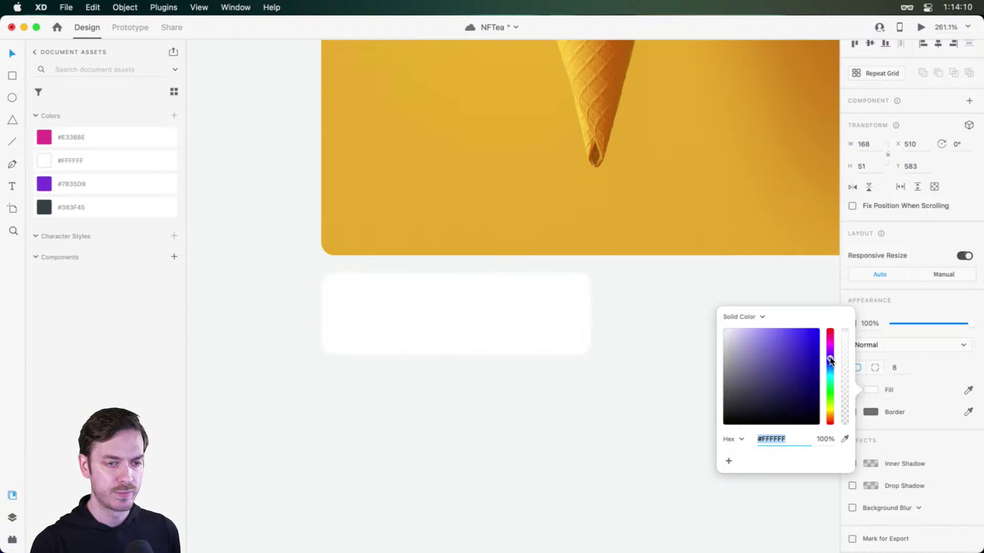
{"action": "left_click_drag", "start_coordinate": [830, 357], "coordinate": [778, 346]}
{"action": "left_click", "coordinate": [800, 362]}
{"action": "left_click_drag", "start_coordinate": [829, 368], "coordinate": [832, 379]}
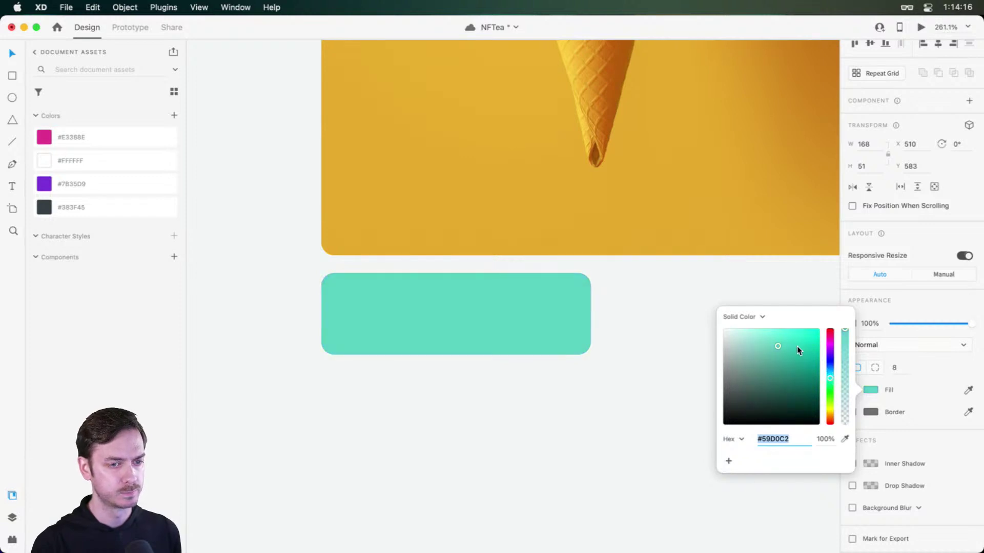
{"action": "left_click_drag", "start_coordinate": [798, 346], "coordinate": [790, 342]}
{"action": "left_click_drag", "start_coordinate": [831, 378], "coordinate": [832, 368]}
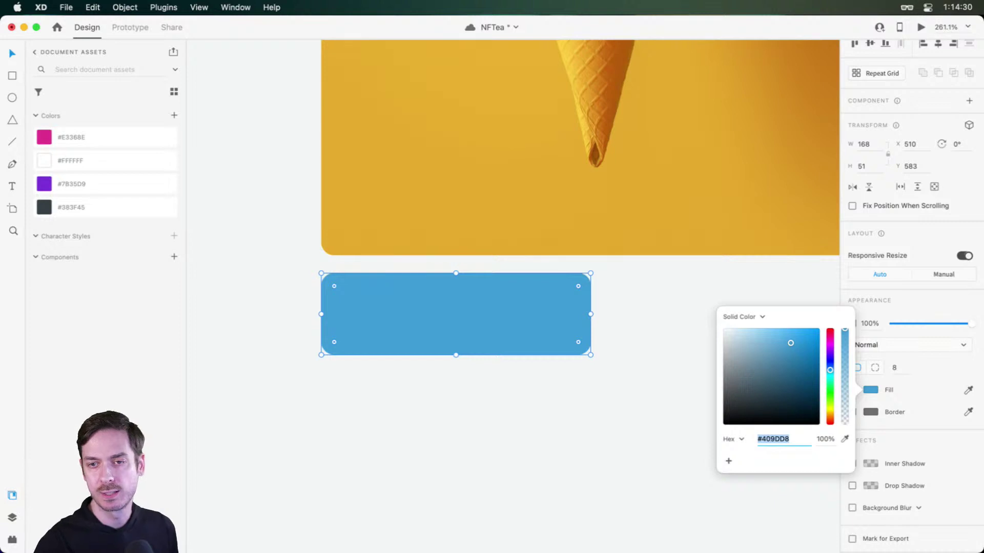
{"action": "left_click", "coordinate": [490, 289]}
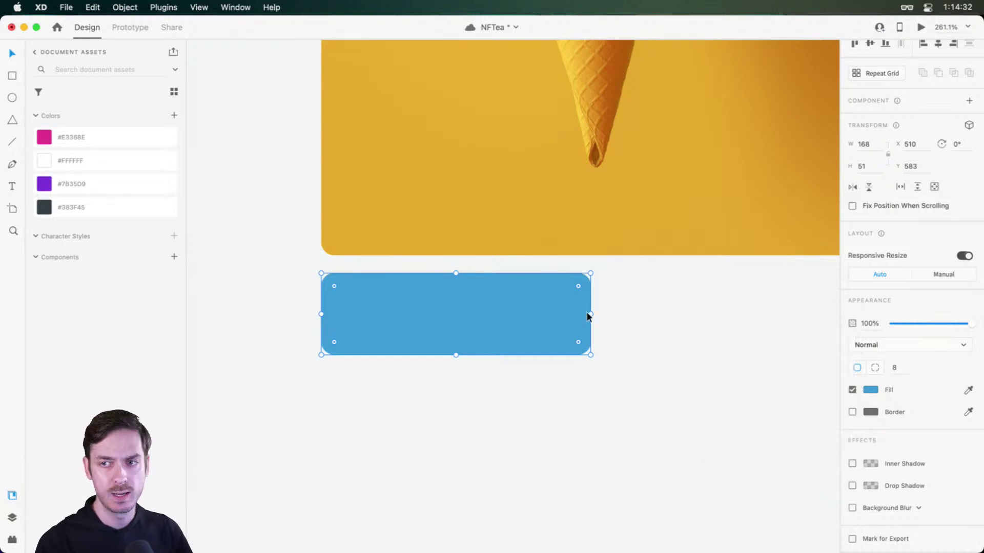
- Set the fill of the small rectangle below the image to the violet-blue #6A73E0
{"action": "left_click", "coordinate": [870, 388]}
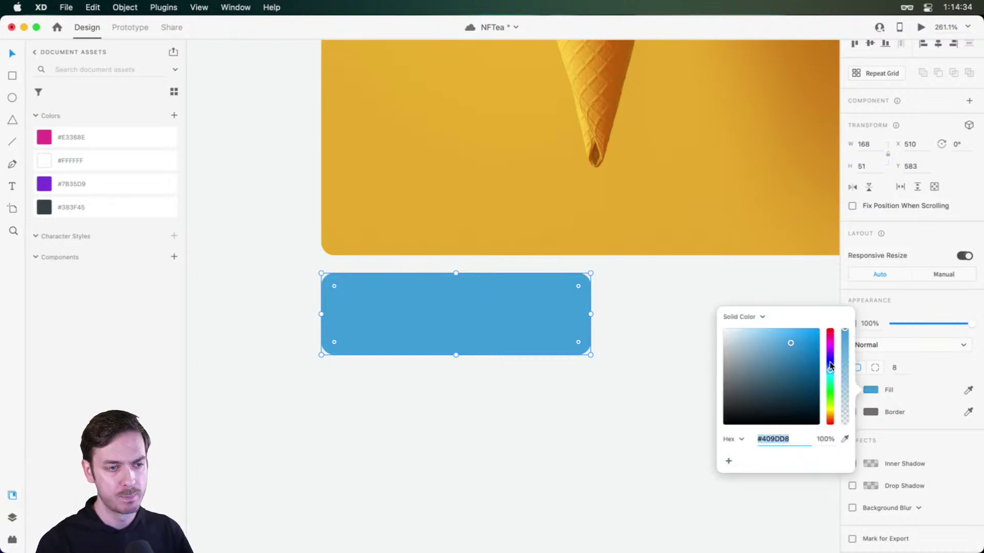
{"action": "left_click_drag", "start_coordinate": [829, 362], "coordinate": [774, 339]}
{"action": "left_click_drag", "start_coordinate": [830, 362], "coordinate": [829, 359]}
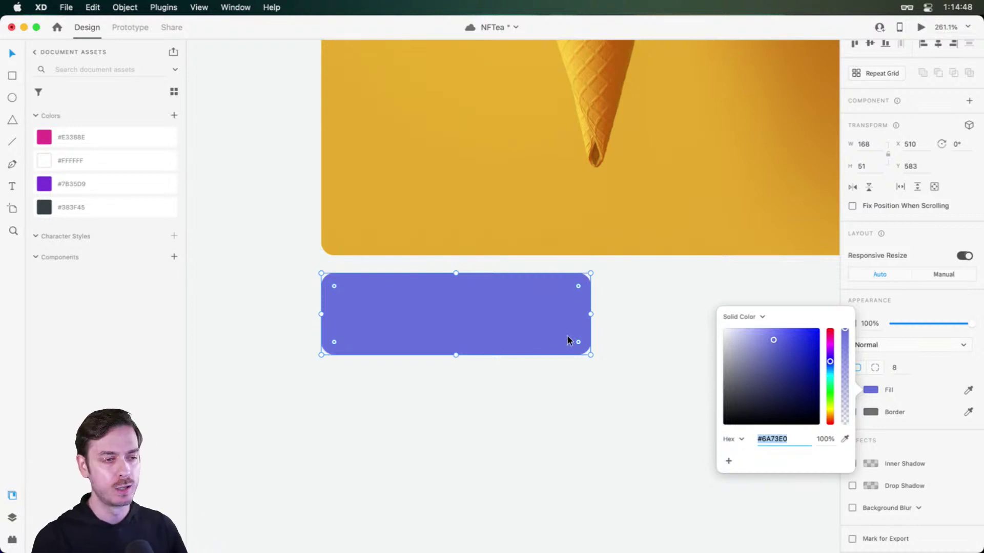
{"action": "left_click", "coordinate": [451, 333]}
{"action": "scroll", "coordinate": [392, 328], "scroll_direction": "up", "scroll_amount": 2}
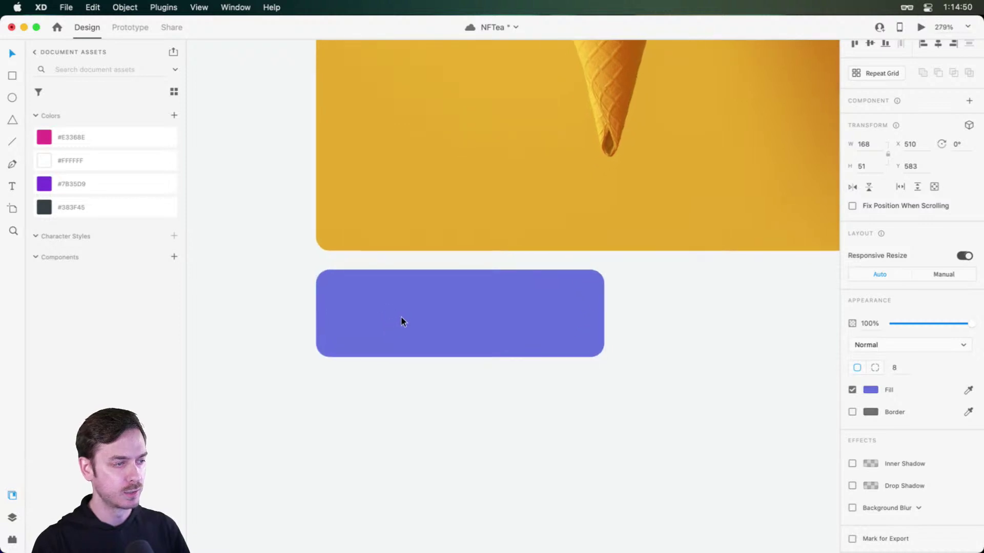
- Try the saturated blue #1121DD as the small rectangle's fill, and undo that color change
{"action": "left_click", "coordinate": [865, 393]}
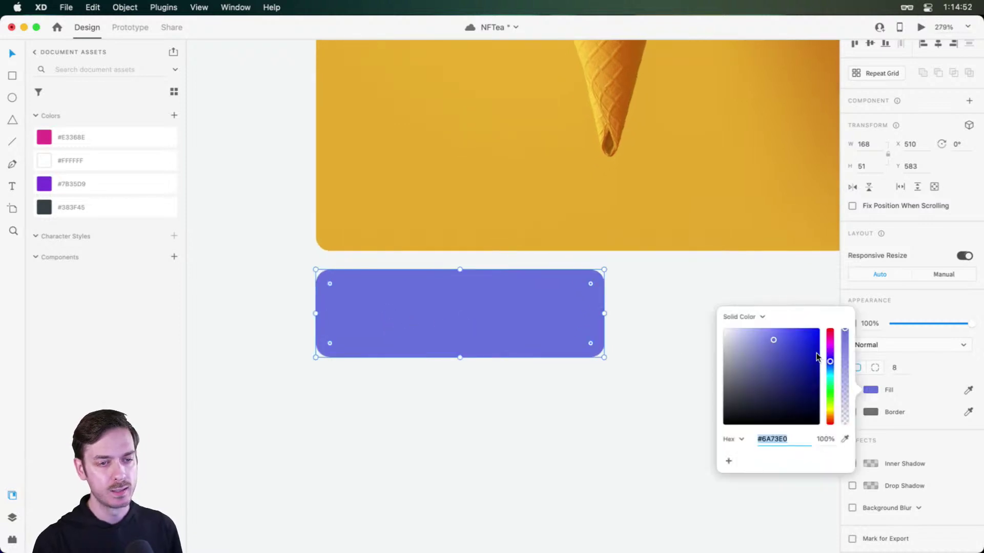
{"action": "left_click", "coordinate": [811, 341]}
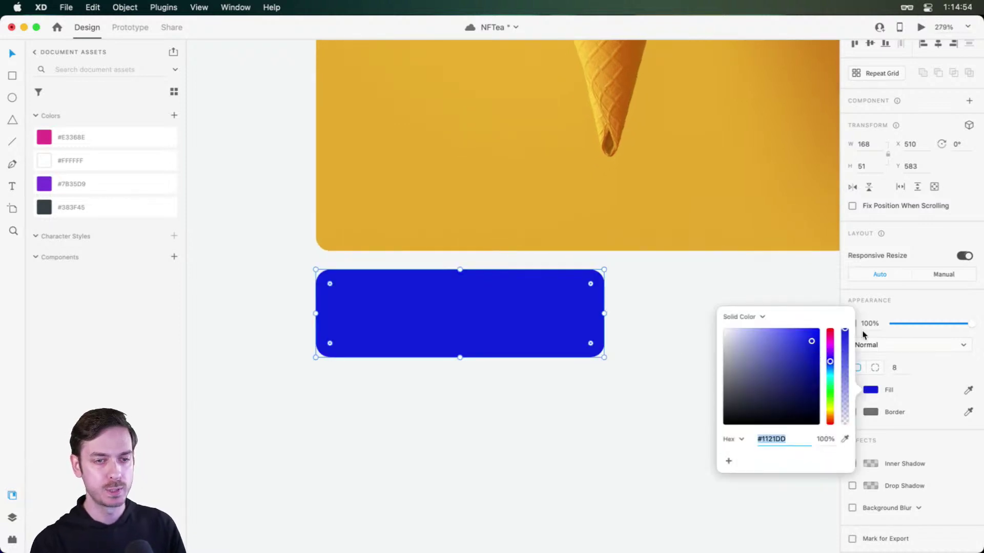
{"action": "left_click", "coordinate": [925, 309]}
{"action": "key", "text": "super+z"}
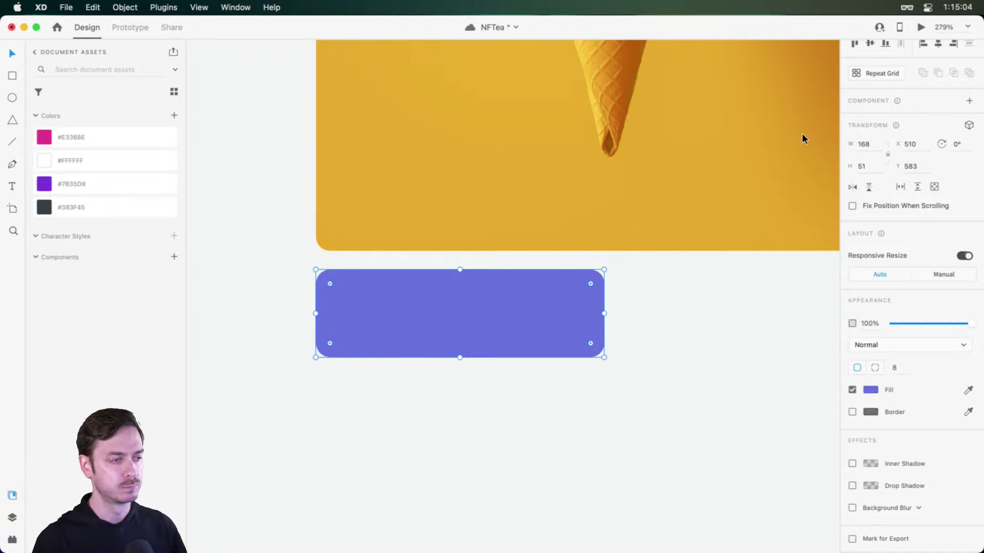
- Add the text "Place a bid" on the violet-blue rectangle and center it there at X 544, Y 597
{"action": "key", "text": "t"}
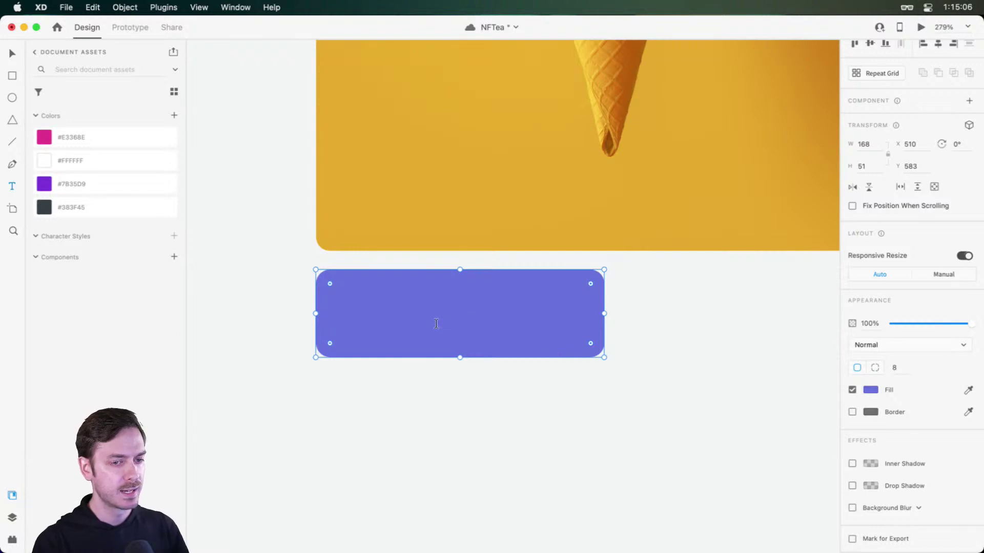
{"action": "left_click", "coordinate": [436, 324]}
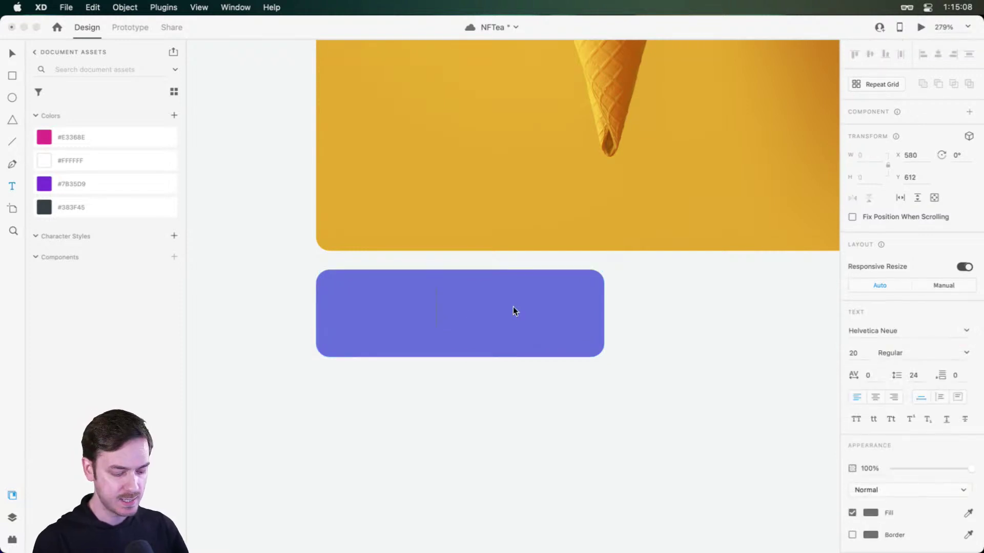
{"action": "type", "text": "ace a"}
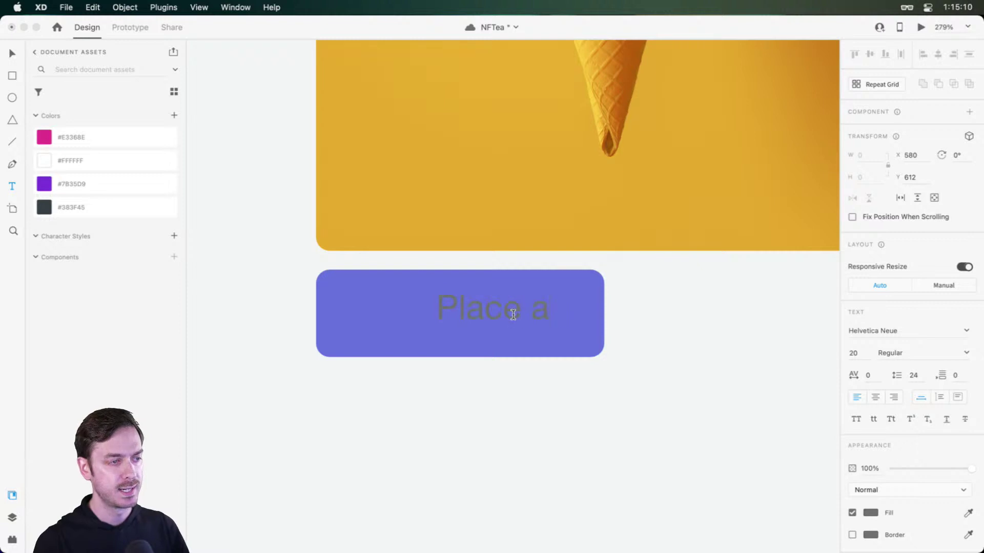
{"action": "type", "text": " bid"}
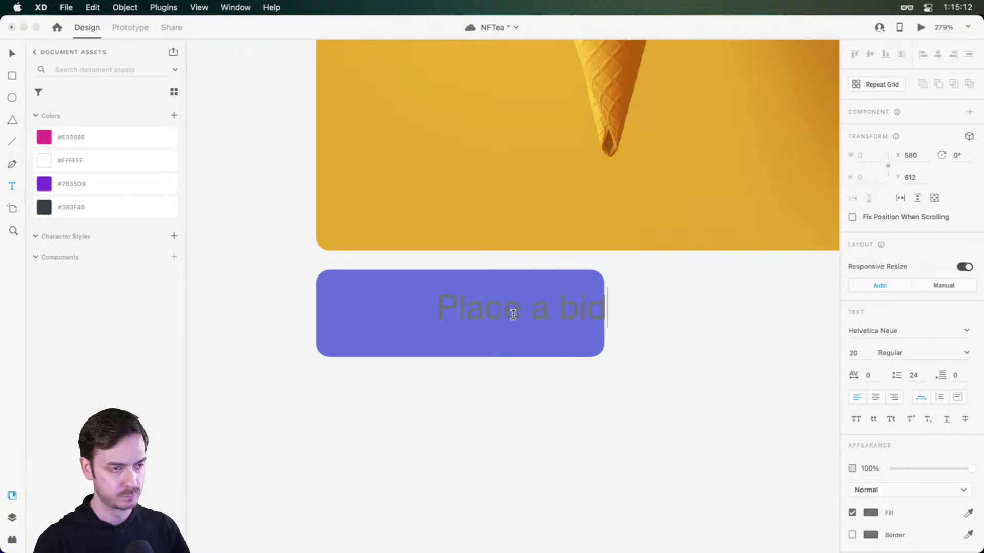
{"action": "key", "text": "Escape"}
{"action": "left_click_drag", "start_coordinate": [517, 299], "coordinate": [456, 303]}
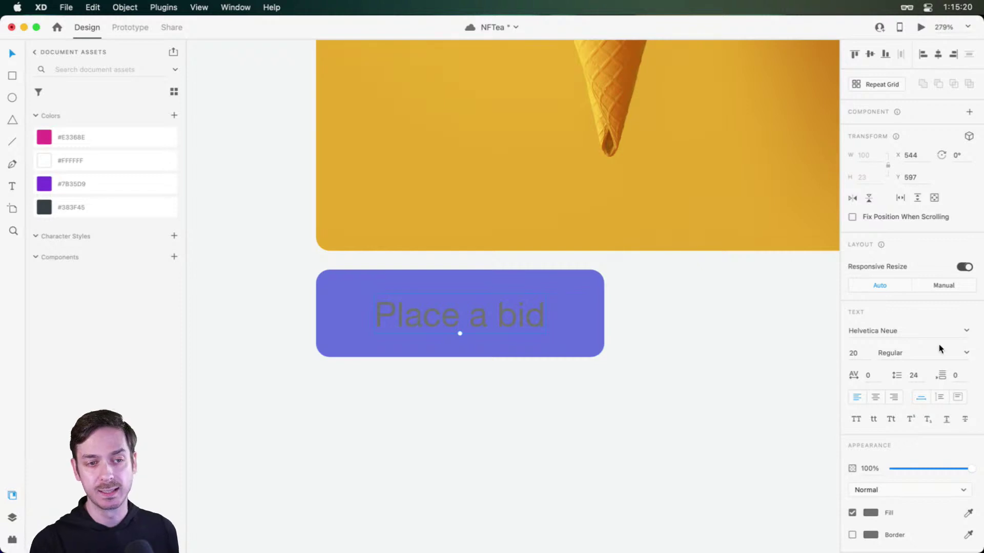
- Set the "Place a bid" label's font to Neue Kabel and reduce its size to 18
{"action": "left_click", "coordinate": [919, 342]}
{"action": "key", "text": "super+a"}
{"action": "type", "text": "Neue K"}
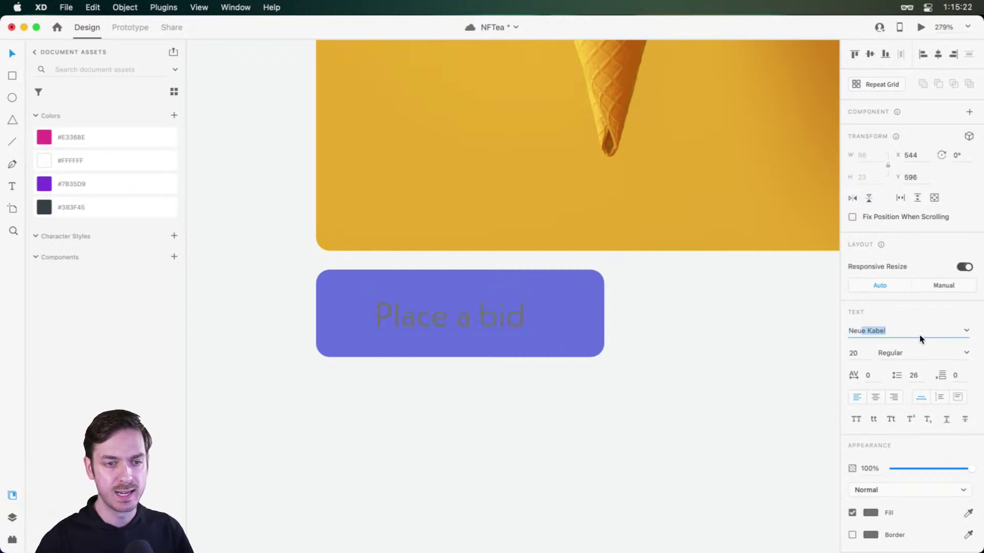
{"action": "key", "text": "Return"}
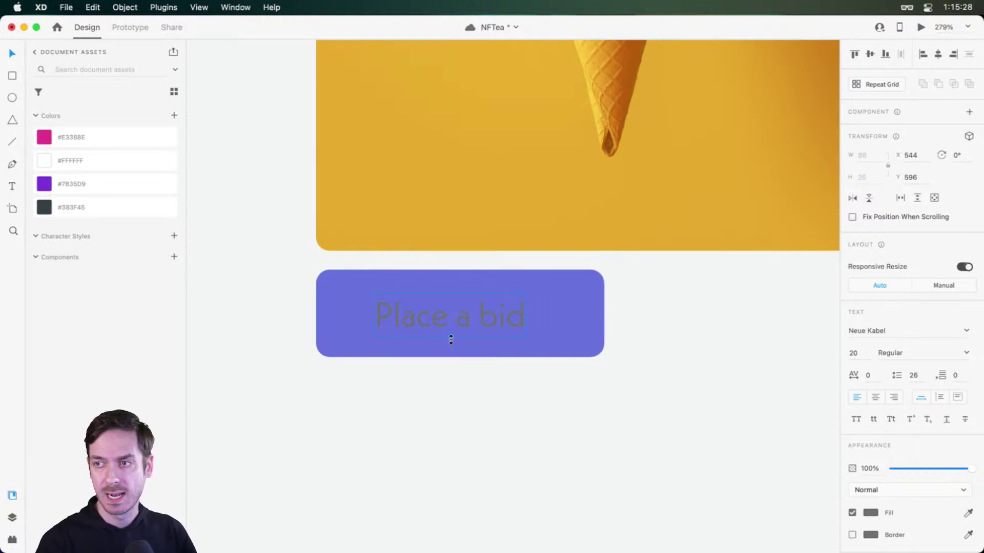
{"action": "left_click_drag", "start_coordinate": [451, 340], "coordinate": [452, 335]}
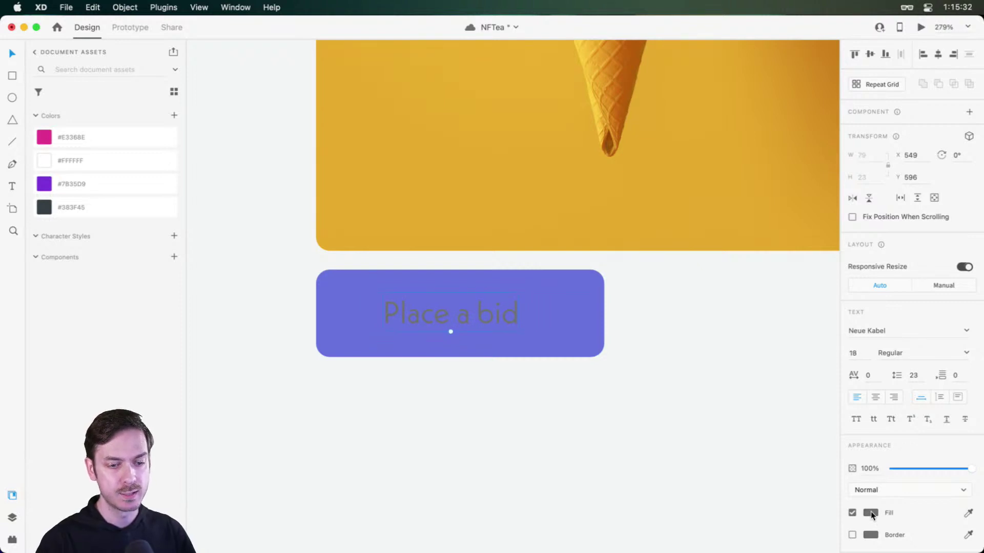
- Change the fill color of the "Place a bid" label to white
{"action": "left_click", "coordinate": [871, 511]}
{"action": "left_click_drag", "start_coordinate": [758, 458], "coordinate": [690, 363]}
{"action": "left_click", "coordinate": [955, 322]}
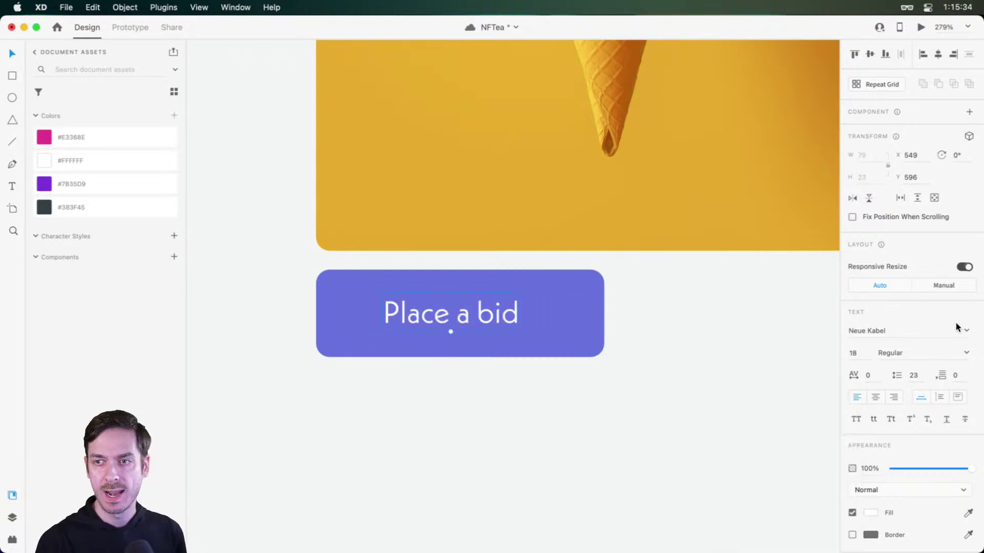
- Make the "Place a bid" label bold and center-aligned, and center it in the rectangle at X 553, Y 597
{"action": "left_click", "coordinate": [968, 352]}
{"action": "left_click", "coordinate": [898, 479]}
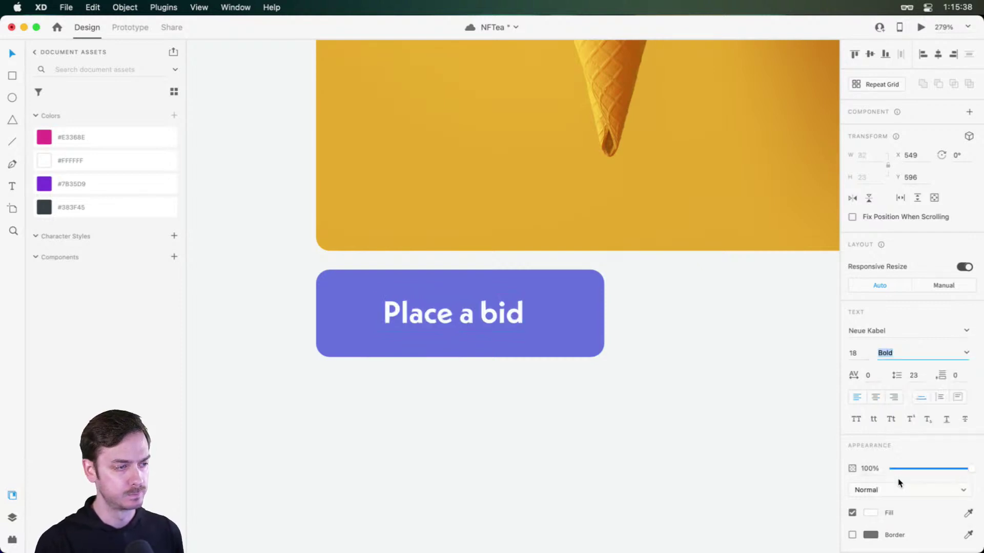
{"action": "left_click", "coordinate": [875, 397]}
{"action": "mouse_move", "coordinate": [512, 313]}
{"action": "left_mouse_down"}
{"action": "mouse_move", "coordinate": [495, 312]}
{"action": "mouse_move", "coordinate": [510, 315]}
{"action": "left_mouse_up"}
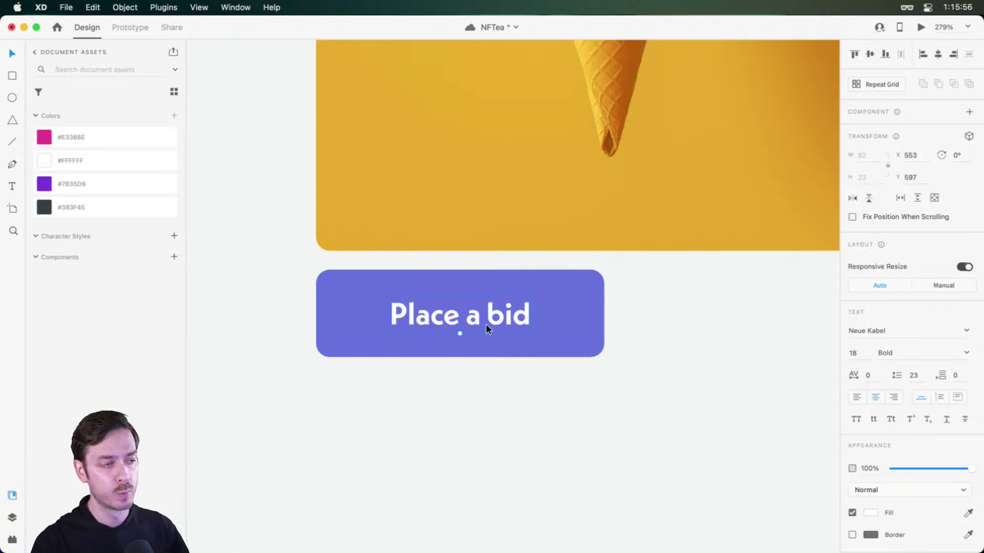
- Inspect the "Place a bid" button up close and preview the artboard to check how it looks
{"action": "scroll", "coordinate": [407, 288], "scroll_direction": "up", "scroll_amount": 5}
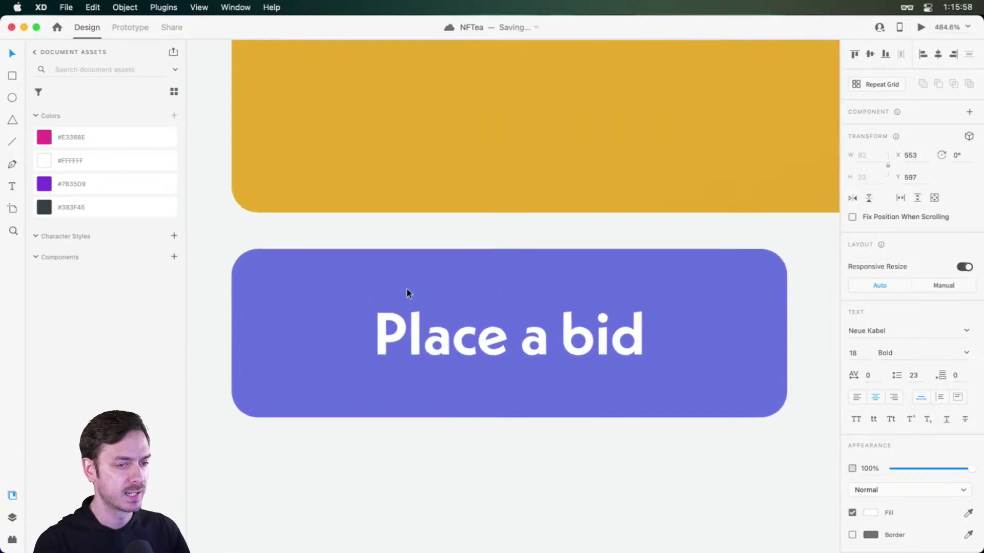
{"action": "left_click_drag", "start_coordinate": [442, 321], "coordinate": [441, 247]}
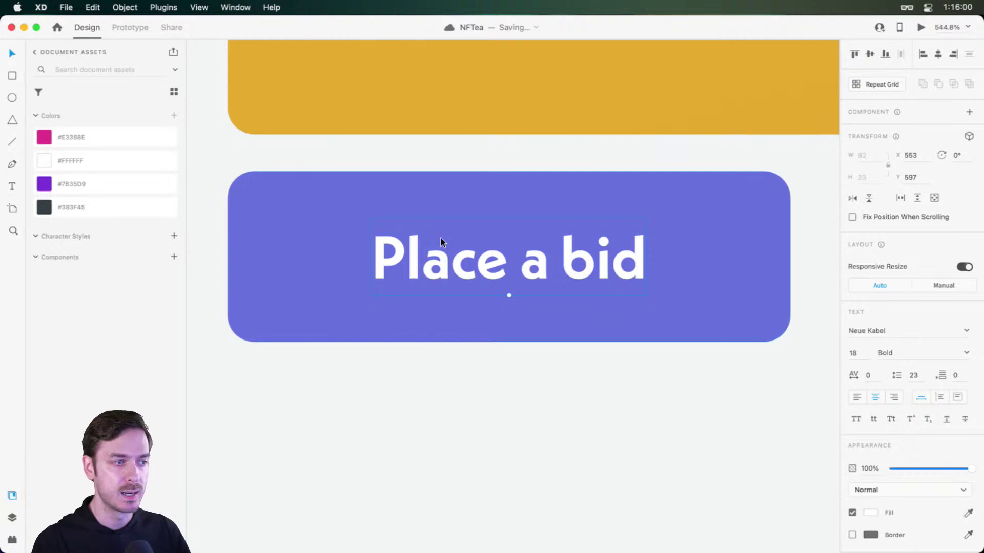
{"action": "scroll", "coordinate": [440, 238], "scroll_direction": "down", "scroll_amount": 1}
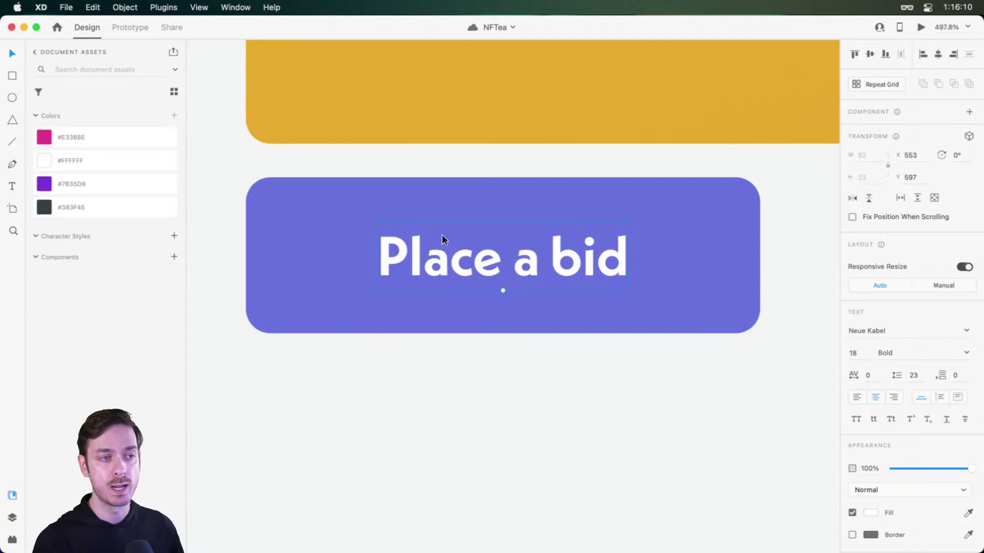
{"action": "left_click", "coordinate": [921, 28]}
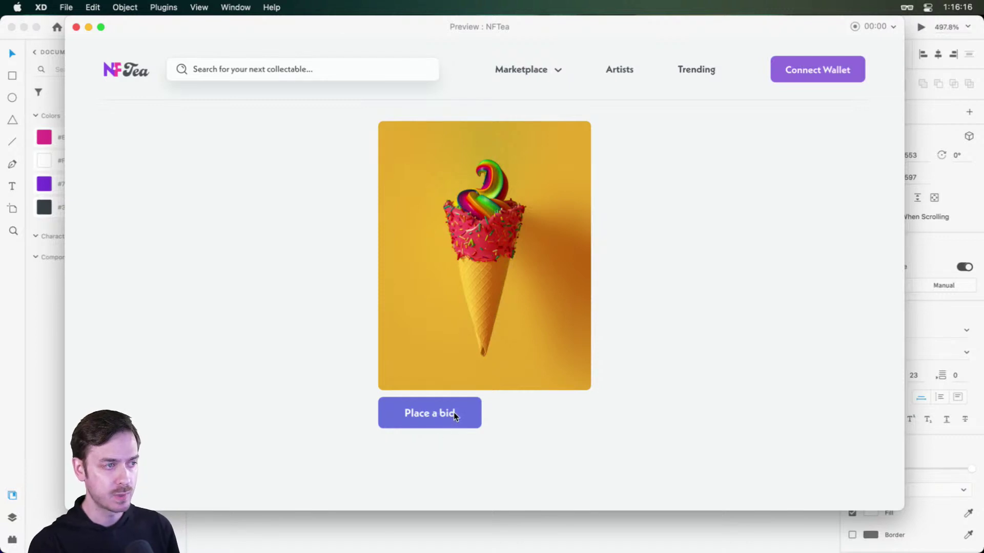
{"action": "key", "text": "super+w"}
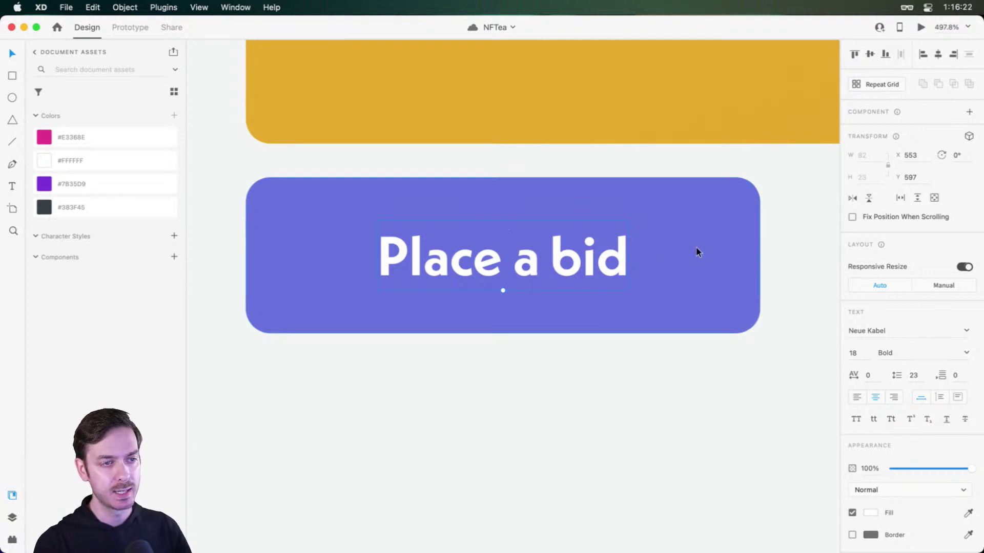
- Turn the violet-blue rectangle and its "Place a bid" label into a component and rename it Button
{"action": "left_click", "coordinate": [653, 246]}
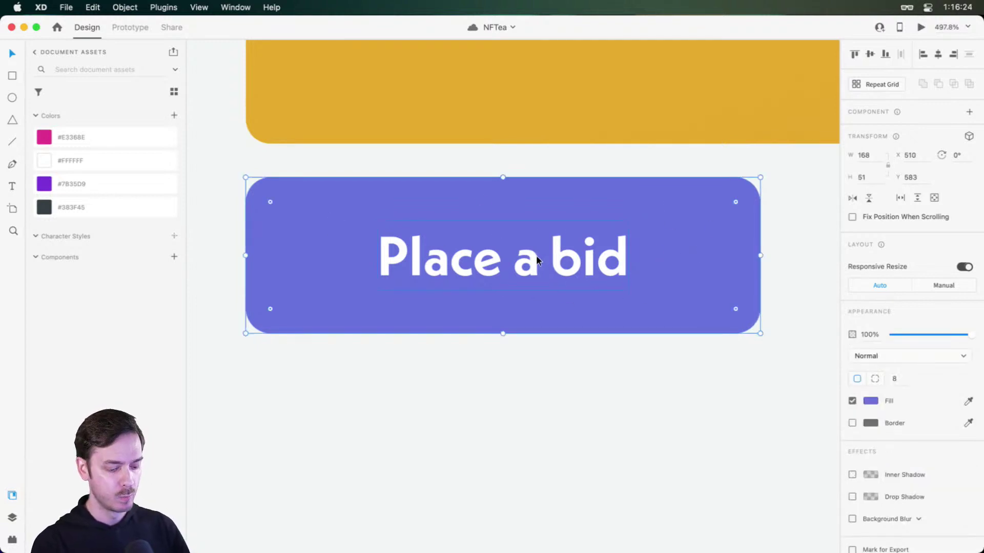
{"action": "key", "text": "super+y"}
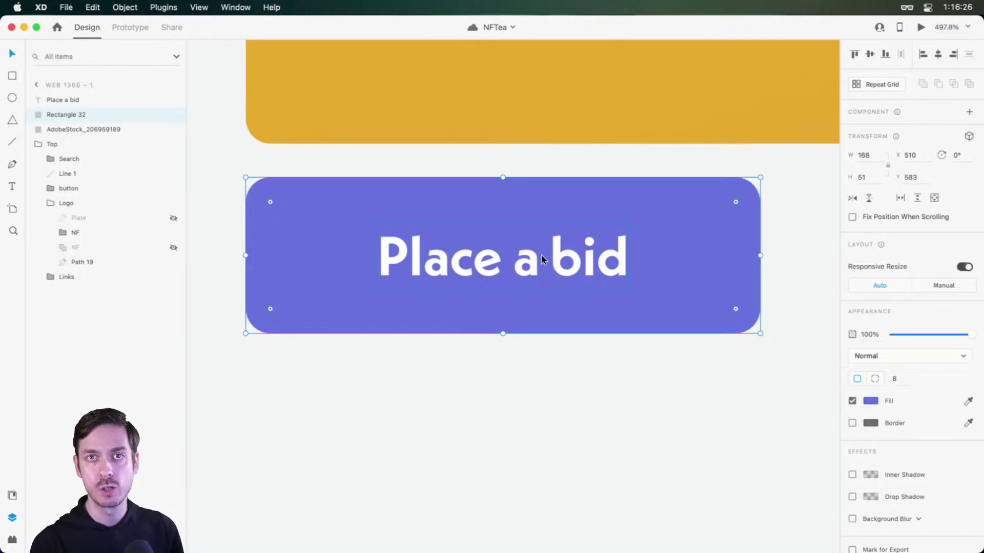
{"action": "left_click", "coordinate": [567, 262], "text": "shift"}
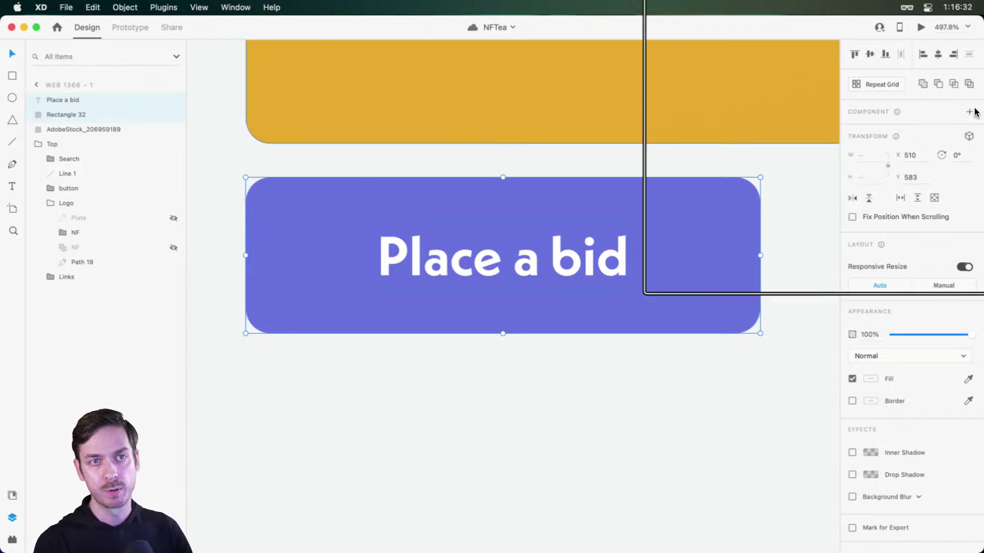
{"action": "scroll", "coordinate": [512, 385], "scroll_direction": "up", "scroll_amount": 1}
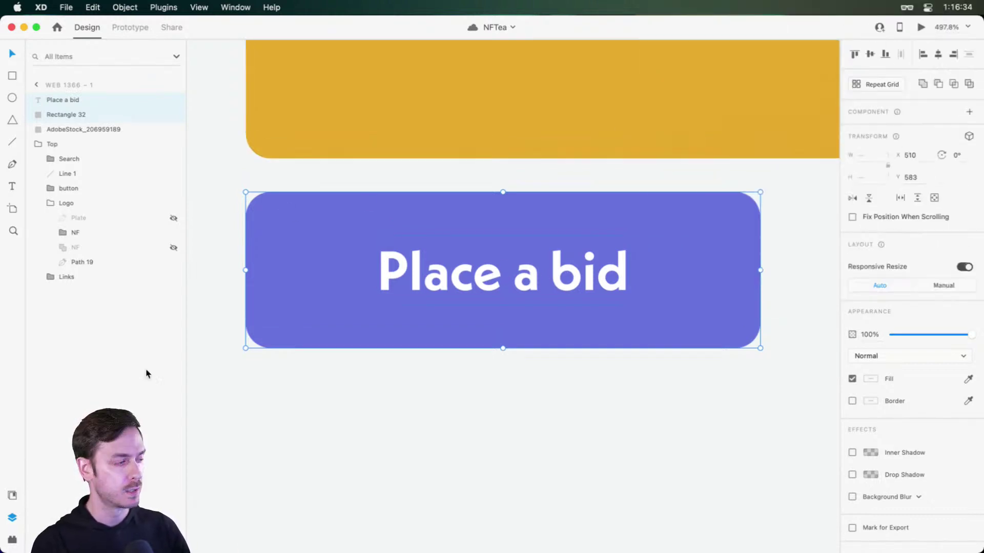
{"action": "left_click", "coordinate": [12, 496]}
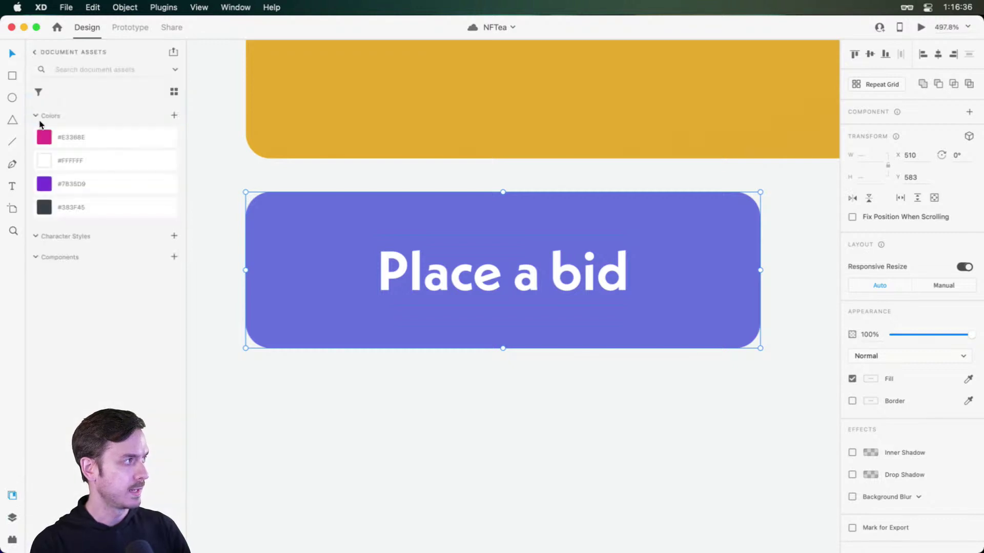
{"action": "left_click", "coordinate": [174, 257]}
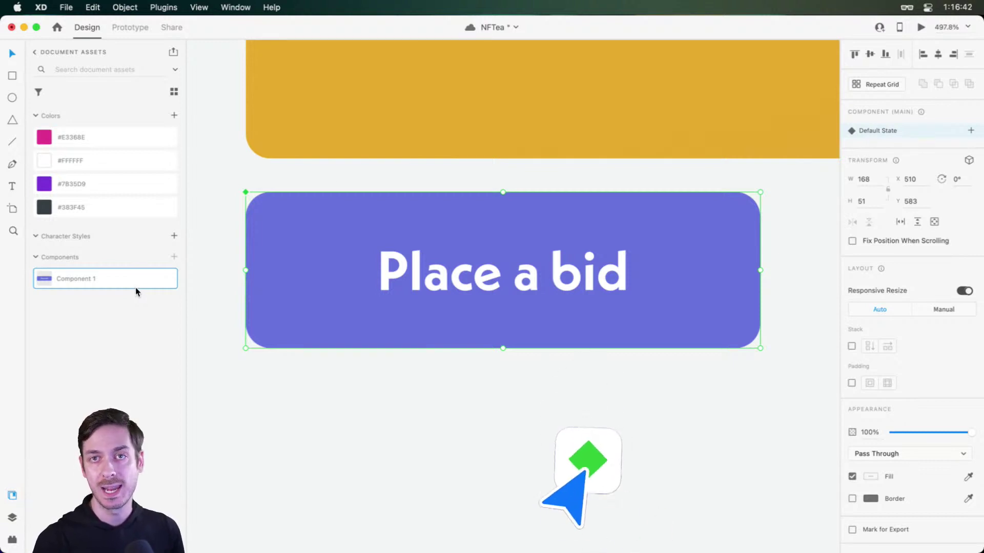
{"action": "double_click", "coordinate": [75, 283]}
{"action": "type", "text": "Button"}
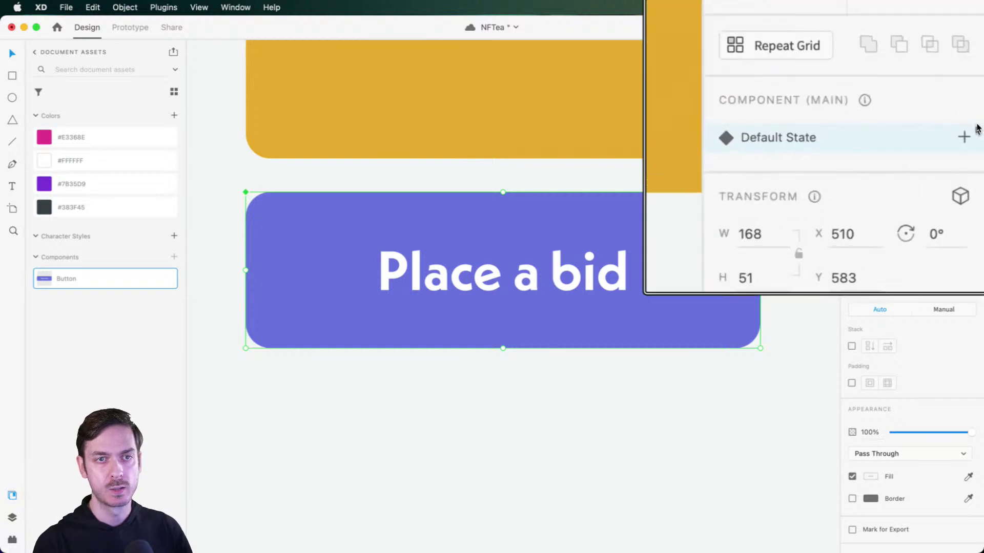
- Add a new state named Secondary to the Button component
{"action": "left_click", "coordinate": [964, 137]}
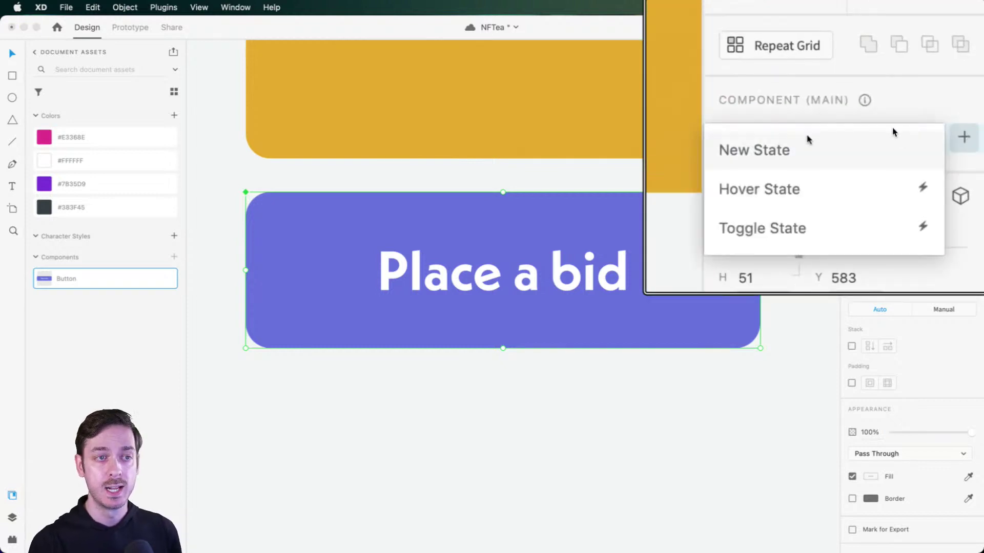
{"action": "left_click", "coordinate": [837, 149]}
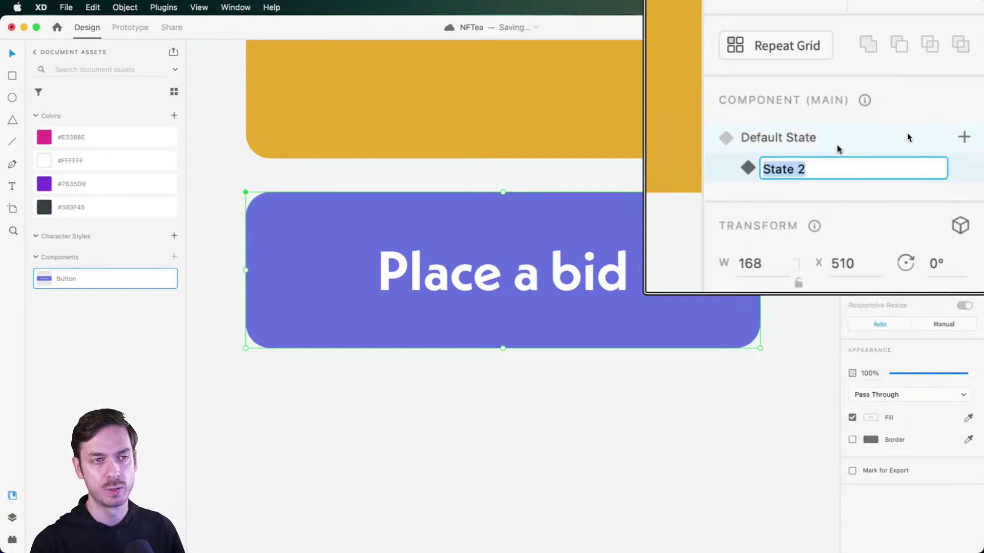
{"action": "type", "text": "Se"}
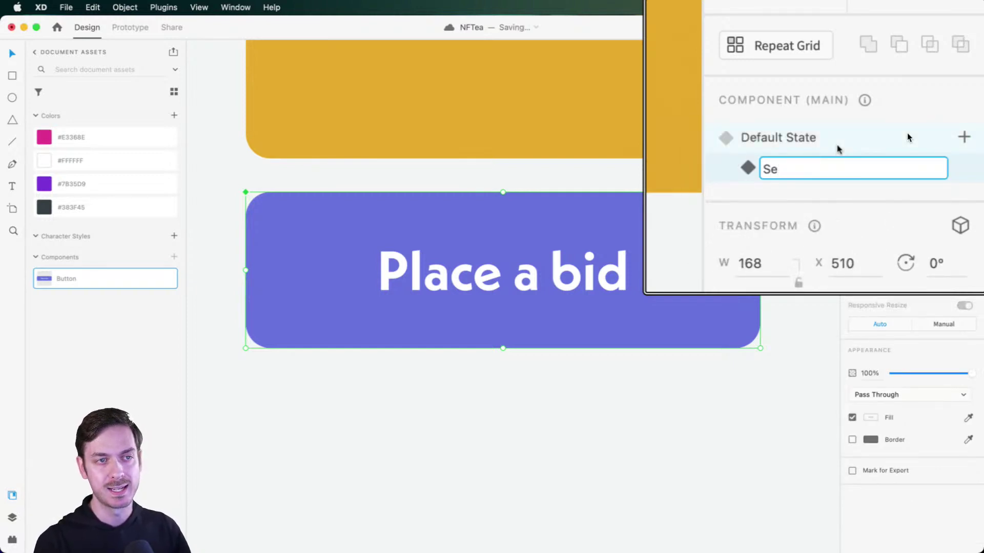
{"action": "type", "text": "condary"}
{"action": "key", "text": "Return"}
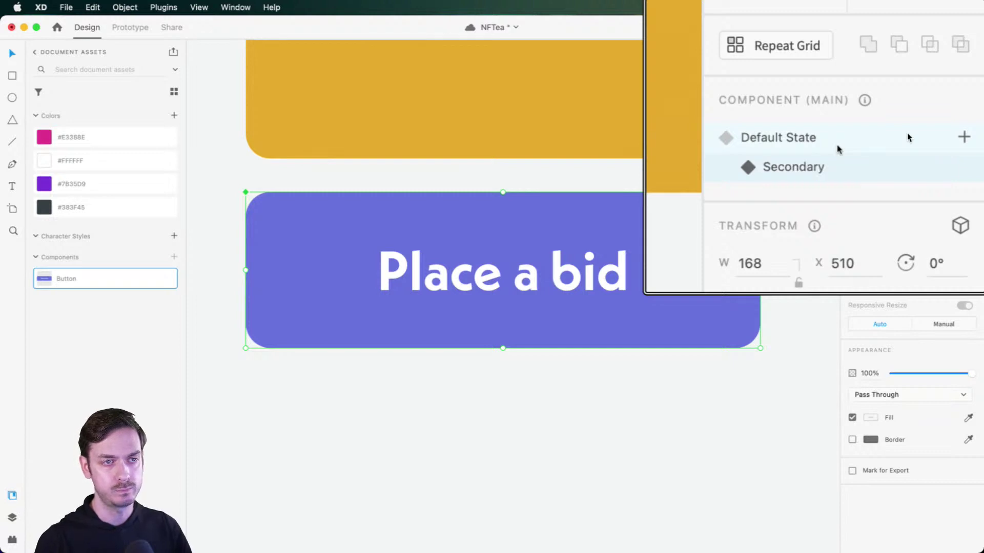
- Change the rectangle's fill in the Secondary state to purple #AE6AE0
{"action": "double_click", "coordinate": [707, 245]}
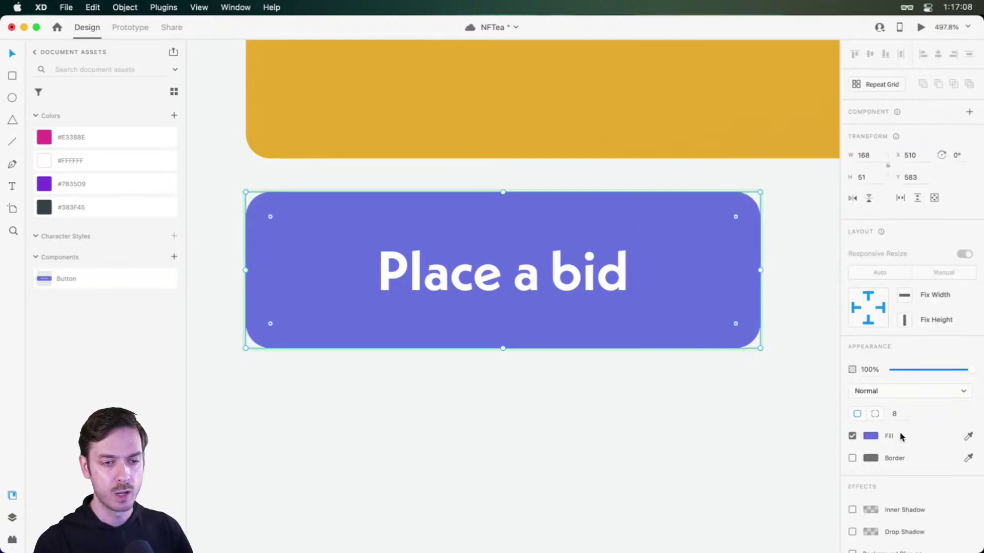
{"action": "left_click", "coordinate": [872, 436]}
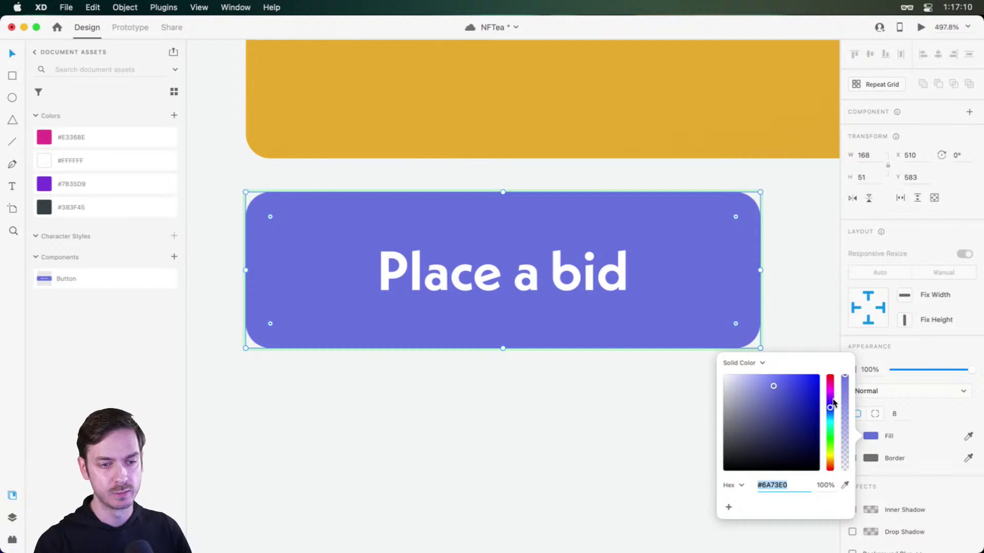
{"action": "left_click_drag", "start_coordinate": [830, 405], "coordinate": [830, 399]}
- Replace the label text in the Secondary state with "Buy now"
{"action": "left_click", "coordinate": [520, 285]}
{"action": "double_click", "coordinate": [520, 284]}
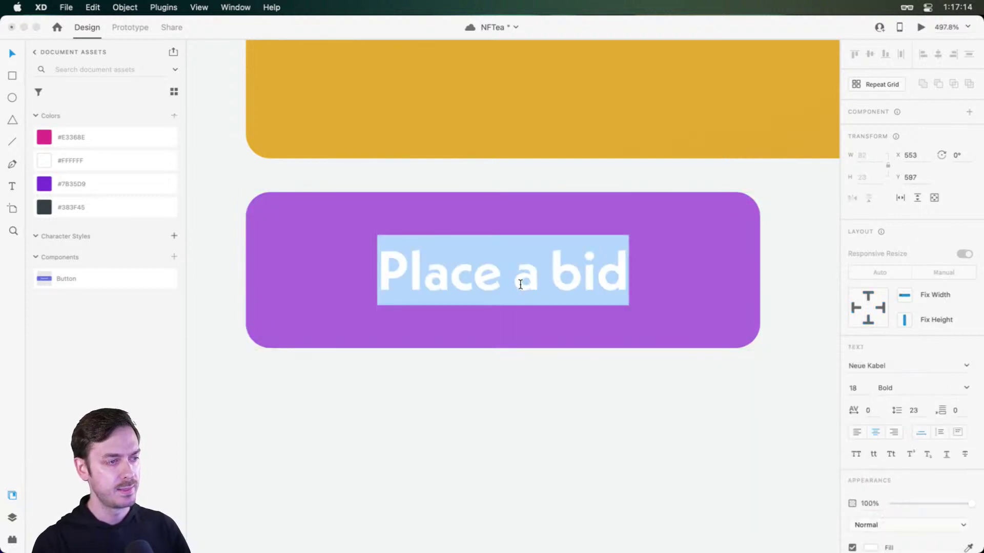
{"action": "type", "text": "Buy now"}
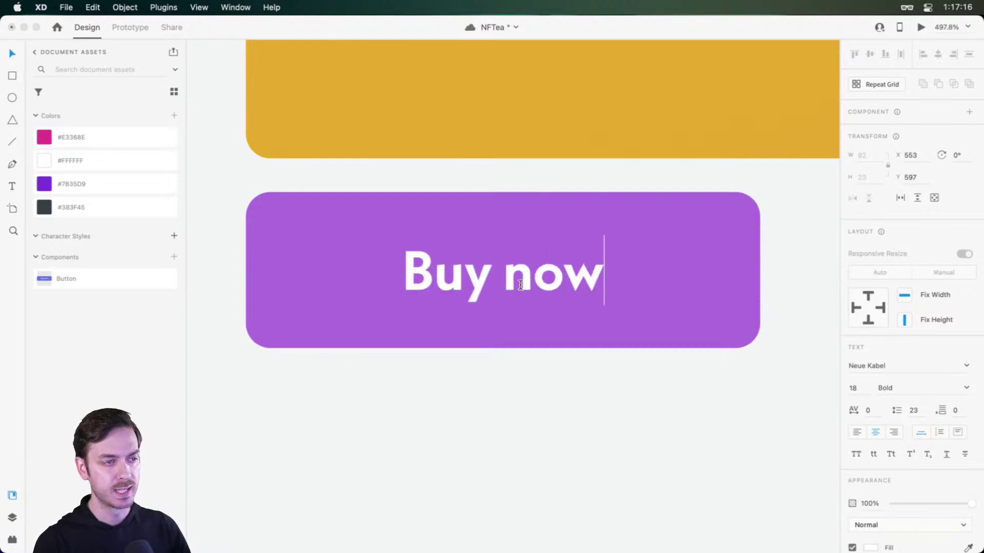
{"action": "key", "text": "Escape"}
{"action": "key", "text": "Escape"}
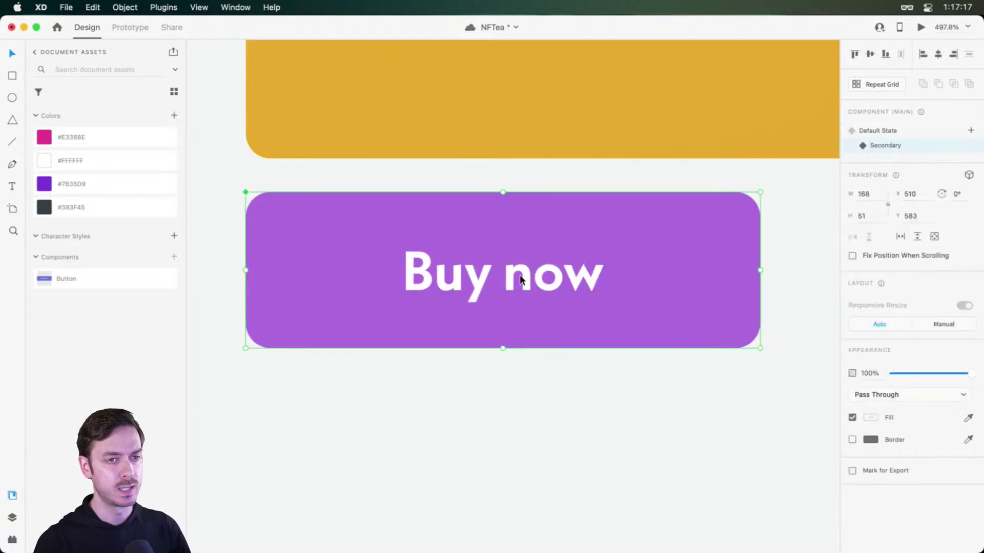
- Switch the button back and forth between Default State and Secondary to compare them
{"action": "left_click", "coordinate": [911, 132]}
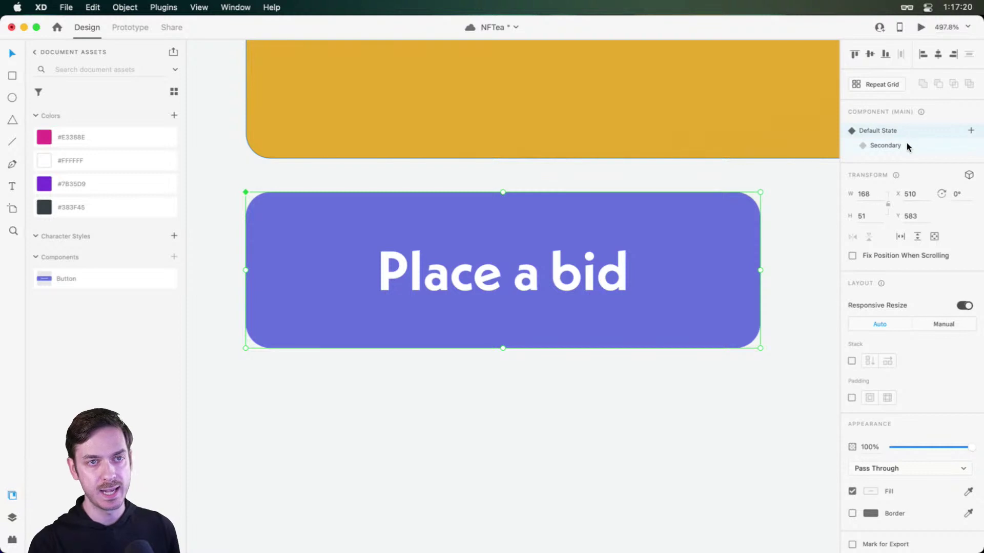
{"action": "left_click", "coordinate": [907, 144]}
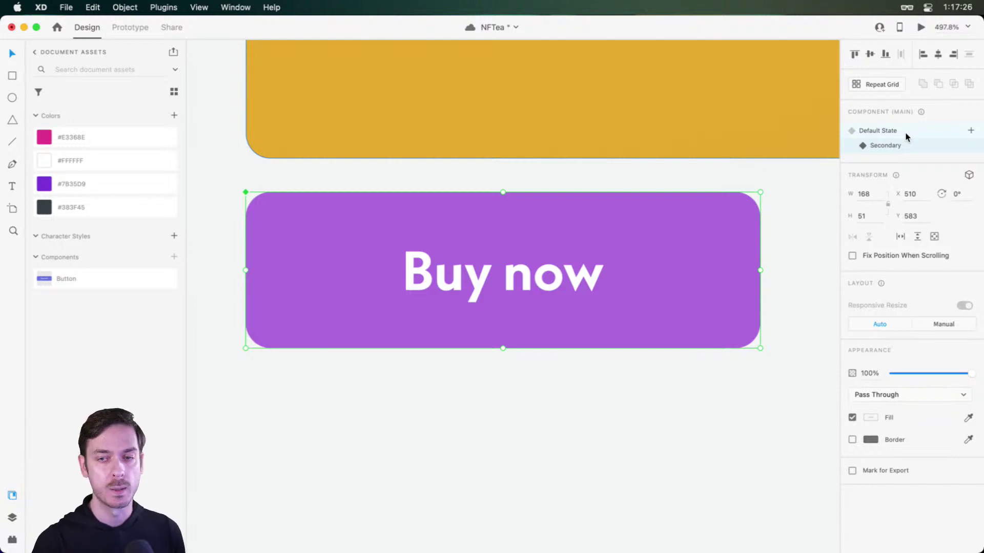
{"action": "left_click", "coordinate": [905, 136]}
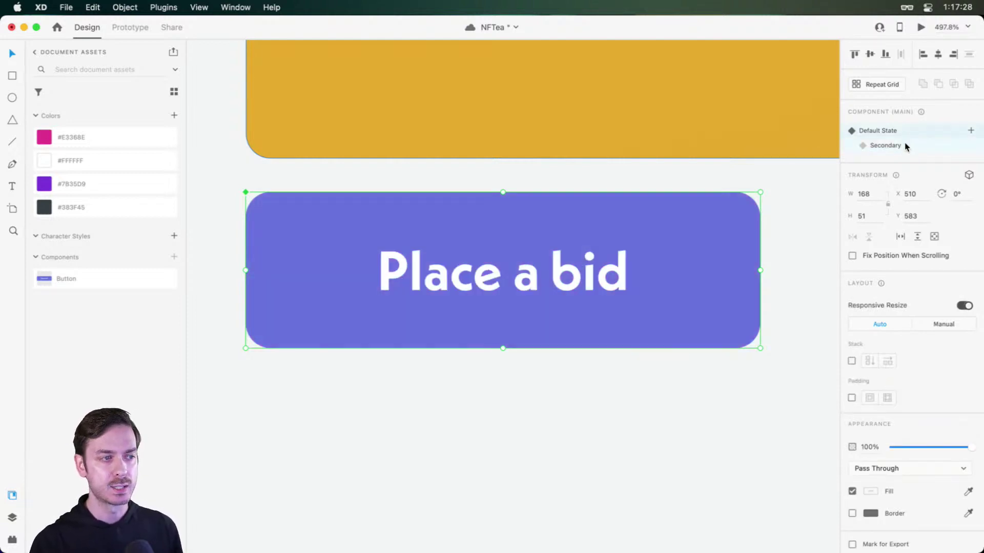
{"action": "left_click", "coordinate": [905, 145]}
{"action": "left_click", "coordinate": [903, 132]}
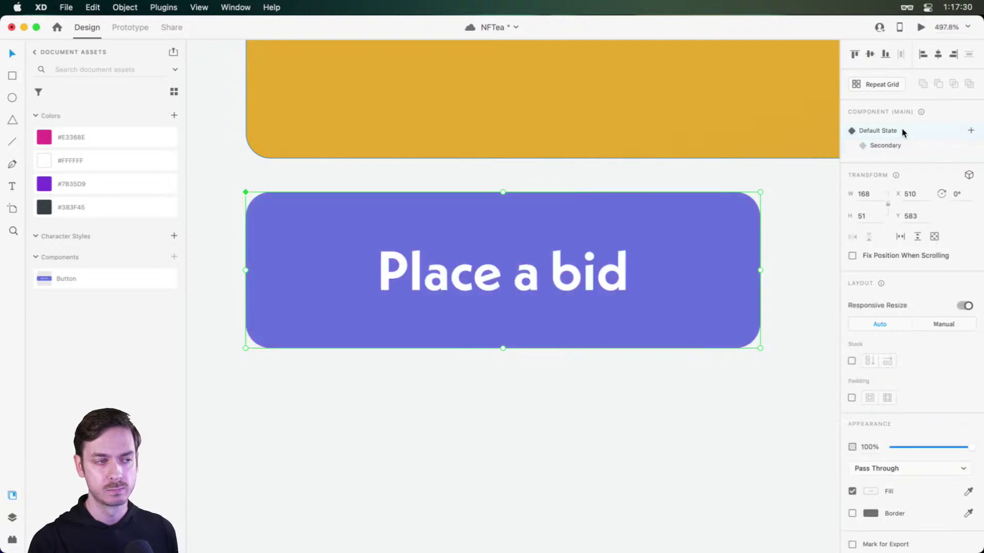
{"action": "left_click", "coordinate": [905, 146]}
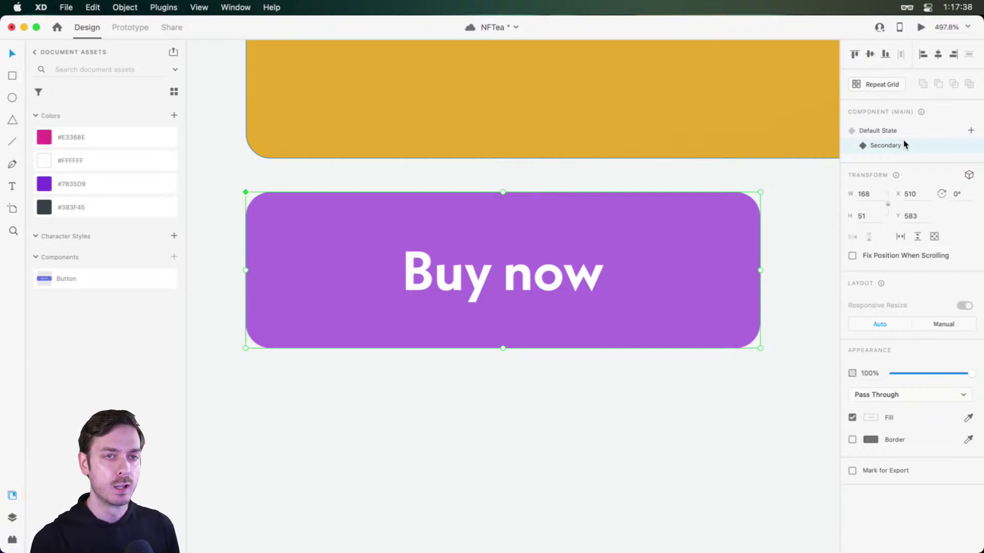
- Add another new state named Outlined, based on the Secondary state of the button
{"action": "left_click", "coordinate": [970, 130]}
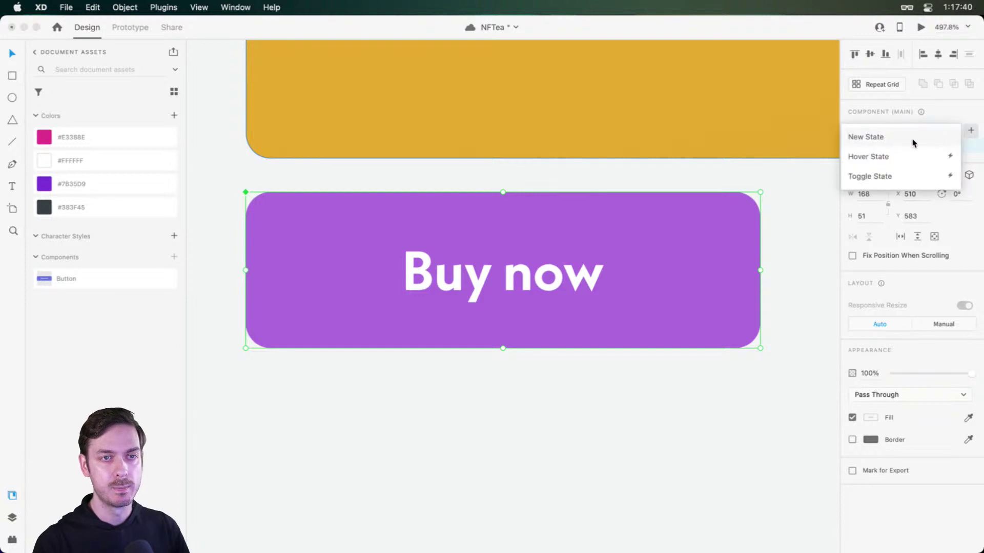
{"action": "left_click", "coordinate": [910, 138]}
{"action": "type", "text": "Outlined"}
{"action": "key", "text": "Return"}
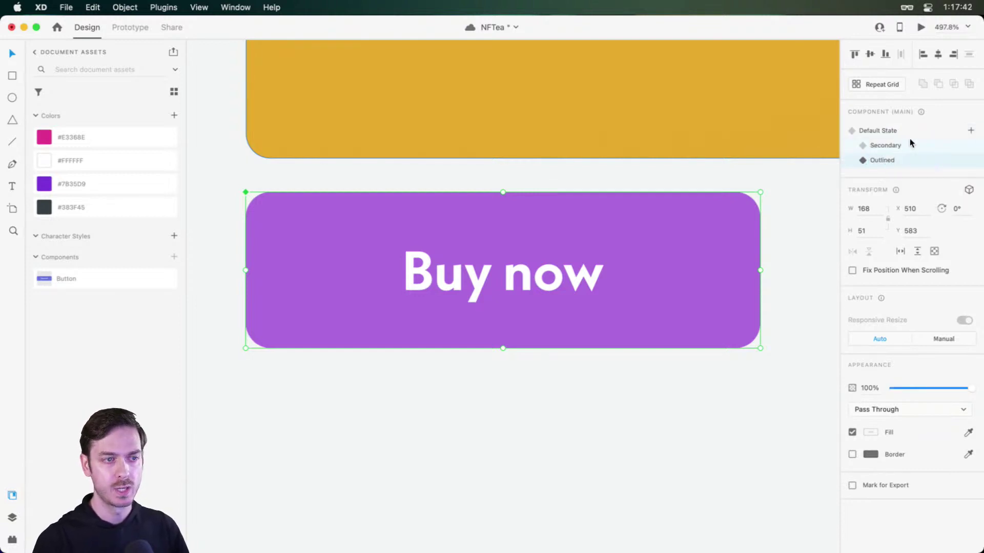
- Turn off the rectangle's fill in the Outlined state and turn on its border, keeping the opacity at 100%
{"action": "double_click", "coordinate": [658, 260]}
{"action": "left_click", "coordinate": [870, 436]}
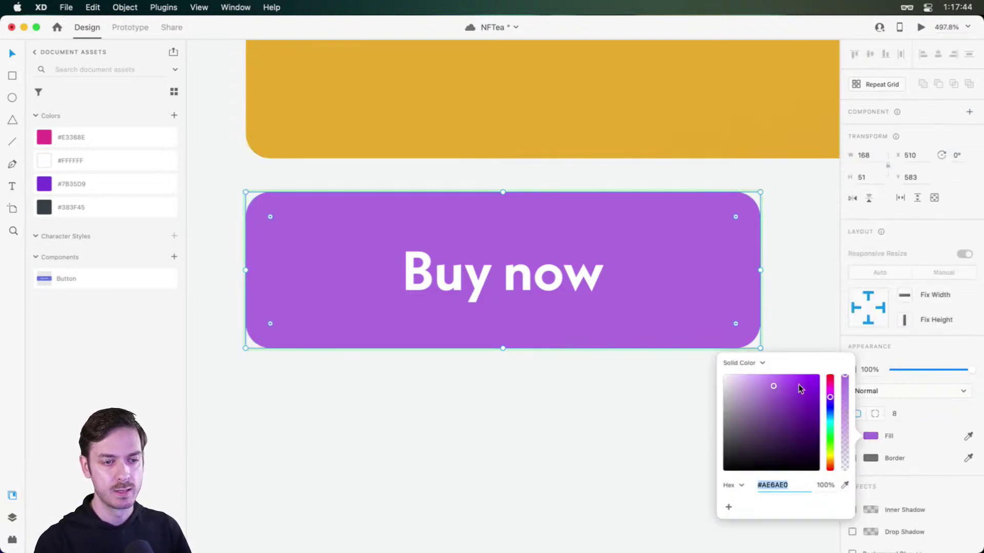
{"action": "left_click", "coordinate": [892, 369]}
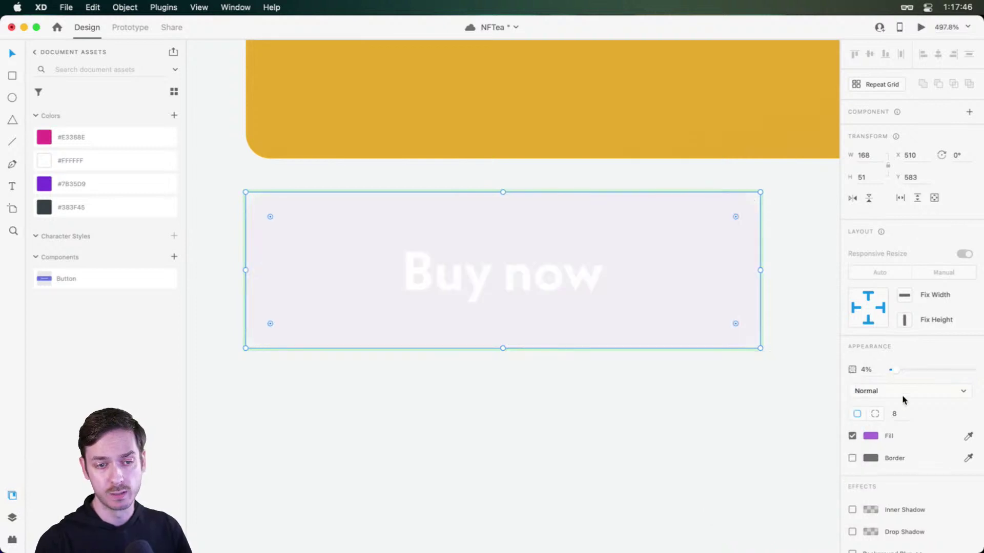
{"action": "left_click_drag", "start_coordinate": [927, 369], "coordinate": [971, 369]}
{"action": "left_click", "coordinate": [851, 436]}
{"action": "left_click", "coordinate": [852, 458]}
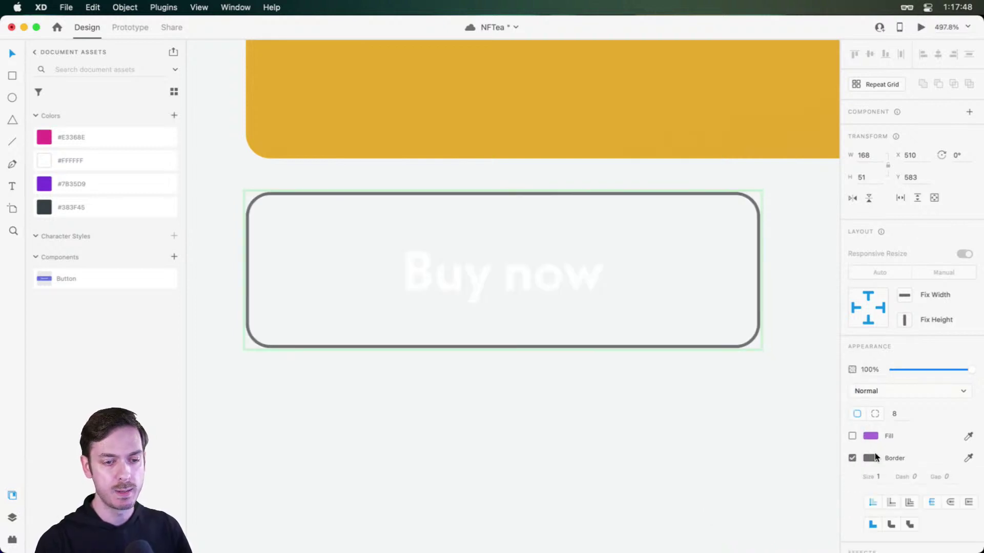
- Set the outlined rectangle's border to purple #7B53D5 with a size of 2
{"action": "left_click", "coordinate": [870, 458]}
{"action": "left_click_drag", "start_coordinate": [838, 432], "coordinate": [829, 417]}
{"action": "left_click", "coordinate": [780, 404]}
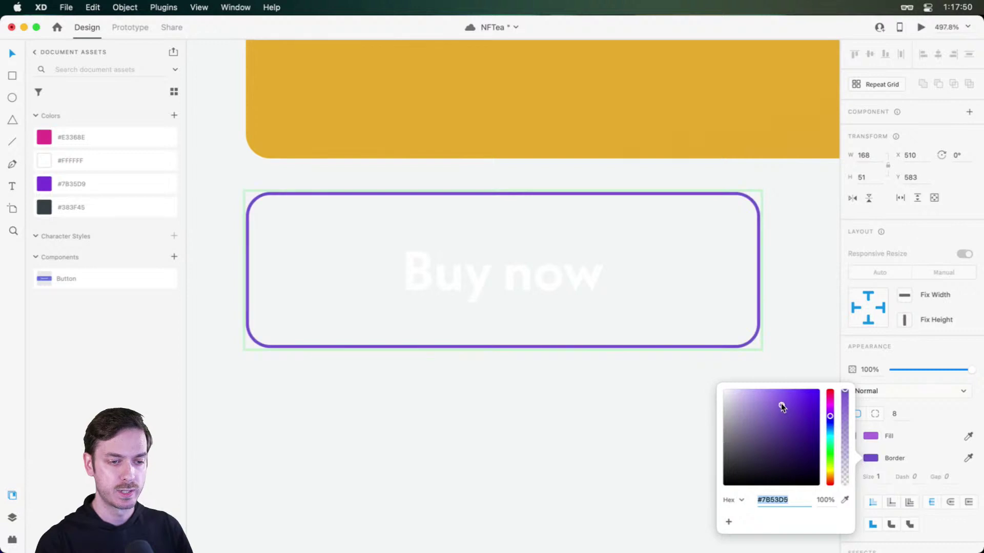
{"action": "left_click", "coordinate": [879, 474]}
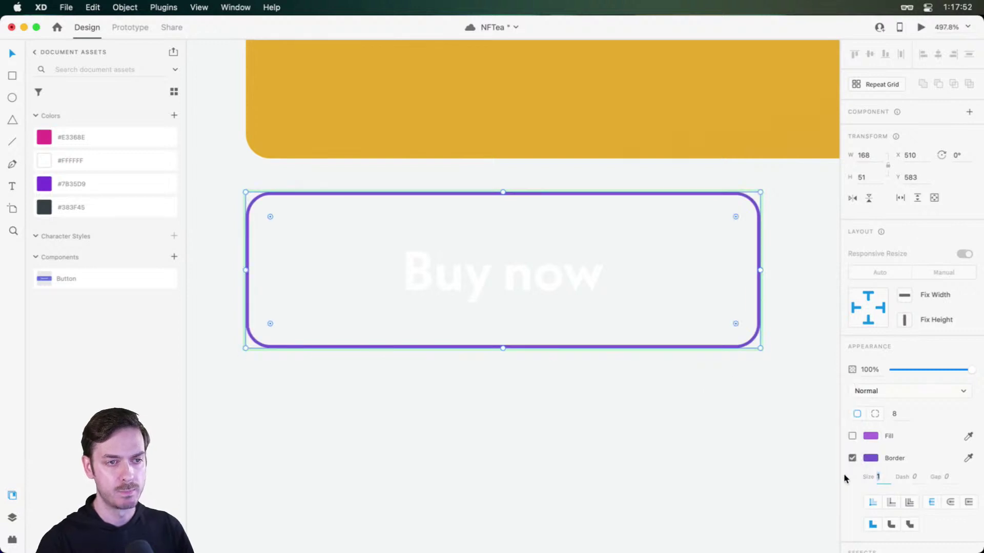
{"action": "type", "text": "2"}
{"action": "key", "text": "Return"}
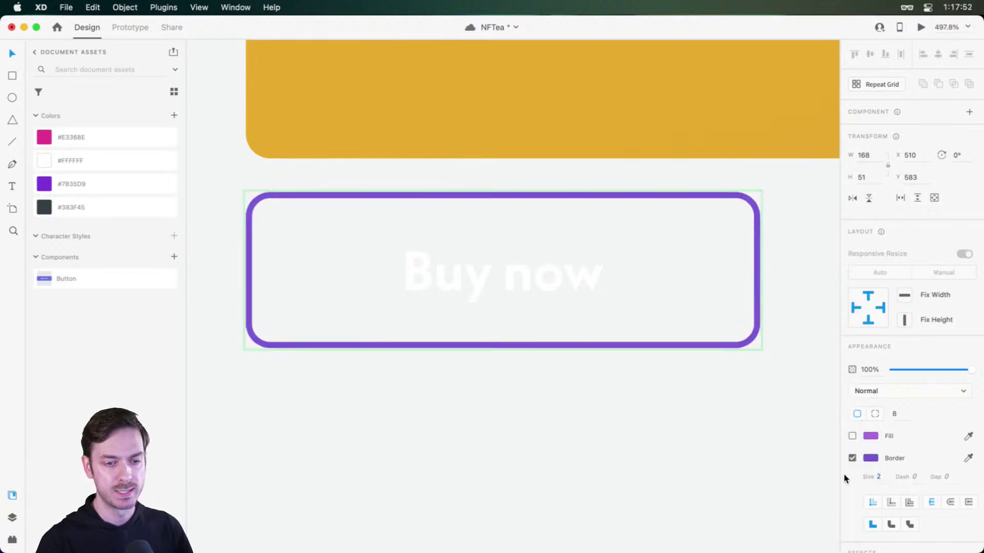
- Color the "Buy now" label in the Outlined state by sampling the purple of the button's border
{"action": "double_click", "coordinate": [494, 277]}
{"action": "key", "text": "i"}
{"action": "left_click", "coordinate": [632, 192]}
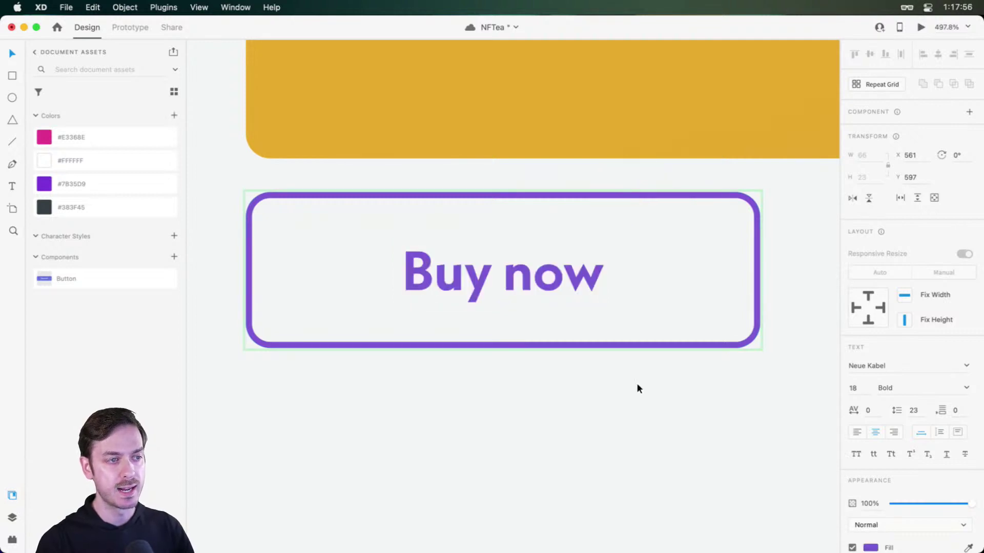
{"action": "left_click", "coordinate": [643, 419]}
{"action": "left_click", "coordinate": [544, 269]}
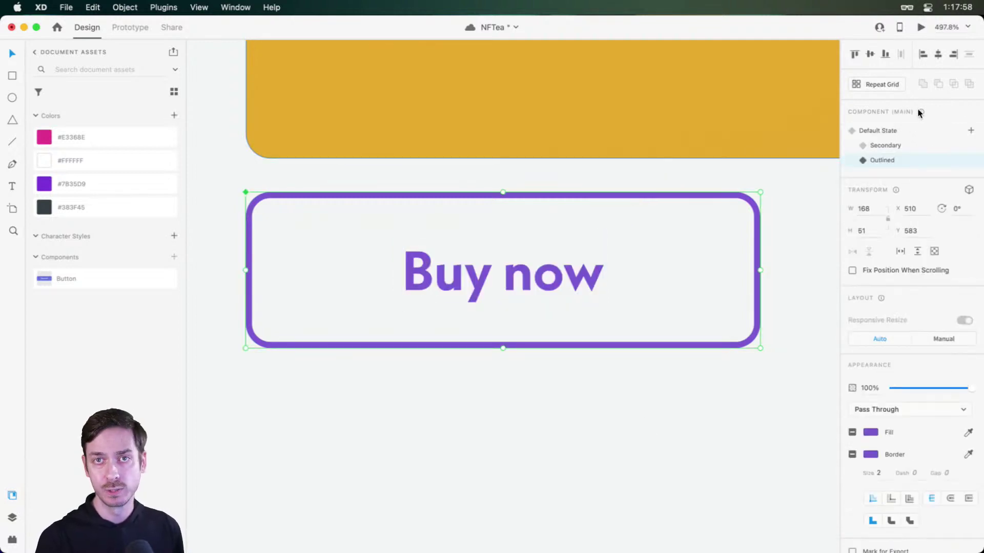
- Review the main button's Secondary and Default states, ending on Default State
{"action": "mouse_move", "coordinate": [919, 112]}
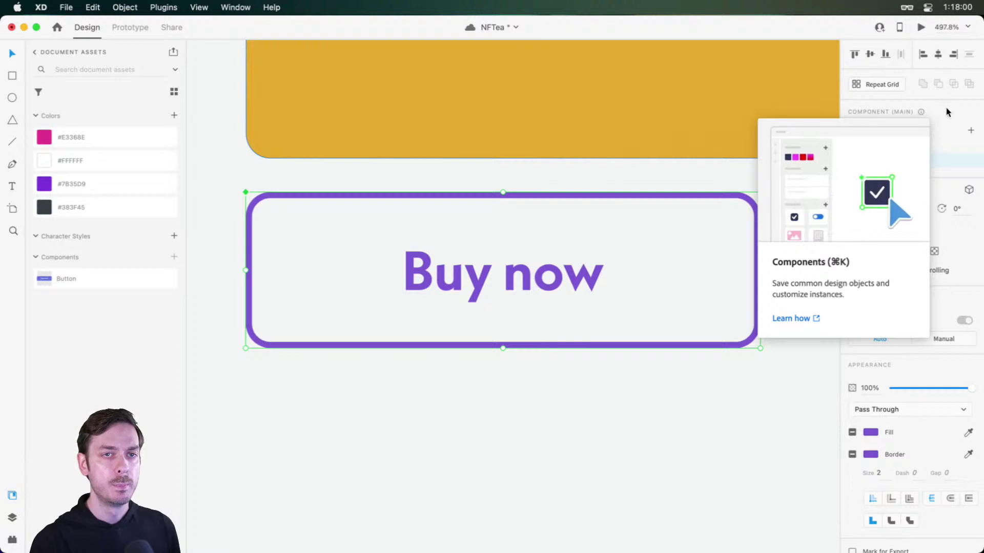
{"action": "left_click", "coordinate": [885, 146]}
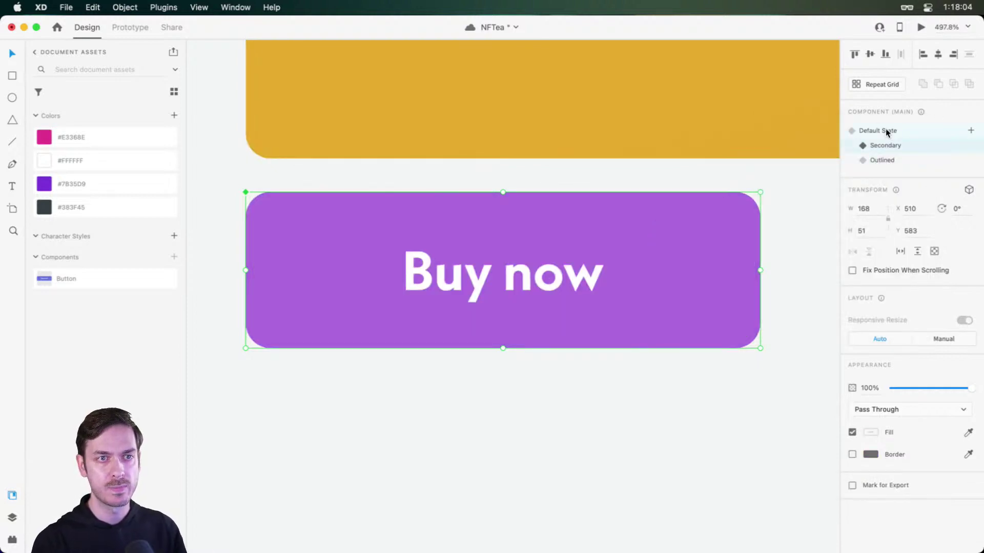
{"action": "left_click", "coordinate": [886, 132]}
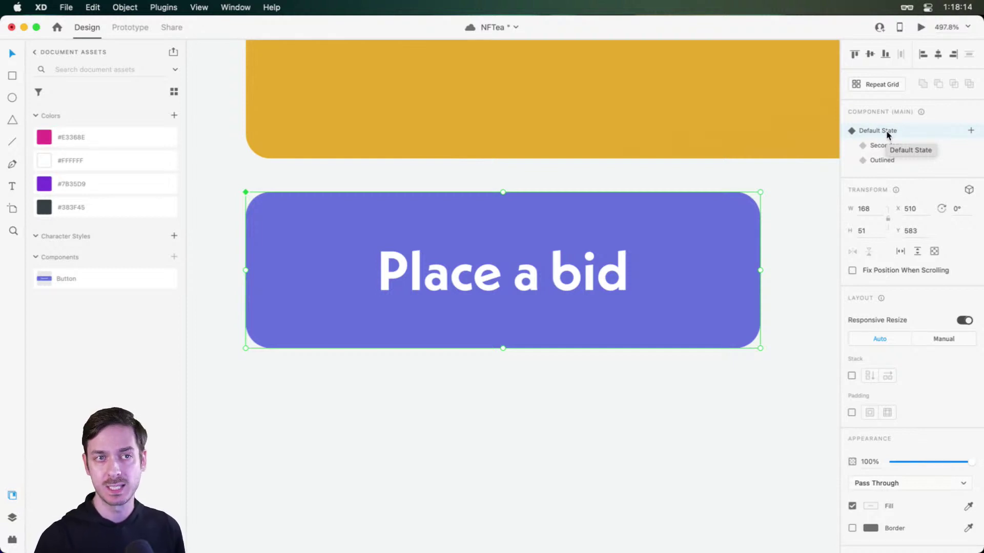
{"action": "left_click", "coordinate": [882, 146]}
{"action": "left_click", "coordinate": [901, 130]}
- Duplicate the "Place a bid" button to its right at X 688, Y 583 and set the copy to the Secondary state
{"action": "scroll", "coordinate": [561, 254], "scroll_direction": "down", "scroll_amount": 5}
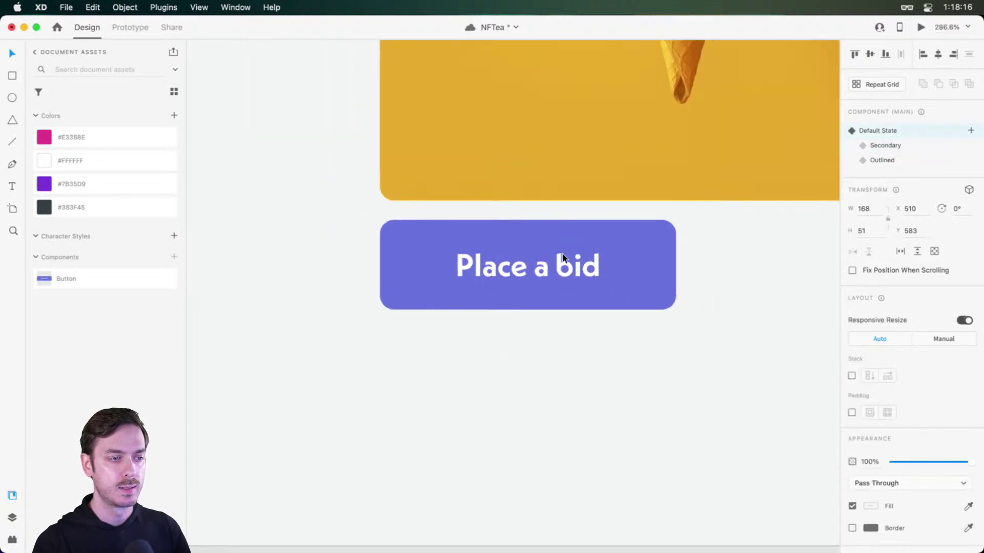
{"action": "left_click_drag", "start_coordinate": [561, 255], "coordinate": [636, 263]}
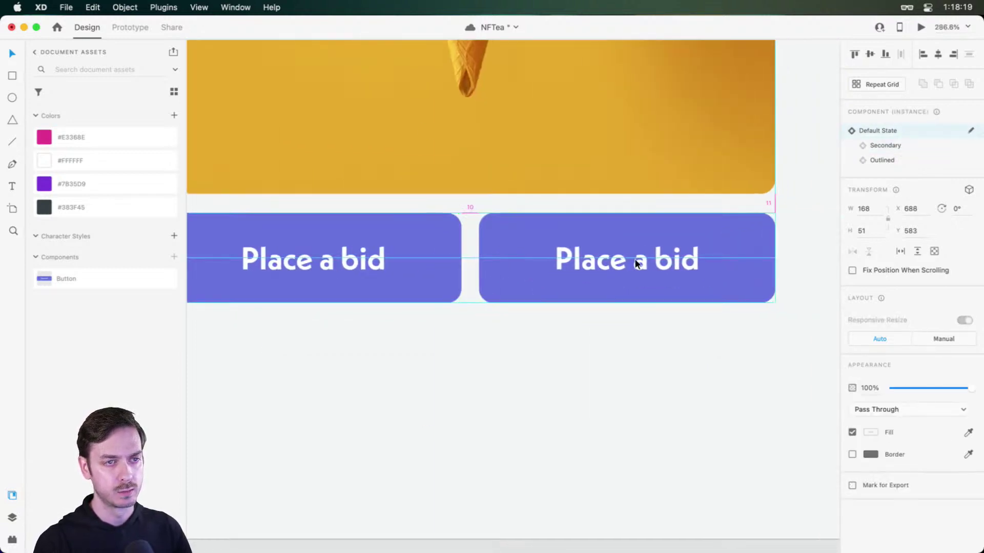
{"action": "left_click", "coordinate": [912, 145]}
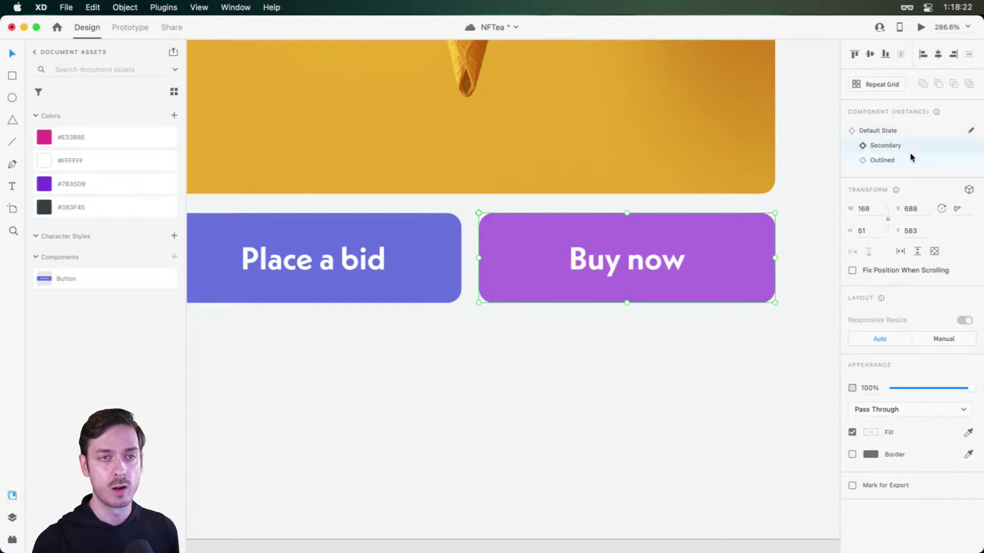
{"action": "left_click", "coordinate": [905, 160]}
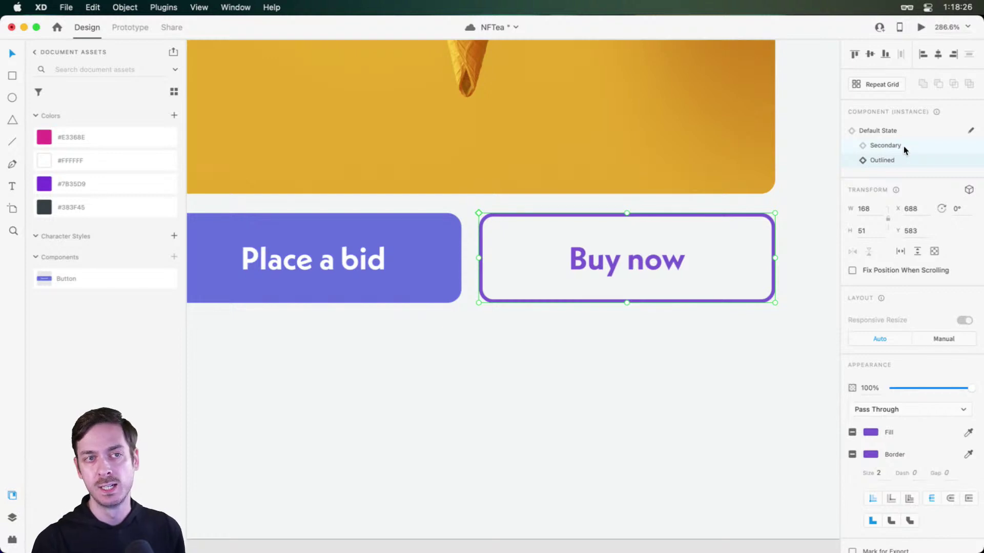
{"action": "left_click", "coordinate": [902, 144]}
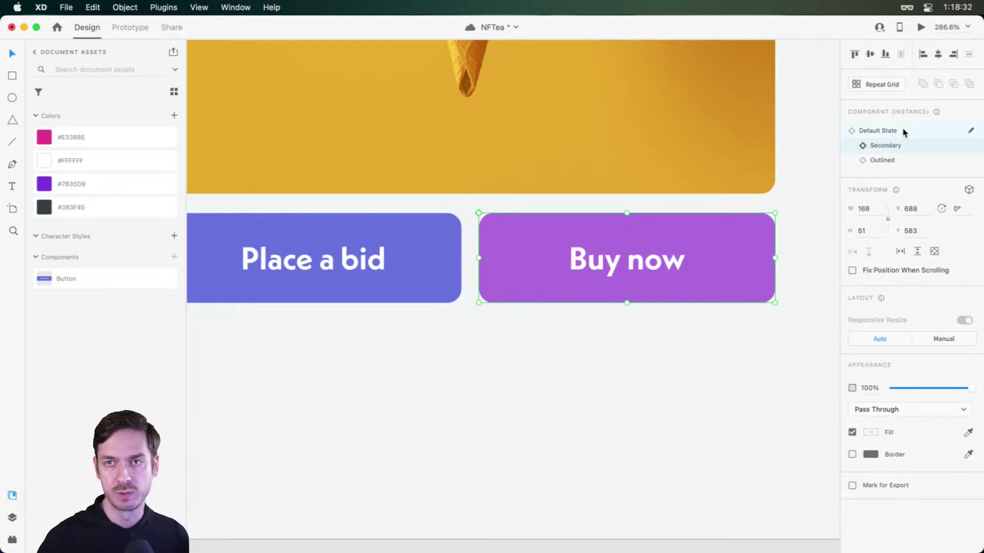
- Select the main "Place a bid" button and view it up close
{"action": "scroll", "coordinate": [532, 182], "scroll_direction": "left", "scroll_amount": 3}
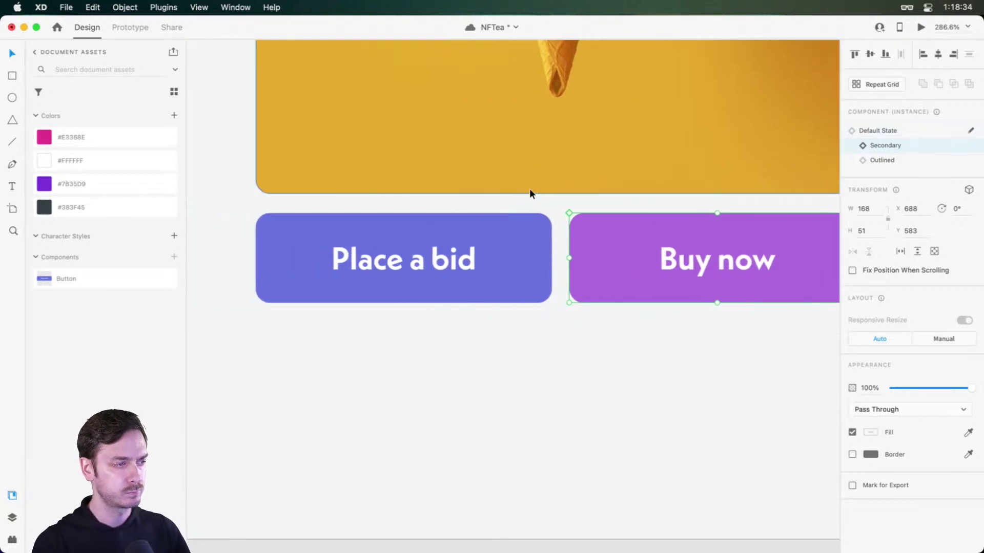
{"action": "left_click", "coordinate": [394, 286]}
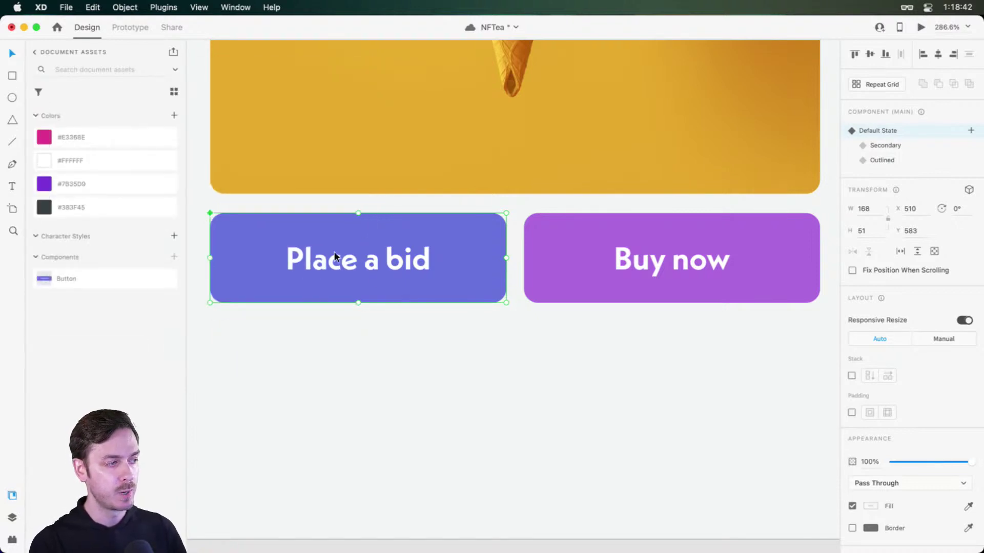
{"action": "scroll", "coordinate": [206, 228], "scroll_direction": "up", "scroll_amount": 2}
{"action": "left_click", "coordinate": [337, 250]}
{"action": "scroll", "coordinate": [336, 250], "scroll_direction": "up", "scroll_amount": 2}
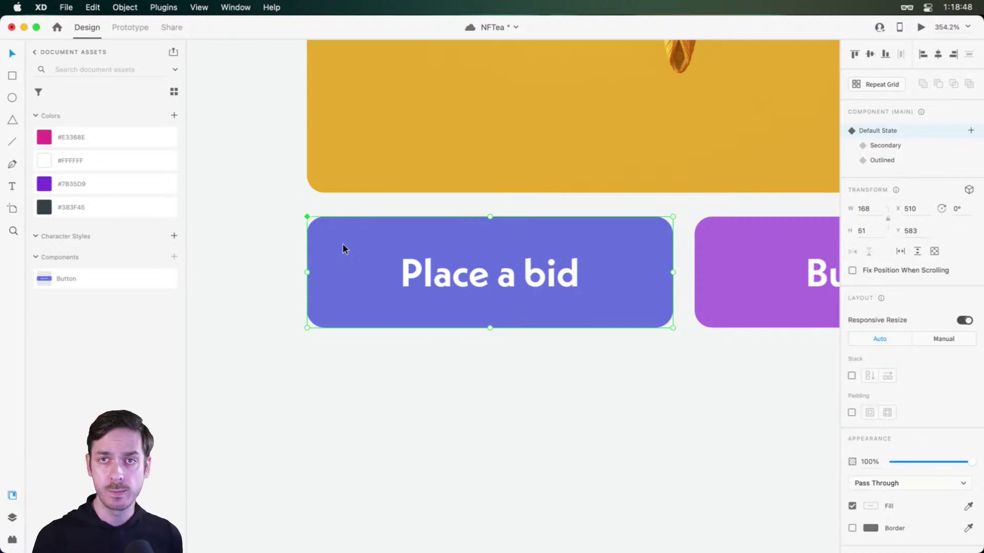
- Try the Comic Sans MS font on the main button's "Place a bid" label and undo the change
{"action": "scroll", "coordinate": [349, 207], "scroll_direction": "right", "scroll_amount": 2}
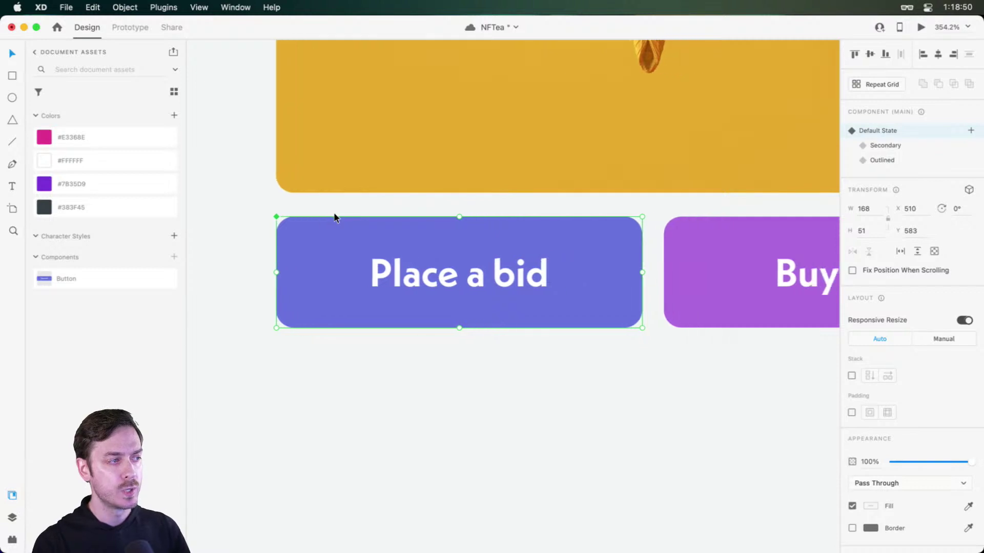
{"action": "double_click", "coordinate": [487, 276]}
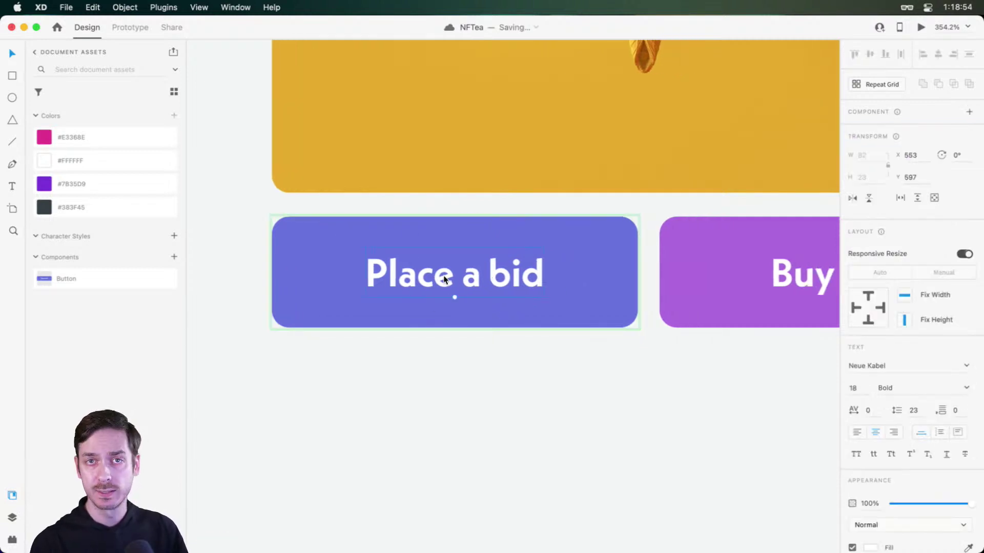
{"action": "left_click", "coordinate": [916, 368]}
{"action": "type", "text": "Comic Sans MS"}
{"action": "key", "text": "Return"}
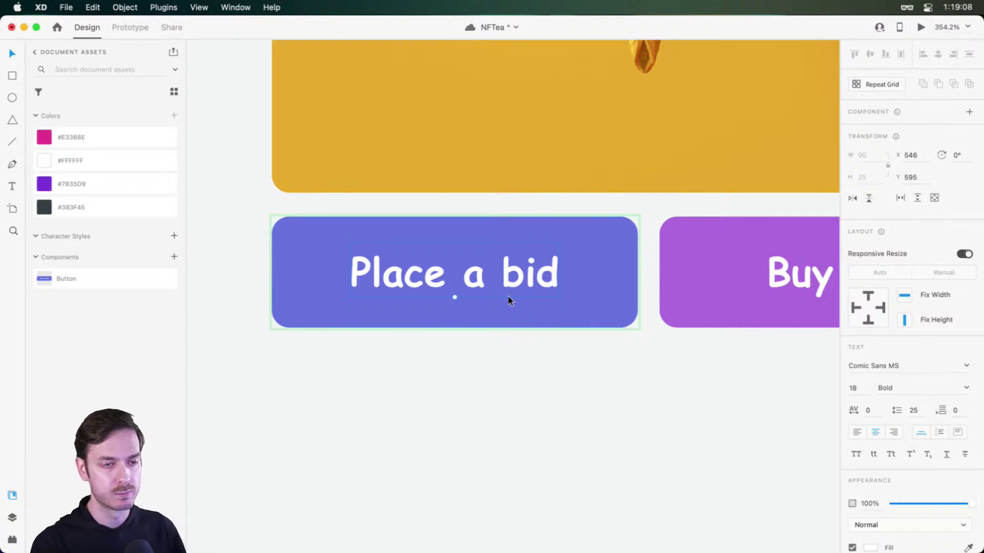
{"action": "key", "text": "super+z"}
{"action": "left_click", "coordinate": [564, 341]}
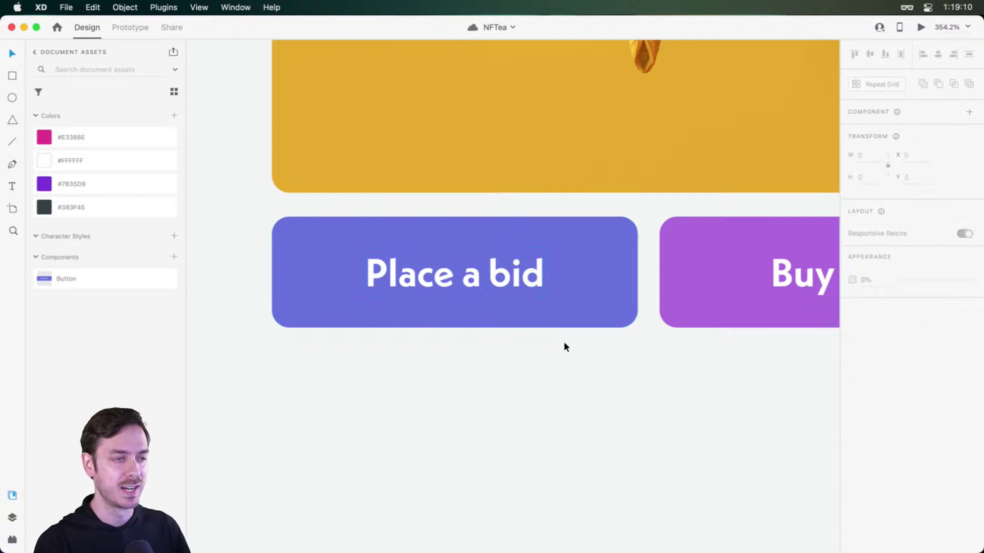
- Preview the marketplace page to check the artwork and the two buttons below it
{"action": "left_click", "coordinate": [573, 292]}
{"action": "key", "text": "super+Return"}
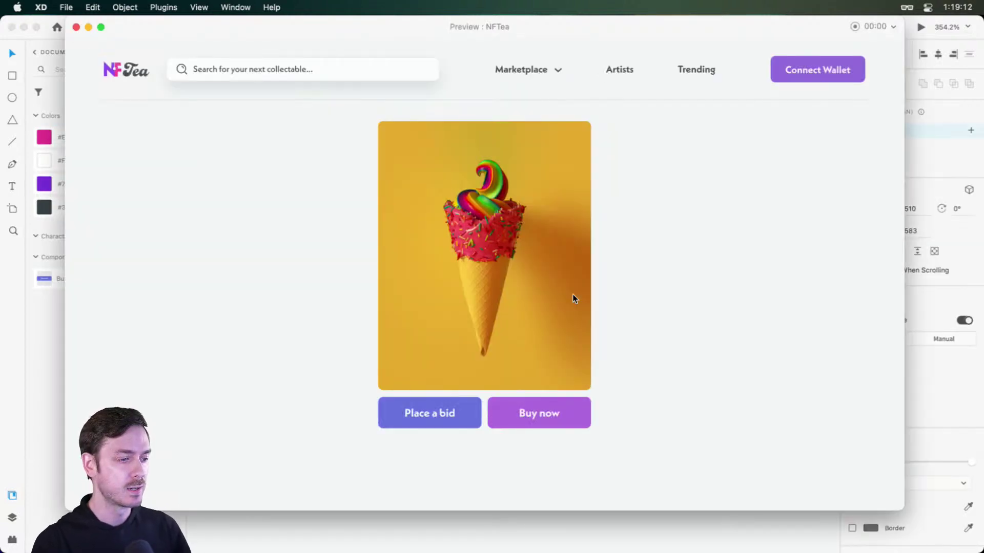
{"action": "key", "text": "super+w"}
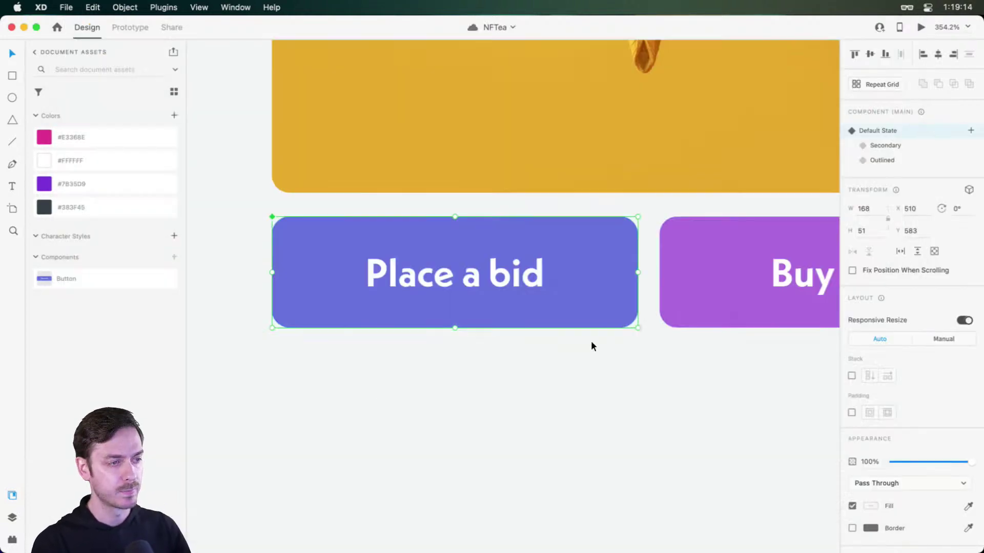
- Set the corner radius of the main button's background rectangle to 6 and check it in the preview
{"action": "double_click", "coordinate": [597, 259]}
{"action": "left_click_drag", "start_coordinate": [621, 235], "coordinate": [624, 231]}
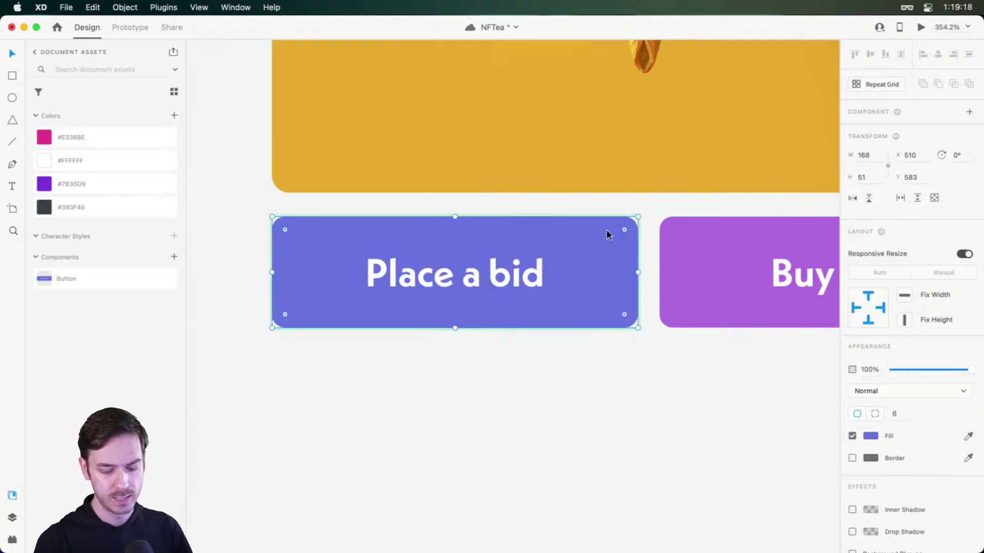
{"action": "key", "text": "super+Return"}
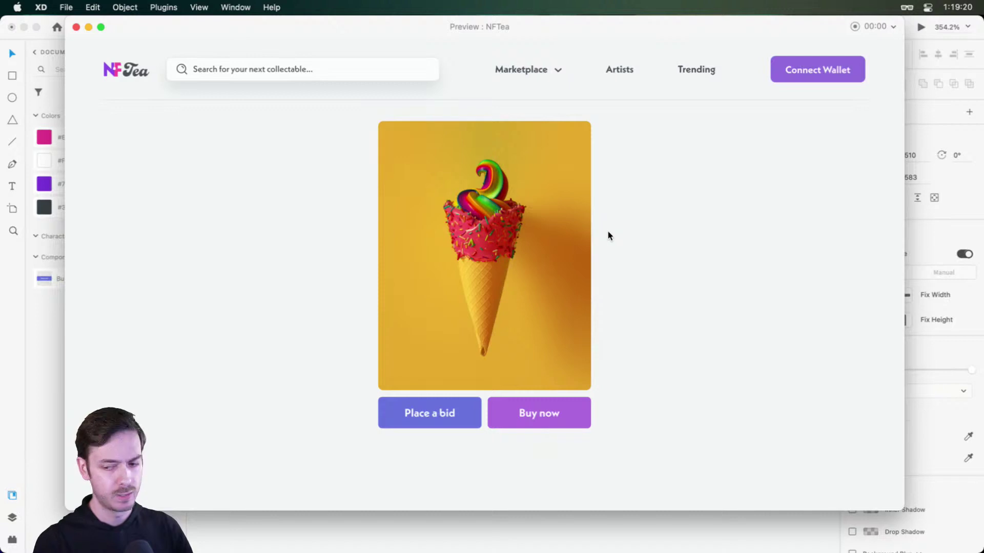
{"action": "key", "text": "super+w"}
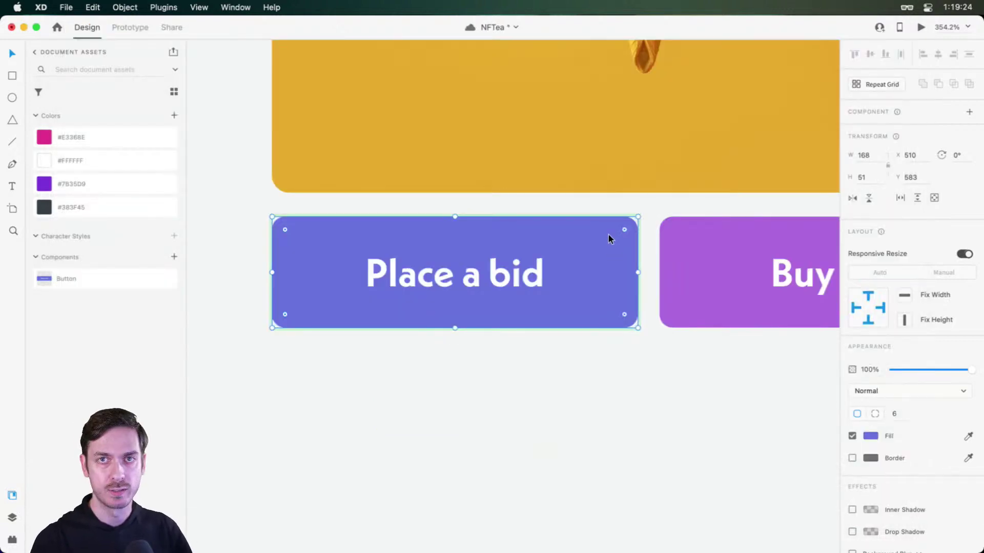
- Examine the layout of the artwork, the two buttons below it and the empty area beside them
{"action": "left_click", "coordinate": [583, 355]}
{"action": "scroll", "coordinate": [583, 355], "scroll_direction": "down", "scroll_amount": 3}
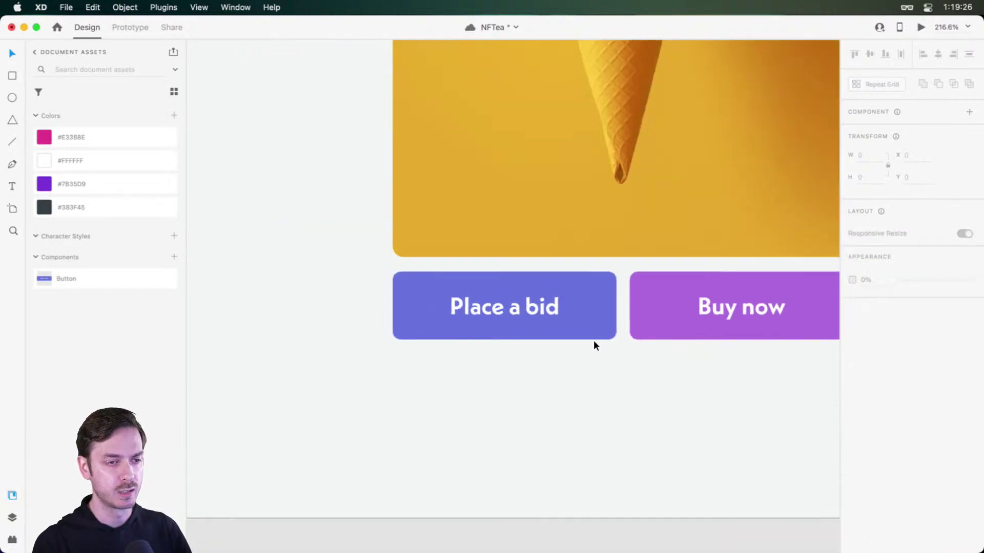
{"action": "scroll", "coordinate": [592, 343], "scroll_direction": "right", "scroll_amount": 3}
{"action": "scroll", "coordinate": [649, 244], "scroll_direction": "down", "scroll_amount": 5}
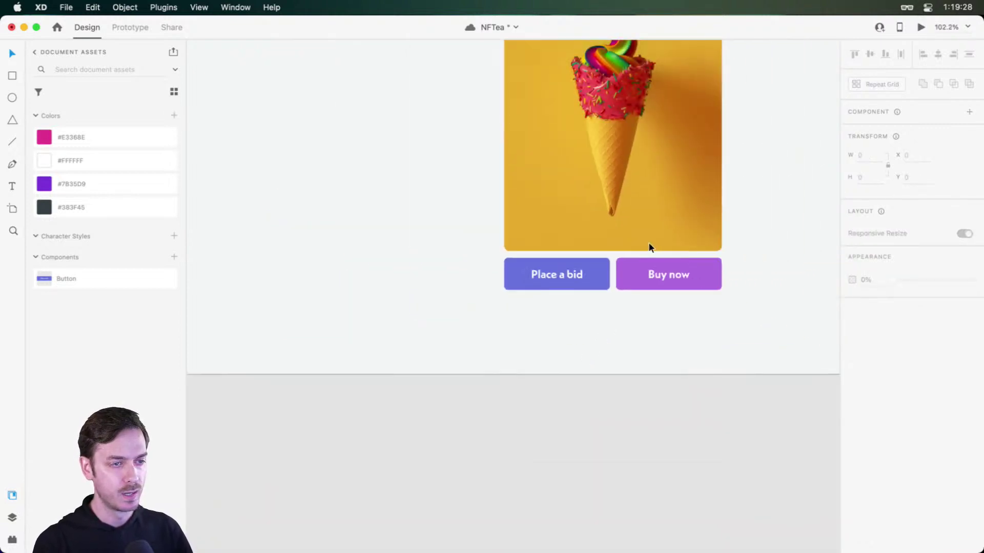
{"action": "scroll", "coordinate": [780, 247], "scroll_direction": "up", "scroll_amount": 3}
{"action": "scroll", "coordinate": [783, 274], "scroll_direction": "down", "scroll_amount": 1}
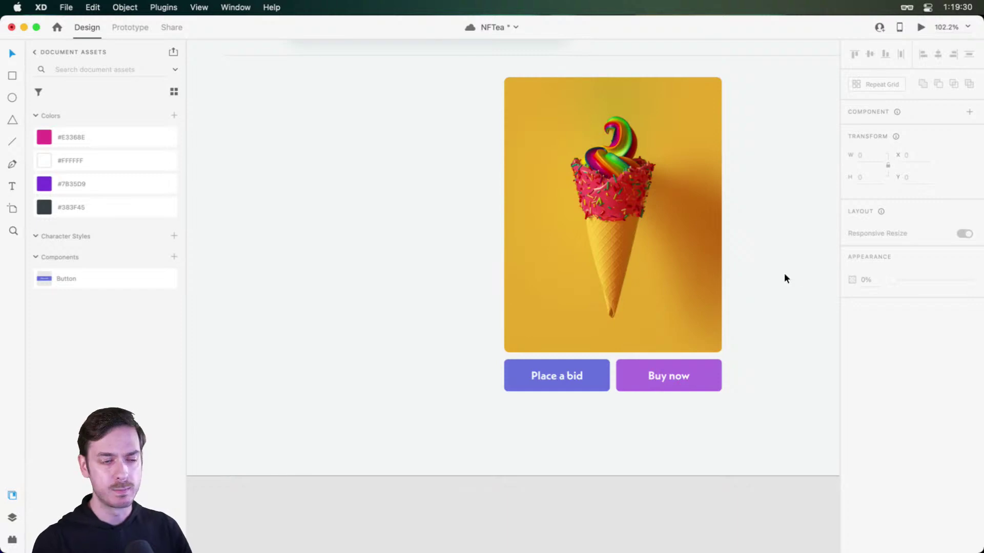
{"action": "scroll", "coordinate": [704, 232], "scroll_direction": "up", "scroll_amount": 1}
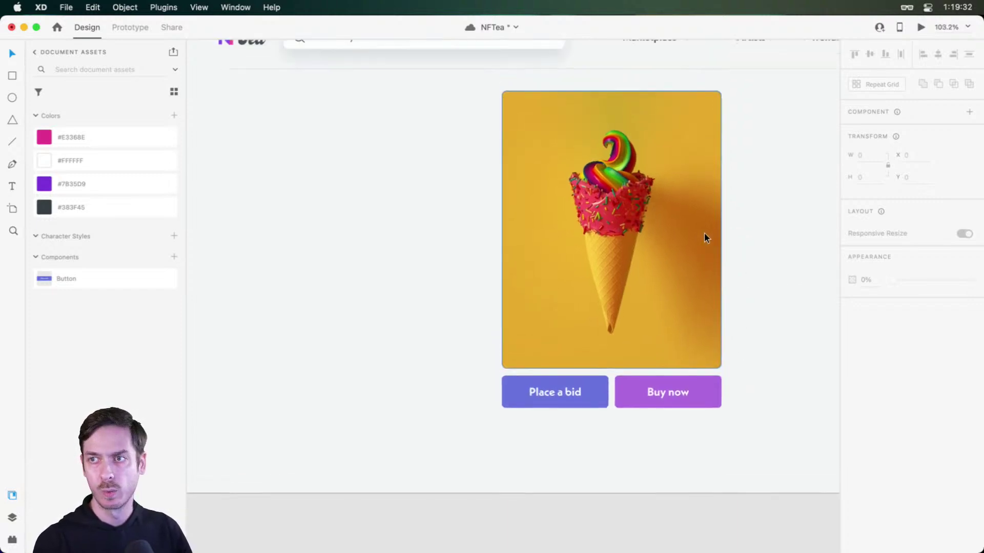
{"action": "scroll", "coordinate": [704, 232], "scroll_direction": "left", "scroll_amount": 5}
{"action": "scroll", "coordinate": [519, 189], "scroll_direction": "right", "scroll_amount": 3}
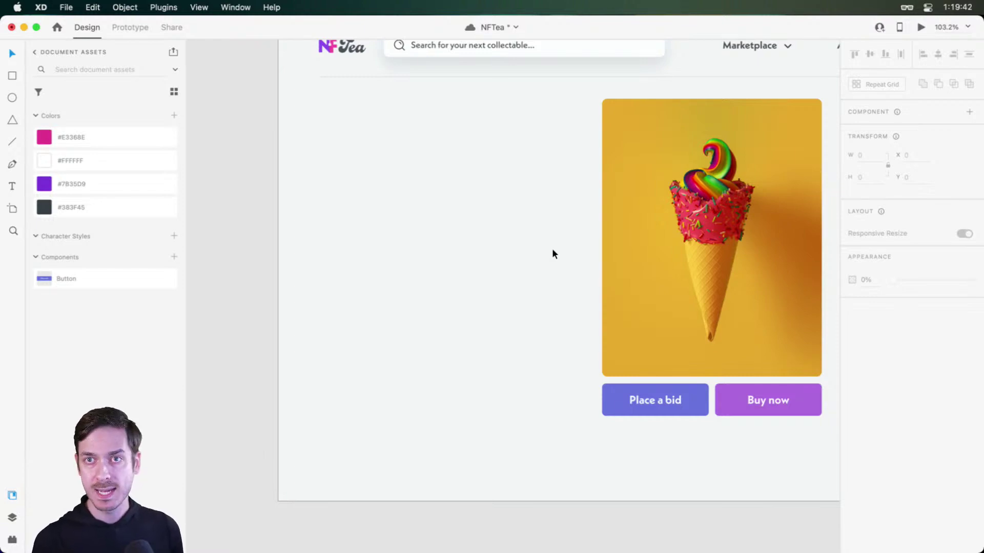
- Add the text "A Hot and Colorful Summer Day" below the logo, in the empty area beside the artwork
{"action": "scroll", "coordinate": [376, 138], "scroll_direction": "up", "scroll_amount": 2}
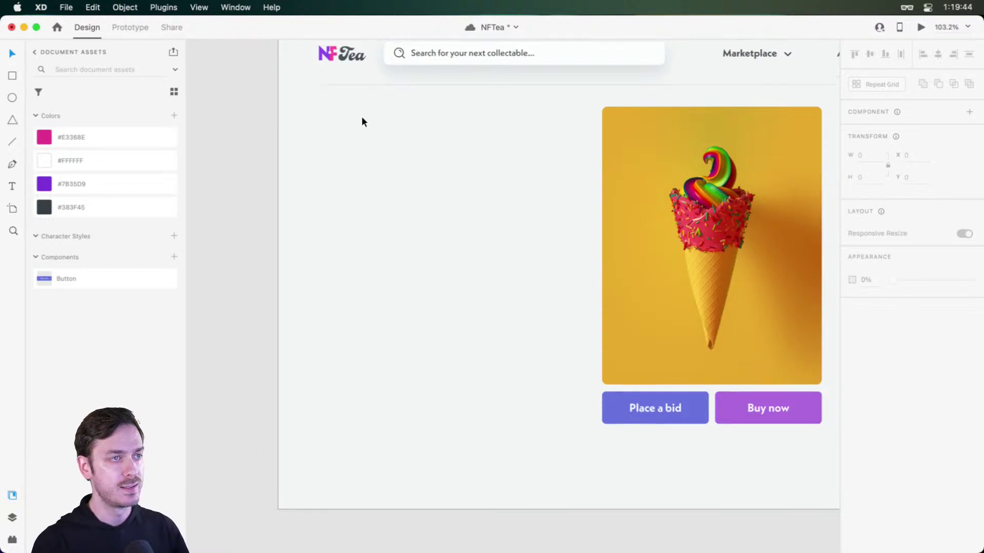
{"action": "key", "text": "t"}
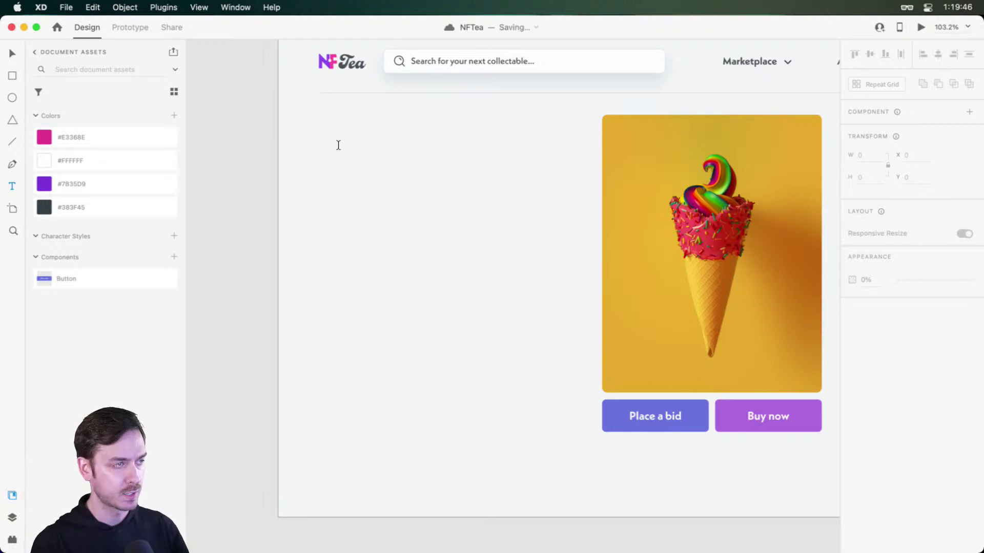
{"action": "left_click", "coordinate": [338, 145]}
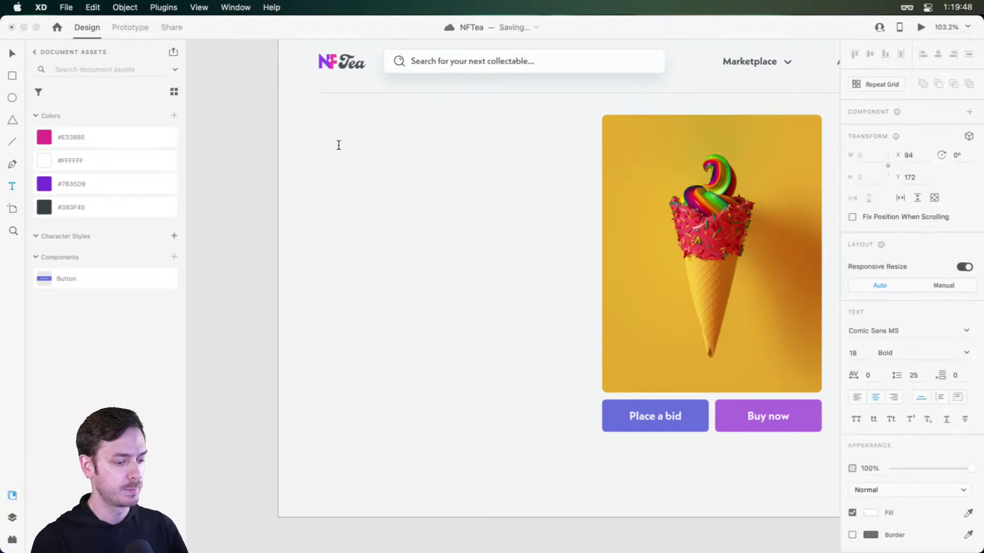
{"action": "type", "text": "A swee"}
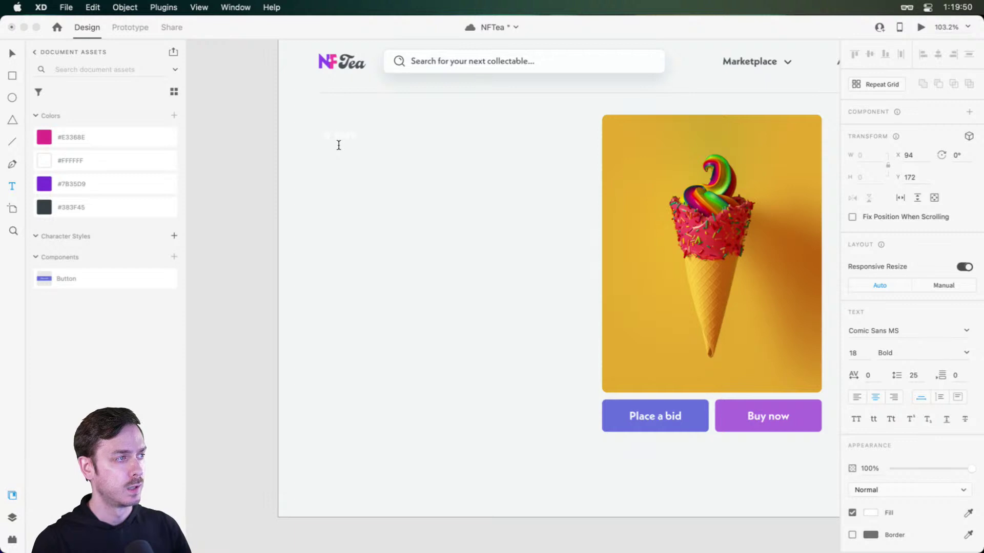
{"action": "type", "text": "t treat fo"}
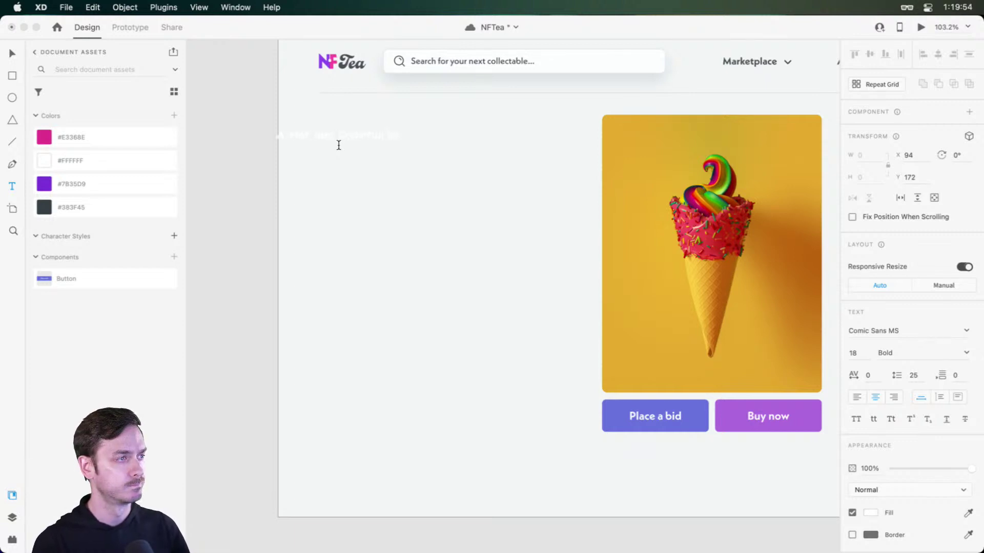
{"action": "type", "text": " Summer Tea"}
{"action": "key", "text": "Escape"}
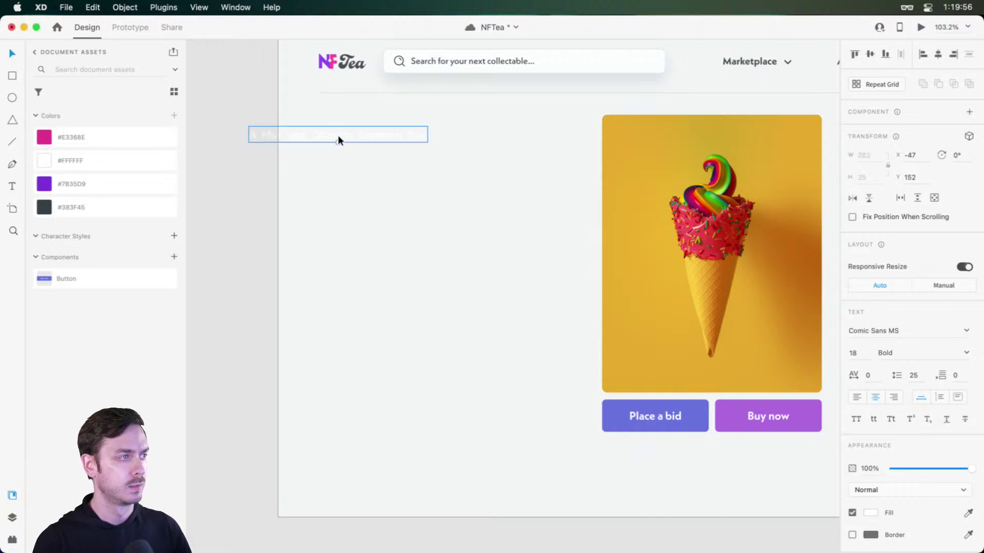
- Move the heading onto the artboard at about X 55, Y 159 and color it with the #383F45 swatch
{"action": "left_click_drag", "start_coordinate": [348, 137], "coordinate": [409, 144]}
{"action": "scroll", "coordinate": [389, 146], "scroll_direction": "up", "scroll_amount": 5}
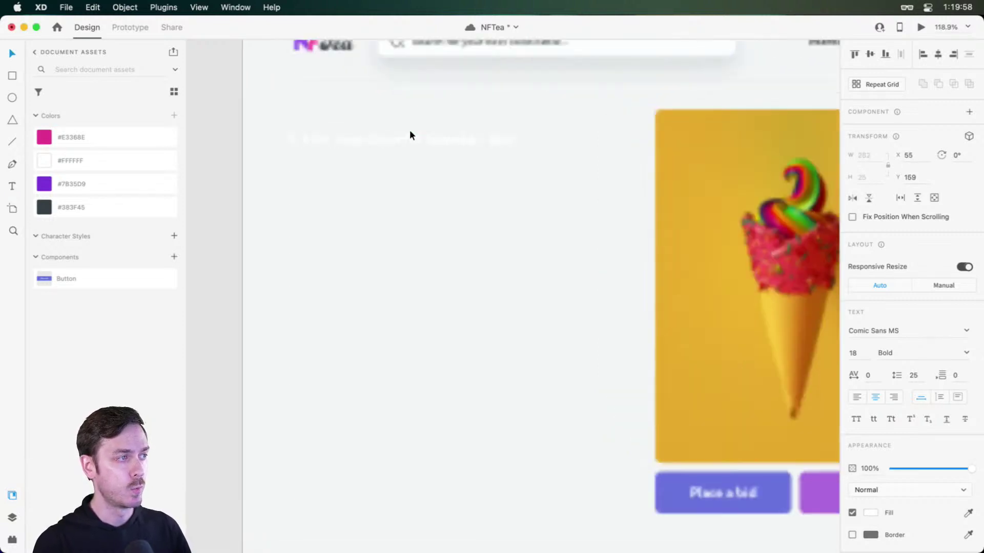
{"action": "scroll", "coordinate": [401, 133], "scroll_direction": "up", "scroll_amount": 2}
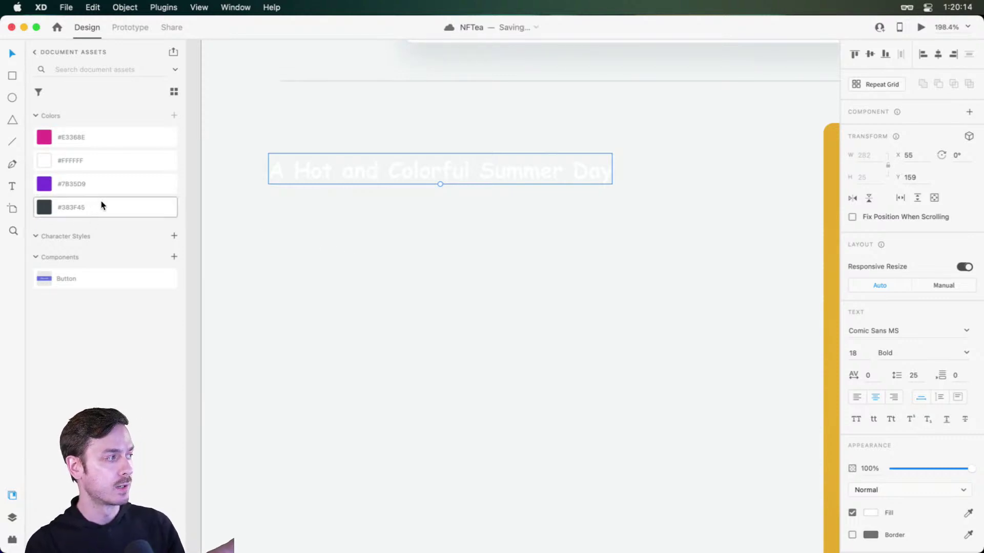
{"action": "mouse_move", "coordinate": [102, 206]}
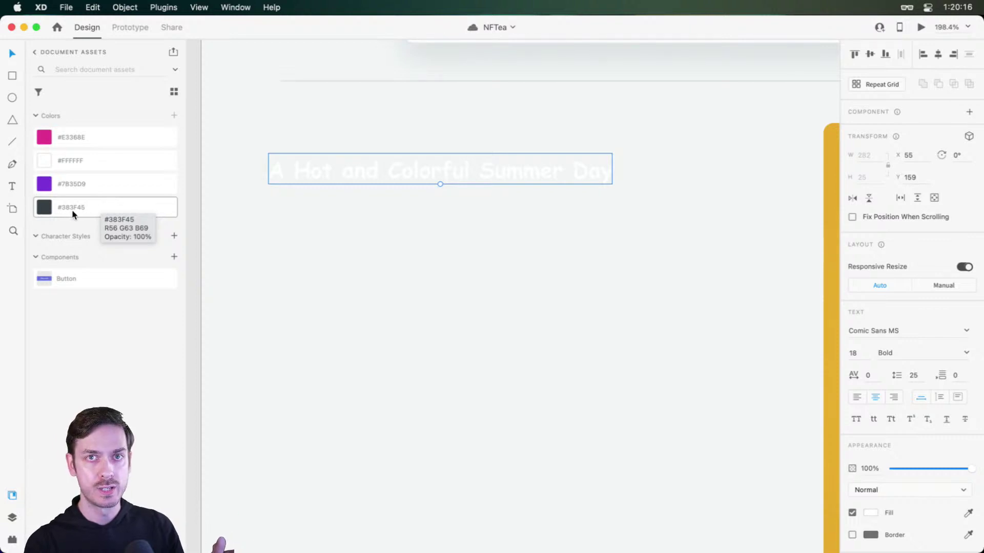
{"action": "left_click", "coordinate": [91, 216]}
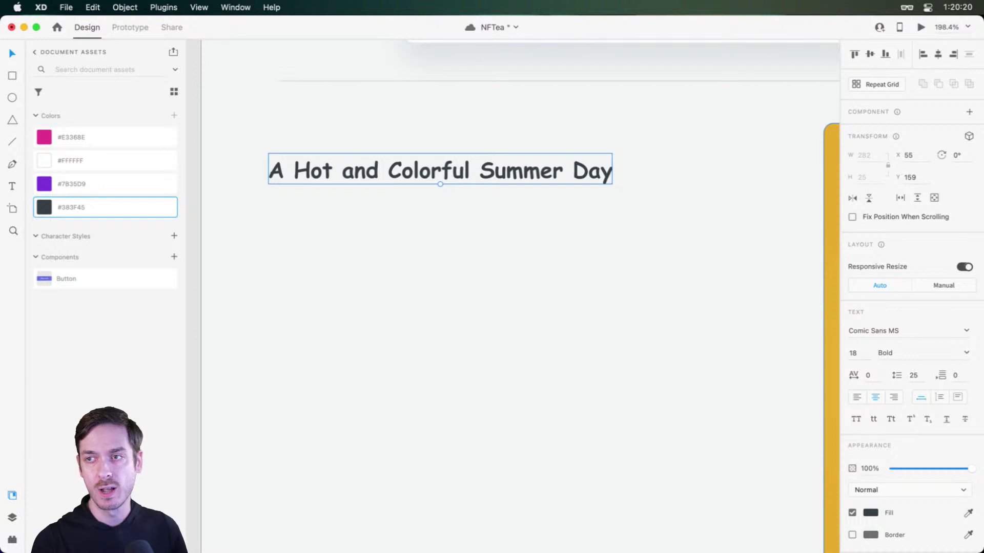
- Try the Nunito font and the Neue Kabel font on the "A Hot and Colorful Summer Day" heading
{"action": "left_click", "coordinate": [920, 339]}
{"action": "type", "text": "Nunito"}
{"action": "left_click", "coordinate": [919, 333]}
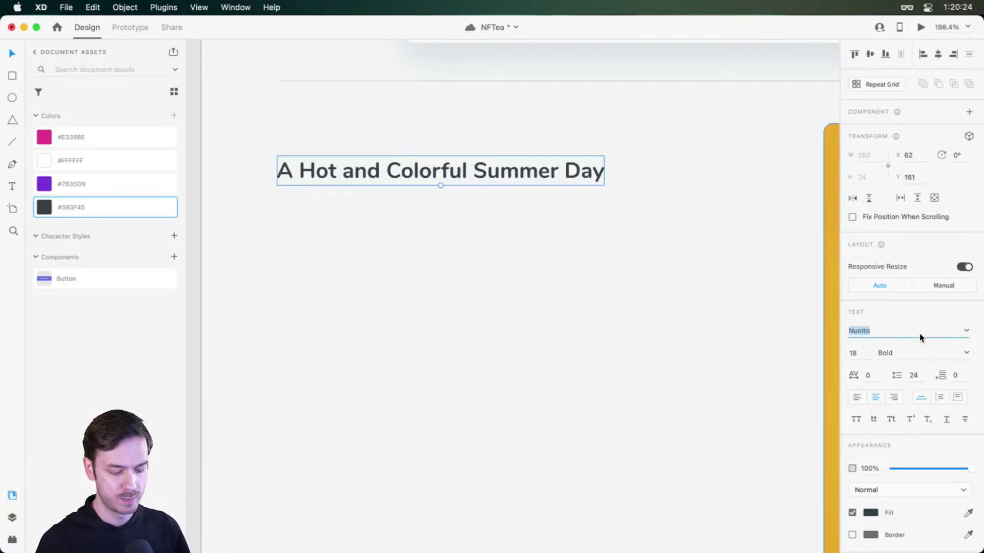
{"action": "type", "text": "Neue Kabel"}
{"action": "key", "text": "Return"}
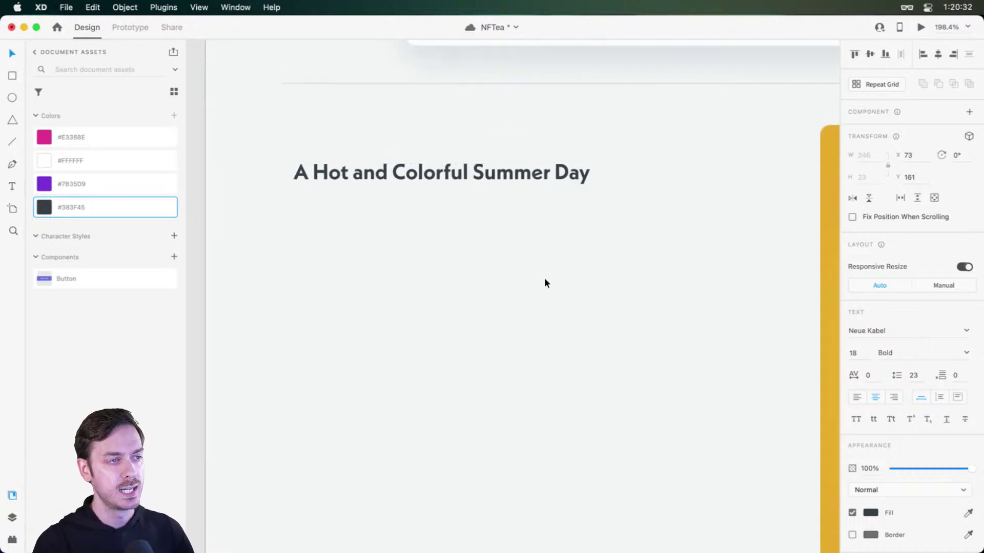
- Check which font the "Sippin' tea and collecting t's." headline uses on the "Home, dark" artboard
{"action": "scroll", "coordinate": [545, 282], "scroll_direction": "down", "scroll_amount": 5}
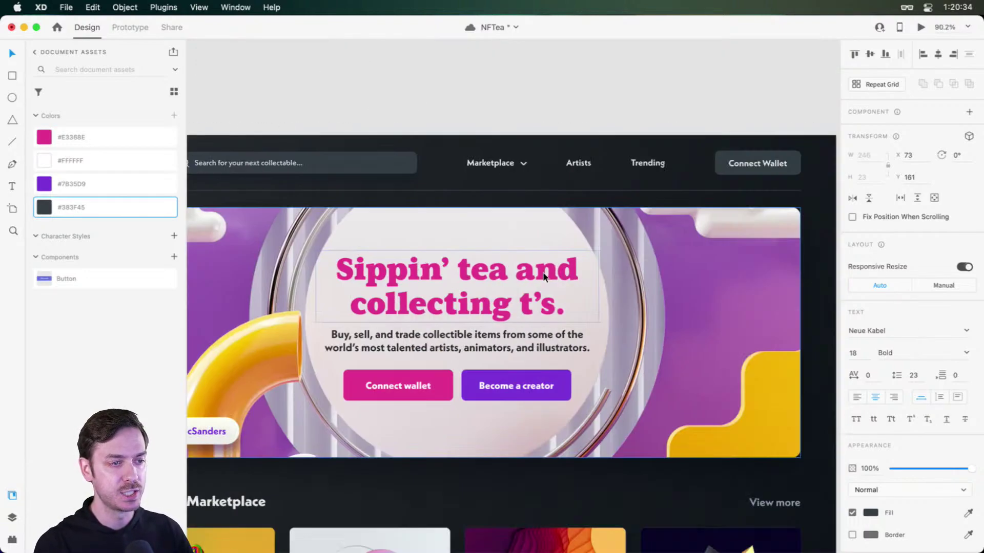
{"action": "scroll", "coordinate": [425, 339], "scroll_direction": "left", "scroll_amount": 5}
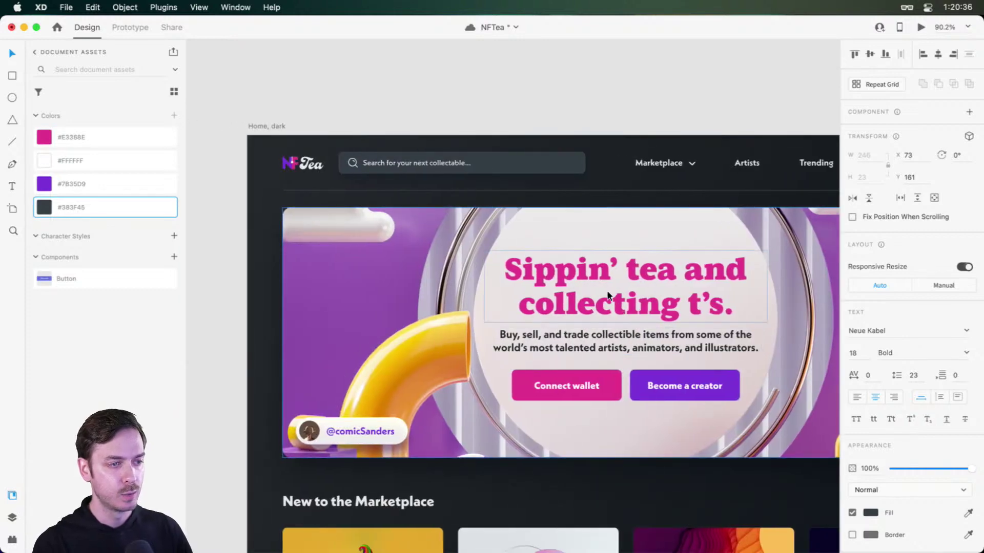
{"action": "left_click", "coordinate": [575, 264]}
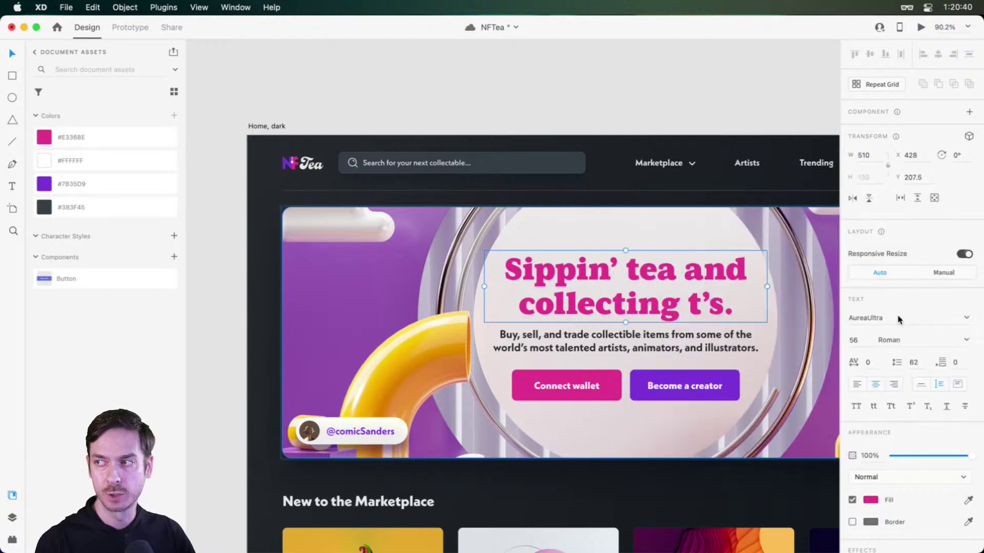
- Change the font of the "A Hot and Colorful Summer Day" heading on the light artboard to AureaUltra
{"action": "scroll", "coordinate": [767, 282], "scroll_direction": "right", "scroll_amount": 10}
{"action": "scroll", "coordinate": [478, 222], "scroll_direction": "up", "scroll_amount": 3}
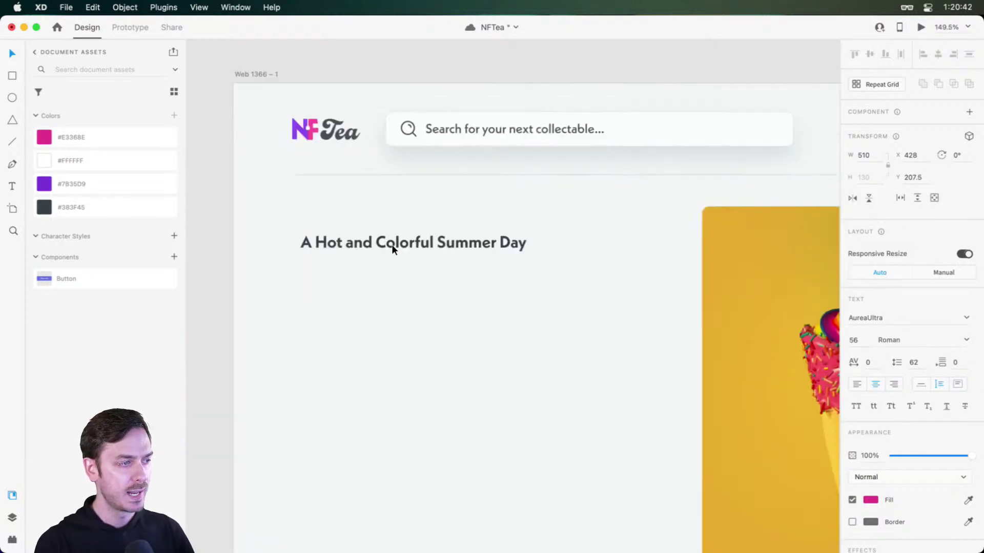
{"action": "left_click", "coordinate": [391, 244]}
{"action": "left_click", "coordinate": [911, 332]}
{"action": "type", "text": "A"}
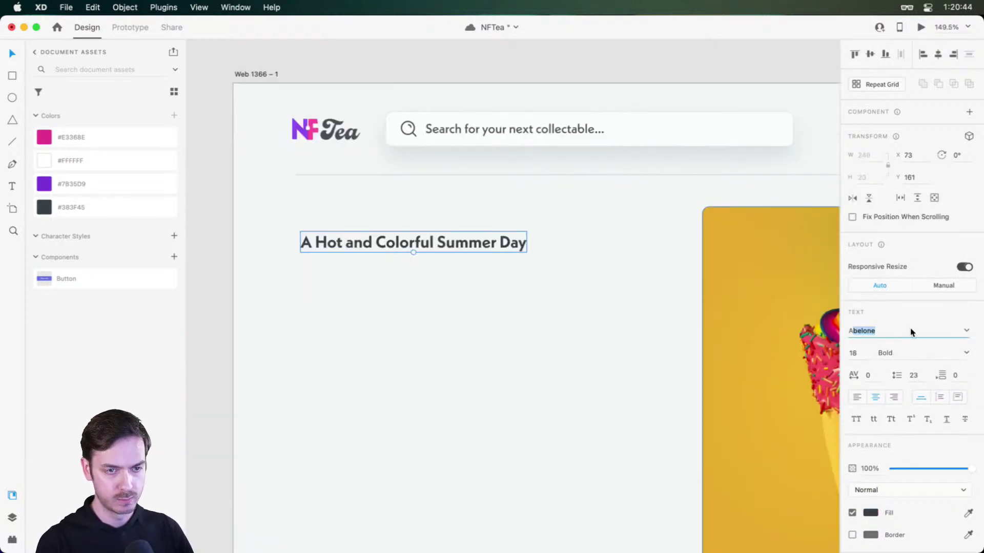
{"action": "type", "text": "u"}
{"action": "key", "text": "Return"}
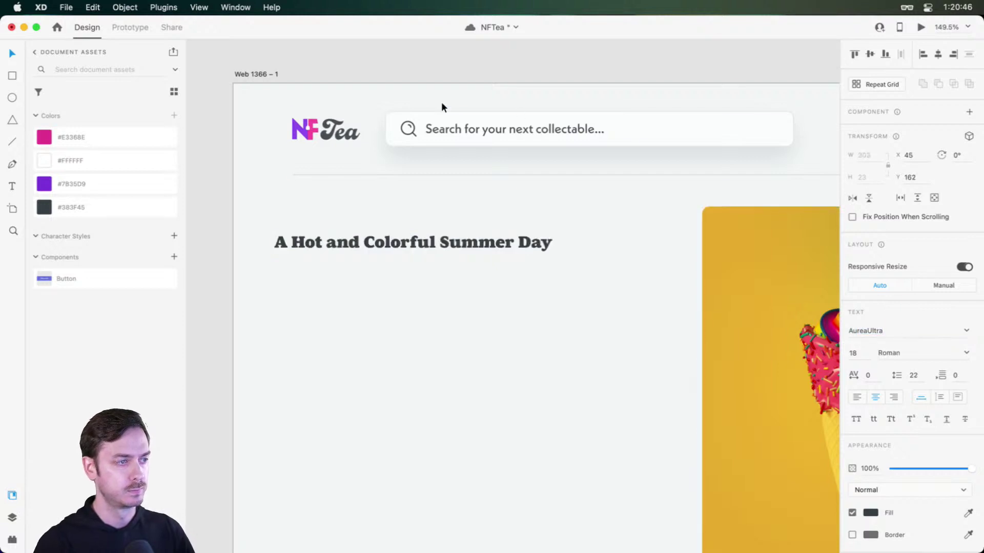
- Move the heading to X 64, Y 154 so its edge aligns with the logo, and save the document
{"action": "left_click_drag", "start_coordinate": [501, 238], "coordinate": [516, 232]}
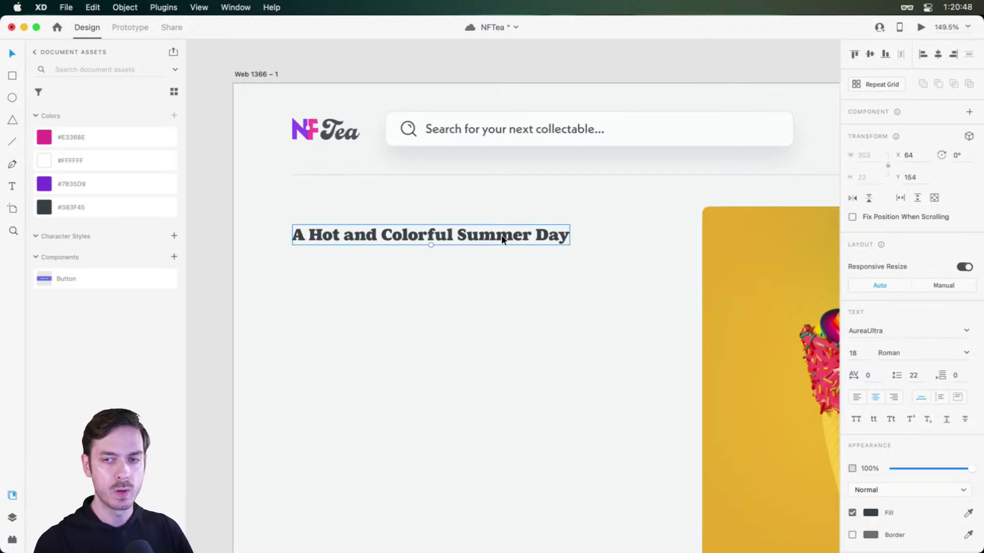
{"action": "scroll", "coordinate": [532, 192], "scroll_direction": "down", "scroll_amount": 3}
{"action": "scroll", "coordinate": [532, 192], "scroll_direction": "left", "scroll_amount": 3}
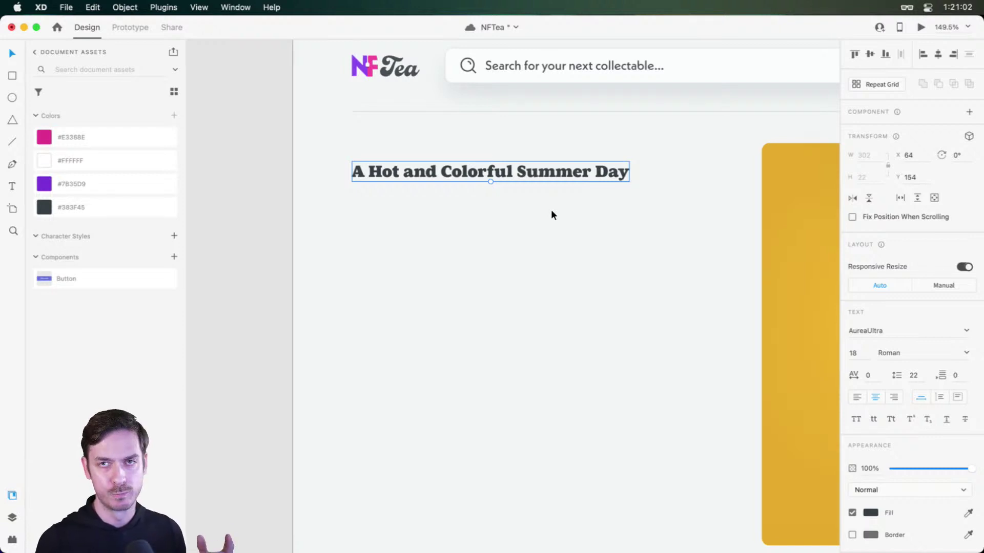
{"action": "key", "text": "super+s"}
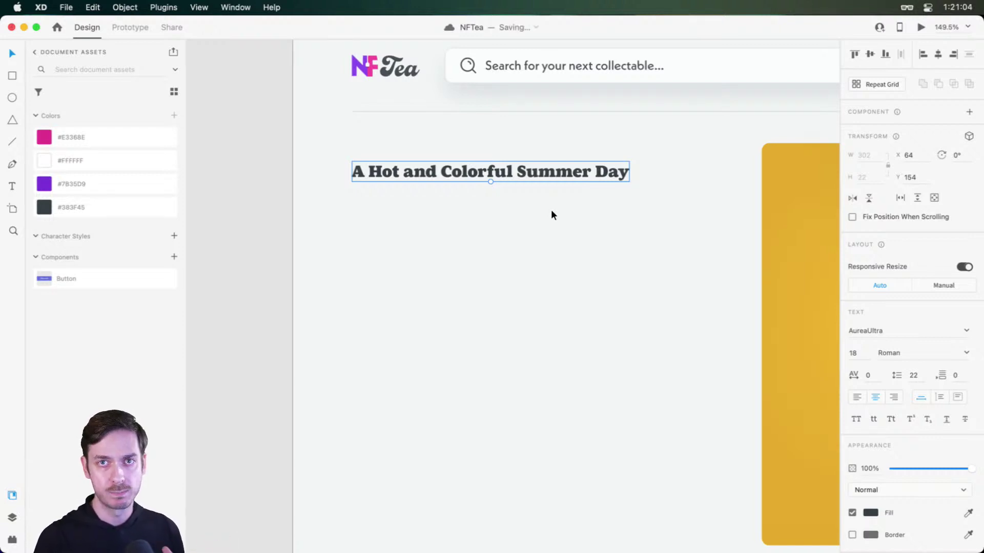
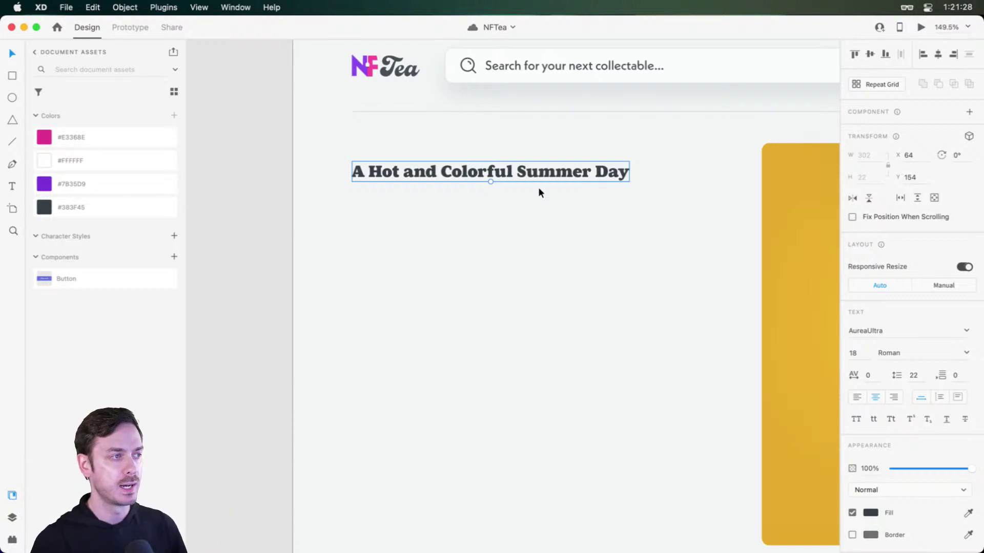
- Left-align the "A Hot and Colorful Summer Day" heading text and set its font size to 36
{"action": "scroll", "coordinate": [507, 172], "scroll_direction": "up", "scroll_amount": 3}
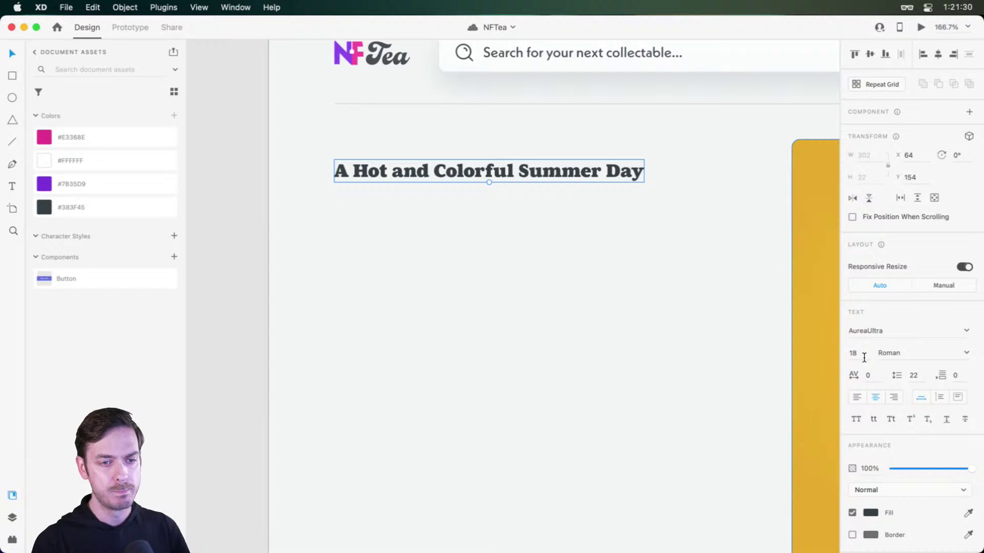
{"action": "left_click", "coordinate": [861, 403]}
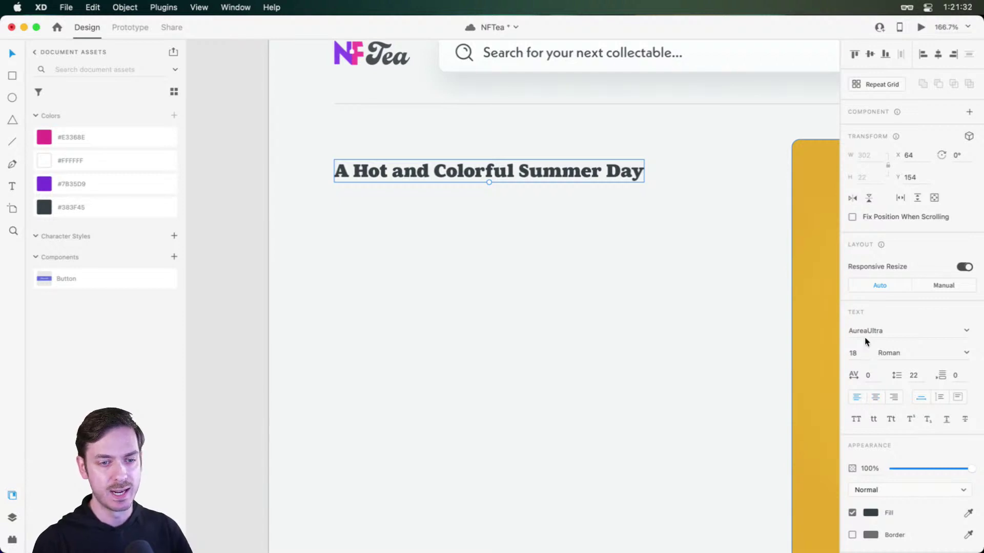
{"action": "left_click", "coordinate": [862, 355]}
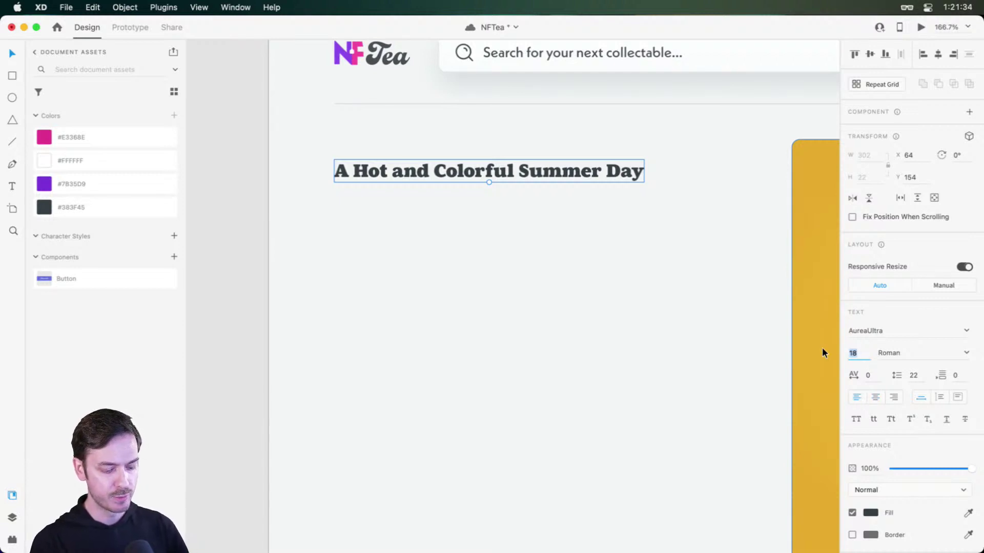
{"action": "type", "text": "36"}
{"action": "key", "text": "Return"}
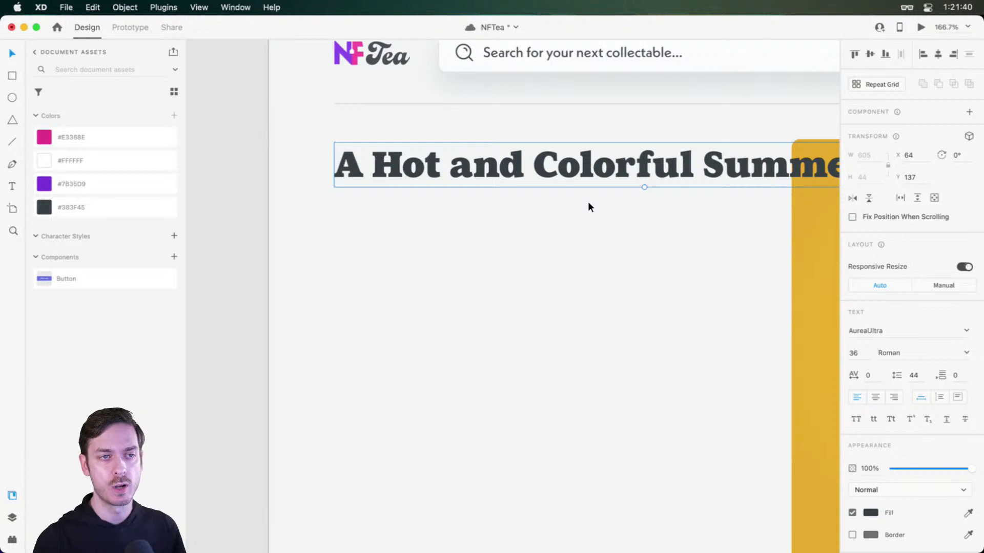
- Switch the heading to Auto Height and narrow its text box to 358 wide so the text wraps onto two lines
{"action": "scroll", "coordinate": [588, 203], "scroll_direction": "down", "scroll_amount": 2}
{"action": "scroll", "coordinate": [572, 215], "scroll_direction": "right", "scroll_amount": 5}
{"action": "scroll", "coordinate": [573, 219], "scroll_direction": "right", "scroll_amount": 2}
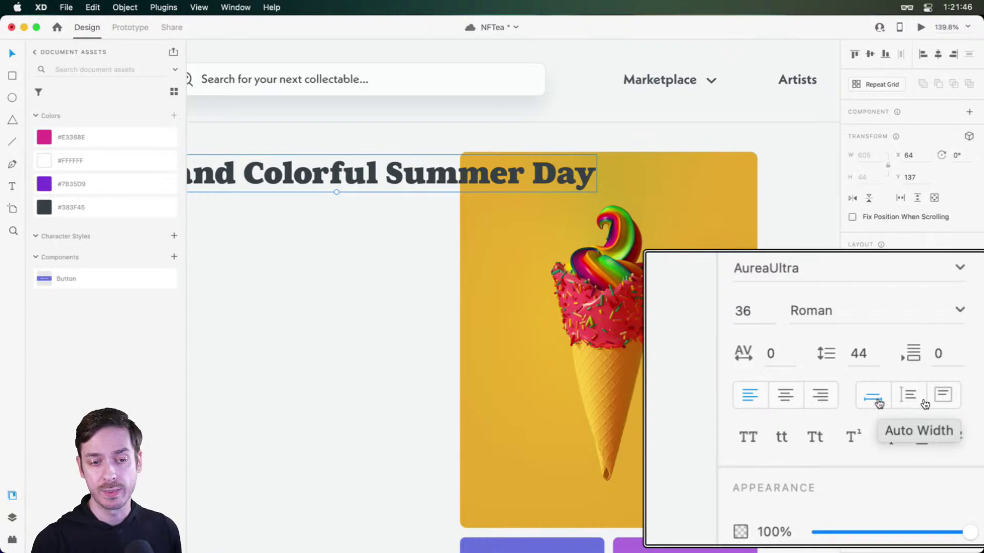
{"action": "left_click", "coordinate": [903, 405]}
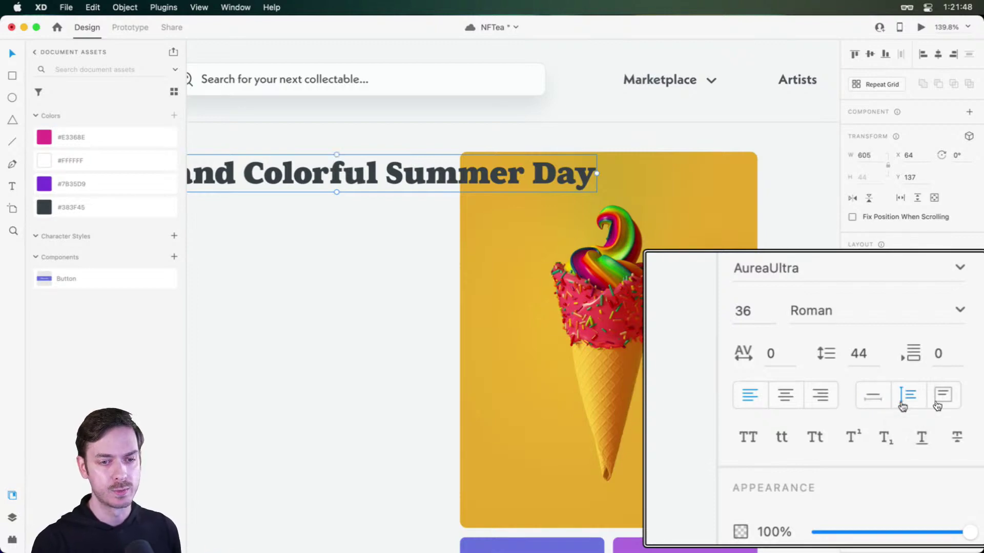
{"action": "scroll", "coordinate": [521, 225], "scroll_direction": "up", "scroll_amount": 1}
{"action": "scroll", "coordinate": [647, 191], "scroll_direction": "left", "scroll_amount": 10}
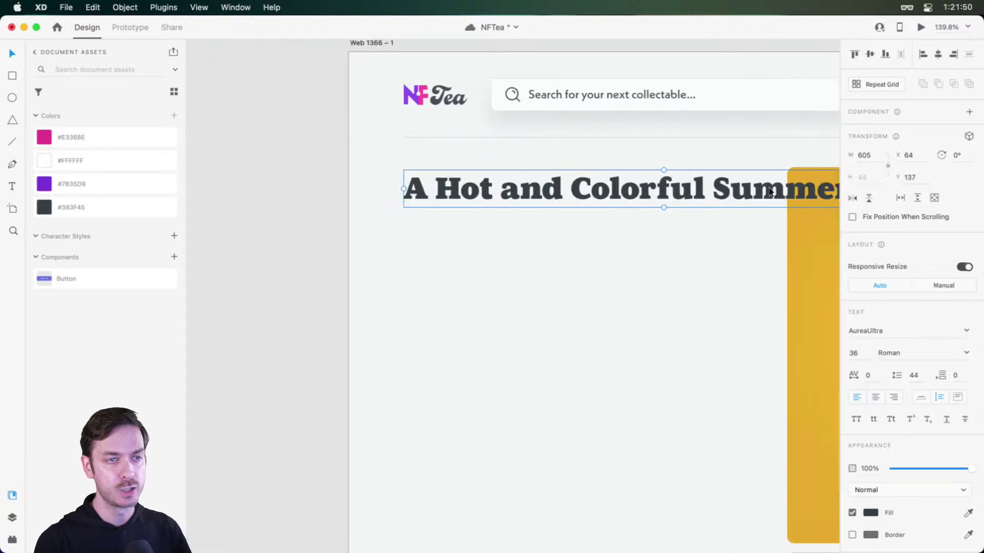
{"action": "scroll", "coordinate": [724, 202], "scroll_direction": "right", "scroll_amount": 9}
{"action": "left_click_drag", "start_coordinate": [630, 189], "coordinate": [416, 188]}
{"action": "scroll", "coordinate": [562, 185], "scroll_direction": "left", "scroll_amount": 8}
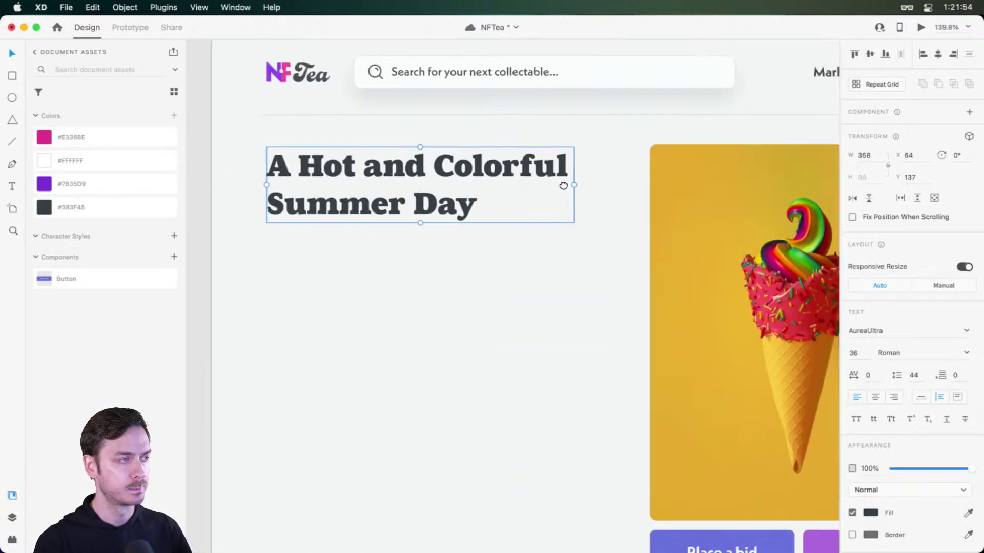
- Change the heading's AureaUltra font style to Italic and deselect it
{"action": "left_click", "coordinate": [967, 354]}
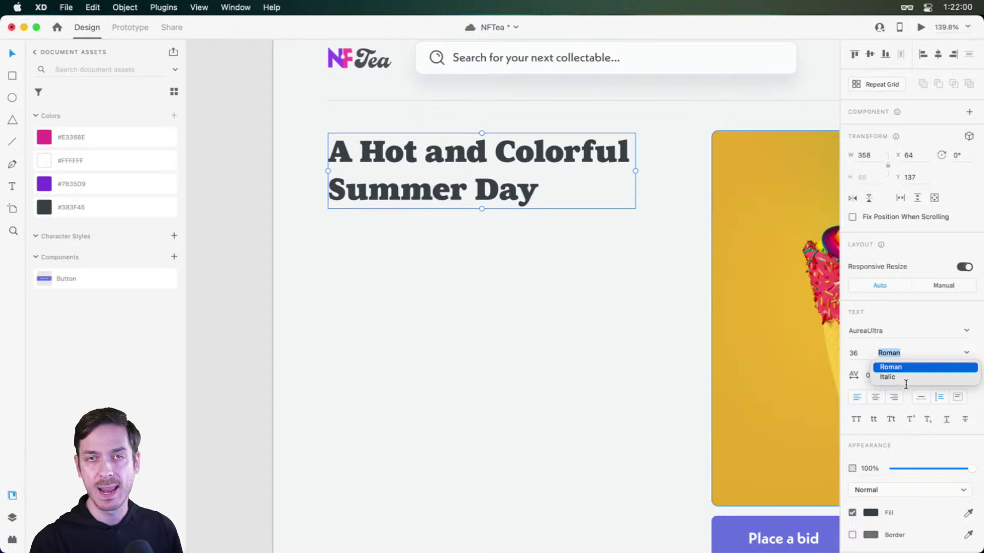
{"action": "left_click", "coordinate": [907, 380]}
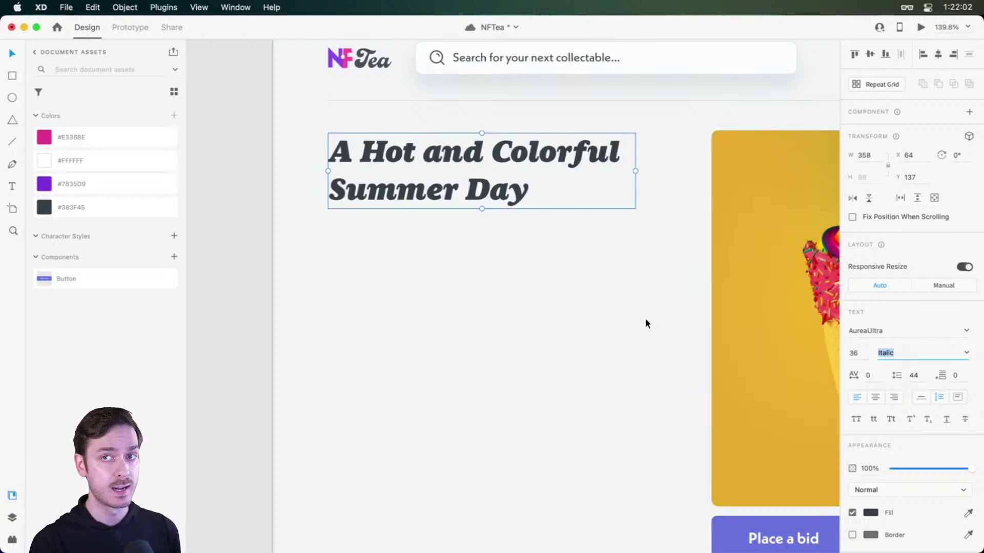
{"action": "left_click", "coordinate": [573, 286]}
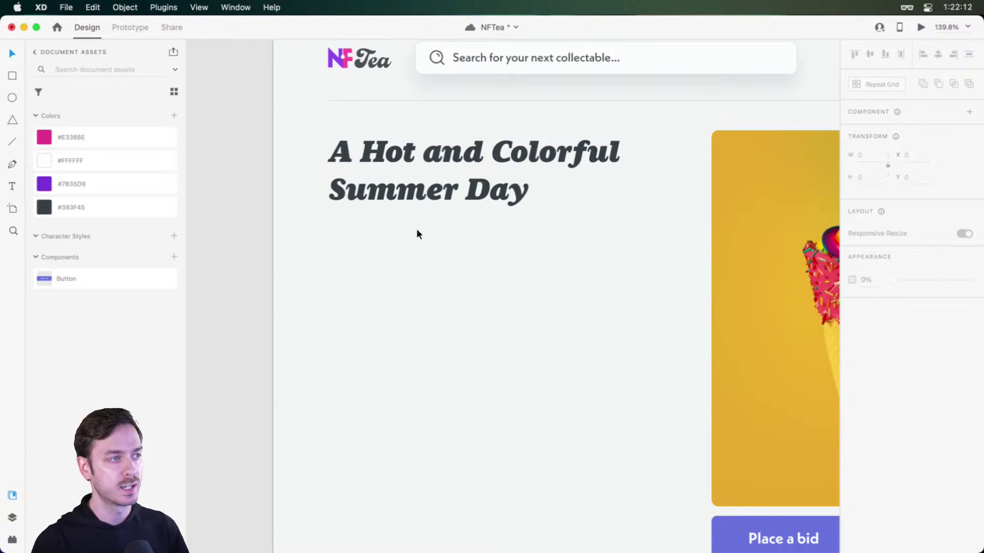
- Move the heading up to Y 134 and check the layout in the desktop preview
{"action": "left_click", "coordinate": [397, 143]}
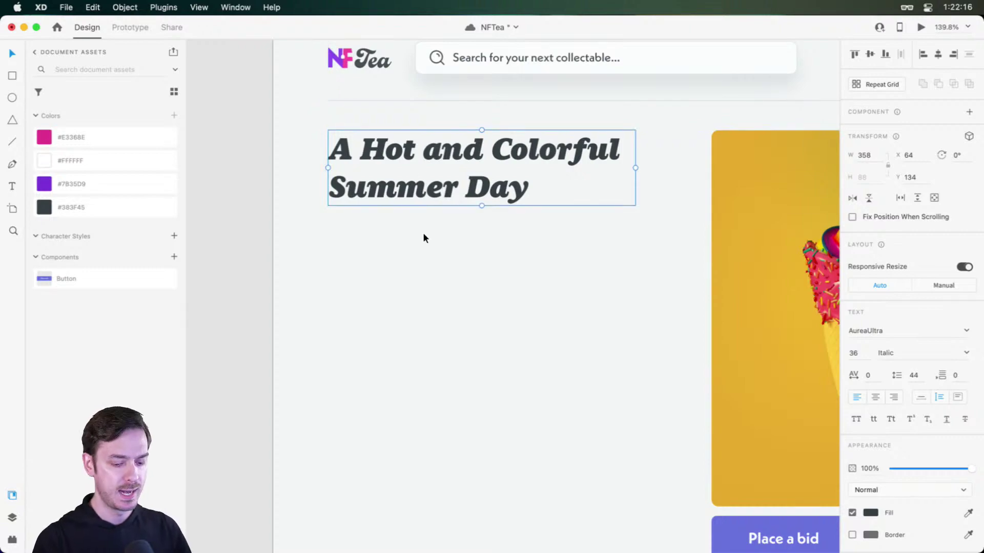
{"action": "key", "text": "super+Return"}
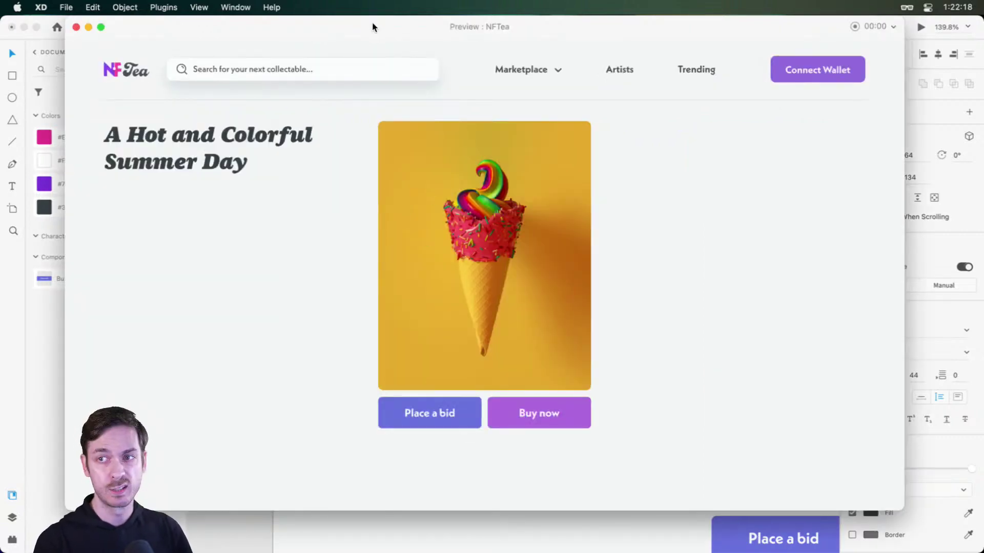
{"action": "key", "text": "super+w"}
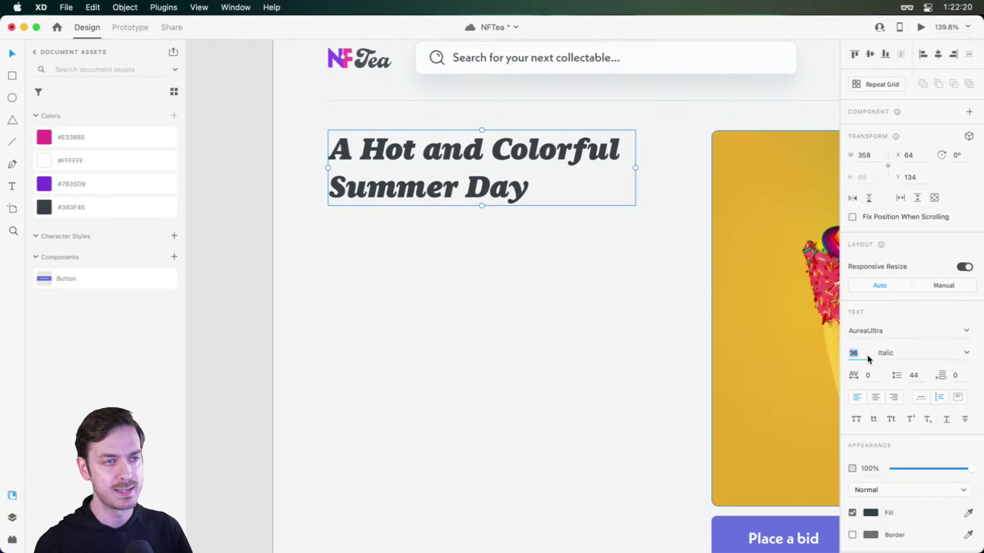
- Reduce the heading's font size to 34 and check the result in the desktop preview
{"action": "key", "text": "Down"}
{"action": "key", "text": "Down"}
{"action": "key", "text": "super+Return"}
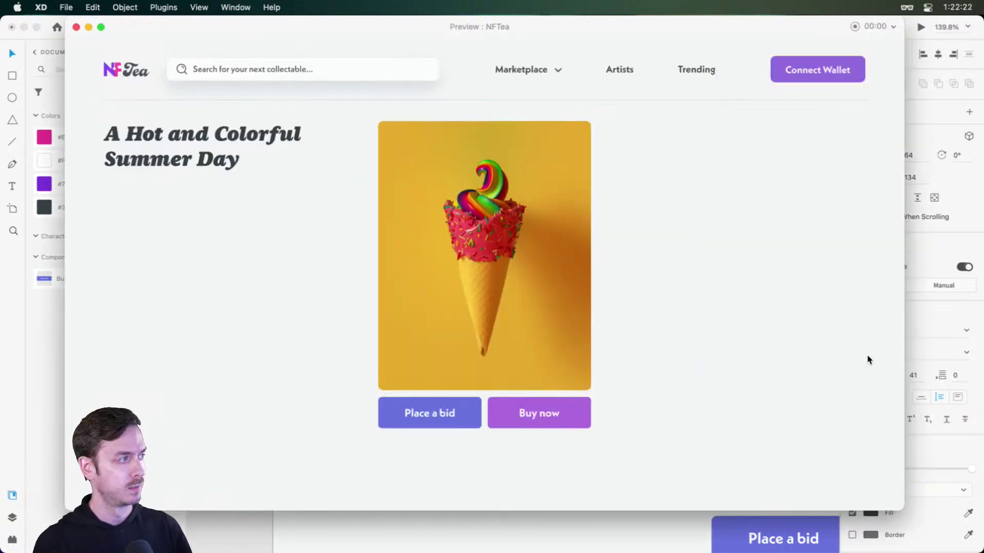
{"action": "key", "text": "super+w"}
{"action": "scroll", "coordinate": [315, 180], "scroll_direction": "up", "scroll_amount": 1}
{"action": "scroll", "coordinate": [349, 225], "scroll_direction": "left", "scroll_amount": 1}
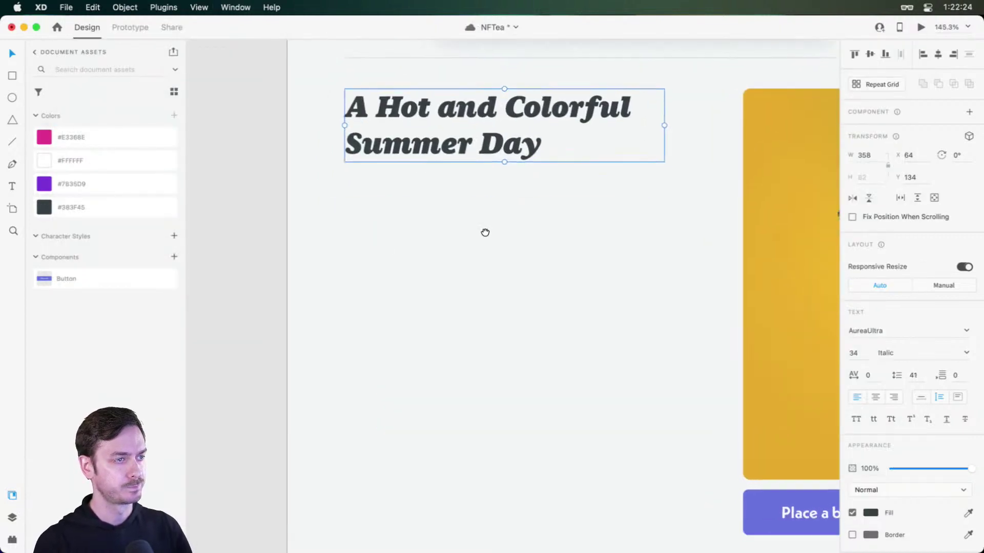
- Deselect the heading and save the document
{"action": "left_click", "coordinate": [374, 166]}
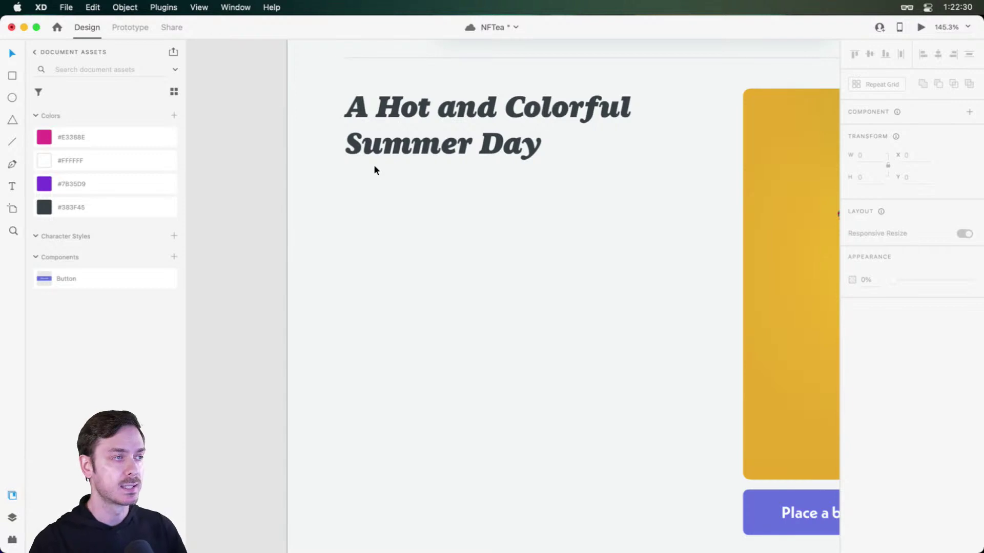
{"action": "scroll", "coordinate": [375, 169], "scroll_direction": "up", "scroll_amount": 3}
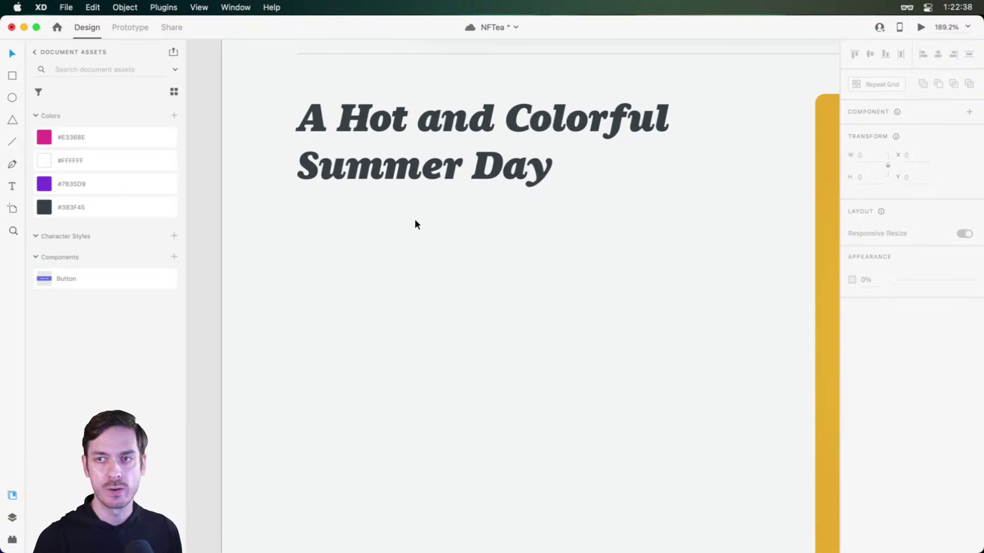
{"action": "key", "text": "super+s"}
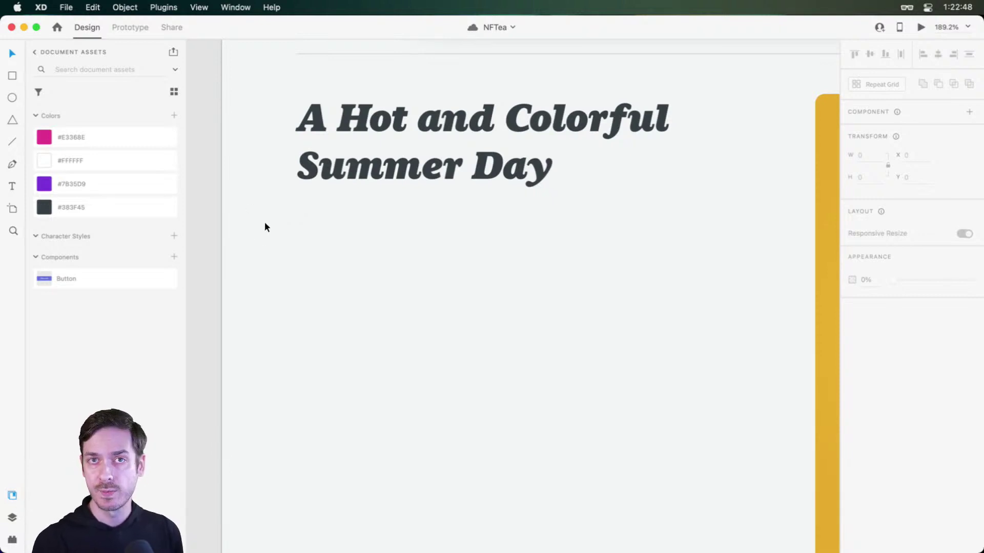
- Search for "star" in the Icons 4 Design plugin and look through the available icons
{"action": "left_click", "coordinate": [12, 541]}
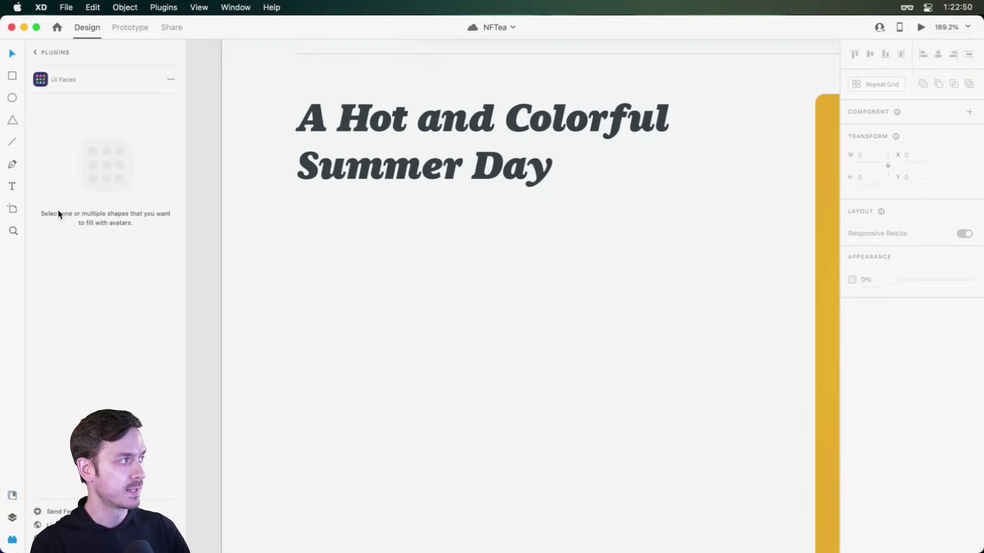
{"action": "left_click", "coordinate": [35, 54]}
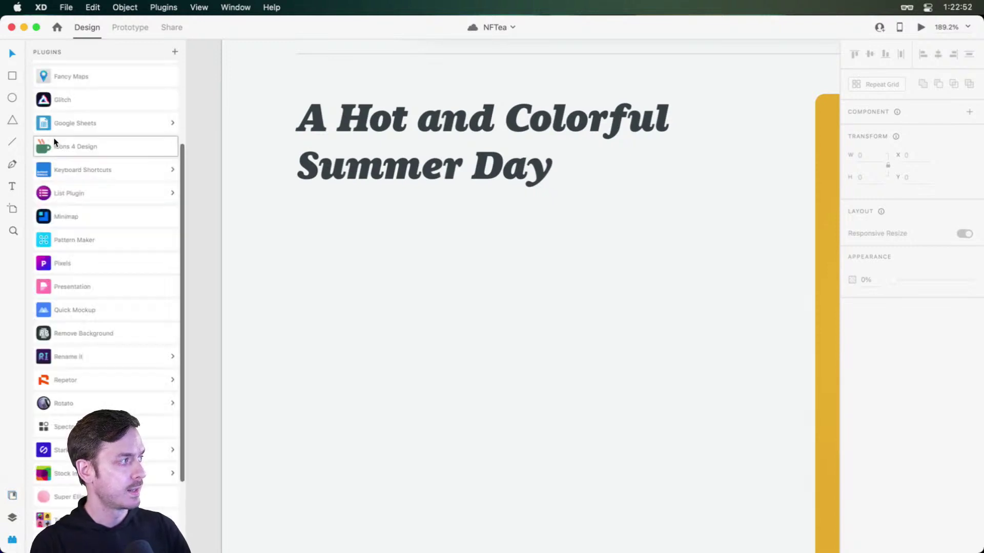
{"action": "left_click", "coordinate": [124, 147]}
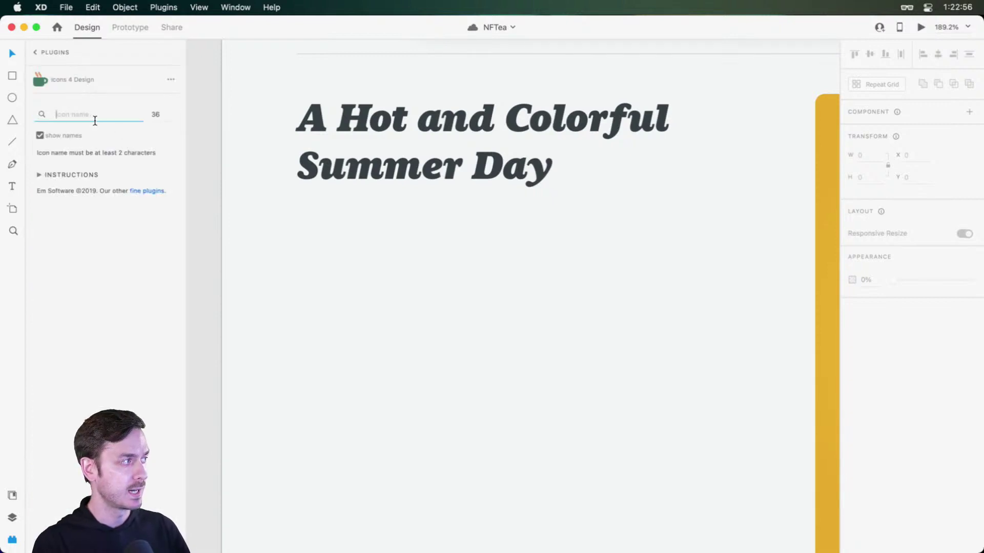
{"action": "type", "text": "star"}
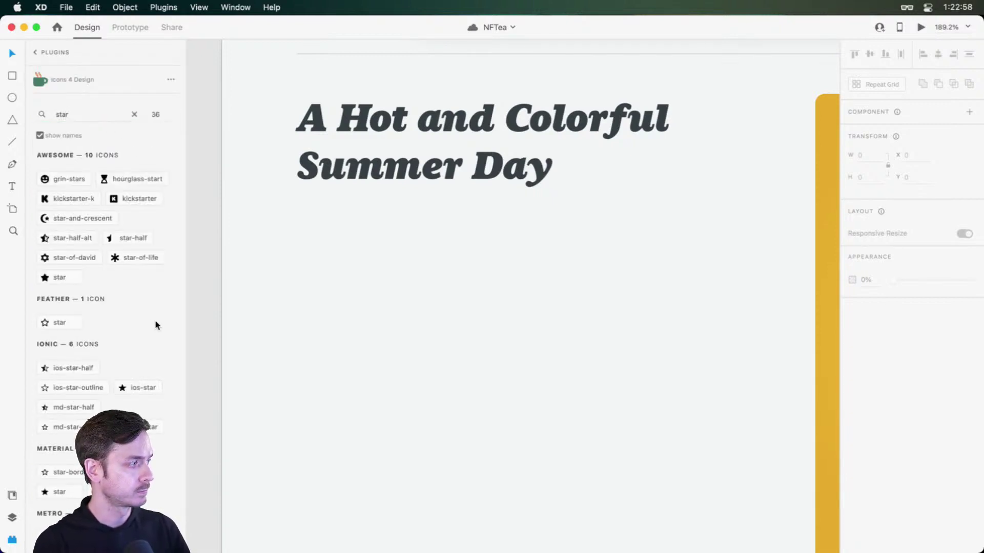
{"action": "scroll", "coordinate": [156, 325], "scroll_direction": "down", "scroll_amount": 6}
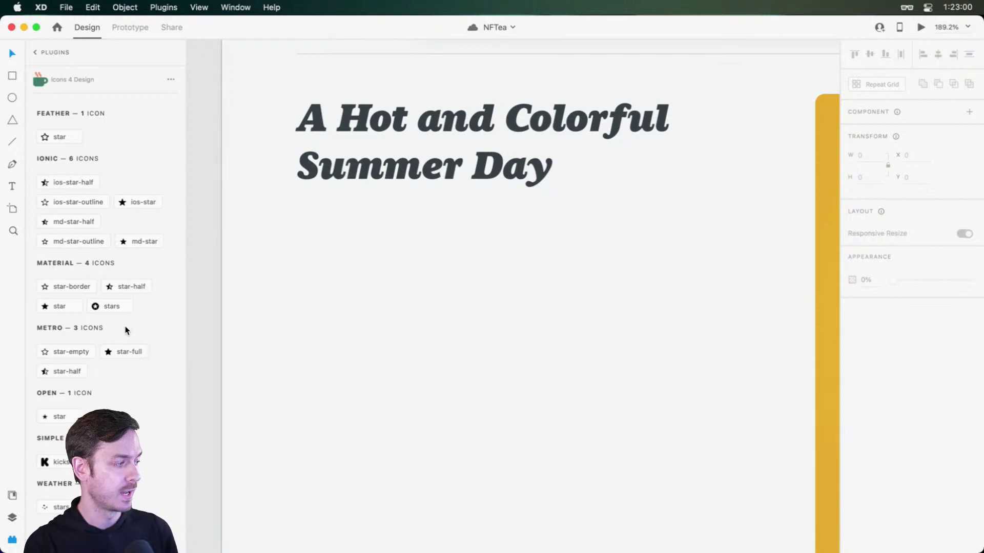
{"action": "scroll", "coordinate": [125, 330], "scroll_direction": "down", "scroll_amount": 1}
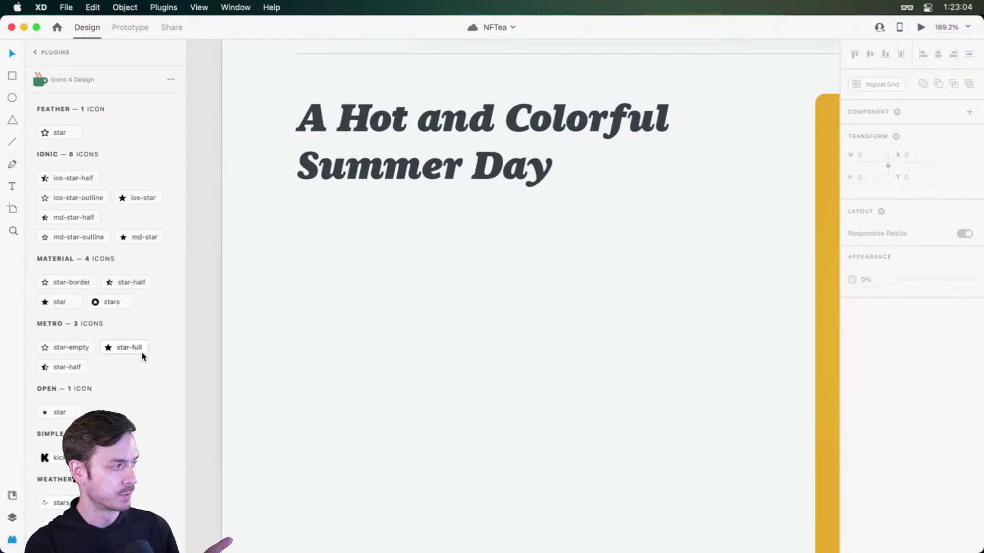
{"action": "scroll", "coordinate": [141, 352], "scroll_direction": "up", "scroll_amount": 3}
{"action": "scroll", "coordinate": [359, 254], "scroll_direction": "up", "scroll_amount": 6}
{"action": "scroll", "coordinate": [407, 257], "scroll_direction": "down", "scroll_amount": 4}
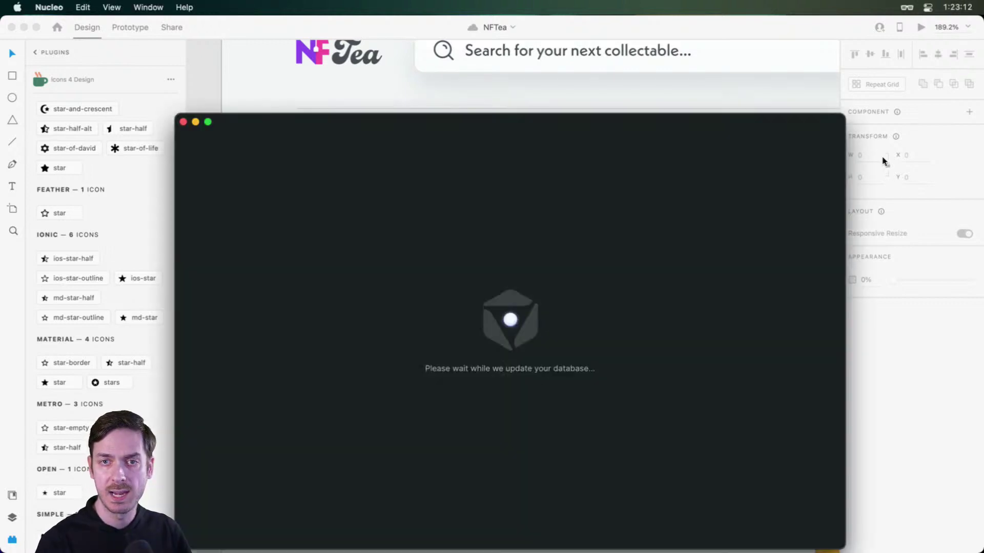
- Switch to the Nucleo app, choose the Font Awesome 6 icon set and begin an icon search
{"action": "left_click_drag", "start_coordinate": [678, 118], "coordinate": [681, 60]}
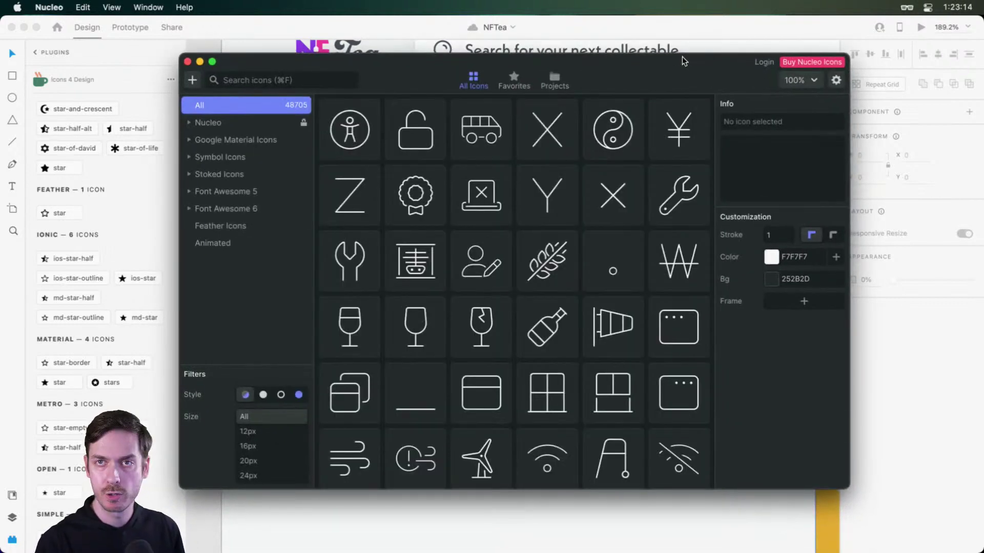
{"action": "left_click", "coordinate": [242, 210]}
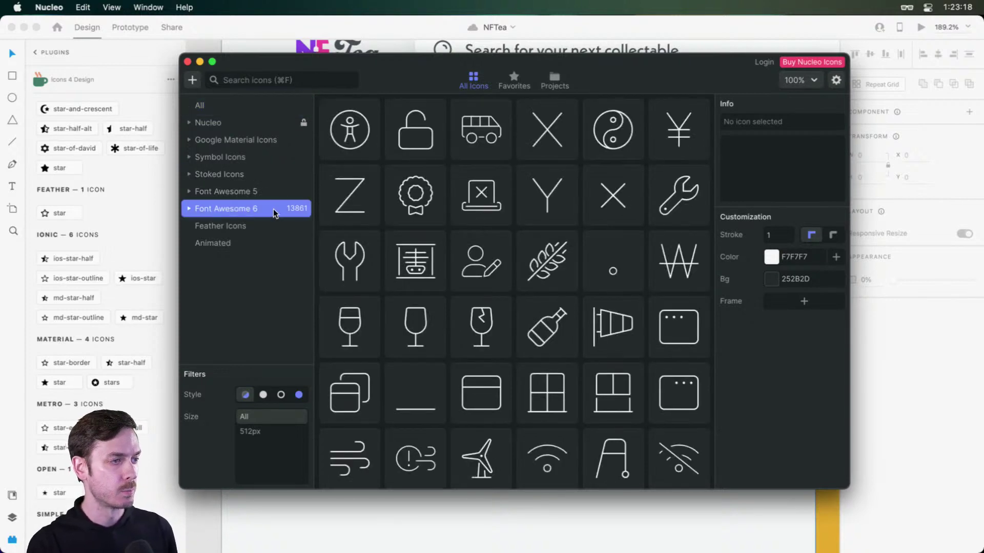
{"action": "left_click", "coordinate": [264, 90]}
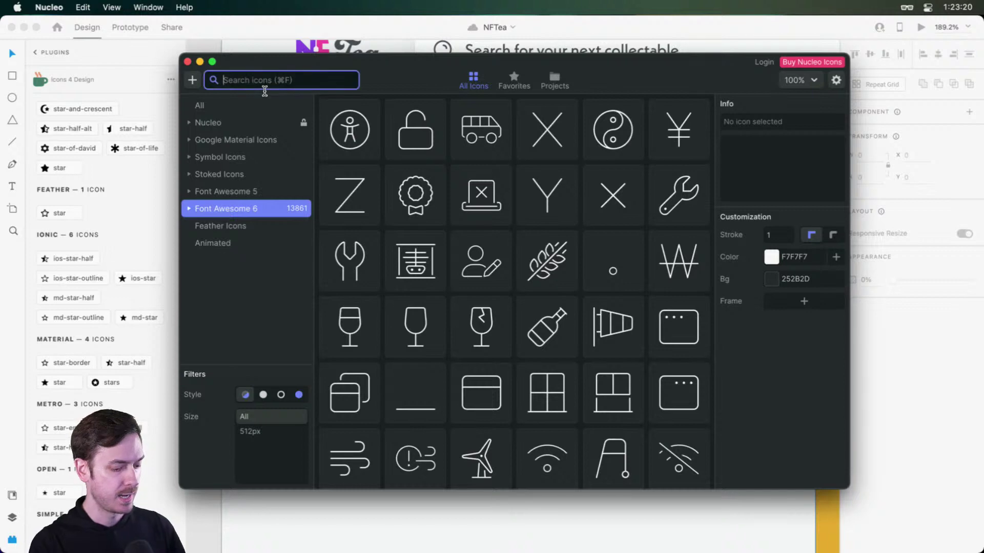
- Find the solid "stars" icon in Font Awesome 6 and paste it into the NFTea design in Adobe XD
{"action": "type", "text": "stars"}
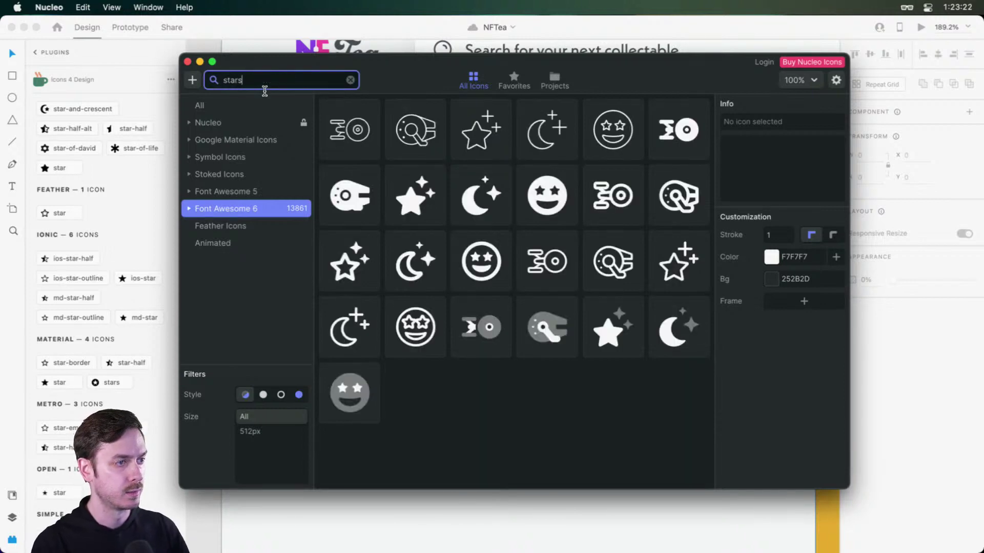
{"action": "left_click", "coordinate": [413, 204]}
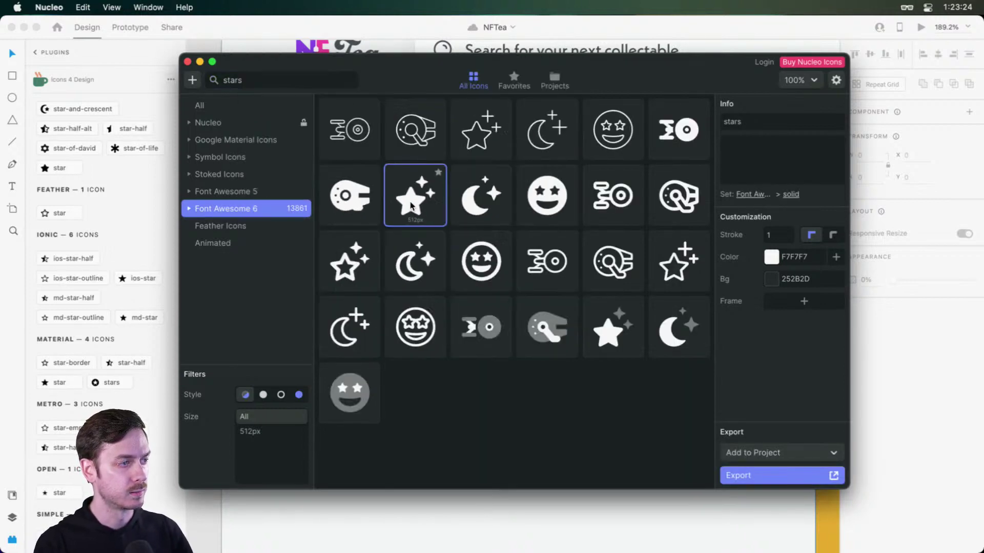
{"action": "key", "text": "super+Tab"}
{"action": "key", "text": "super+v"}
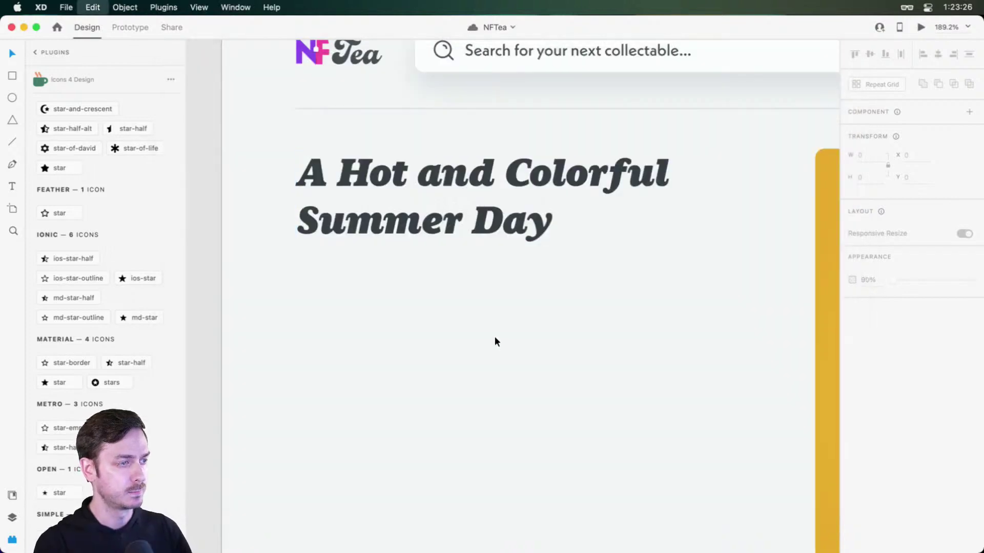
{"action": "key", "text": "super+z"}
{"action": "key", "text": "super+Tab"}
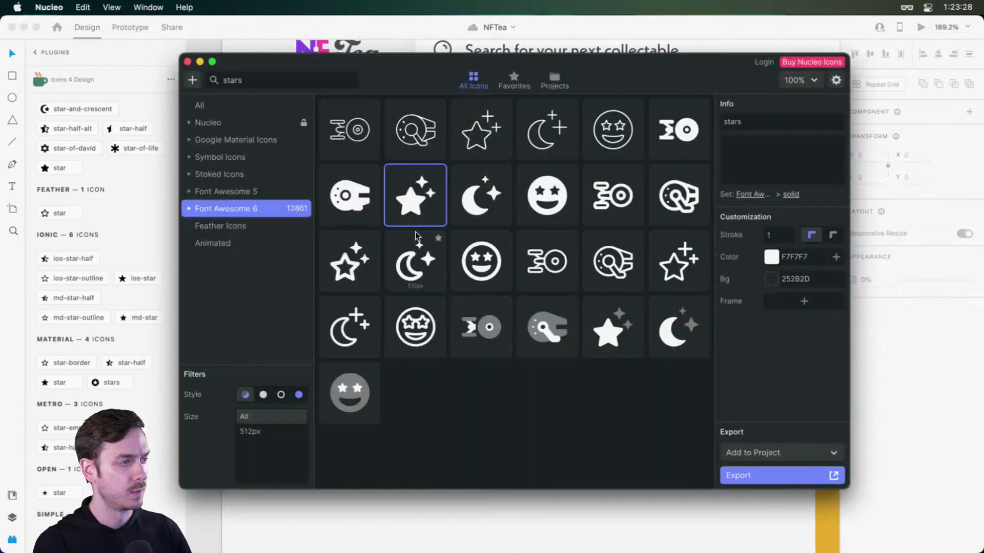
{"action": "key", "text": "super+Tab"}
{"action": "key", "text": "super+v"}
{"action": "scroll", "coordinate": [714, 144], "scroll_direction": "down", "scroll_amount": 5}
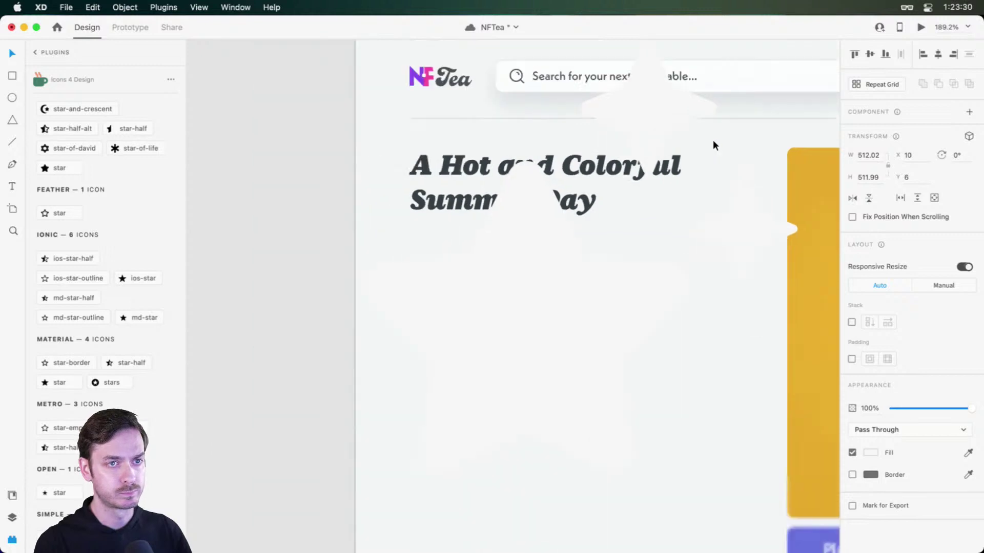
- Scale the stars icon down to about 33 px and place it below the heading, aligned with its left edge at X 64
{"action": "left_click_drag", "start_coordinate": [790, 51], "coordinate": [630, 209]}
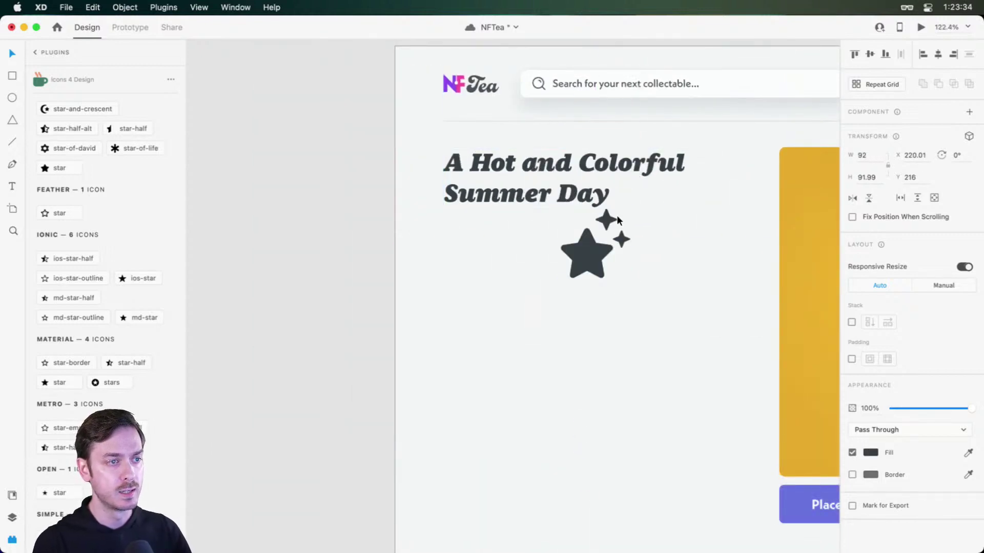
{"action": "left_click_drag", "start_coordinate": [594, 253], "coordinate": [486, 267]}
{"action": "scroll", "coordinate": [490, 262], "scroll_direction": "up", "scroll_amount": 5}
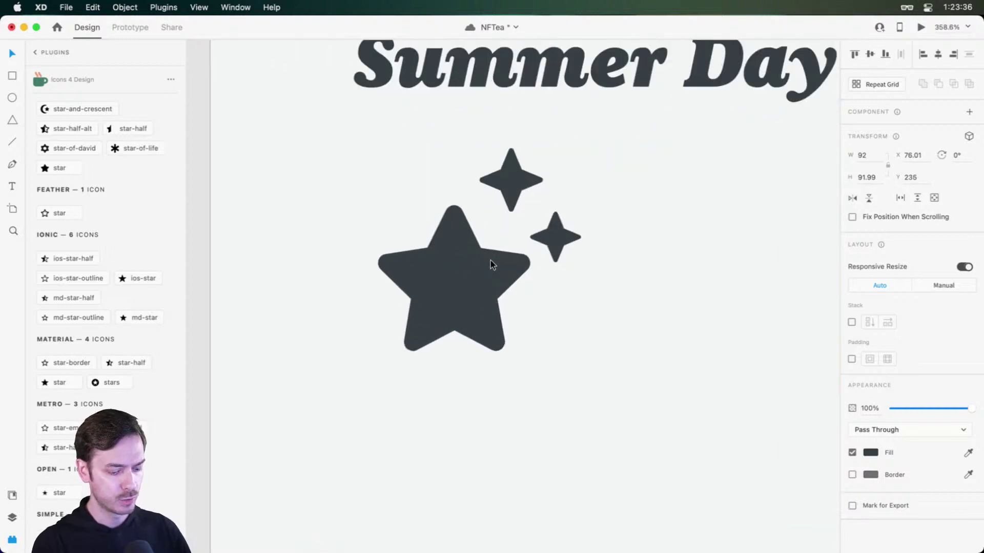
{"action": "key", "text": "super+y"}
{"action": "left_click_drag", "start_coordinate": [581, 151], "coordinate": [513, 205]}
{"action": "scroll", "coordinate": [487, 281], "scroll_direction": "down", "scroll_amount": 3}
{"action": "left_click_drag", "start_coordinate": [487, 281], "coordinate": [433, 228]}
{"action": "key", "text": "super+y"}
{"action": "key", "text": "super+y"}
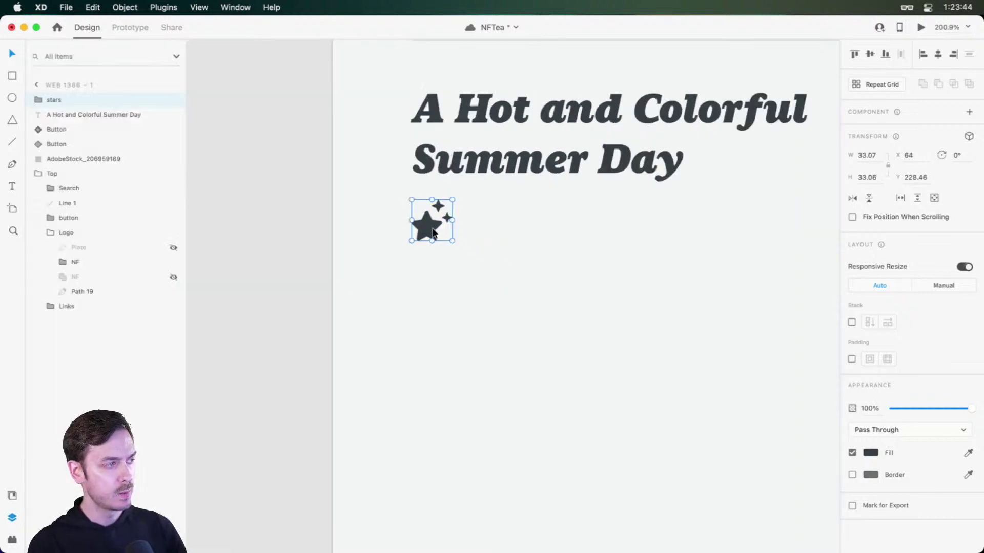
- Add the fill colors of the "Place a bid" and "Buy now" buttons to the document assets
{"action": "key", "text": "super+shift+y"}
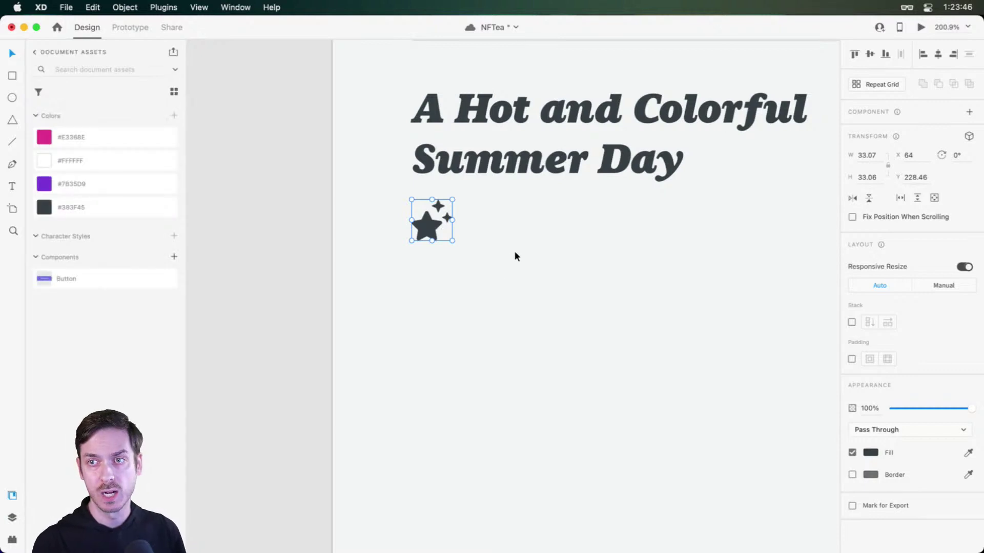
{"action": "scroll", "coordinate": [541, 241], "scroll_direction": "right", "scroll_amount": 5}
{"action": "scroll", "coordinate": [536, 238], "scroll_direction": "down", "scroll_amount": 5}
{"action": "scroll", "coordinate": [553, 307], "scroll_direction": "right", "scroll_amount": 4}
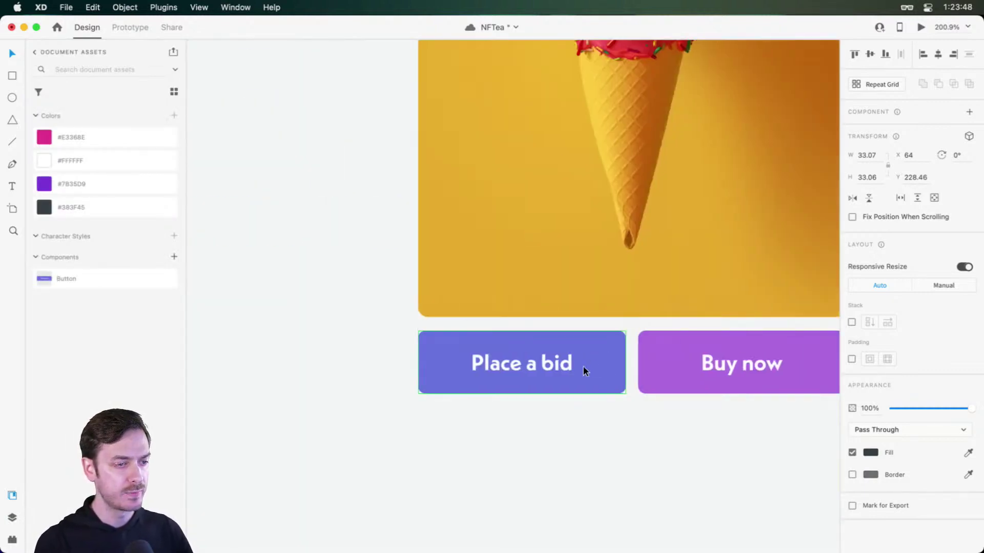
{"action": "left_click", "coordinate": [608, 355]}
{"action": "left_click", "coordinate": [711, 340], "text": "shift"}
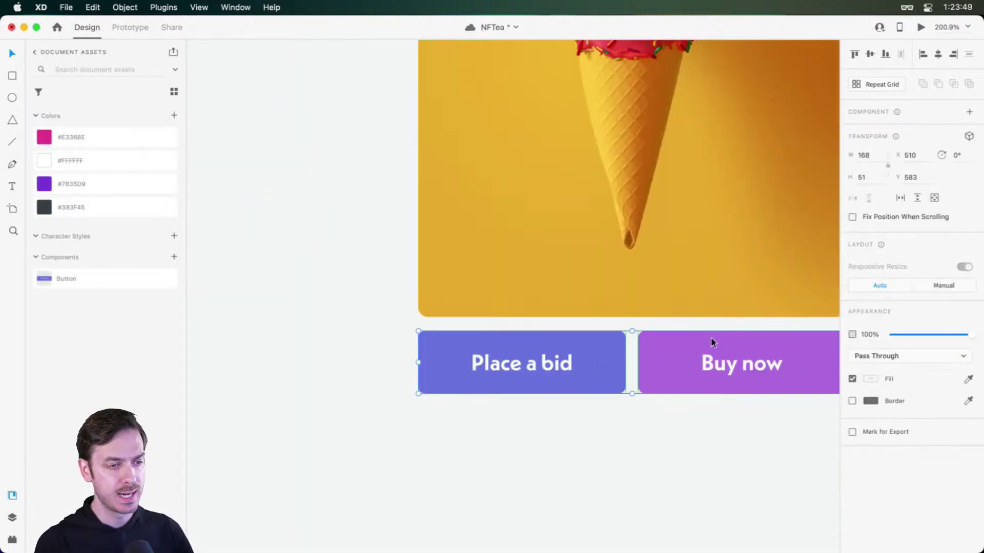
{"action": "left_click", "coordinate": [174, 115]}
- Fill the stars icon with #6A73E0, nudge it up 1 px and check the page in the preview
{"action": "scroll", "coordinate": [389, 204], "scroll_direction": "left", "scroll_amount": 10}
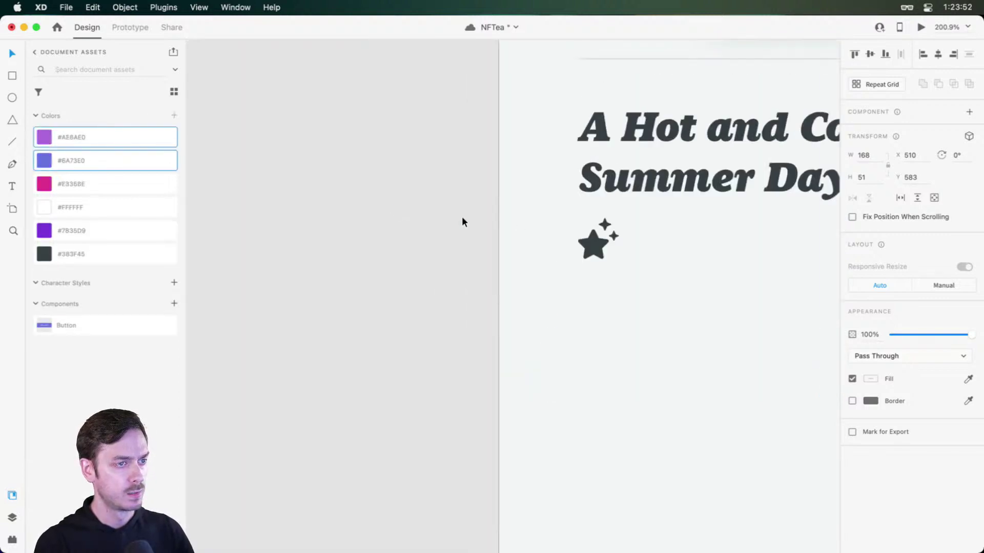
{"action": "scroll", "coordinate": [462, 220], "scroll_direction": "right", "scroll_amount": 3}
{"action": "left_click", "coordinate": [475, 241]}
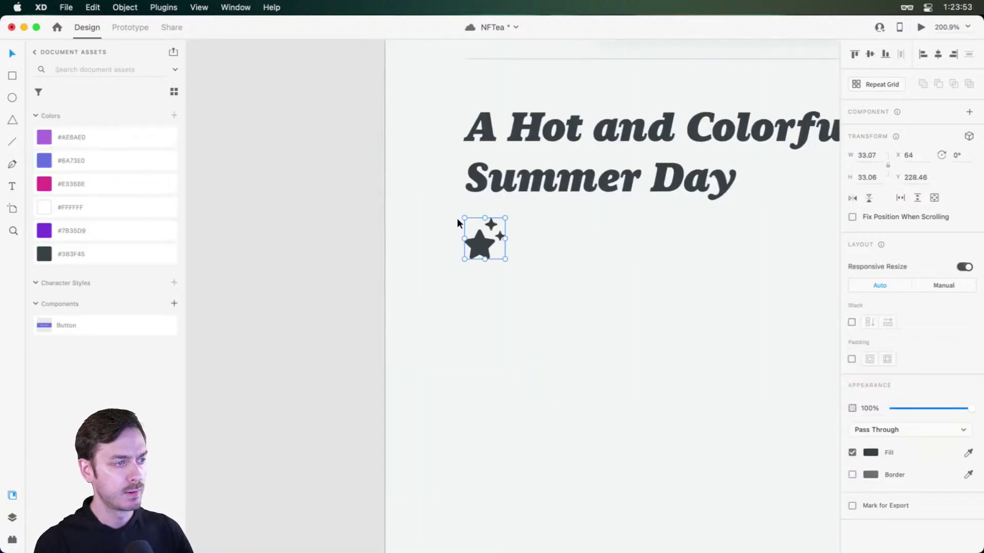
{"action": "left_click", "coordinate": [121, 164]}
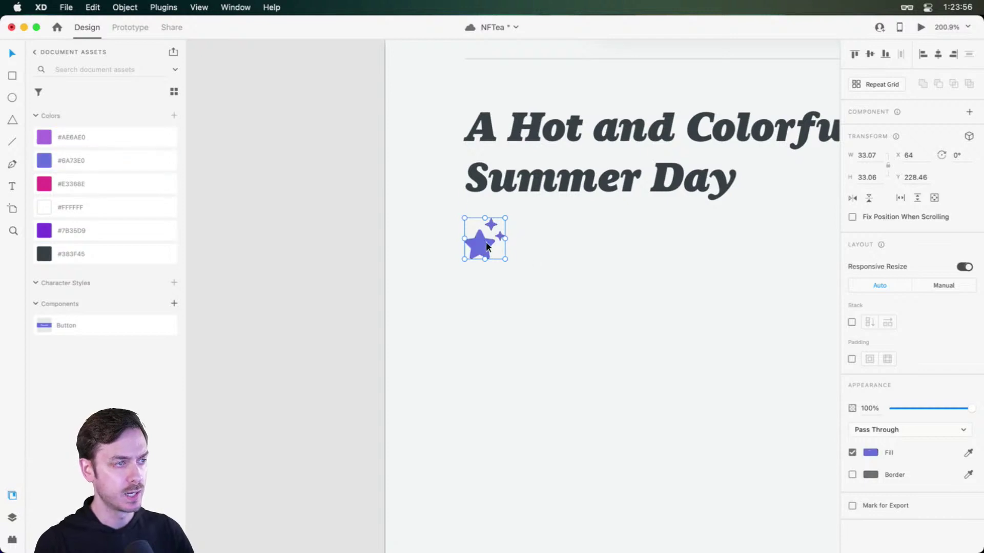
{"action": "left_click_drag", "start_coordinate": [487, 245], "coordinate": [487, 244]}
{"action": "key", "text": "super+Return"}
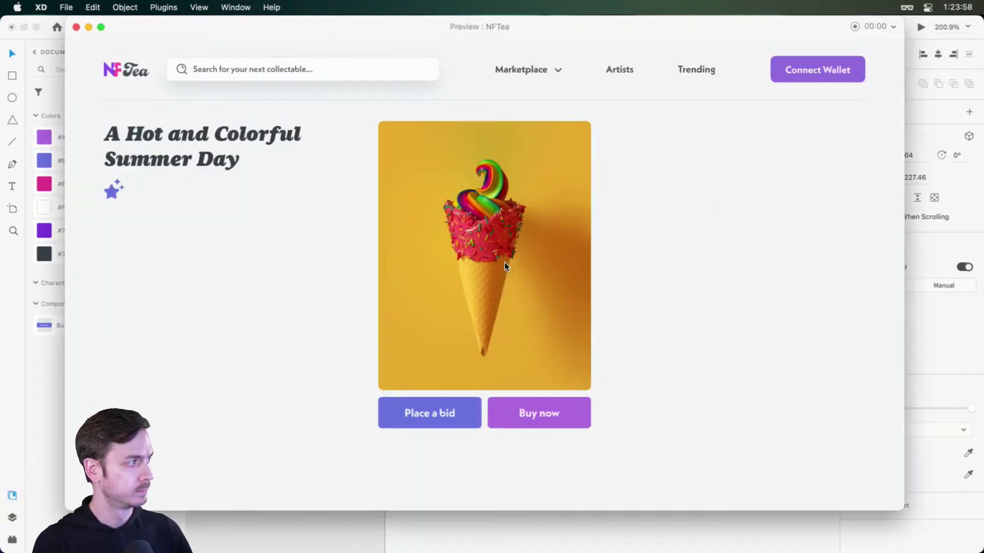
{"action": "key", "text": "super+w"}
- Add the text "First Edition" beside the stars icon
{"action": "scroll", "coordinate": [508, 256], "scroll_direction": "up", "scroll_amount": 5}
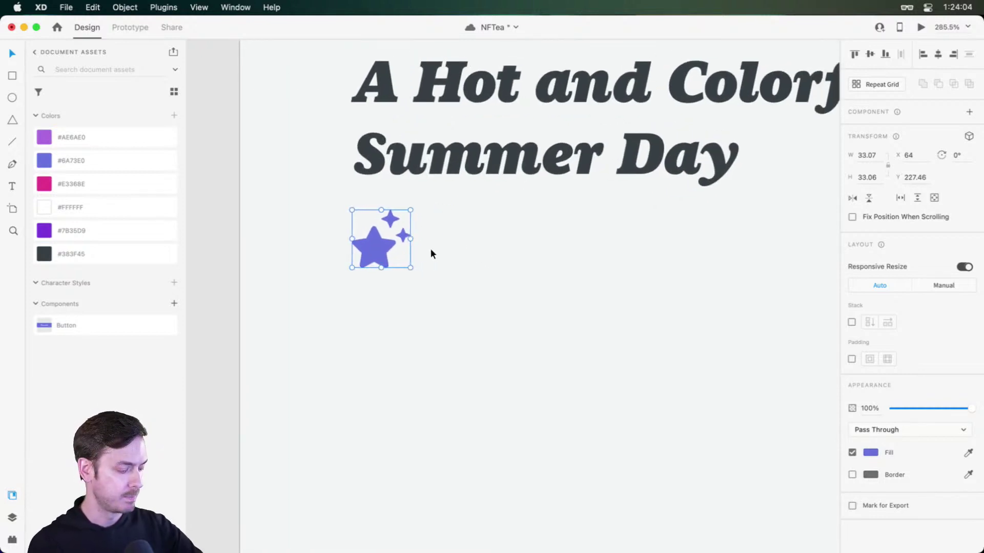
{"action": "scroll", "coordinate": [430, 253], "scroll_direction": "right", "scroll_amount": 1}
{"action": "key", "text": "t"}
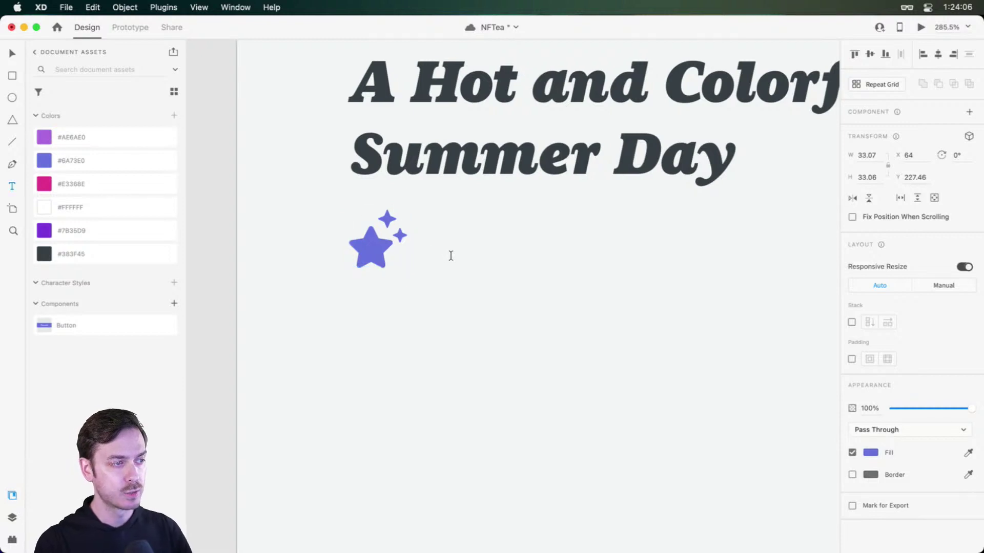
{"action": "left_click", "coordinate": [451, 256]}
{"action": "type", "text": "First"}
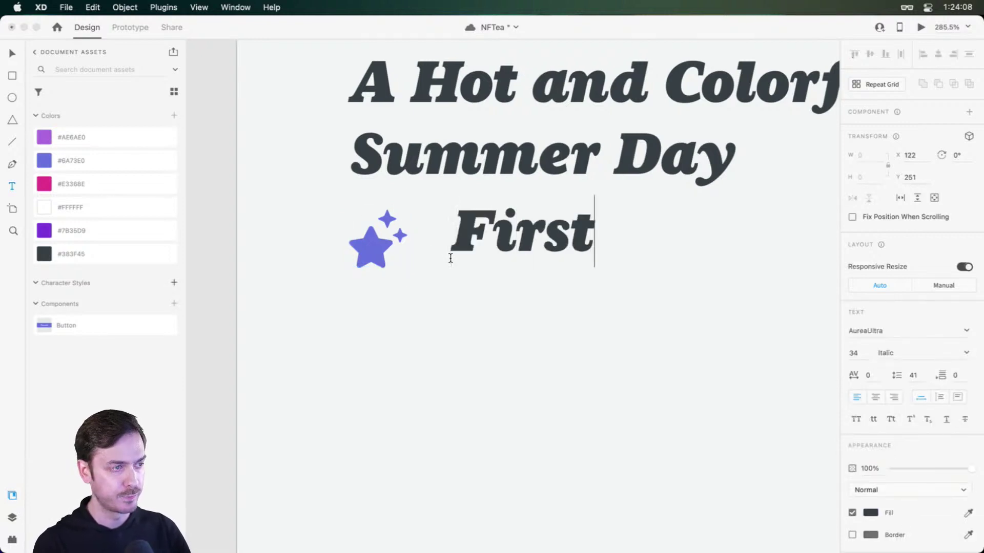
{"action": "type", "text": " Edicatio"}
{"action": "key", "text": "BackSpace"}
{"action": "key", "text": "BackSpace"}
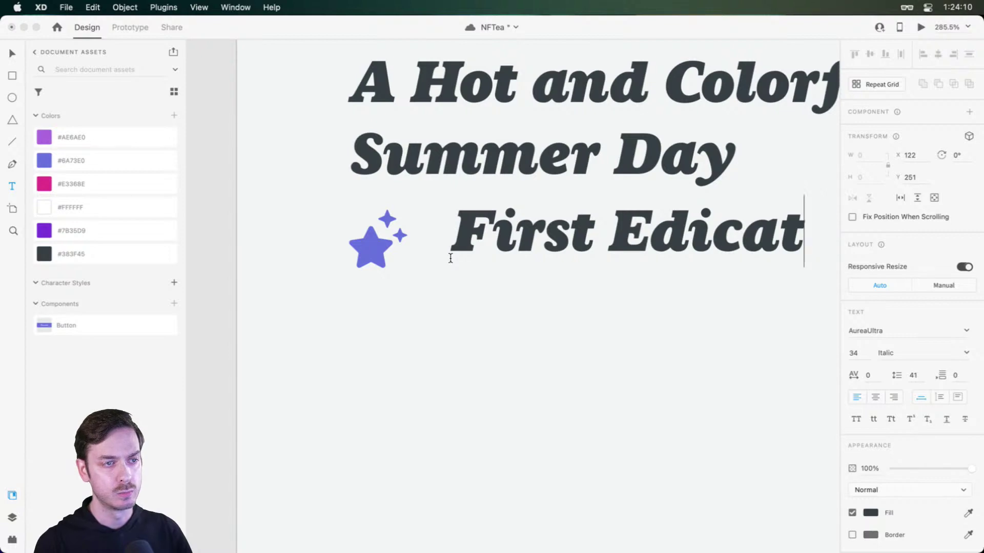
{"action": "key", "text": "BackSpace"}
{"action": "key", "text": "BackSpace"}
{"action": "key", "text": "BackSpace"}
{"action": "key", "text": "BackSpace"}
{"action": "type", "text": "ition"}
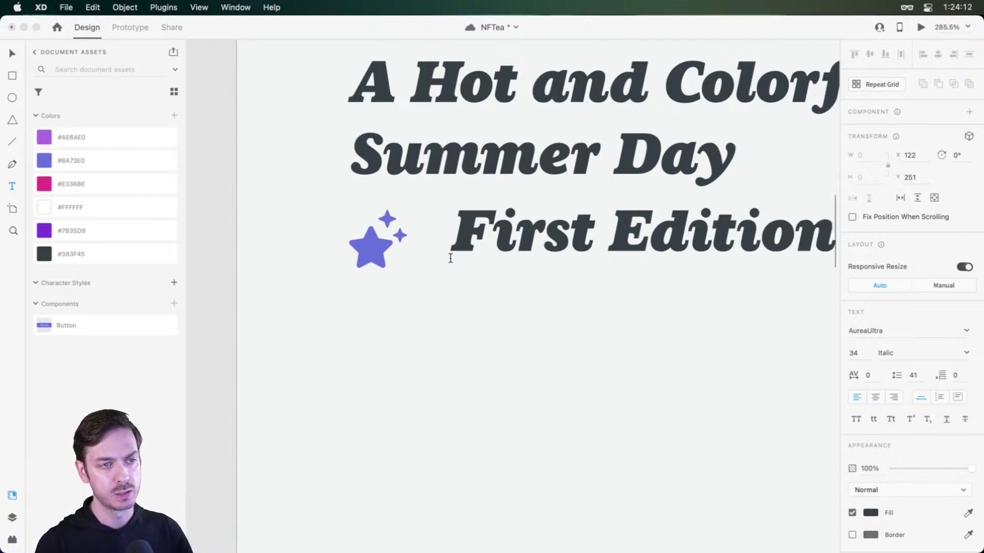
{"action": "key", "text": "Escape"}
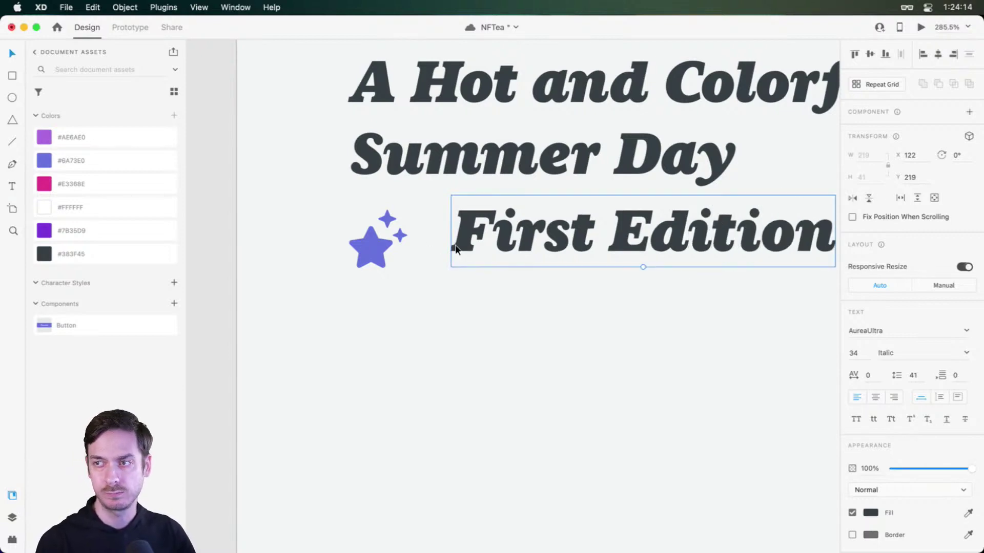
- Reduce the "First Edition" text to size 18, place it next to the stars icon and check the preview
{"action": "left_click_drag", "start_coordinate": [619, 222], "coordinate": [594, 243]}
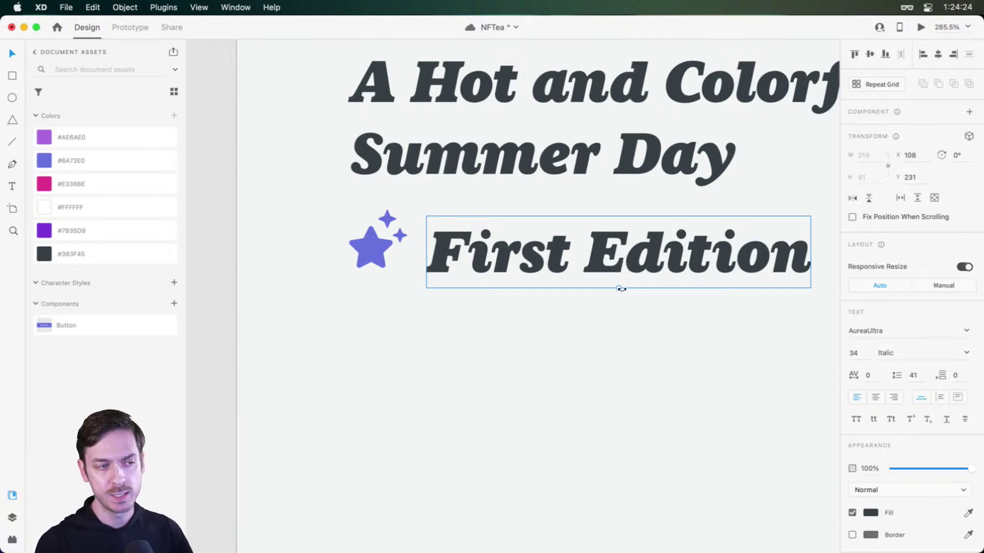
{"action": "left_click_drag", "start_coordinate": [619, 290], "coordinate": [548, 252]}
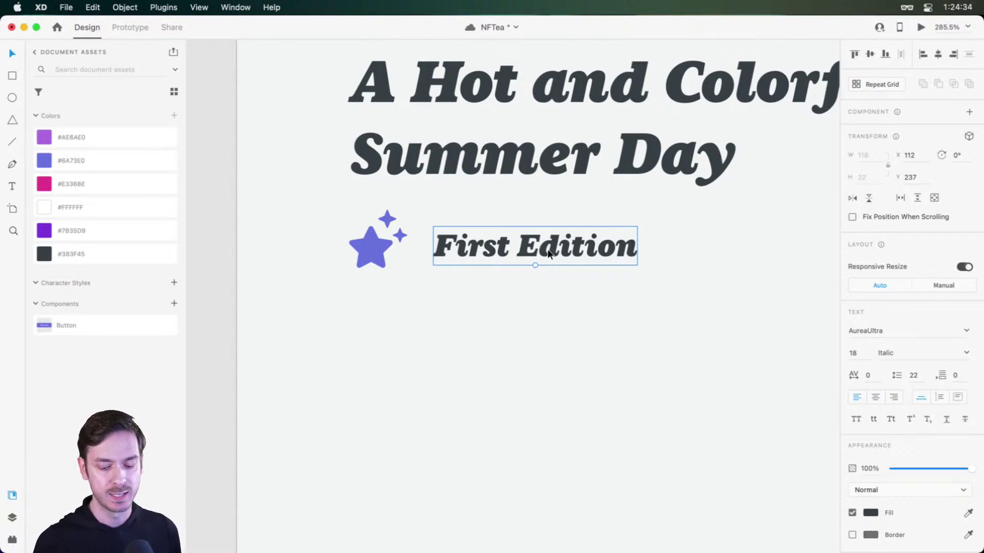
{"action": "key", "text": "super+Return"}
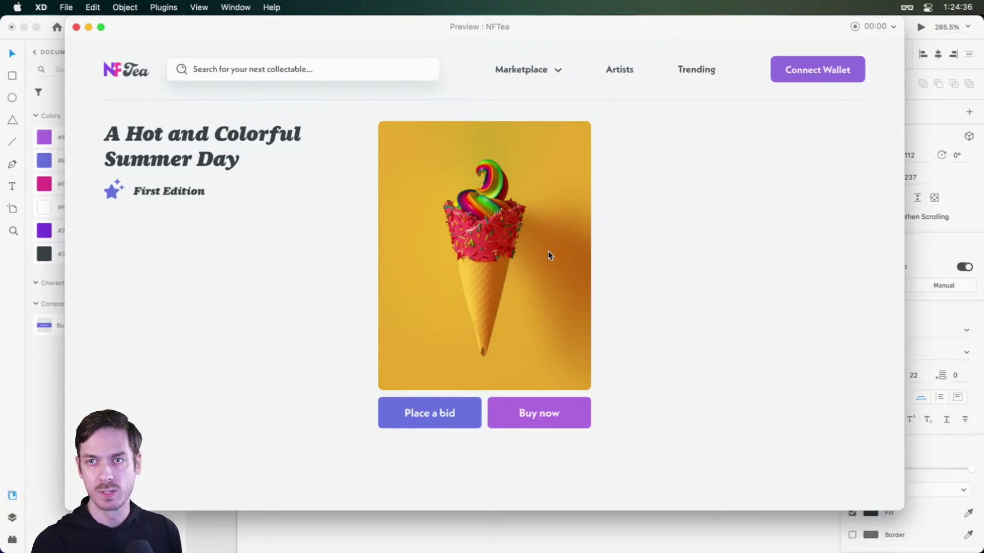
{"action": "key", "text": "super+w"}
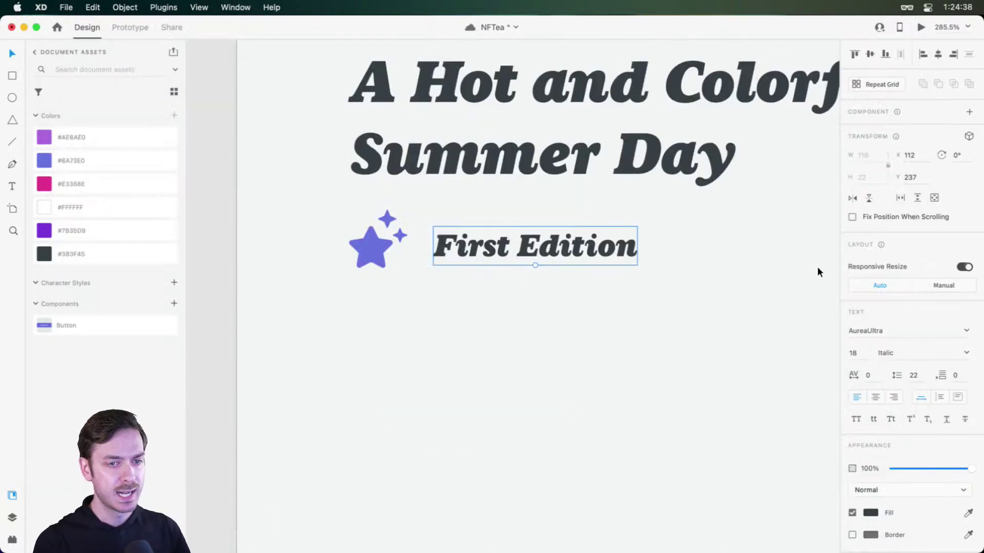
- Set the "First Edition" text's font to Neue Kabel with the ExtraBold weight
{"action": "left_click", "coordinate": [888, 337]}
{"action": "type", "text": "Neue Kabel"}
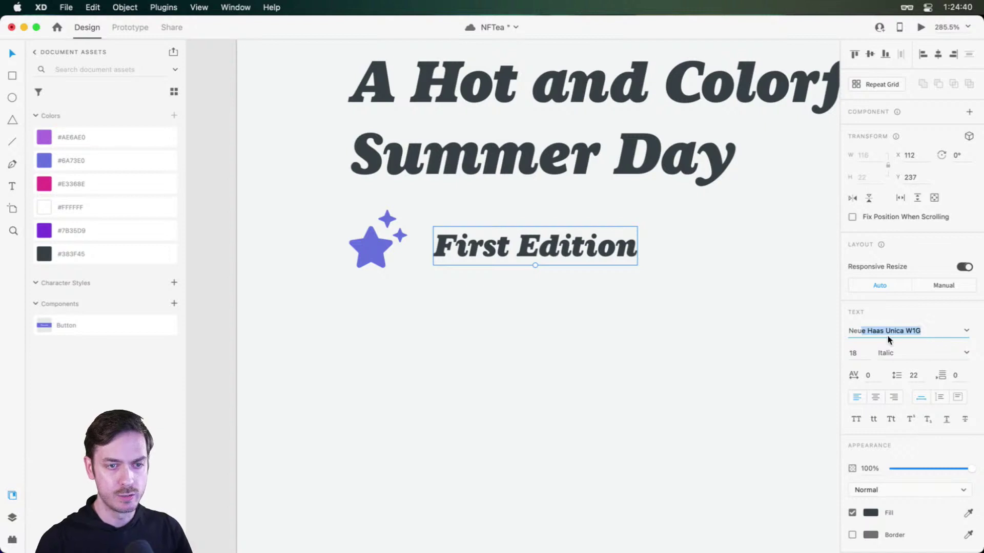
{"action": "key", "text": "Return"}
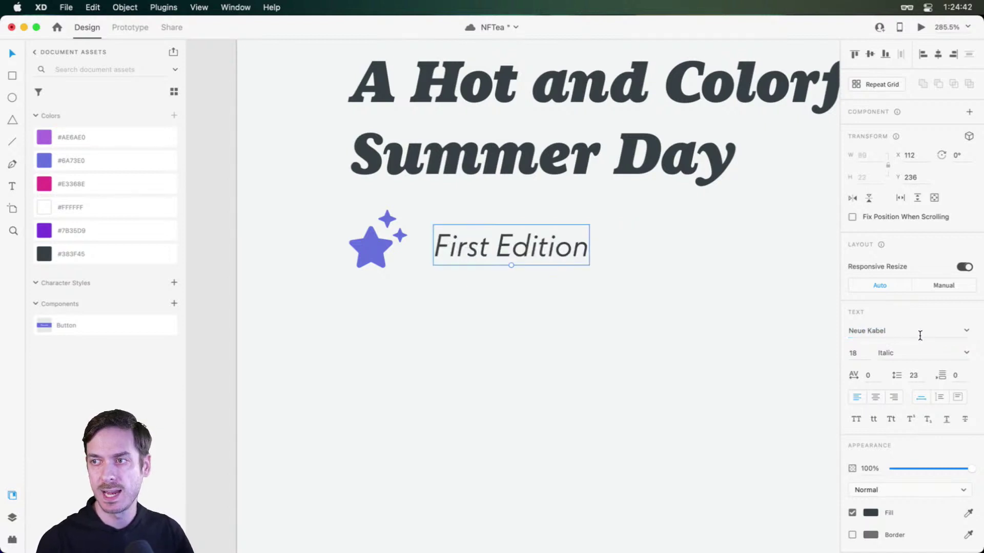
{"action": "left_click", "coordinate": [966, 353]}
{"action": "left_click", "coordinate": [967, 353]}
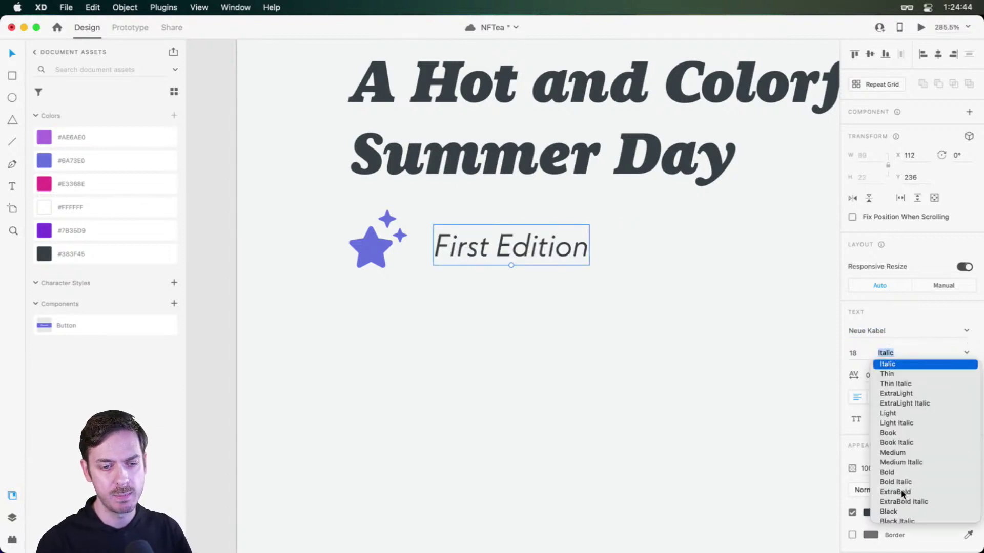
{"action": "left_click", "coordinate": [896, 492]}
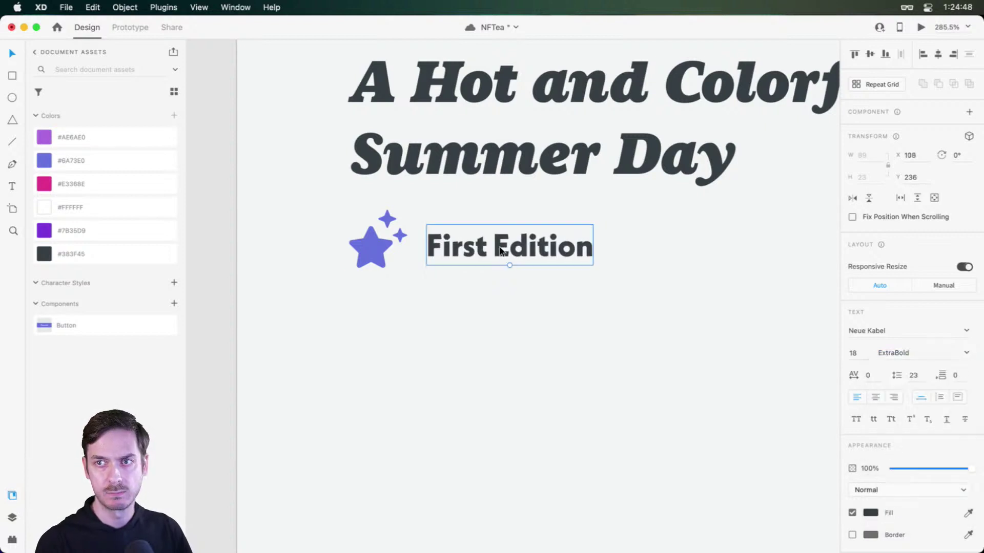
- Scale the stars icon to about 25 px and reposition the "First Edition" label beside it at X 99, Y 238, checking the preview
{"action": "mouse_move", "coordinate": [500, 251]}
{"action": "left_mouse_down"}
{"action": "mouse_move", "coordinate": [496, 264]}
{"action": "mouse_move", "coordinate": [452, 259]}
{"action": "mouse_move", "coordinate": [505, 255]}
{"action": "left_mouse_up"}
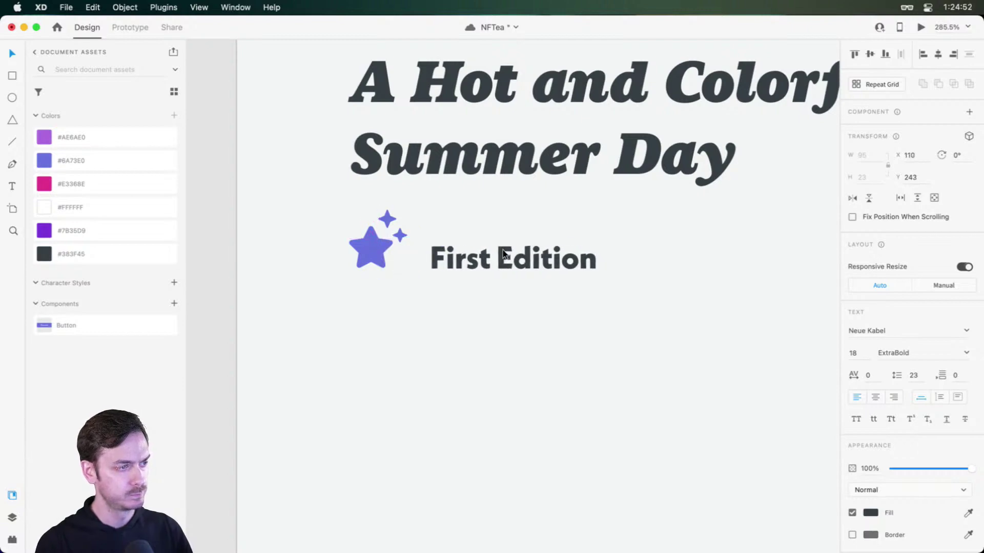
{"action": "key", "text": "super+Return"}
{"action": "key", "text": "super+w"}
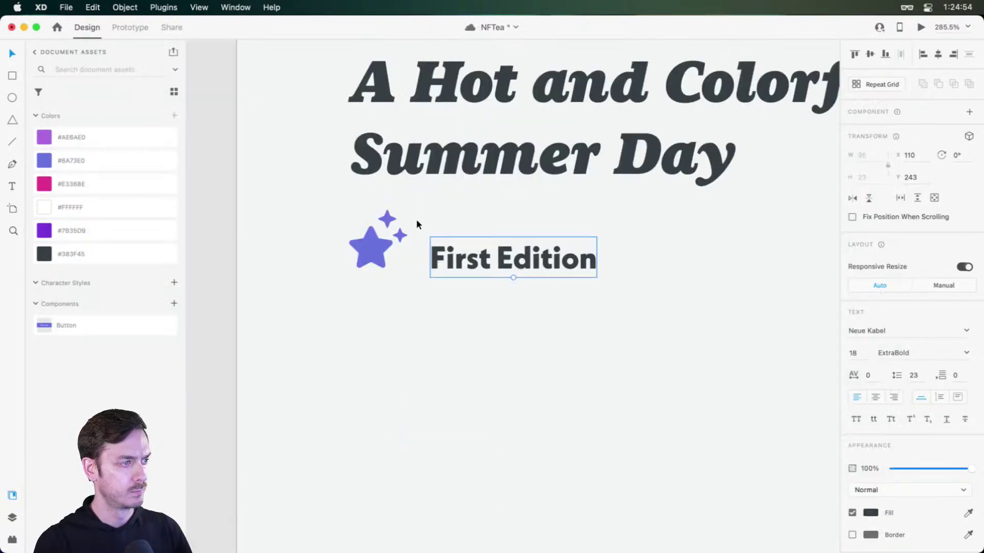
{"action": "left_click", "coordinate": [400, 228]}
{"action": "left_click_drag", "start_coordinate": [403, 218], "coordinate": [393, 226]}
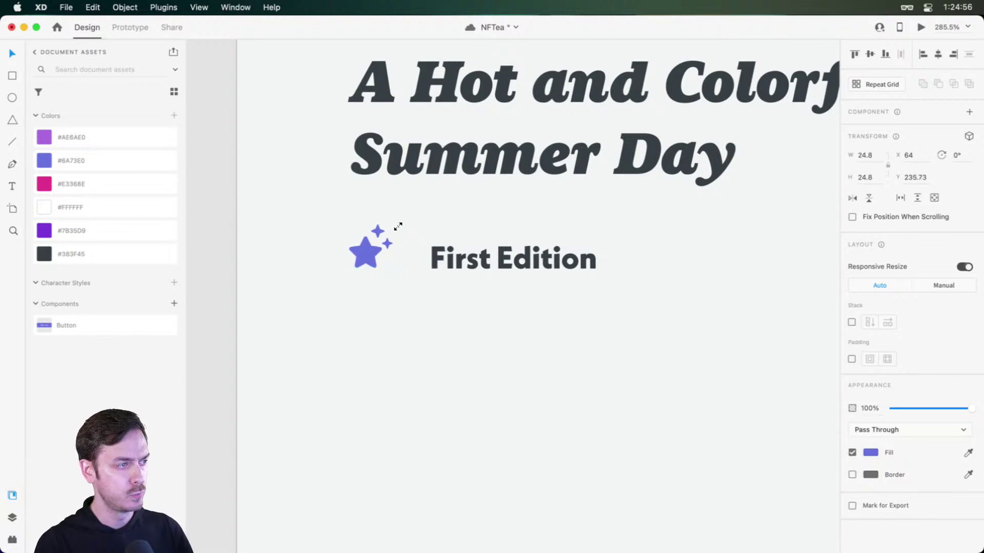
{"action": "mouse_move", "coordinate": [486, 258]}
{"action": "left_mouse_down"}
{"action": "mouse_move", "coordinate": [459, 259]}
{"action": "mouse_move", "coordinate": [465, 244]}
{"action": "left_mouse_up"}
{"action": "key", "text": "super+a"}
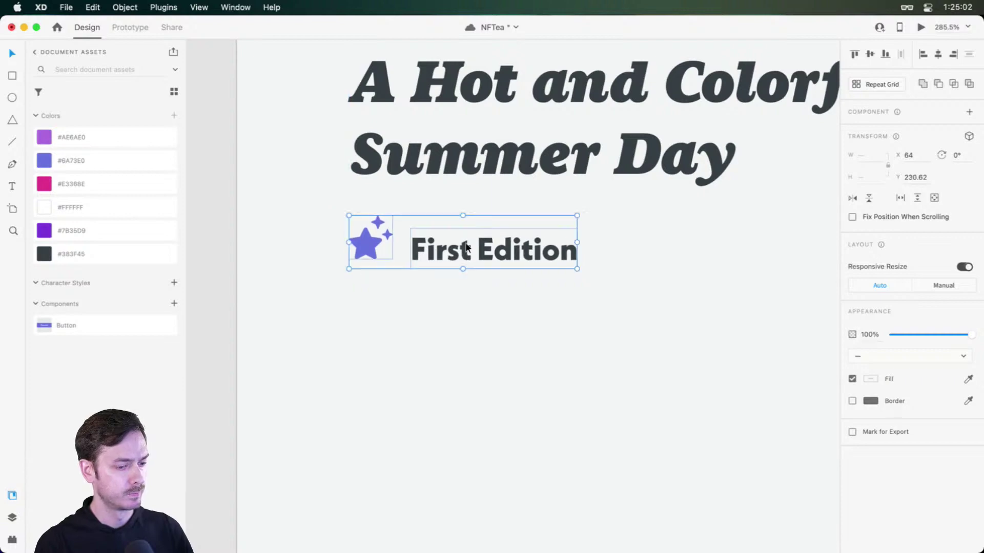
{"action": "key", "text": "super+Return"}
{"action": "key", "text": "super+w"}
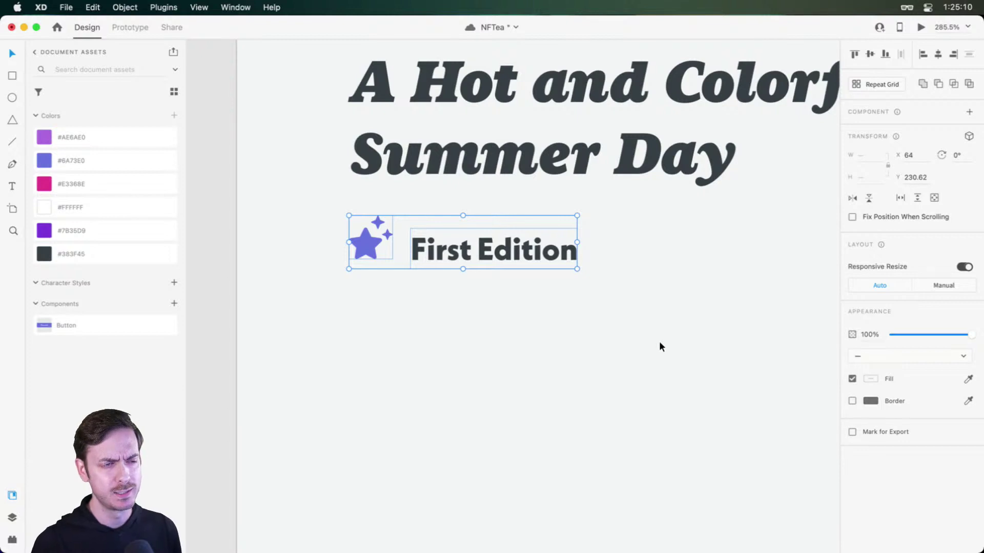
{"action": "left_click", "coordinate": [659, 347]}
{"action": "double_click", "coordinate": [455, 256]}
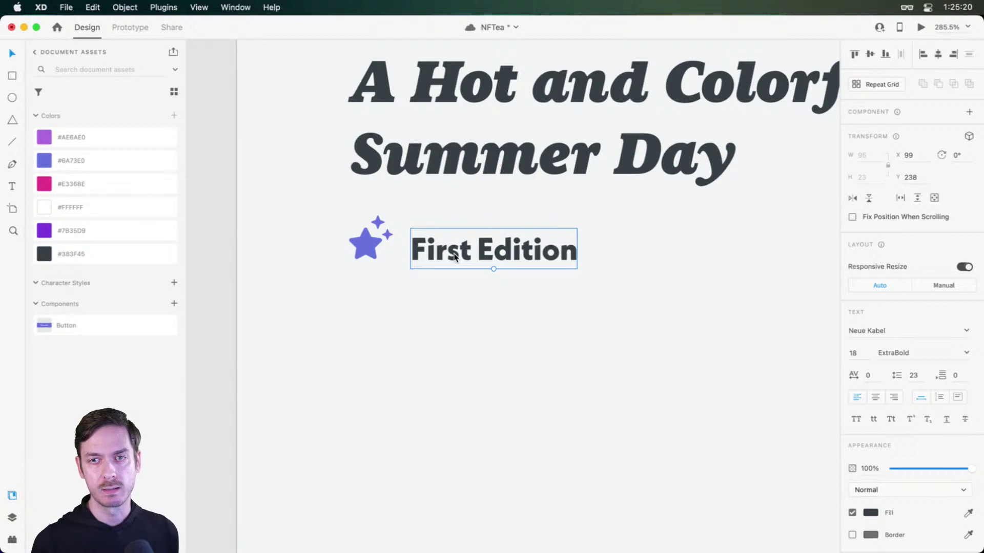
- Check the preview, shrink the stars icon slightly and move the "First Edition" label closer to it at X 92
{"action": "key", "text": "super+Return"}
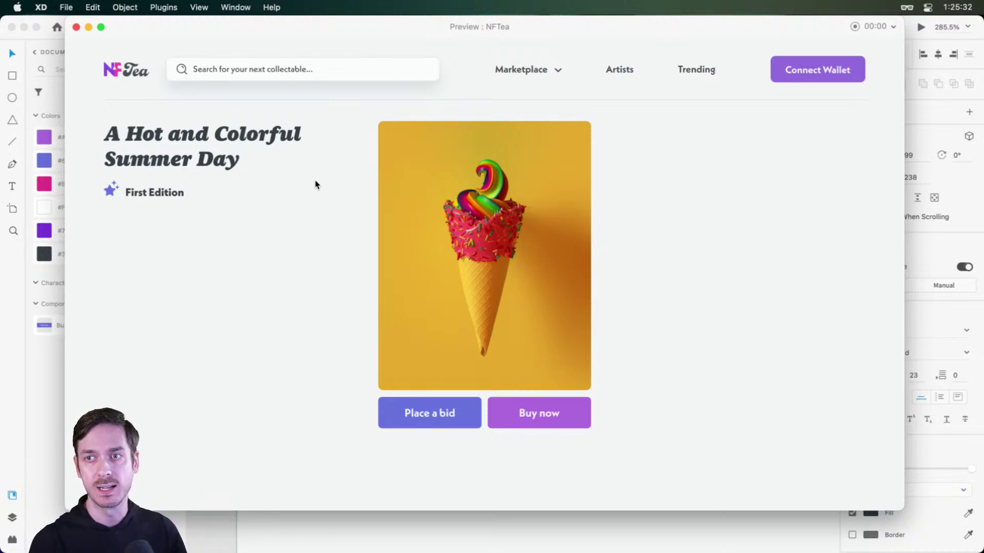
{"action": "left_click_drag", "start_coordinate": [180, 28], "coordinate": [262, 23]}
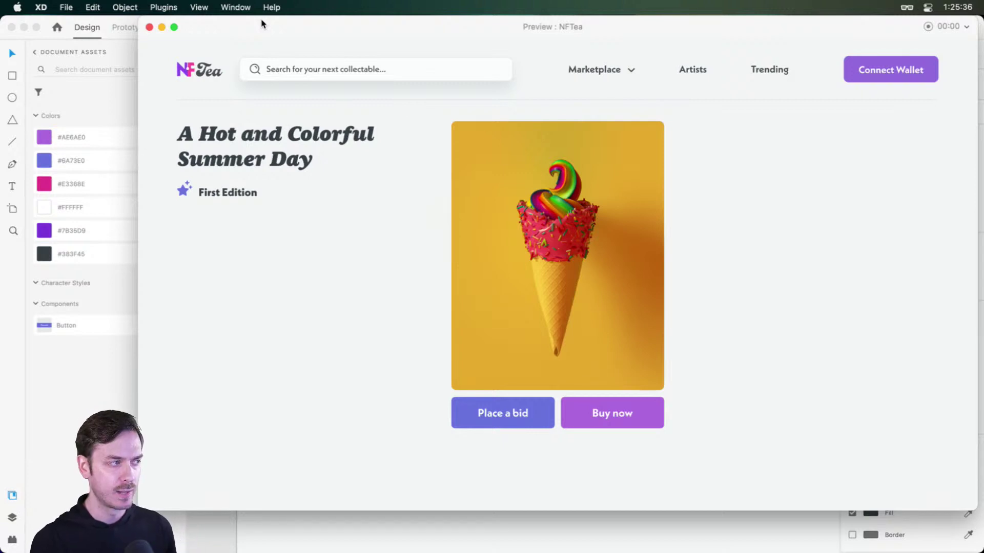
{"action": "key", "text": "super+w"}
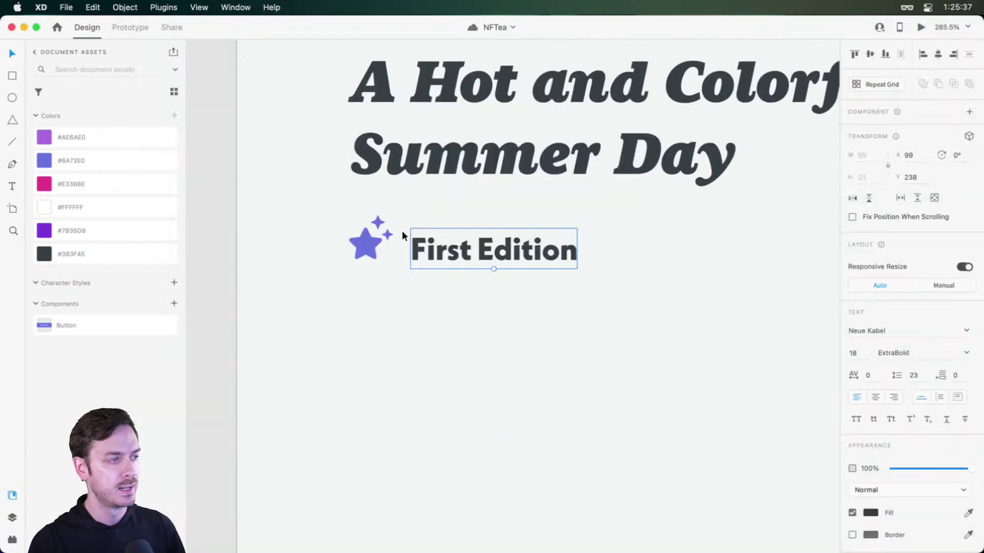
{"action": "left_click", "coordinate": [353, 238]}
{"action": "left_click", "coordinate": [460, 252]}
{"action": "left_click_drag", "start_coordinate": [460, 252], "coordinate": [448, 252]}
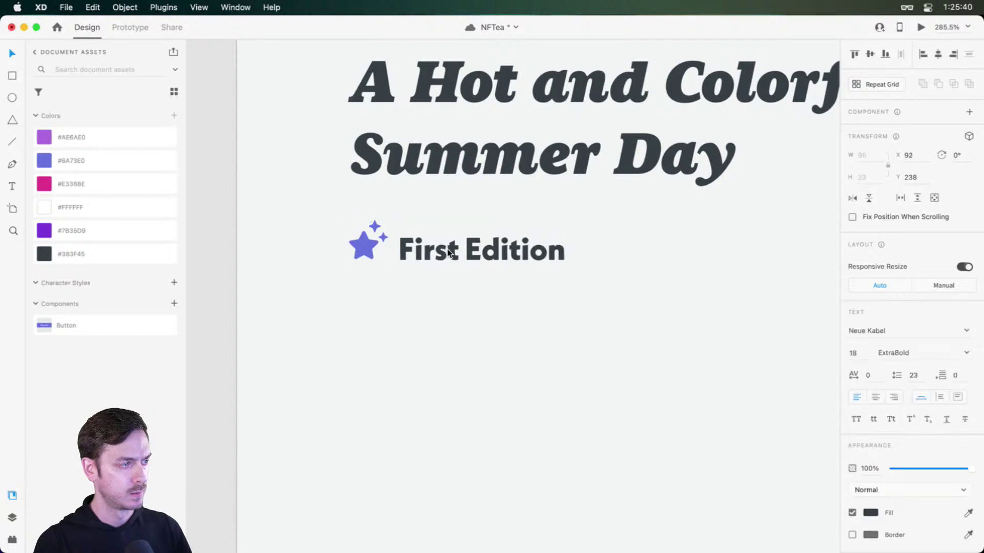
- Draw a rectangle about 41 × 23 px to the right of the "First Edition" label at about X 281, Y 238
{"action": "scroll", "coordinate": [764, 263], "scroll_direction": "right", "scroll_amount": 5}
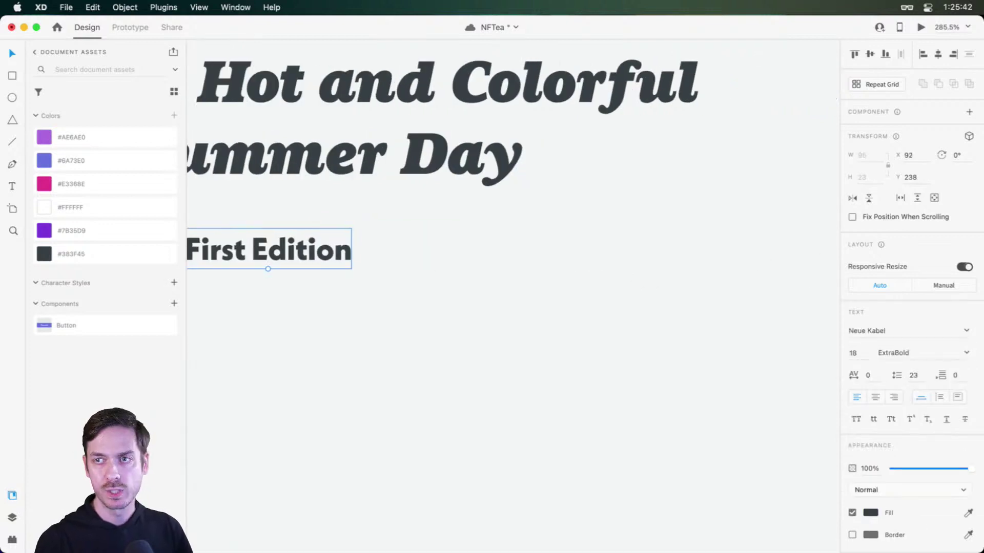
{"action": "scroll", "coordinate": [647, 262], "scroll_direction": "down", "scroll_amount": 5}
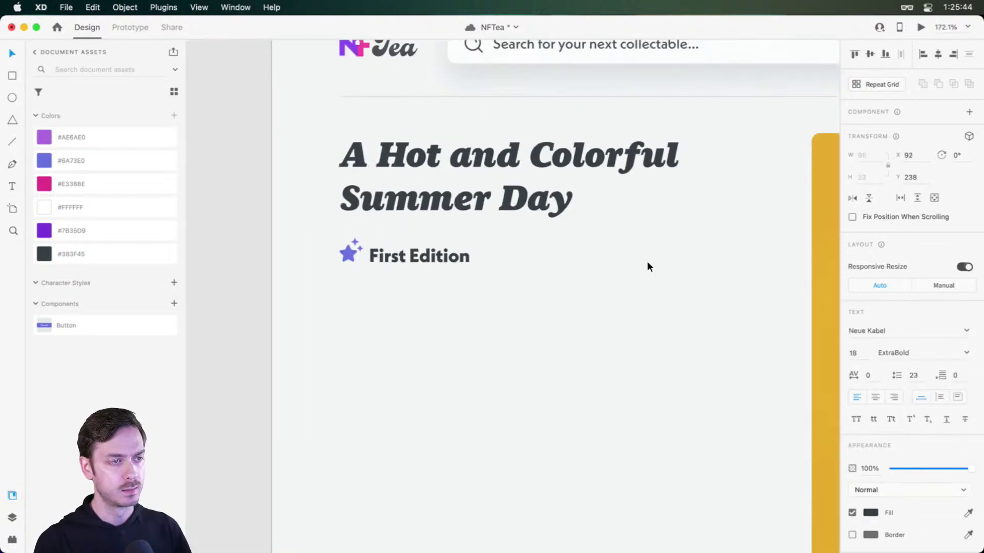
{"action": "left_click", "coordinate": [663, 259]}
{"action": "scroll", "coordinate": [654, 213], "scroll_direction": "right", "scroll_amount": 2}
{"action": "scroll", "coordinate": [654, 213], "scroll_direction": "down", "scroll_amount": 2}
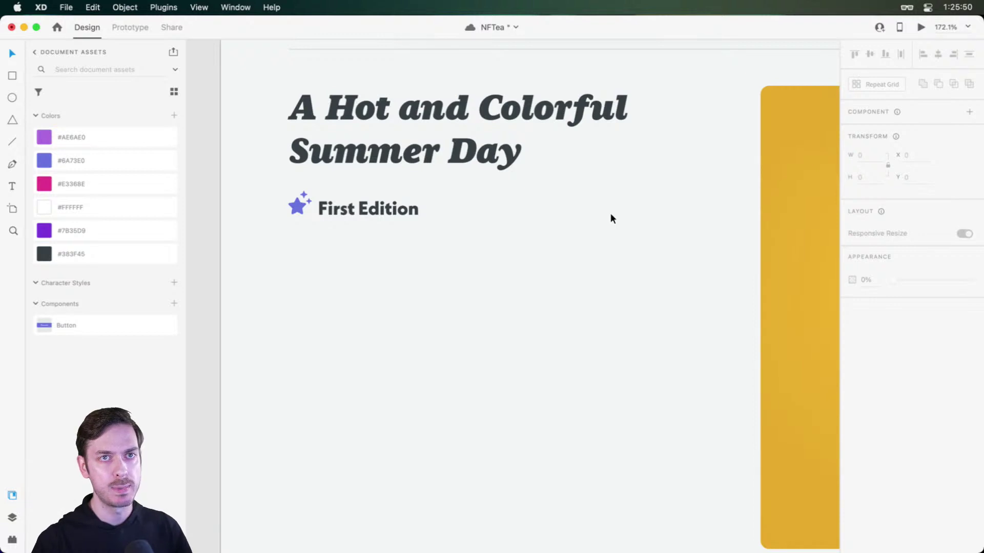
{"action": "key", "text": "r"}
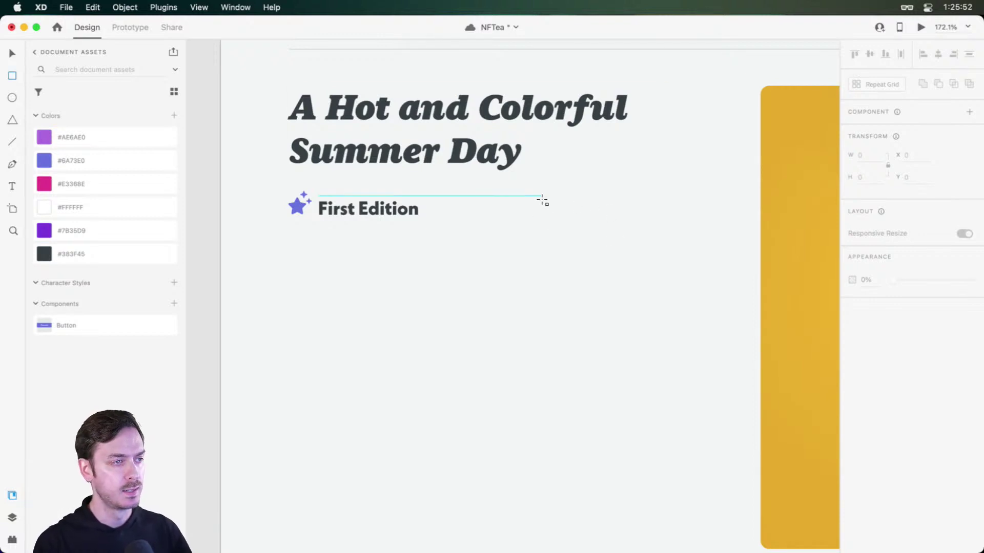
{"action": "scroll", "coordinate": [542, 199], "scroll_direction": "up", "scroll_amount": 3}
{"action": "left_click_drag", "start_coordinate": [513, 196], "coordinate": [566, 225]}
- Round the small rectangle's corners to a radius of 6 and remove its border
{"action": "scroll", "coordinate": [551, 208], "scroll_direction": "up", "scroll_amount": 5}
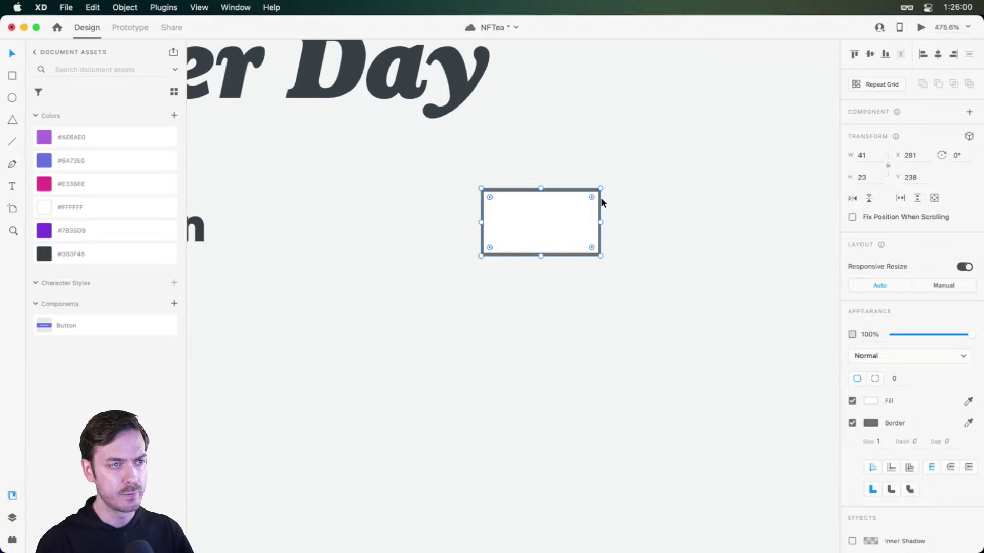
{"action": "left_click_drag", "start_coordinate": [592, 197], "coordinate": [588, 204]}
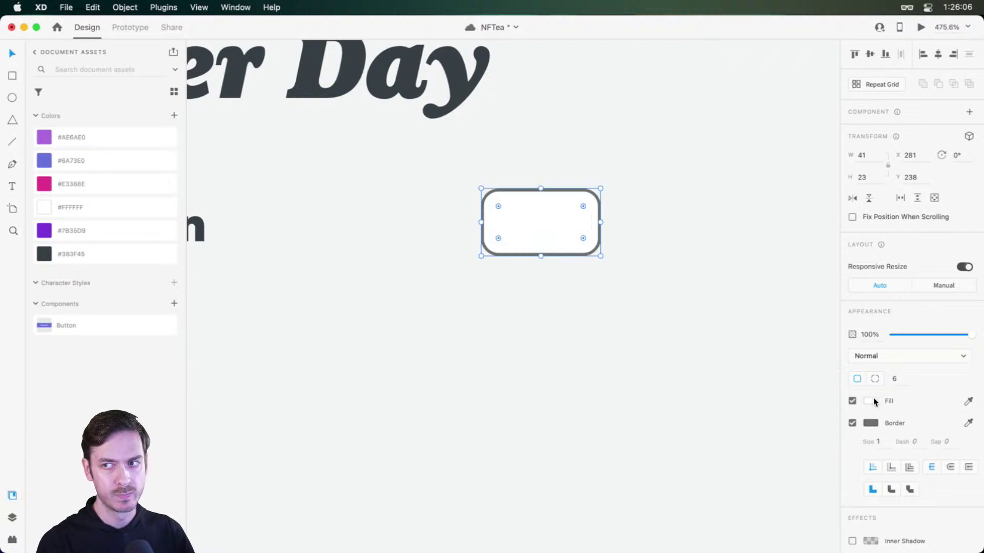
{"action": "left_click", "coordinate": [852, 422]}
{"action": "scroll", "coordinate": [575, 241], "scroll_direction": "down", "scroll_amount": 3}
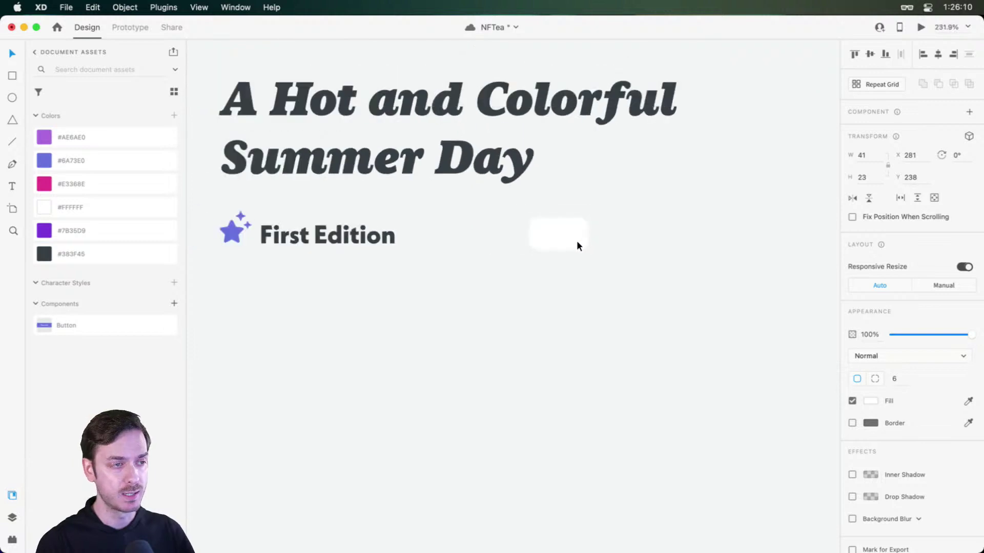
- Try filling the rounded rectangle with the purple #AE6AE0 swatch and undo the fill
{"action": "scroll", "coordinate": [576, 241], "scroll_direction": "up", "scroll_amount": 4}
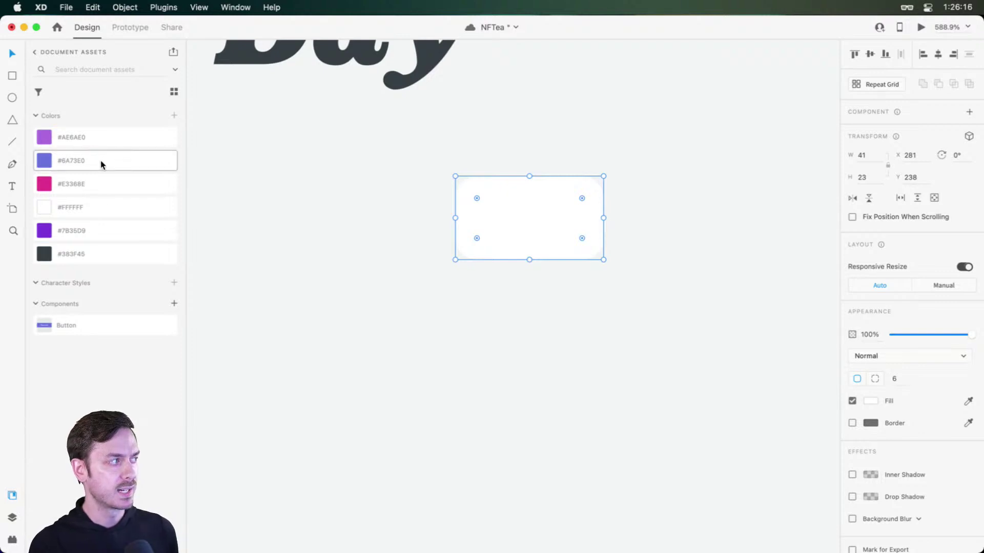
{"action": "left_click", "coordinate": [105, 138]}
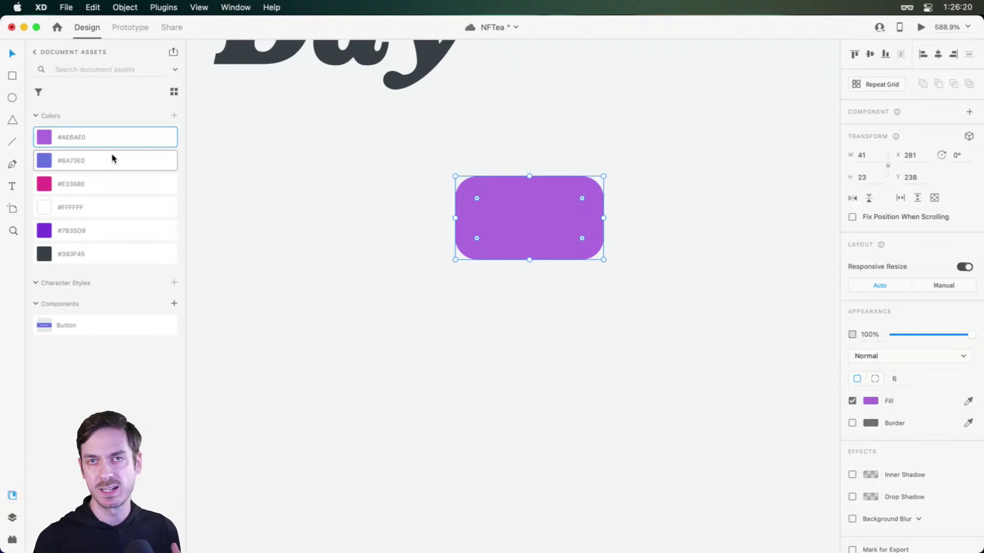
{"action": "key", "text": "super+z"}
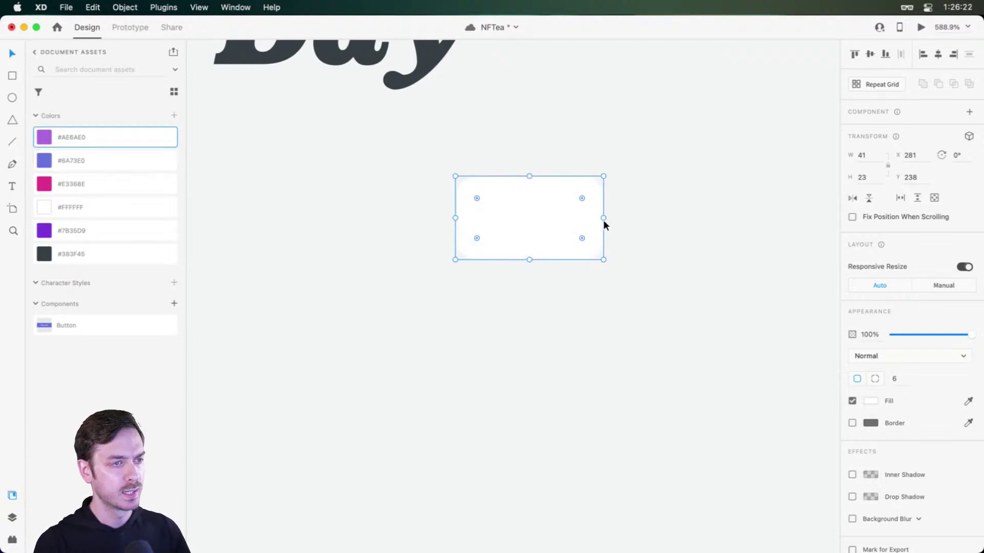
- Widen the rounded rectangle to 44 px and give it a mostly transparent blue-grey border
{"action": "left_click_drag", "start_coordinate": [603, 217], "coordinate": [614, 218]}
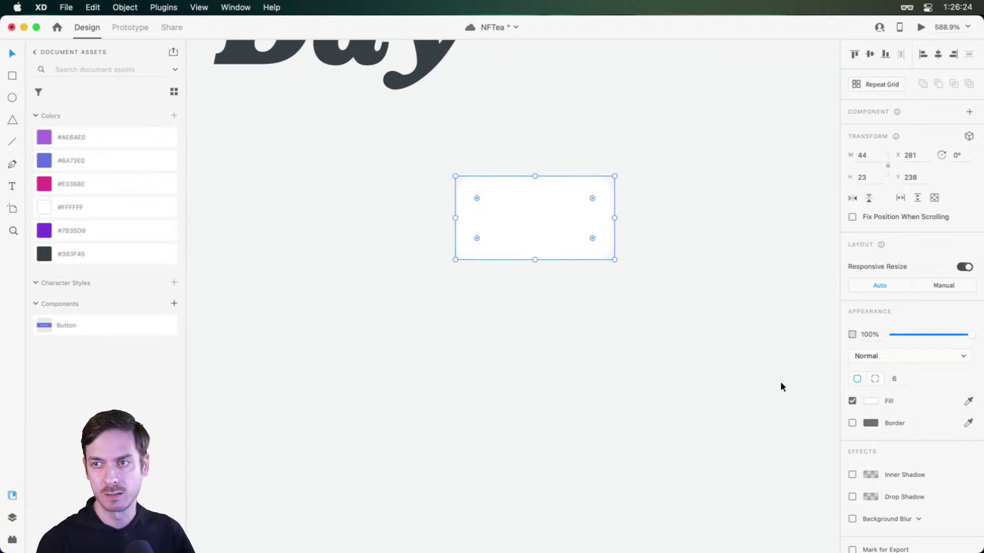
{"action": "left_click", "coordinate": [853, 423]}
{"action": "left_click", "coordinate": [870, 423]}
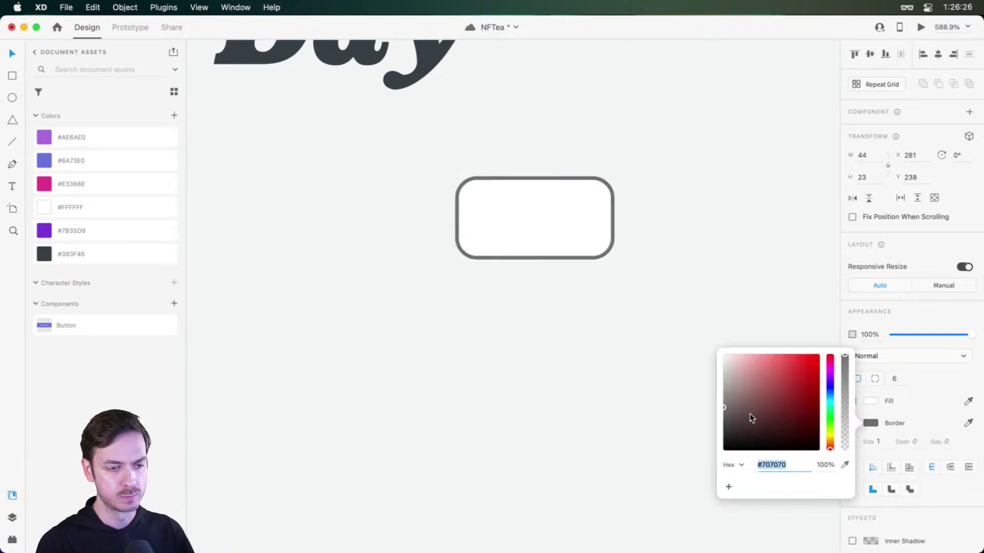
{"action": "left_click", "coordinate": [831, 392]}
{"action": "left_click", "coordinate": [740, 415]}
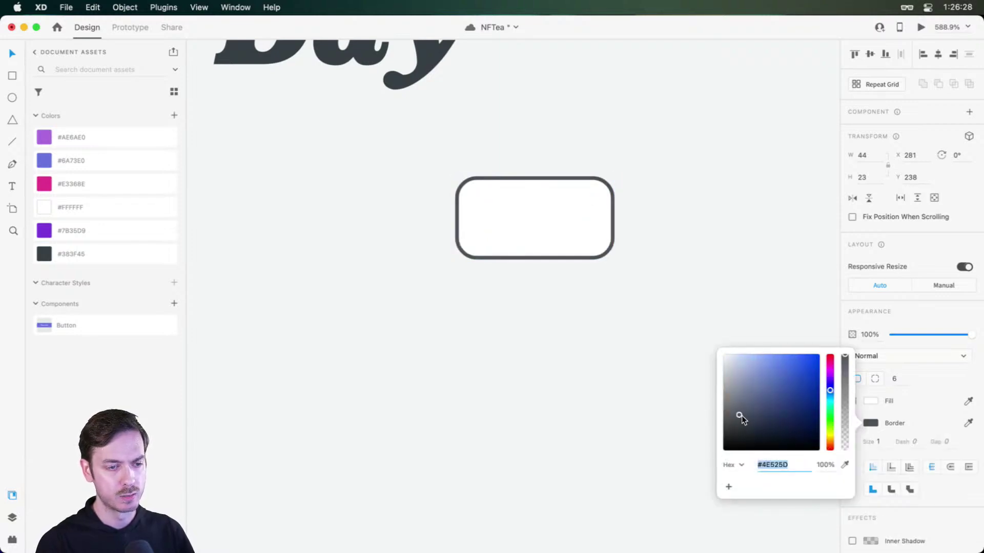
{"action": "left_click", "coordinate": [845, 441]}
{"action": "left_click_drag", "start_coordinate": [845, 441], "coordinate": [845, 431]}
{"action": "left_click_drag", "start_coordinate": [751, 414], "coordinate": [760, 418]}
{"action": "left_click", "coordinate": [967, 318]}
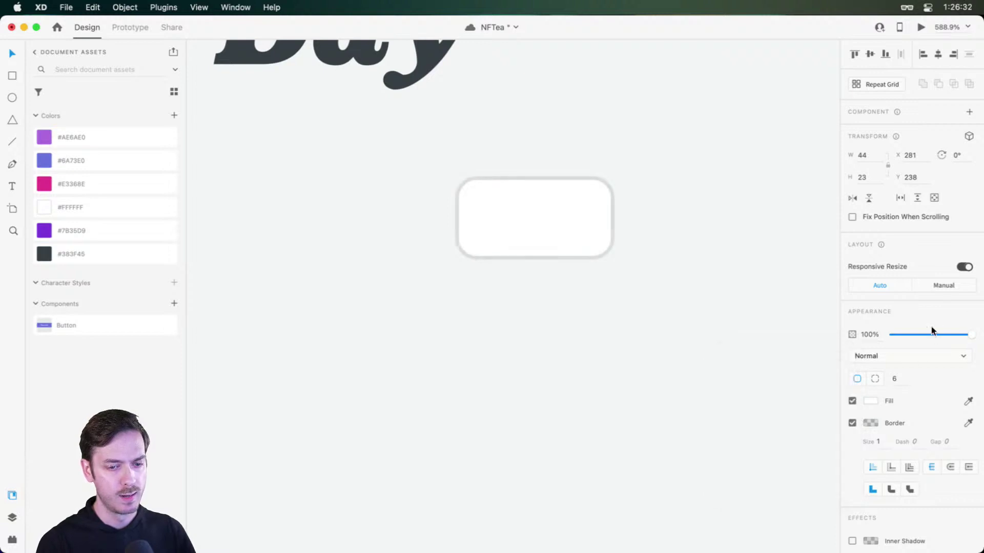
- Add a drop shadow to the rounded rectangle in blue-grey #4B566E at 29% opacity
{"action": "scroll", "coordinate": [875, 480], "scroll_direction": "down", "scroll_amount": 3}
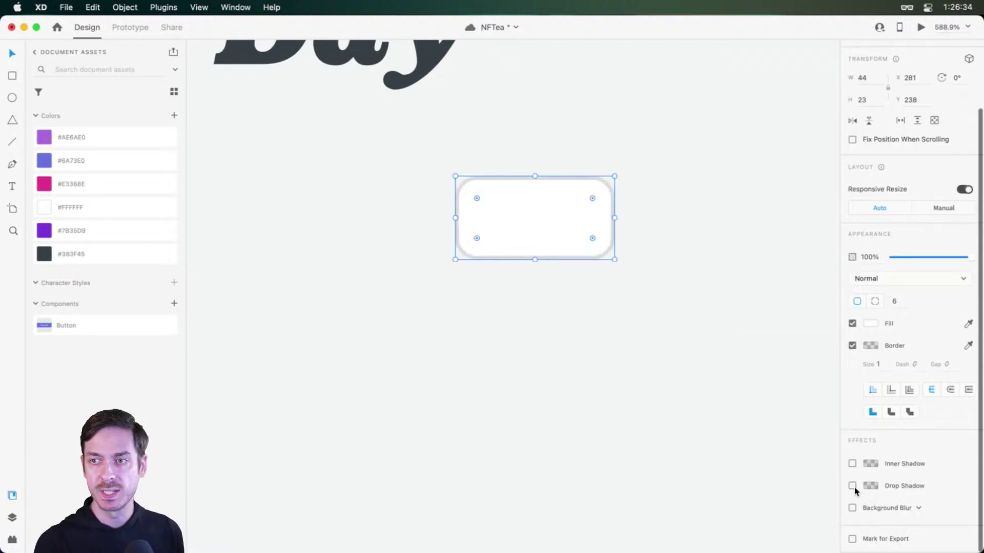
{"action": "left_click", "coordinate": [852, 485]}
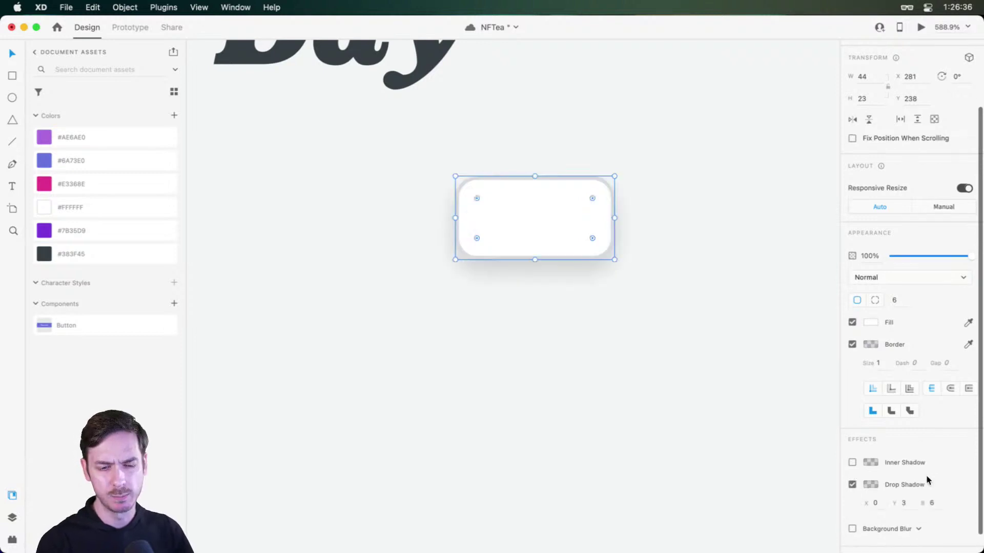
{"action": "scroll", "coordinate": [901, 462], "scroll_direction": "down", "scroll_amount": 2}
{"action": "left_click", "coordinate": [870, 463]}
{"action": "left_click_drag", "start_coordinate": [835, 448], "coordinate": [830, 432]}
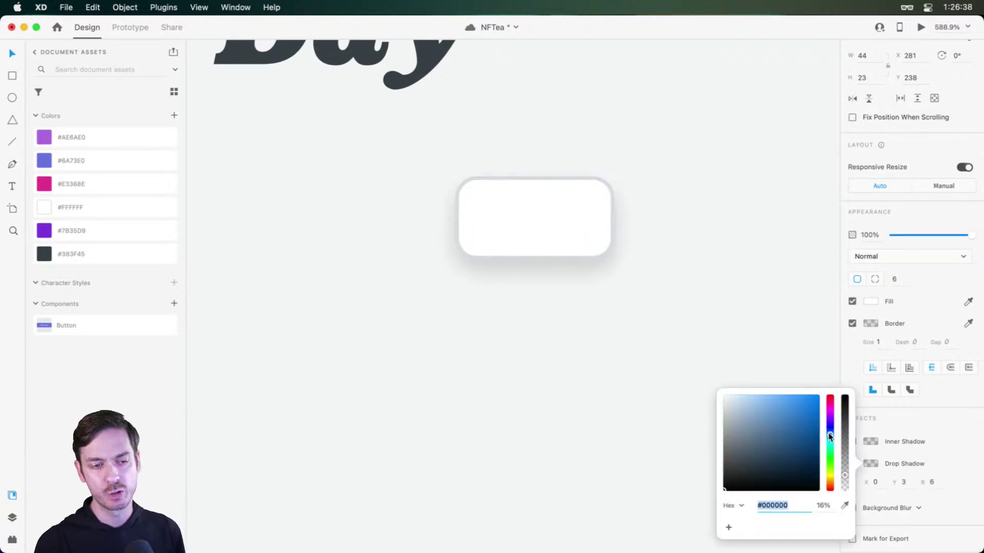
{"action": "left_click_drag", "start_coordinate": [734, 449], "coordinate": [755, 451]}
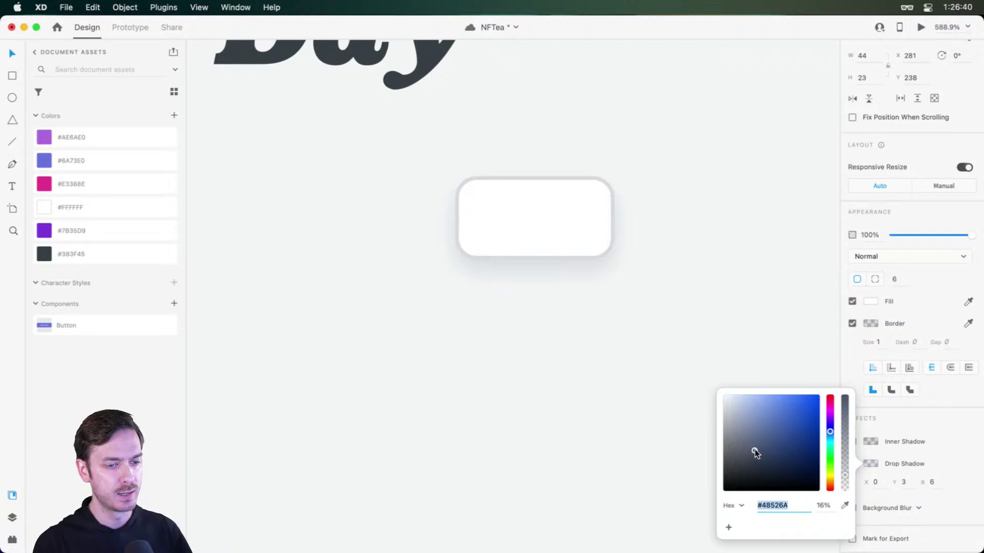
{"action": "left_click_drag", "start_coordinate": [845, 475], "coordinate": [847, 463]}
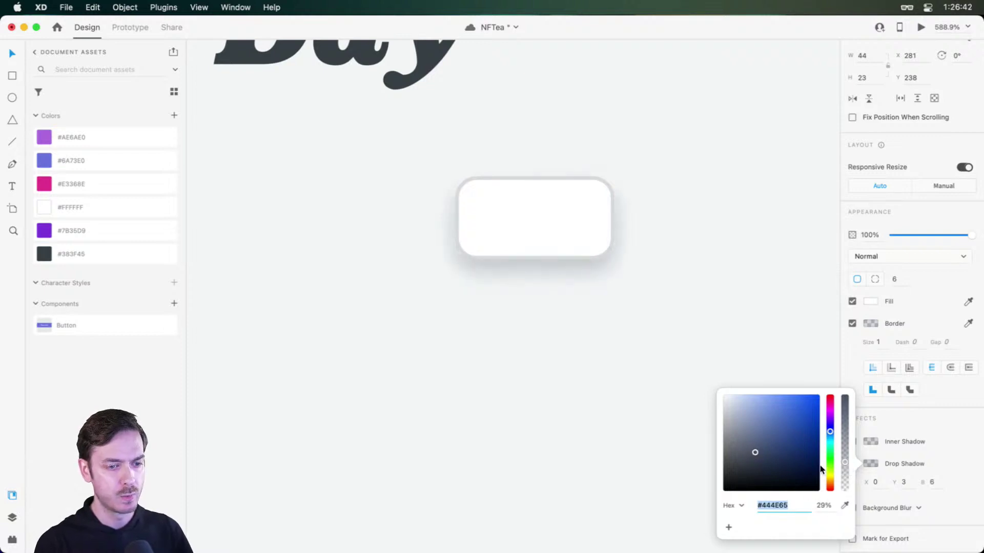
{"action": "left_click_drag", "start_coordinate": [752, 453], "coordinate": [753, 451]}
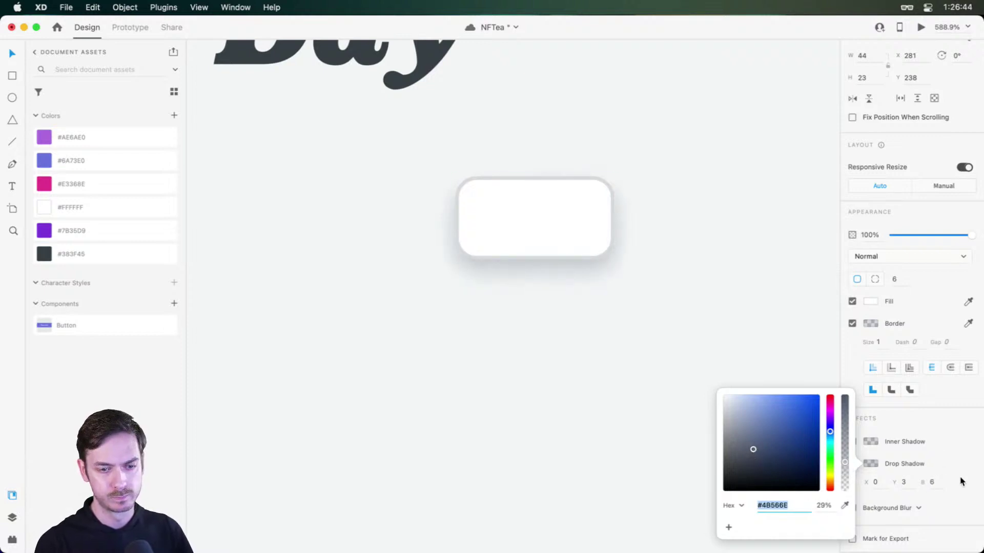
- Set the drop shadow's Y offset to 6 and its blur to 10
{"action": "left_click", "coordinate": [903, 482]}
{"action": "key", "text": "Up"}
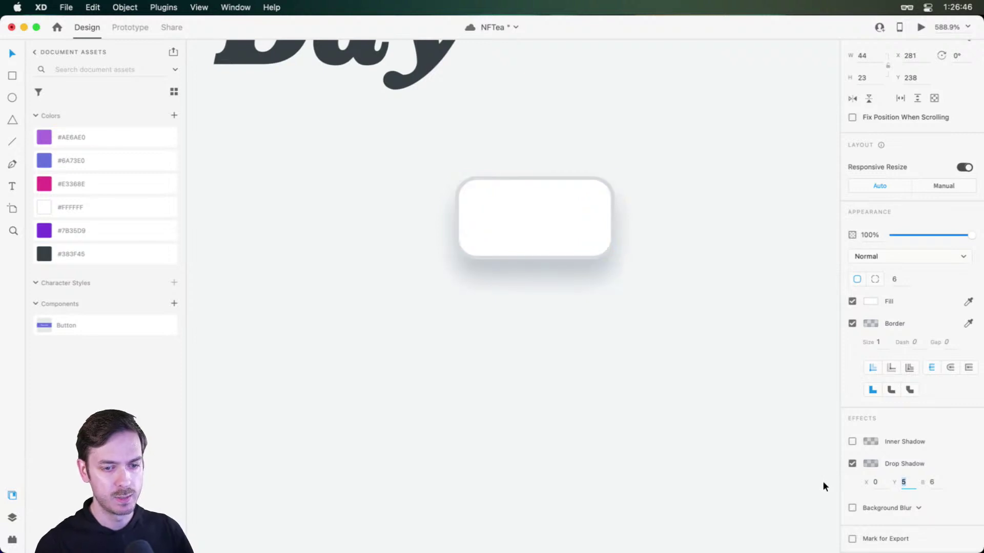
{"action": "key", "text": "Tab"}
{"action": "key", "text": "Up"}
{"action": "key", "text": "Up"}
{"action": "key", "text": "Up"}
{"action": "key", "text": "Up"}
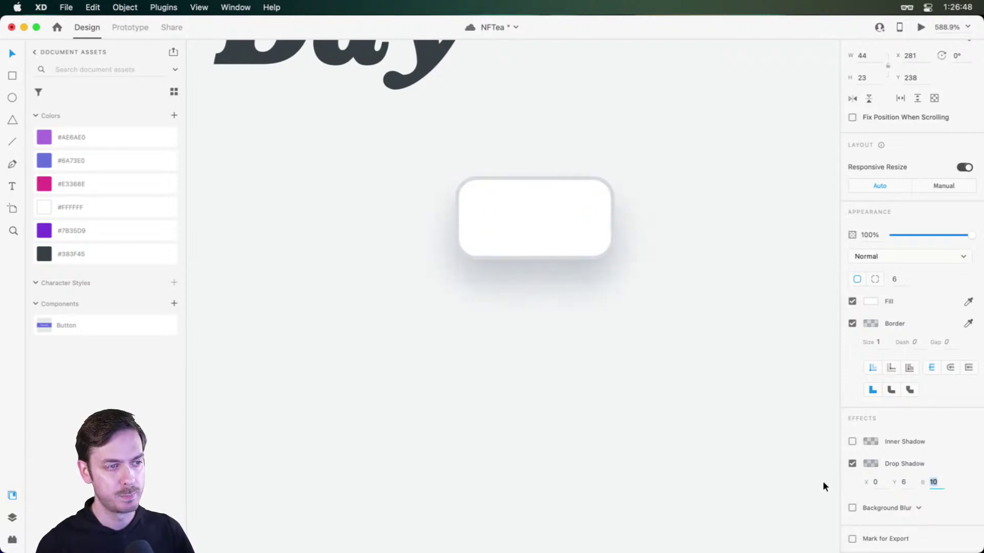
{"action": "key", "text": "Escape"}
- Check the badge in the preview and reduce its drop shadow's opacity to 22%
{"action": "key", "text": "super+Return"}
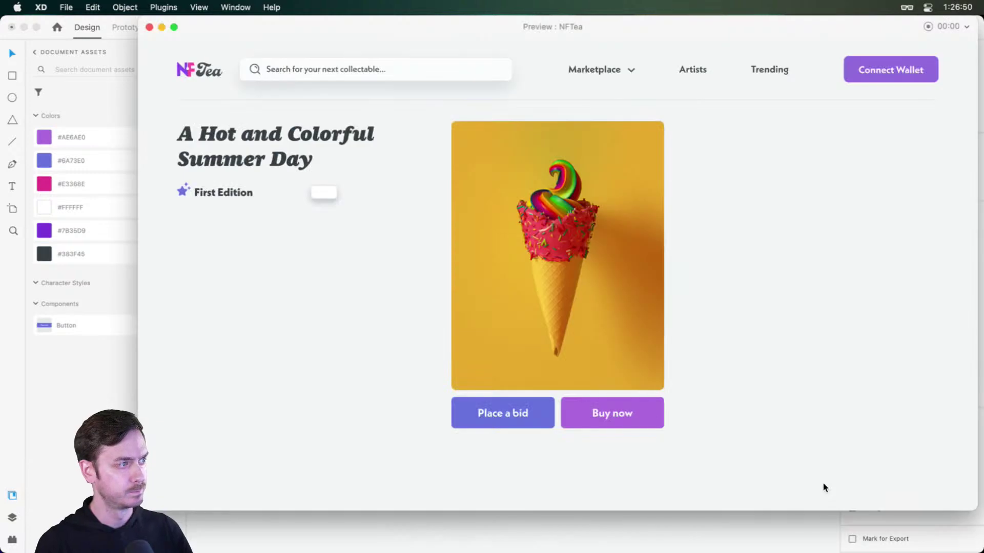
{"action": "key", "text": "super+w"}
{"action": "left_click", "coordinate": [869, 464]}
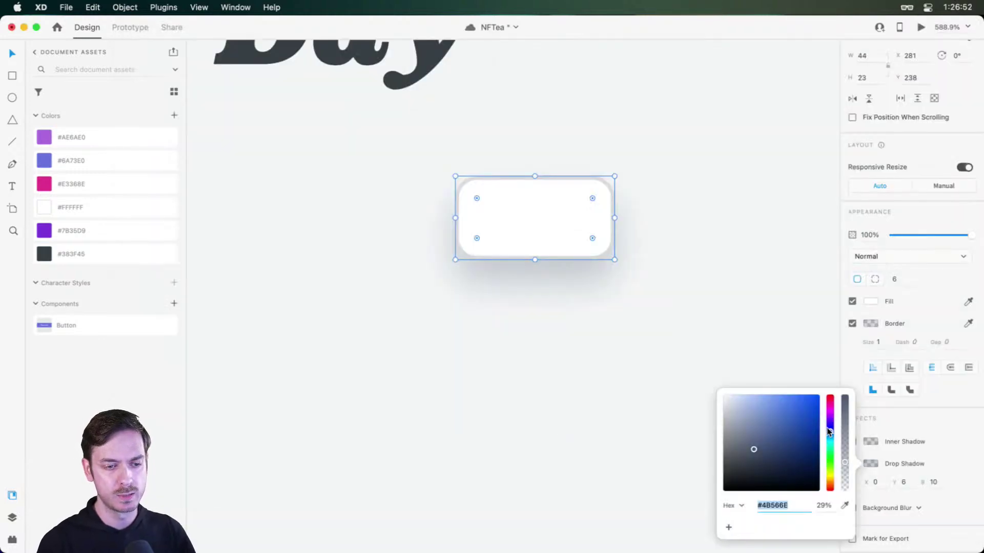
{"action": "left_click_drag", "start_coordinate": [848, 467], "coordinate": [848, 473]}
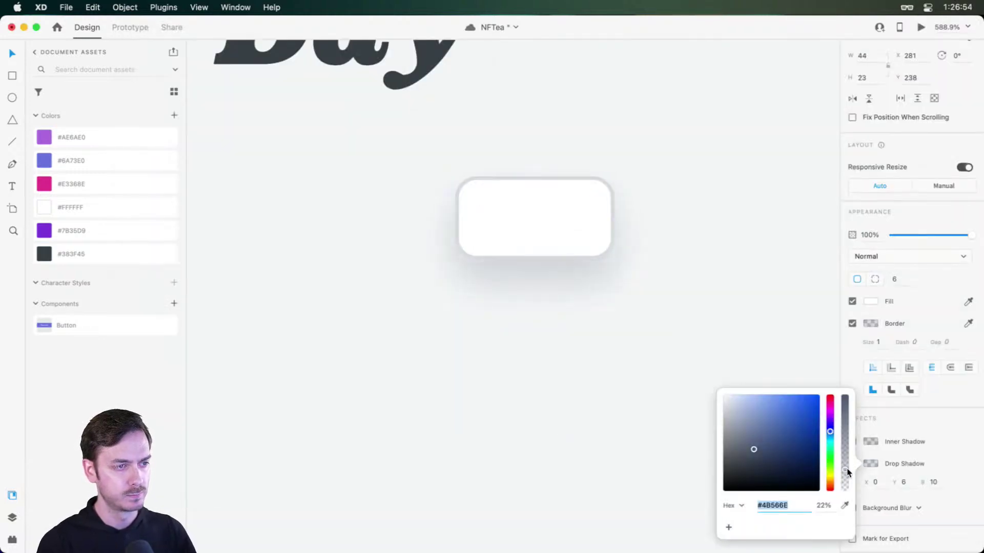
{"action": "left_click", "coordinate": [551, 222]}
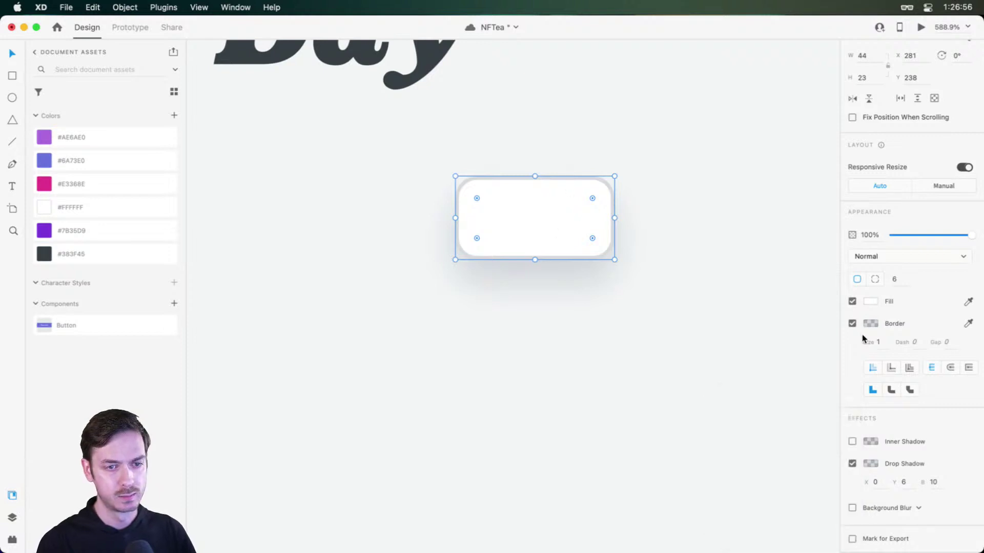
- Add the text "492" over the white rounded rectangle
{"action": "scroll", "coordinate": [536, 210], "scroll_direction": "up", "scroll_amount": 3}
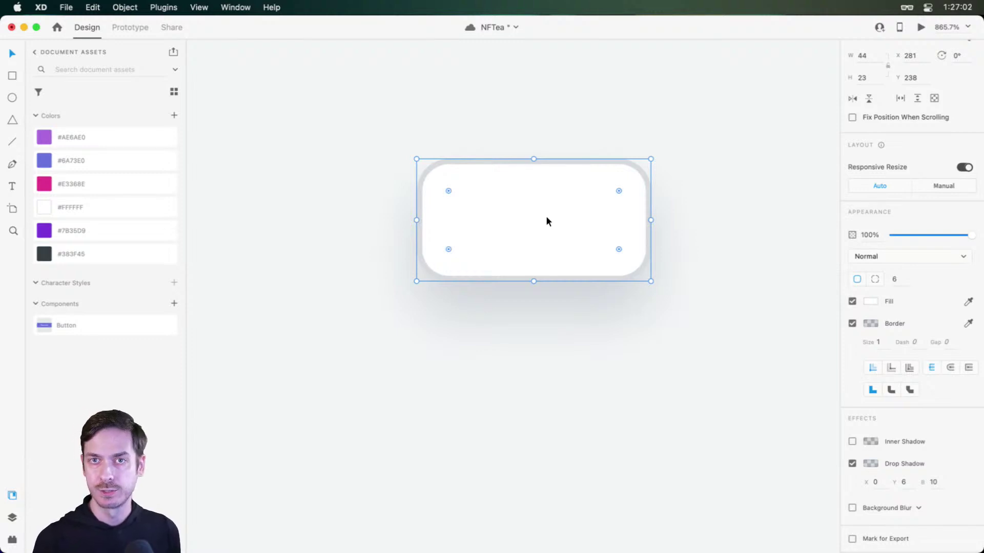
{"action": "key", "text": "t"}
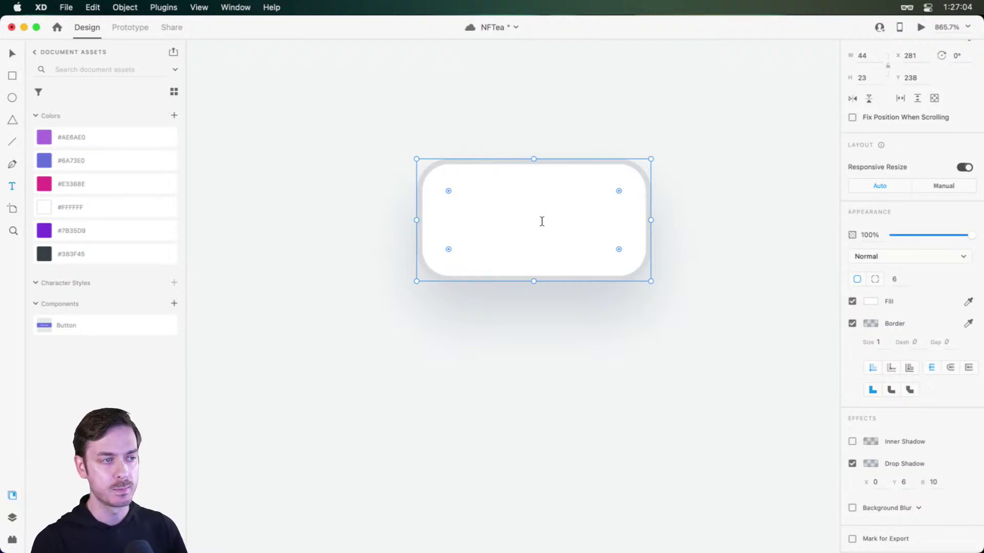
{"action": "left_click", "coordinate": [549, 238]}
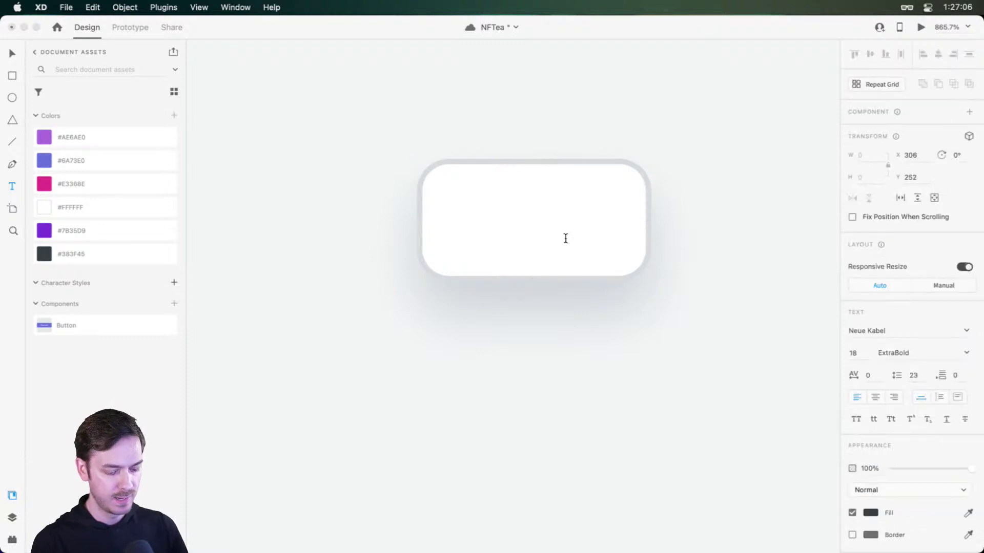
{"action": "type", "text": "492"}
{"action": "key", "text": "Escape"}
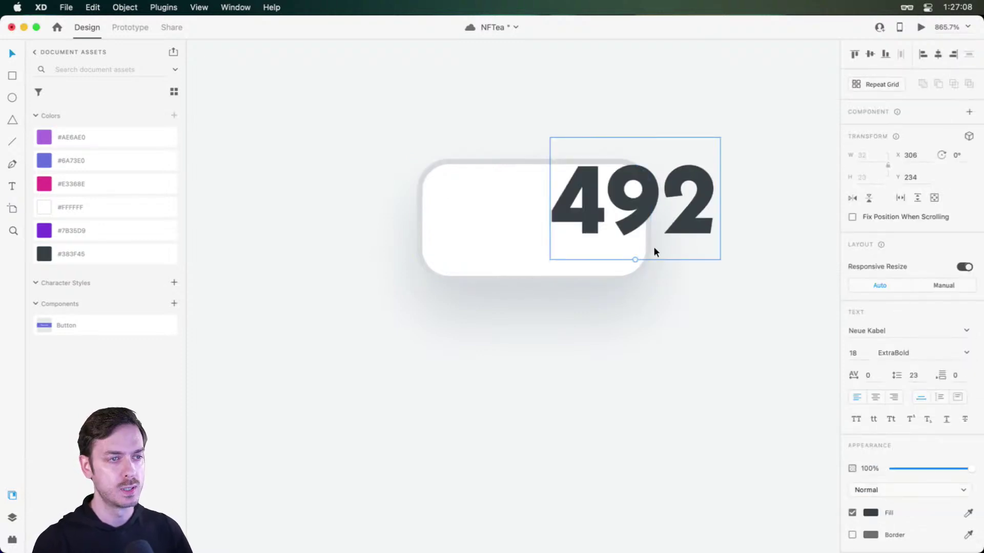
{"action": "key", "text": "v"}
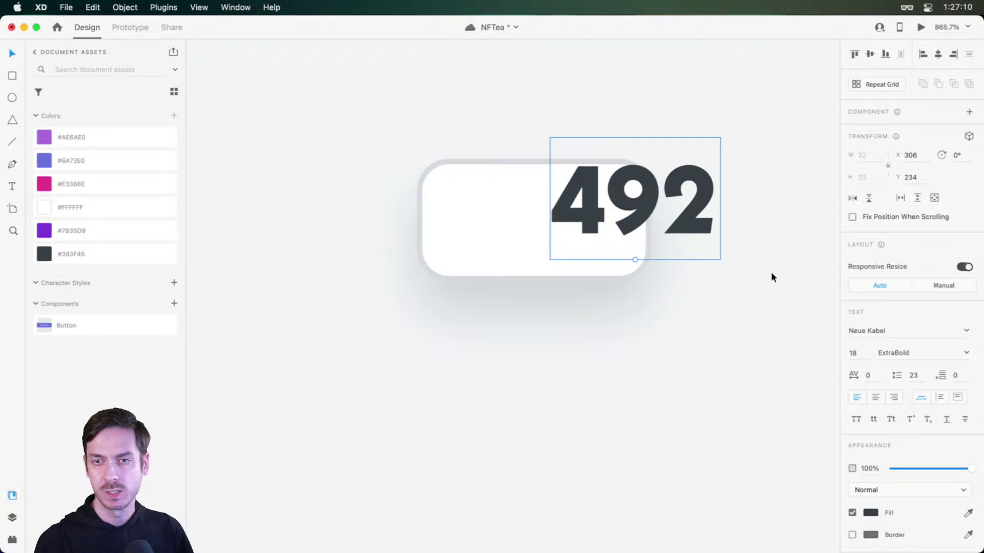
- Shrink the "492" text to size 14, set its weight to Bold, and place it inside the badge's right end
{"action": "left_click_drag", "start_coordinate": [635, 259], "coordinate": [563, 253]}
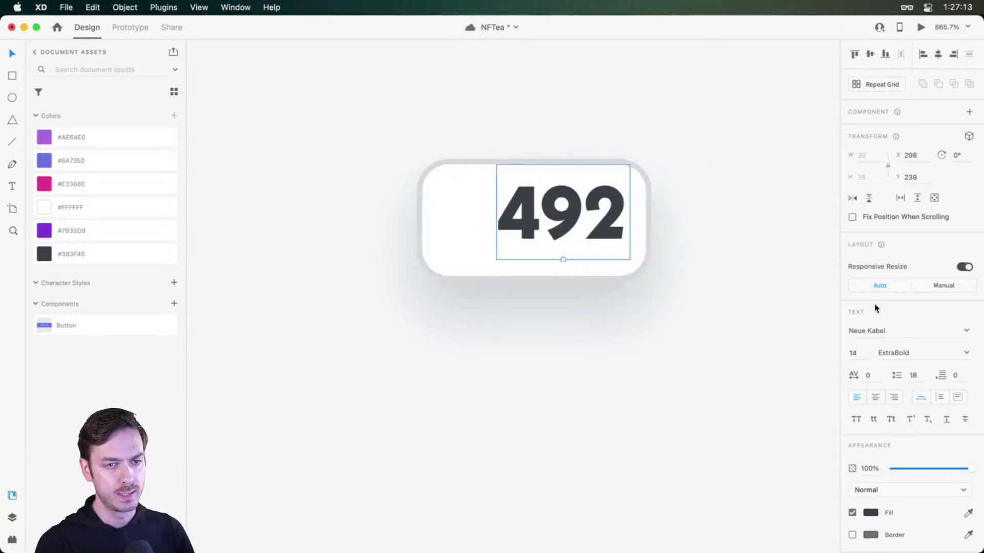
{"action": "left_click", "coordinate": [966, 354]}
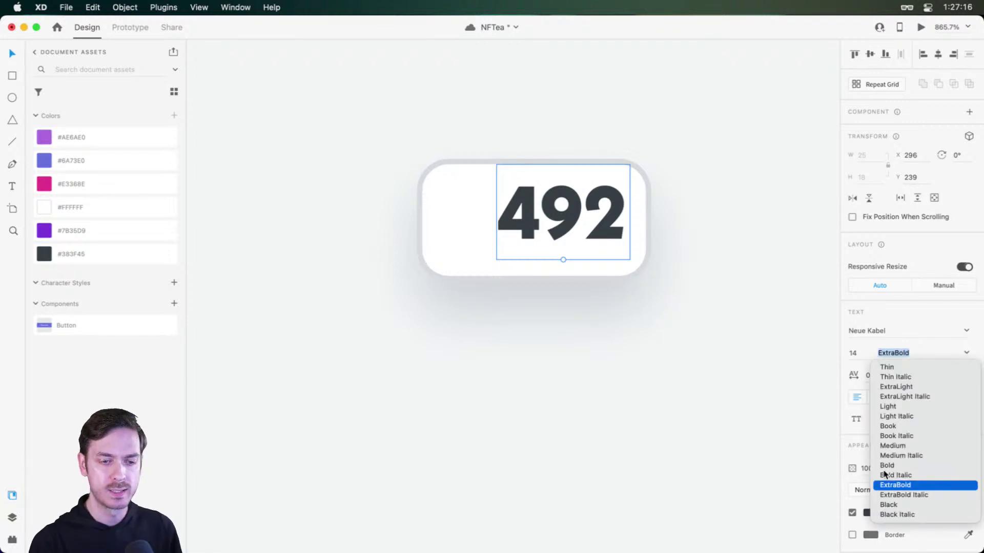
{"action": "left_click", "coordinate": [900, 466]}
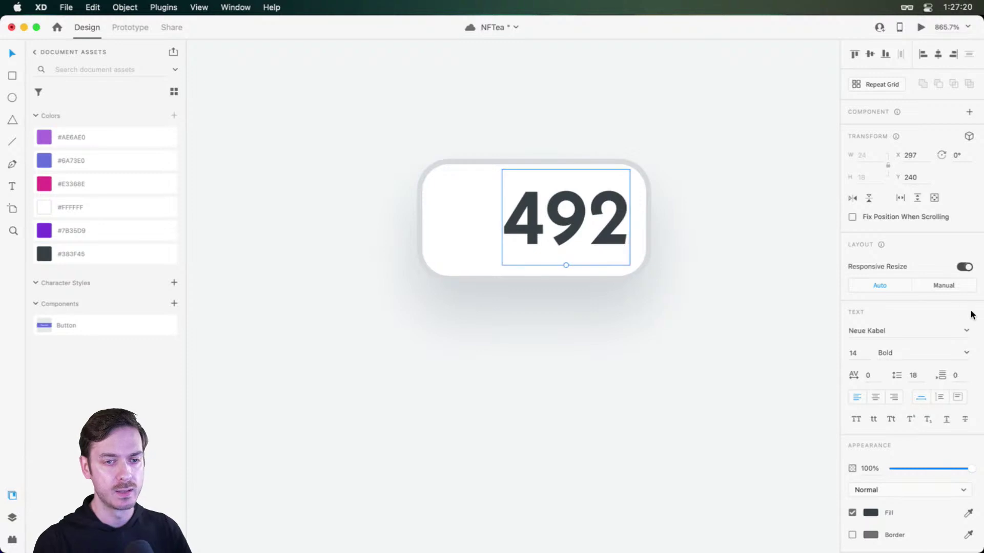
{"action": "left_click", "coordinate": [967, 352]}
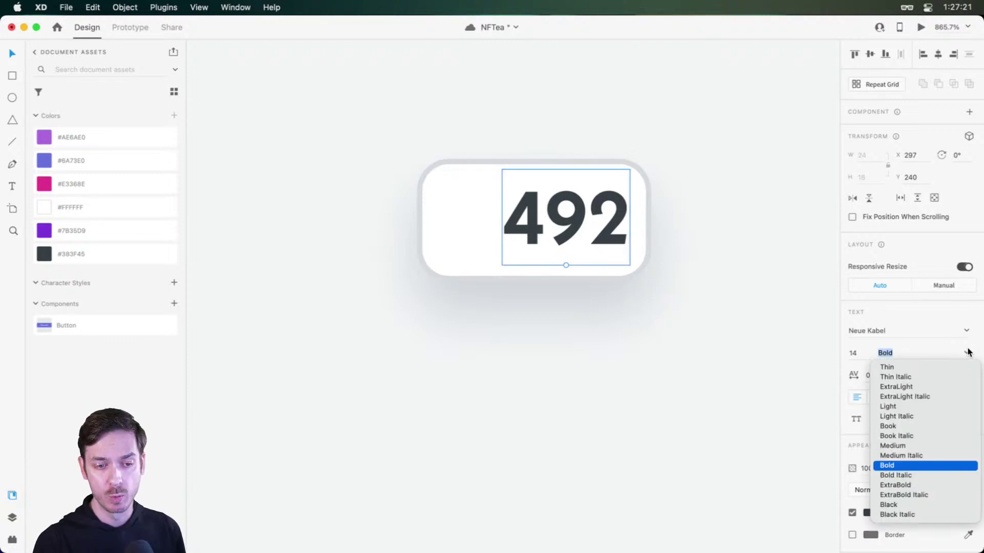
{"action": "left_click", "coordinate": [927, 314]}
{"action": "left_click_drag", "start_coordinate": [602, 236], "coordinate": [608, 235]}
- Extend the white rounded rectangle leftward to a width of about 58
{"action": "left_click", "coordinate": [463, 212]}
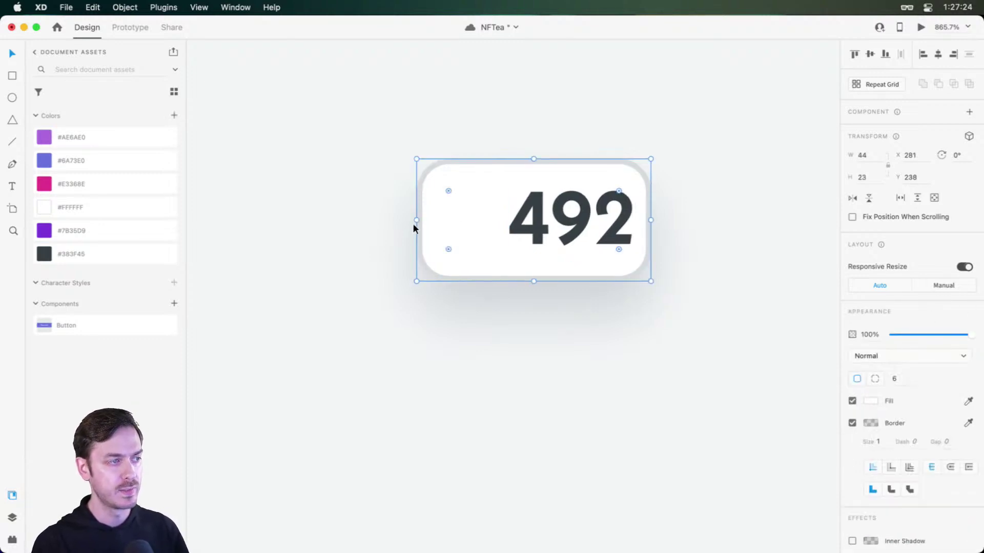
{"action": "left_click_drag", "start_coordinate": [413, 226], "coordinate": [343, 222]}
{"action": "left_click", "coordinate": [528, 225]}
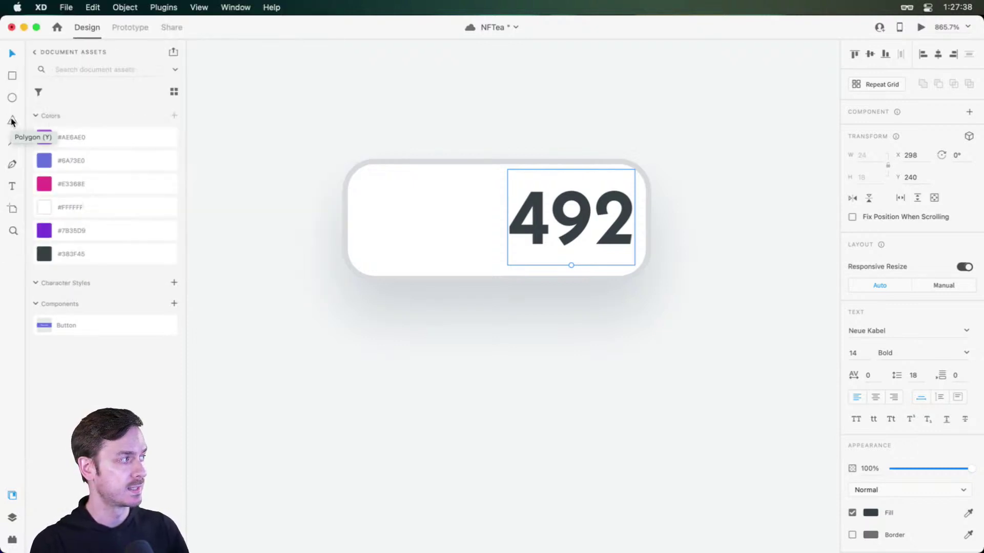
- Draw a polygon about 17 × 15 in the badge's left part and make it a heart by entering "<3" as its corner count
{"action": "left_click", "coordinate": [12, 120]}
{"action": "mouse_move", "coordinate": [380, 175]}
{"action": "left_mouse_down"}
{"action": "mouse_move", "coordinate": [469, 255]}
{"action": "mouse_move", "coordinate": [424, 236]}
{"action": "left_mouse_up"}
{"action": "key", "text": "v"}
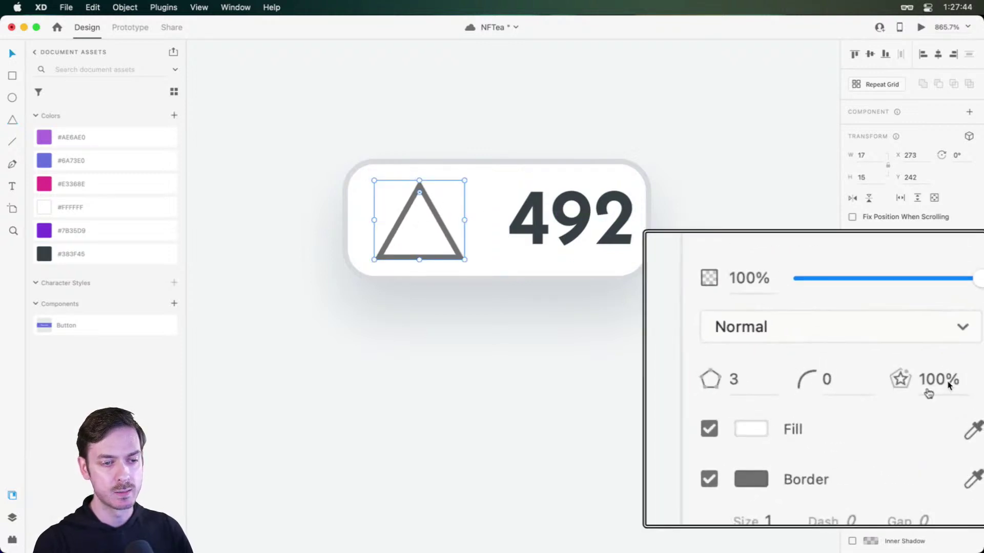
{"action": "left_click", "coordinate": [735, 380]}
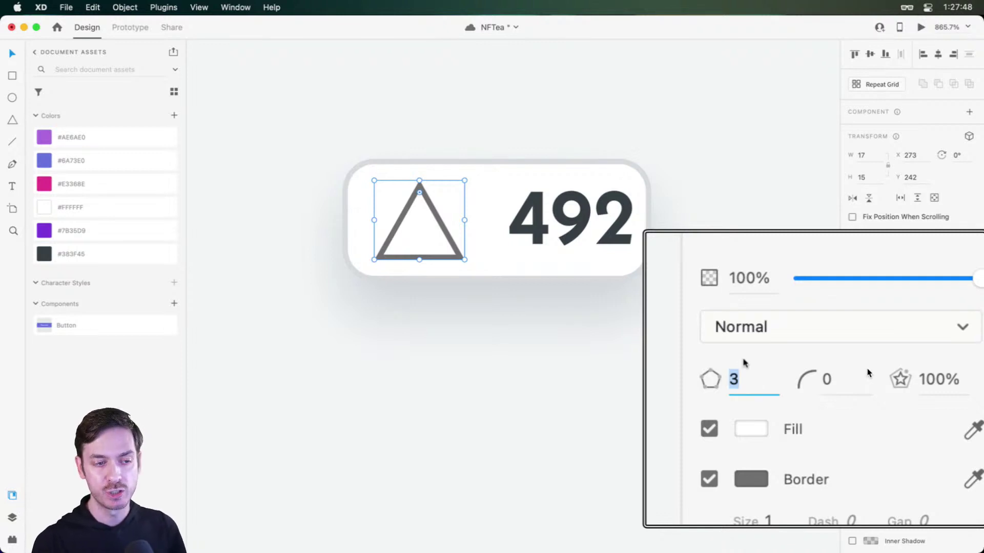
{"action": "type", "text": "<3"}
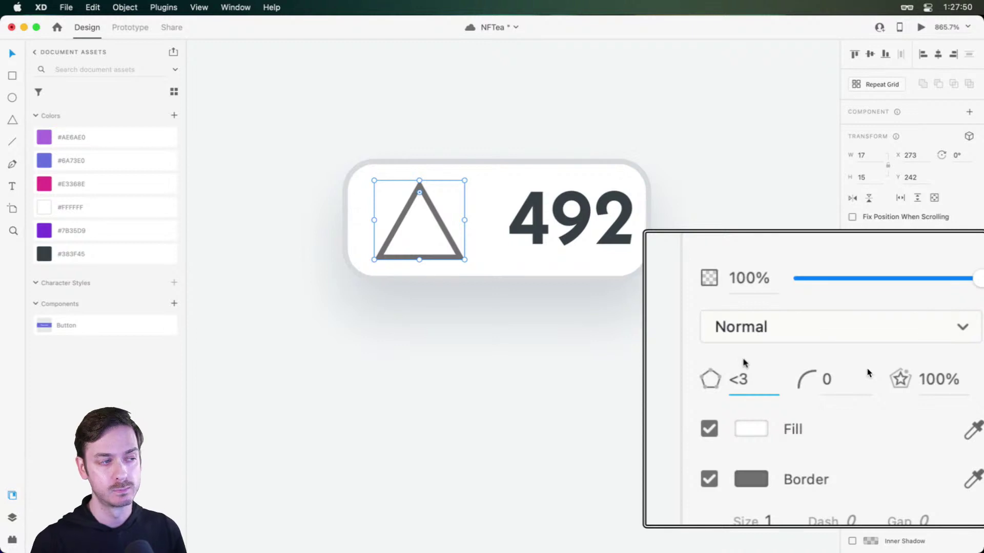
{"action": "key", "text": "Return"}
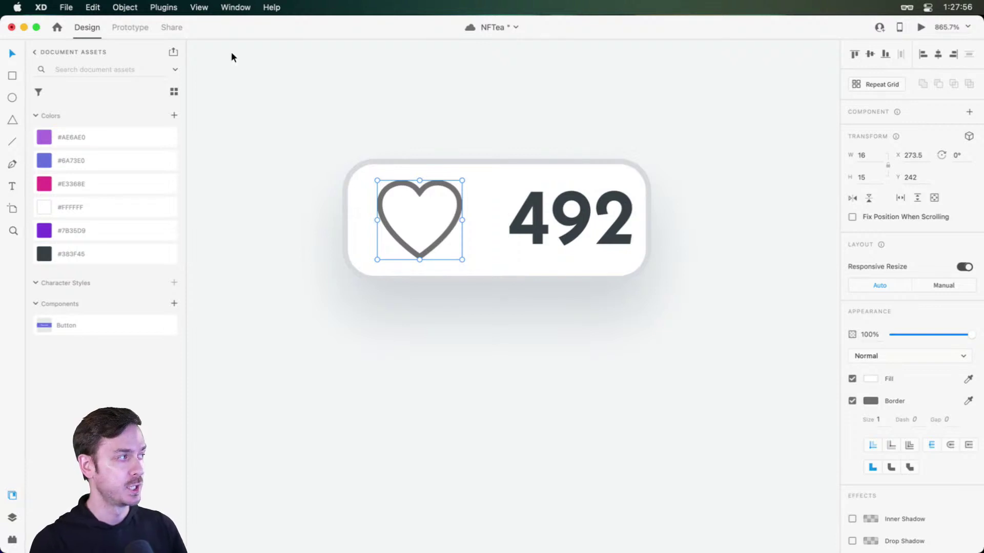
- Fill the heart with #AE6AE0, remove its border, and scale it down to about 13 × 12
{"action": "left_click", "coordinate": [122, 137]}
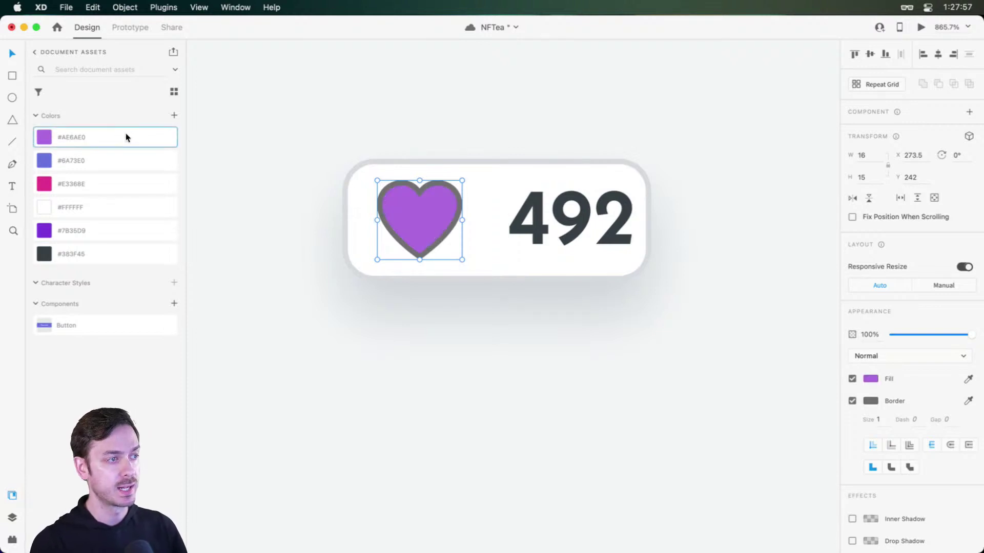
{"action": "left_click", "coordinate": [852, 401]}
{"action": "left_click_drag", "start_coordinate": [462, 175], "coordinate": [455, 188]}
- Move the number 492 closer to the heart and group both with the white rounded rectangle
{"action": "left_click_drag", "start_coordinate": [557, 225], "coordinate": [533, 220]}
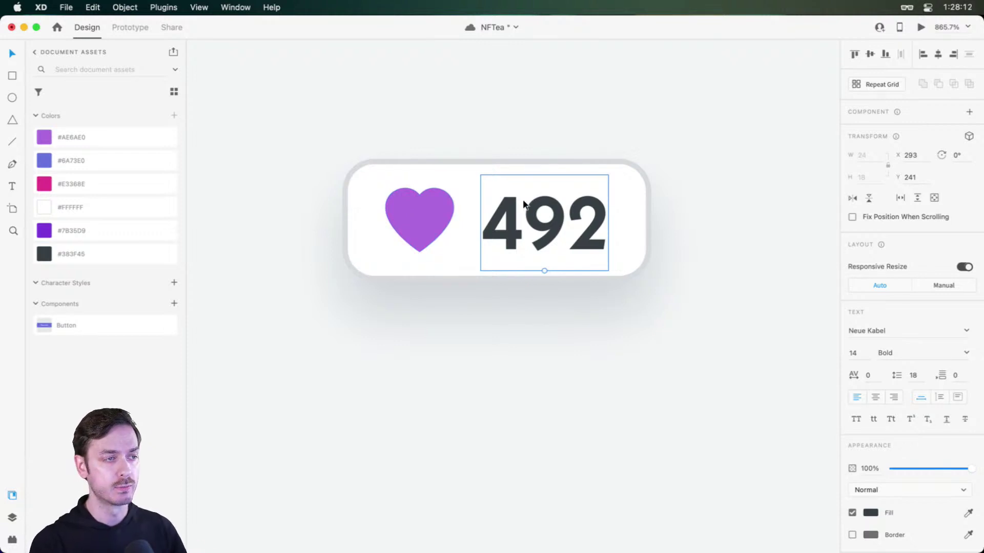
{"action": "left_click_drag", "start_coordinate": [715, 133], "coordinate": [378, 264]}
{"action": "scroll", "coordinate": [457, 216], "scroll_direction": "up", "scroll_amount": 2}
{"action": "scroll", "coordinate": [457, 216], "scroll_direction": "right", "scroll_amount": 2}
{"action": "left_click_drag", "start_coordinate": [457, 213], "coordinate": [549, 225]}
{"action": "key", "text": "super+z"}
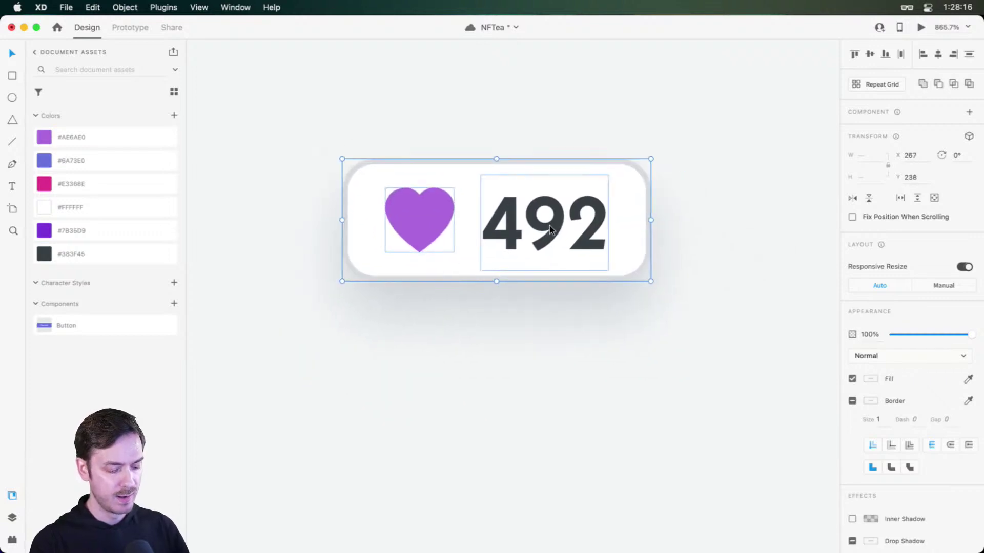
{"action": "key", "text": "super+g"}
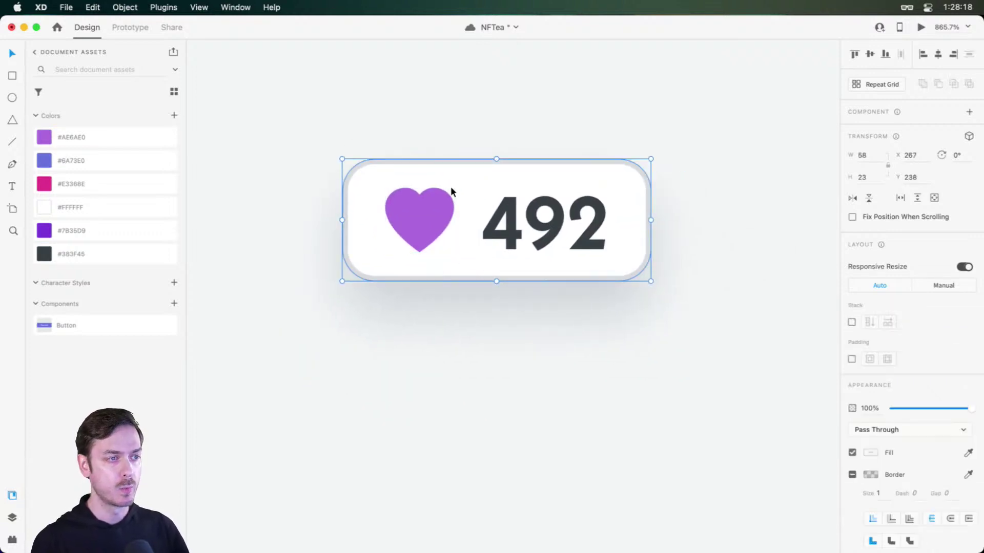
- Rename the new badge group as "Likes"
{"action": "key", "text": "super+y"}
{"action": "double_click", "coordinate": [69, 100]}
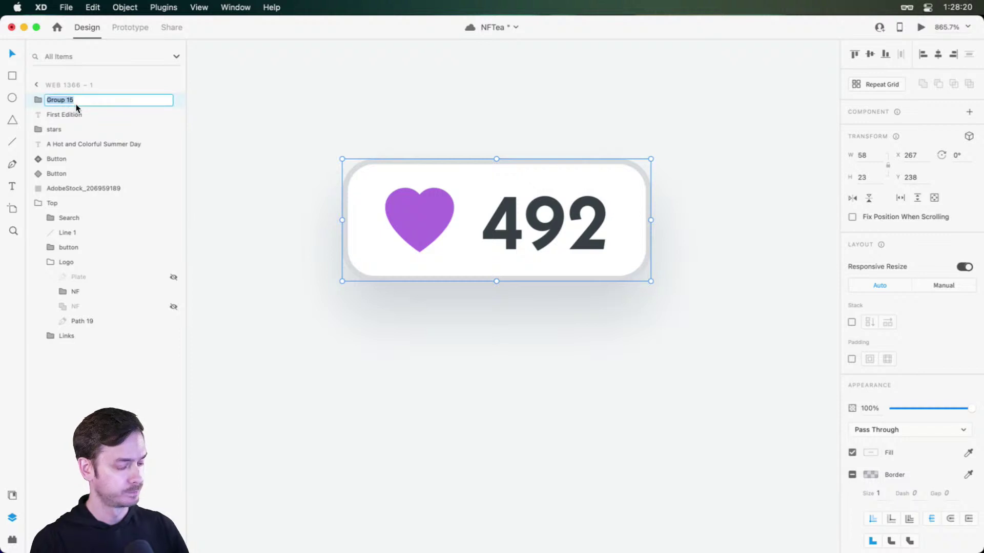
{"action": "type", "text": "Likes"}
{"action": "key", "text": "Return"}
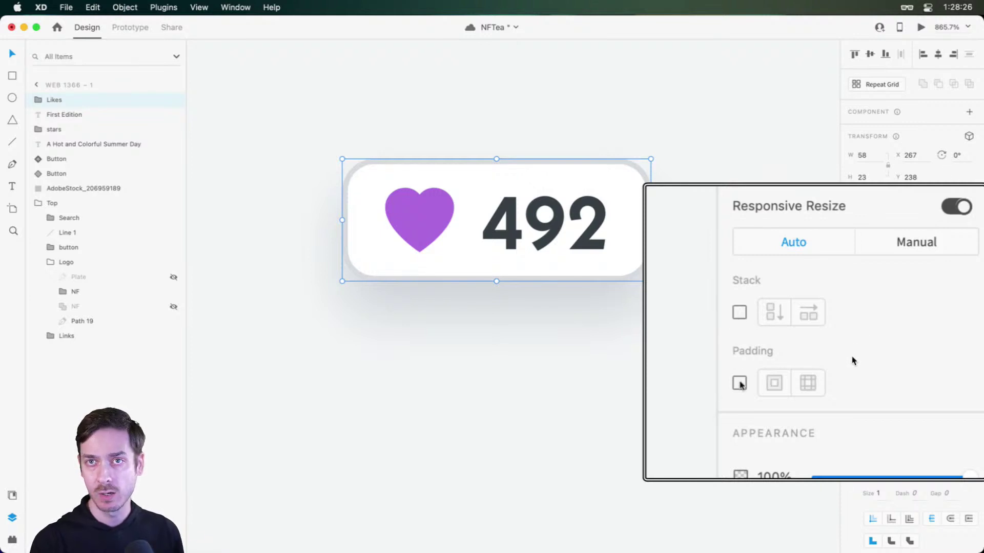
- Enable a horizontal stack on the Likes group and set the spacing between the heart and the number to 6
{"action": "left_click", "coordinate": [742, 315]}
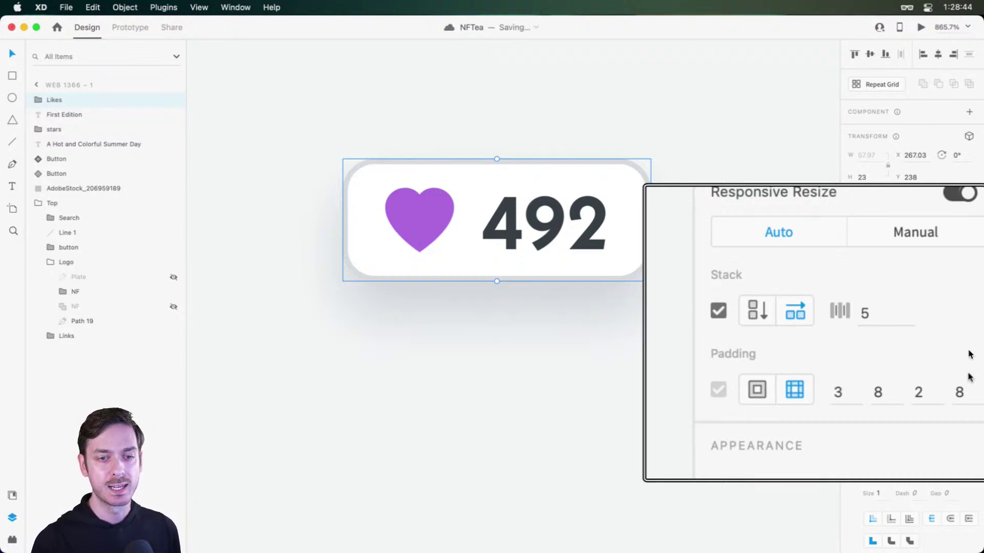
{"action": "double_click", "coordinate": [422, 202]}
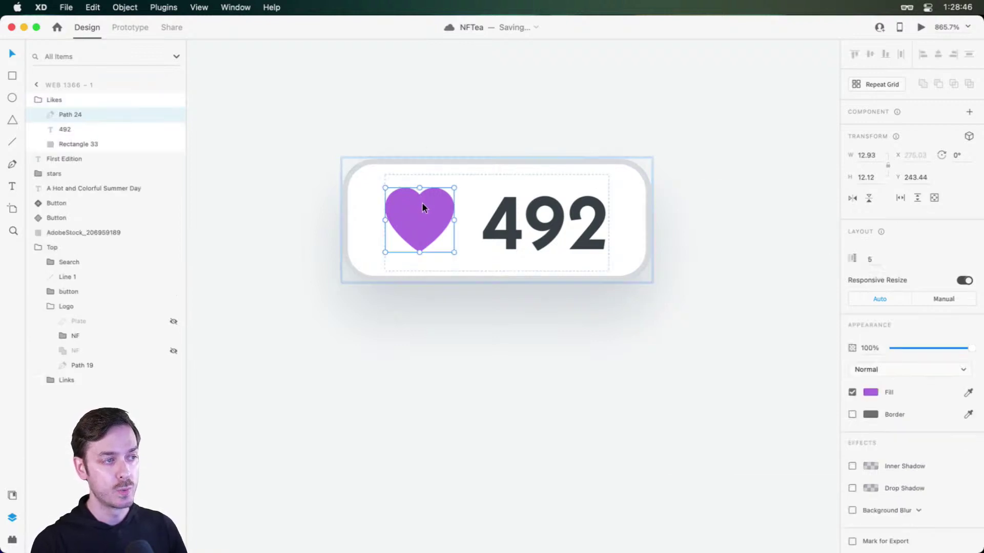
{"action": "mouse_move", "coordinate": [463, 219]}
{"action": "left_mouse_down"}
{"action": "mouse_move", "coordinate": [487, 222]}
{"action": "mouse_move", "coordinate": [456, 213]}
{"action": "mouse_move", "coordinate": [479, 213]}
{"action": "mouse_move", "coordinate": [467, 209]}
{"action": "left_mouse_up"}
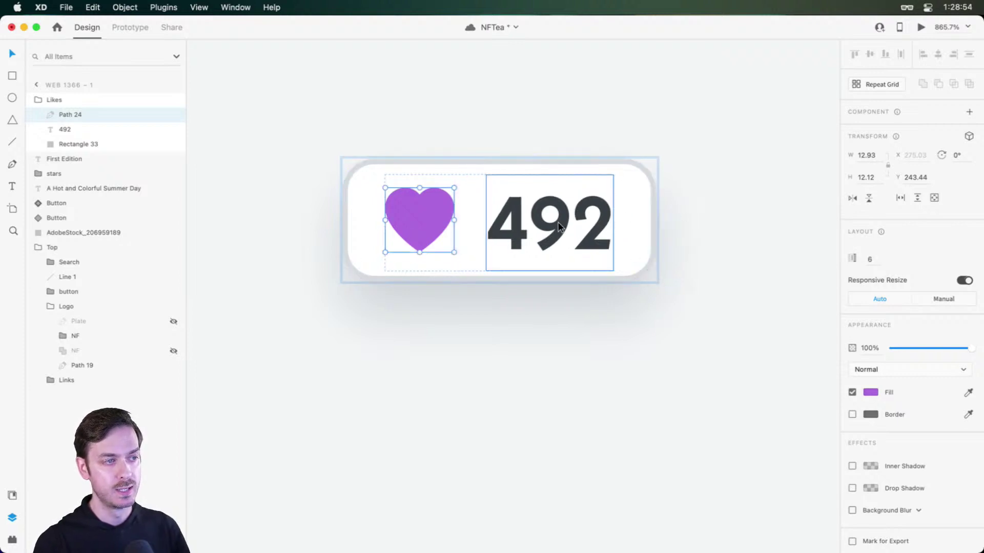
- Test the badge's automatic resizing by deleting the number's last two digits and retyping "92"
{"action": "double_click", "coordinate": [610, 227]}
{"action": "left_click", "coordinate": [609, 227]}
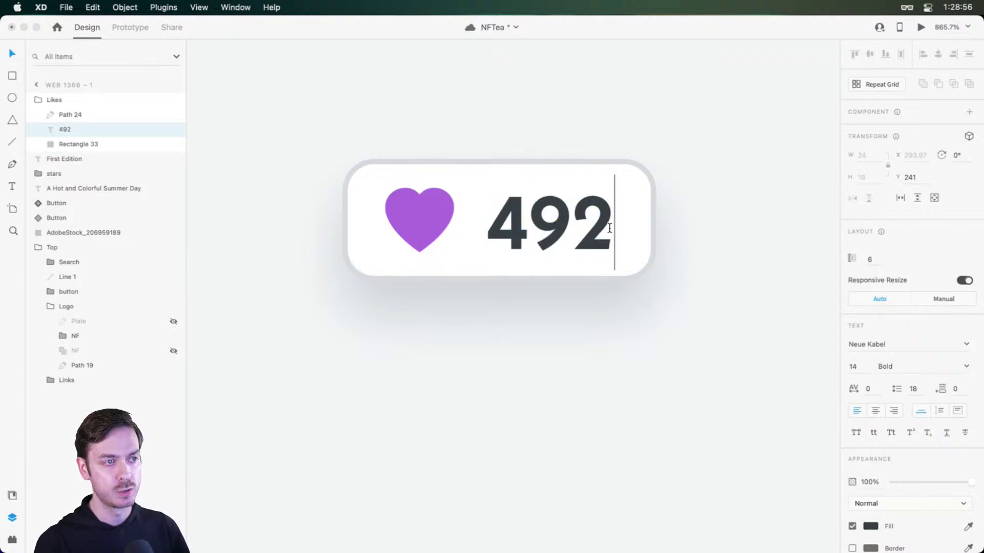
{"action": "key", "text": "BackSpace"}
{"action": "key", "text": "BackSpace"}
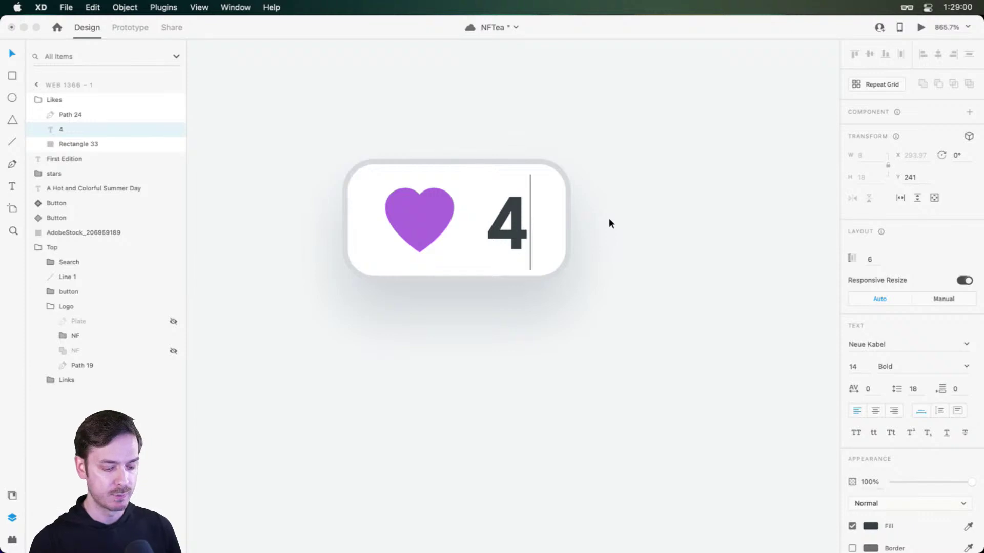
{"action": "type", "text": "92"}
{"action": "key", "text": "Escape"}
- Set the Likes group's top and bottom padding to 4, checking the badge in the preview
{"action": "key", "text": "super+Return"}
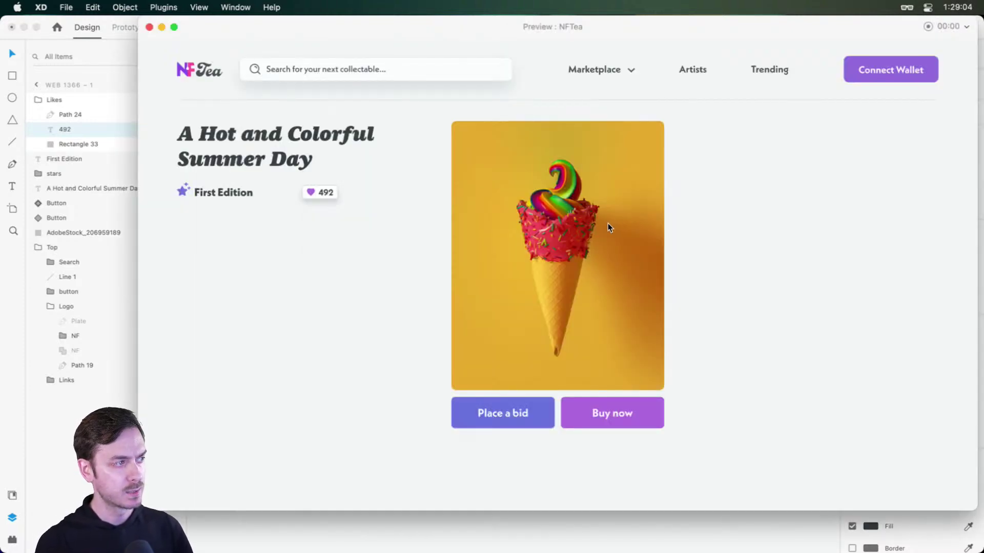
{"action": "key", "text": "super+w"}
{"action": "left_click", "coordinate": [656, 258]}
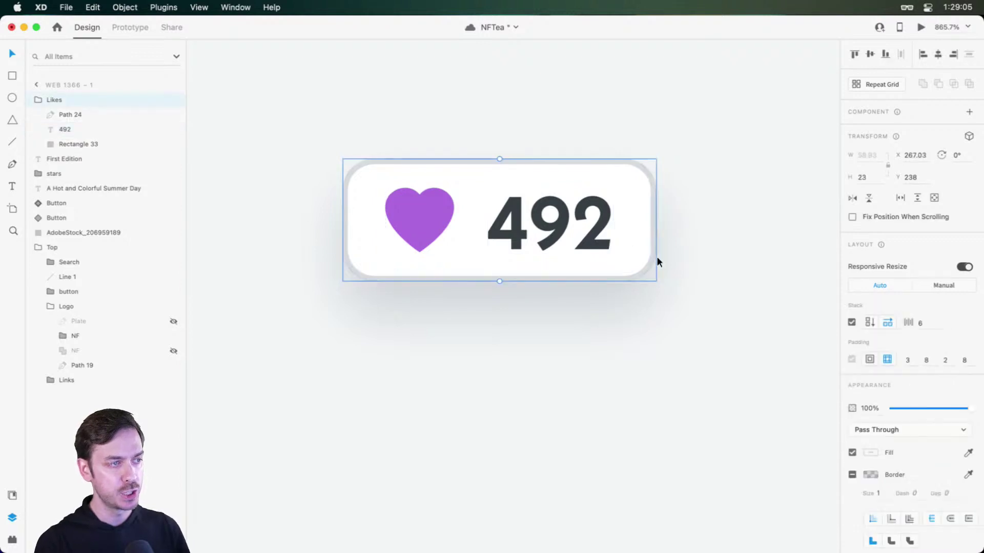
{"action": "left_click", "coordinate": [917, 364]}
{"action": "type", "text": "4"}
{"action": "key", "text": "Tab"}
{"action": "key", "text": "Tab"}
{"action": "type", "text": "3"}
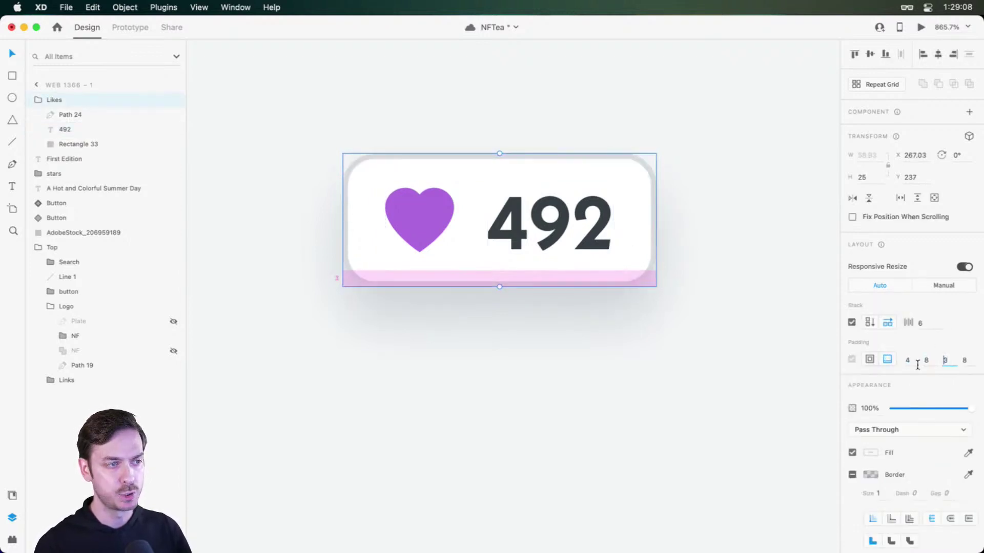
{"action": "key", "text": "Up"}
{"action": "key", "text": "super+Return"}
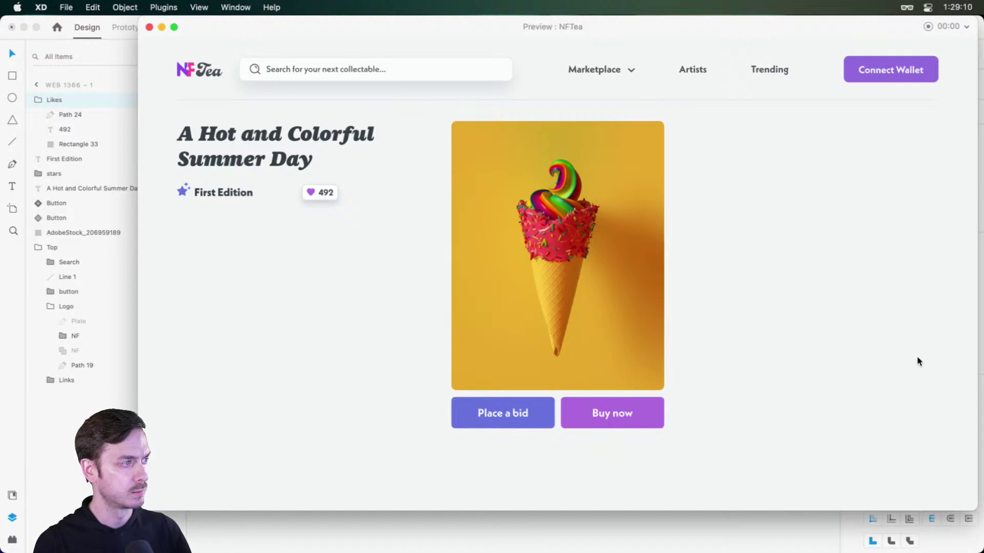
{"action": "key", "text": "super+w"}
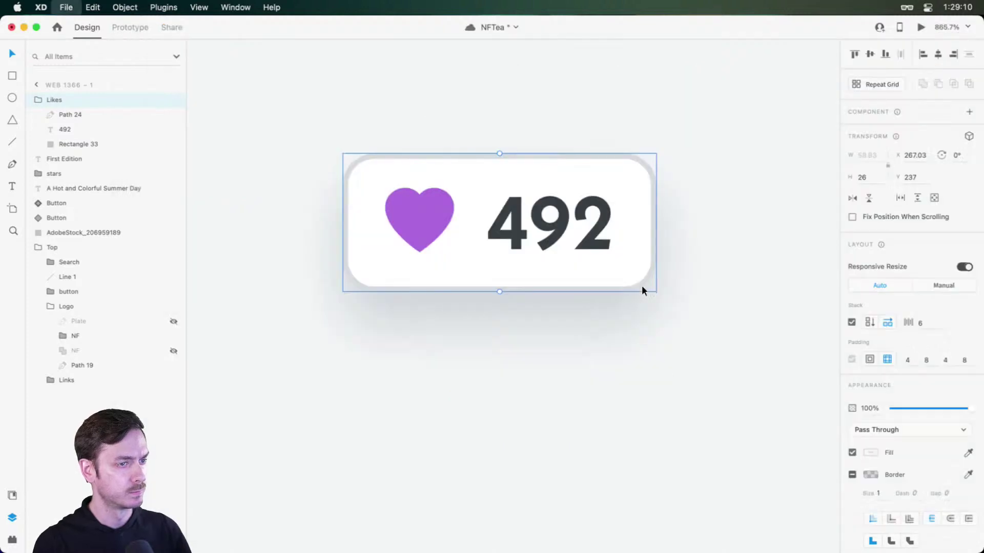
- Reduce the font size of the badge's 492 text and check it in the preview
{"action": "double_click", "coordinate": [529, 224]}
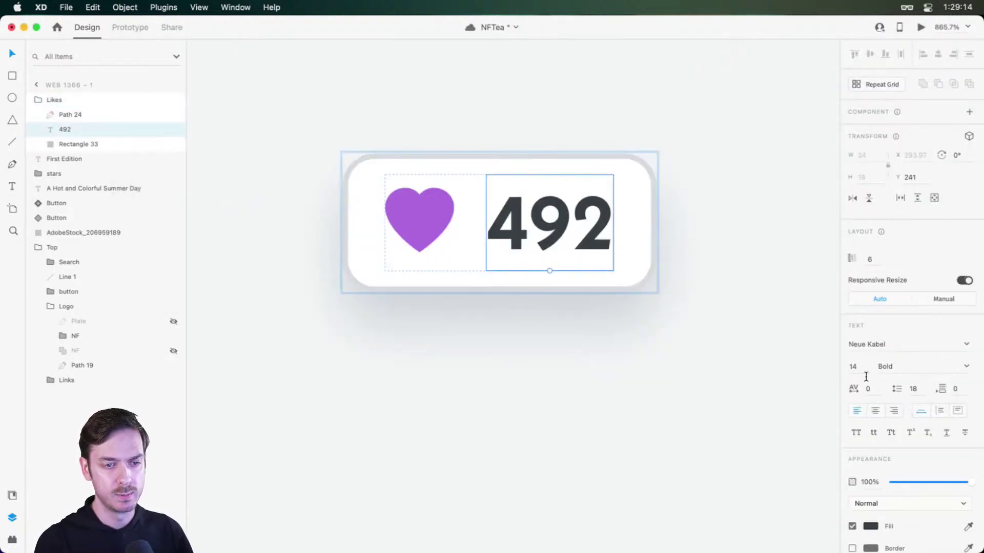
{"action": "key", "text": "Escape"}
{"action": "key", "text": "super+Return"}
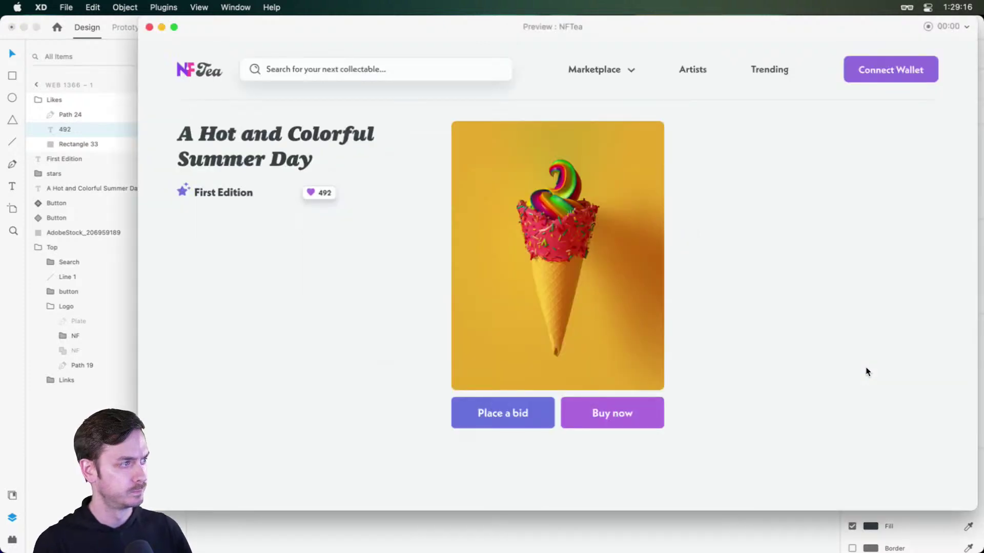
{"action": "key", "text": "super+w"}
- Scale the heart down to about 11 × 11 and centre it vertically with the number
{"action": "left_click", "coordinate": [435, 231]}
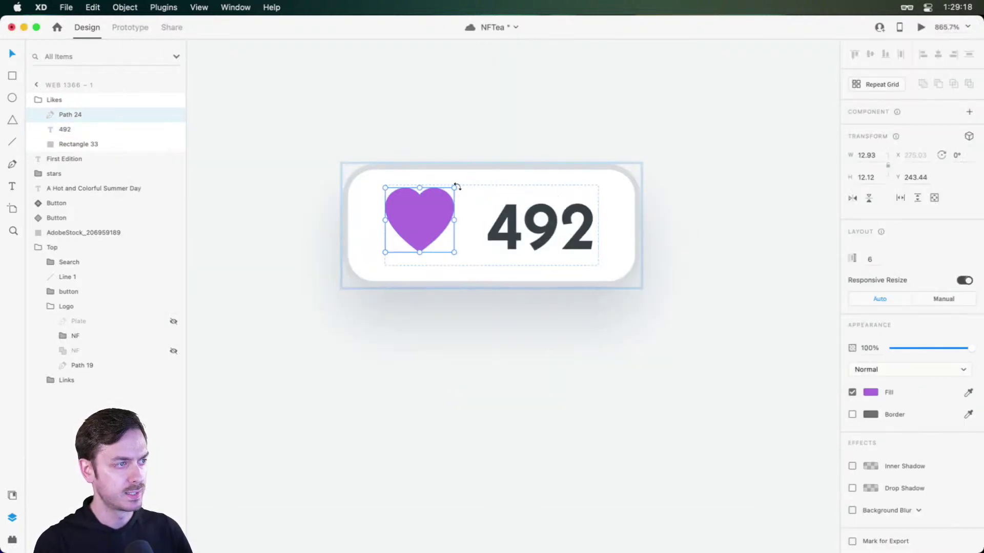
{"action": "left_click_drag", "start_coordinate": [454, 188], "coordinate": [445, 195]}
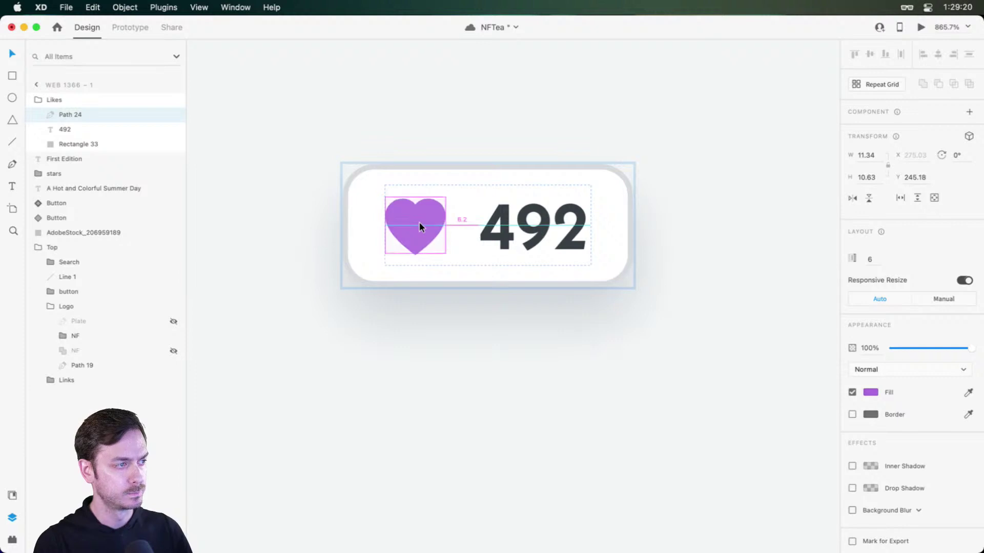
{"action": "key", "text": "Escape"}
{"action": "scroll", "coordinate": [545, 245], "scroll_direction": "down", "scroll_amount": 5}
{"action": "scroll", "coordinate": [548, 249], "scroll_direction": "down", "scroll_amount": 2}
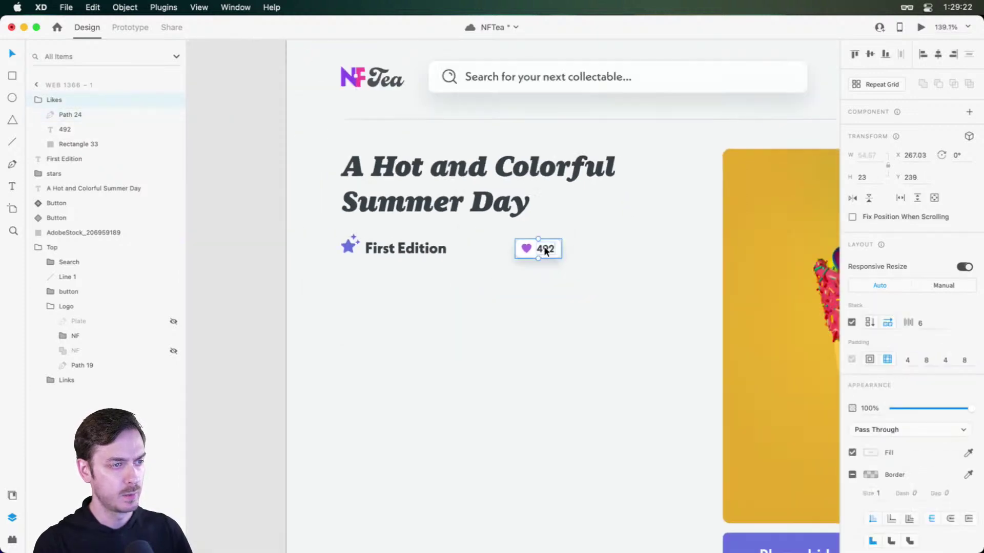
- Move the Likes badge right along the First Edition line to about X 395
{"action": "left_click_drag", "start_coordinate": [548, 249], "coordinate": [650, 248]}
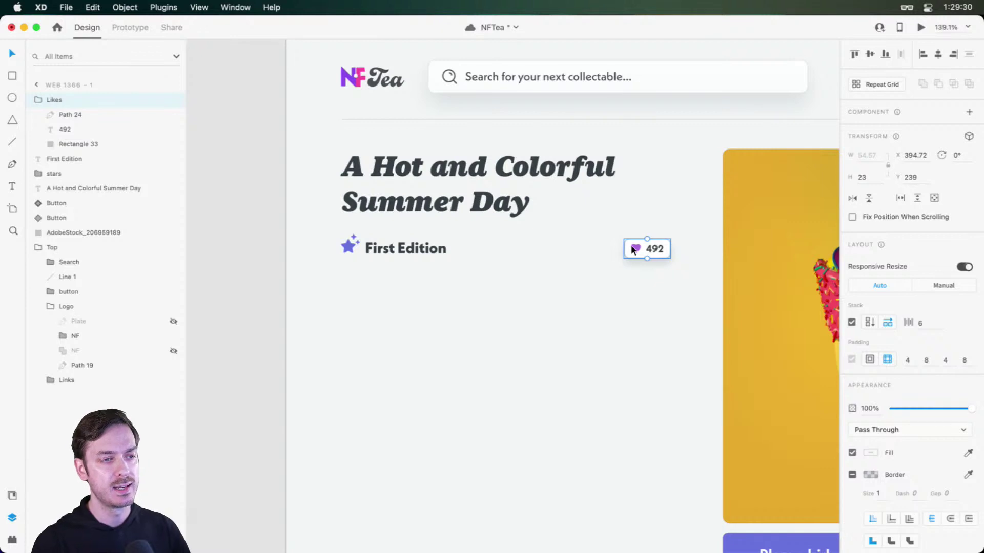
{"action": "left_click_drag", "start_coordinate": [653, 251], "coordinate": [656, 248]}
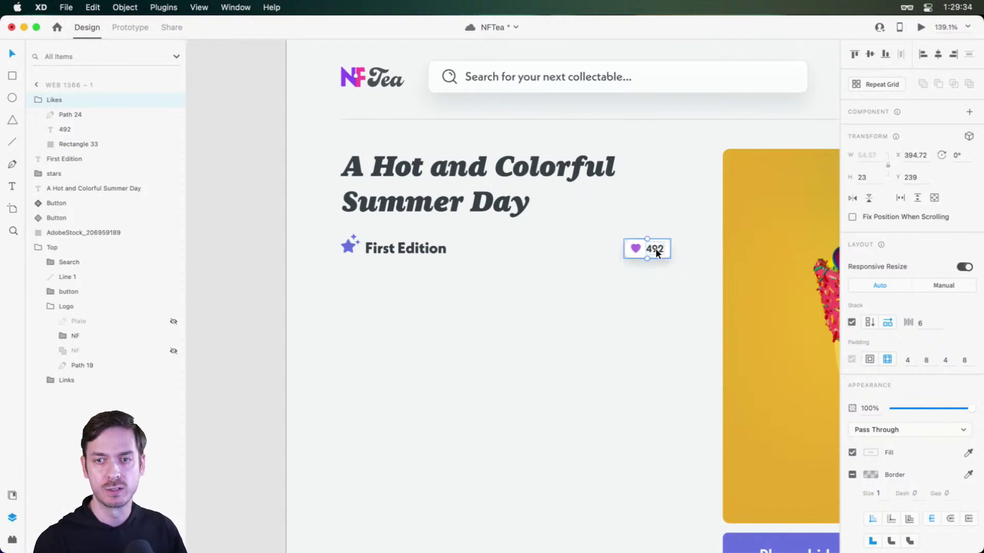
{"action": "scroll", "coordinate": [602, 284], "scroll_direction": "down", "scroll_amount": 3}
{"action": "left_click", "coordinate": [601, 284]}
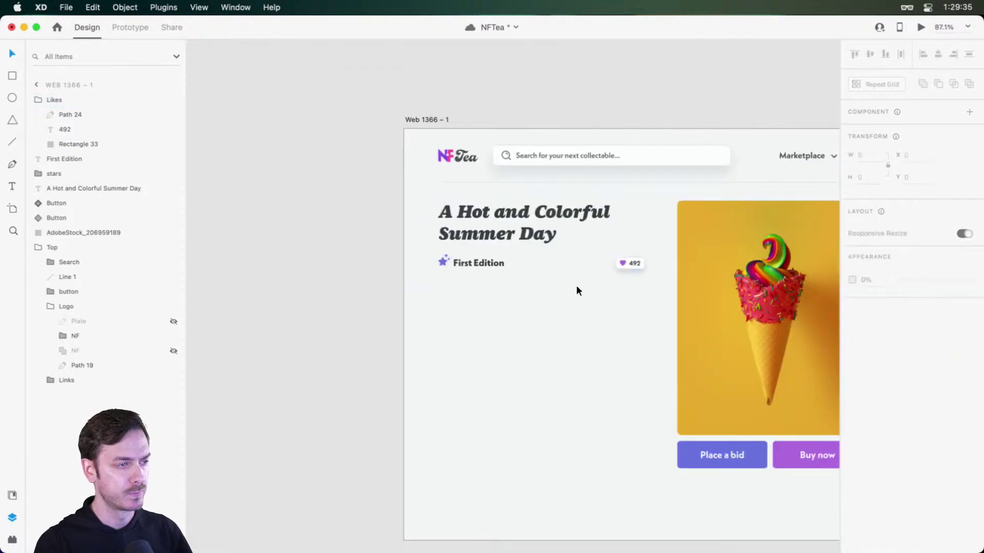
- Move the stars icon, the First Edition label and the Likes badge together up toward the artwork title, to about Y 224
{"action": "left_click", "coordinate": [466, 261]}
{"action": "left_click", "coordinate": [444, 261], "text": "shift"}
{"action": "left_click", "coordinate": [625, 261], "text": "shift"}
{"action": "left_click_drag", "start_coordinate": [625, 261], "coordinate": [625, 256]}
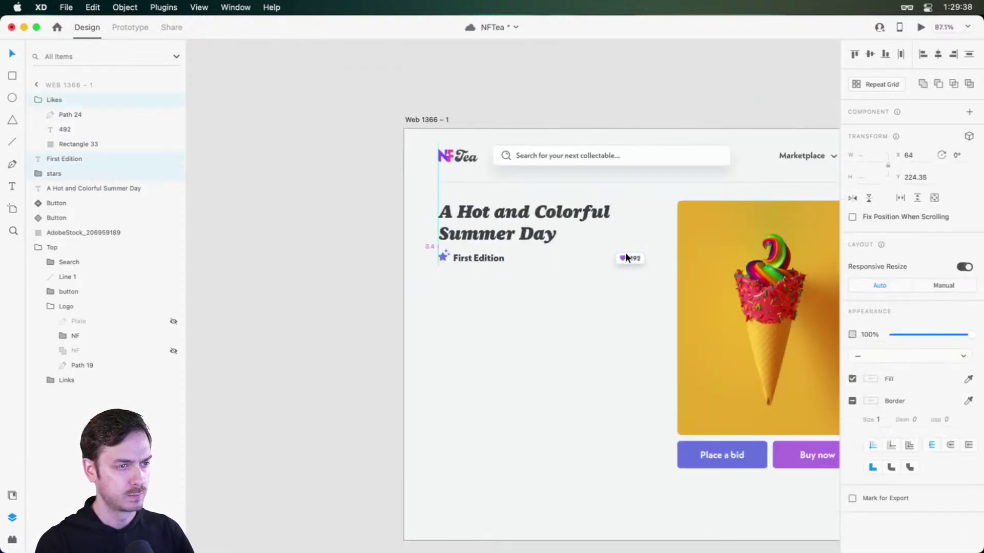
- Remove the drop shadow from the Likes badge's white background rectangle
{"action": "left_click", "coordinate": [580, 312]}
{"action": "scroll", "coordinate": [564, 302], "scroll_direction": "up", "scroll_amount": 4}
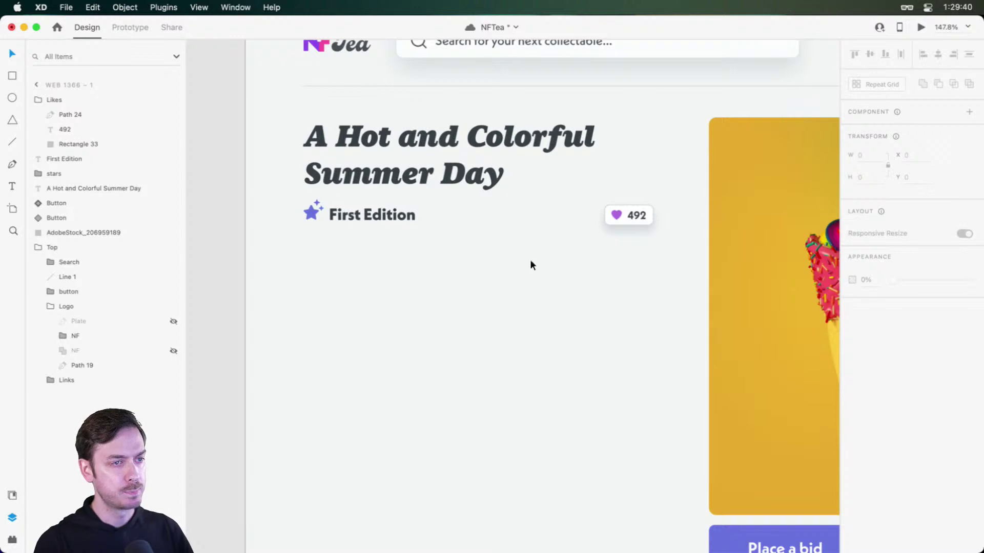
{"action": "scroll", "coordinate": [529, 259], "scroll_direction": "down", "scroll_amount": 2}
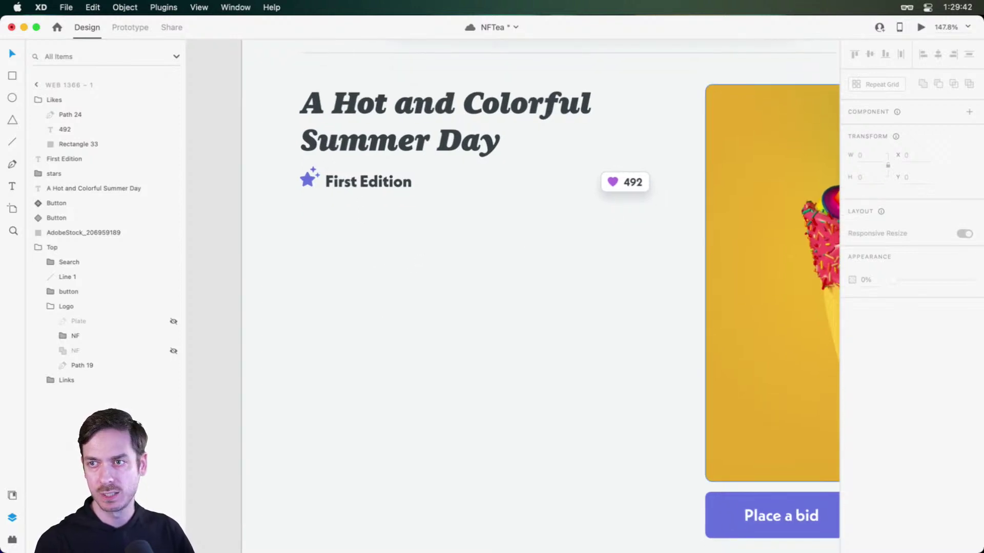
{"action": "double_click", "coordinate": [649, 182]}
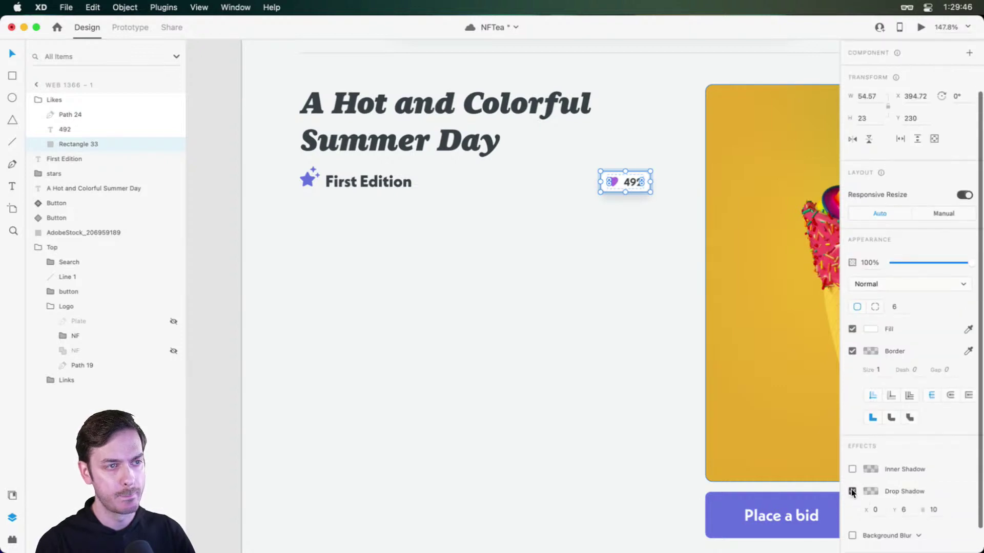
{"action": "left_click", "coordinate": [435, 226]}
- Set the border of the Likes badge's background rectangle to #37415A at 16% opacity
{"action": "double_click", "coordinate": [645, 183]}
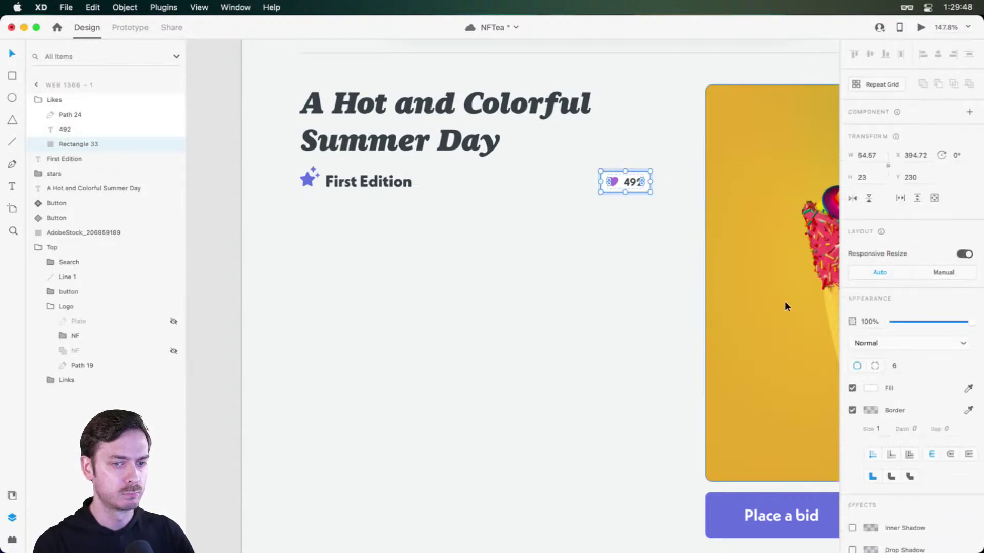
{"action": "left_click", "coordinate": [870, 410]}
{"action": "left_click_drag", "start_coordinate": [838, 420], "coordinate": [846, 423]}
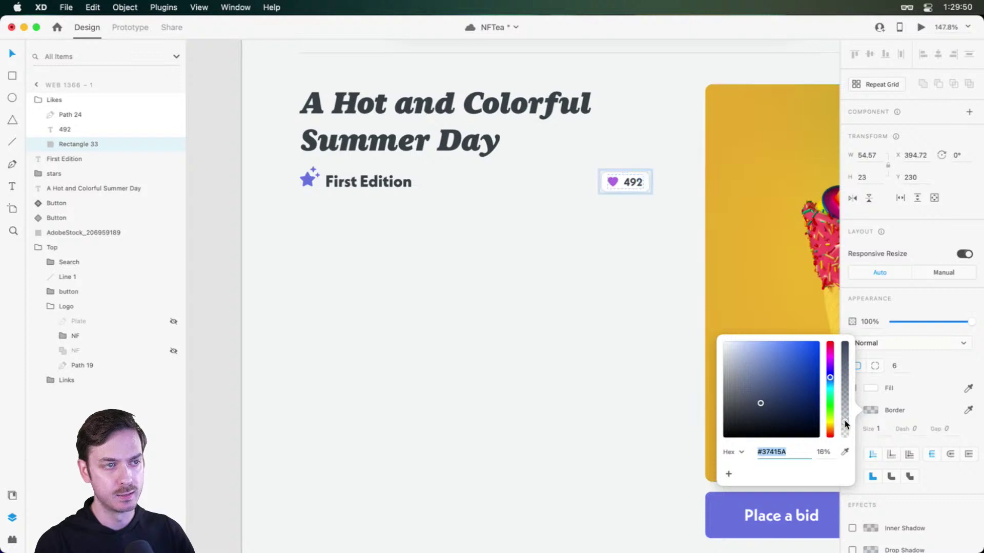
{"action": "left_click", "coordinate": [522, 243]}
- Draw an area text box about 385 × 83 below the First Edition line, at about X 64, Y 270
{"action": "left_click_drag", "start_coordinate": [414, 261], "coordinate": [433, 239]}
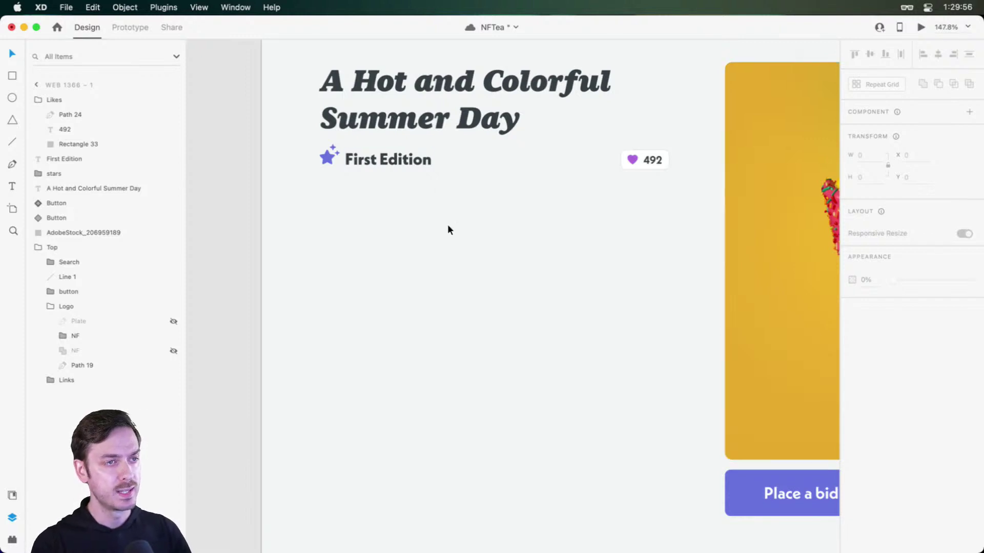
{"action": "left_click_drag", "start_coordinate": [498, 226], "coordinate": [466, 223]}
{"action": "key", "text": "e"}
{"action": "key", "text": "t"}
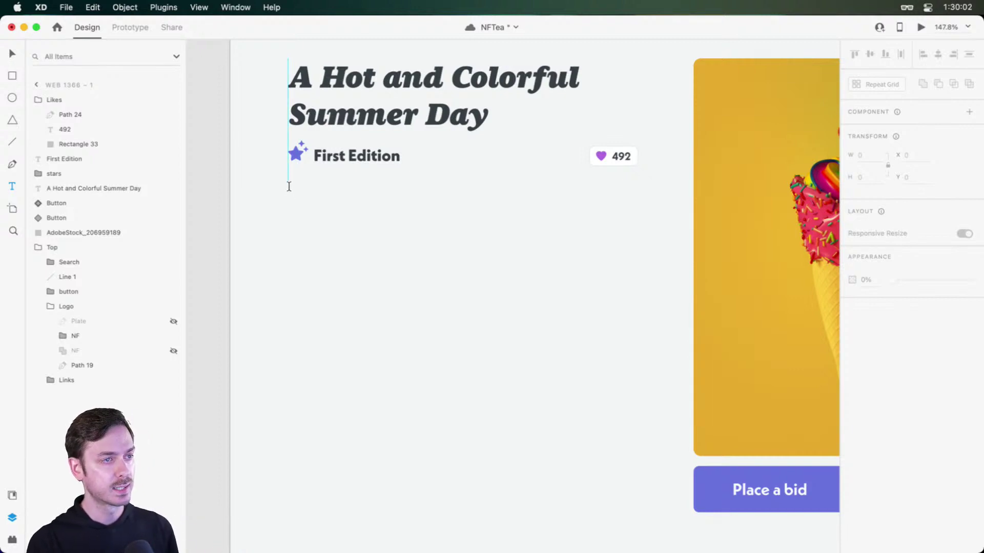
{"action": "left_click_drag", "start_coordinate": [288, 182], "coordinate": [639, 257]}
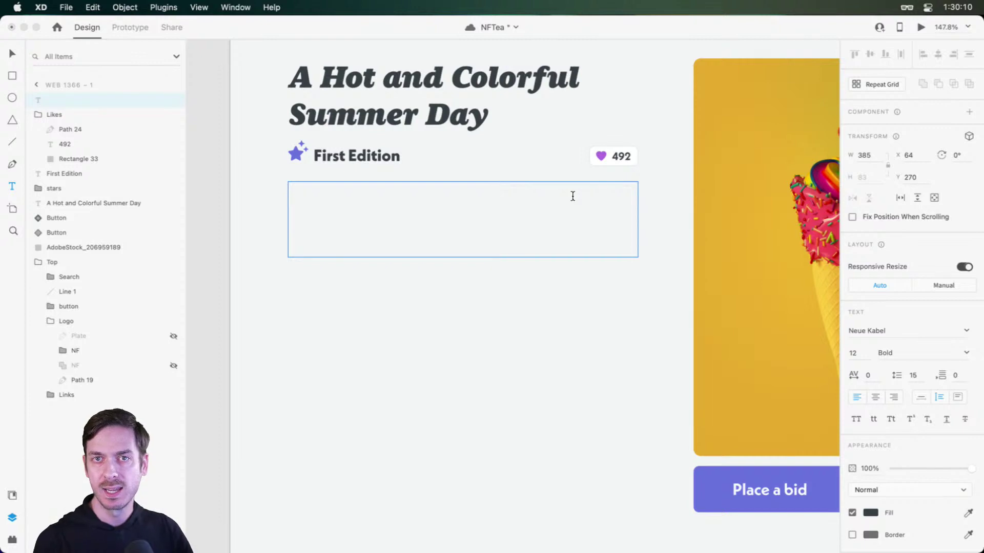
- Enter the description's opening "You know that feeling on a hot summer day when you drop your newly-scooped ice cream? That's how you're"
{"action": "type", "text": "You "}
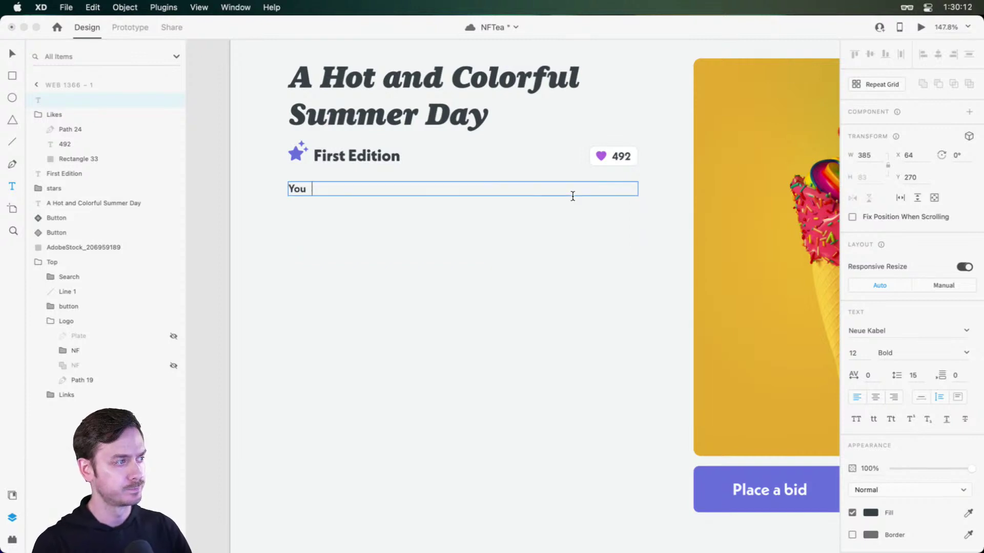
{"action": "type", "text": "know that feel"}
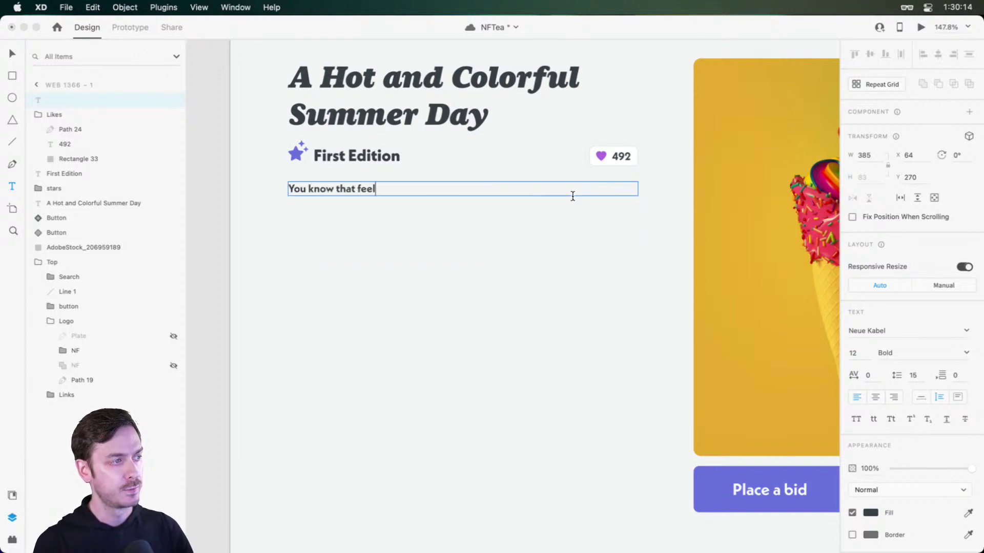
{"action": "type", "text": "ing on a hot su"}
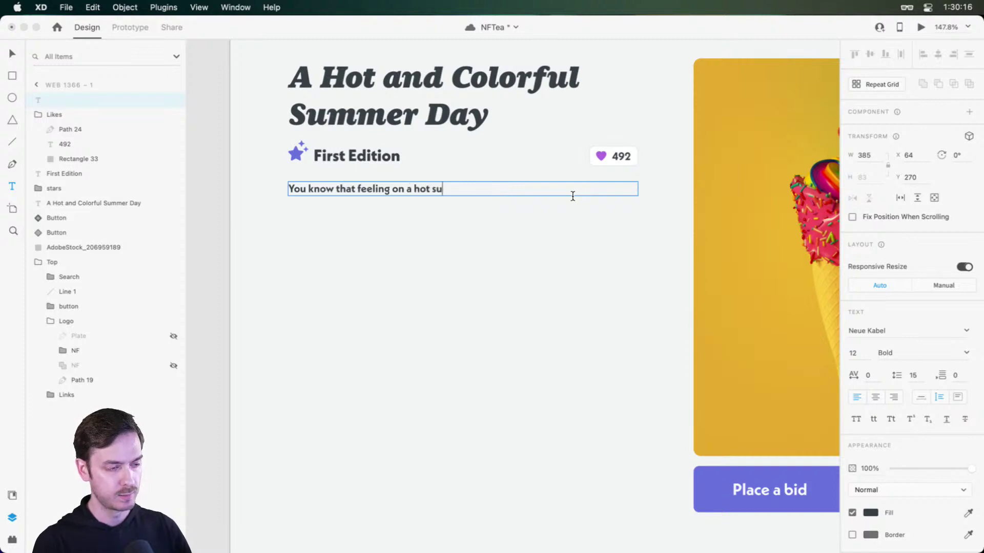
{"action": "type", "text": "mmer day when"}
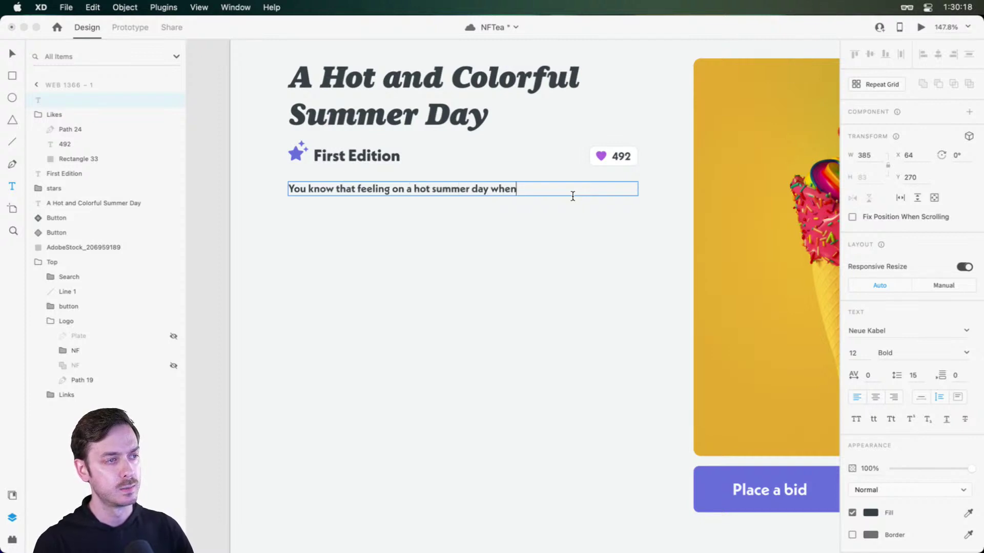
{"action": "type", "text": " you drop your"}
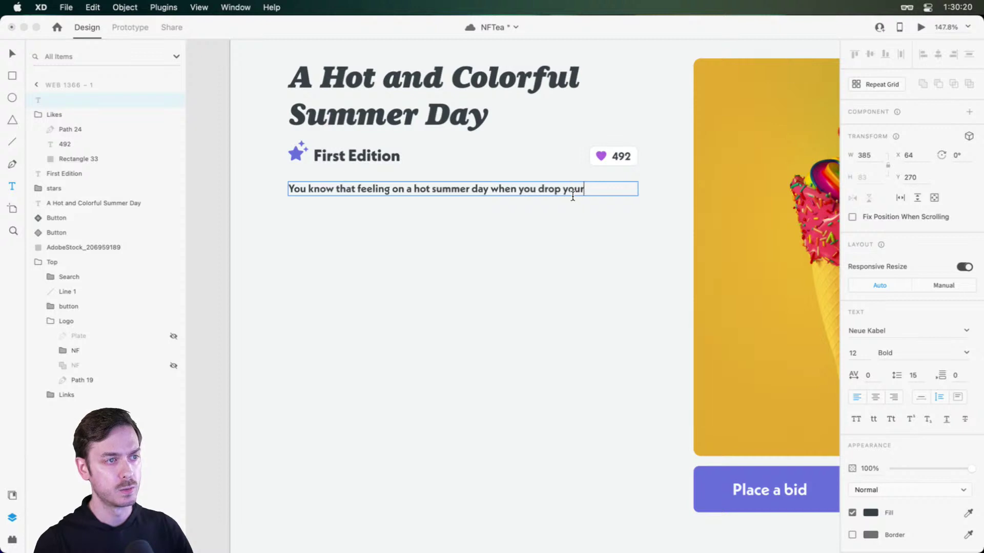
{"action": "type", "text": " newly-s"}
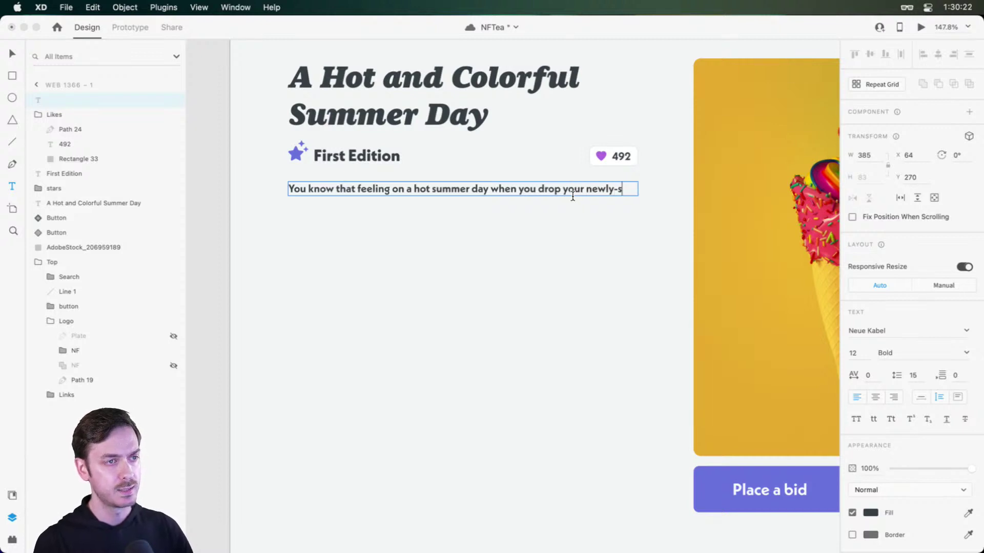
{"action": "type", "text": "cooped ice c"}
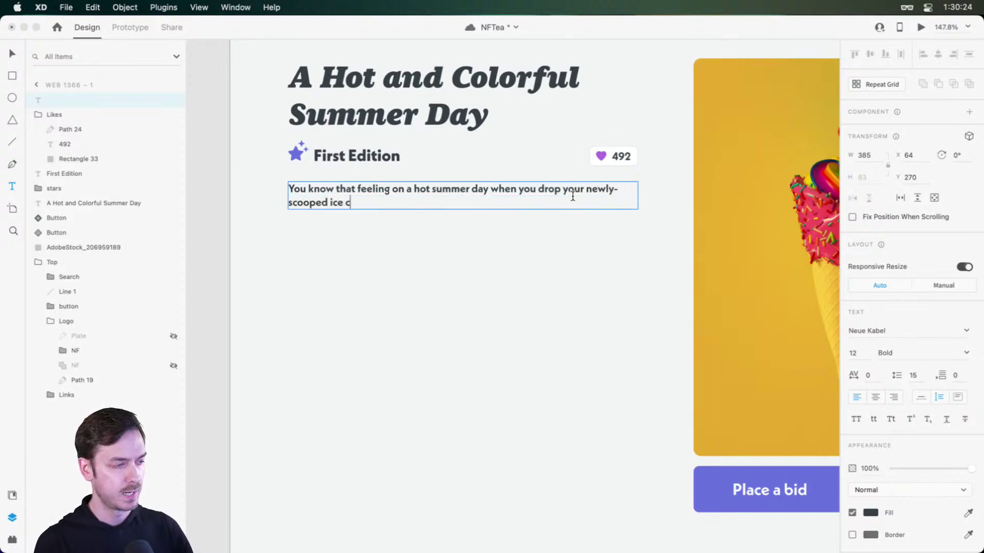
{"action": "type", "text": "ream? That's how you're "}
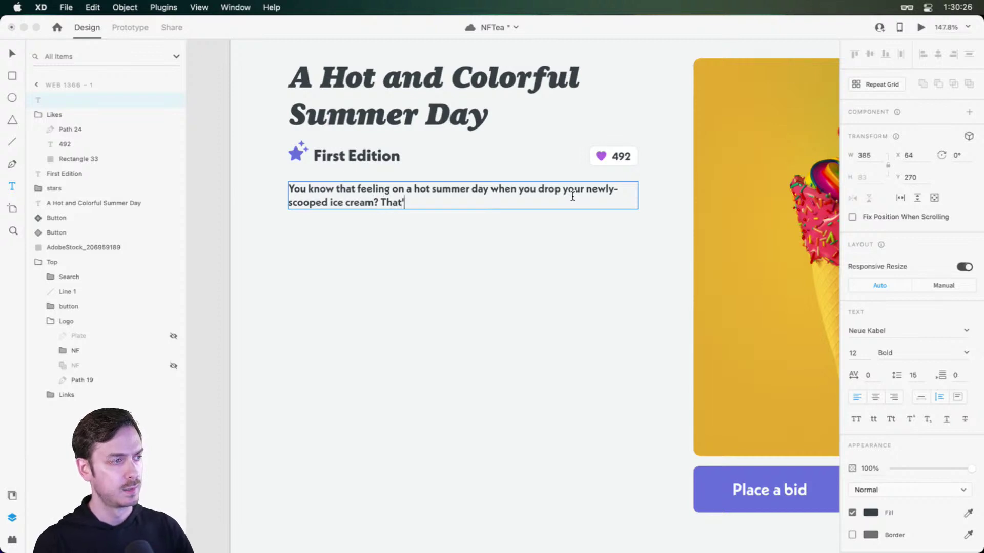
- Complete the description's second sentence with "going to feel if you don't bid on this piece." and finish editing the text
{"action": "type", "text": "doing"}
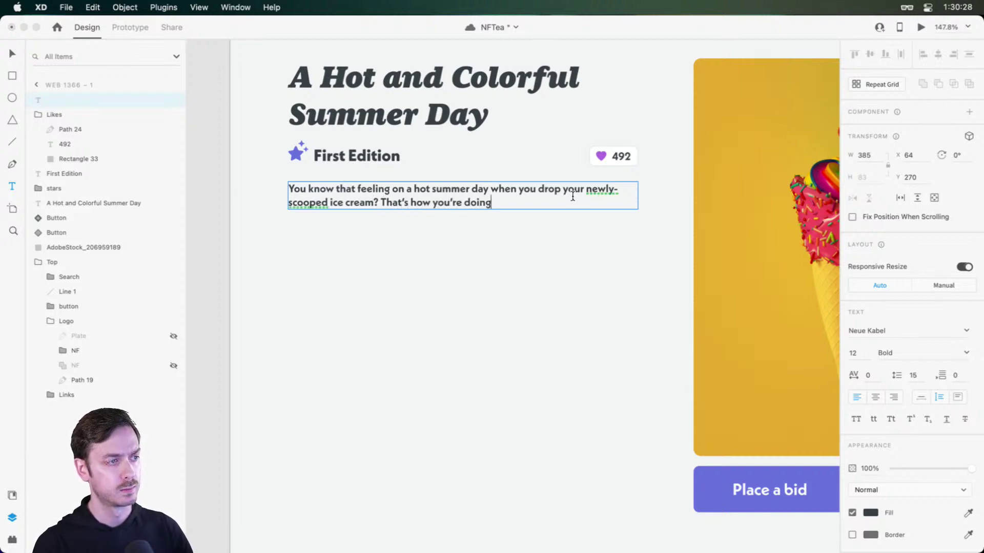
{"action": "key", "text": "BackSpace"}
{"action": "key", "text": "BackSpace"}
{"action": "key", "text": "BackSpace"}
{"action": "key", "text": "BackSpace"}
{"action": "key", "text": "BackSpace"}
{"action": "type", "text": "going to feel w"}
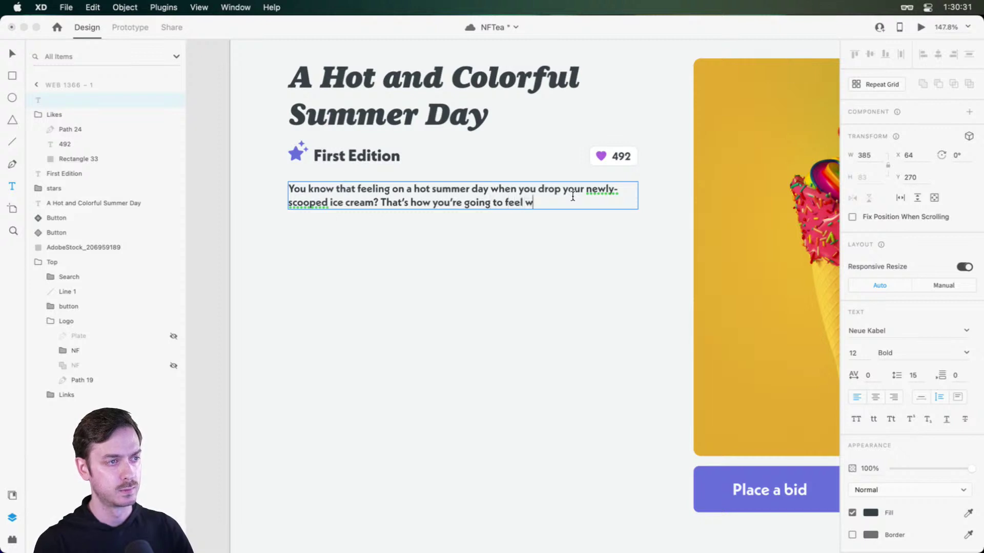
{"action": "key", "text": "BackSpace"}
{"action": "type", "text": "if y"}
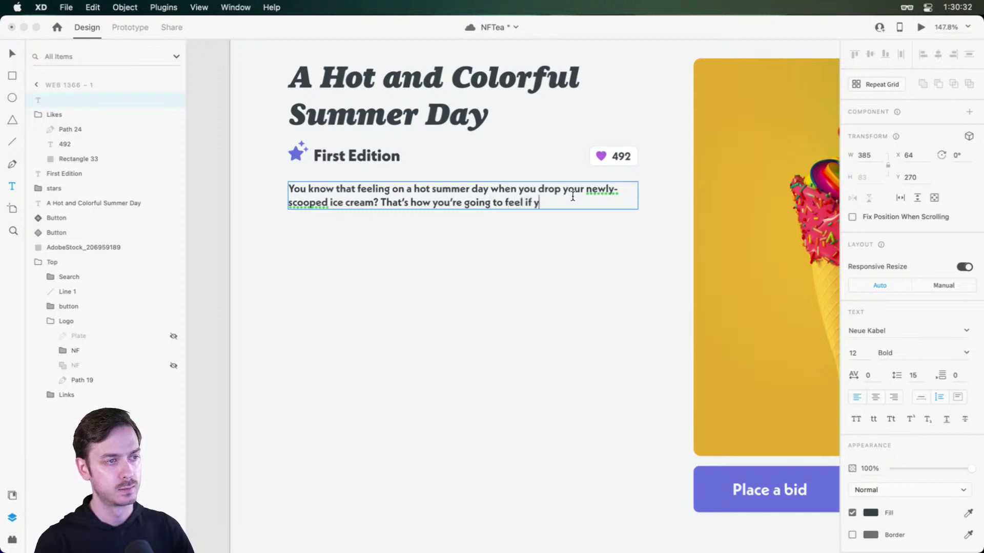
{"action": "type", "text": "ou don't bid on "}
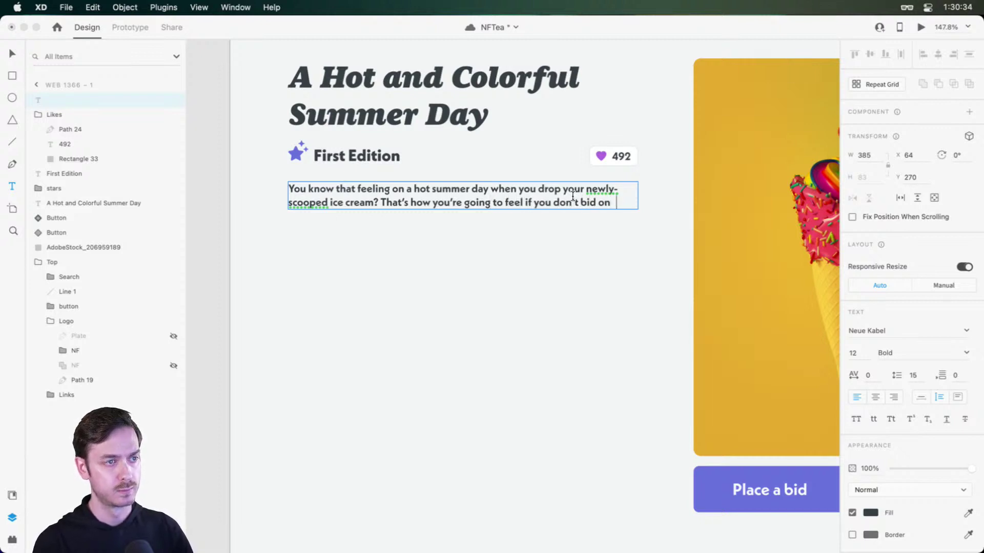
{"action": "type", "text": "this piece."}
{"action": "key", "text": "Escape"}
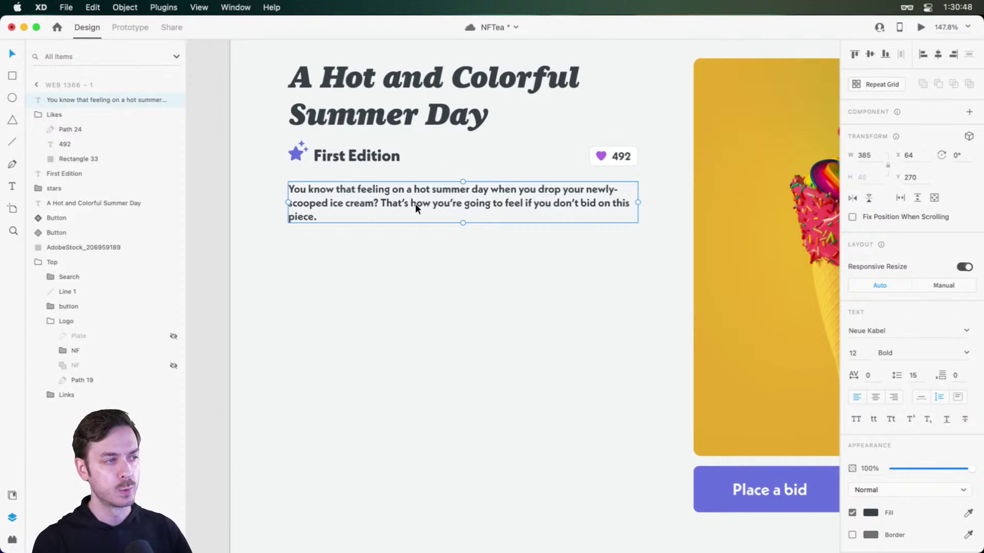
- Set the description's font size to 14 and its weight to Medium
{"action": "left_click", "coordinate": [854, 354]}
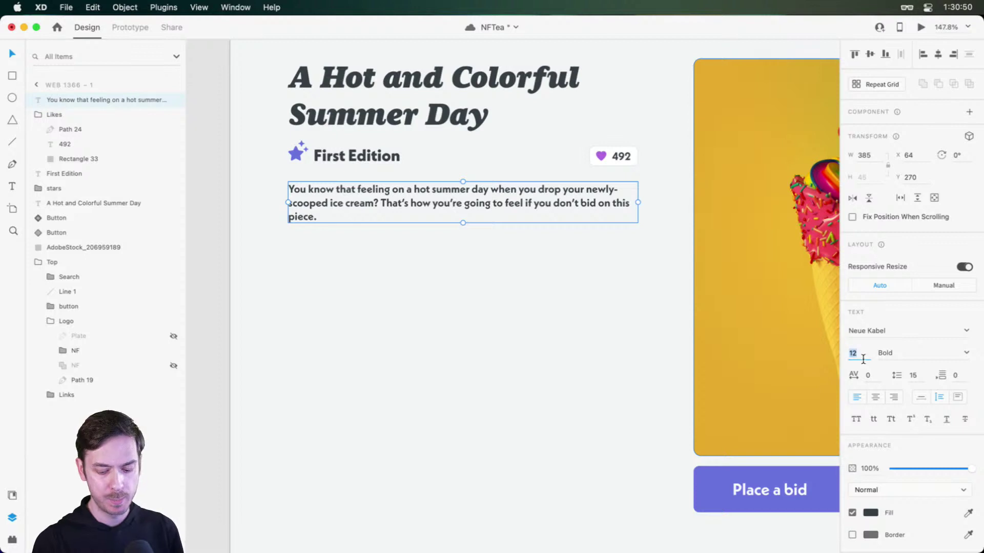
{"action": "key", "text": "Up"}
{"action": "key", "text": "Up"}
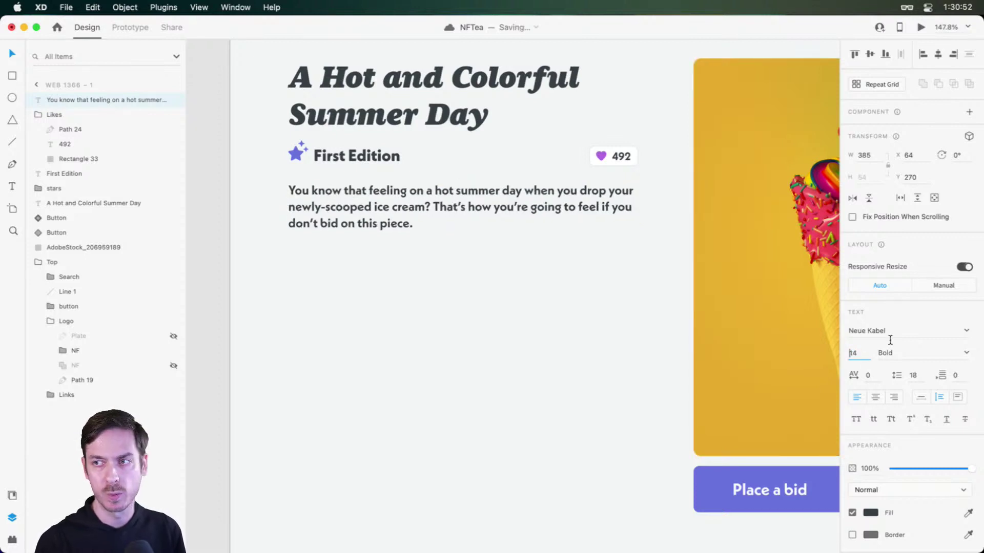
{"action": "left_click", "coordinate": [966, 354]}
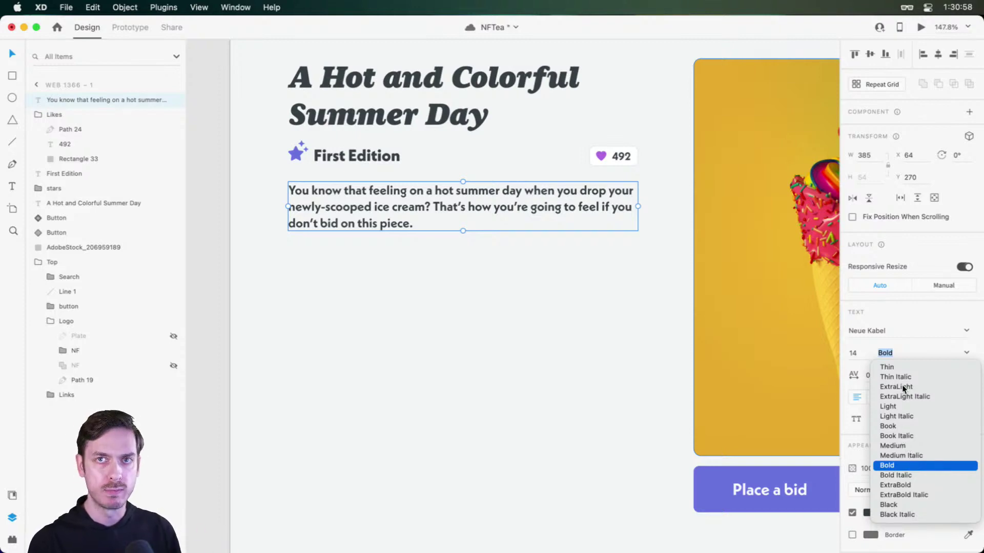
{"action": "left_click", "coordinate": [894, 446]}
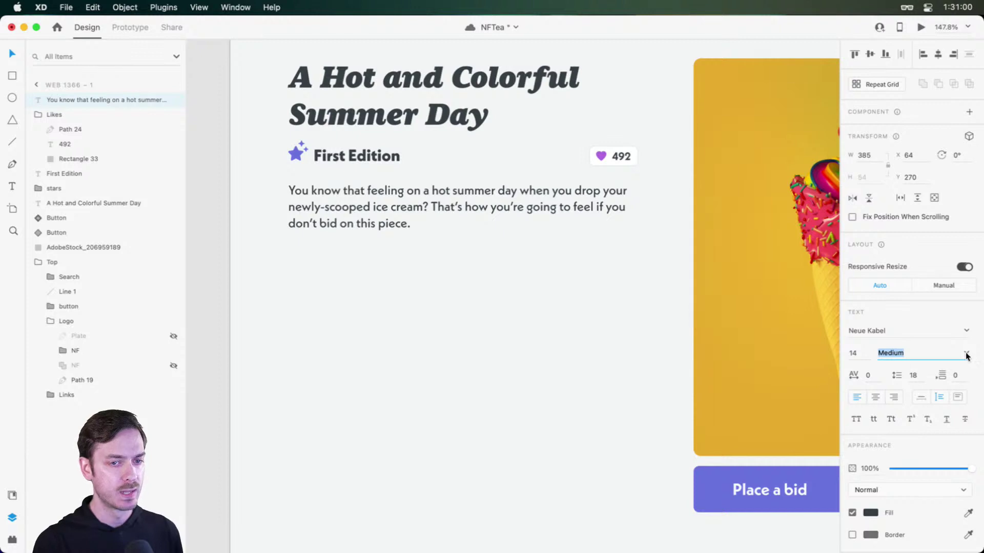
{"action": "left_click", "coordinate": [915, 362]}
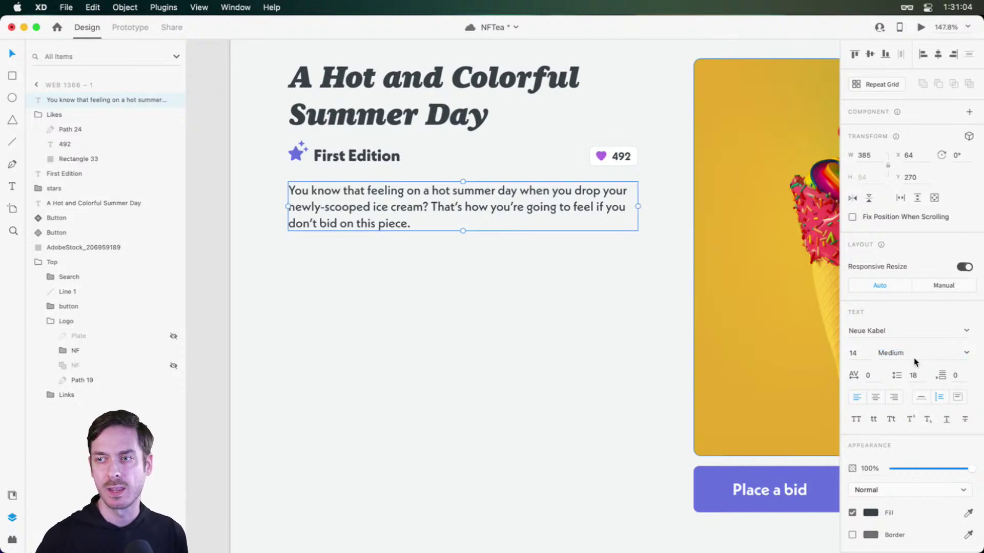
- Set the description's line spacing to 24 and check the page in the preview
{"action": "left_click", "coordinate": [897, 373]}
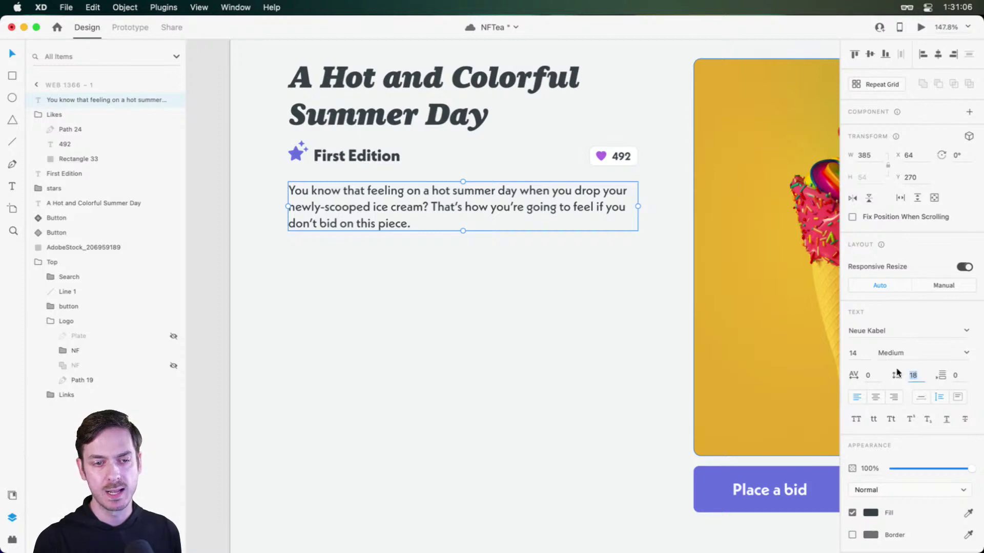
{"action": "key", "text": "Up"}
{"action": "key", "text": "Up"}
{"action": "key", "text": "Up"}
{"action": "key", "text": "Up"}
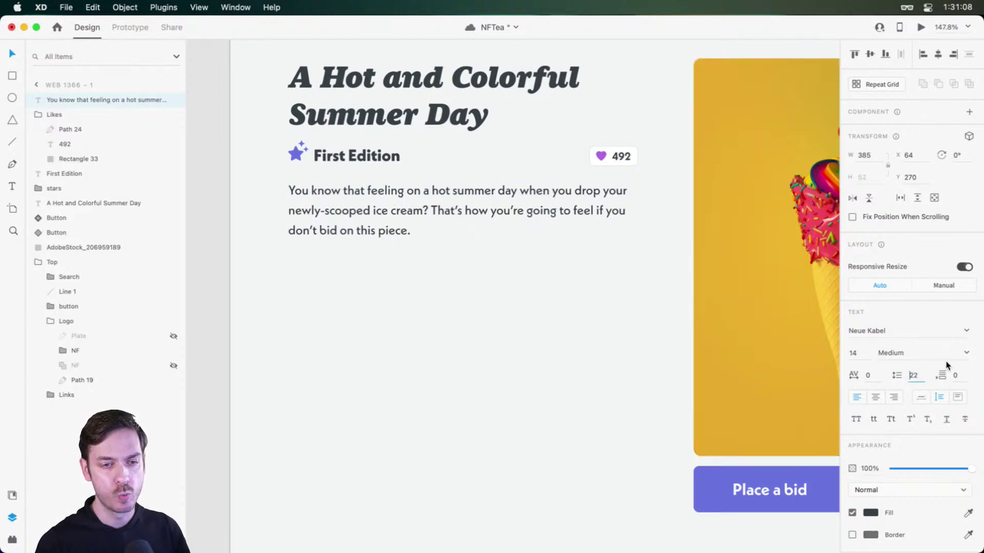
{"action": "key", "text": "Up"}
{"action": "key", "text": "Up"}
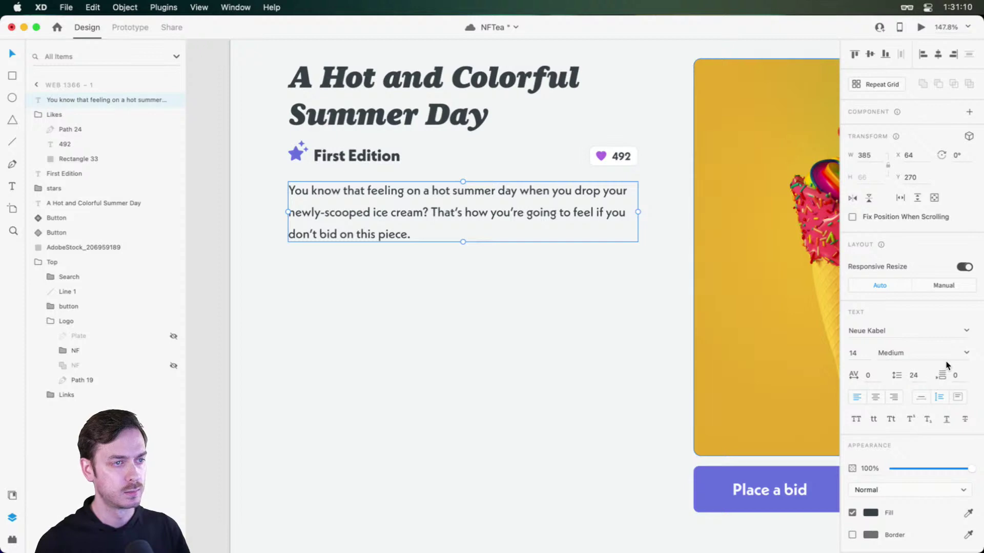
{"action": "key", "text": "super+Return"}
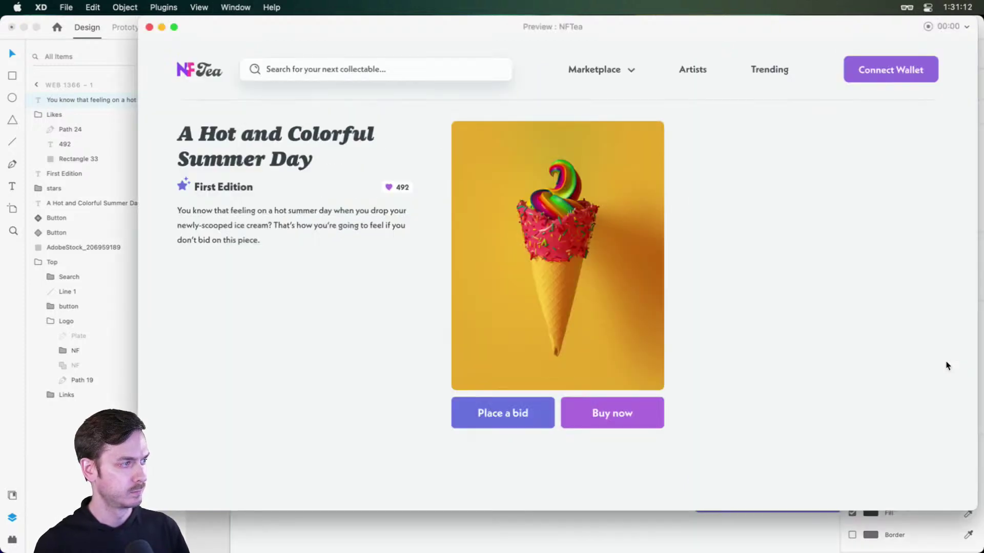
{"action": "key", "text": "super+w"}
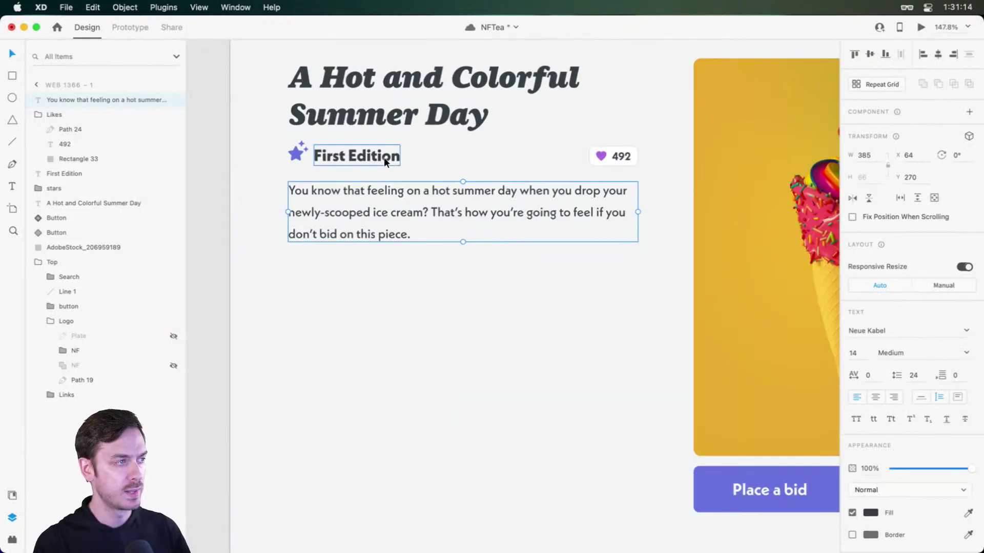
- Group the stars icon with the First Edition label and name the group "First Edition"
{"action": "left_click_drag", "start_coordinate": [265, 140], "coordinate": [402, 166]}
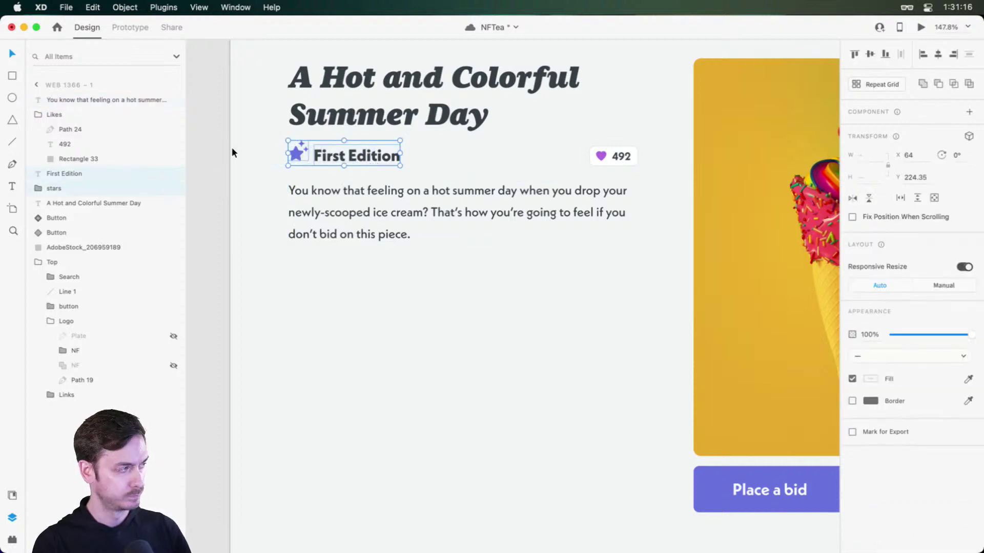
{"action": "key", "text": "super+g"}
{"action": "double_click", "coordinate": [60, 175]}
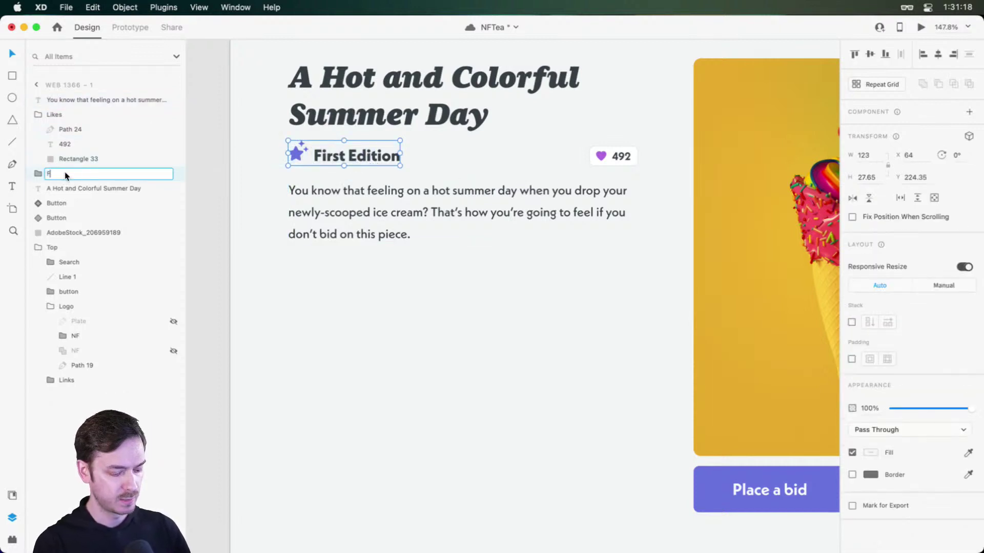
{"action": "type", "text": "First Edition"}
{"action": "key", "text": "Return"}
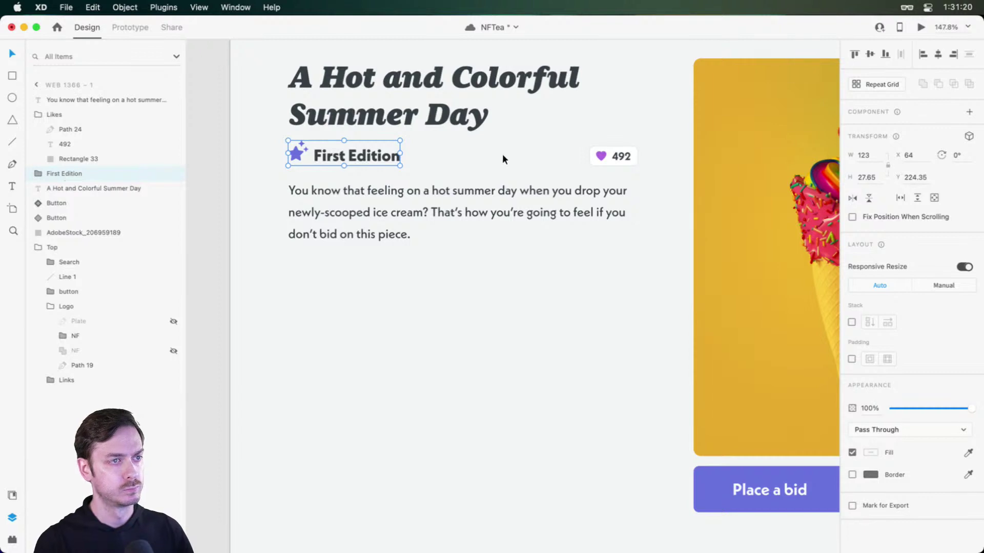
- Shift the description down slightly and move the First Edition group and the Likes badge down together to about Y 226
{"action": "left_click_drag", "start_coordinate": [542, 195], "coordinate": [545, 202]}
{"action": "left_click_drag", "start_coordinate": [259, 138], "coordinate": [677, 166]}
{"action": "left_click_drag", "start_coordinate": [613, 156], "coordinate": [614, 158]}
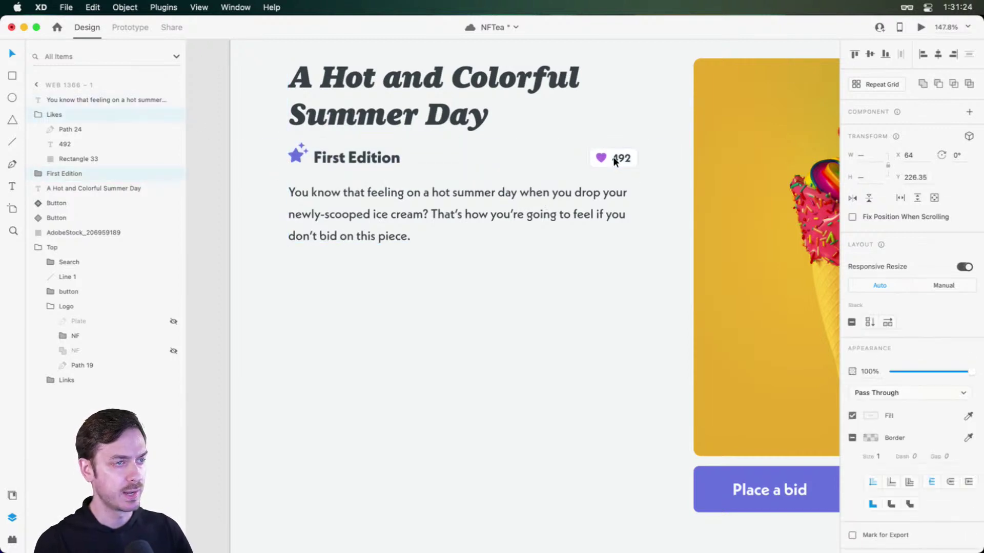
- Deselect the First Edition and Likes groups and save the document
{"action": "left_click", "coordinate": [430, 319]}
{"action": "scroll", "coordinate": [413, 316], "scroll_direction": "down", "scroll_amount": 2}
{"action": "scroll", "coordinate": [371, 254], "scroll_direction": "up", "scroll_amount": 2}
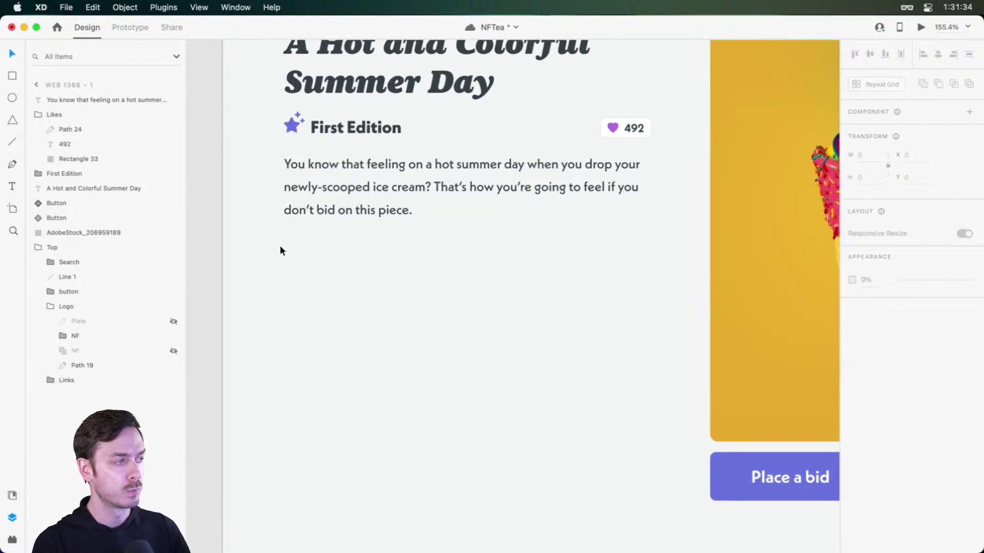
{"action": "scroll", "coordinate": [279, 246], "scroll_direction": "up", "scroll_amount": 3}
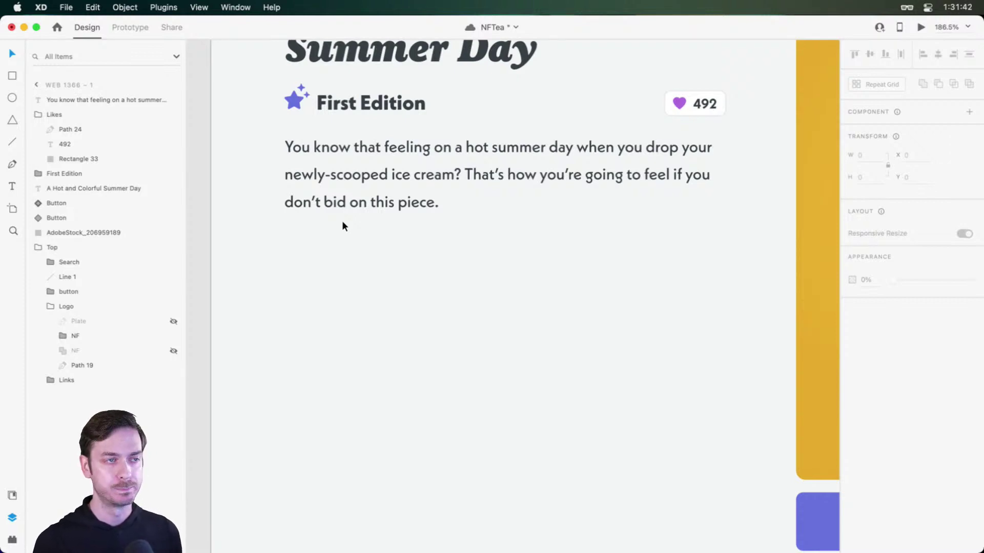
{"action": "key", "text": "super+s"}
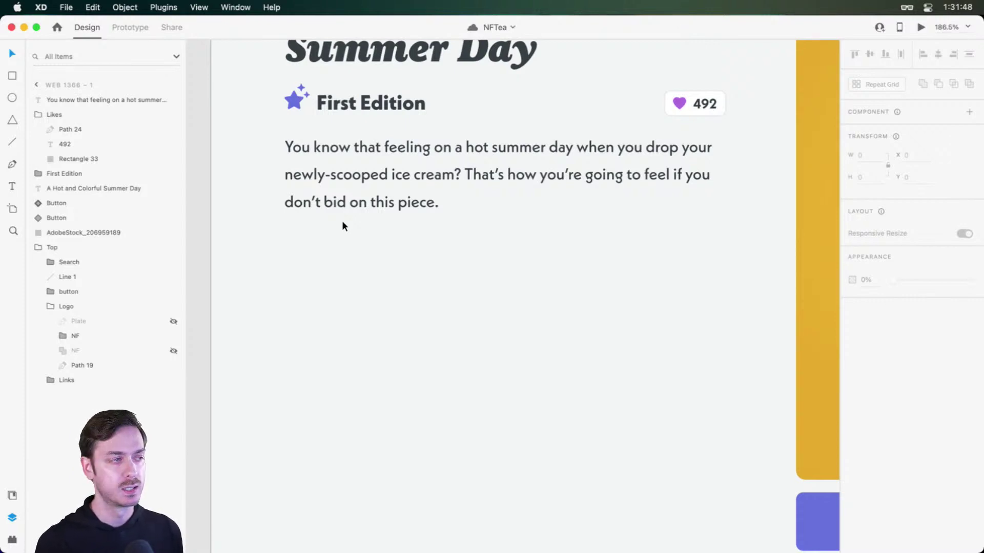
- Draw a 43 by 20 rectangle just below the description's left edge and round its corners fully into a pill
{"action": "scroll", "coordinate": [308, 223], "scroll_direction": "up", "scroll_amount": 2}
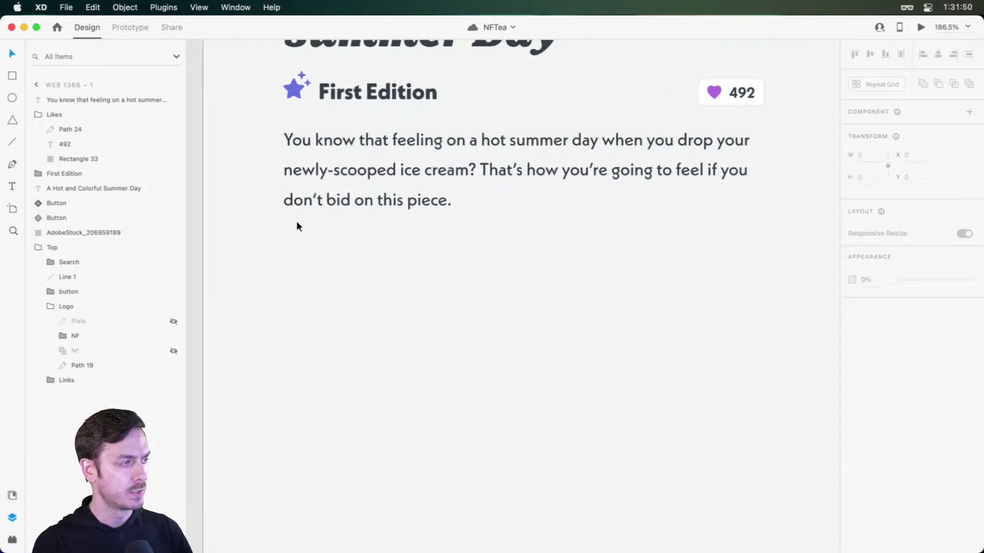
{"action": "key", "text": "t"}
{"action": "key", "text": "r"}
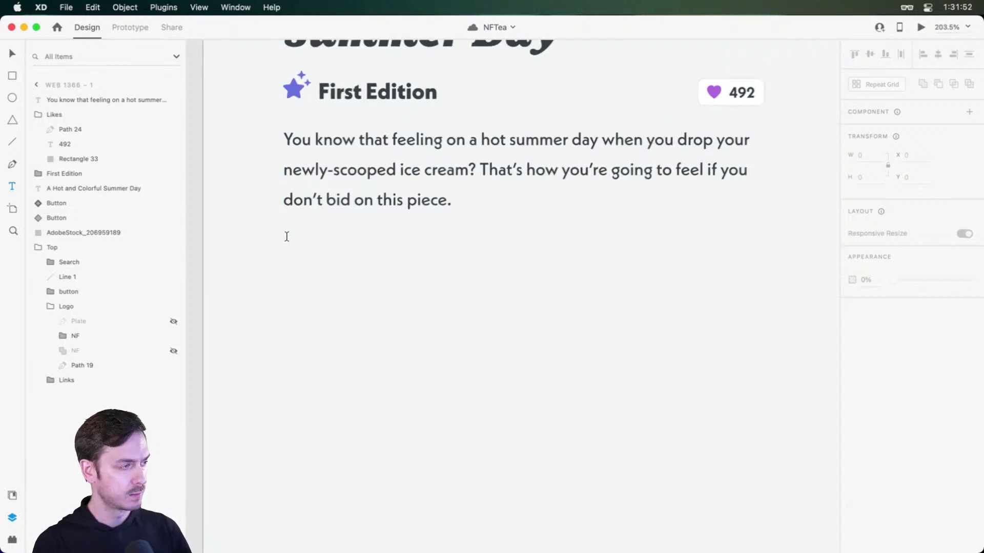
{"action": "left_click_drag", "start_coordinate": [283, 225], "coordinate": [336, 253]}
{"action": "scroll", "coordinate": [318, 241], "scroll_direction": "up", "scroll_amount": 5}
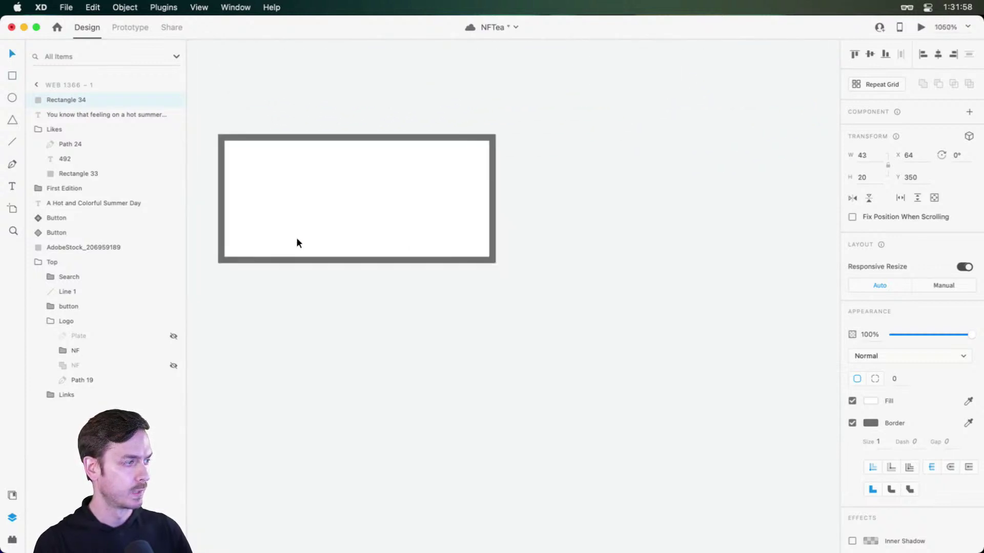
{"action": "left_click_drag", "start_coordinate": [487, 145], "coordinate": [420, 262]}
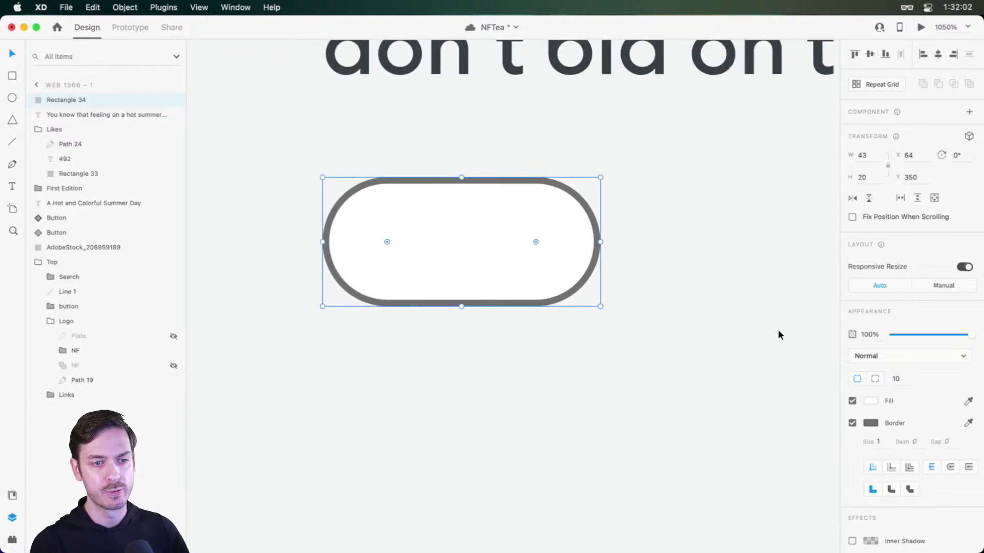
- Fill the pill with the saved color #6A73E0 and remove its border
{"action": "key", "text": "super+shift+y"}
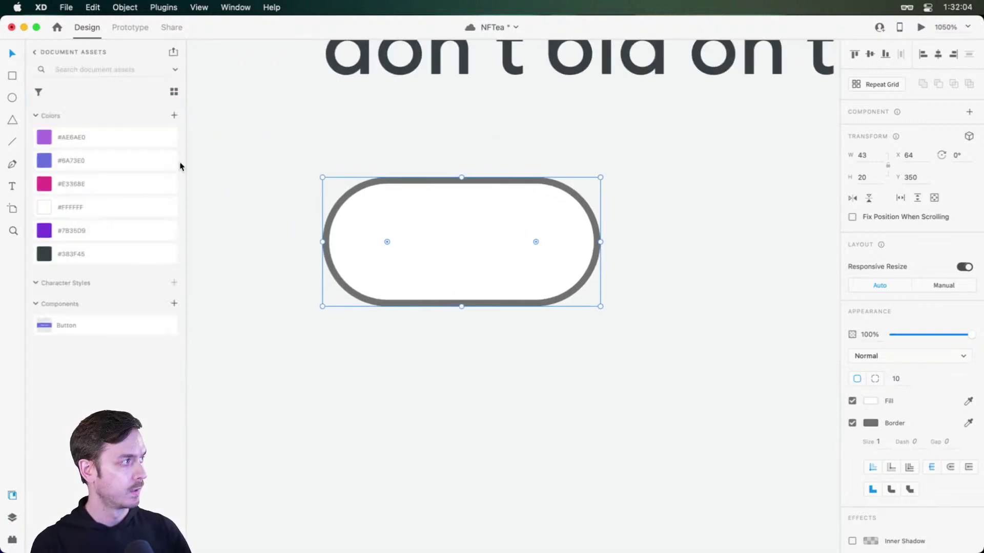
{"action": "left_click", "coordinate": [125, 161]}
{"action": "left_click", "coordinate": [853, 424]}
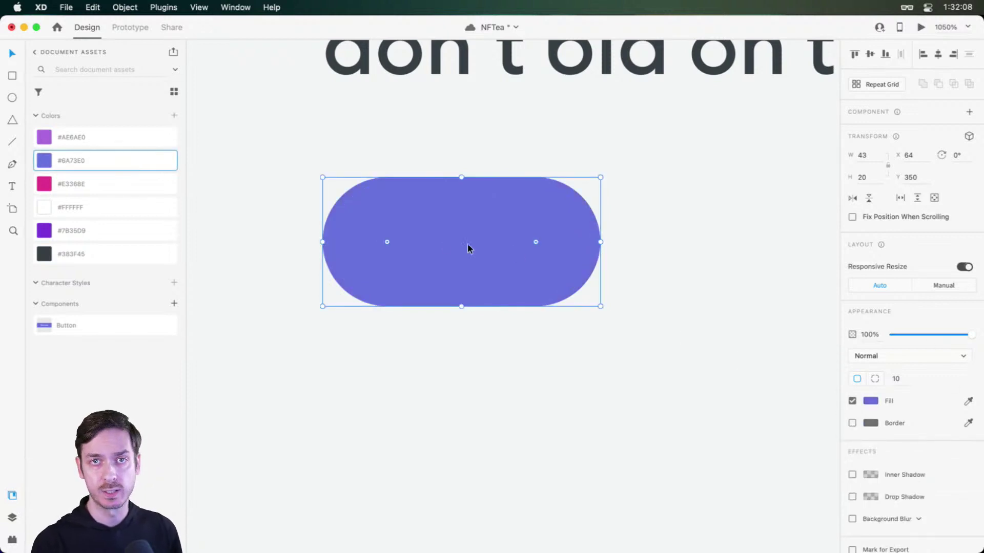
- Add the text "#food" and position it over the pill
{"action": "key", "text": "t"}
{"action": "left_click", "coordinate": [440, 267]}
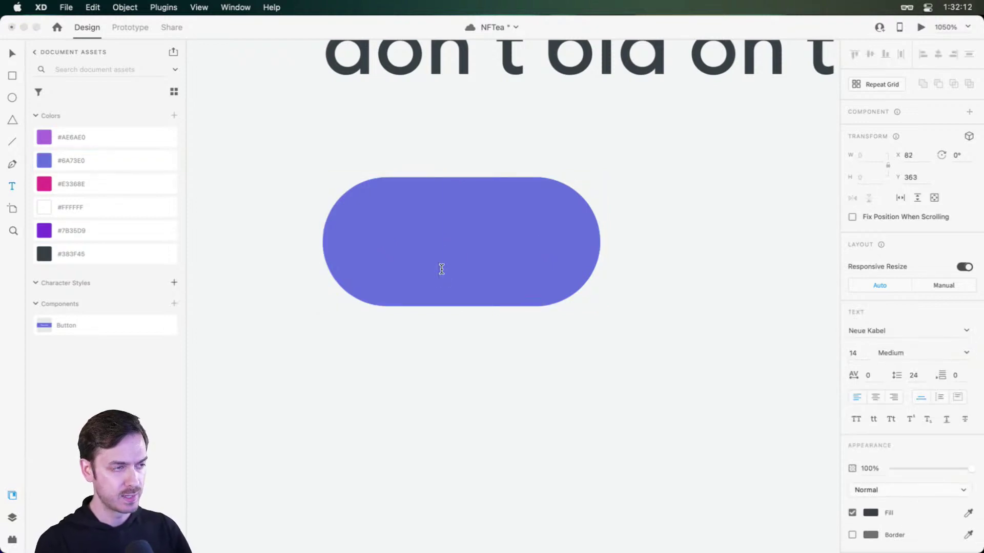
{"action": "type", "text": "#food"}
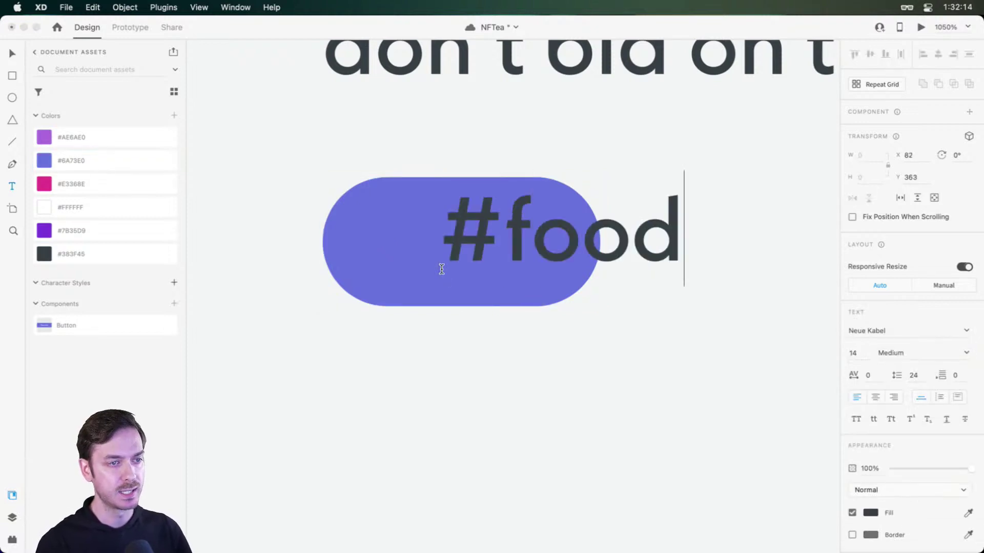
{"action": "key", "text": "Escape"}
{"action": "left_click_drag", "start_coordinate": [559, 238], "coordinate": [488, 244]}
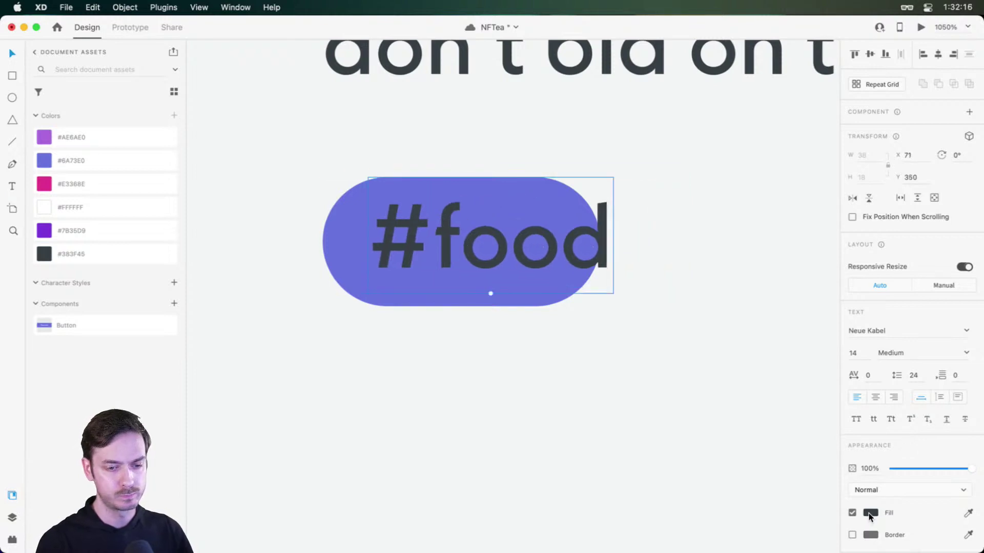
- Set the #food text's fill to white (ffffff), its font size to 12 and its weight to Bold
{"action": "left_click", "coordinate": [870, 512]}
{"action": "type", "text": "ffffff"}
{"action": "key", "text": "Return"}
{"action": "left_click", "coordinate": [885, 255]}
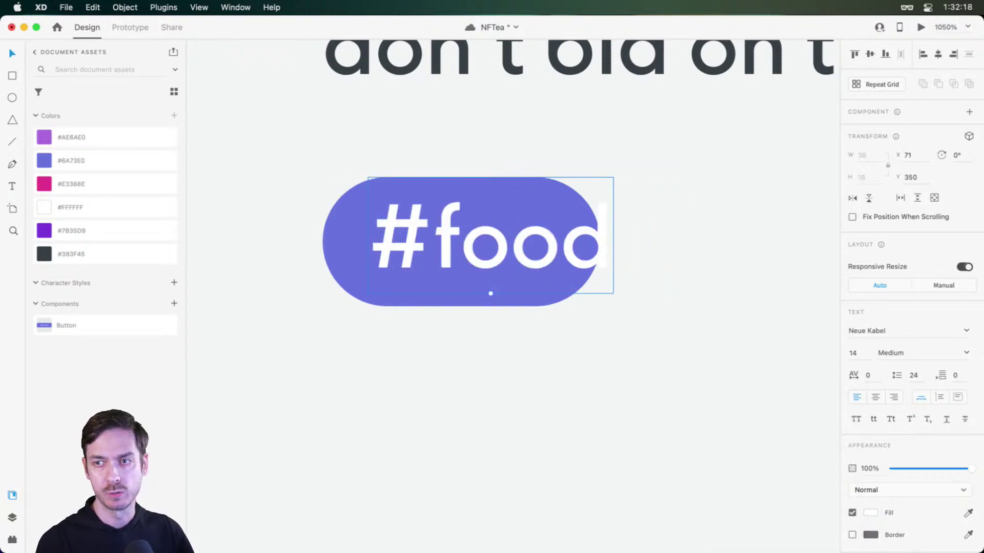
{"action": "left_click_drag", "start_coordinate": [860, 356], "coordinate": [835, 352]}
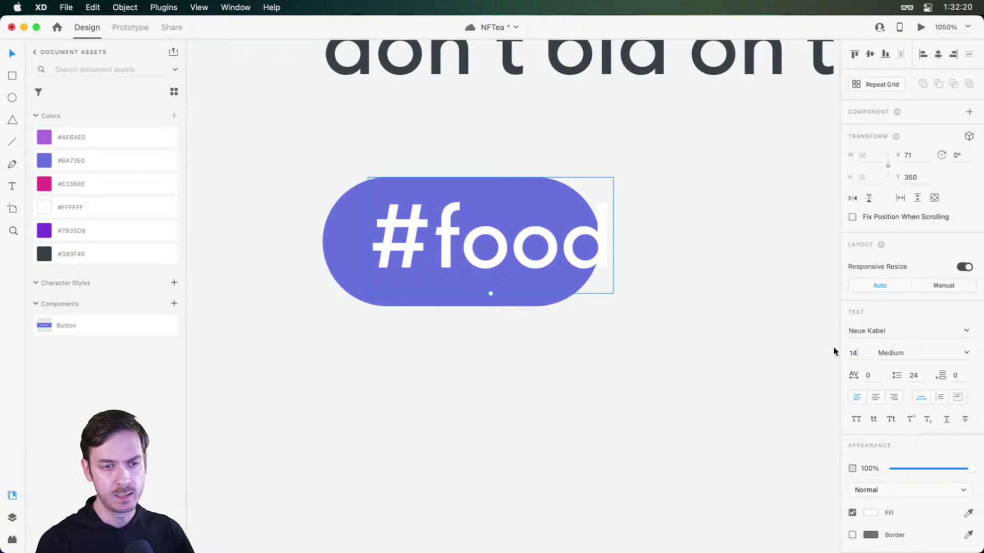
{"action": "type", "text": "12"}
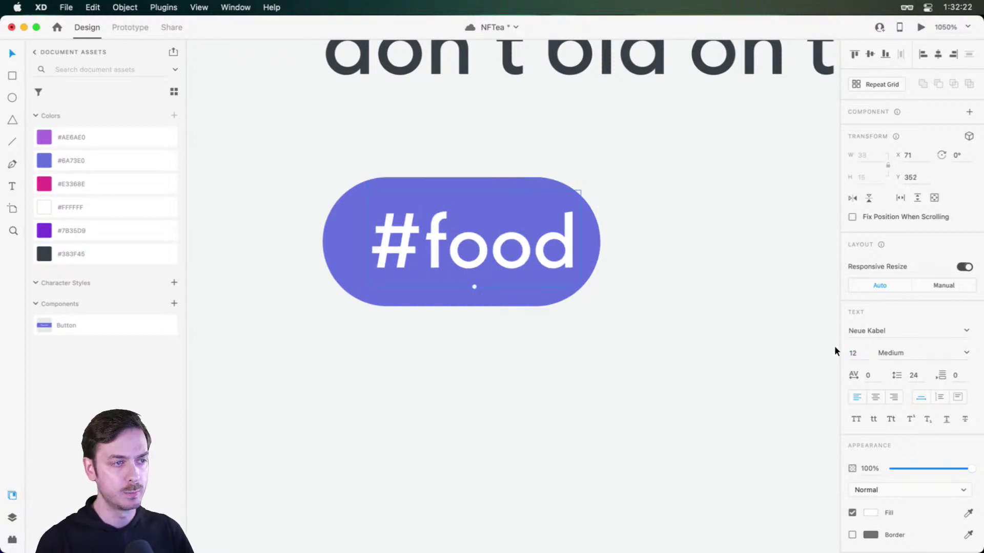
{"action": "left_click", "coordinate": [966, 352]}
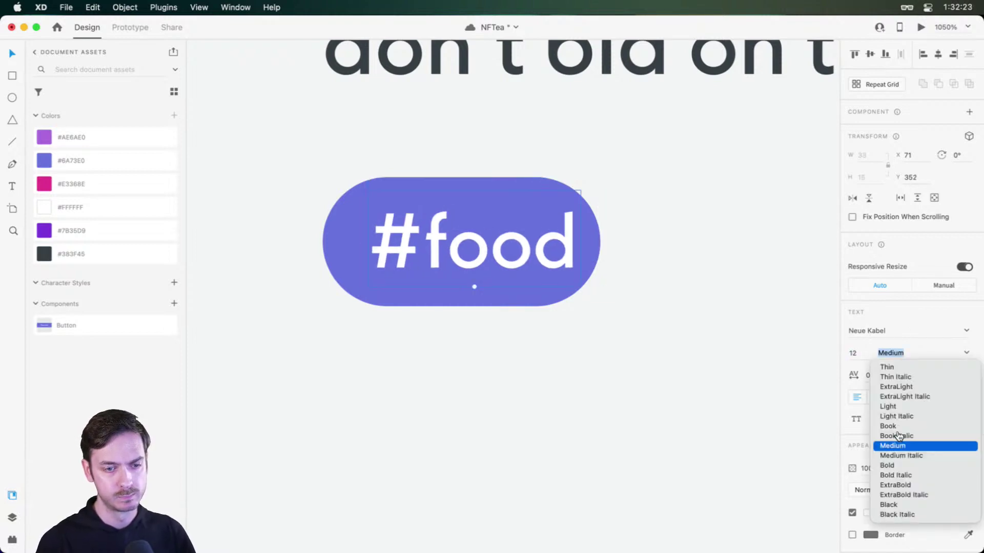
{"action": "left_click", "coordinate": [891, 466]}
- Widen the pill to 48 and center the #food text in it
{"action": "left_click_drag", "start_coordinate": [465, 242], "coordinate": [453, 241]}
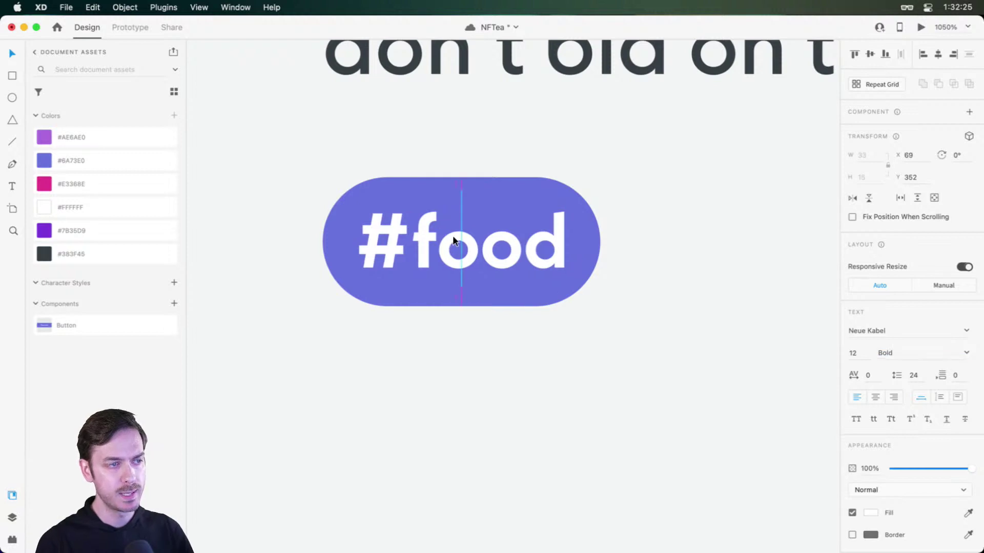
{"action": "left_click", "coordinate": [590, 232]}
{"action": "left_click_drag", "start_coordinate": [600, 241], "coordinate": [632, 242]}
{"action": "left_click_drag", "start_coordinate": [504, 254], "coordinate": [522, 255]}
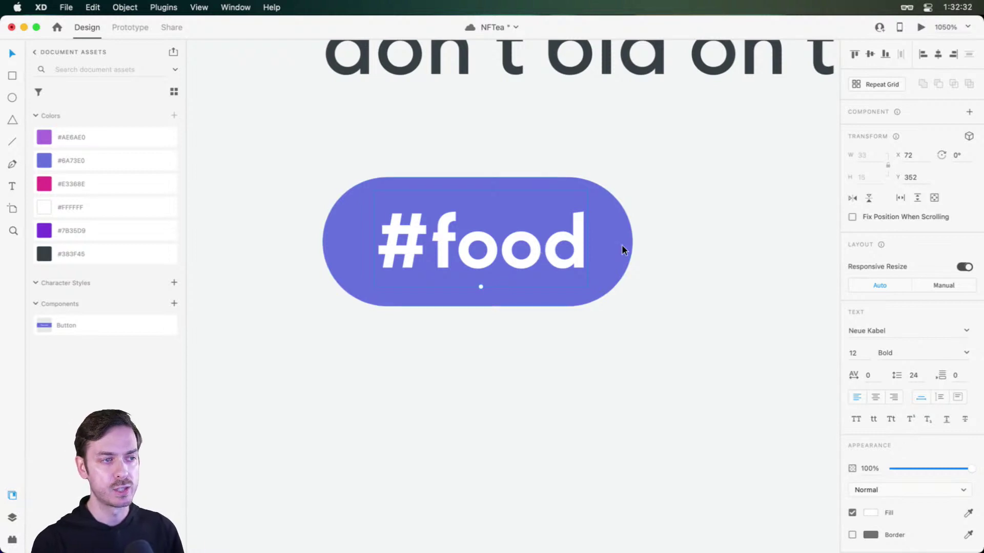
- Make a component from the #food text and its pill and name it "Tag"
{"action": "key", "text": "super+y"}
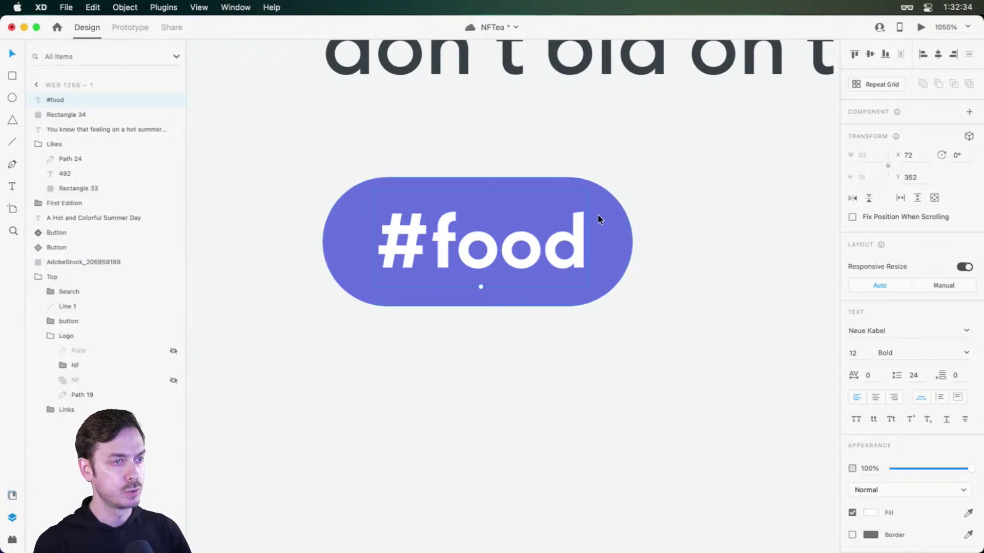
{"action": "left_click", "coordinate": [620, 231], "text": "shift"}
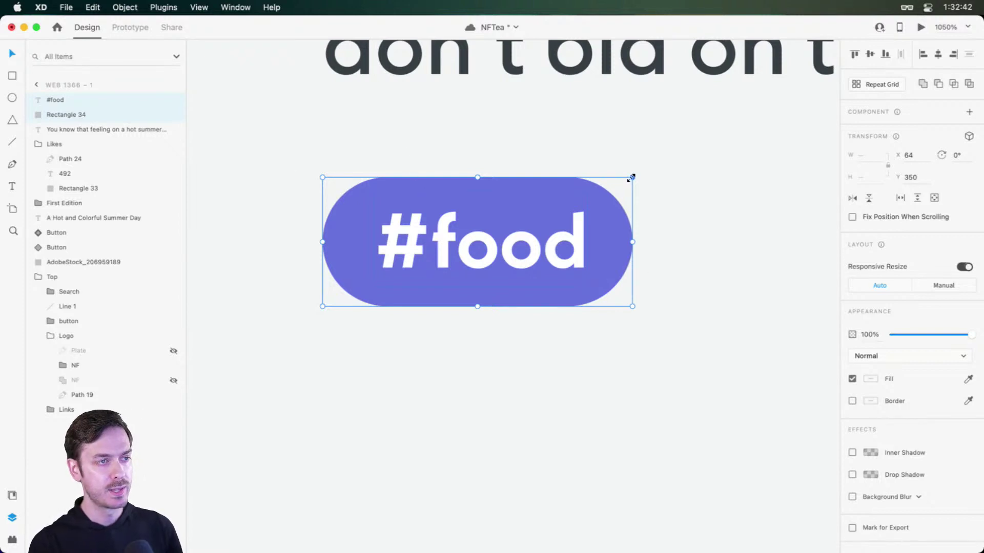
{"action": "key", "text": "super+shift+y"}
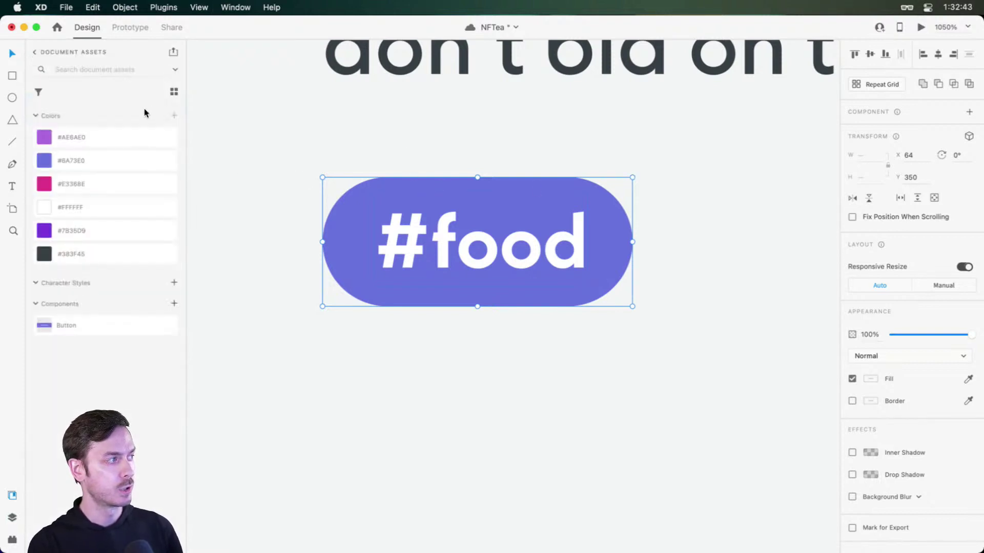
{"action": "left_click", "coordinate": [173, 303]}
{"action": "double_click", "coordinate": [73, 332]}
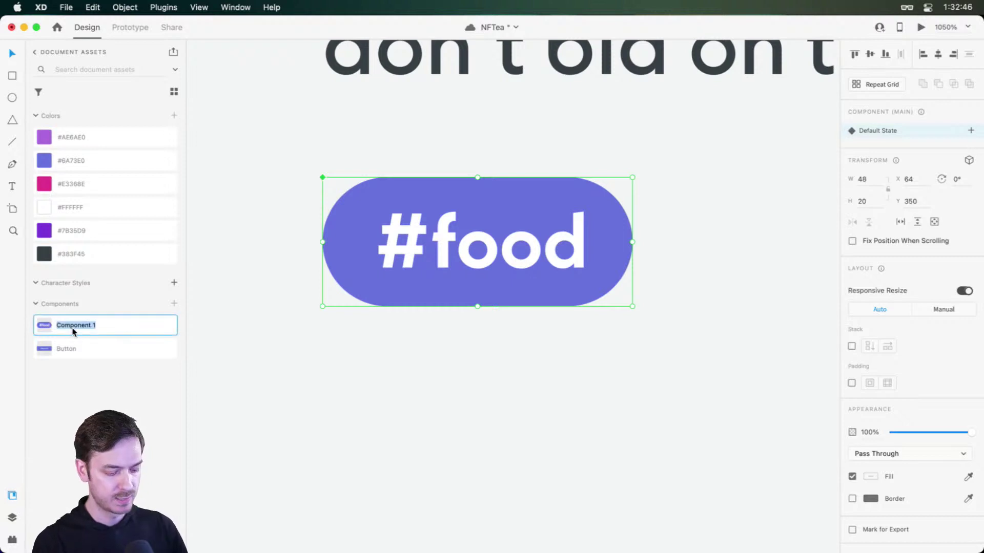
{"action": "type", "text": "Tag"}
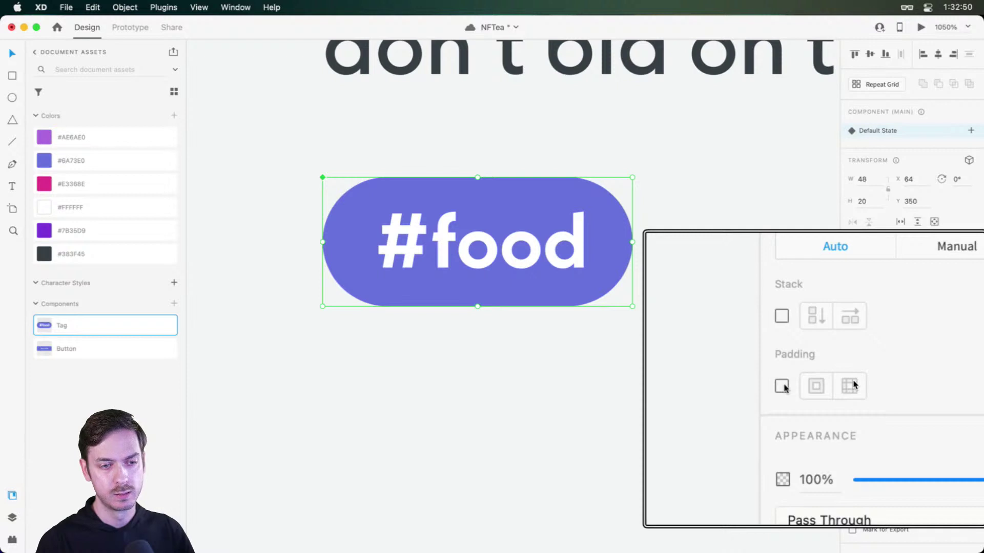
- Enable separate padding for each edge of the Tag component, set the right padding to 8 and check the preview
{"action": "left_click", "coordinate": [852, 384]}
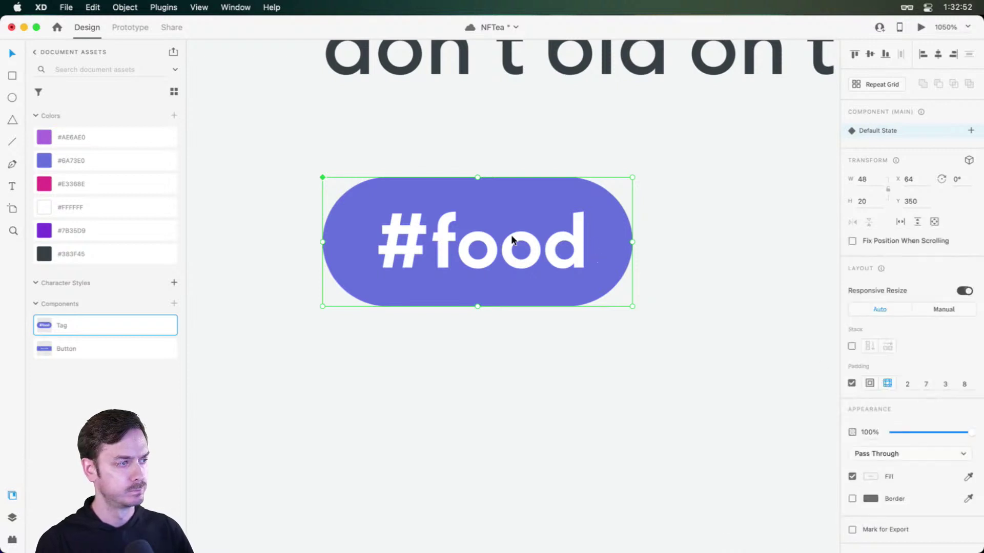
{"action": "left_click", "coordinate": [926, 386]}
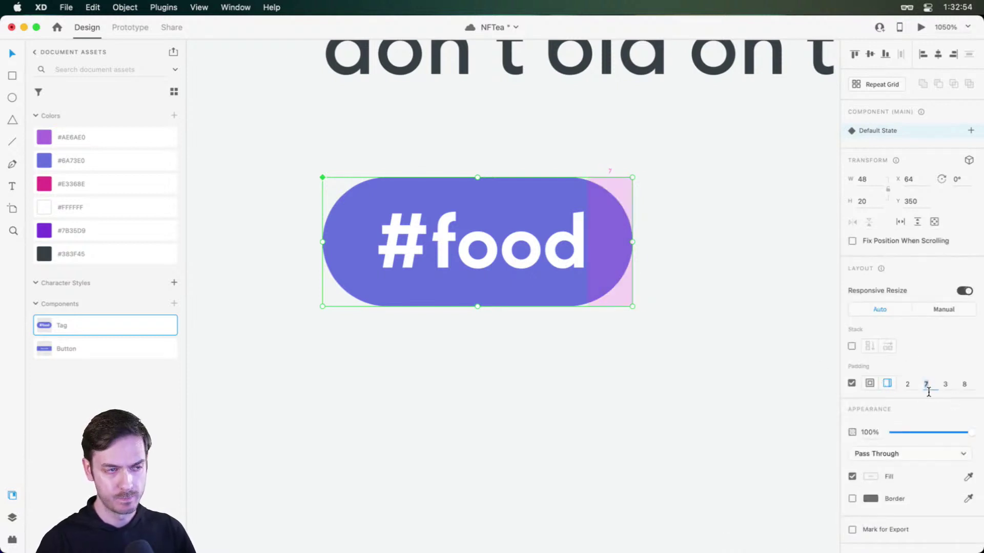
{"action": "key", "text": "Up"}
{"action": "double_click", "coordinate": [508, 241]}
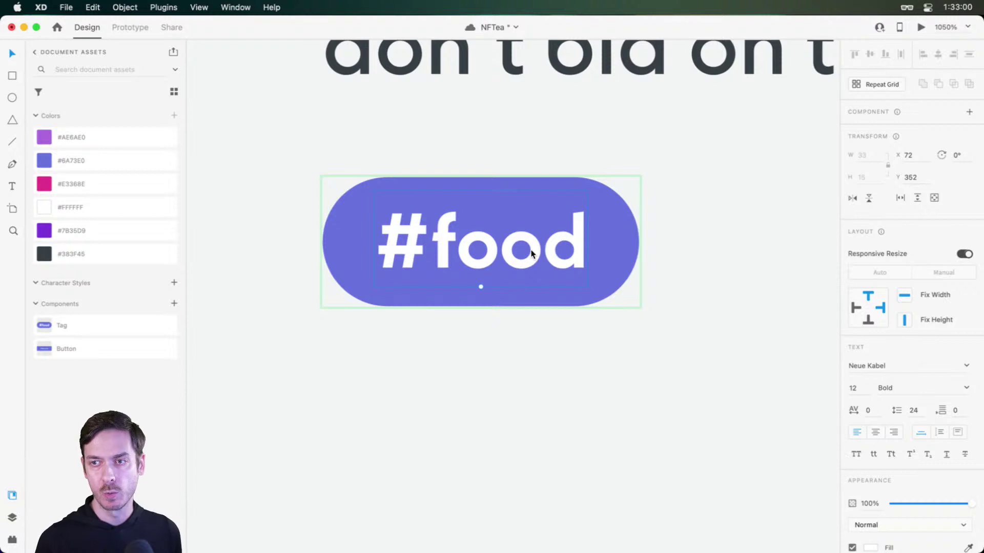
{"action": "key", "text": "super+Return"}
{"action": "key", "text": "super+w"}
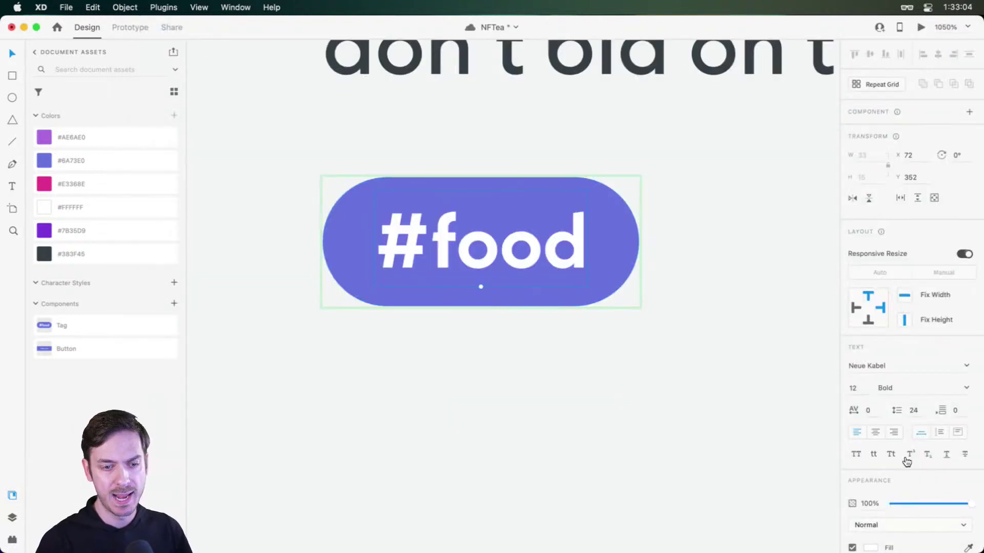
- Set the Tag component's right and left padding to 12 and check the page in the preview
{"action": "key", "text": "Escape"}
{"action": "left_click", "coordinate": [927, 385]}
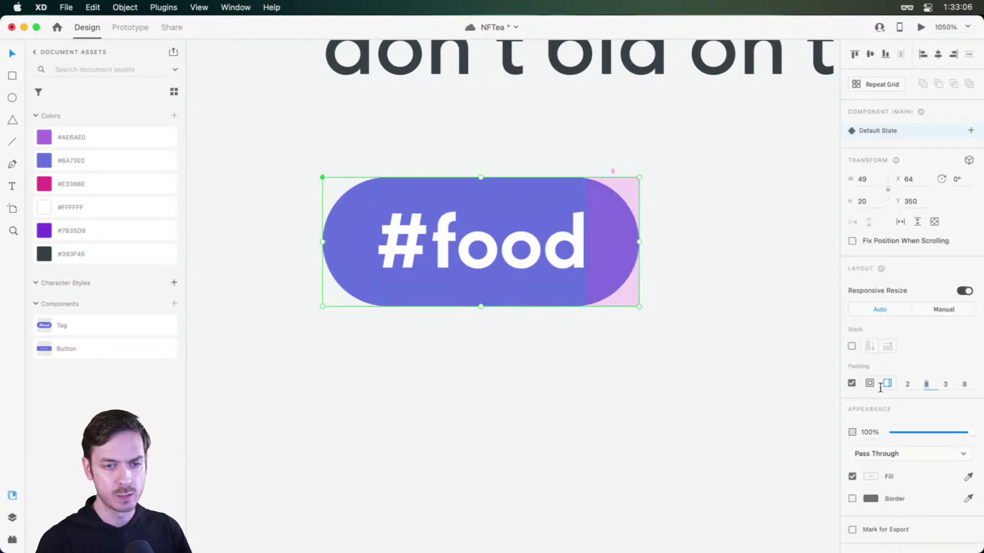
{"action": "type", "text": "12"}
{"action": "key", "text": "Tab"}
{"action": "key", "text": "Tab"}
{"action": "type", "text": "12"}
{"action": "key", "text": "Return"}
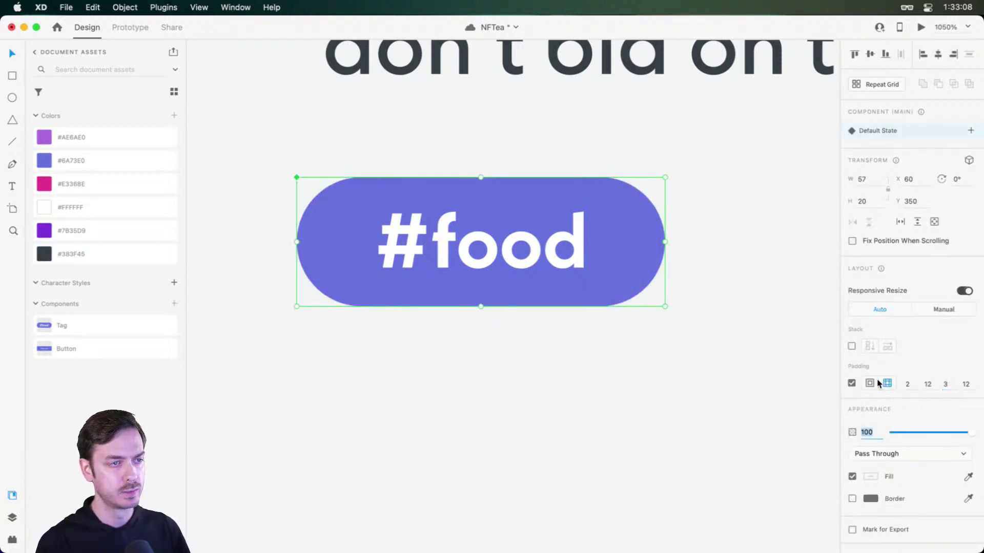
{"action": "key", "text": "super+Return"}
{"action": "key", "text": "super+w"}
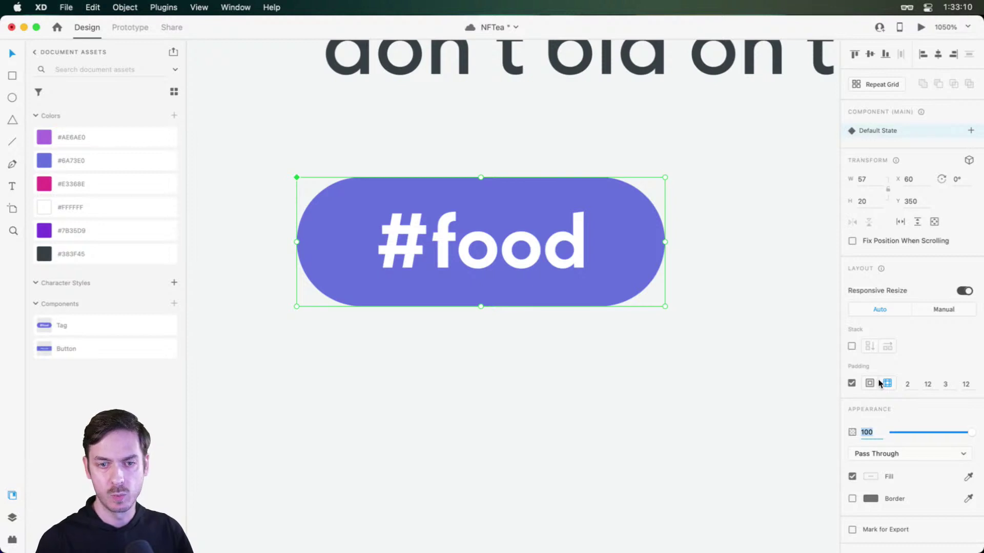
- Set the Tag component's top padding to 3, check the preview and show the layer list
{"action": "left_click", "coordinate": [909, 386]}
{"action": "key", "text": "Up"}
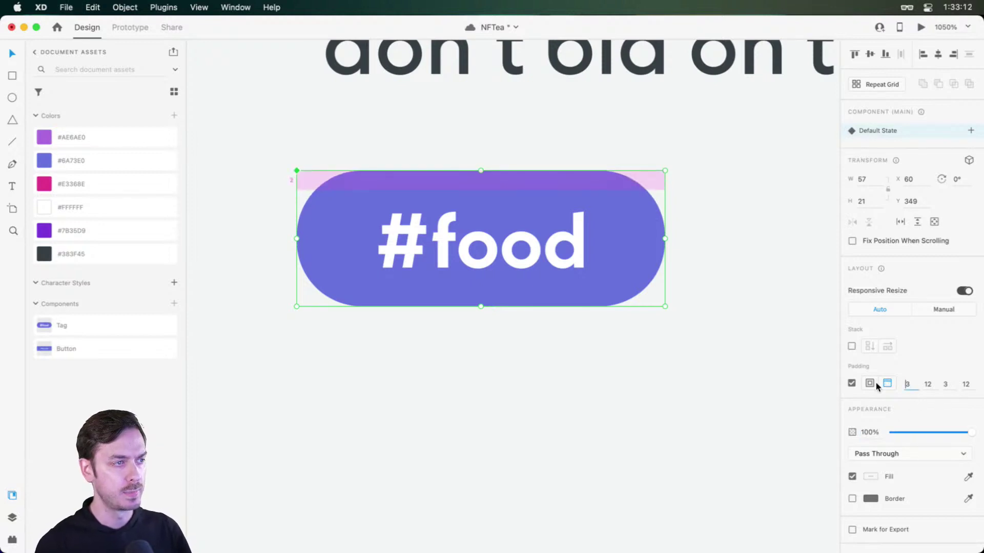
{"action": "key", "text": "Tab"}
{"action": "key", "text": "Tab"}
{"action": "key", "text": "super+Return"}
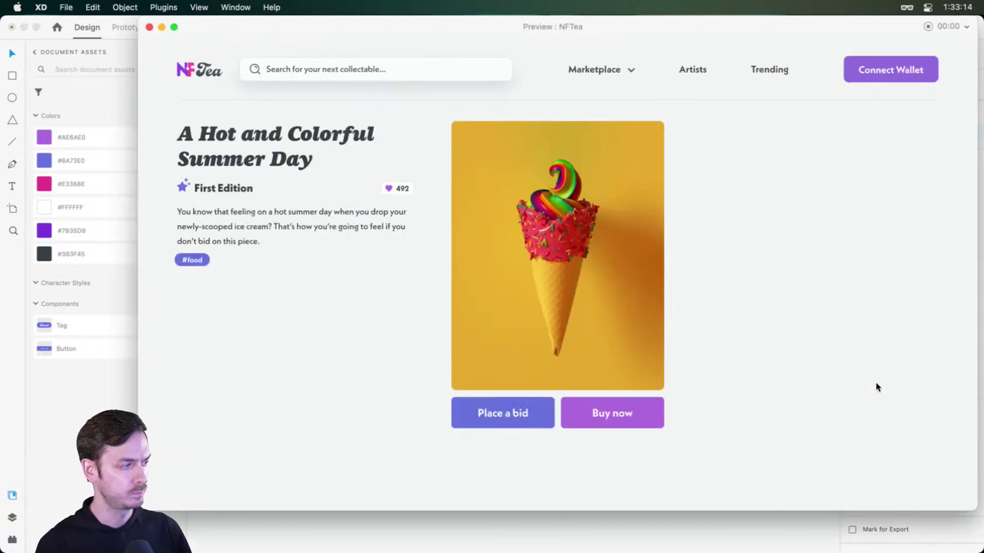
{"action": "key", "text": "super+w"}
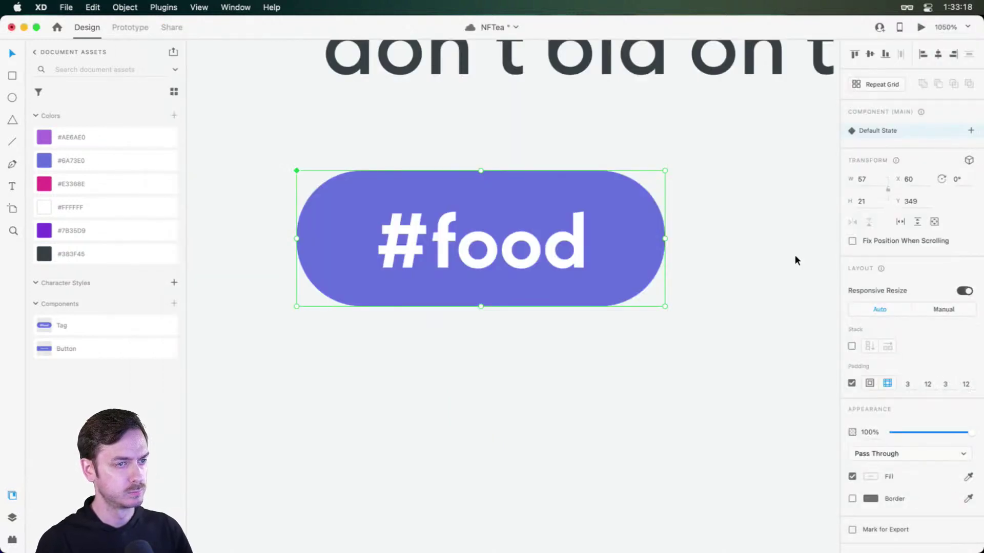
{"action": "scroll", "coordinate": [565, 228], "scroll_direction": "down", "scroll_amount": 3}
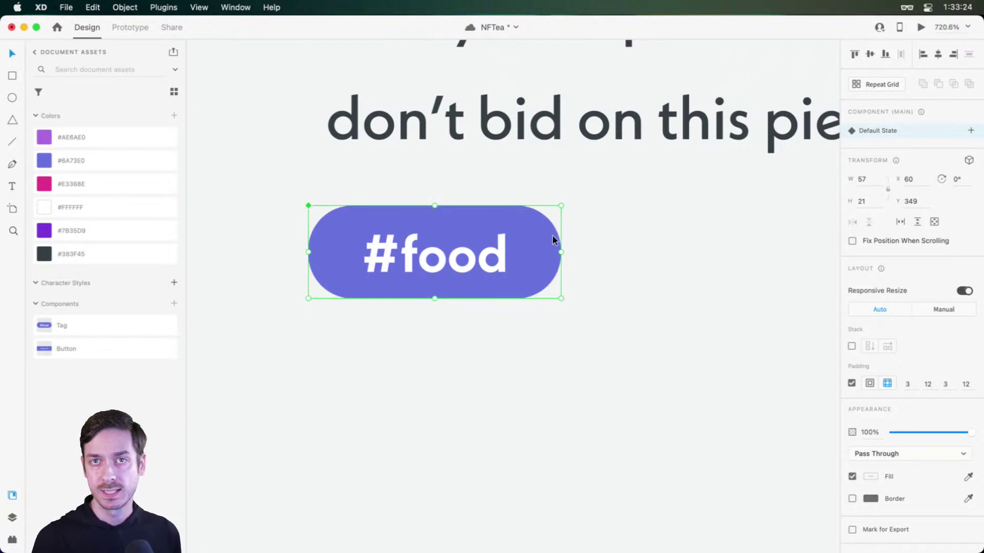
{"action": "key", "text": "super+y"}
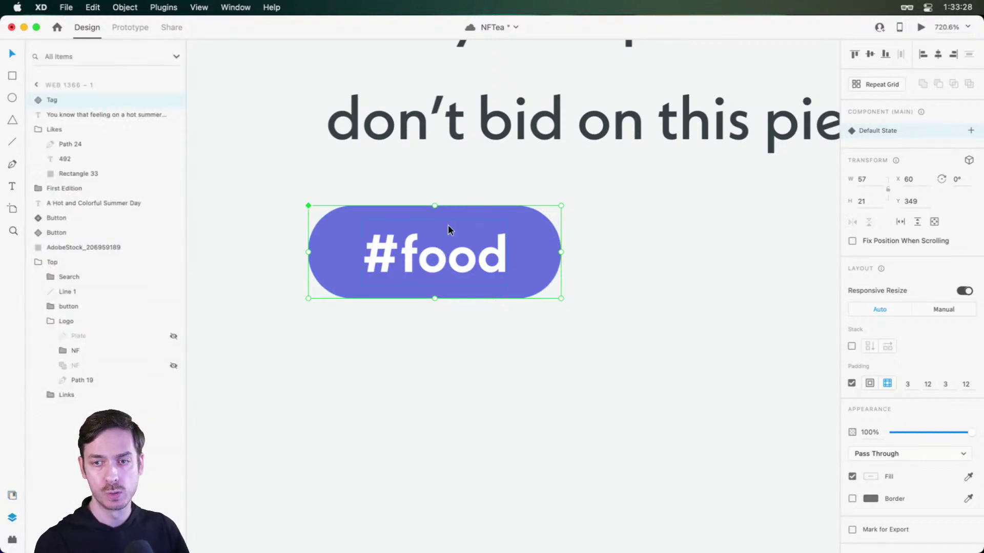
- Group the #food tag, name the group "Tags" and turn it into a horizontal stack
{"action": "key", "text": "super+g"}
{"action": "double_click", "coordinate": [56, 100]}
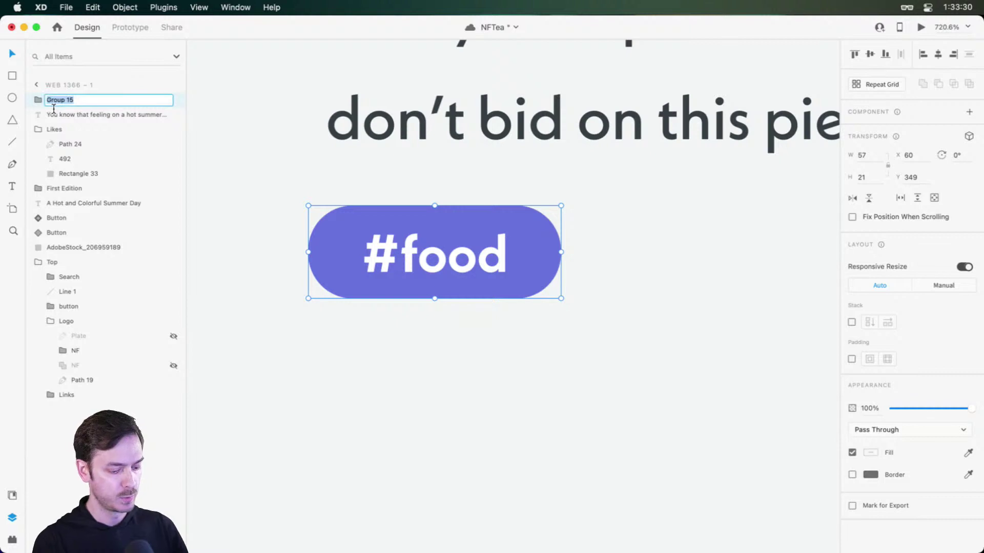
{"action": "type", "text": "Tags"}
{"action": "key", "text": "Return"}
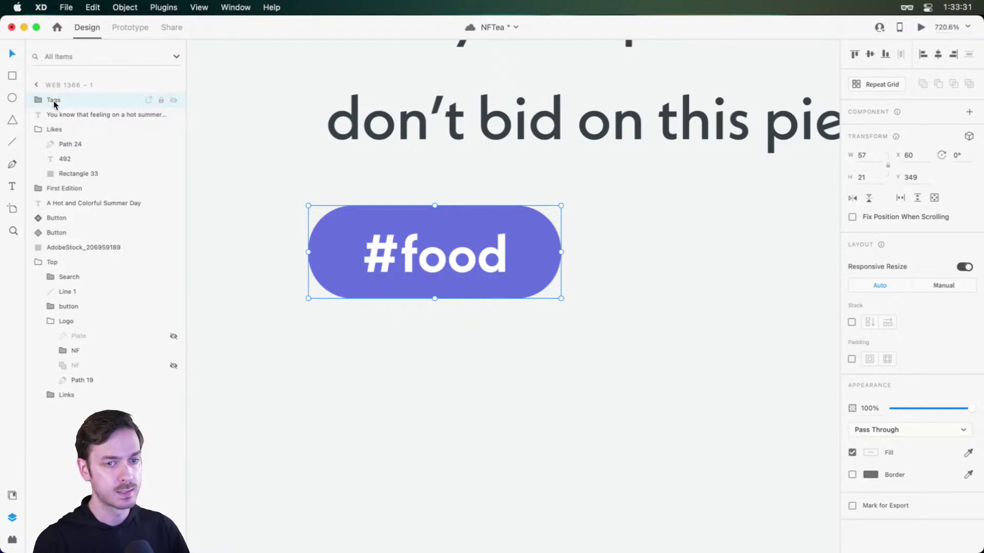
{"action": "left_click", "coordinate": [851, 321]}
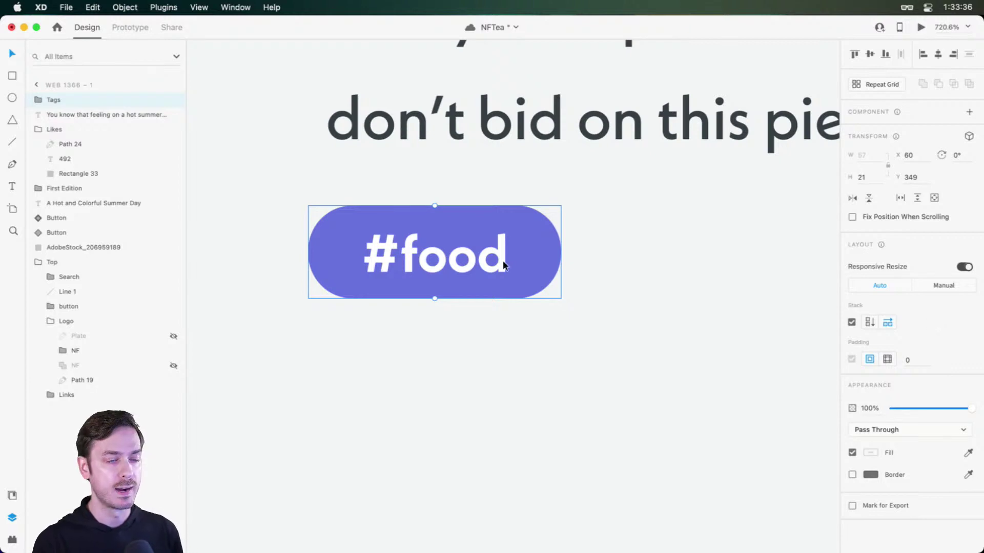
- Duplicate the #food tag inside the Tags stack and change the second tag's text to "#icecream"
{"action": "double_click", "coordinate": [488, 254]}
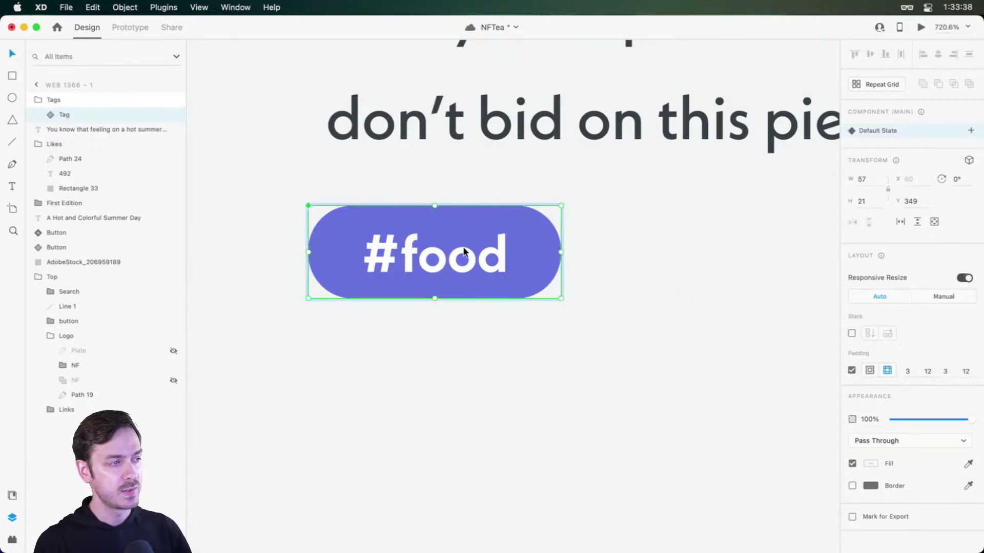
{"action": "key", "text": "super+d"}
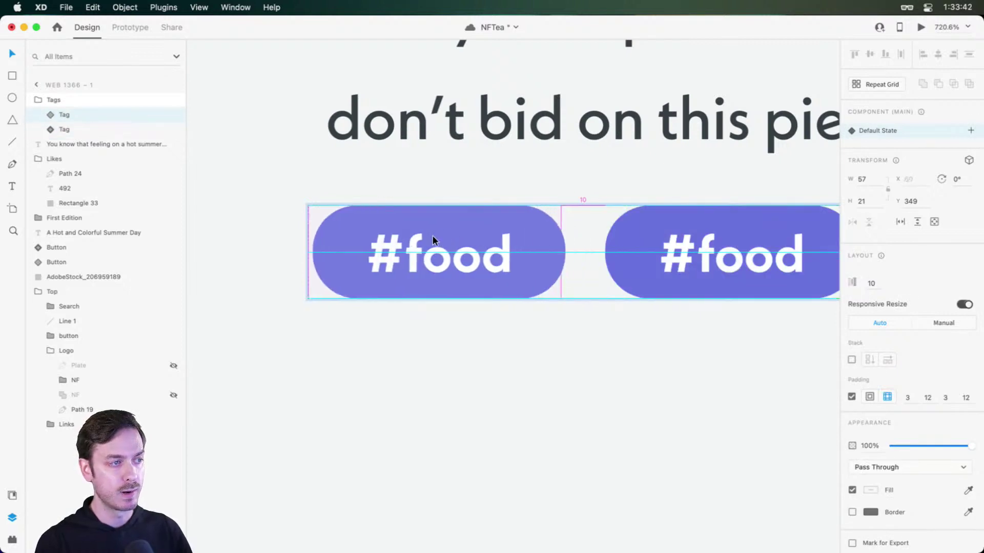
{"action": "mouse_move", "coordinate": [433, 235]}
{"action": "left_mouse_down"}
{"action": "mouse_move", "coordinate": [463, 235]}
{"action": "mouse_move", "coordinate": [430, 235]}
{"action": "left_mouse_up"}
{"action": "scroll", "coordinate": [491, 249], "scroll_direction": "down", "scroll_amount": 5}
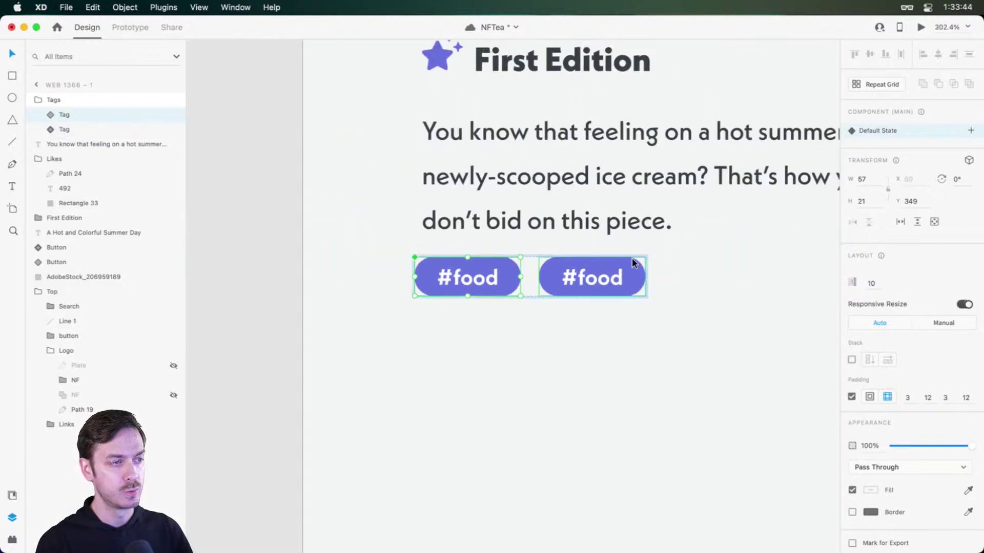
{"action": "scroll", "coordinate": [632, 257], "scroll_direction": "up", "scroll_amount": 5}
{"action": "double_click", "coordinate": [554, 304]}
{"action": "double_click", "coordinate": [554, 304]}
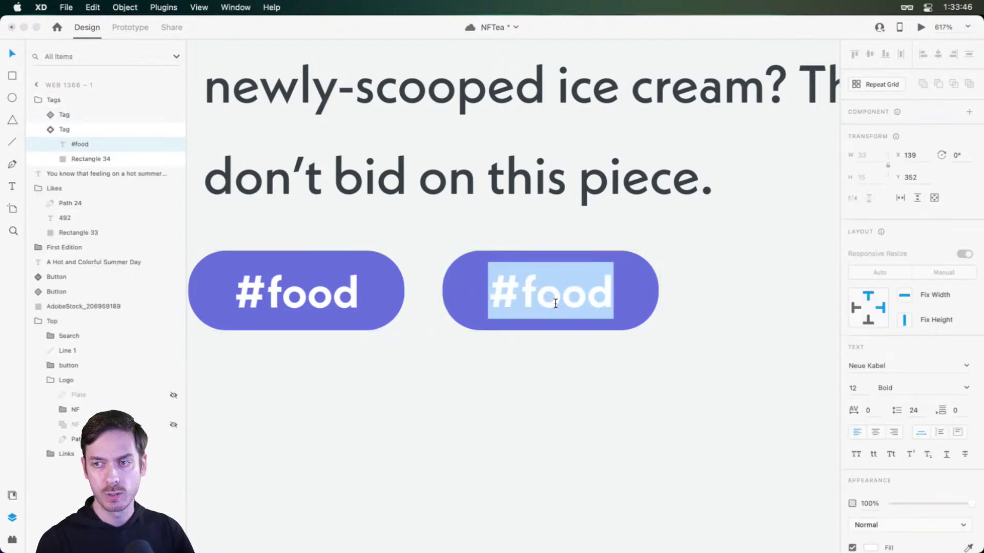
{"action": "type", "text": "@"}
{"action": "key", "text": "BackSpace"}
{"action": "type", "text": "#ice"}
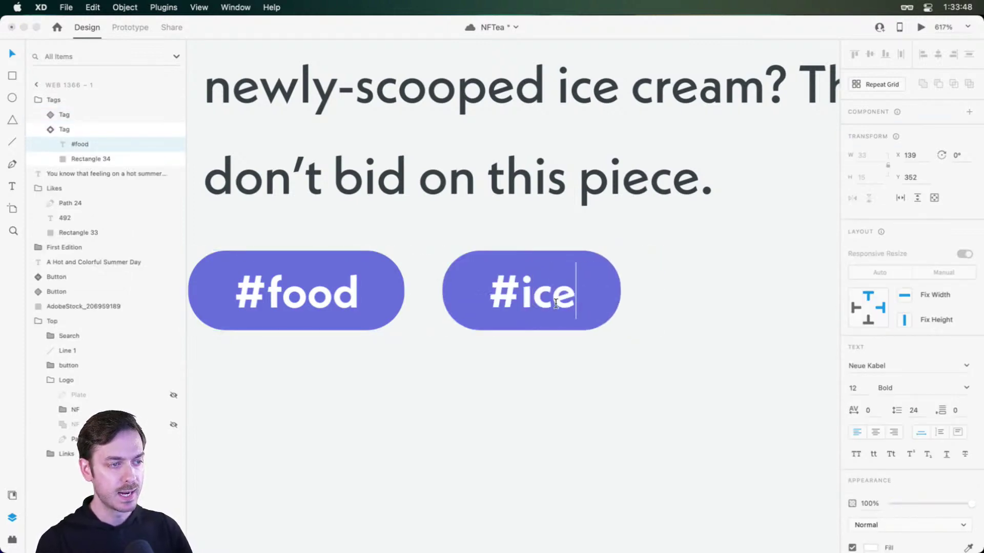
{"action": "type", "text": "cream"}
{"action": "key", "text": "Escape"}
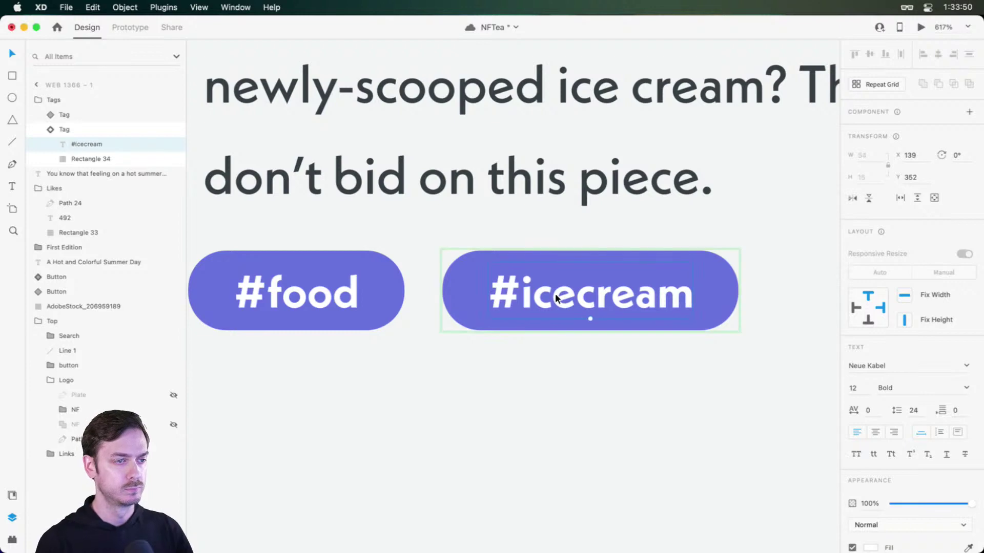
- Duplicate the #icecream tag and change the text of the third tag in the row to "#animation"
{"action": "key", "text": "Escape"}
{"action": "key", "text": "super+d"}
{"action": "scroll", "coordinate": [533, 276], "scroll_direction": "right", "scroll_amount": 10}
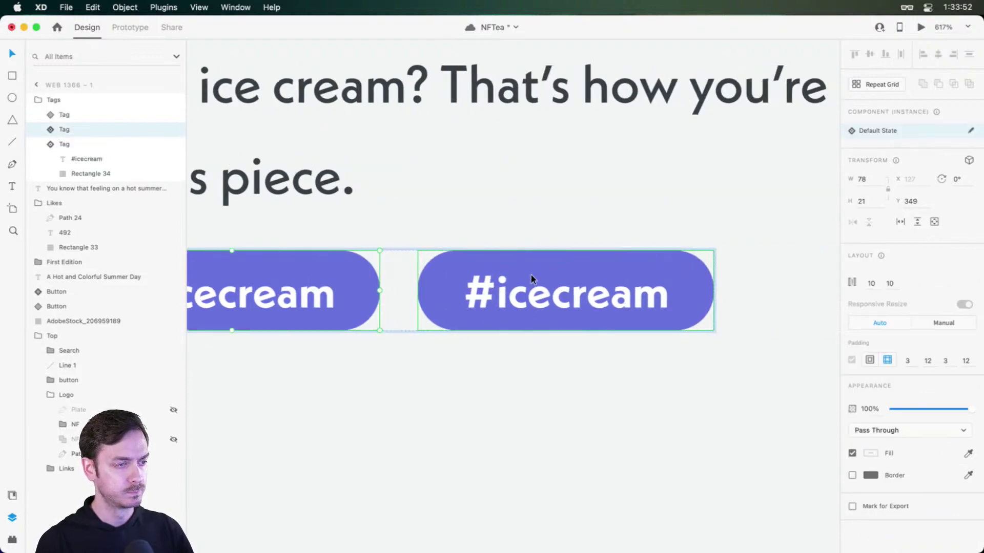
{"action": "double_click", "coordinate": [607, 296]}
{"action": "double_click", "coordinate": [606, 293]}
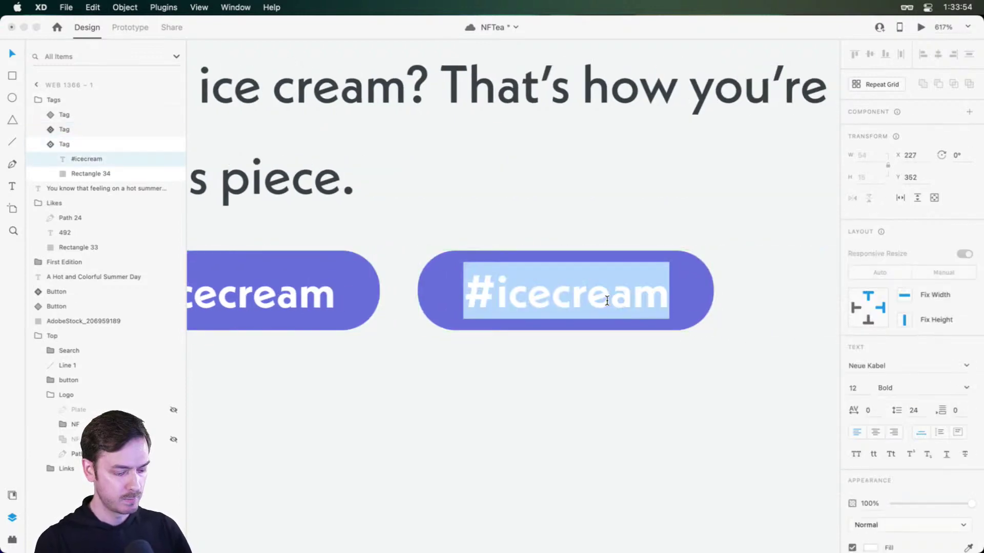
{"action": "type", "text": "#"}
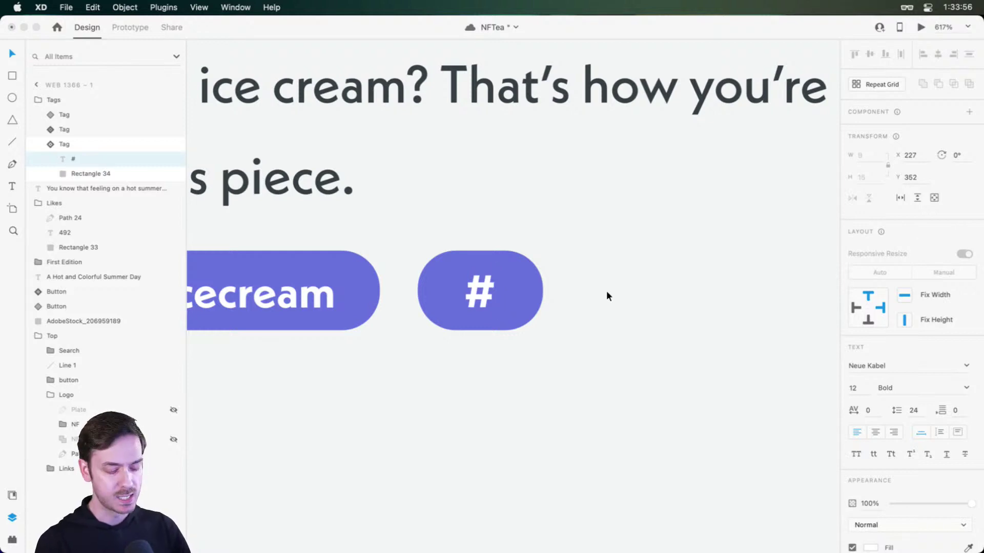
{"action": "type", "text": "animation"}
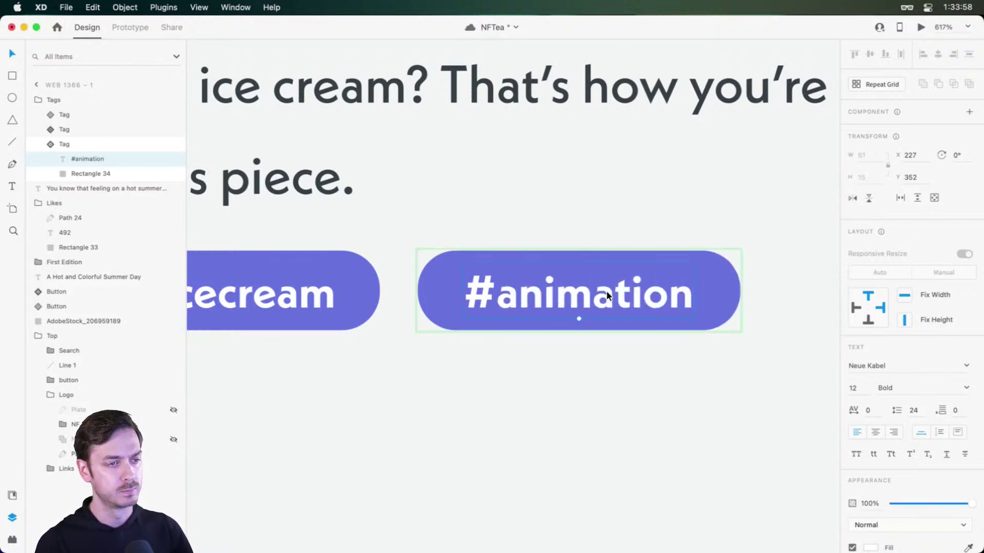
- Duplicate the #animation tag, change the fourth tag's text to "#yum" and check the whole row
{"action": "key", "text": "Escape"}
{"action": "key", "text": "cmd+d"}
{"action": "scroll", "coordinate": [609, 274], "scroll_direction": "right", "scroll_amount": 5}
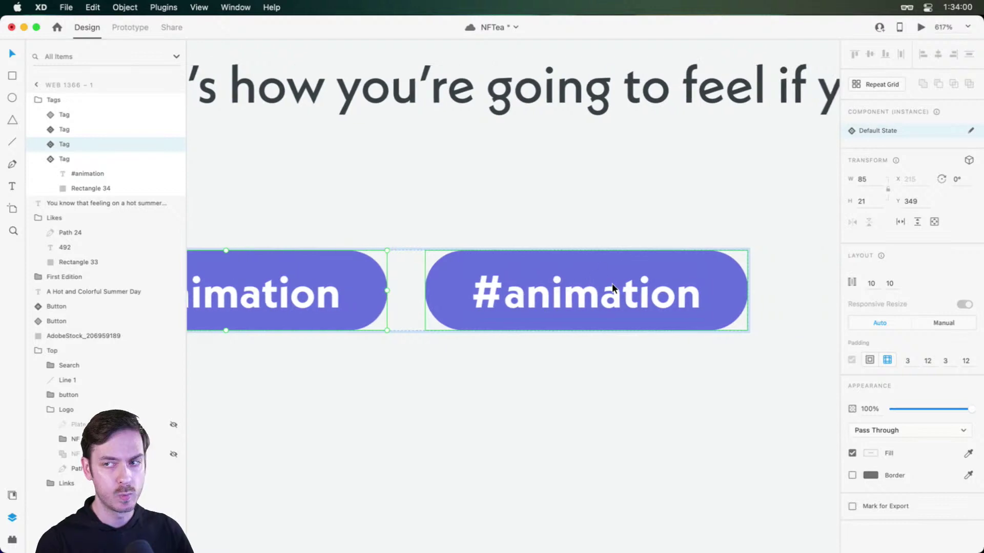
{"action": "double_click", "coordinate": [612, 284]}
{"action": "double_click", "coordinate": [611, 284]}
{"action": "type", "text": "#yum"}
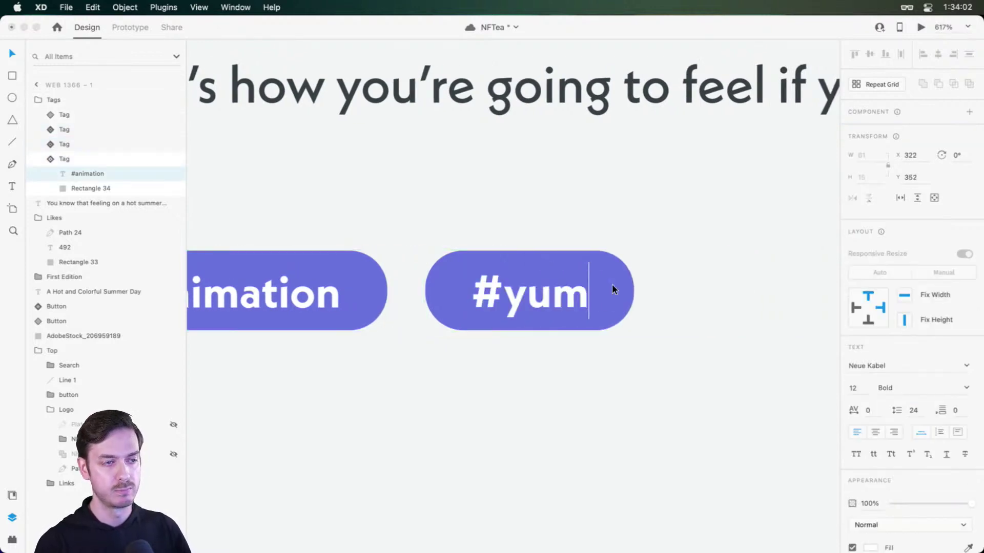
{"action": "key", "text": "Escape"}
{"action": "scroll", "coordinate": [613, 289], "scroll_direction": "down", "scroll_amount": 10}
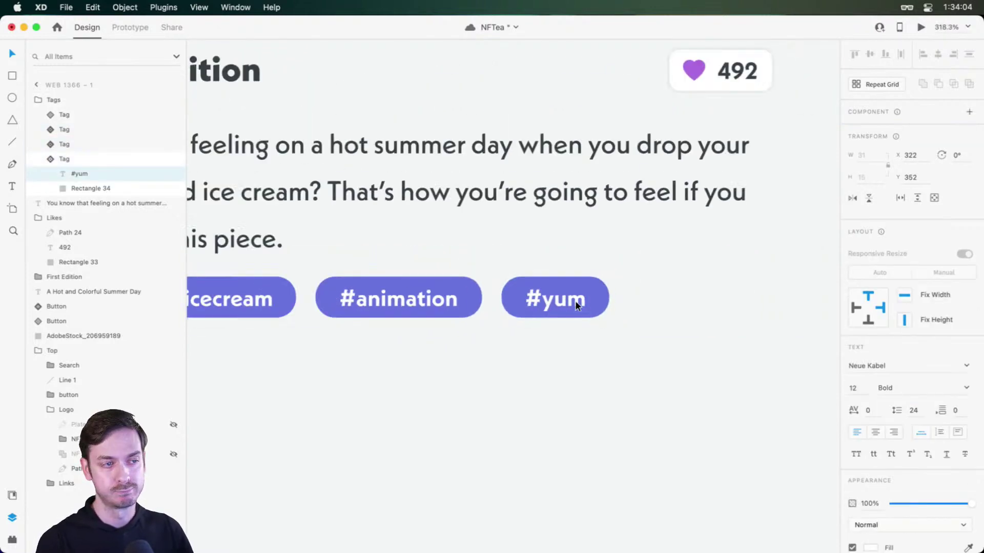
{"action": "left_click", "coordinate": [617, 329]}
{"action": "scroll", "coordinate": [616, 329], "scroll_direction": "left", "scroll_amount": 5}
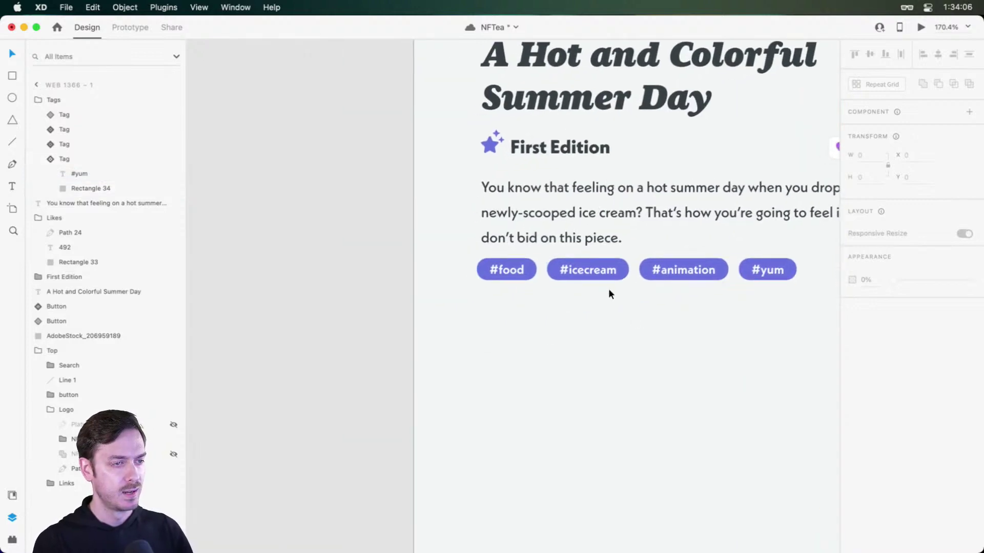
- Change the pill fill of the main #food Tag component to the light blue #6A9CE0
{"action": "scroll", "coordinate": [626, 303], "scroll_direction": "right", "scroll_amount": 3}
{"action": "scroll", "coordinate": [495, 290], "scroll_direction": "up", "scroll_amount": 5}
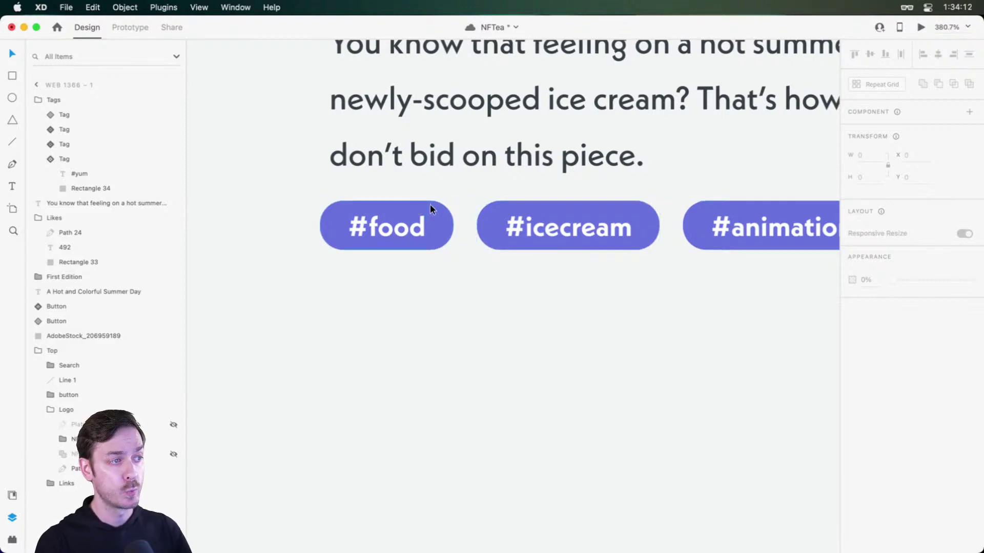
{"action": "scroll", "coordinate": [430, 207], "scroll_direction": "up", "scroll_amount": 5}
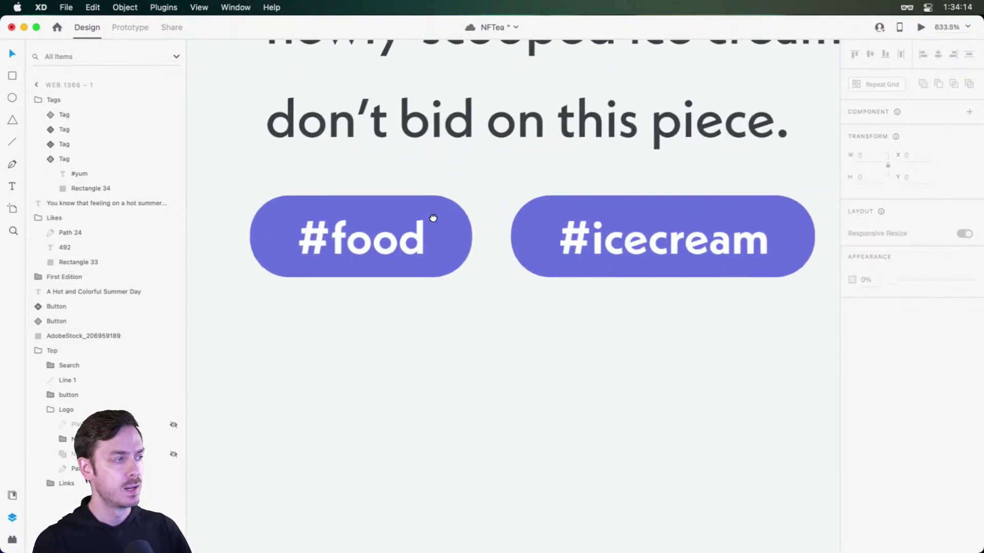
{"action": "left_click_drag", "start_coordinate": [433, 219], "coordinate": [476, 216]}
{"action": "left_click", "coordinate": [451, 205]}
{"action": "double_click", "coordinate": [325, 198]}
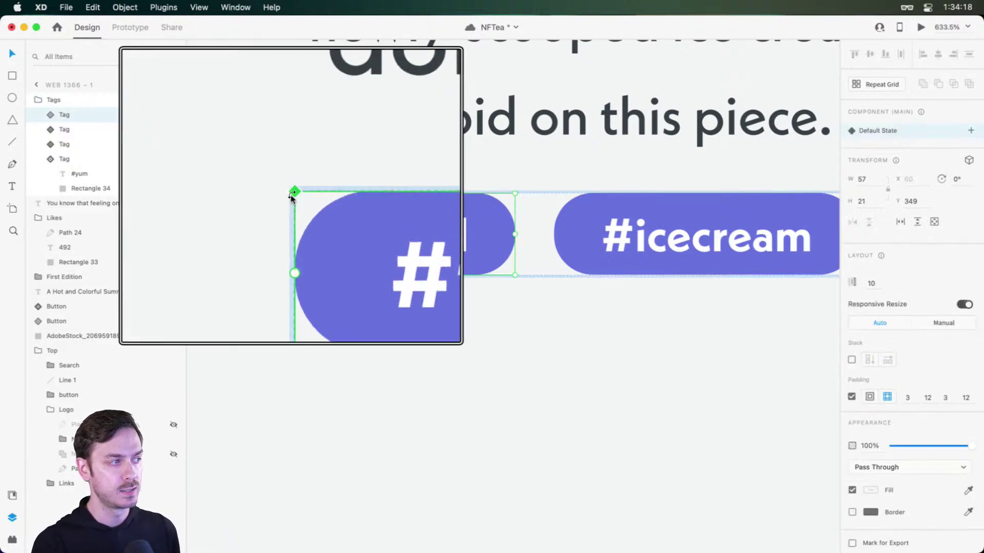
{"action": "double_click", "coordinate": [493, 214]}
{"action": "left_click", "coordinate": [873, 437]}
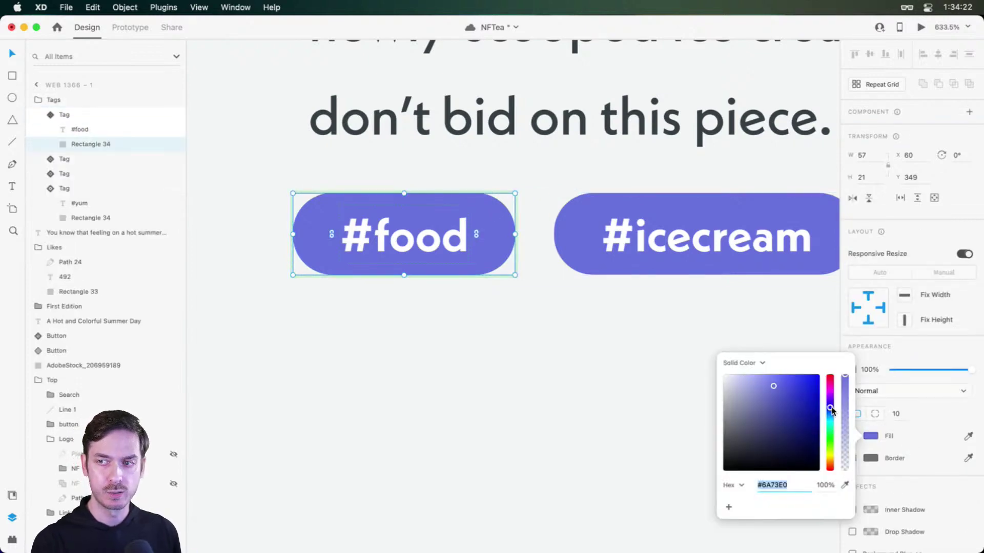
{"action": "left_click_drag", "start_coordinate": [831, 409], "coordinate": [832, 415]}
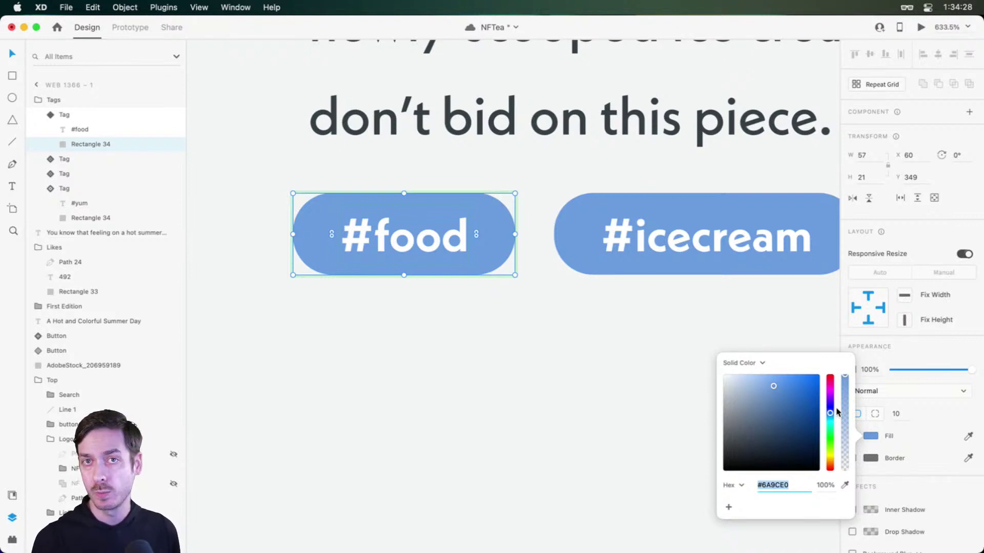
- Override the #icecream tag's pill with a violet fill by shifting only its hue
{"action": "left_click", "coordinate": [774, 257]}
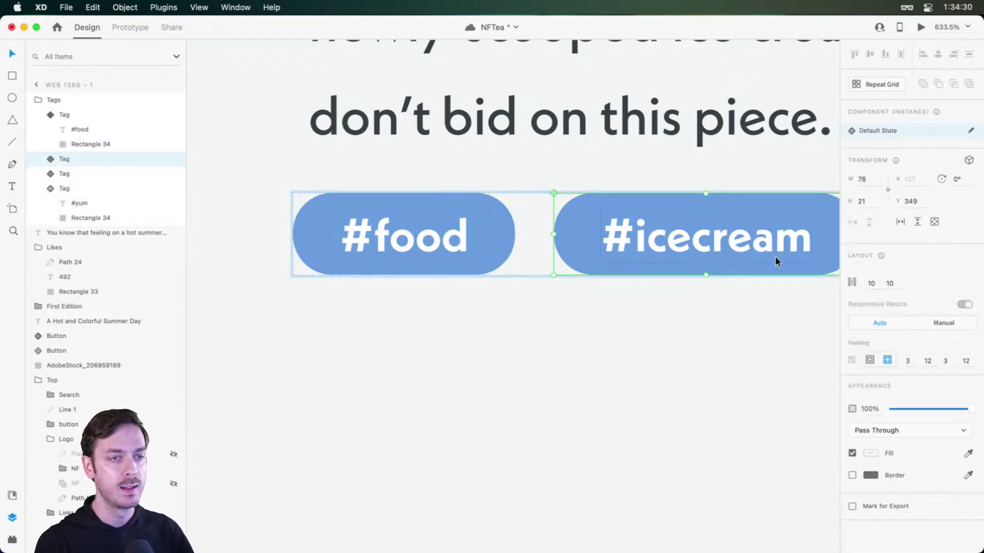
{"action": "scroll", "coordinate": [717, 235], "scroll_direction": "right", "scroll_amount": 4}
{"action": "double_click", "coordinate": [656, 210]}
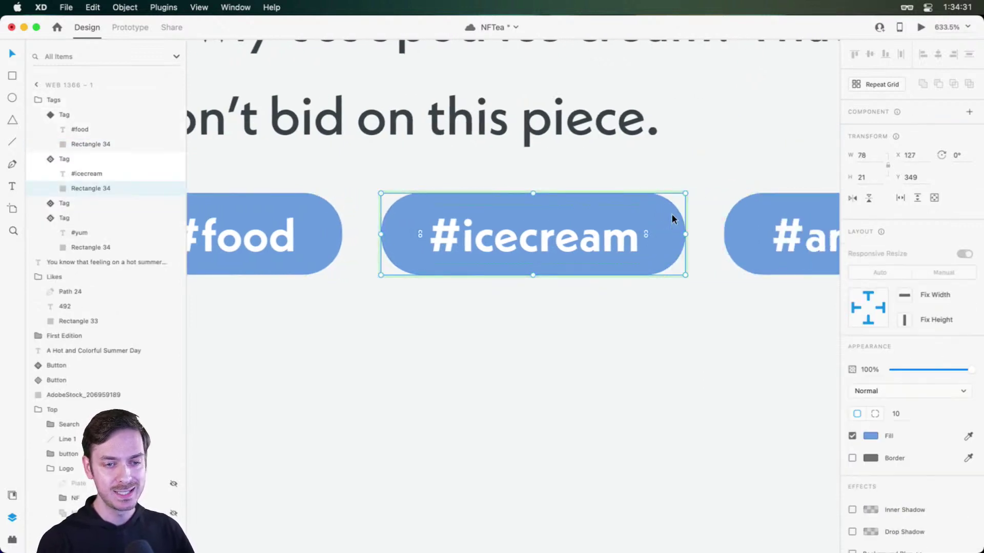
{"action": "left_click", "coordinate": [870, 436]}
{"action": "left_click_drag", "start_coordinate": [831, 413], "coordinate": [829, 405]}
- Override the #animation tag's pill fill with the purple #A56AE0
{"action": "left_click", "coordinate": [779, 271]}
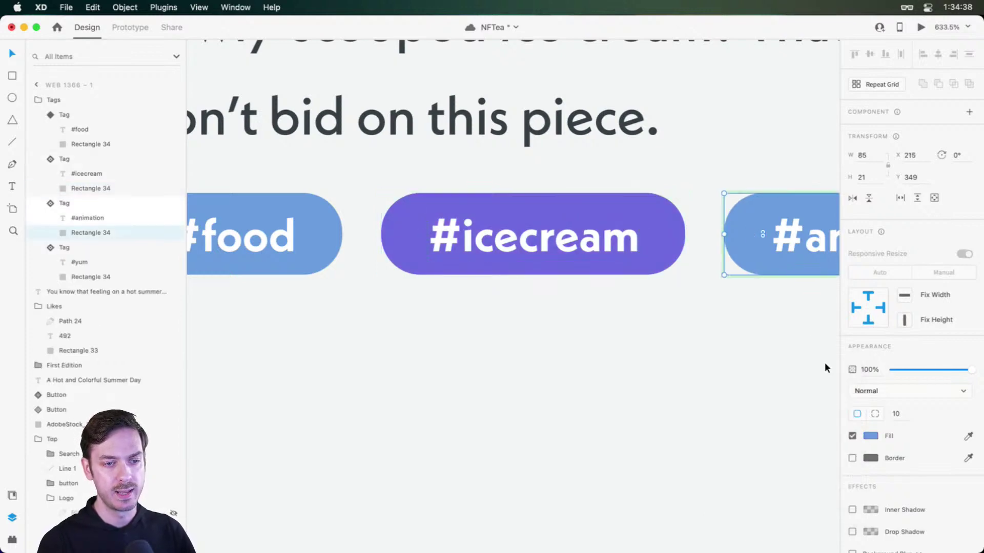
{"action": "scroll", "coordinate": [735, 229], "scroll_direction": "right", "scroll_amount": 3}
{"action": "left_click", "coordinate": [871, 436]}
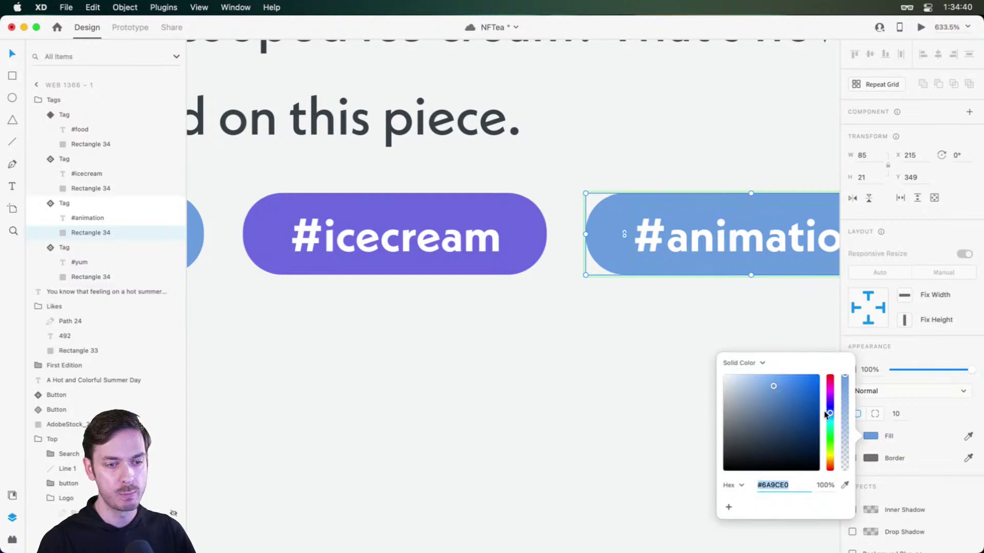
{"action": "left_click", "coordinate": [831, 402]}
{"action": "left_click_drag", "start_coordinate": [830, 403], "coordinate": [830, 398]}
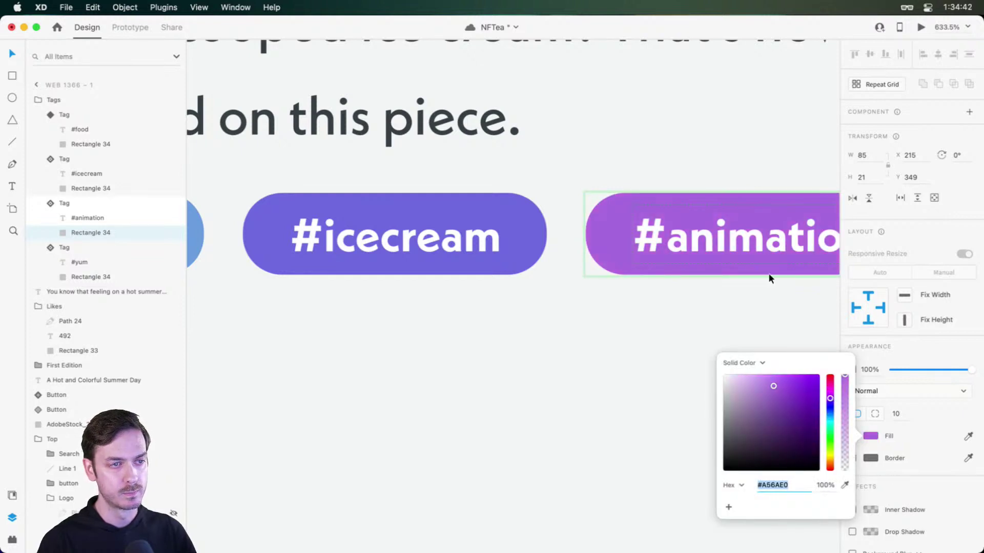
- Override the #yum tag's pill fill with the pink #E06AC5 and view the coloured tags on the page
{"action": "scroll", "coordinate": [742, 257], "scroll_direction": "right", "scroll_amount": 5}
{"action": "left_click", "coordinate": [740, 252]}
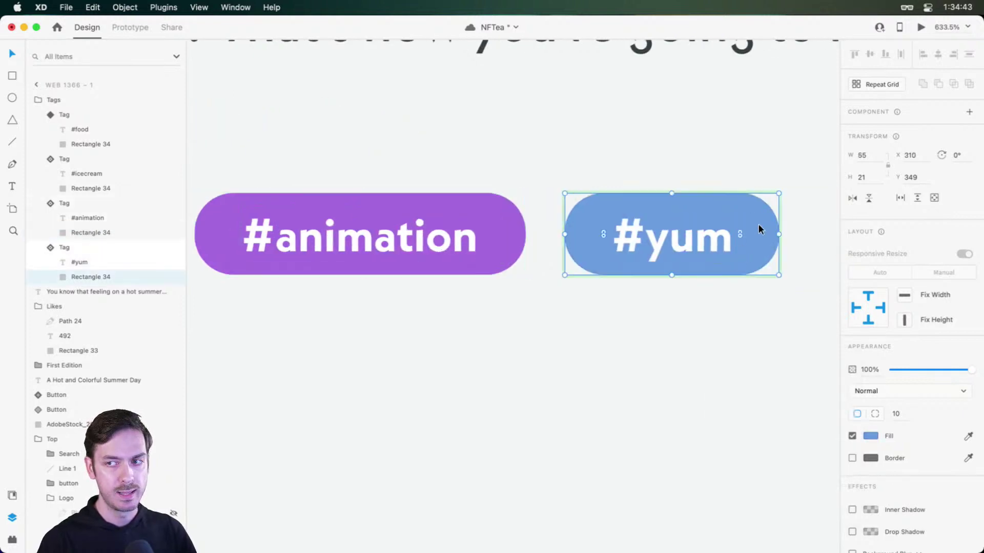
{"action": "left_click", "coordinate": [870, 436]}
{"action": "left_click_drag", "start_coordinate": [829, 402], "coordinate": [830, 391]}
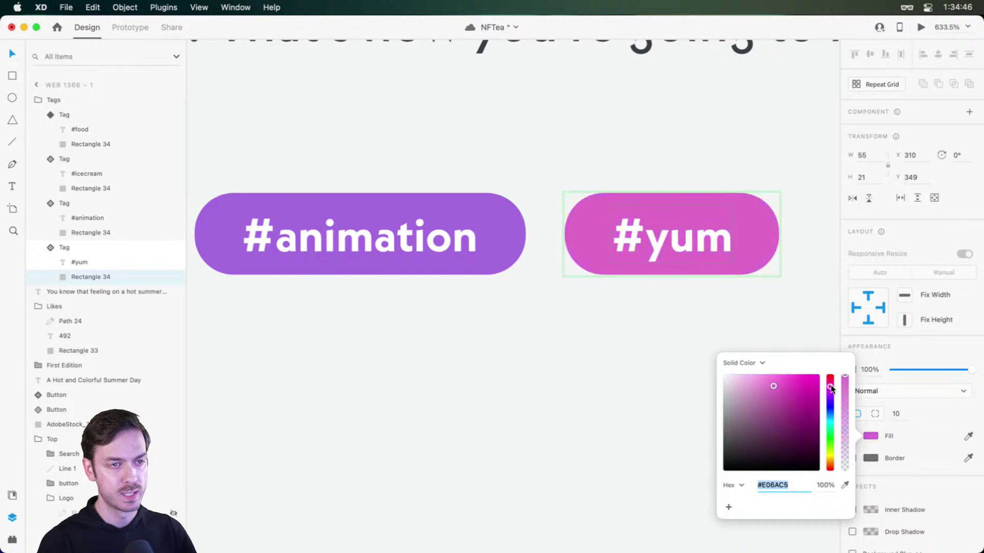
{"action": "left_click", "coordinate": [523, 309]}
{"action": "scroll", "coordinate": [525, 308], "scroll_direction": "down", "scroll_amount": 8}
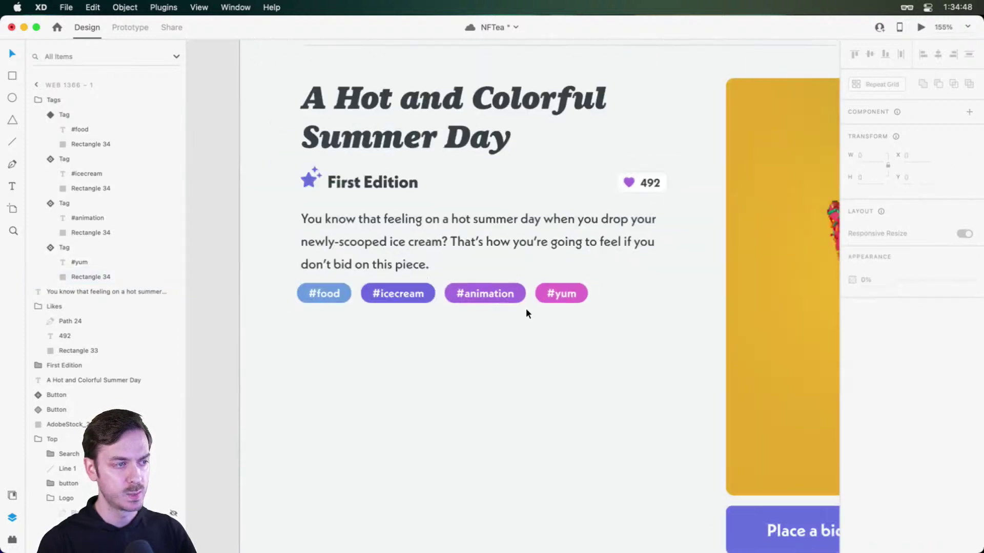
- Set the bottom padding of the main #food Tag component to 4 and select its background pill
{"action": "scroll", "coordinate": [341, 283], "scroll_direction": "up", "scroll_amount": 5}
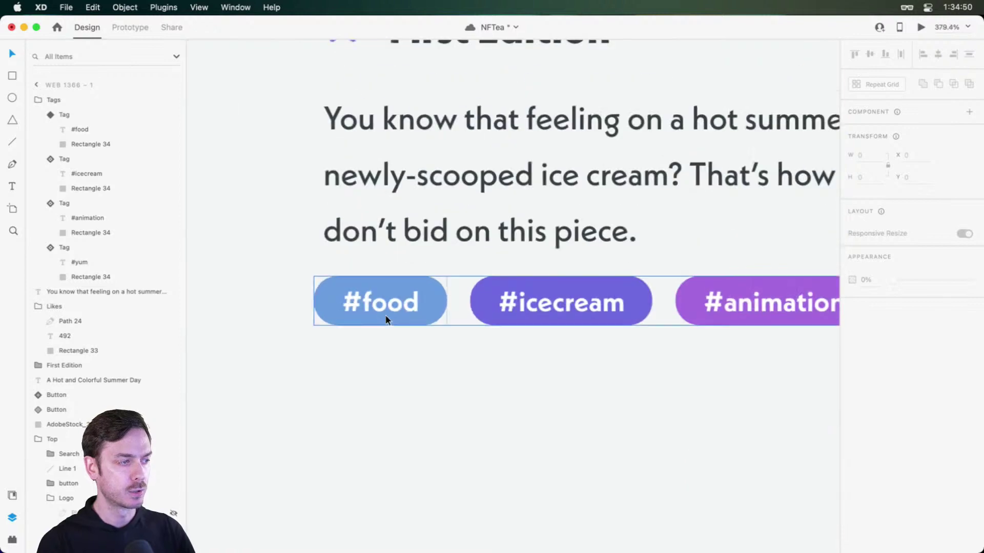
{"action": "left_click", "coordinate": [382, 300]}
{"action": "double_click", "coordinate": [382, 301]}
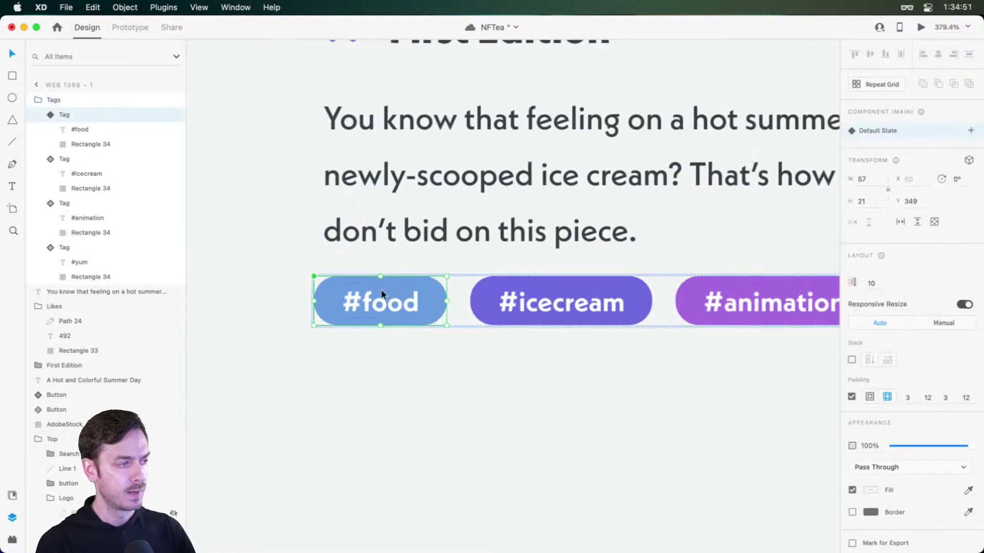
{"action": "left_click", "coordinate": [946, 398]}
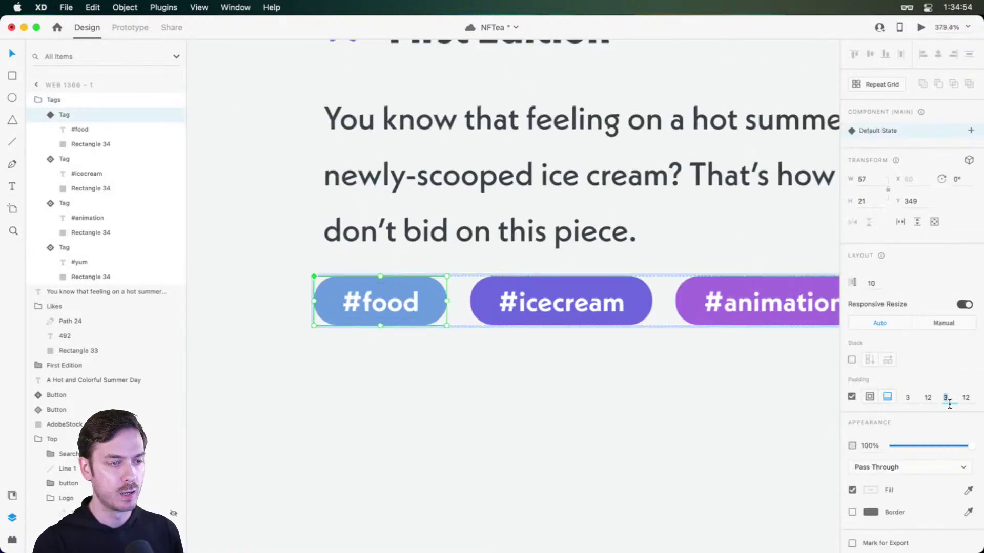
{"action": "key", "text": "Up"}
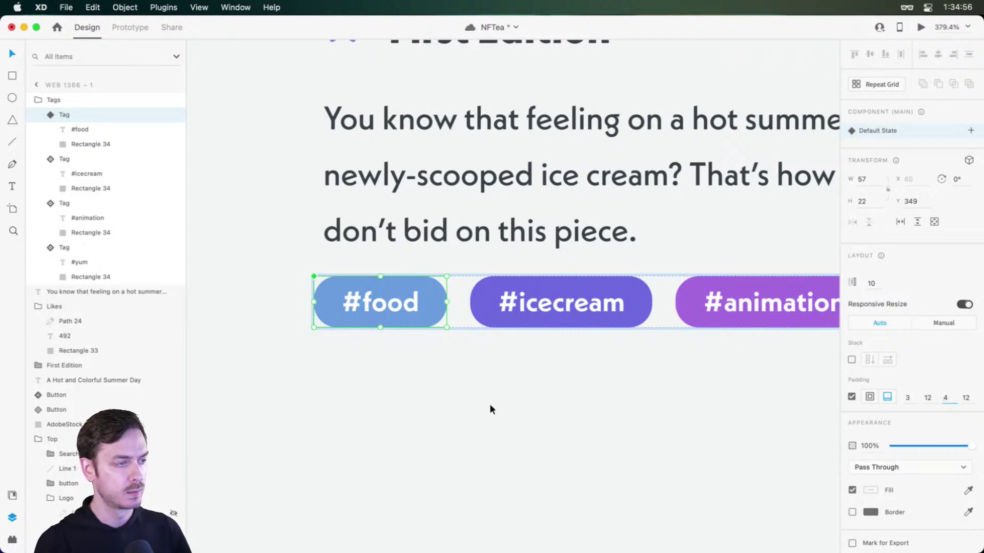
{"action": "left_click", "coordinate": [440, 302]}
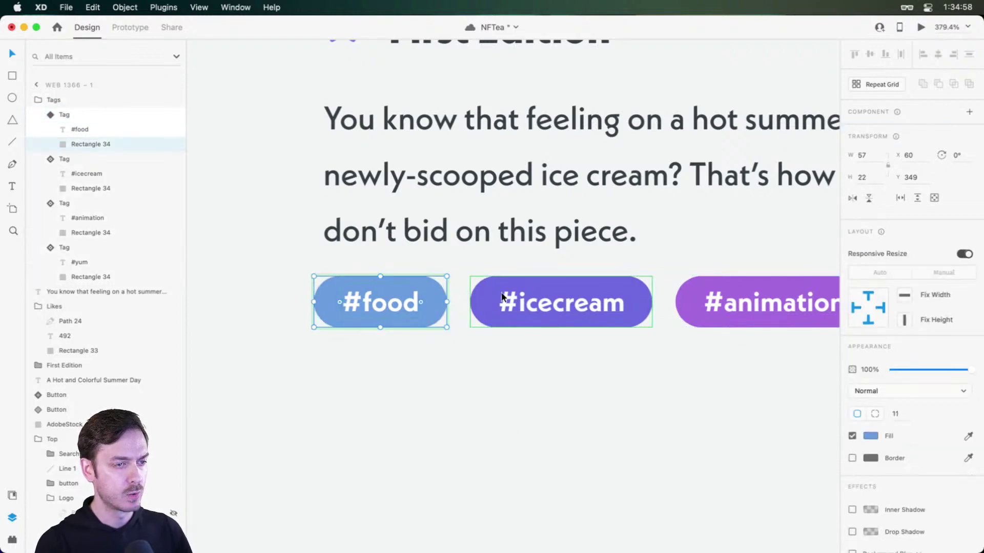
- Try a spacing of 16 between the stacked tags, return it to 10, and preview the page at both spacings
{"action": "key", "text": "Escape"}
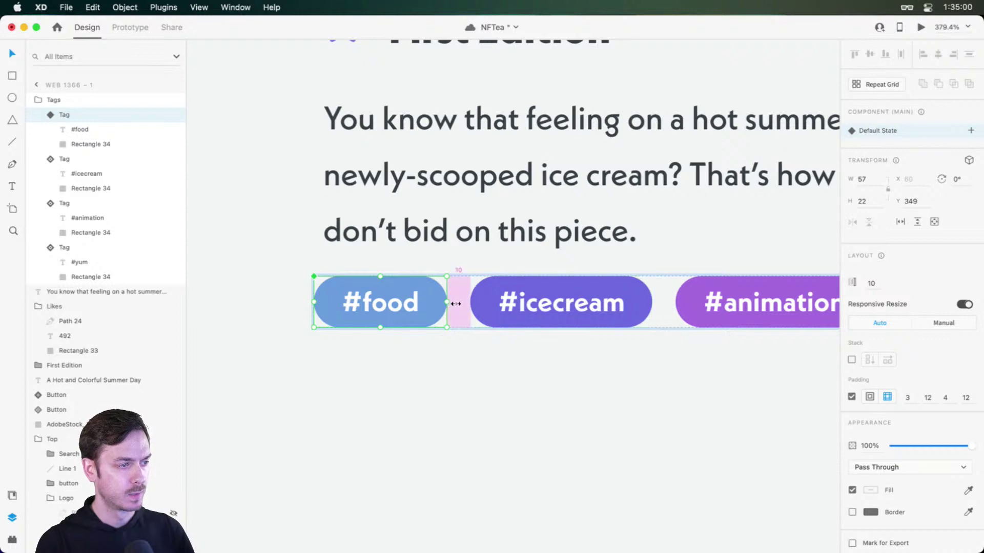
{"action": "mouse_move", "coordinate": [455, 304]}
{"action": "left_mouse_down"}
{"action": "mouse_move", "coordinate": [487, 308]}
{"action": "mouse_move", "coordinate": [468, 305]}
{"action": "left_mouse_up"}
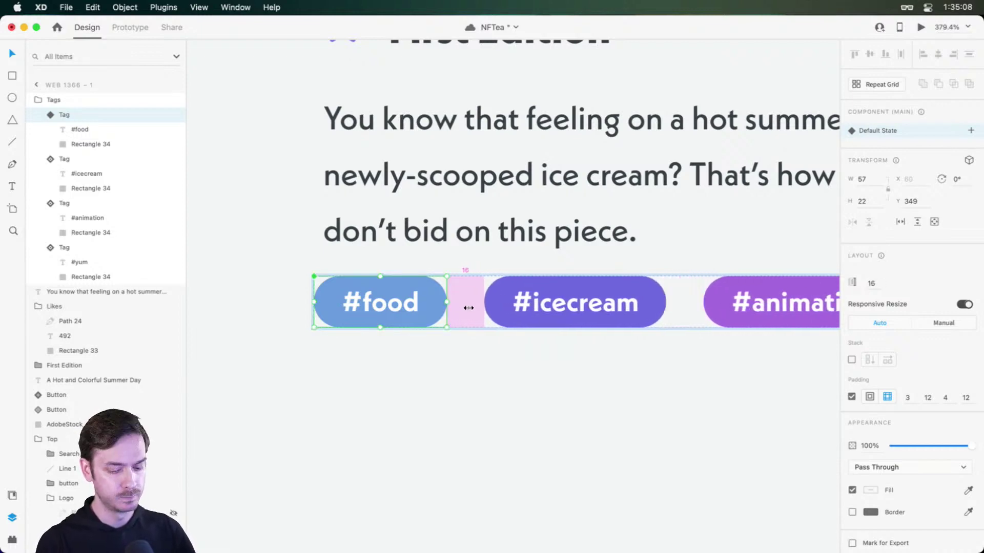
{"action": "key", "text": "super+Return"}
{"action": "key", "text": "super+w"}
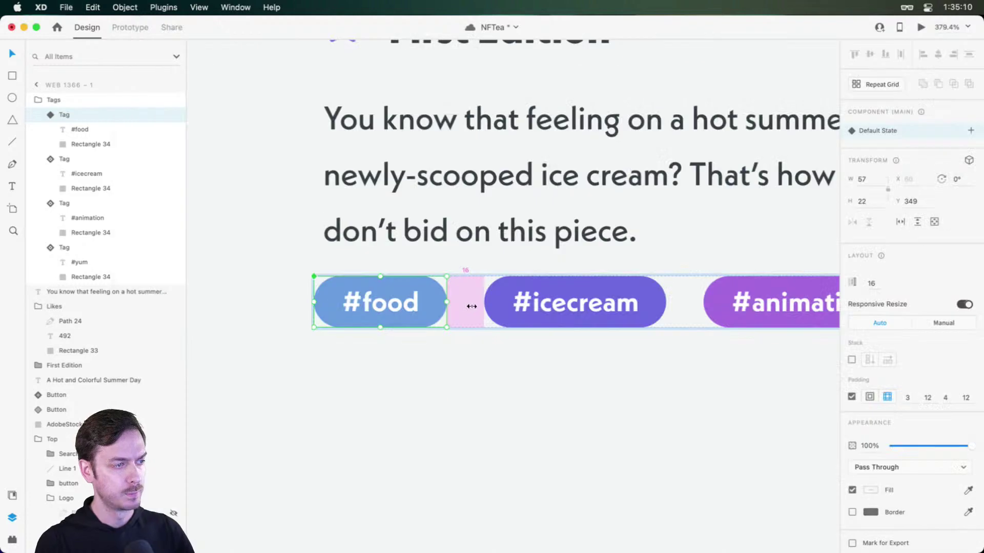
{"action": "left_click_drag", "start_coordinate": [467, 307], "coordinate": [457, 305]}
{"action": "key", "text": "super+Return"}
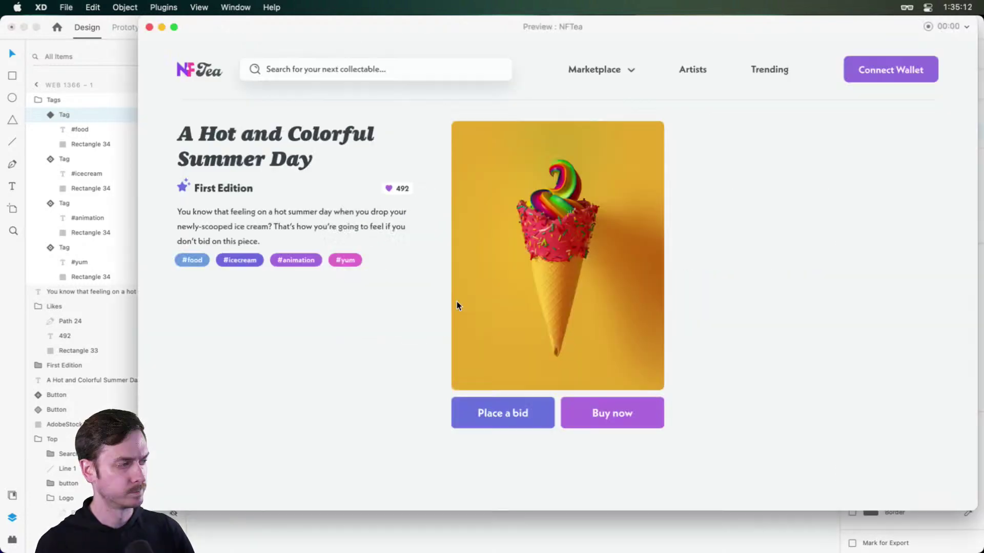
{"action": "key", "text": "super+w"}
- Duplicate the #yum tag at the end of the row and change the copy's text to #dipping
{"action": "scroll", "coordinate": [545, 293], "scroll_direction": "down", "scroll_amount": 3}
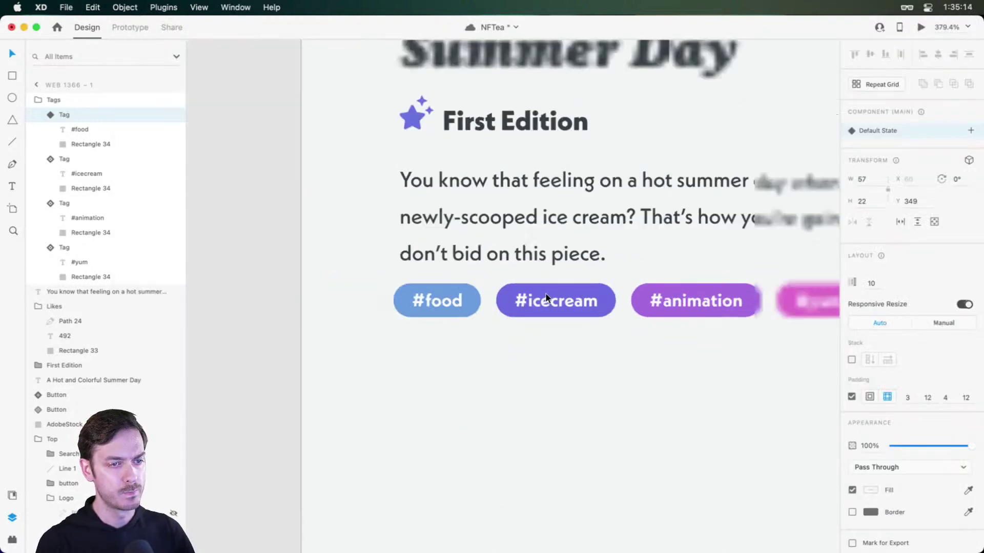
{"action": "scroll", "coordinate": [545, 299], "scroll_direction": "right", "scroll_amount": 3}
{"action": "left_click", "coordinate": [701, 302]}
{"action": "scroll", "coordinate": [700, 301], "scroll_direction": "right", "scroll_amount": 5}
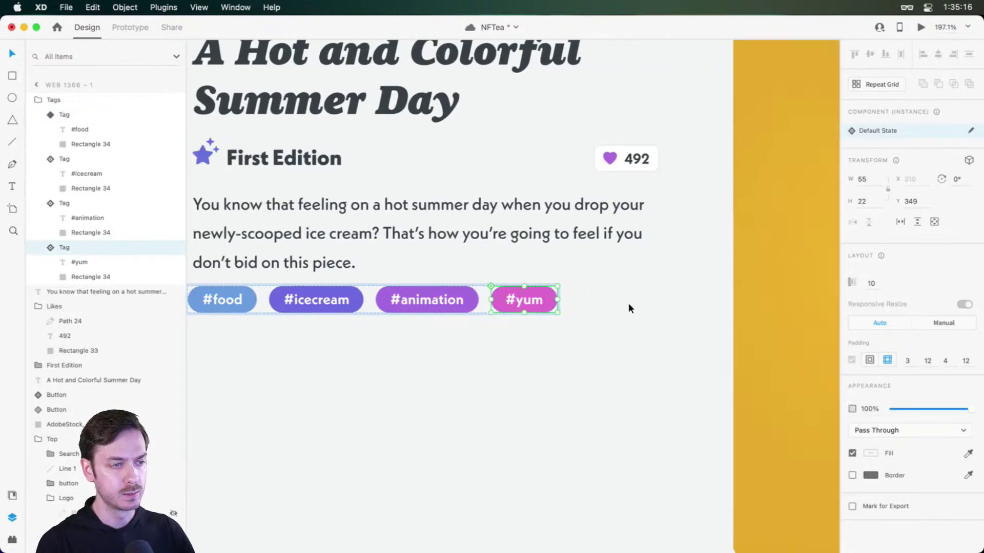
{"action": "key", "text": "super+d"}
{"action": "scroll", "coordinate": [597, 300], "scroll_direction": "up", "scroll_amount": 5}
{"action": "double_click", "coordinate": [607, 303]}
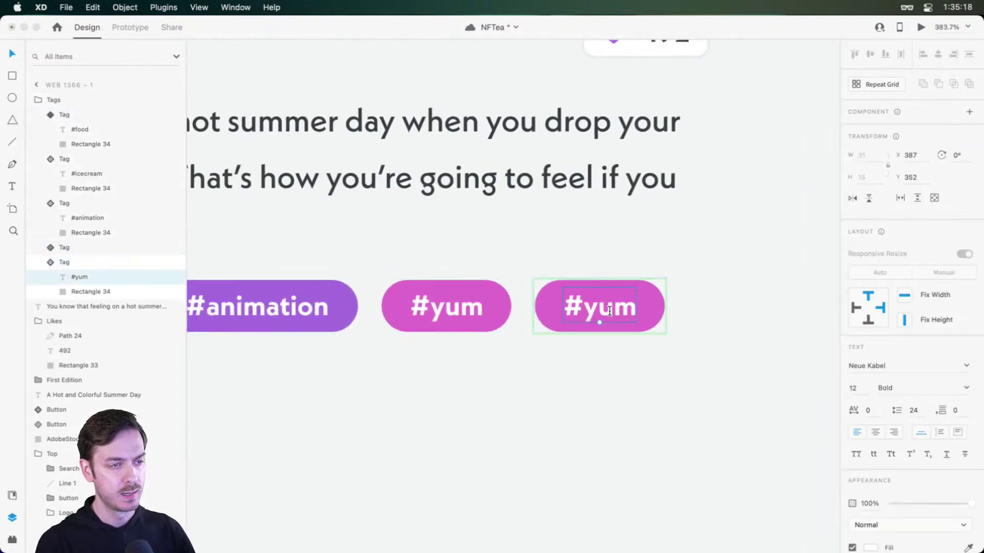
{"action": "double_click", "coordinate": [608, 302]}
{"action": "type", "text": "#"}
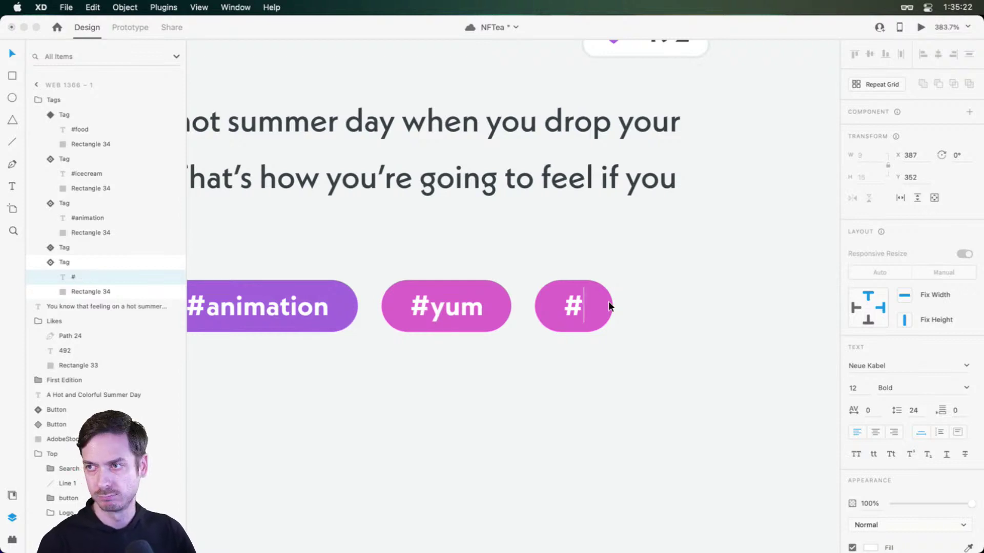
{"action": "type", "text": "dipping"}
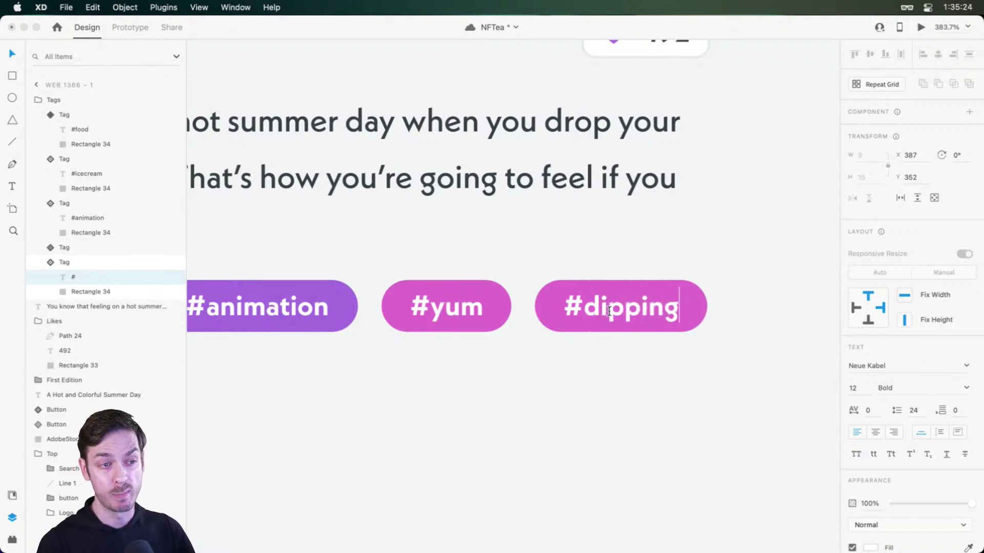
- Override the #dipping tag's pill fill with the rose red #E06A85 by shifting only its hue
{"action": "left_click", "coordinate": [703, 303]}
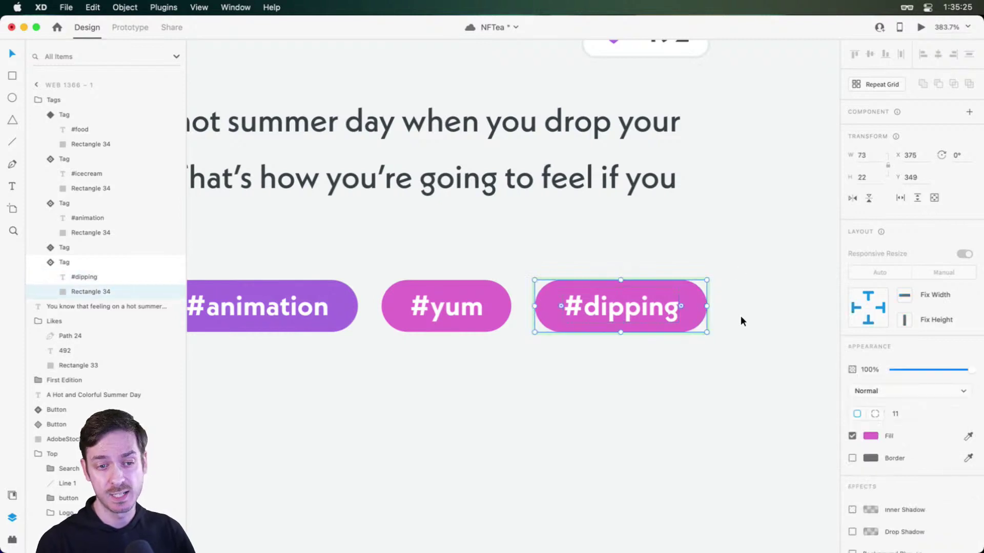
{"action": "left_click", "coordinate": [870, 436]}
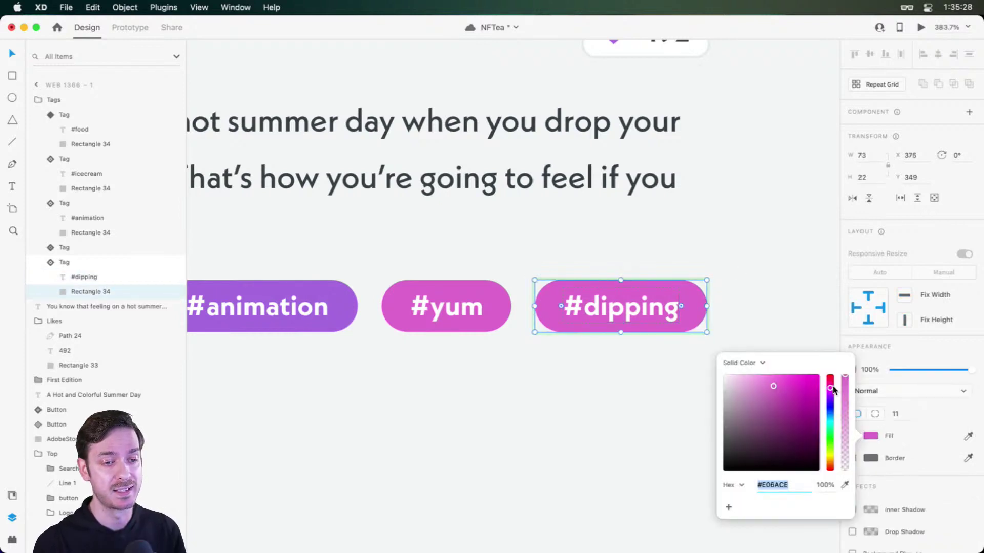
{"action": "left_click", "coordinate": [832, 386]}
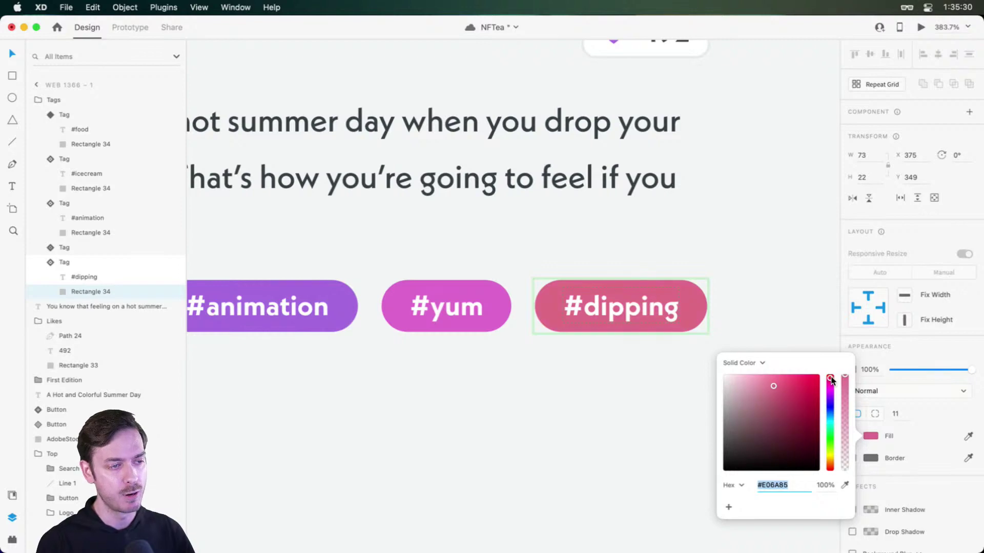
{"action": "left_click", "coordinate": [787, 301]}
{"action": "left_click", "coordinate": [785, 297]}
{"action": "scroll", "coordinate": [779, 296], "scroll_direction": "down", "scroll_amount": 10}
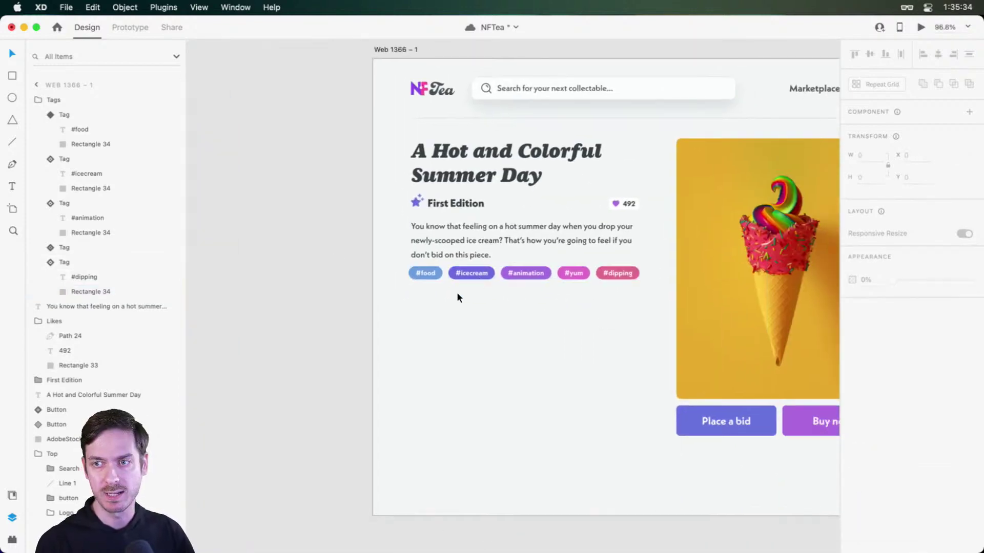
- Draw a horizontal divider line about 388 wide below the row of tags, matching the row's width, and move it down to Y 388
{"action": "left_click", "coordinate": [468, 275]}
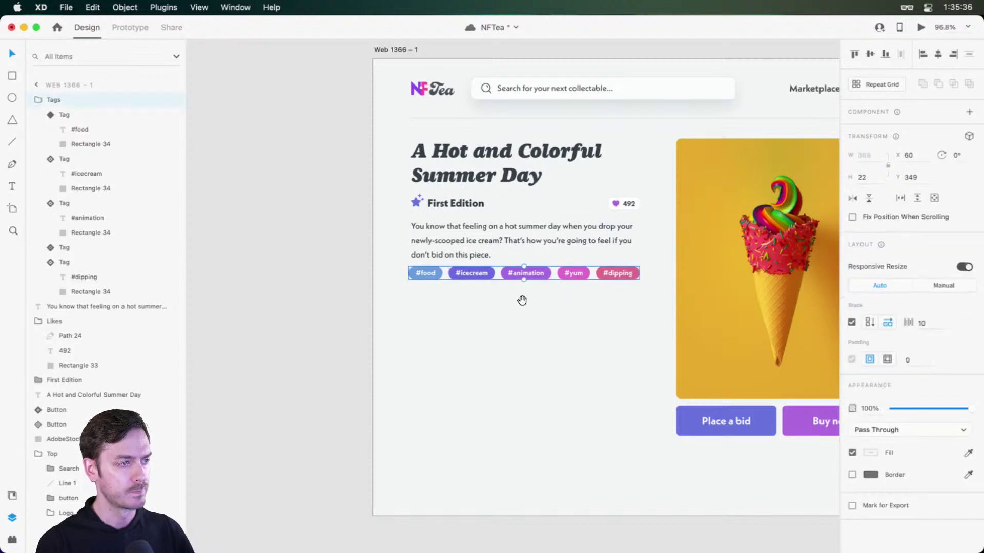
{"action": "scroll", "coordinate": [495, 263], "scroll_direction": "up", "scroll_amount": 5}
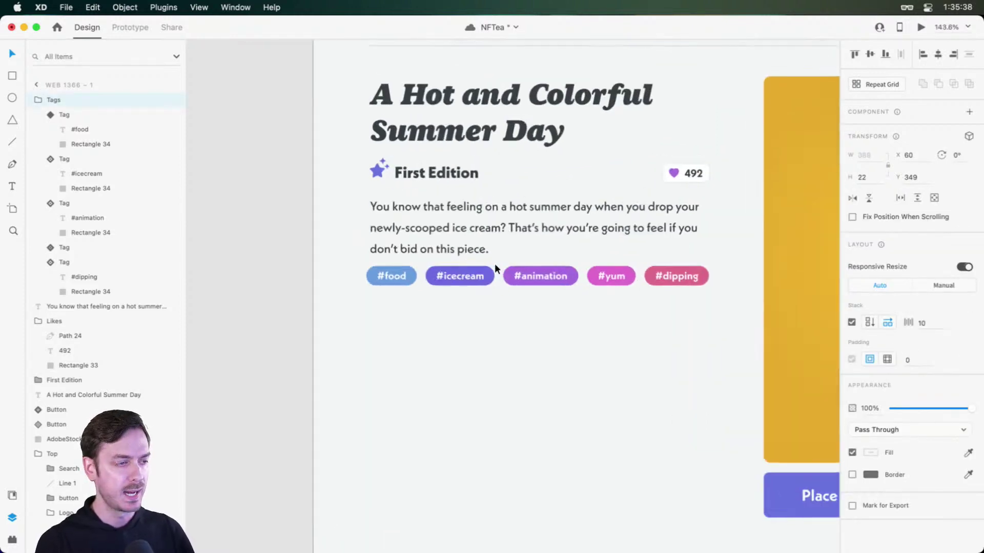
{"action": "key", "text": "l"}
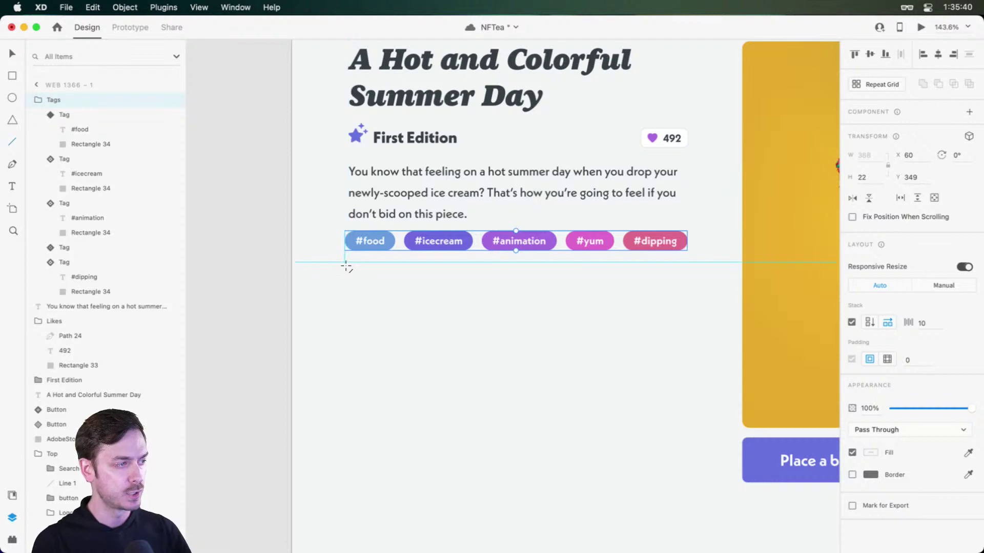
{"action": "left_click_drag", "start_coordinate": [345, 263], "coordinate": [686, 263]}
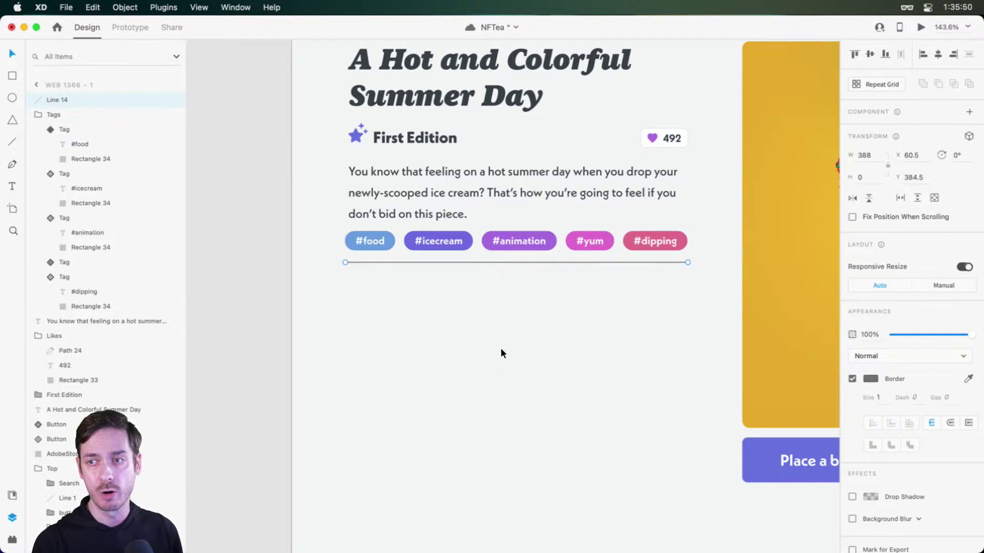
{"action": "mouse_move", "coordinate": [567, 262]}
{"action": "left_mouse_down"}
{"action": "mouse_move", "coordinate": [568, 275]}
{"action": "mouse_move", "coordinate": [569, 264]}
{"action": "left_mouse_up"}
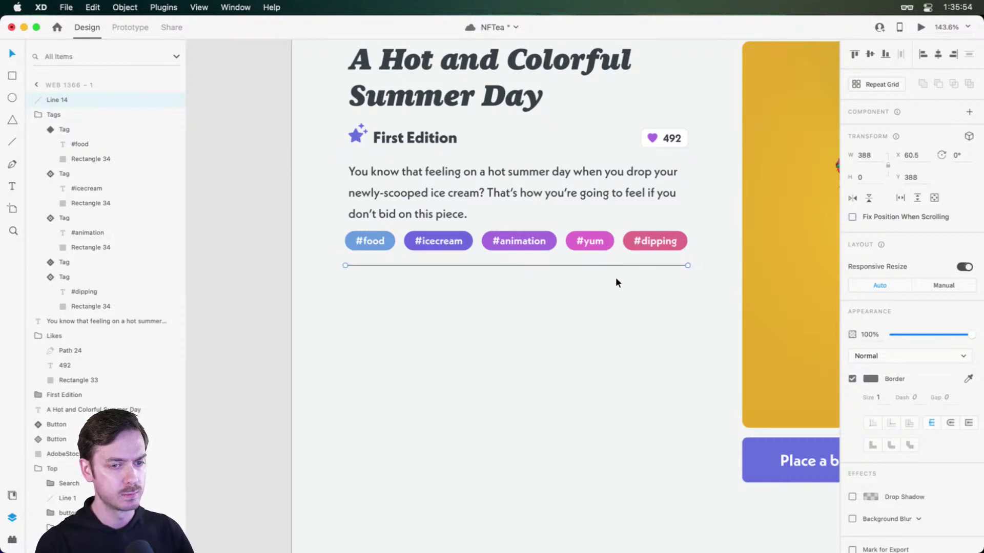
- Recolour the divider line's border to a pale blue-grey close to #CDD7E3
{"action": "scroll", "coordinate": [758, 214], "scroll_direction": "up", "scroll_amount": 3}
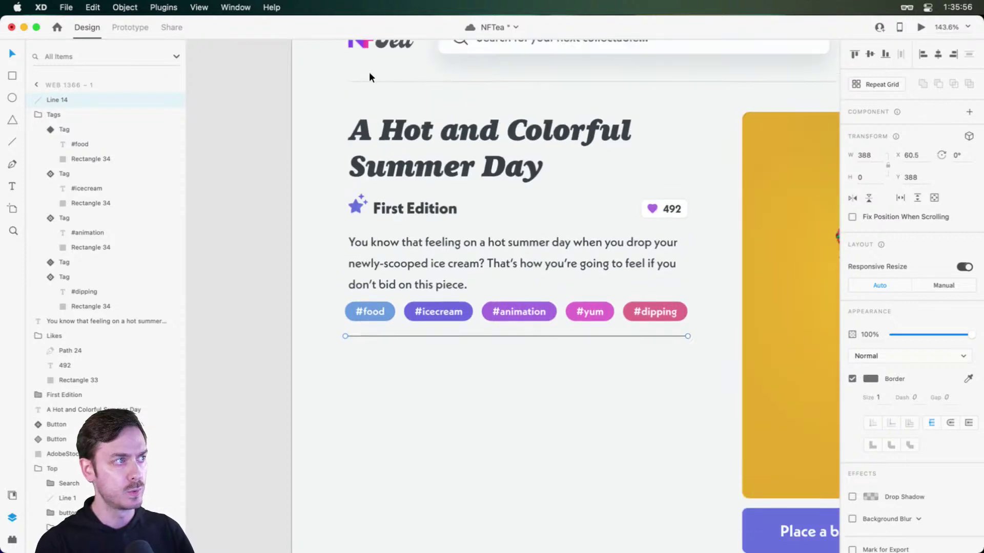
{"action": "scroll", "coordinate": [358, 77], "scroll_direction": "down", "scroll_amount": 3}
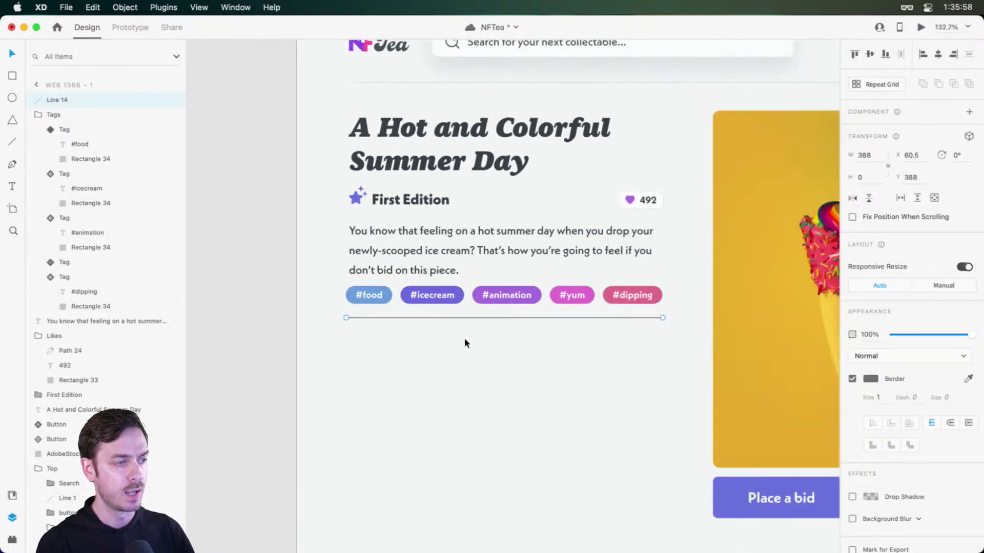
{"action": "scroll", "coordinate": [464, 341], "scroll_direction": "up", "scroll_amount": 5}
{"action": "left_click", "coordinate": [871, 378]}
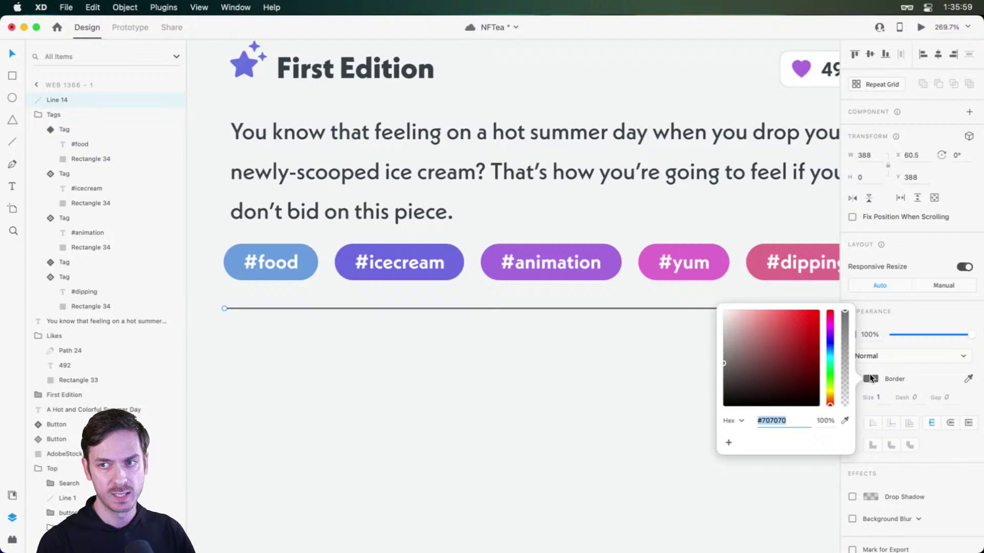
{"action": "left_click", "coordinate": [830, 348]}
{"action": "left_click", "coordinate": [745, 339]}
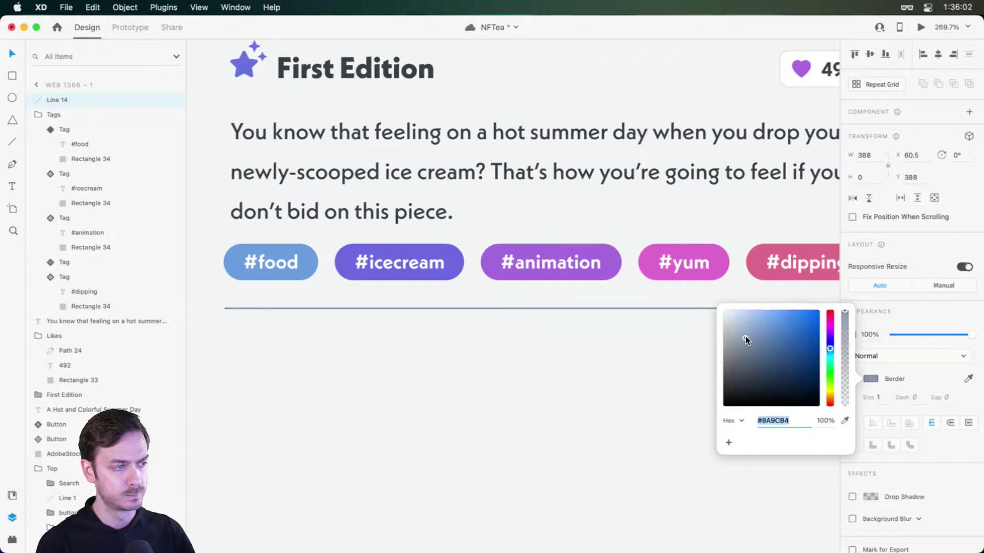
{"action": "left_click_drag", "start_coordinate": [745, 336], "coordinate": [734, 319]}
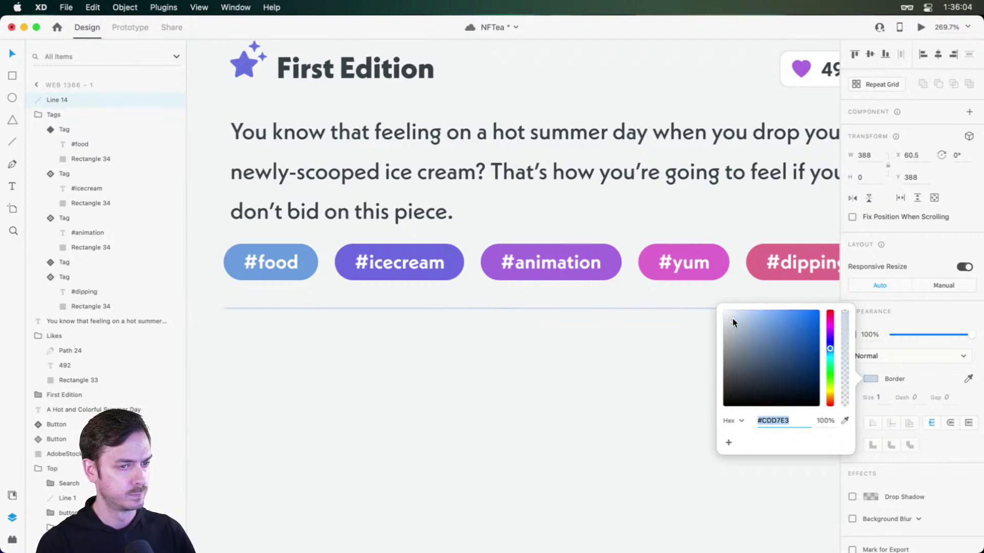
{"action": "left_click_drag", "start_coordinate": [828, 345], "coordinate": [826, 346]}
{"action": "left_click", "coordinate": [257, 351]}
{"action": "scroll", "coordinate": [325, 330], "scroll_direction": "down", "scroll_amount": 5}
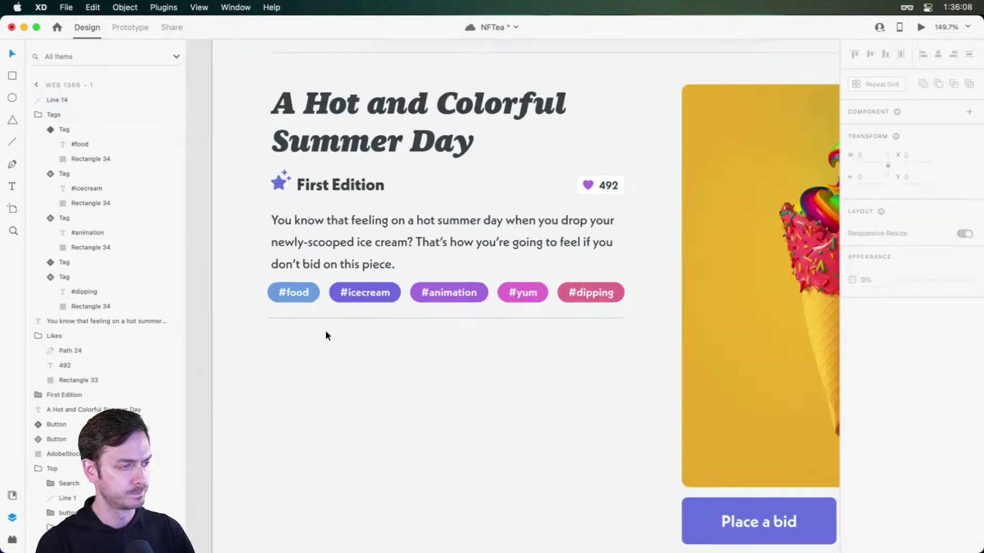
- Group the title, First Edition label, likes, description, tags and divider line, and name the group "Piece, info"
{"action": "scroll", "coordinate": [325, 331], "scroll_direction": "up", "scroll_amount": 3}
{"action": "scroll", "coordinate": [351, 213], "scroll_direction": "up", "scroll_amount": 2}
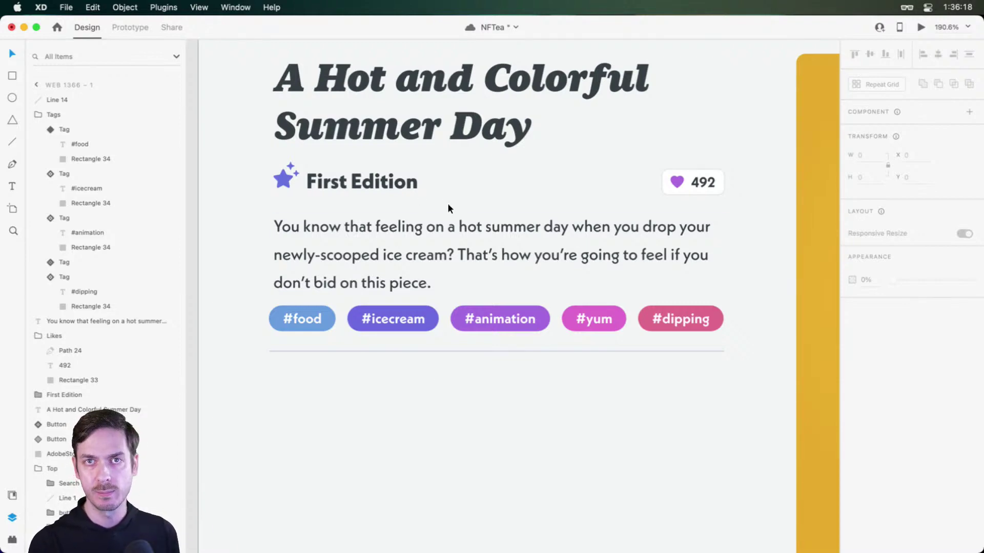
{"action": "scroll", "coordinate": [390, 163], "scroll_direction": "down", "scroll_amount": 3}
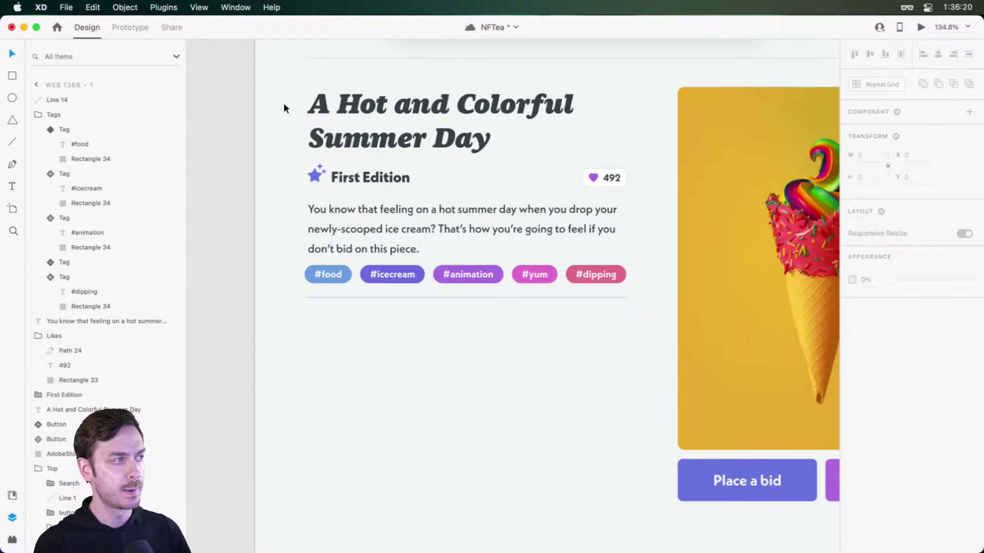
{"action": "left_click_drag", "start_coordinate": [285, 108], "coordinate": [643, 305]}
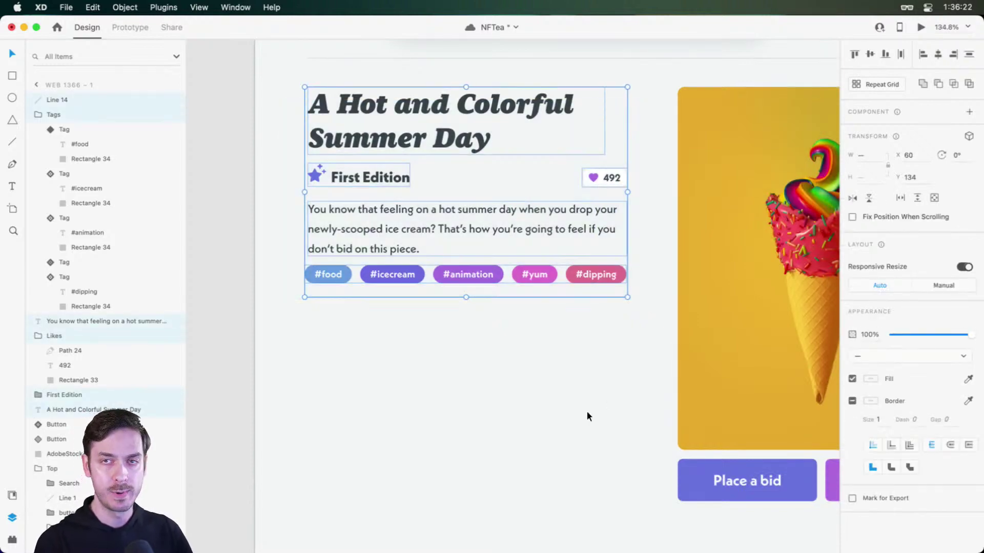
{"action": "left_click_drag", "start_coordinate": [415, 105], "coordinate": [447, 142]}
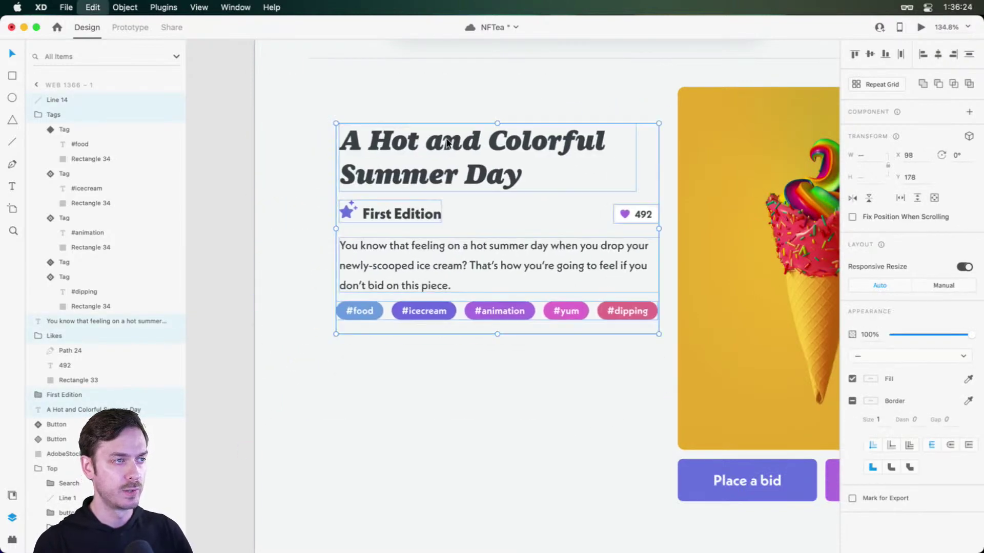
{"action": "key", "text": "super+z"}
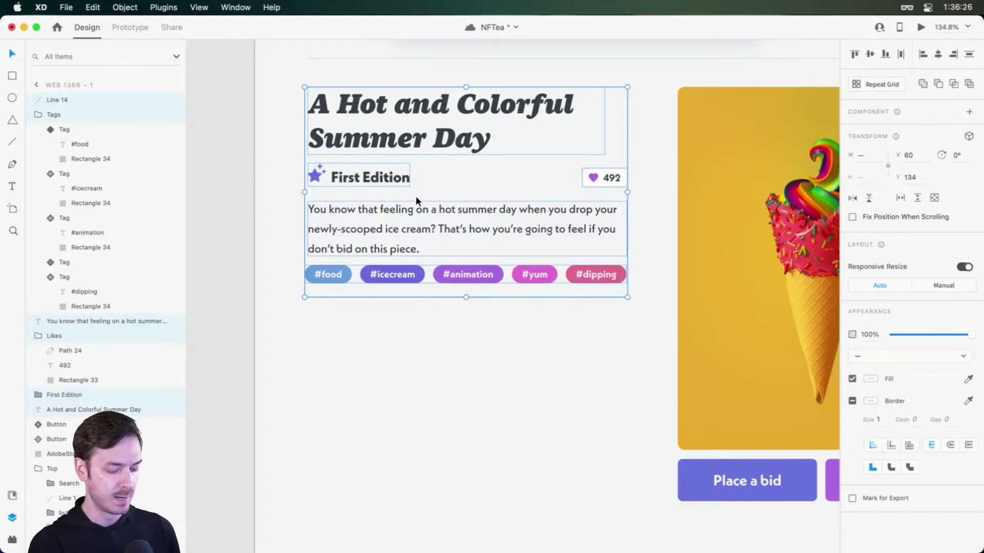
{"action": "key", "text": "super+g"}
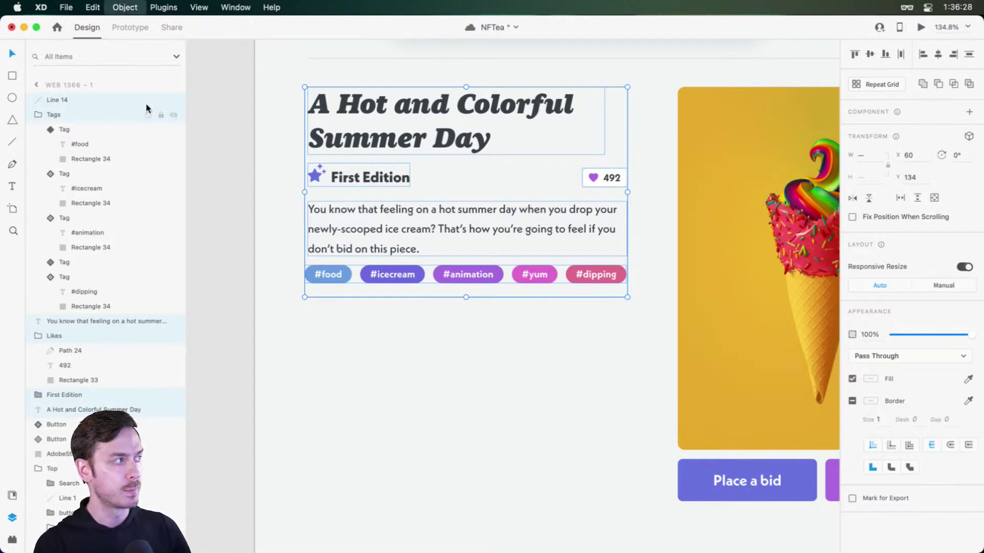
{"action": "double_click", "coordinate": [62, 102]}
{"action": "type", "text": "Piece info"}
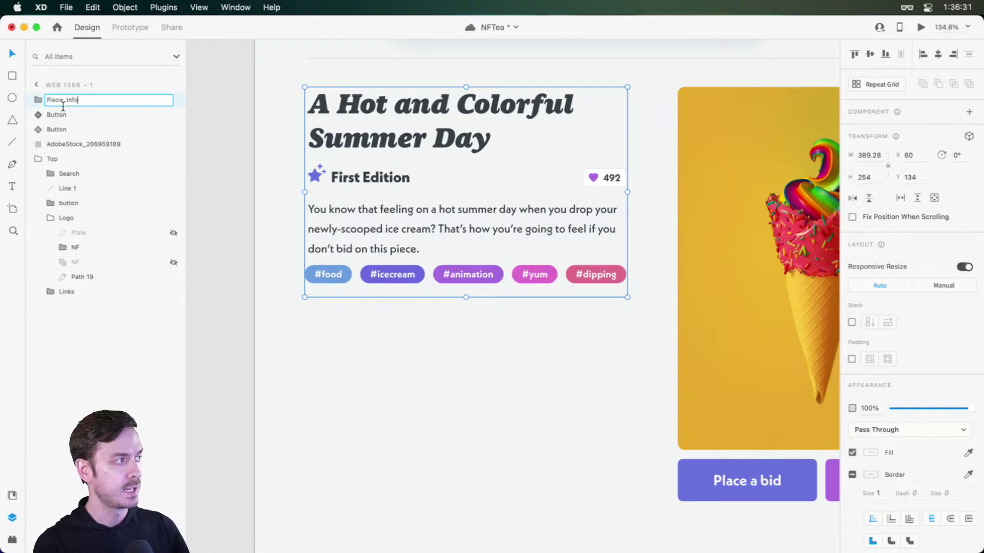
{"action": "key", "text": "Return"}
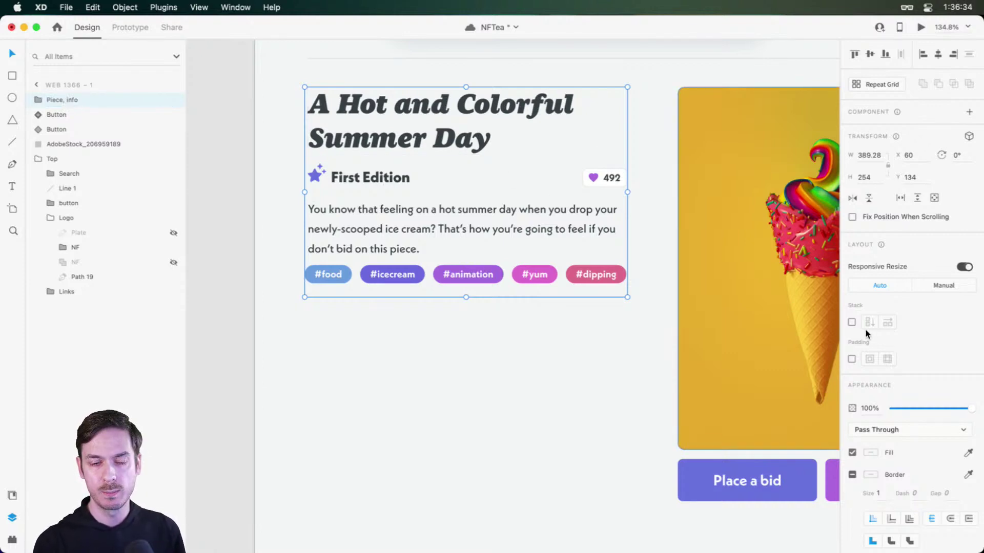
- Turn on a vertical stack for the "Piece, info" group and select its row containing the First Edition label and likes
{"action": "left_click", "coordinate": [852, 323]}
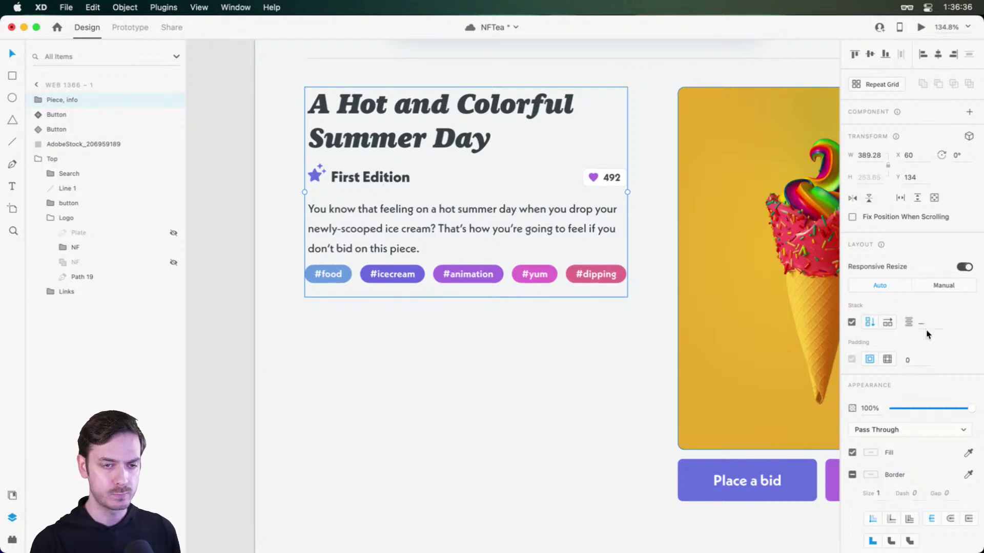
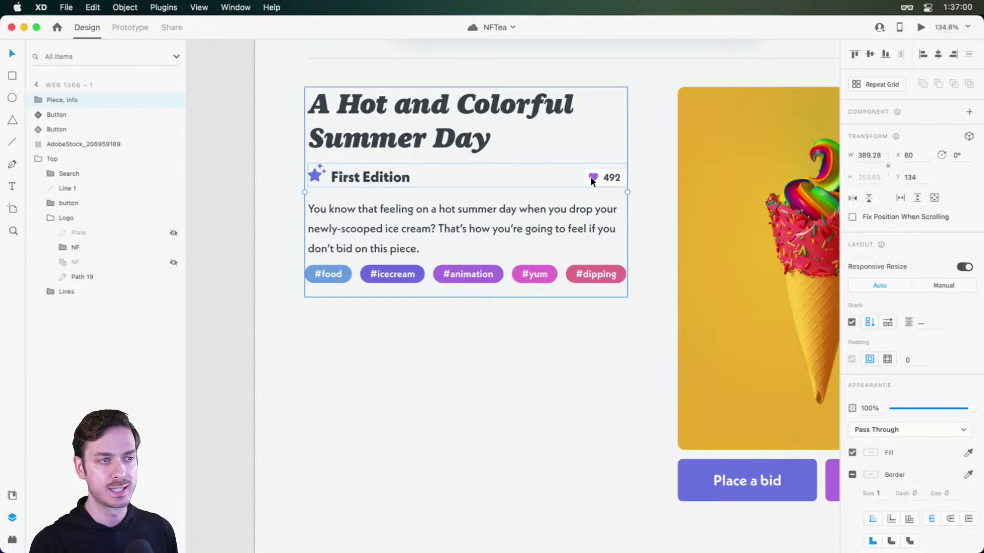
{"action": "double_click", "coordinate": [590, 176]}
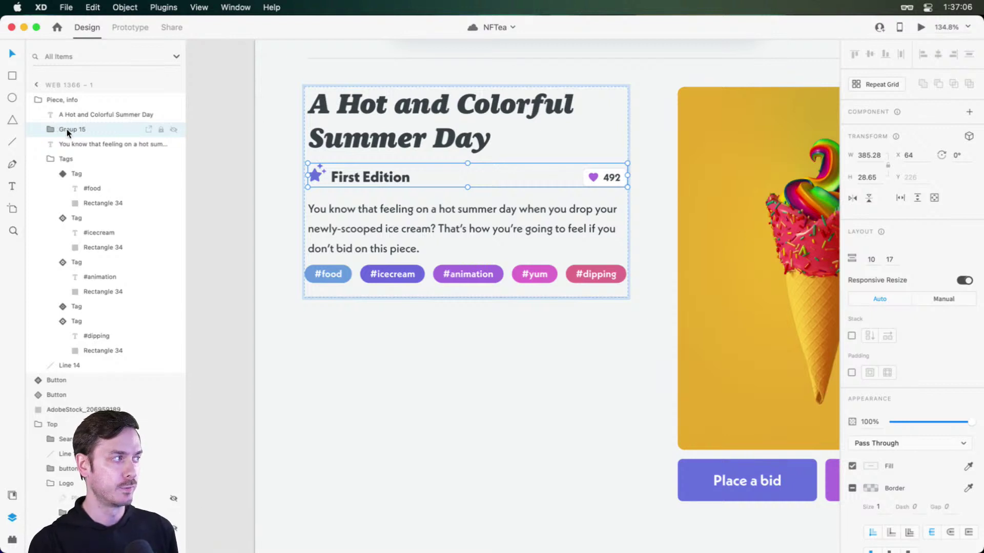
- Rename the group holding the First Edition label and likes as "Info", and move its likes badge up slightly
{"action": "double_click", "coordinate": [66, 129]}
{"action": "type", "text": "Info"}
{"action": "key", "text": "Return"}
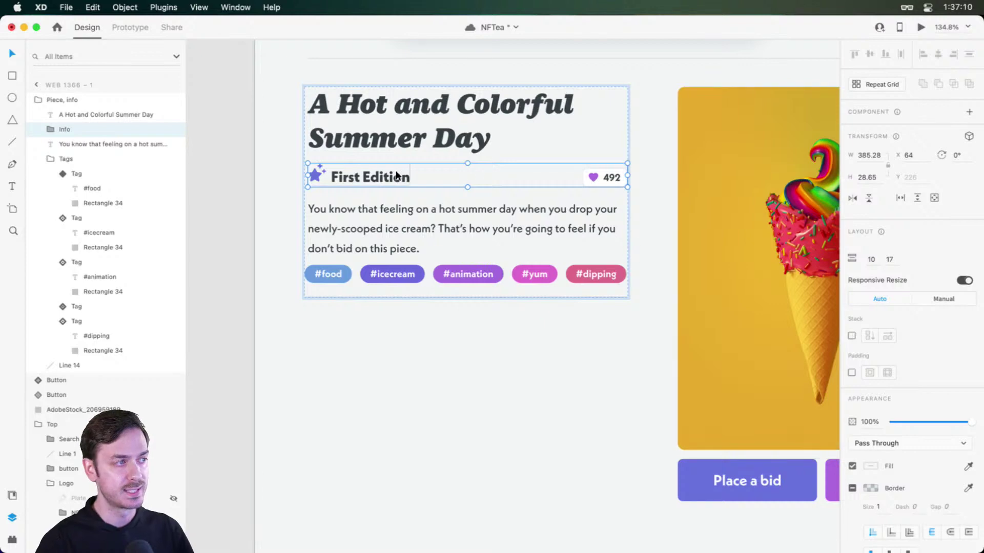
{"action": "double_click", "coordinate": [605, 180]}
{"action": "left_click_drag", "start_coordinate": [604, 179], "coordinate": [606, 172]}
{"action": "key", "text": "Escape"}
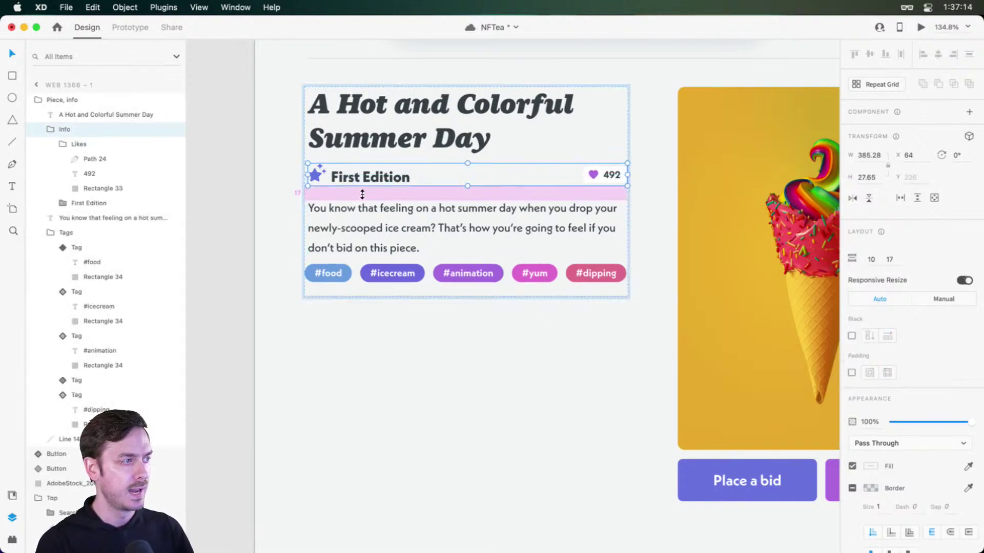
- Set the stack spacing to 6 above the Info row, 16 below it, and 16 between the description and tags
{"action": "left_click_drag", "start_coordinate": [362, 193], "coordinate": [376, 147]}
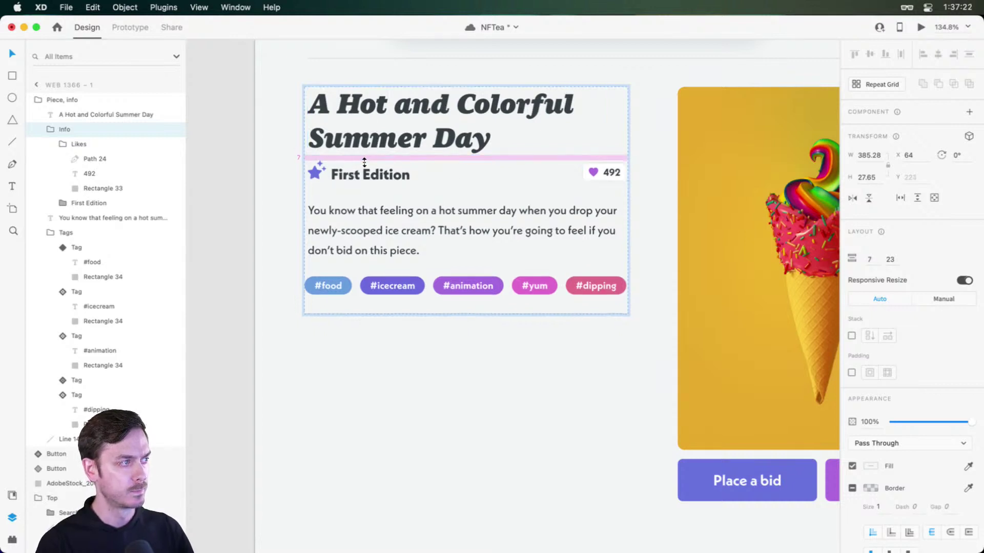
{"action": "left_click_drag", "start_coordinate": [364, 163], "coordinate": [361, 185]}
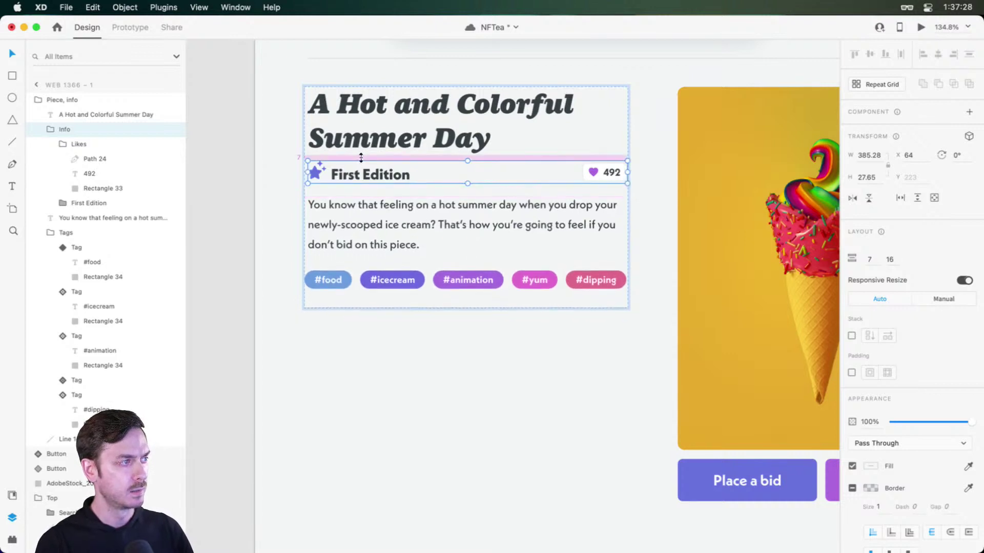
{"action": "left_click", "coordinate": [869, 260]}
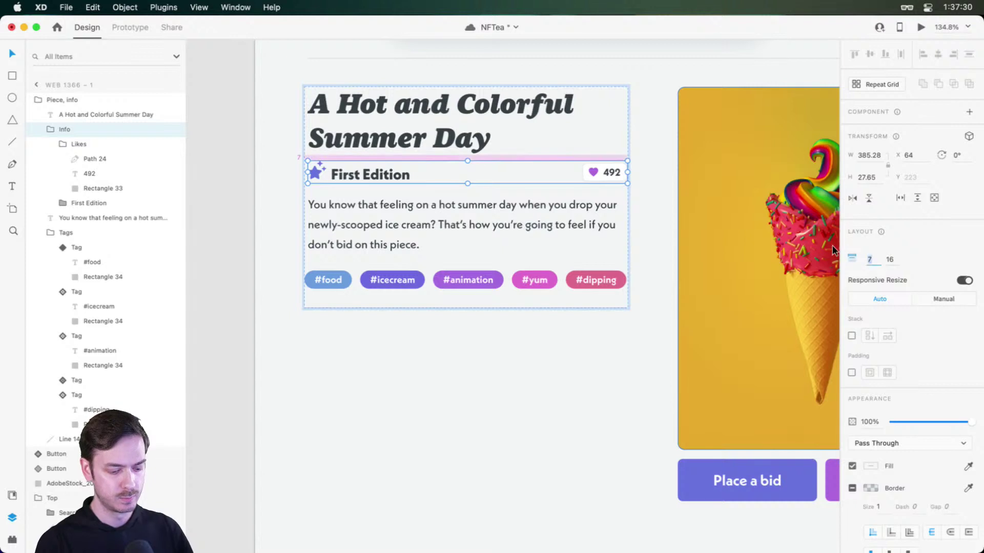
{"action": "type", "text": "6"}
{"action": "key", "text": "Tab"}
{"action": "left_click", "coordinate": [350, 242]}
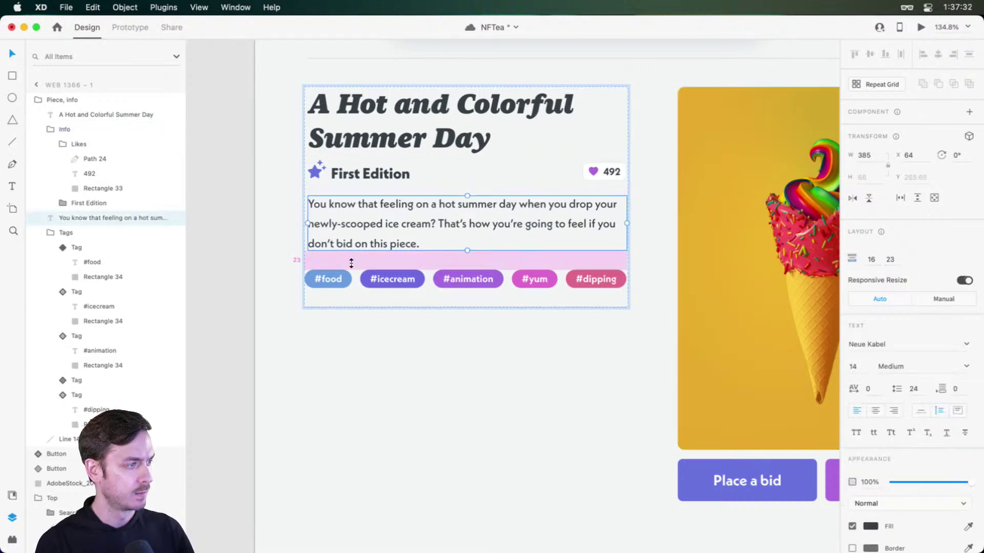
{"action": "left_click_drag", "start_coordinate": [354, 261], "coordinate": [363, 255]}
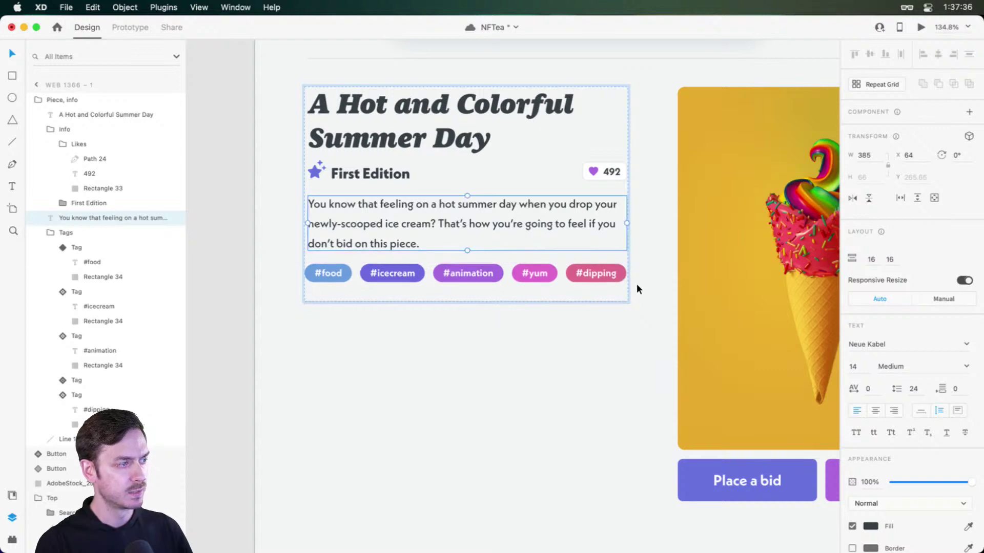
- Preview the page and examine the spacing around the description and tags up close
{"action": "key", "text": "super+Return"}
{"action": "key", "text": "super+w"}
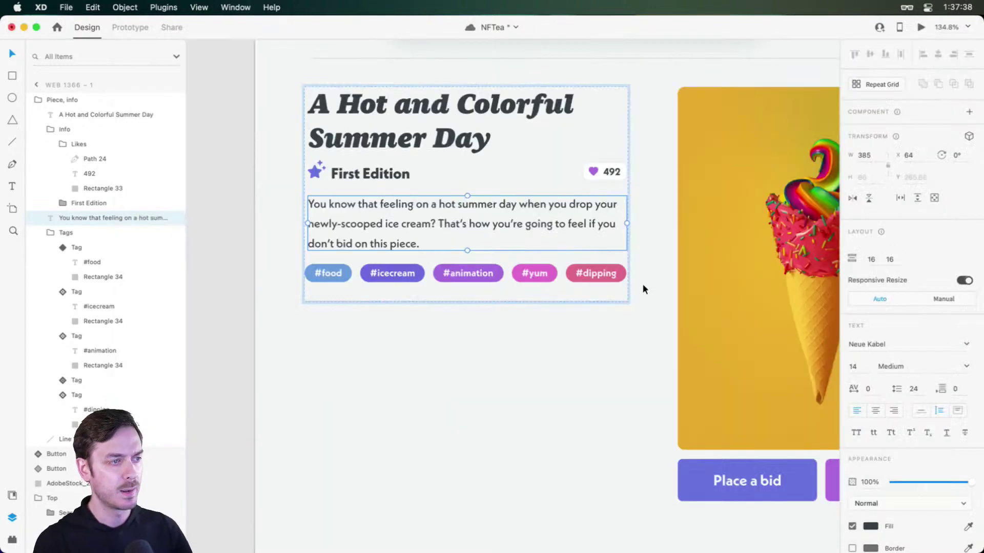
{"action": "scroll", "coordinate": [343, 212], "scroll_direction": "up", "scroll_amount": 5}
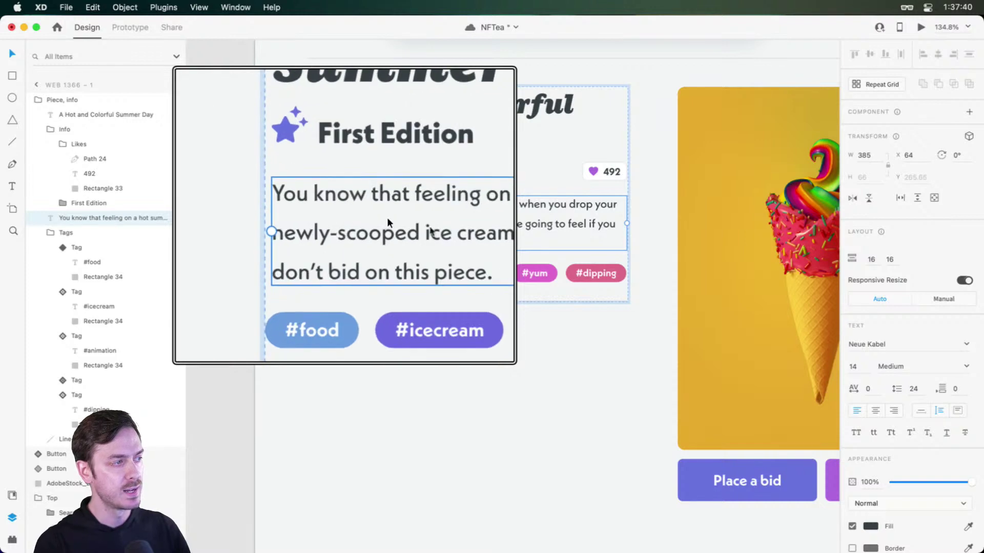
{"action": "scroll", "coordinate": [350, 220], "scroll_direction": "down", "scroll_amount": 5}
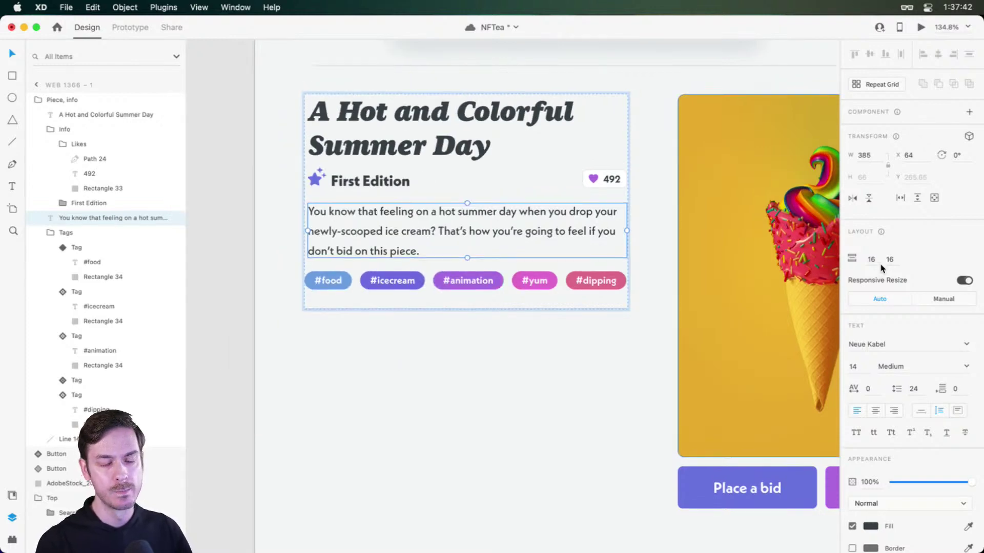
{"action": "scroll", "coordinate": [925, 251], "scroll_direction": "up", "scroll_amount": 5}
{"action": "scroll", "coordinate": [925, 251], "scroll_direction": "down", "scroll_amount": 5}
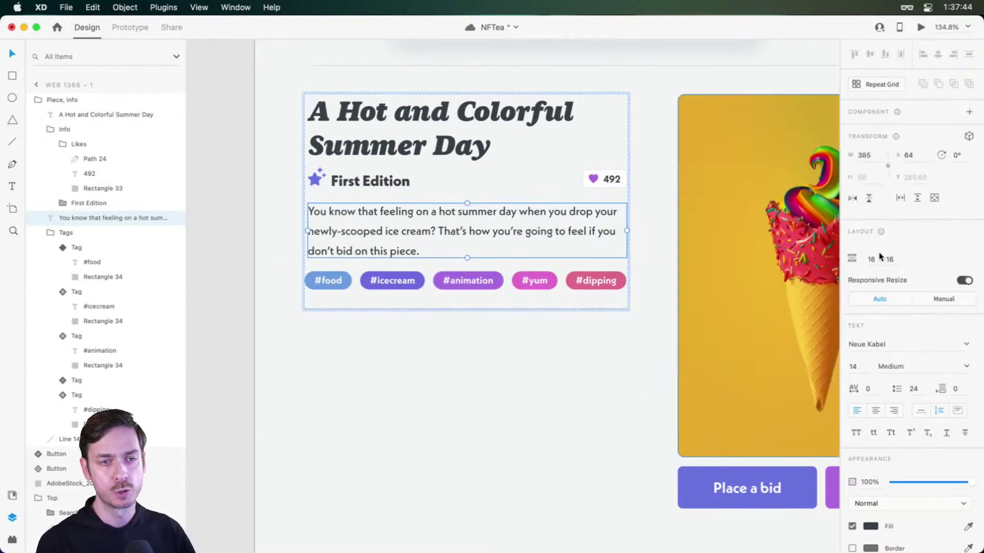
- Set the spacing above and below the description to 24 and above the divider line to 32, and preview the page
{"action": "left_click", "coordinate": [857, 263]}
{"action": "type", "text": "24"}
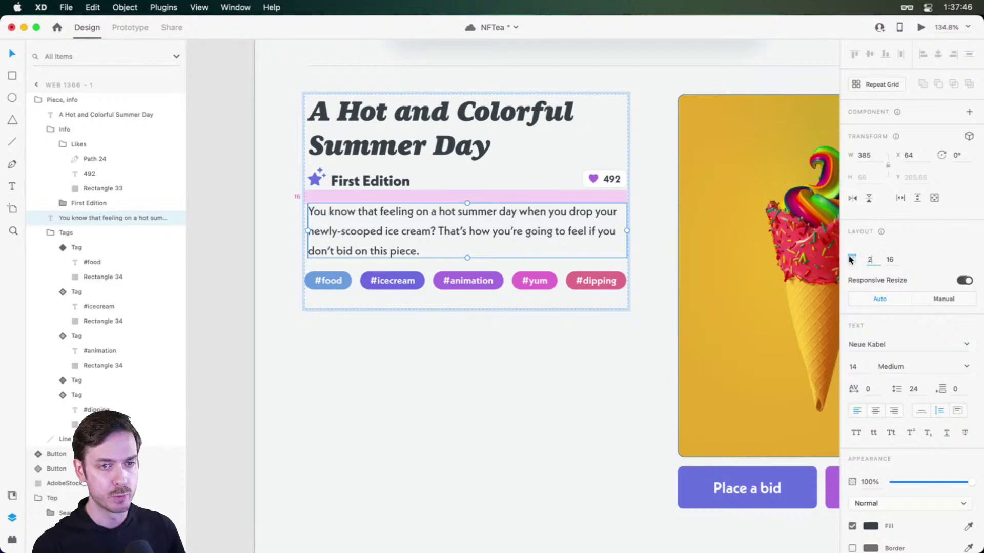
{"action": "key", "text": "Return"}
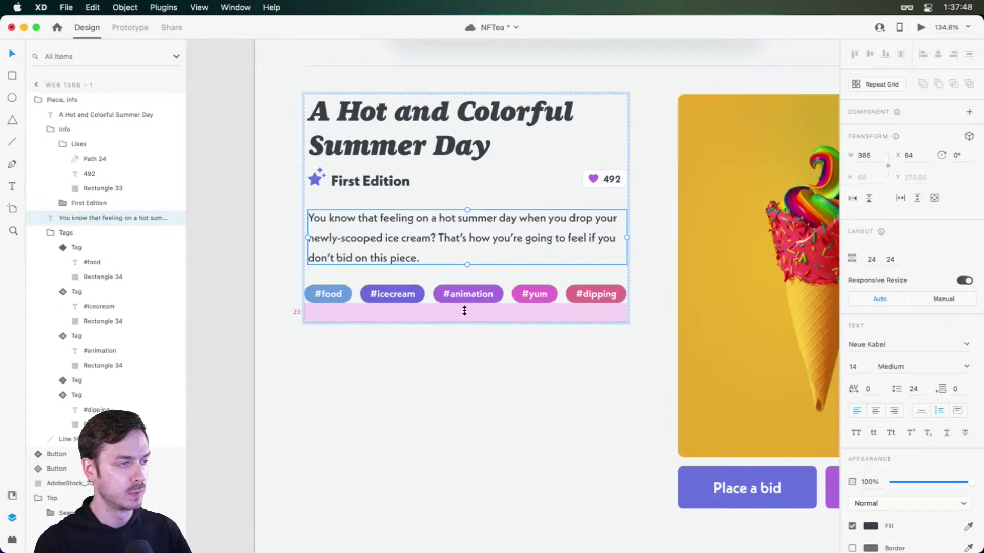
{"action": "left_click_drag", "start_coordinate": [461, 311], "coordinate": [465, 321]}
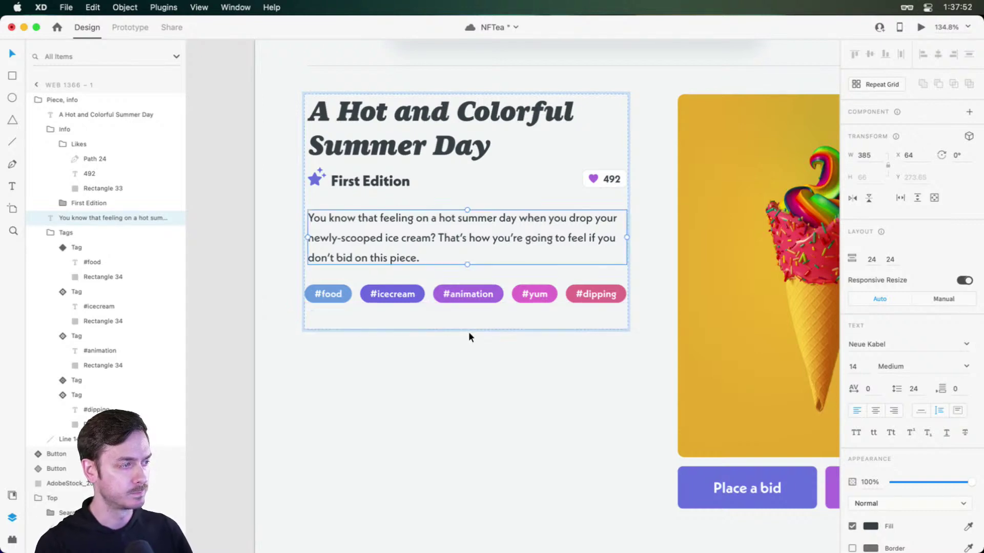
{"action": "key", "text": "super+Return"}
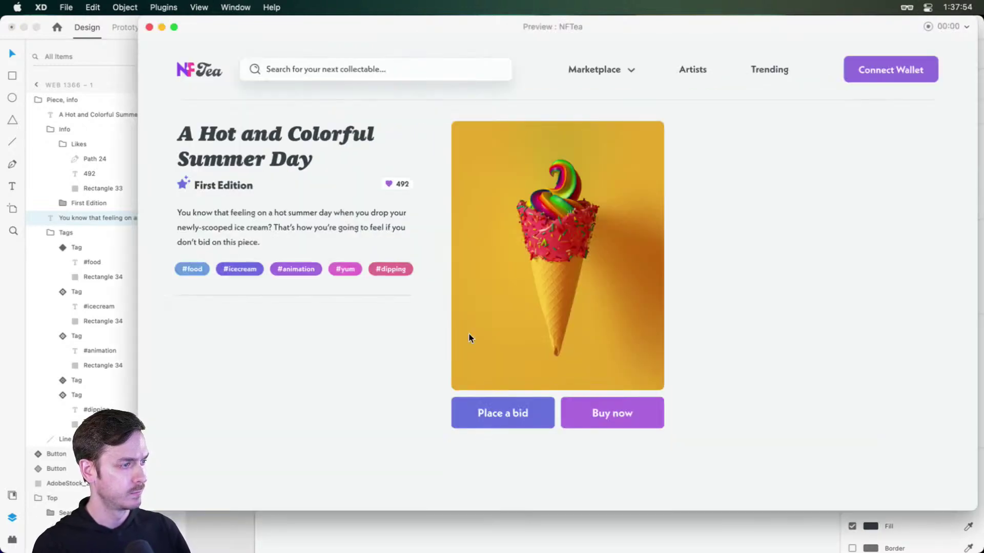
{"action": "key", "text": "super+w"}
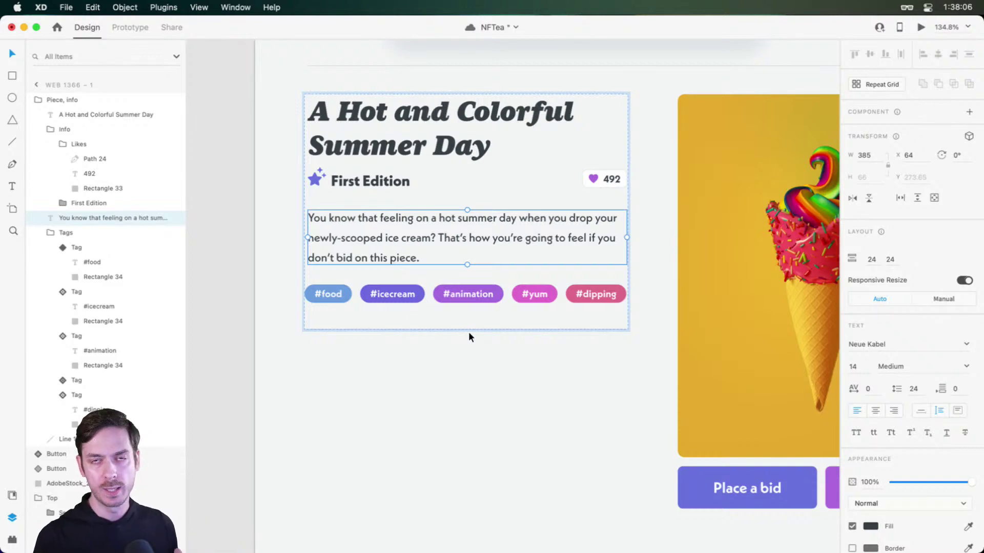
- Try a tighter spacing of 5 above and below the description, and undo it
{"action": "left_click_drag", "start_coordinate": [422, 204], "coordinate": [424, 187]}
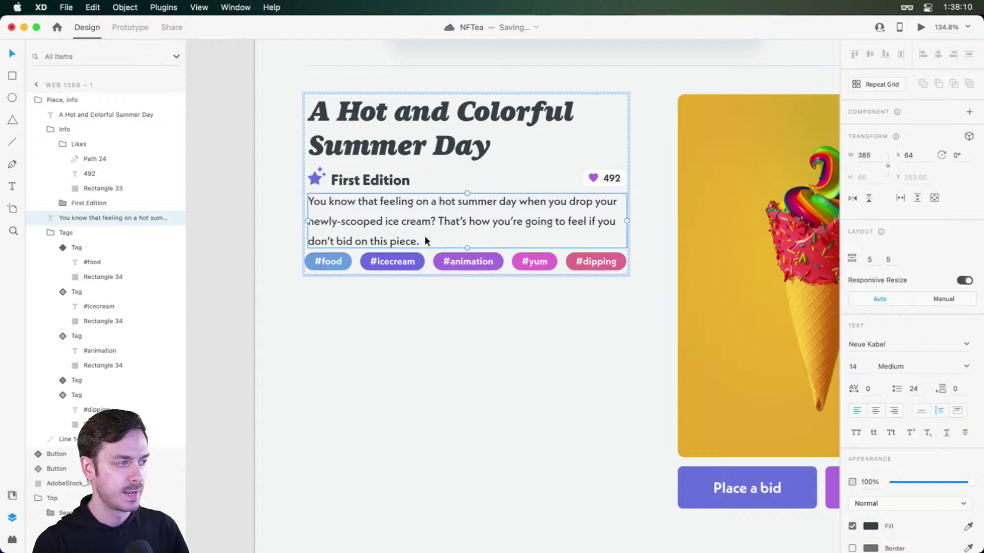
{"action": "scroll", "coordinate": [365, 371], "scroll_direction": "down", "scroll_amount": 3}
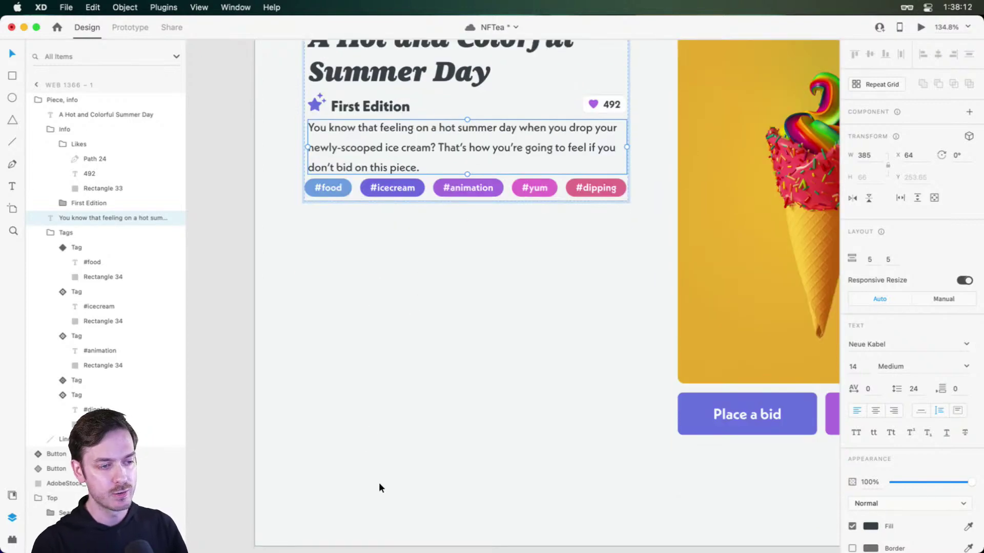
{"action": "scroll", "coordinate": [394, 314], "scroll_direction": "up", "scroll_amount": 1}
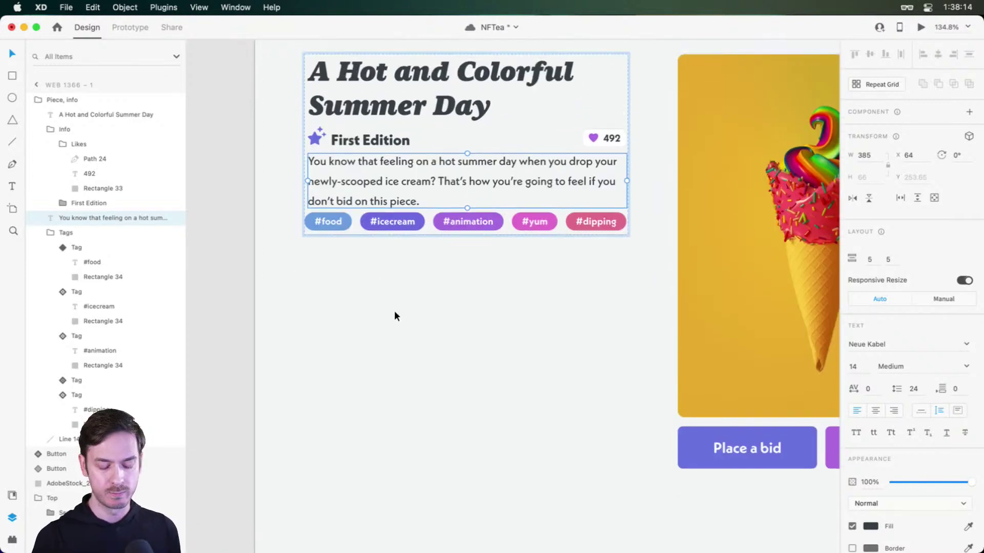
{"action": "key", "text": "super+z"}
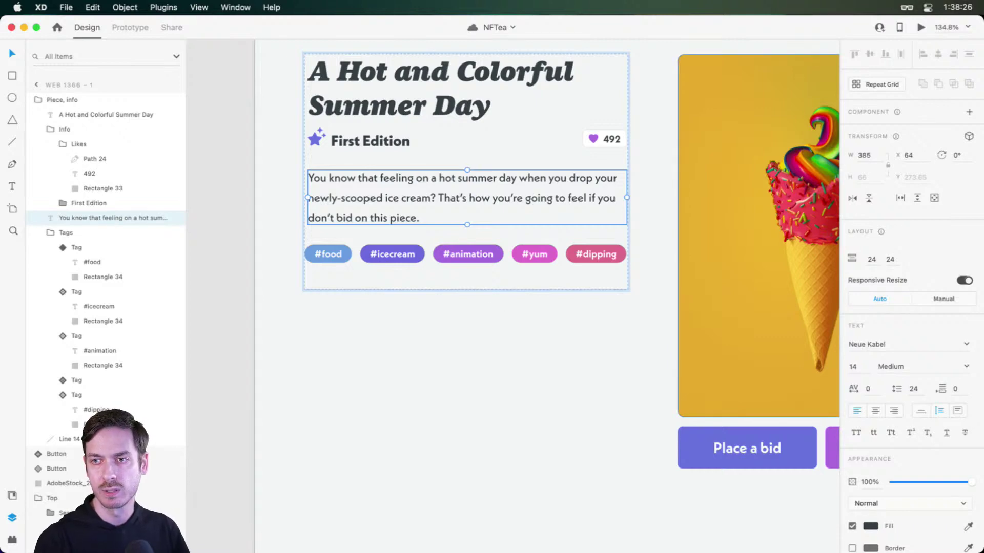
- Draw a rectangle about 389 by 83 below the divider line inside the stacked group and round its corners to 8
{"action": "left_click", "coordinate": [517, 371]}
{"action": "scroll", "coordinate": [472, 359], "scroll_direction": "down", "scroll_amount": 3}
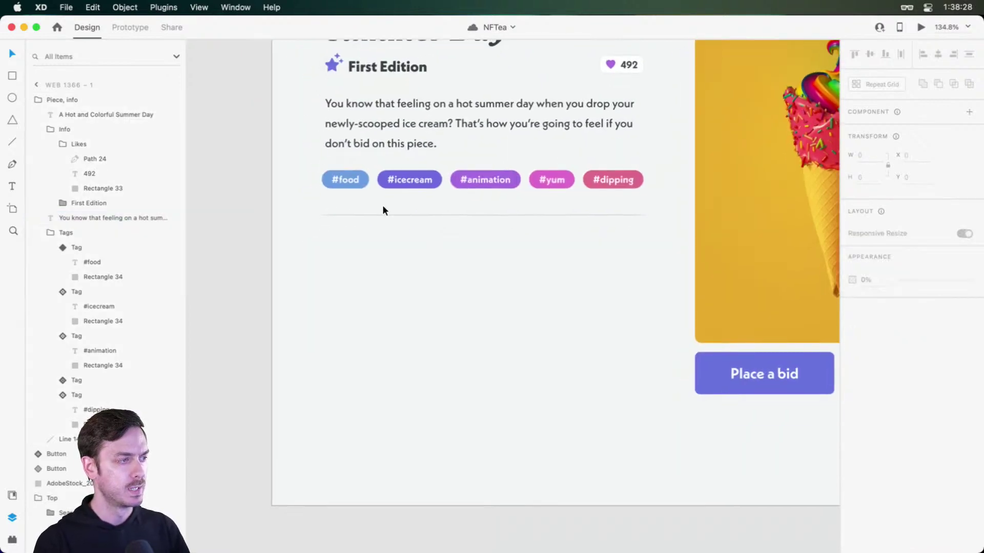
{"action": "left_click", "coordinate": [370, 212]}
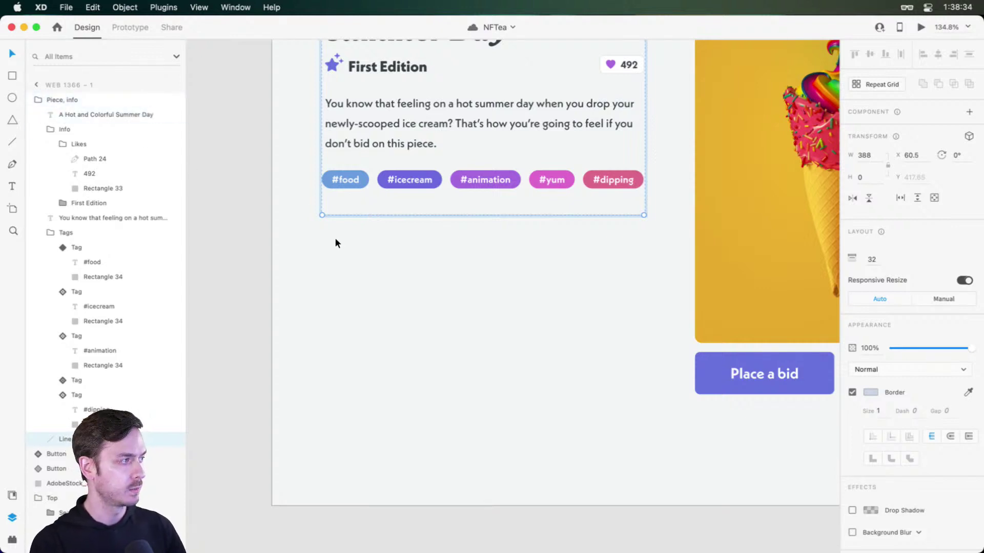
{"action": "key", "text": "r"}
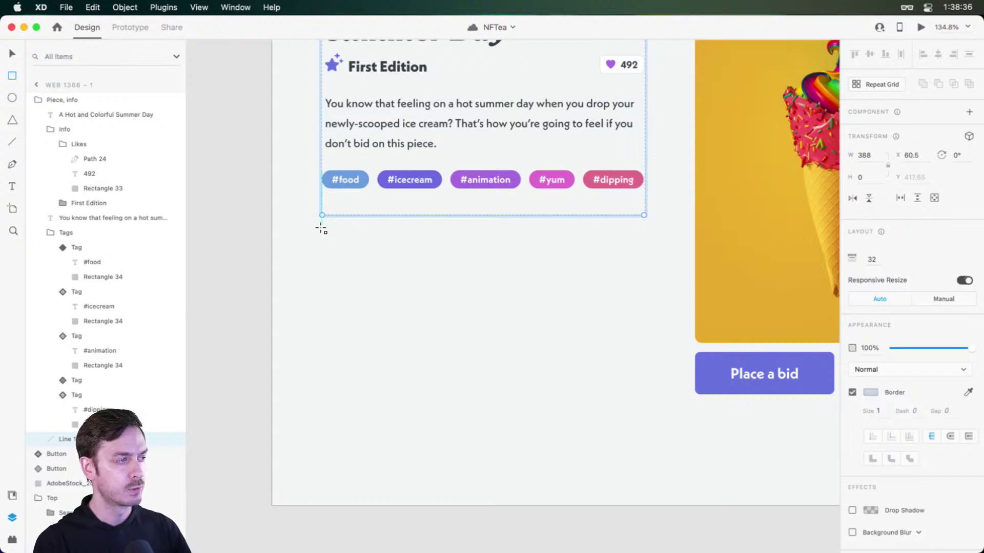
{"action": "mouse_move", "coordinate": [321, 228]}
{"action": "left_mouse_down"}
{"action": "mouse_move", "coordinate": [439, 285]}
{"action": "mouse_move", "coordinate": [643, 297]}
{"action": "left_mouse_up"}
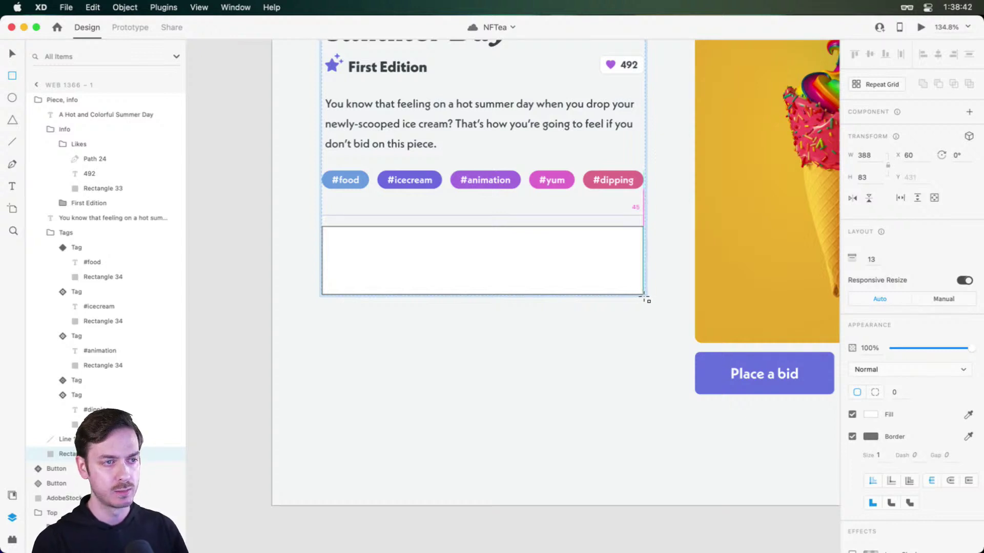
{"action": "left_click_drag", "start_coordinate": [645, 298], "coordinate": [646, 298]}
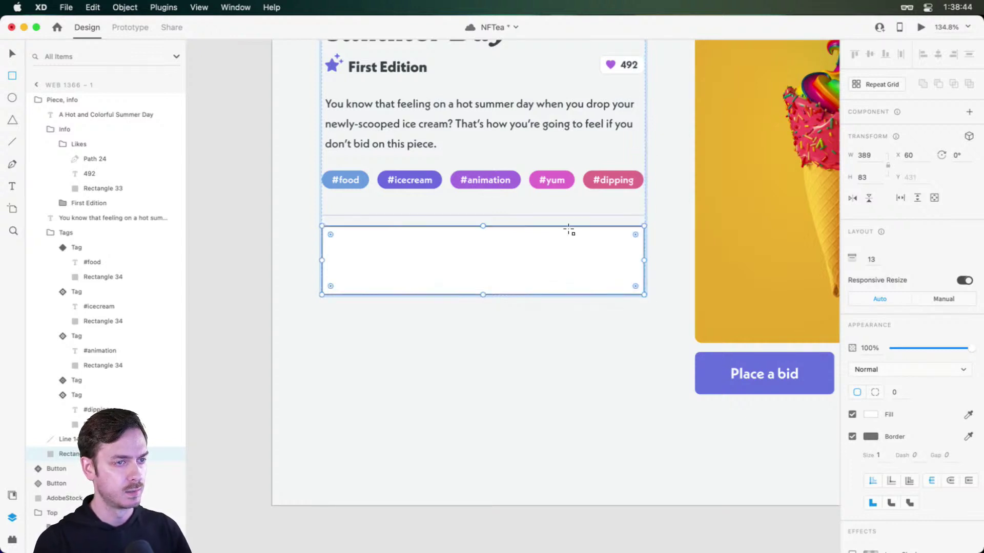
{"action": "scroll", "coordinate": [566, 229], "scroll_direction": "up", "scroll_amount": 5}
{"action": "left_click_drag", "start_coordinate": [686, 219], "coordinate": [687, 222]}
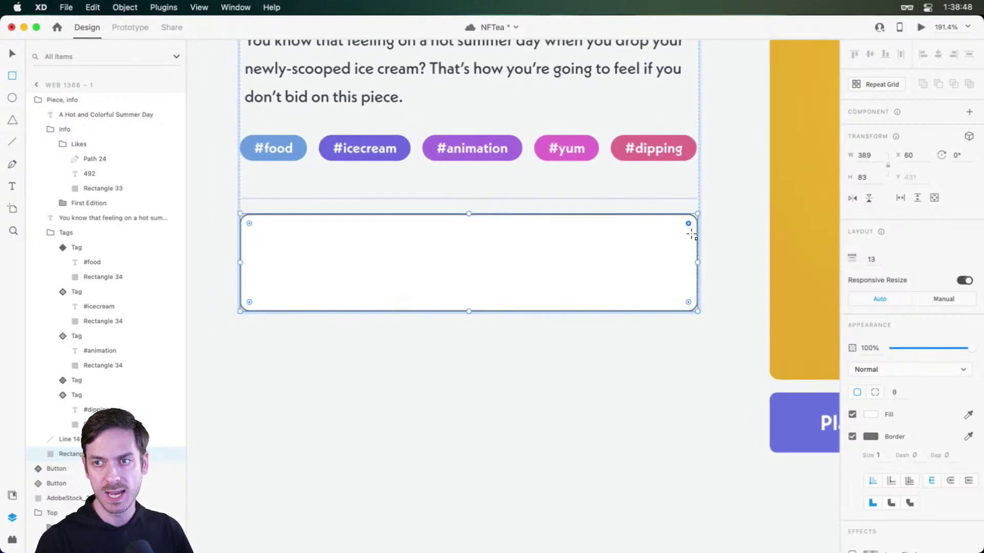
- Recolour the new rectangle's border to #B0C1CE at 44% opacity and move the rectangle to X 64
{"action": "left_click", "coordinate": [852, 436]}
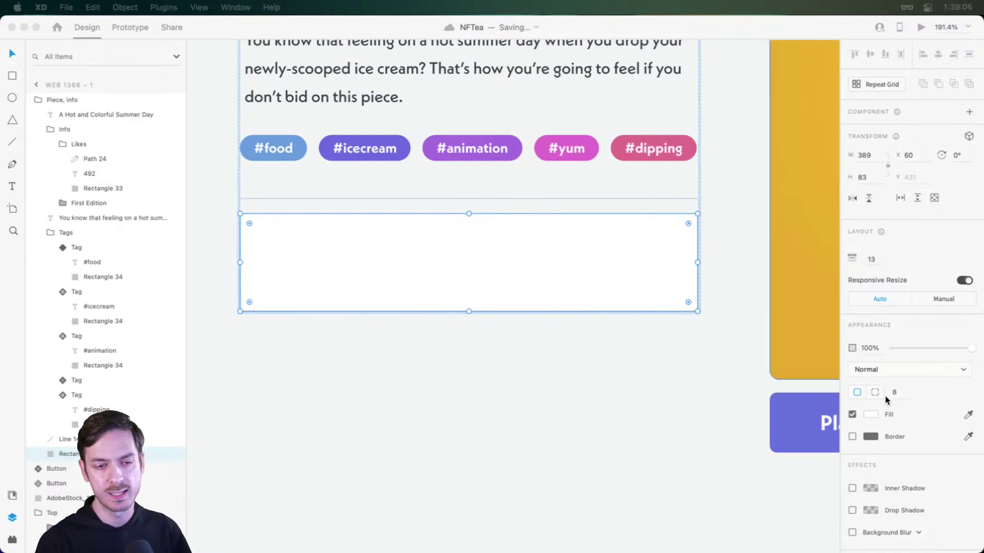
{"action": "left_click", "coordinate": [852, 436]}
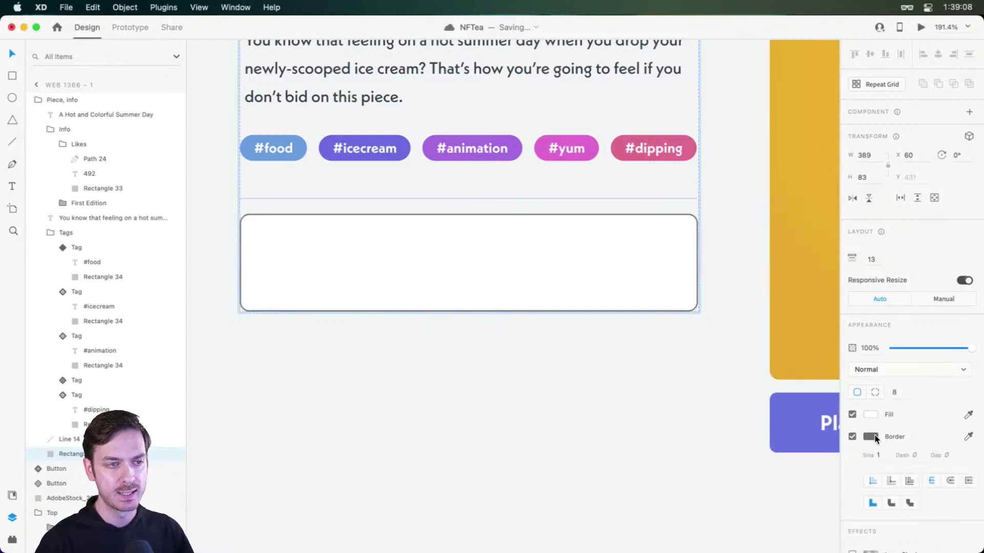
{"action": "left_click", "coordinate": [874, 437]}
{"action": "left_click_drag", "start_coordinate": [830, 416], "coordinate": [831, 409]}
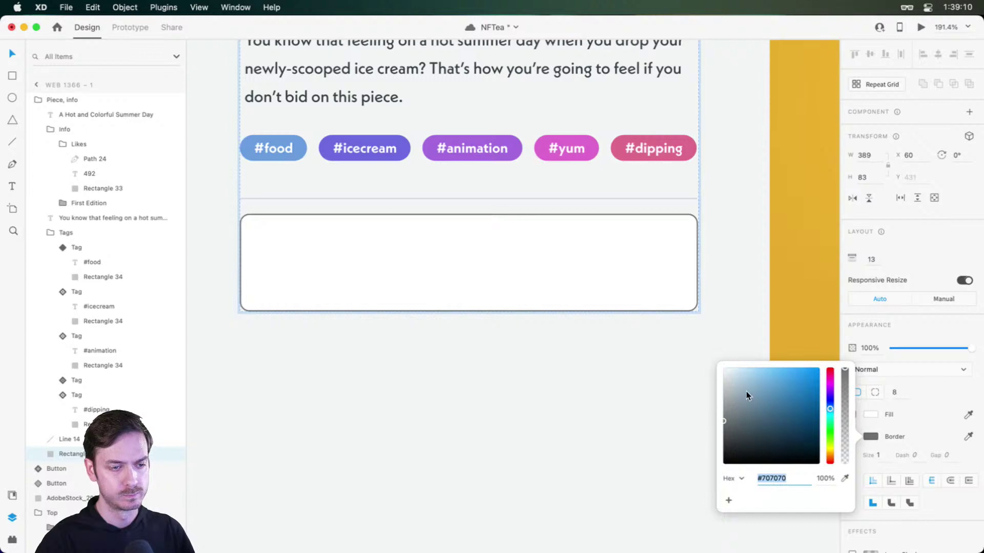
{"action": "left_click_drag", "start_coordinate": [746, 392], "coordinate": [739, 389]}
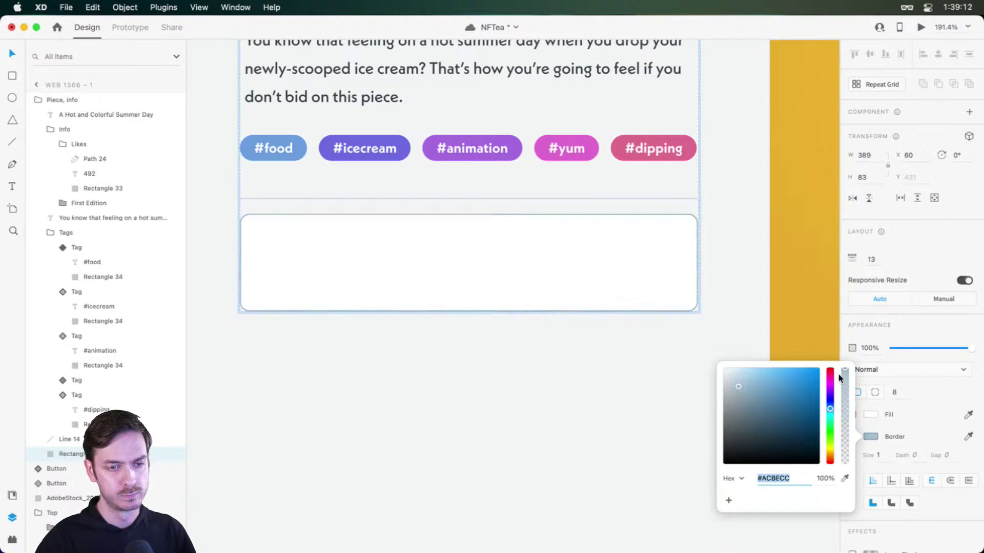
{"action": "left_click_drag", "start_coordinate": [845, 371], "coordinate": [845, 422]}
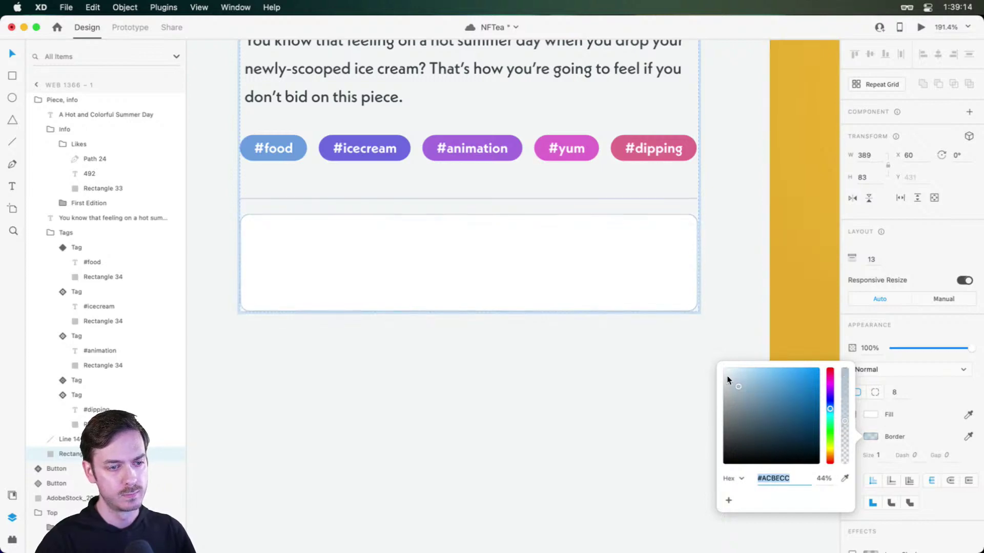
{"action": "left_click", "coordinate": [737, 386]}
{"action": "scroll", "coordinate": [269, 247], "scroll_direction": "up", "scroll_amount": 3}
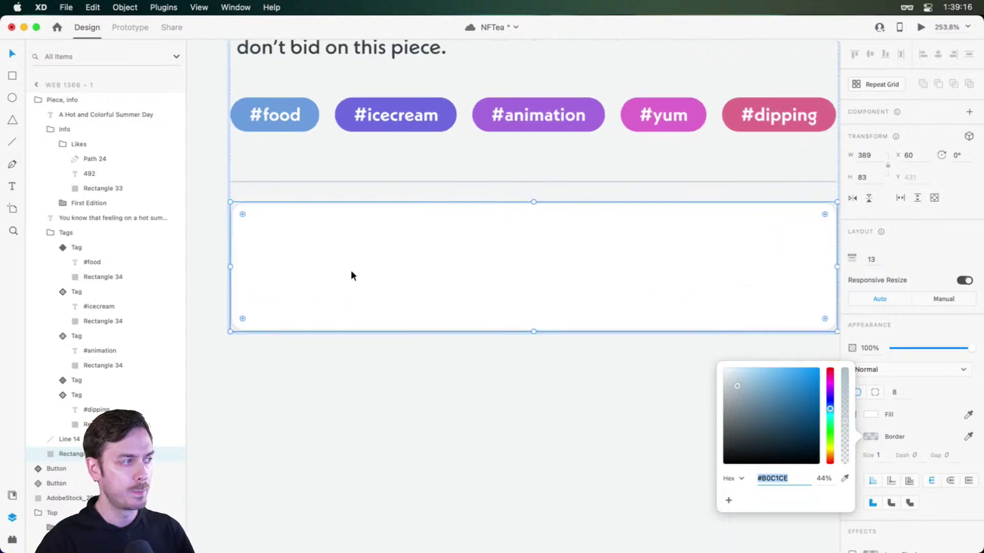
{"action": "left_click_drag", "start_coordinate": [350, 275], "coordinate": [365, 266]}
- Add a drop shadow to the white rectangle below the divider with a Y offset of 16 and a blur of 24
{"action": "scroll", "coordinate": [874, 452], "scroll_direction": "down", "scroll_amount": 4}
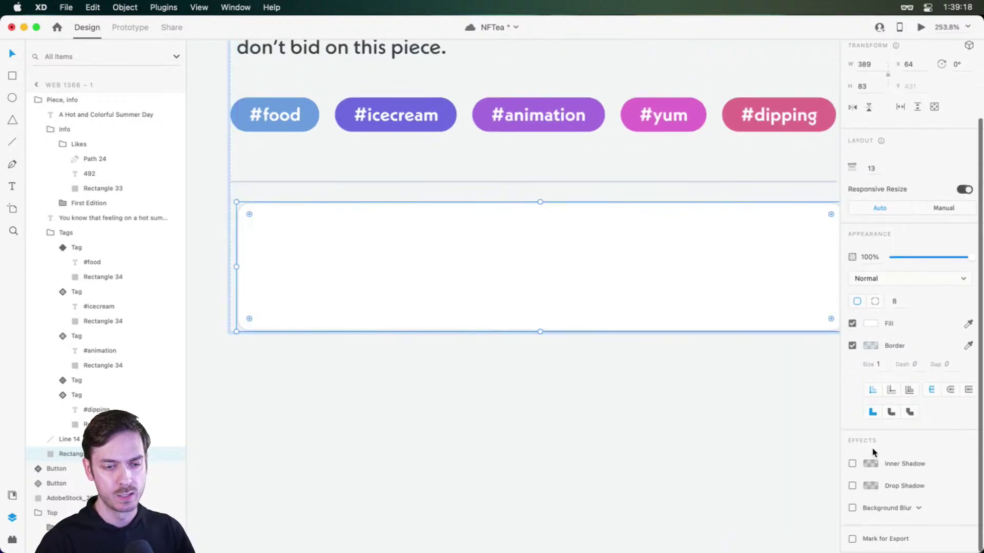
{"action": "left_click", "coordinate": [851, 486]}
{"action": "scroll", "coordinate": [641, 394], "scroll_direction": "down", "scroll_amount": 3}
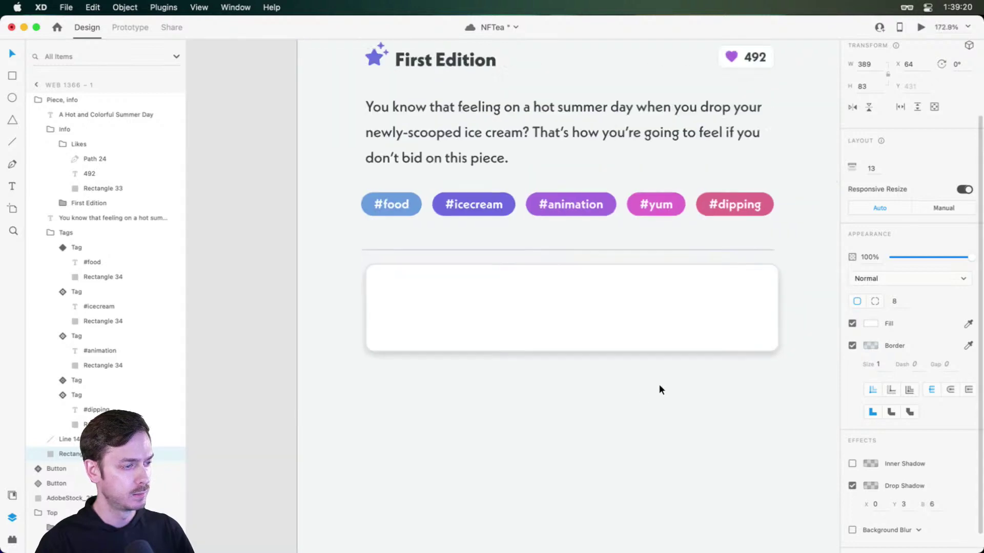
{"action": "left_click", "coordinate": [905, 507]}
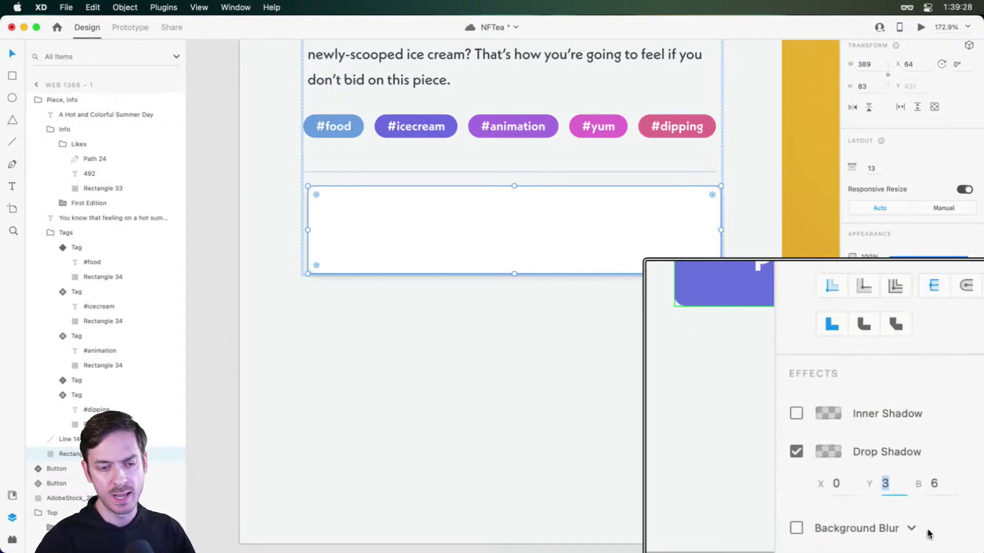
{"action": "type", "text": "16"}
{"action": "key", "text": "Return"}
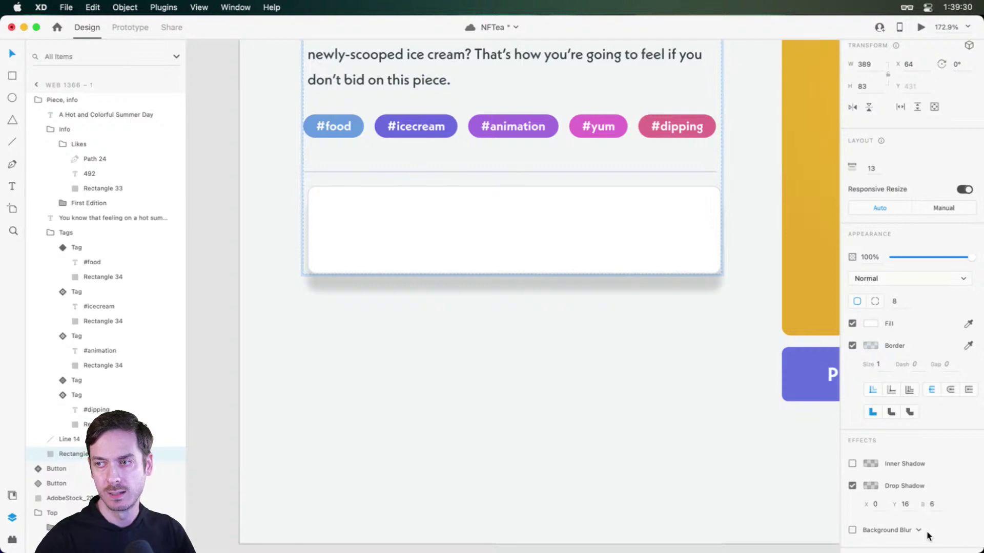
{"action": "key", "text": "Tab"}
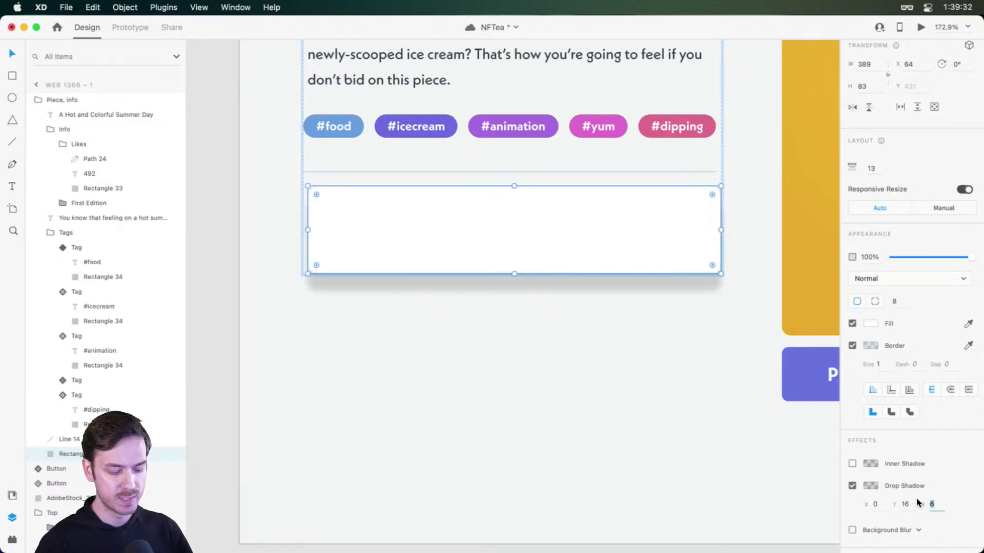
{"action": "type", "text": "24"}
{"action": "key", "text": "Return"}
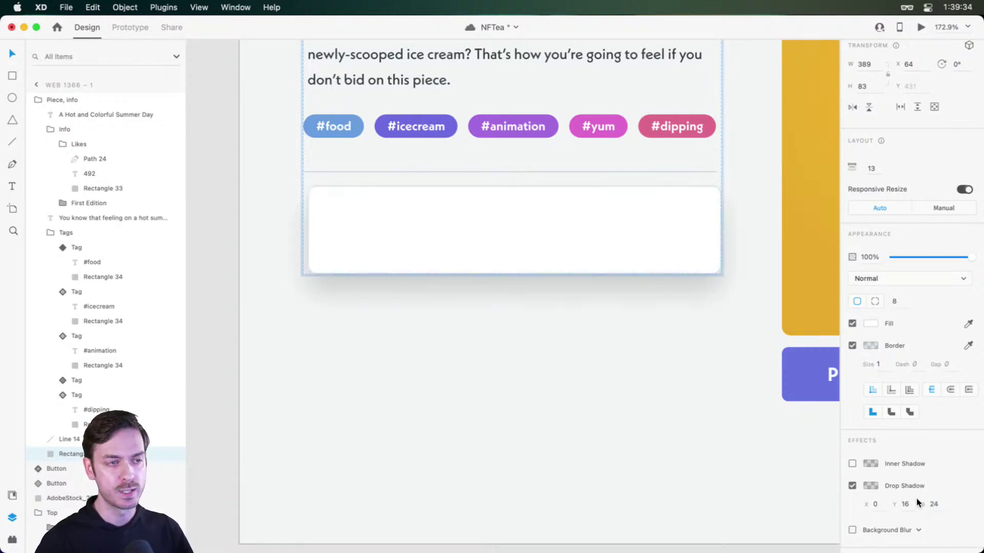
- Recolour the rectangle's drop shadow to #384755 at 25% opacity and preview the page
{"action": "left_click", "coordinate": [870, 487]}
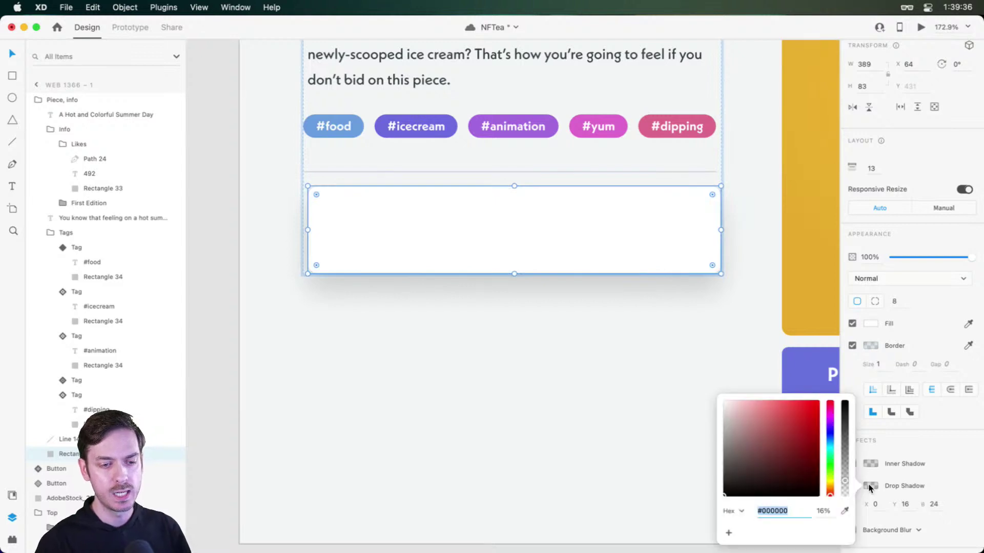
{"action": "left_click", "coordinate": [830, 439]}
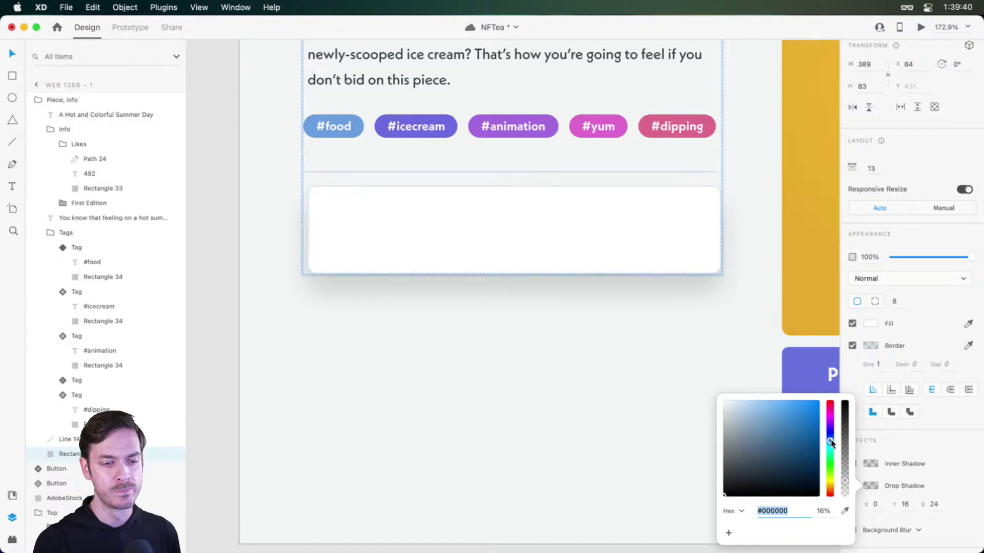
{"action": "left_click_drag", "start_coordinate": [749, 467], "coordinate": [755, 463]}
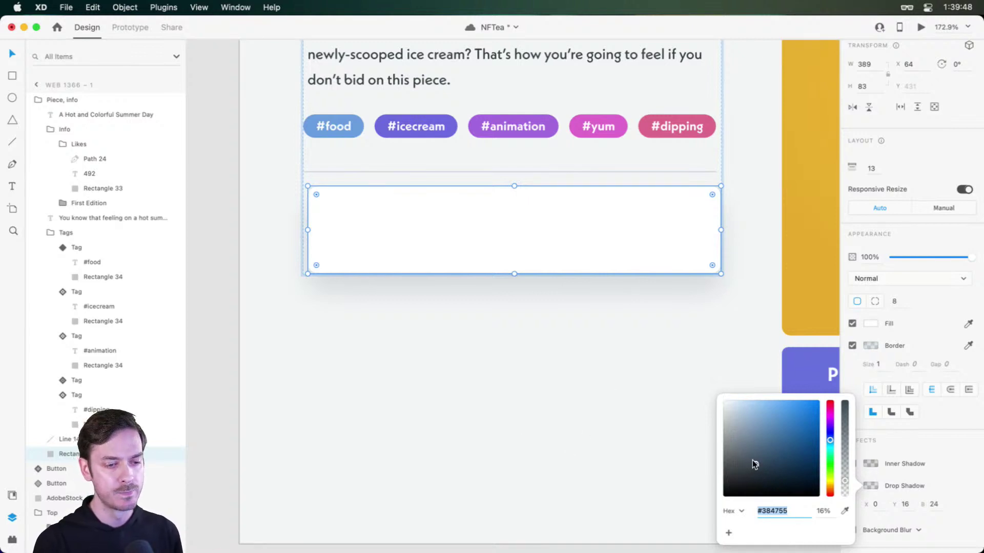
{"action": "left_click_drag", "start_coordinate": [845, 483], "coordinate": [845, 473]}
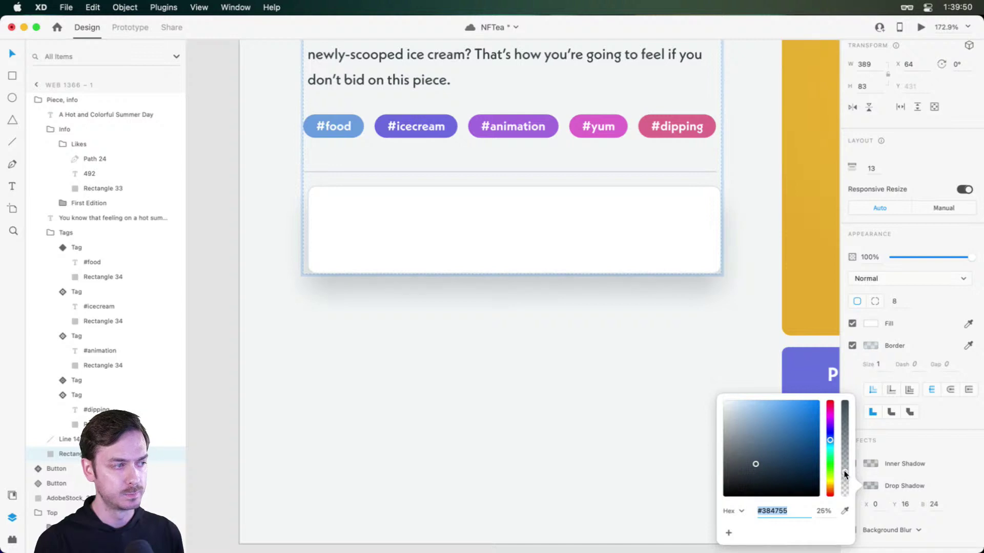
{"action": "key", "text": "super+Return"}
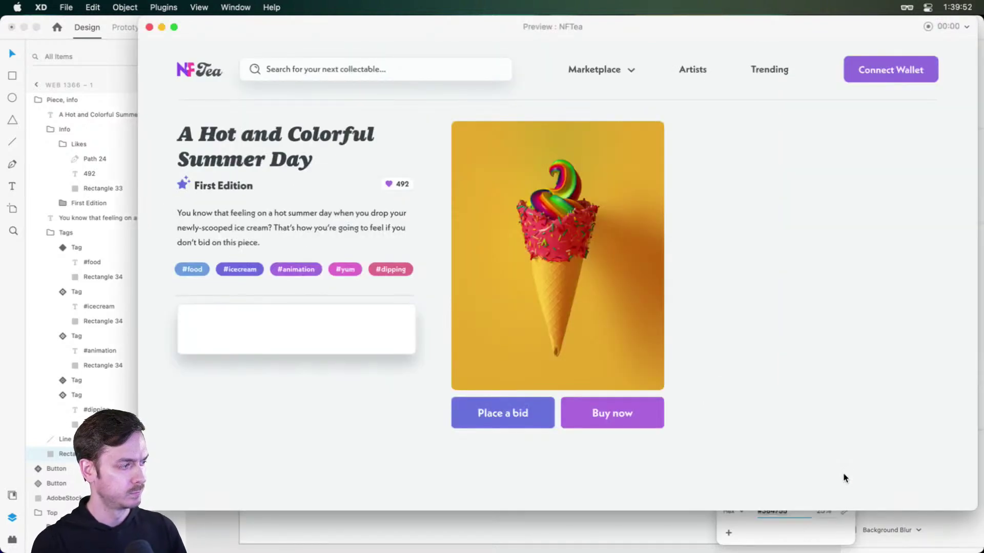
{"action": "key", "text": "super+w"}
- Darken the drop shadow's colour to #2C3A46, reduce its opacity to 20%, and check it in the preview
{"action": "left_click_drag", "start_coordinate": [830, 439], "coordinate": [844, 476]}
{"action": "mouse_move", "coordinate": [757, 465]}
{"action": "left_mouse_down"}
{"action": "mouse_move", "coordinate": [753, 474]}
{"action": "mouse_move", "coordinate": [759, 468]}
{"action": "left_mouse_up"}
{"action": "key", "text": "super+Return"}
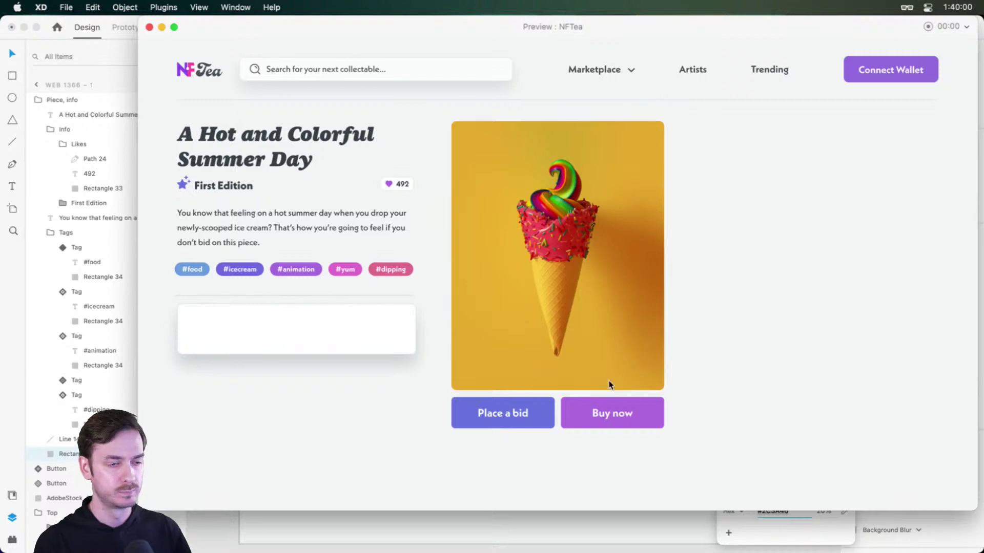
{"action": "key", "text": "super+w"}
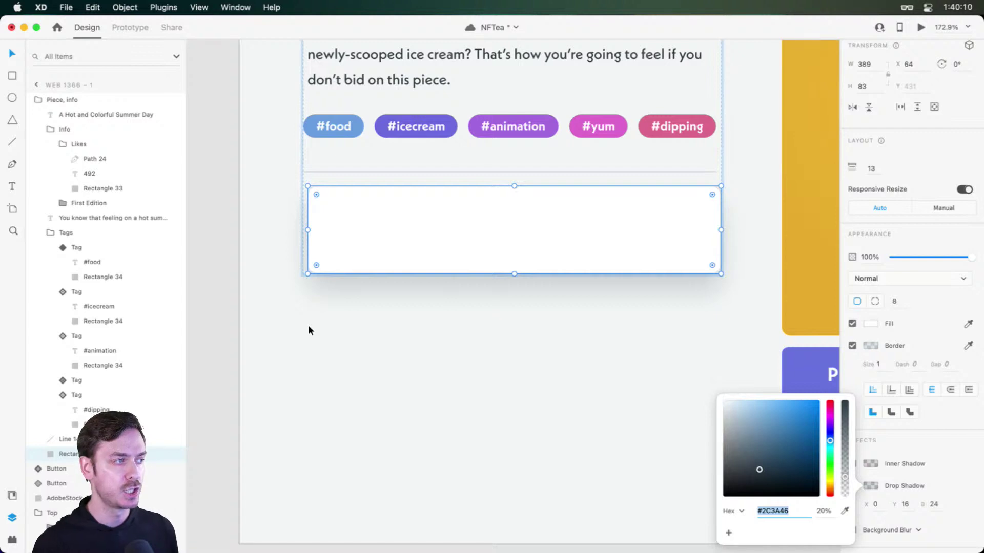
- Extend the white rectangle's left edge to X 60, making it 393 wide
{"action": "left_click", "coordinate": [348, 244]}
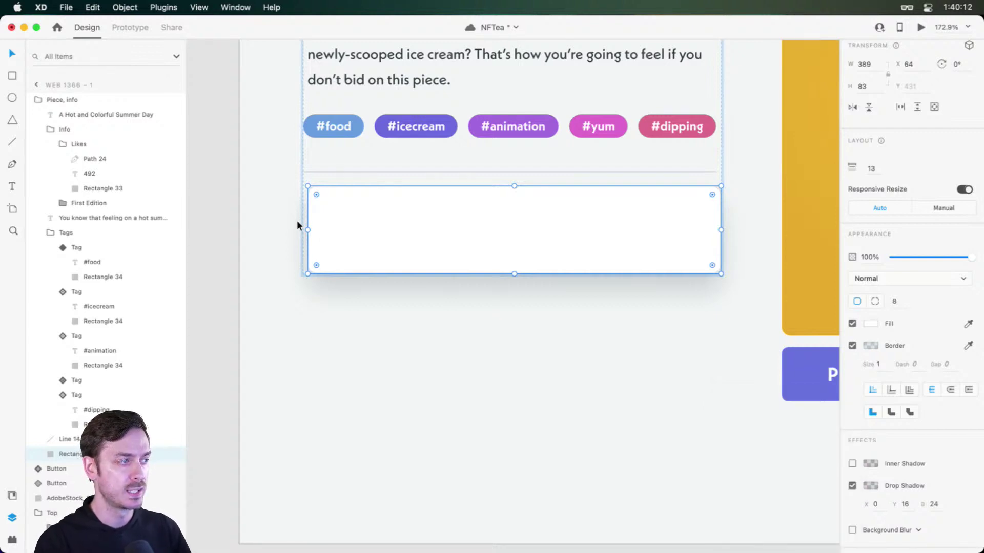
{"action": "left_click_drag", "start_coordinate": [308, 229], "coordinate": [304, 230]}
- Select the Place a bid button below the artwork image and bring up its copy and paste options
{"action": "scroll", "coordinate": [355, 347], "scroll_direction": "right", "scroll_amount": 10}
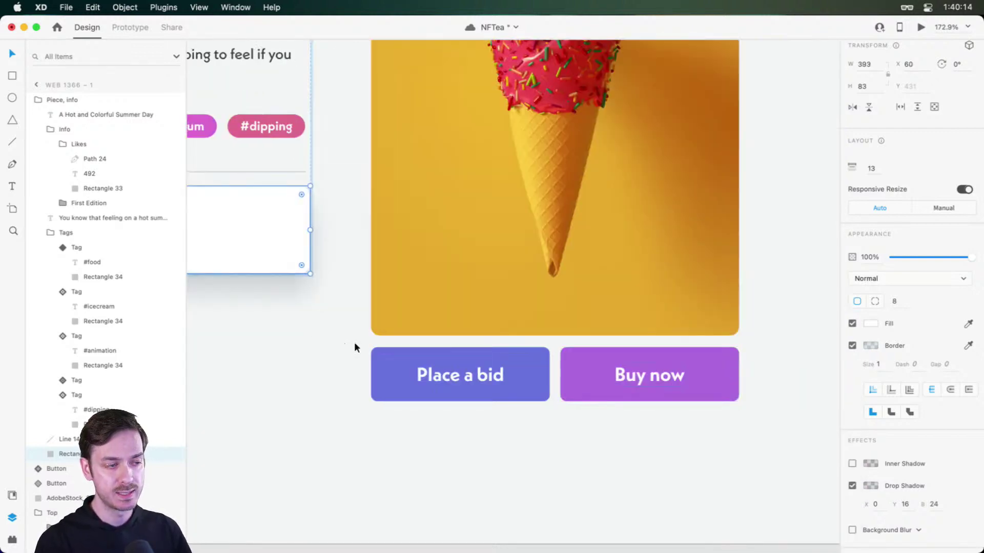
{"action": "left_click", "coordinate": [491, 375]}
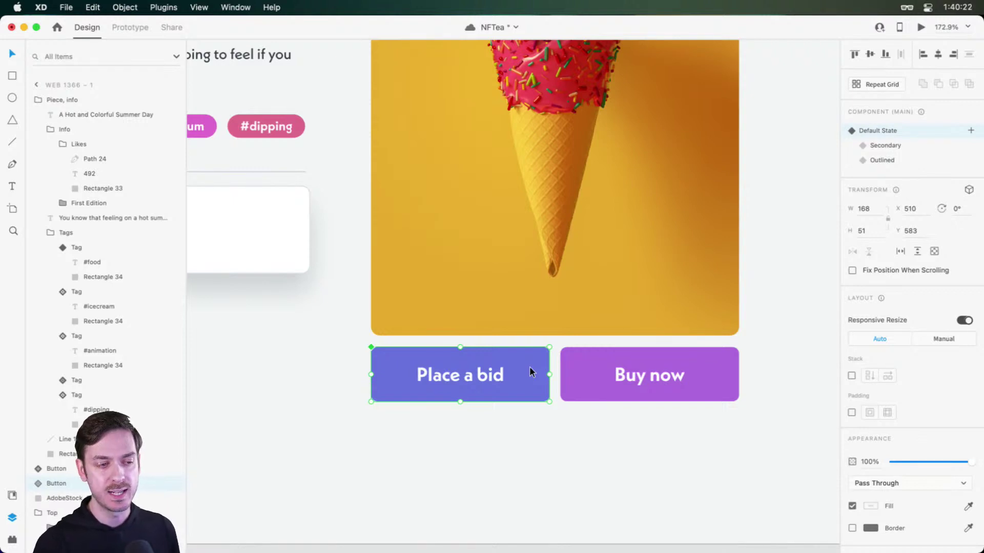
{"action": "scroll", "coordinate": [530, 366], "scroll_direction": "left", "scroll_amount": 10}
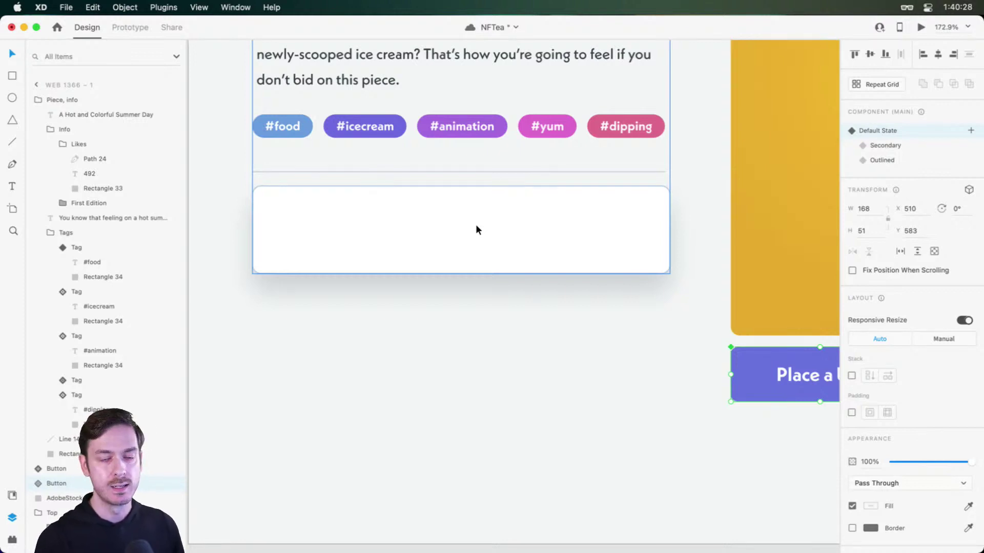
{"action": "scroll", "coordinate": [717, 328], "scroll_direction": "right", "scroll_amount": 5}
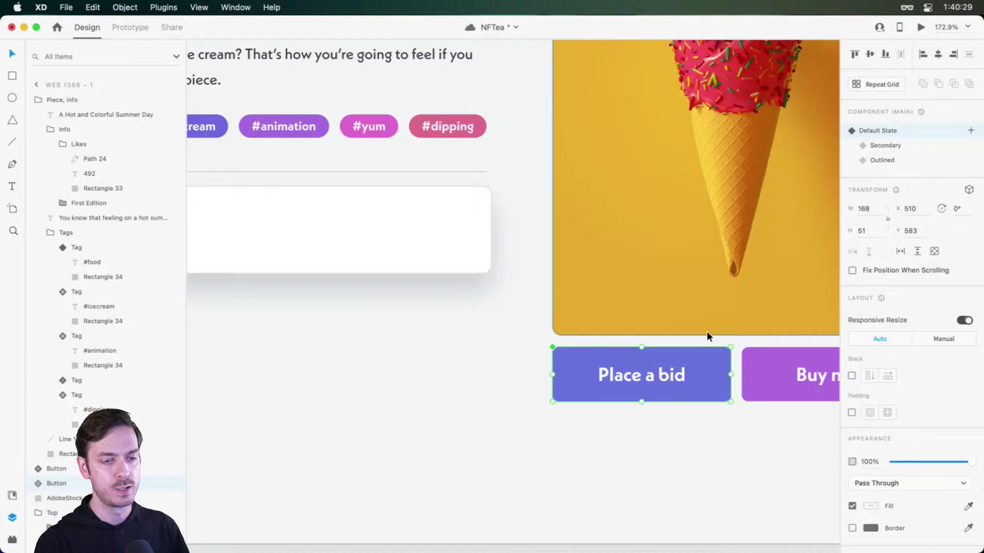
{"action": "right_click", "coordinate": [716, 370]}
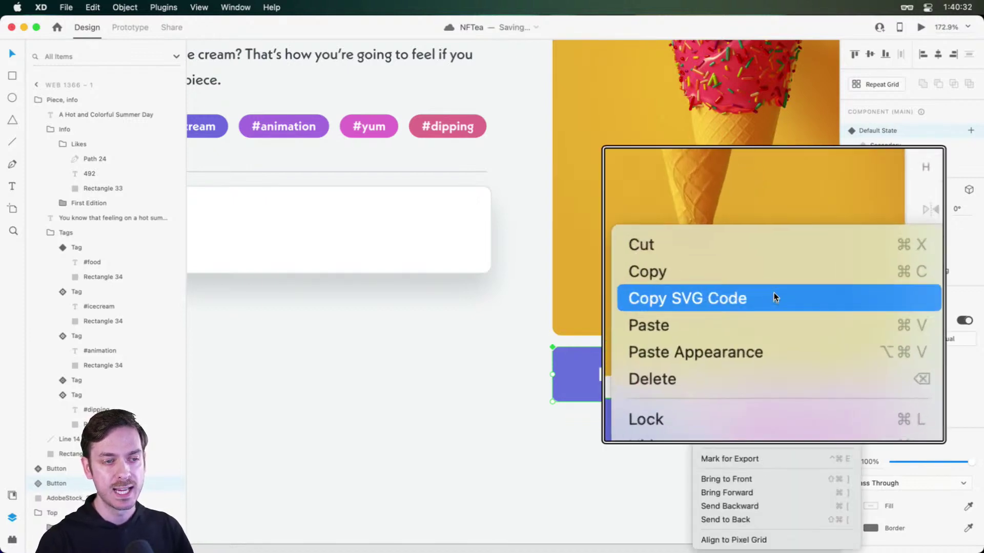
- Increase the stack spacing between the divider line and the white card below it to 24
{"action": "left_click", "coordinate": [649, 385]}
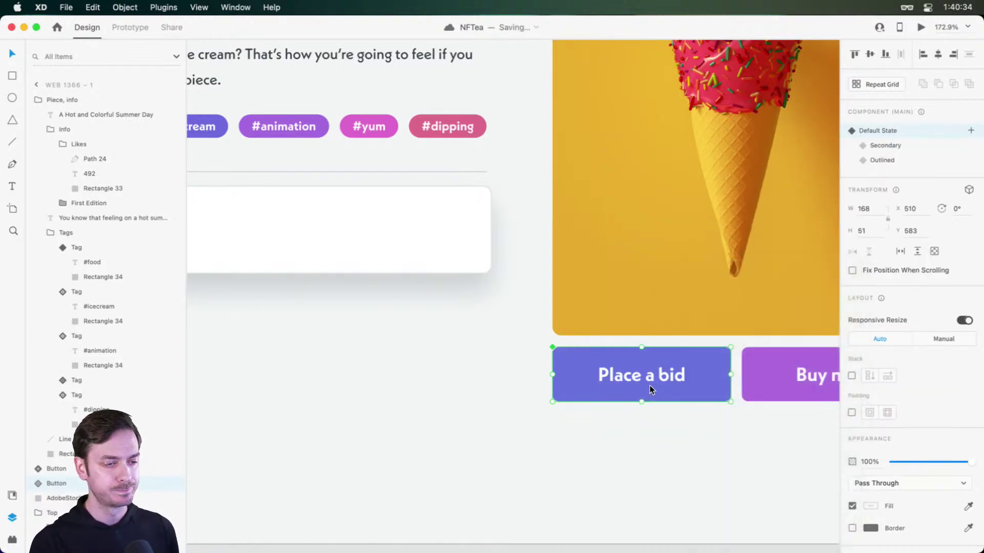
{"action": "scroll", "coordinate": [388, 229], "scroll_direction": "left", "scroll_amount": 5}
{"action": "left_click", "coordinate": [395, 228]}
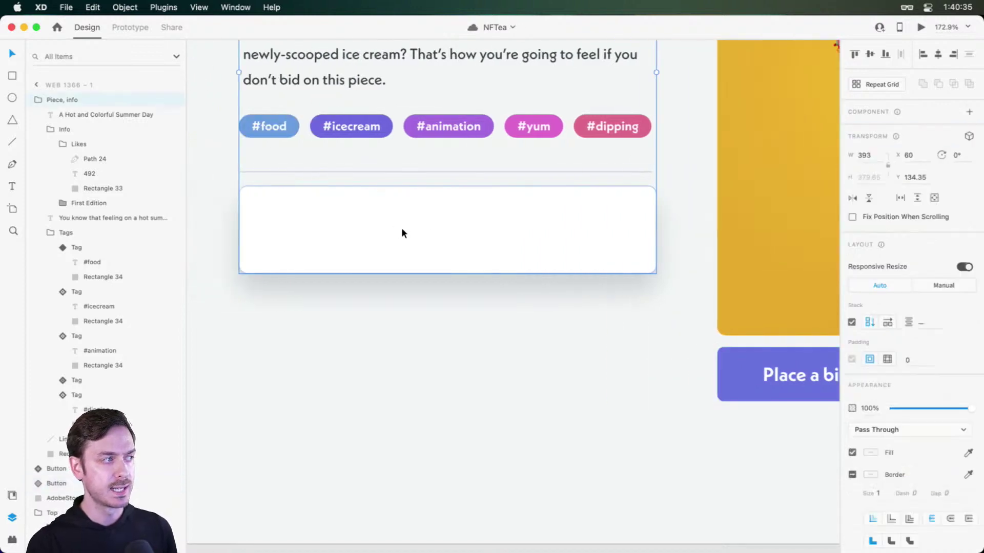
{"action": "double_click", "coordinate": [374, 222]}
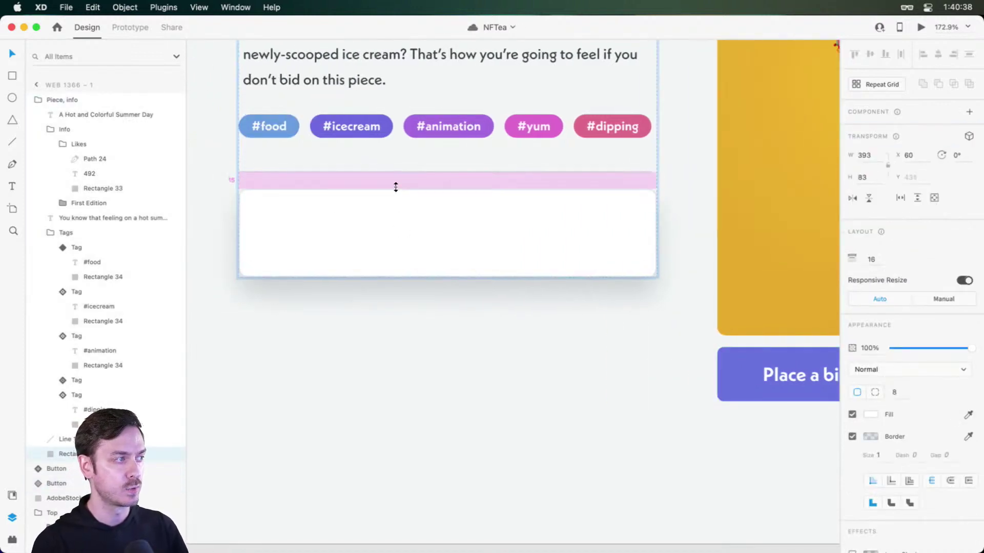
{"action": "left_click_drag", "start_coordinate": [396, 186], "coordinate": [397, 195]}
{"action": "key", "text": "Escape"}
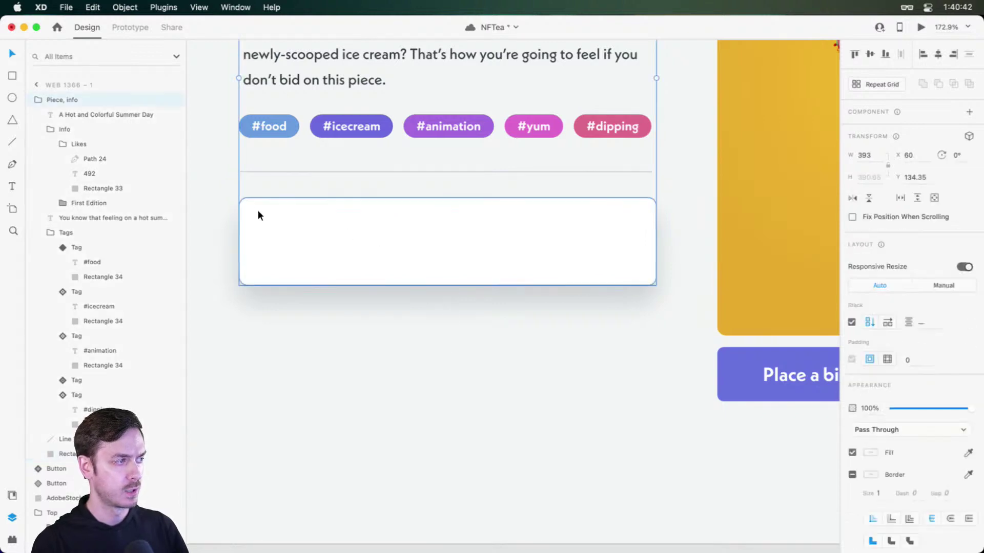
{"action": "scroll", "coordinate": [257, 215], "scroll_direction": "up", "scroll_amount": 5}
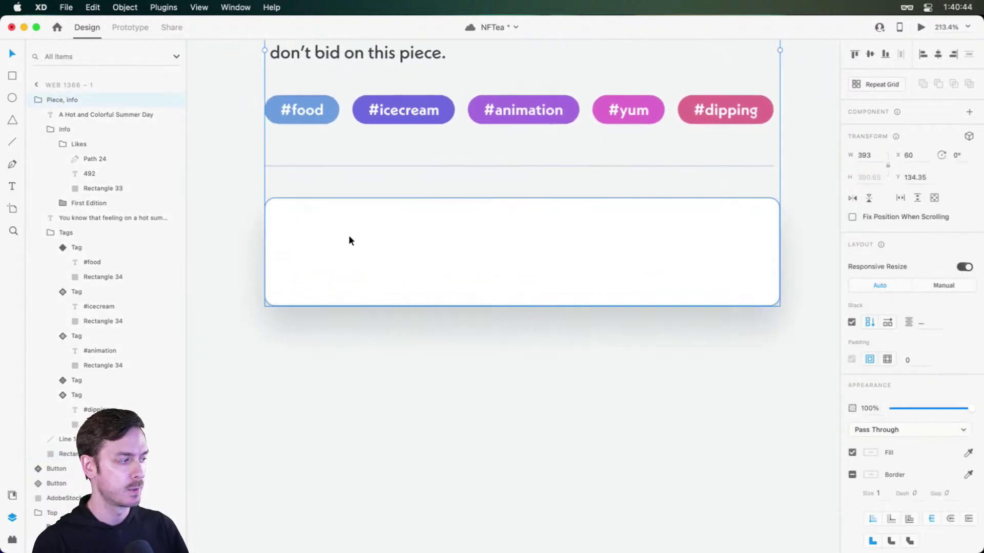
{"action": "left_click", "coordinate": [351, 240]}
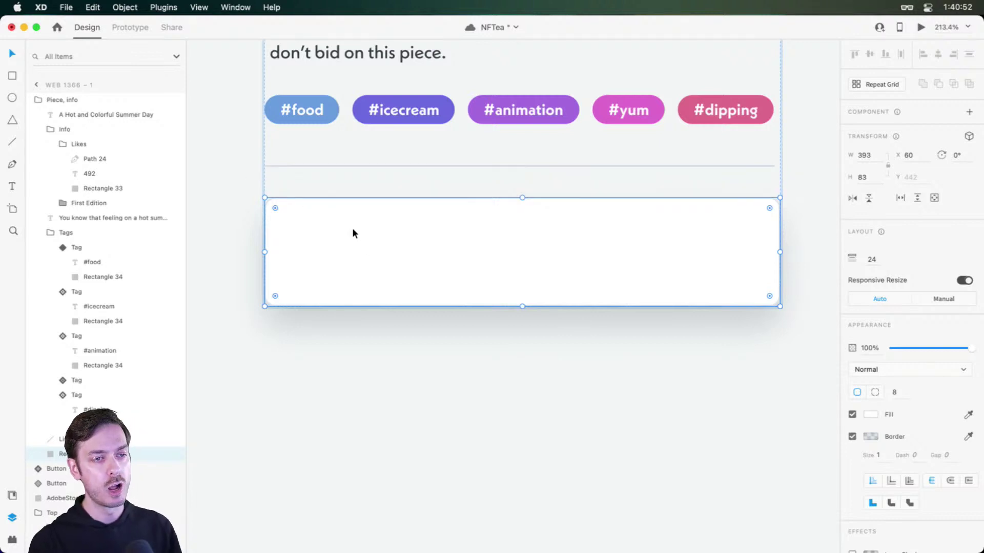
{"action": "key", "text": "t"}
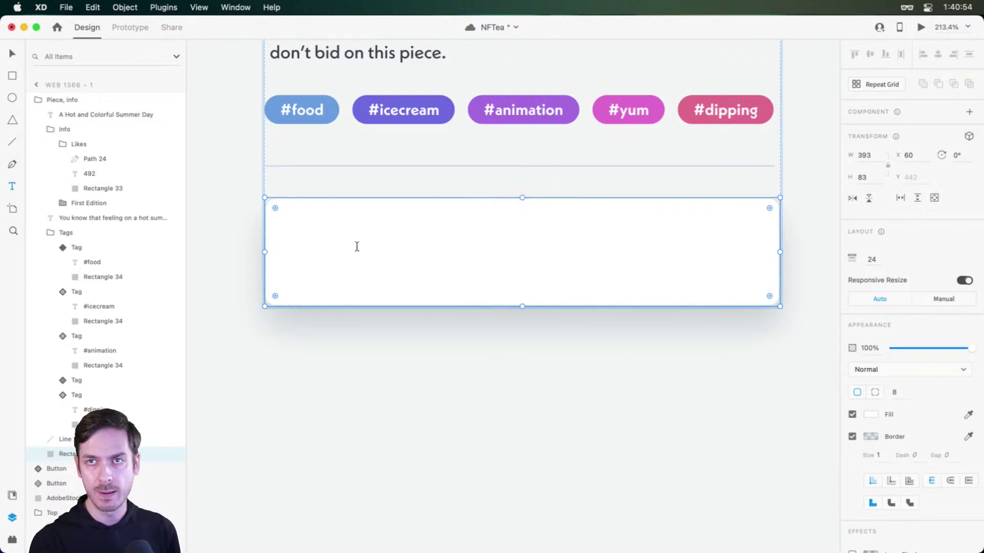
{"action": "left_click", "coordinate": [337, 249]}
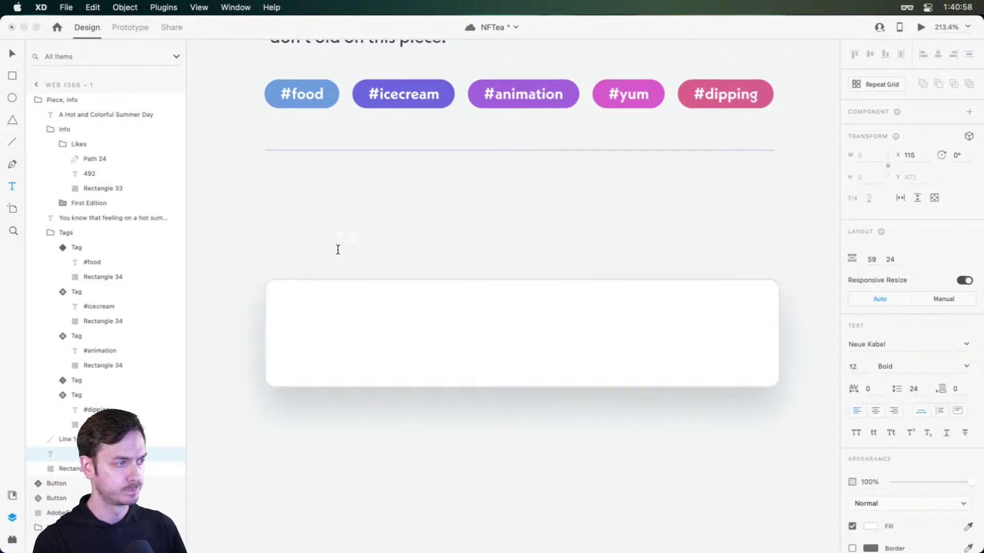
{"action": "key", "text": "Escape"}
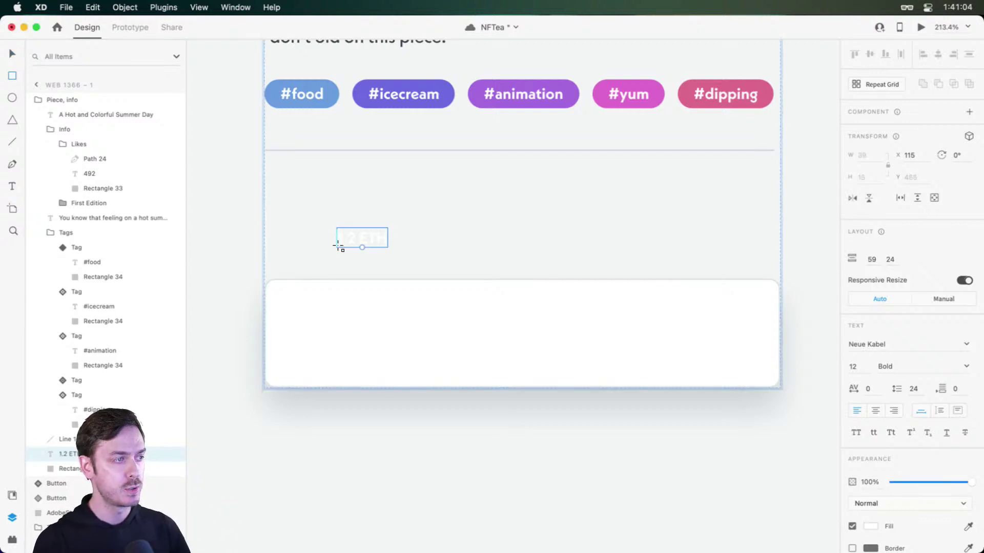
{"action": "key", "text": "r"}
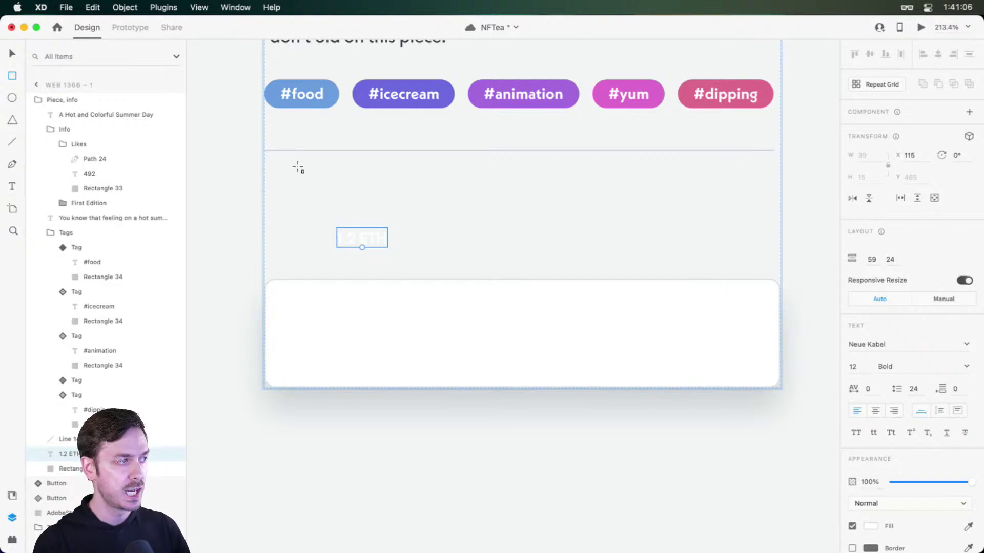
{"action": "mouse_move", "coordinate": [297, 167]}
{"action": "left_mouse_down"}
{"action": "mouse_move", "coordinate": [437, 270]}
{"action": "mouse_move", "coordinate": [461, 275]}
{"action": "left_mouse_up"}
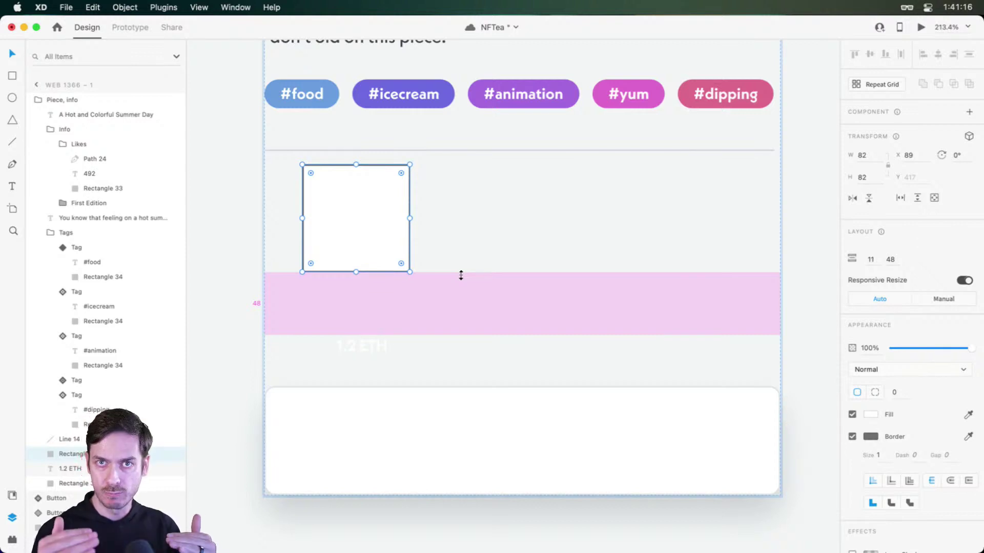
{"action": "key", "text": "Delete"}
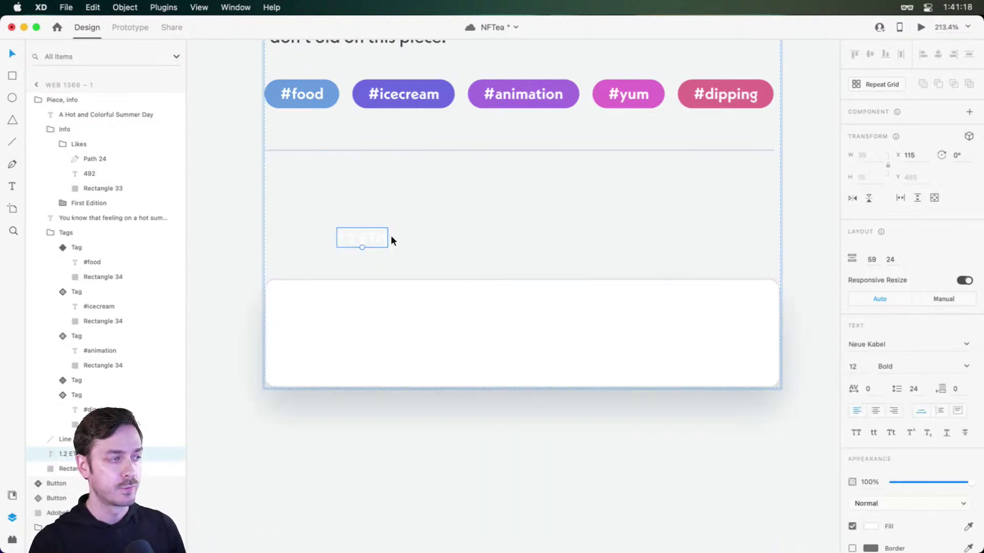
{"action": "key", "text": "Delete"}
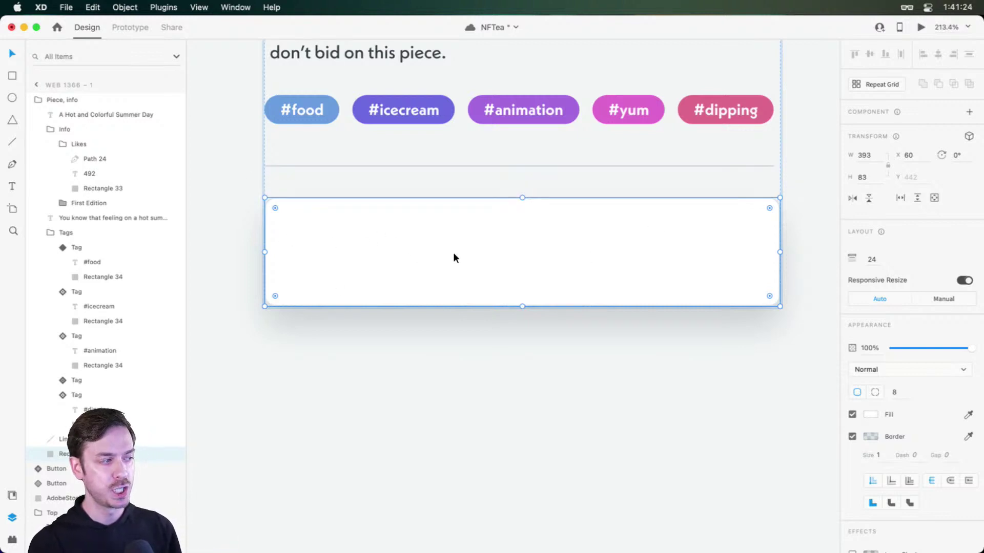
- Group the white card rectangle on its own and name the group Bidding
{"action": "key", "text": "cmd+g"}
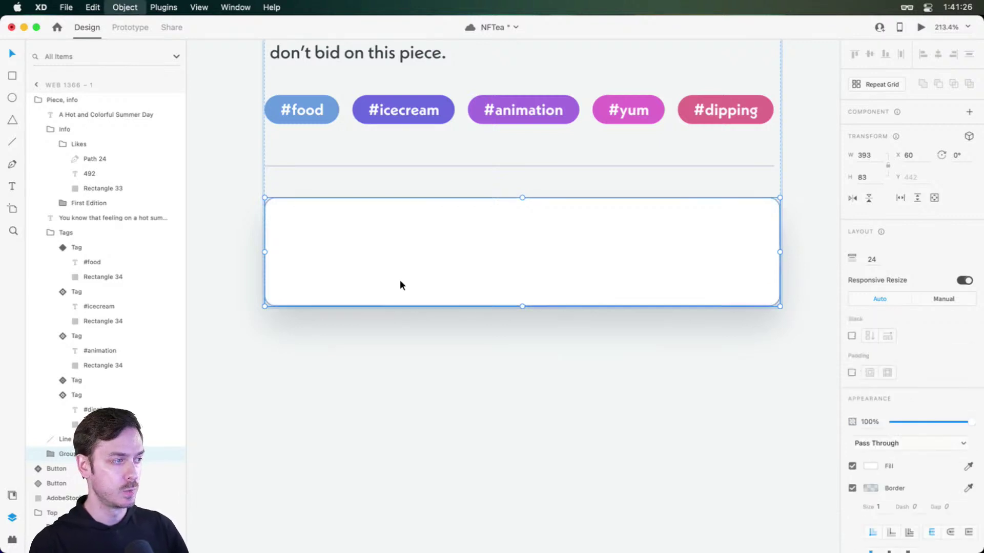
{"action": "double_click", "coordinate": [118, 454]}
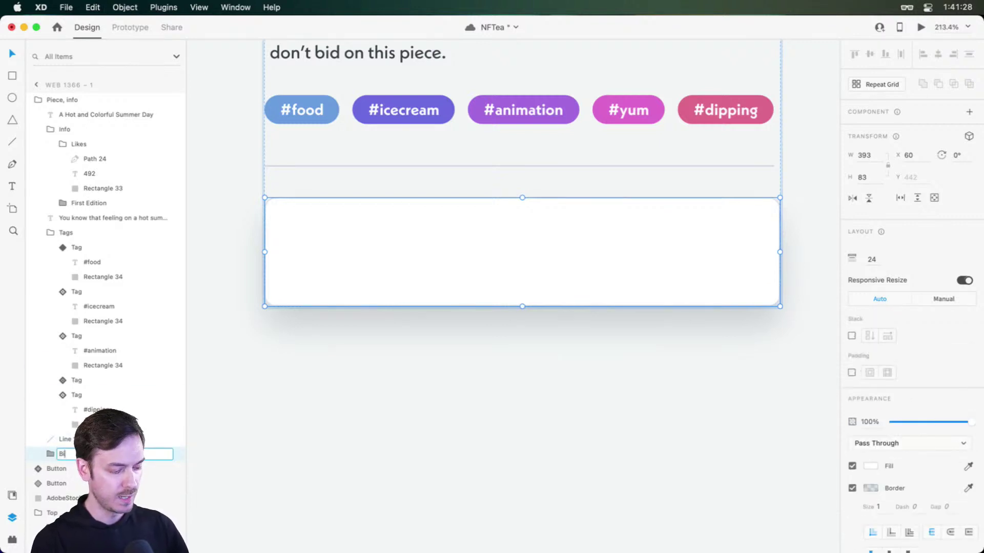
{"action": "double_click", "coordinate": [331, 236]}
- Add the text "1.2 ETH" inside the white card within the Bidding group
{"action": "key", "text": "t"}
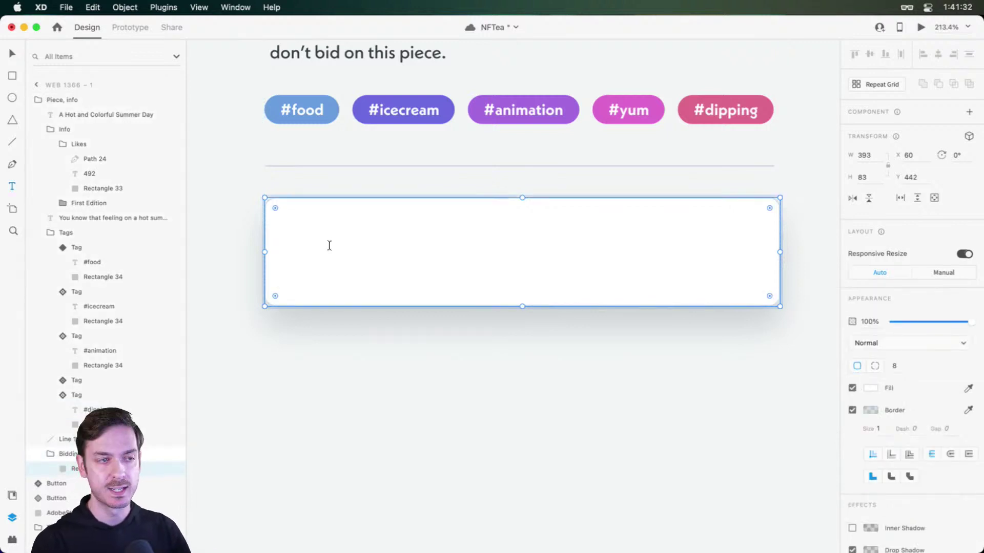
{"action": "left_click", "coordinate": [317, 247]}
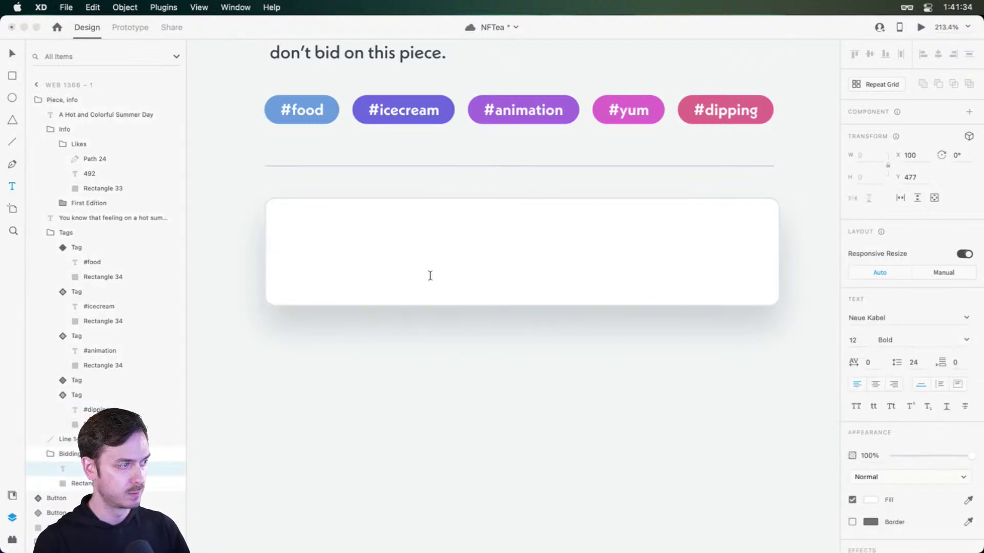
{"action": "type", "text": "1.2"}
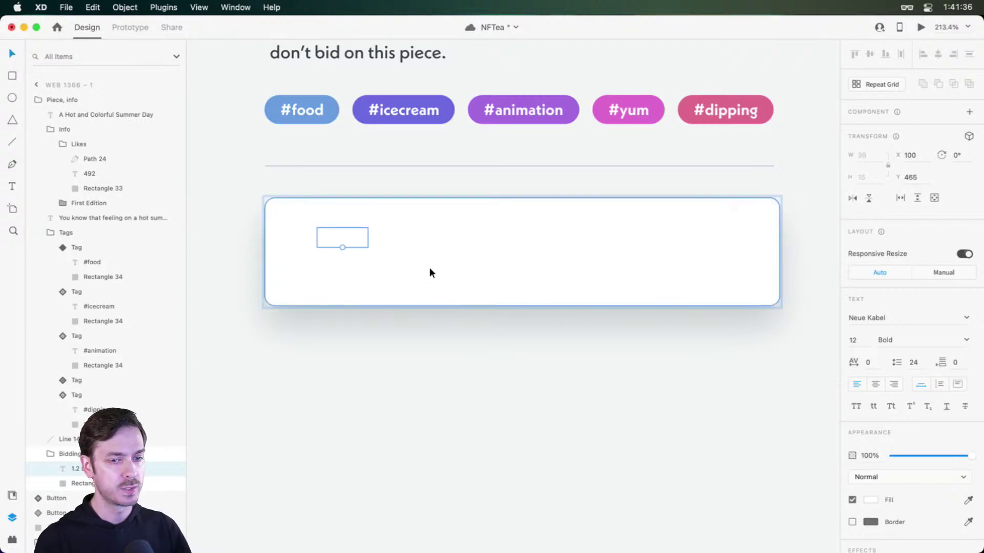
{"action": "key", "text": "Escape"}
- Apply the dark grey document colour #383F45 to the new price text
{"action": "left_click", "coordinate": [871, 500]}
{"action": "key", "text": "Escape"}
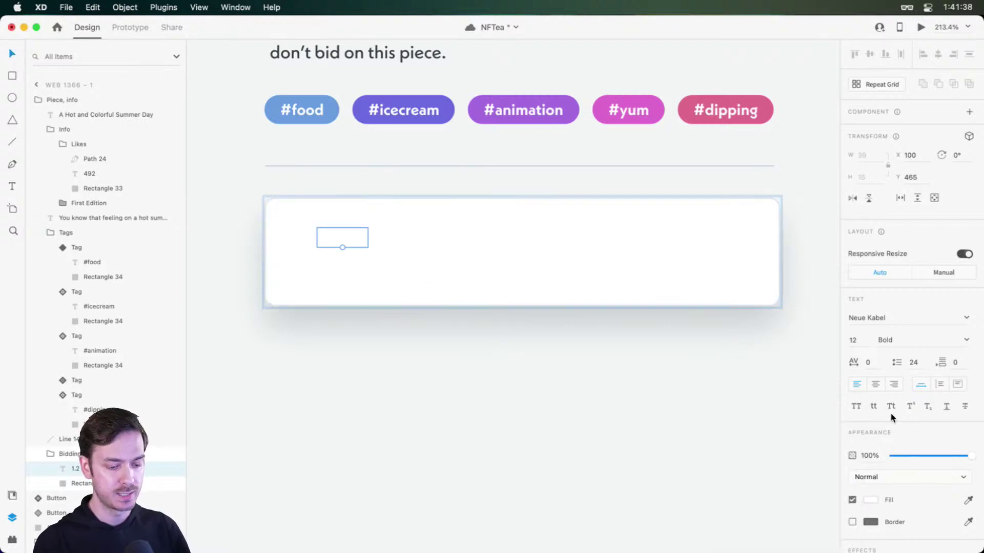
{"action": "key", "text": "super+shift+y"}
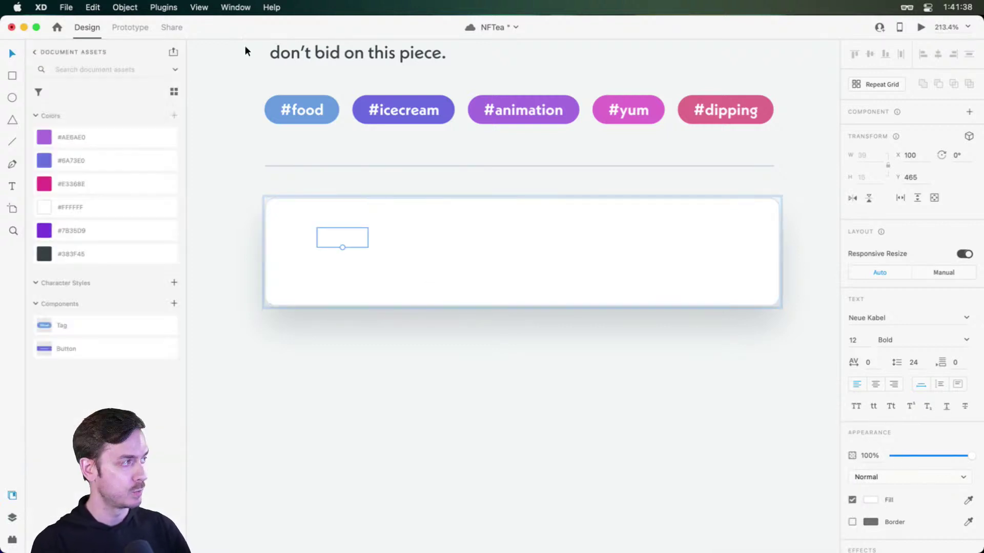
{"action": "left_click", "coordinate": [100, 250]}
{"action": "key", "text": "super+y"}
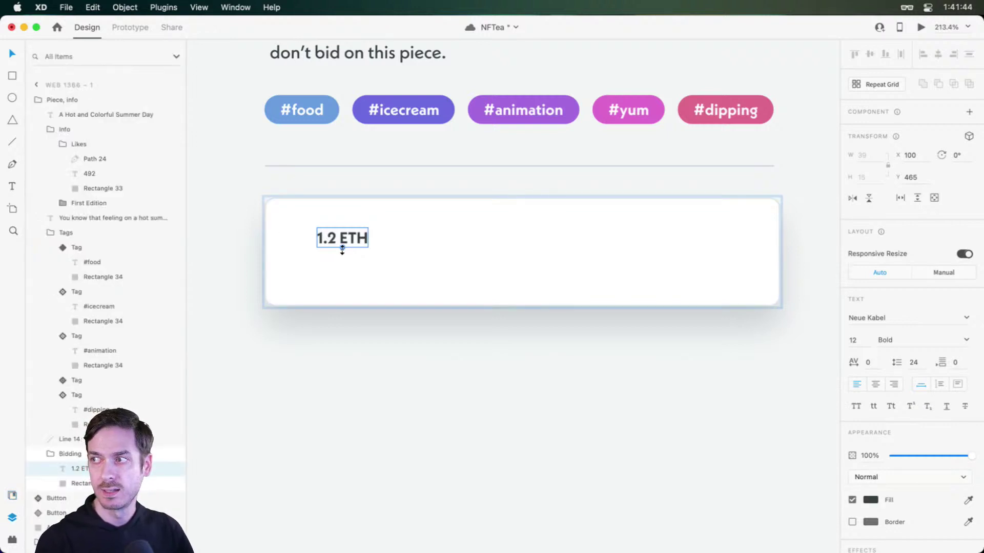
- Enlarge the "1.2 ETH" text to size 16 and move it to about X 107, Y 461
{"action": "left_click_drag", "start_coordinate": [342, 249], "coordinate": [346, 259]}
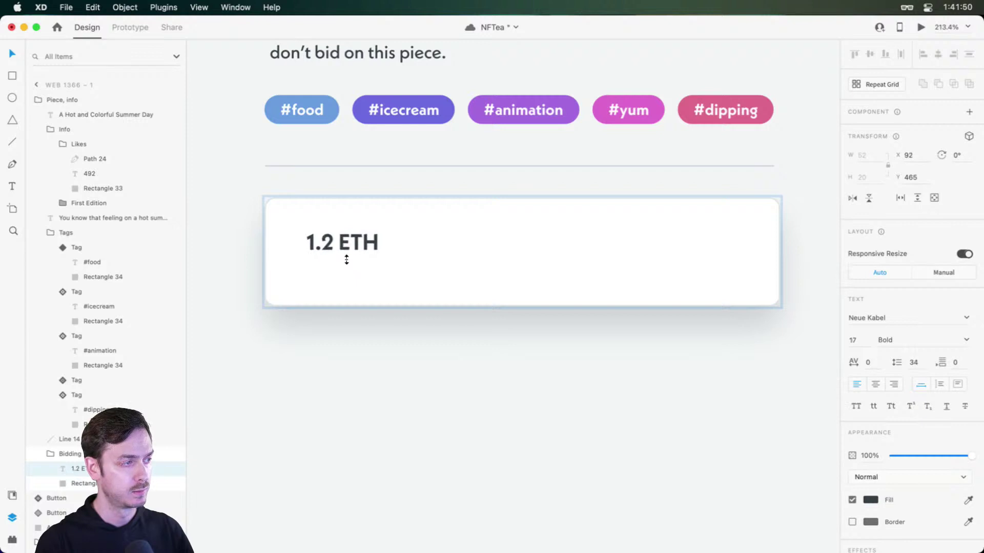
{"action": "left_click_drag", "start_coordinate": [347, 243], "coordinate": [361, 238]}
- Duplicate the "1.2 ETH" text directly below the original at about Y 479
{"action": "scroll", "coordinate": [310, 238], "scroll_direction": "up", "scroll_amount": 5}
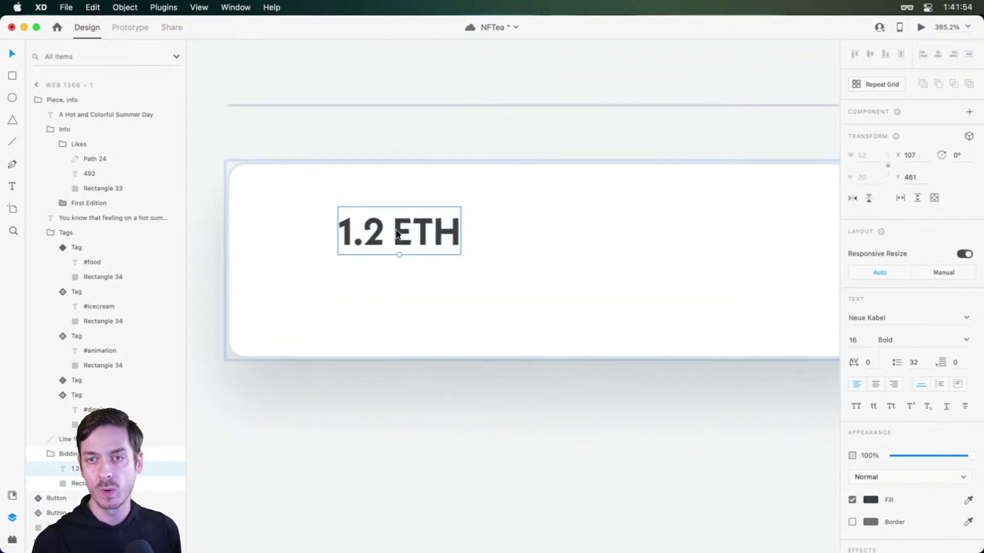
{"action": "key", "text": "alt"}
{"action": "left_click_drag", "start_coordinate": [399, 232], "coordinate": [405, 276]}
- Change the lower copy's text to "current bid" in lowercase
{"action": "double_click", "coordinate": [404, 275]}
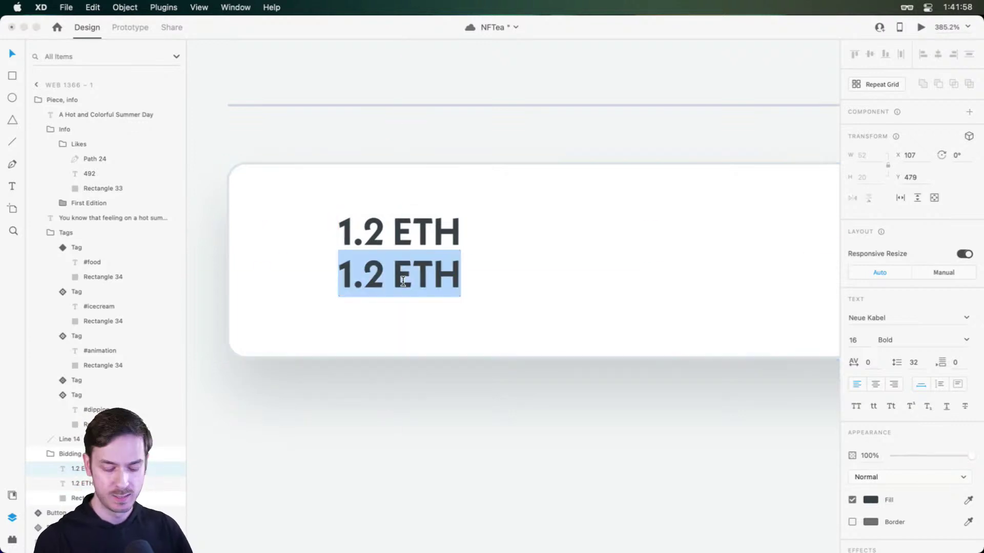
{"action": "type", "text": "C"}
{"action": "key", "text": "BackSpace"}
{"action": "type", "text": "cuure"}
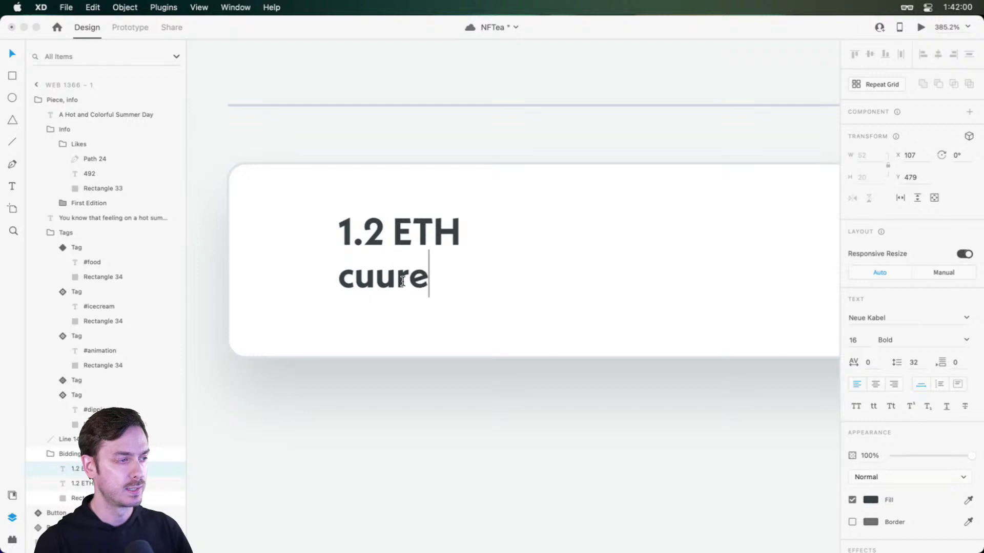
{"action": "type", "text": "n"}
{"action": "key", "text": "BackSpace"}
{"action": "key", "text": "BackSpace"}
{"action": "key", "text": "BackSpace"}
{"action": "key", "text": "BackSpace"}
{"action": "type", "text": "rrent bid"}
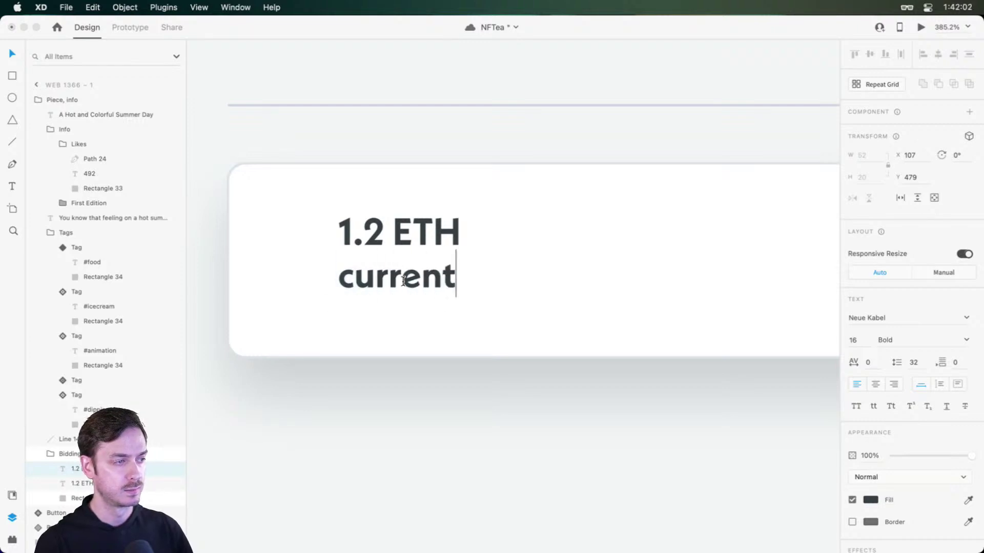
{"action": "key", "text": "Left"}
{"action": "key", "text": "Left"}
{"action": "key", "text": "Left"}
{"action": "key", "text": "Left"}
{"action": "key", "text": "Left"}
{"action": "key", "text": "Left"}
{"action": "key", "text": "Left"}
{"action": "key", "text": "Left"}
{"action": "key", "text": "Left"}
{"action": "key", "text": "Left"}
{"action": "key", "text": "BackSpace"}
{"action": "type", "text": "c"}
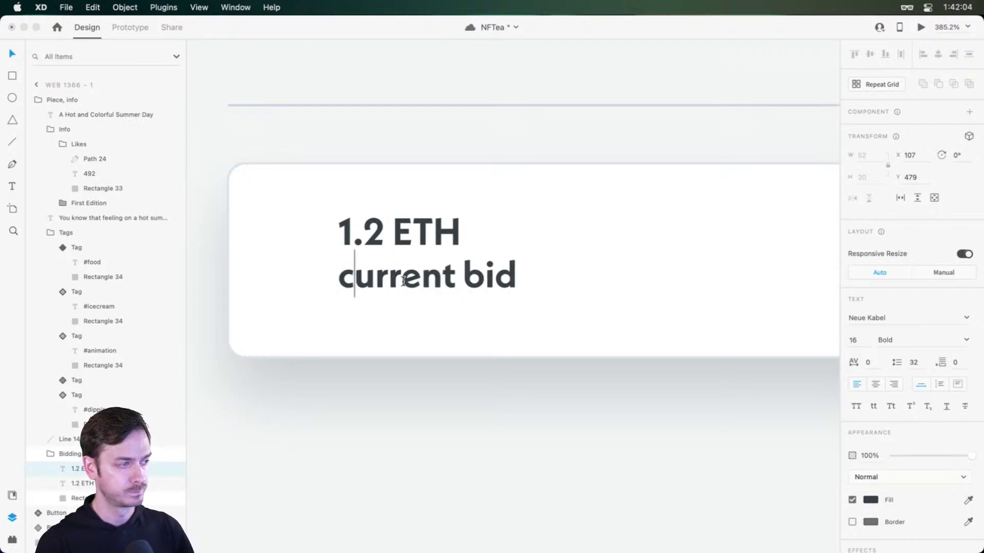
{"action": "key", "text": "Escape"}
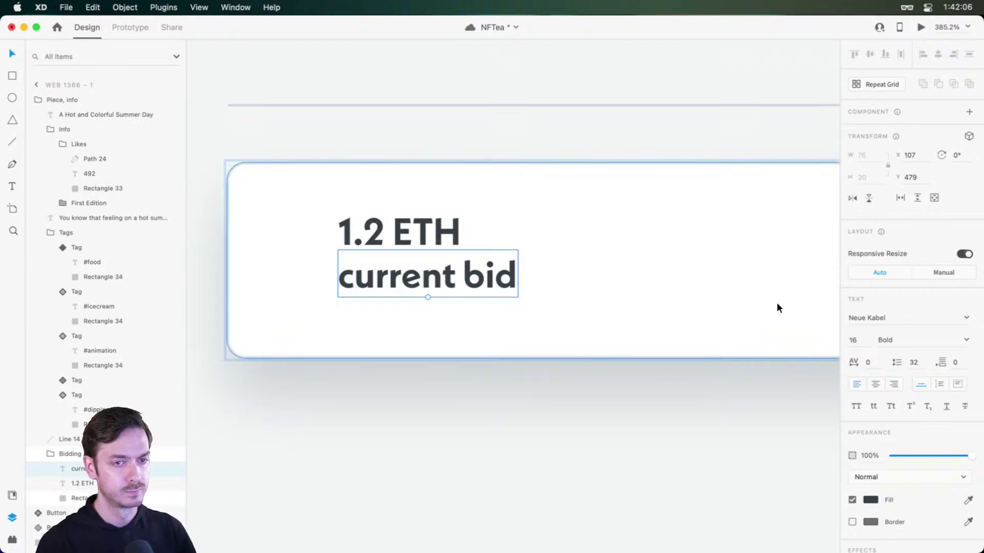
- Reduce the "current bid" label to size 11 and set its font weight to Medium
{"action": "left_click_drag", "start_coordinate": [428, 299], "coordinate": [415, 265]}
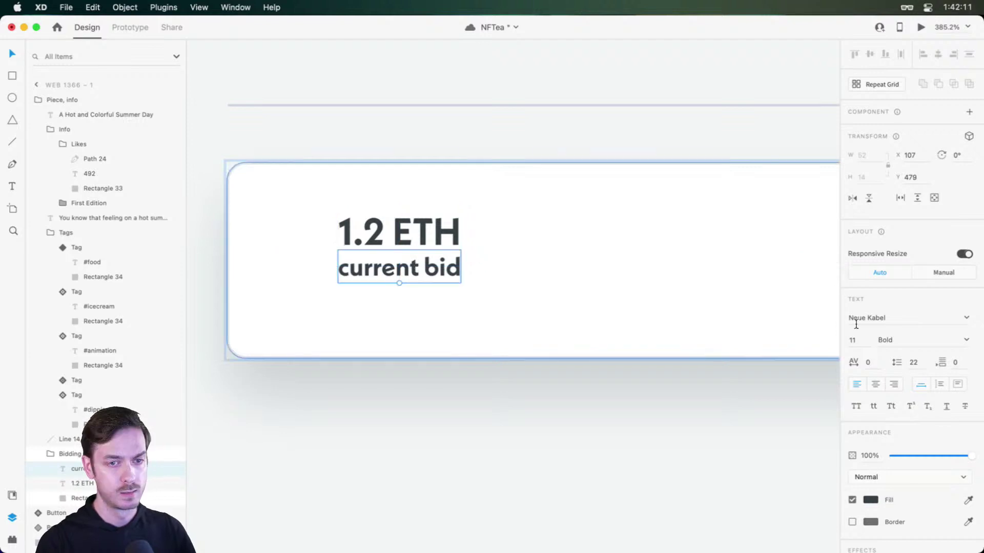
{"action": "left_click", "coordinate": [967, 339]}
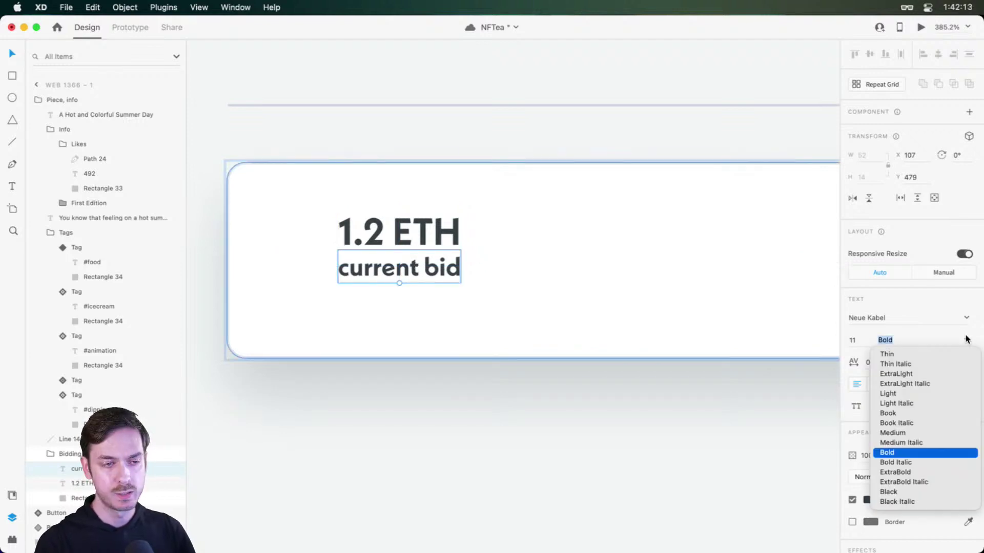
{"action": "left_click", "coordinate": [906, 434]}
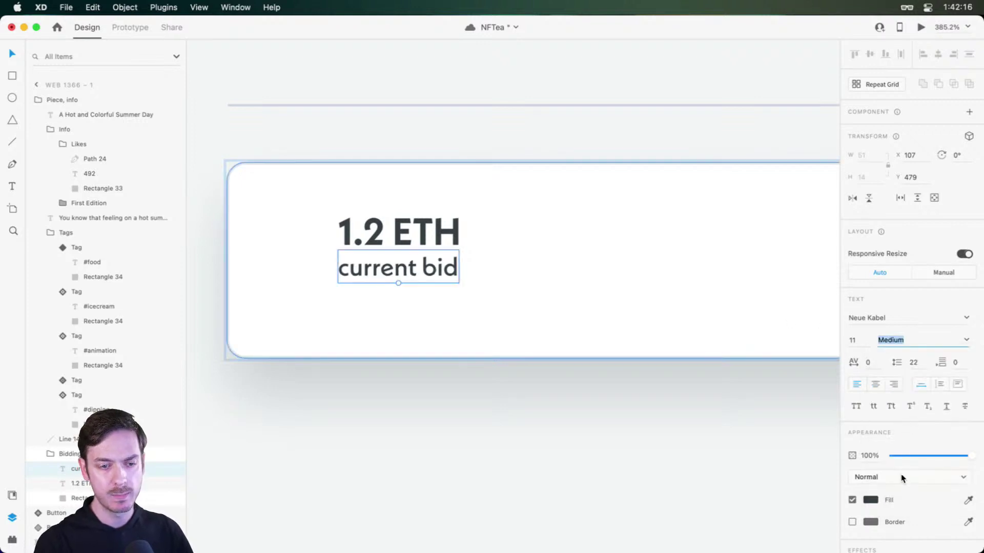
- Recolour the "current bid" label's fill to a light grey
{"action": "left_click", "coordinate": [870, 500]}
{"action": "left_click", "coordinate": [740, 433]}
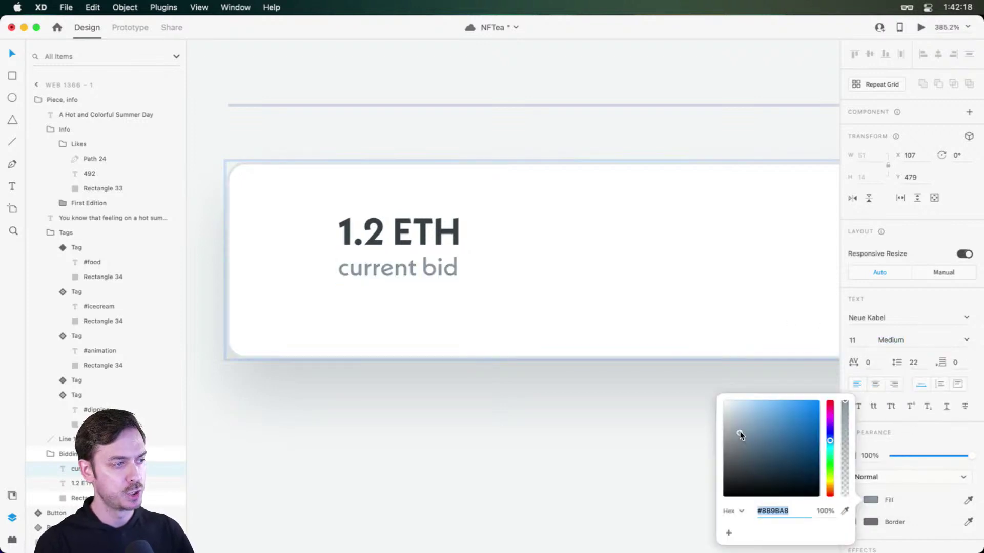
{"action": "left_click_drag", "start_coordinate": [733, 434], "coordinate": [733, 427]}
- Move both bid texts to about X 95, Y 466 with right edges aligned, and lower the "current bid" label slightly
{"action": "left_click_drag", "start_coordinate": [422, 264], "coordinate": [397, 244]}
{"action": "left_click", "coordinate": [417, 240], "text": "shift"}
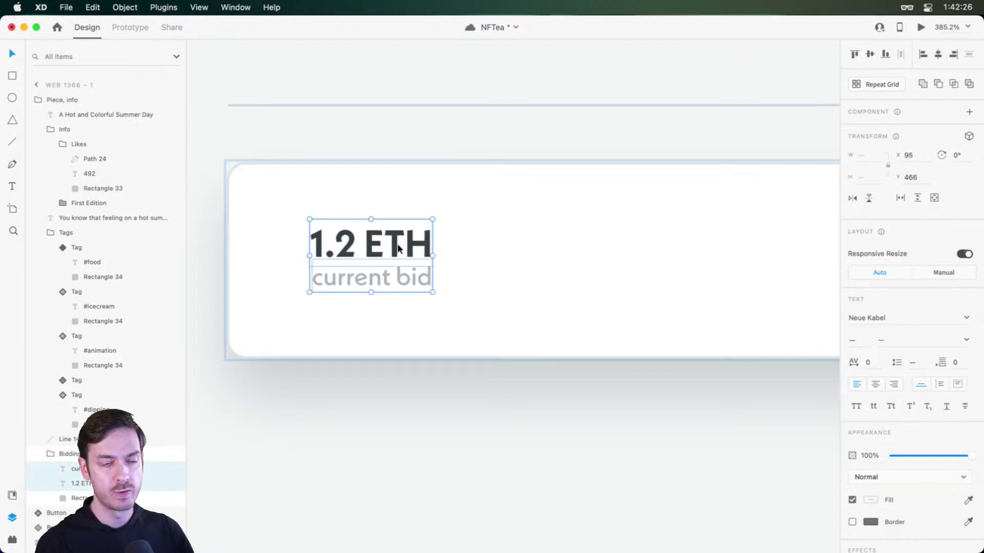
{"action": "key", "text": "super+Return"}
{"action": "key", "text": "super+w"}
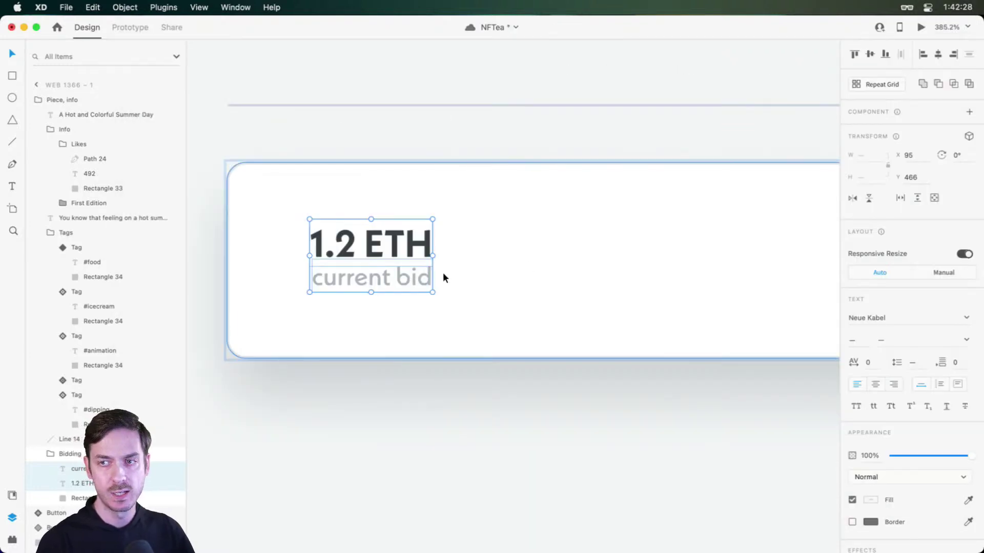
{"action": "left_click_drag", "start_coordinate": [372, 293], "coordinate": [373, 302]}
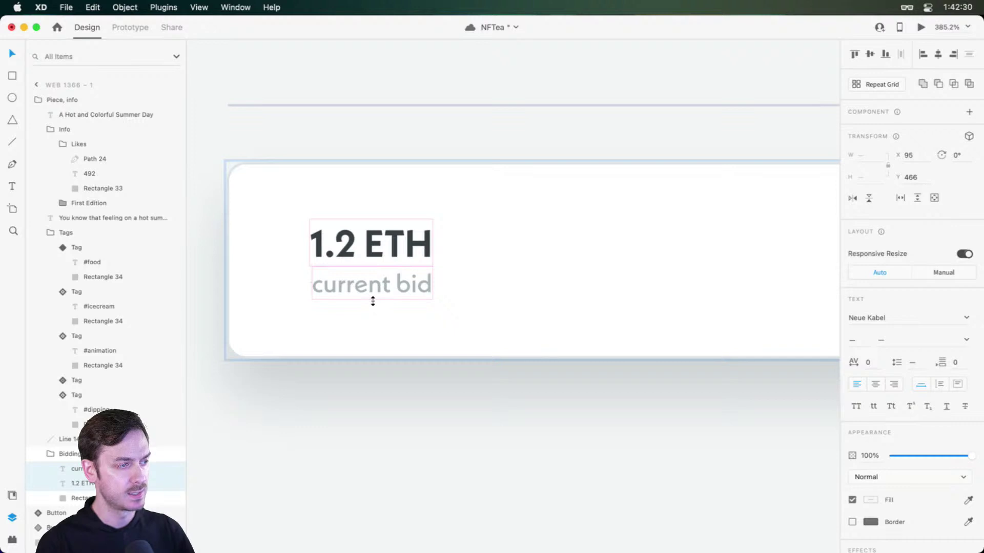
- Move the amount and "current bid" texts together to X 92, Y 467 and group them as "ETH"
{"action": "key", "text": "super+Return"}
{"action": "key", "text": "super+w"}
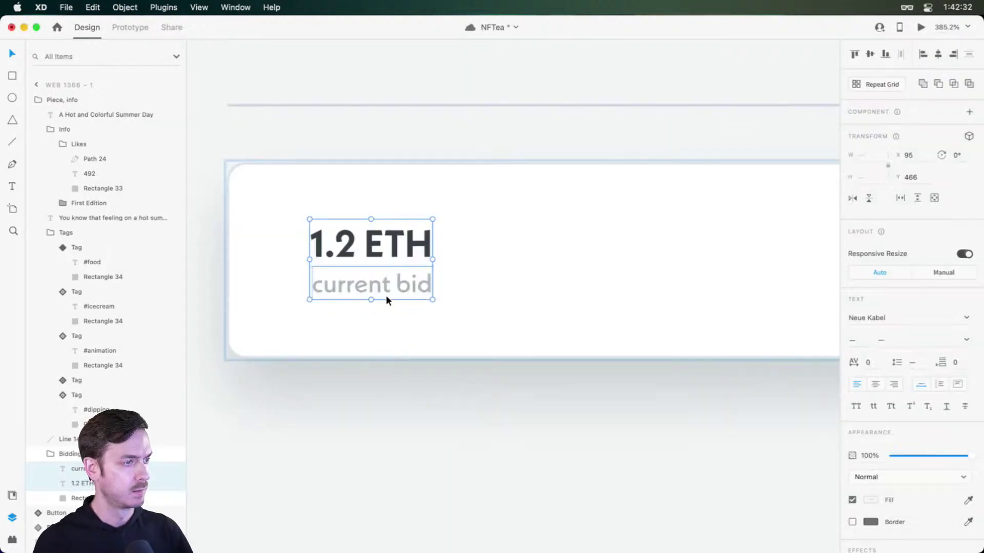
{"action": "left_click_drag", "start_coordinate": [380, 235], "coordinate": [373, 238]}
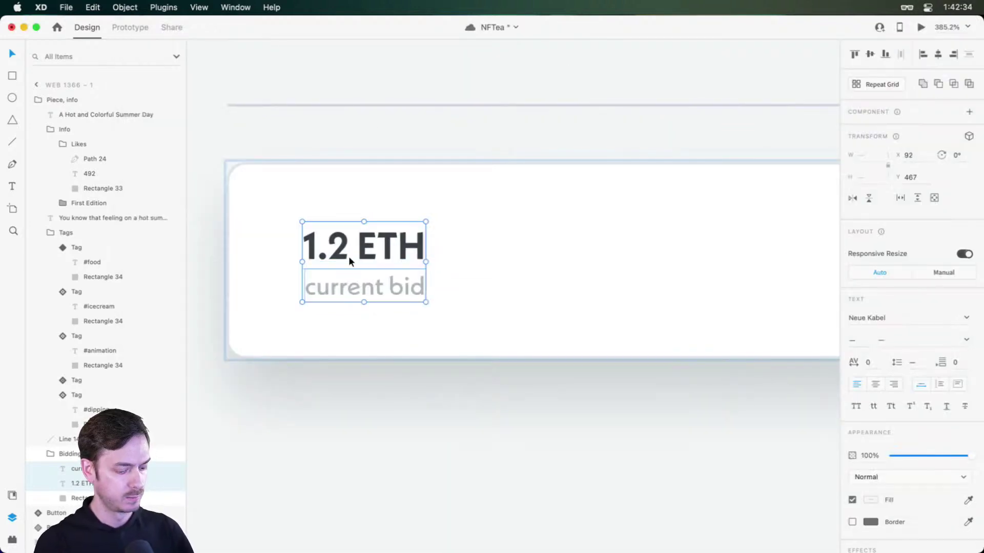
{"action": "key", "text": "super+g"}
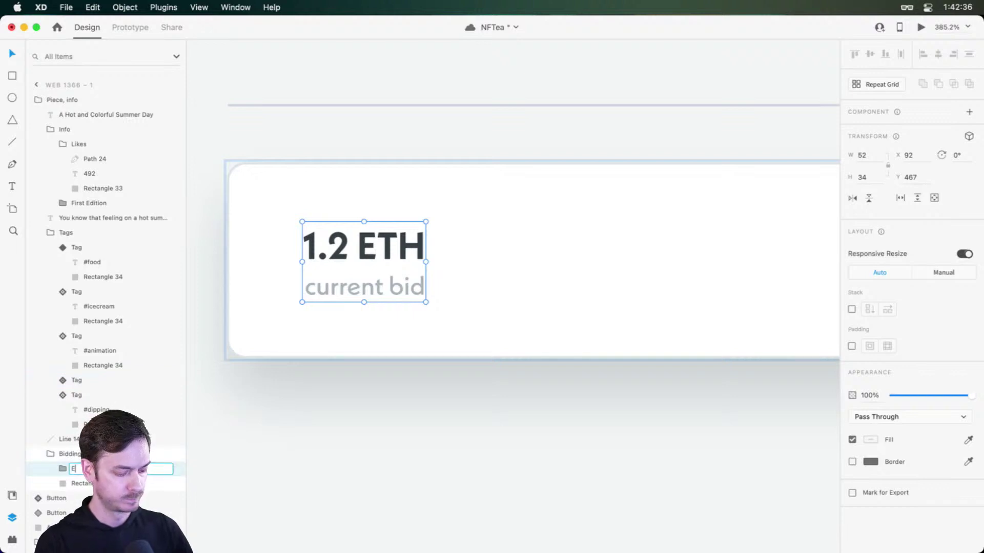
- Duplicate the ETH group to about X 223, Y 467 and change the copy's amount to "12 hours 25 minutes"
{"action": "scroll", "coordinate": [392, 233], "scroll_direction": "down", "scroll_amount": 5}
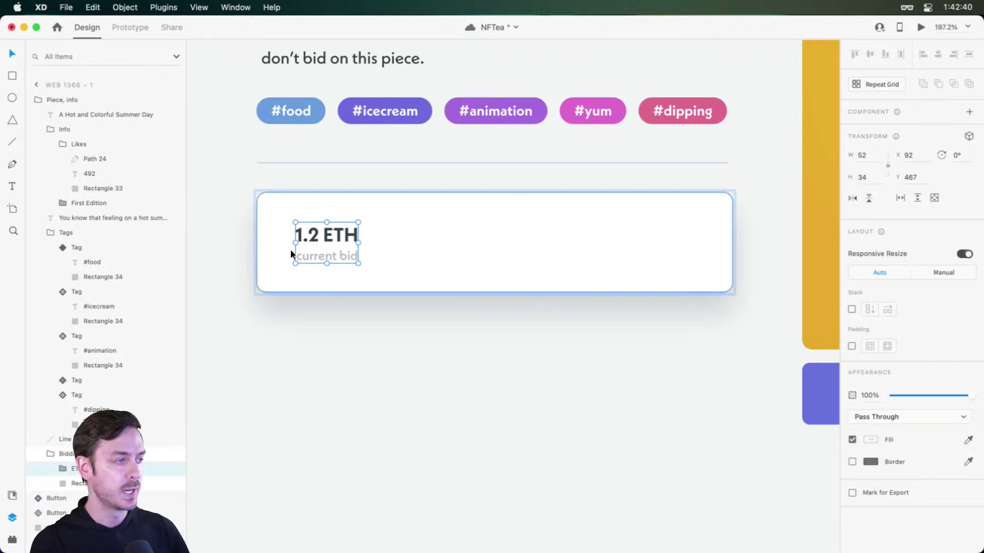
{"action": "left_click_drag", "start_coordinate": [349, 233], "coordinate": [487, 235]}
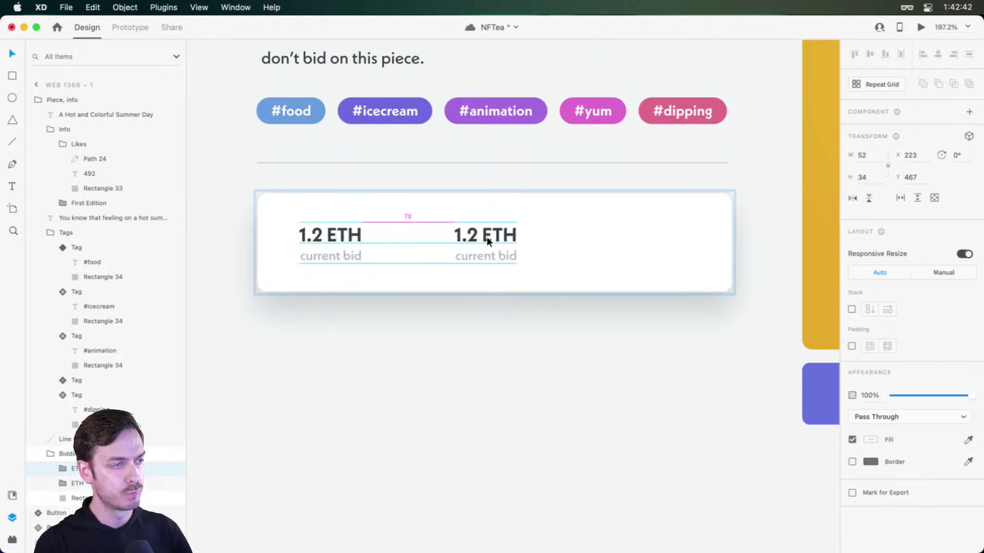
{"action": "scroll", "coordinate": [545, 222], "scroll_direction": "up", "scroll_amount": 5}
{"action": "scroll", "coordinate": [421, 249], "scroll_direction": "up", "scroll_amount": 1}
{"action": "scroll", "coordinate": [439, 169], "scroll_direction": "up", "scroll_amount": 2}
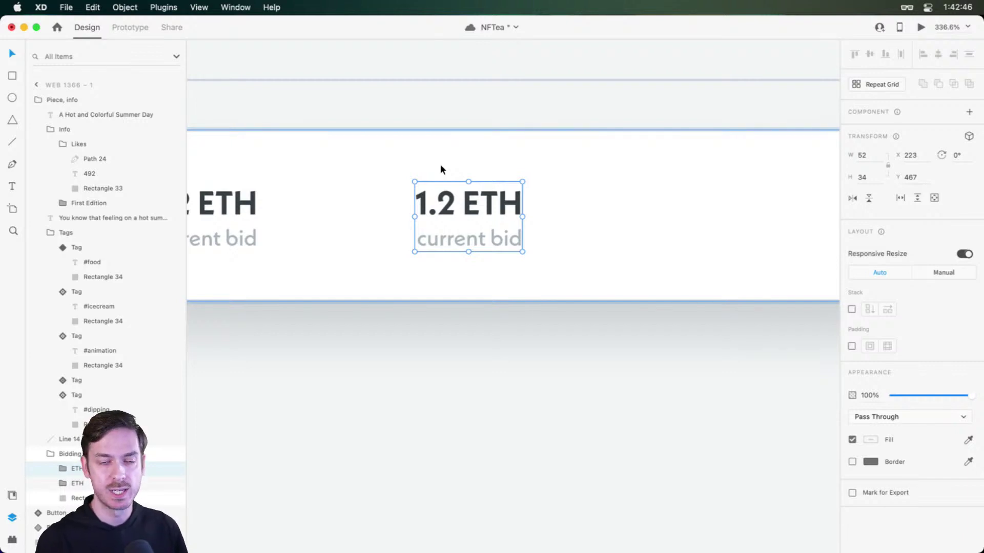
{"action": "double_click", "coordinate": [433, 206]}
{"action": "double_click", "coordinate": [451, 217]}
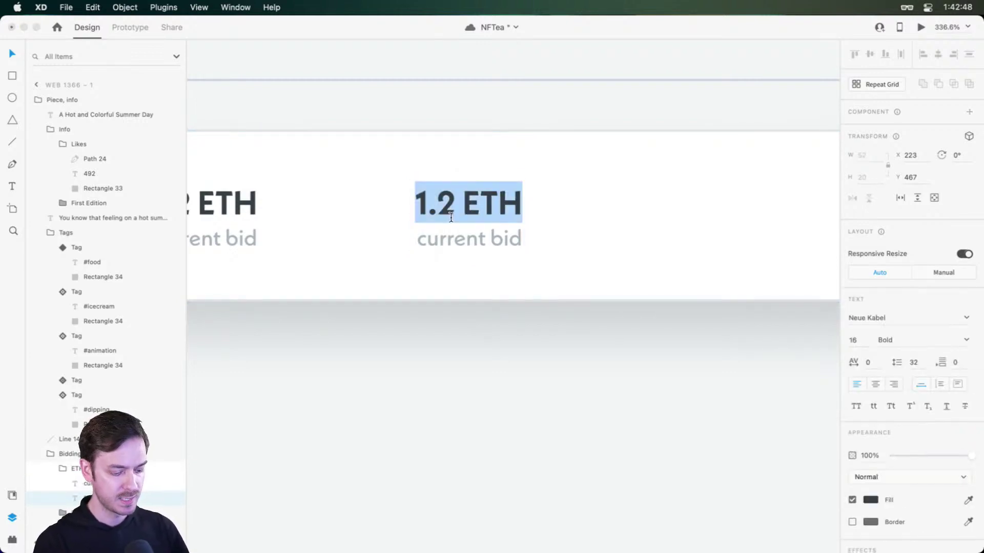
{"action": "type", "text": "12 hours"}
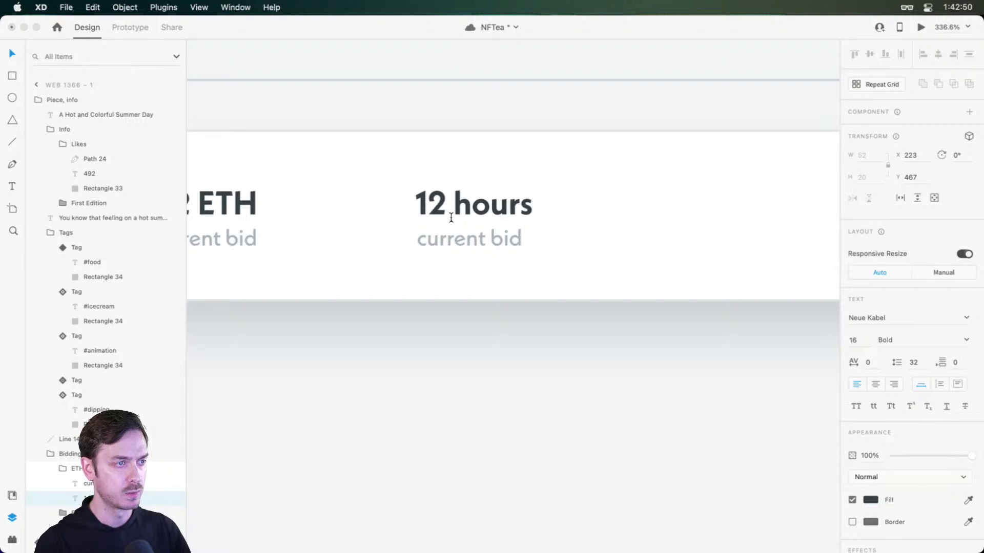
{"action": "type", "text": " 25 mi"}
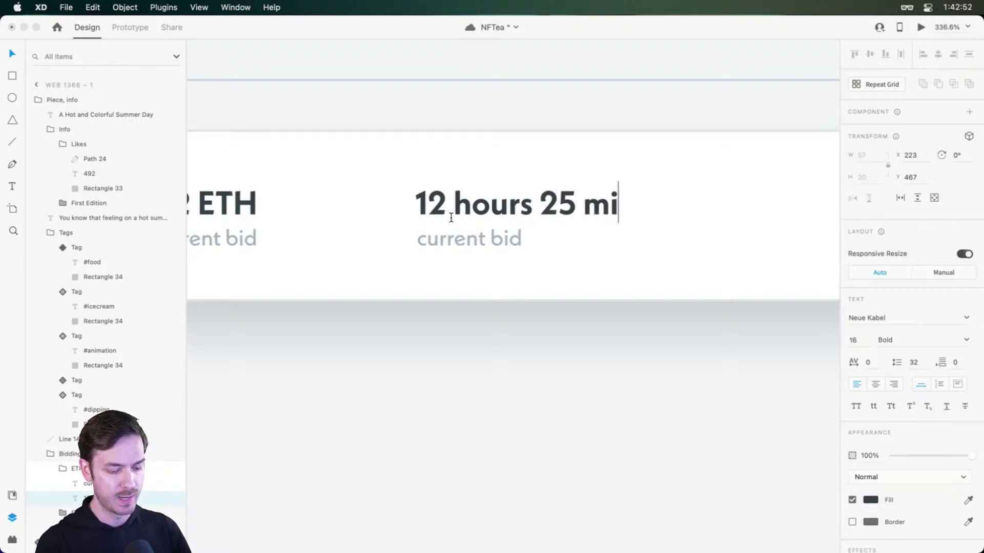
{"action": "type", "text": "nutes"}
{"action": "key", "text": "Escape"}
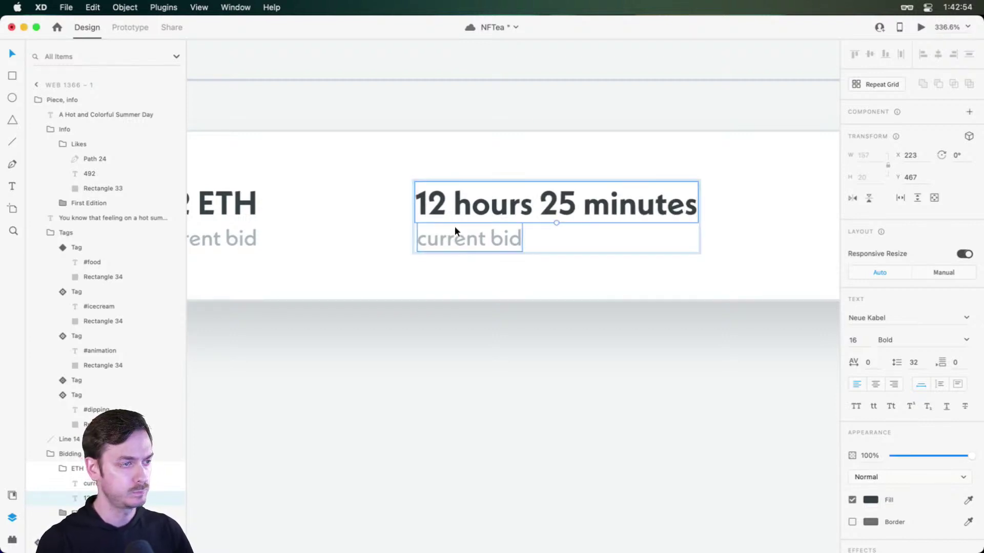
- Change the label under "12 hours 25 minutes" to "remaining in this auction" and rename its group "Remaining"
{"action": "double_click", "coordinate": [456, 241]}
{"action": "type", "text": "remaining"}
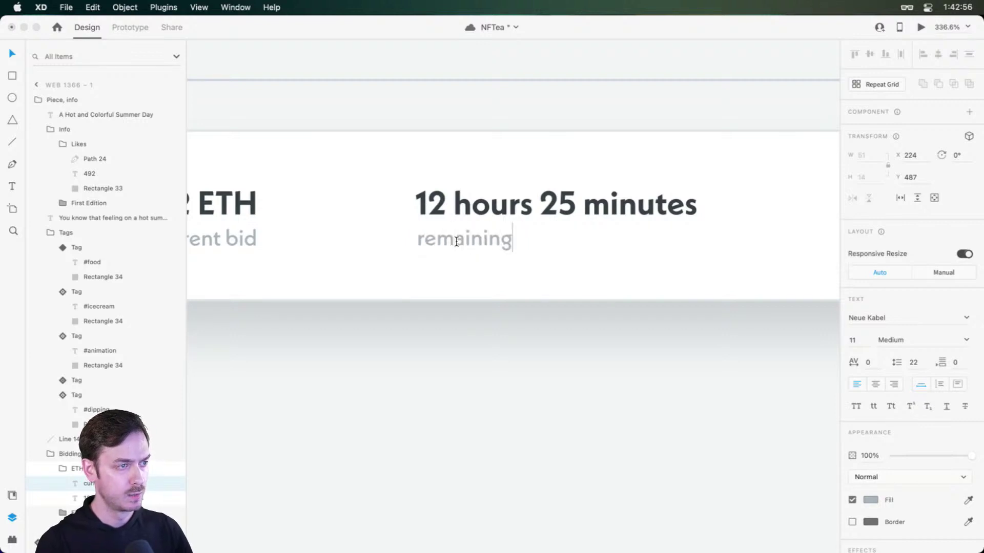
{"action": "type", "text": " in this "}
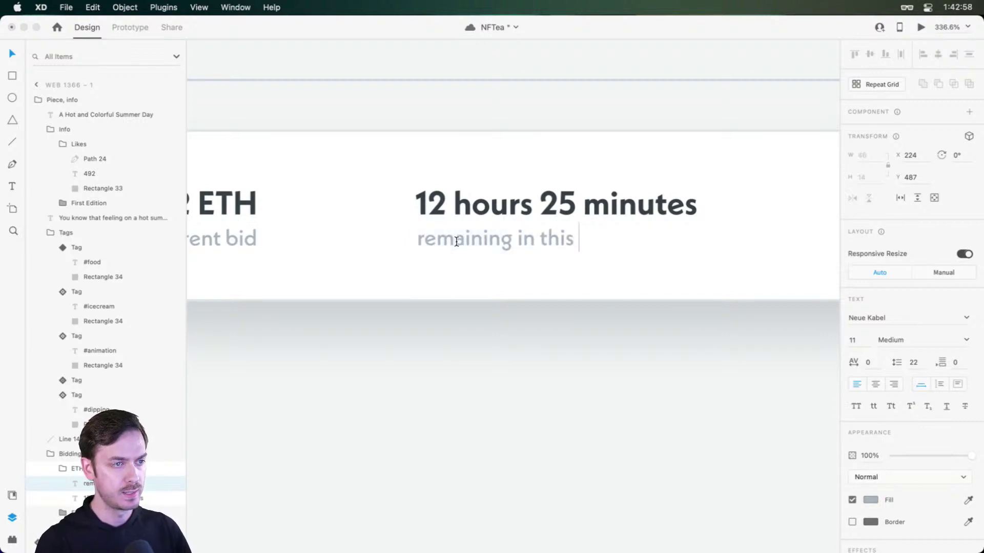
{"action": "type", "text": "auction"}
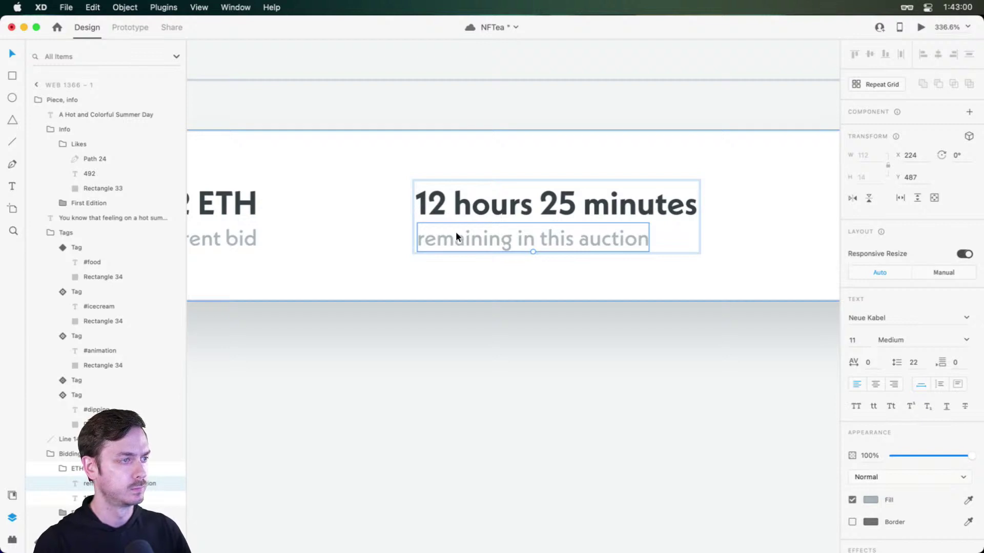
{"action": "key", "text": "Escape"}
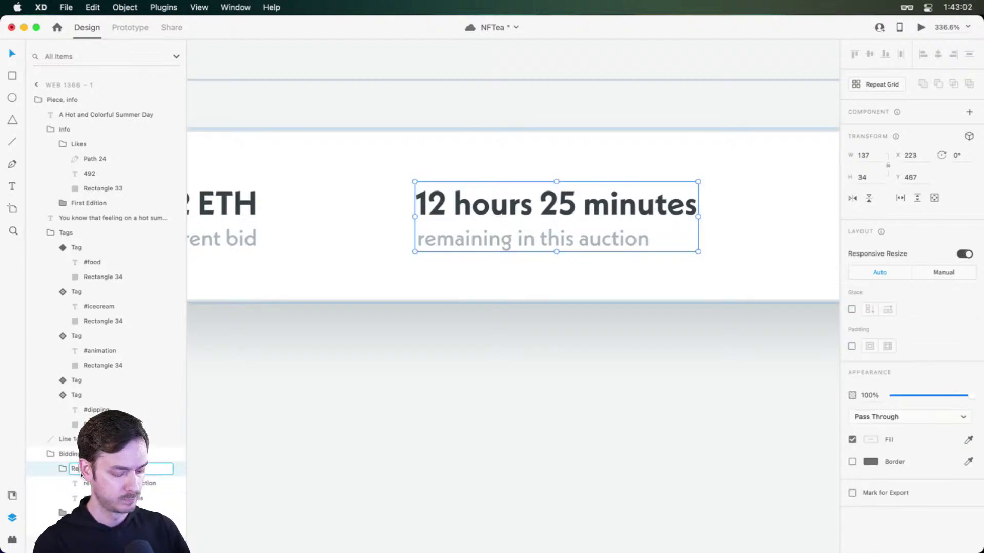
- Duplicate the ETH group to the right end of the card at about X 377 and change the copy's amount to "942"
{"action": "scroll", "coordinate": [483, 121], "scroll_direction": "right", "scroll_amount": 5}
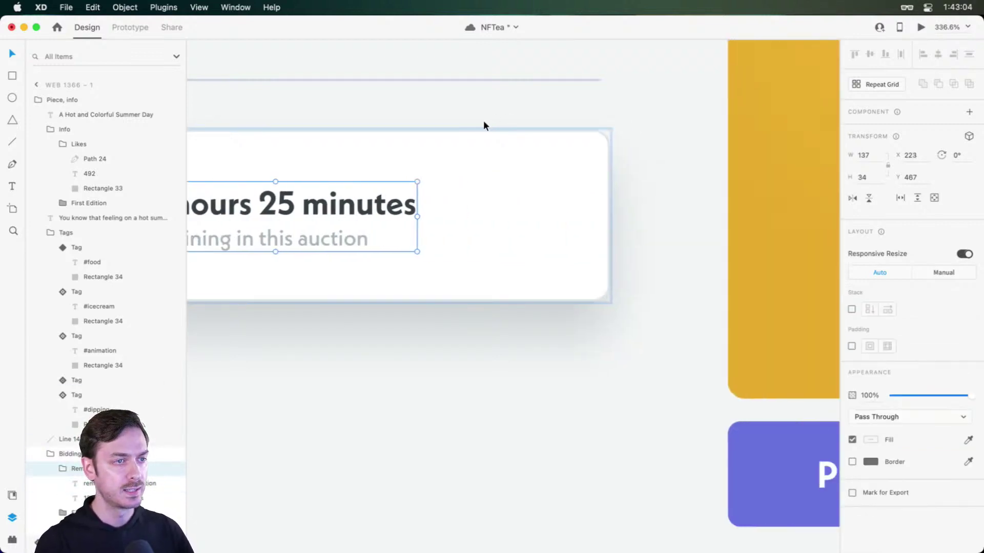
{"action": "scroll", "coordinate": [484, 121], "scroll_direction": "left", "scroll_amount": 5}
{"action": "left_click_drag", "start_coordinate": [217, 204], "coordinate": [726, 206]}
{"action": "scroll", "coordinate": [726, 206], "scroll_direction": "right", "scroll_amount": 1}
{"action": "left_click_drag", "start_coordinate": [553, 207], "coordinate": [584, 207]}
{"action": "double_click", "coordinate": [623, 201]}
{"action": "double_click", "coordinate": [623, 207]}
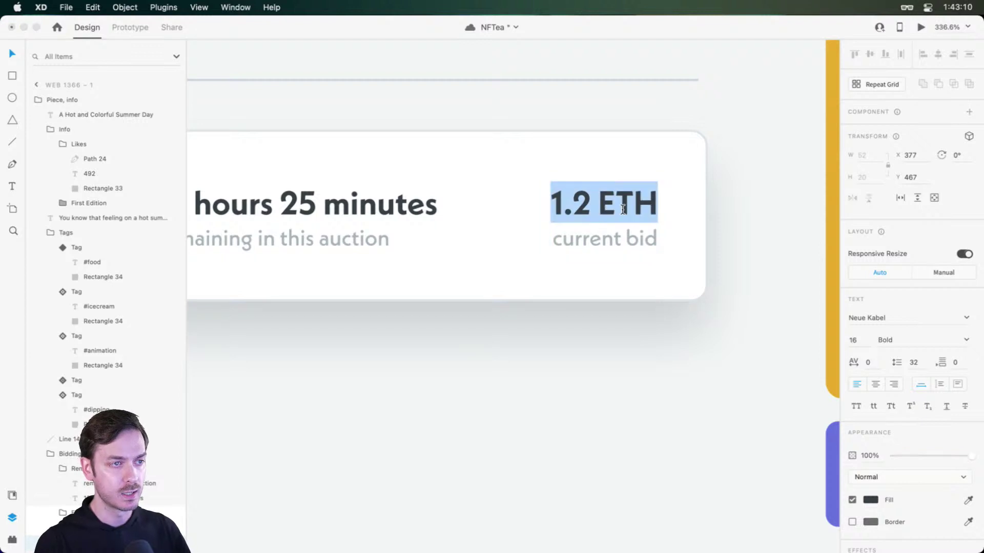
{"action": "type", "text": "942"}
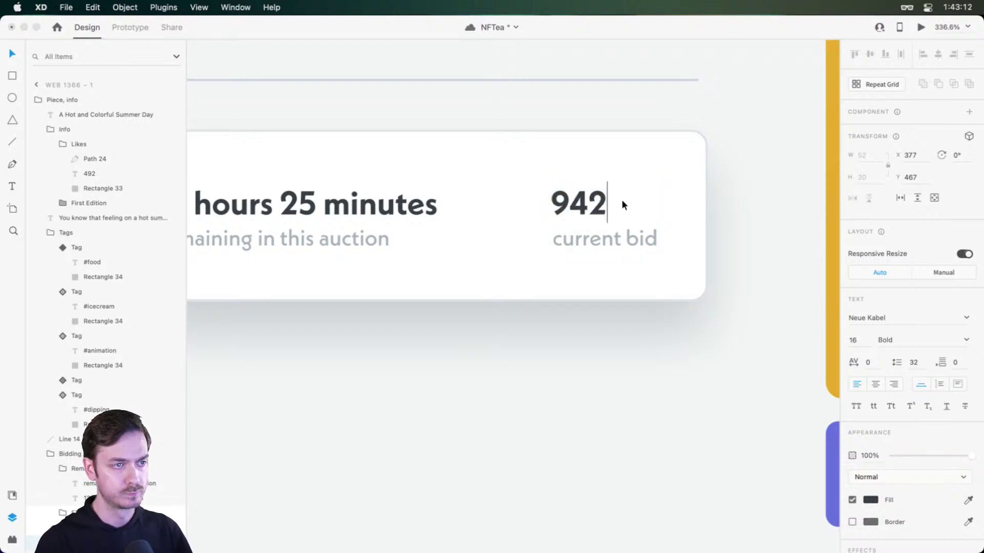
{"action": "key", "text": "Escape"}
- Change the label under "942" to "views" and rename its group "Views"
{"action": "left_click", "coordinate": [604, 253]}
{"action": "double_click", "coordinate": [604, 253]}
{"action": "type", "text": "views"}
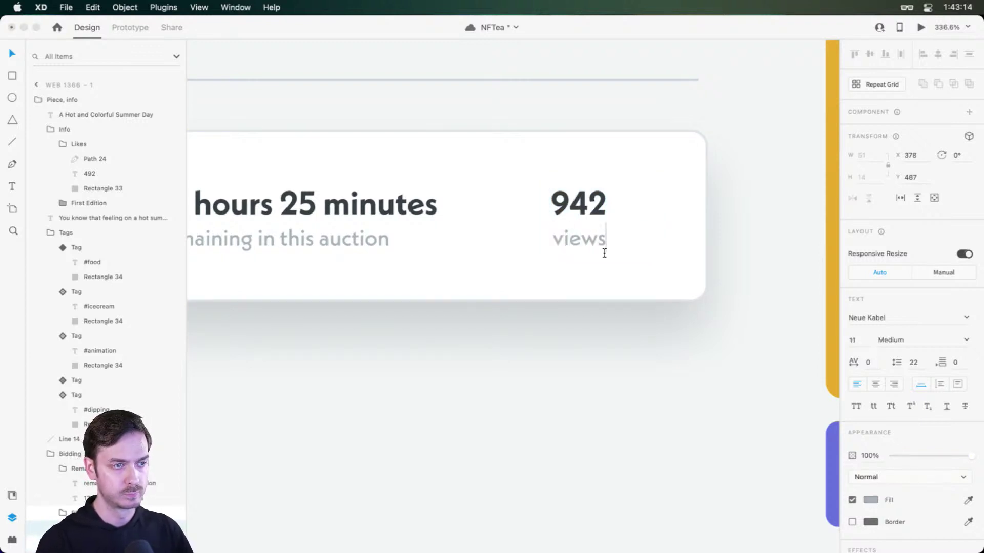
{"action": "key", "text": "Escape"}
{"action": "key", "text": "Escape"}
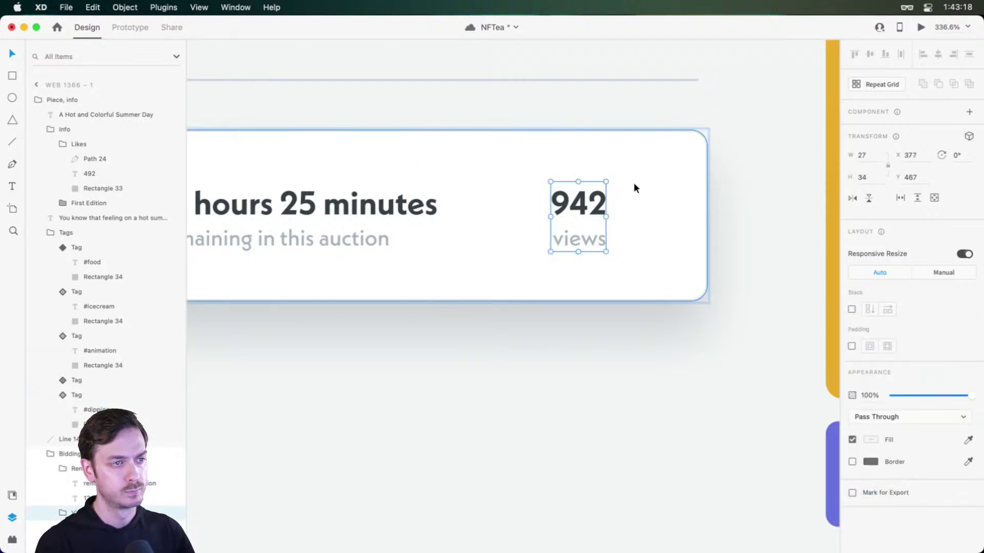
- Nudge the "1.2 ETH" group left to X 92, leaving 32 px to the card's left edge
{"action": "scroll", "coordinate": [569, 221], "scroll_direction": "down", "scroll_amount": 5}
{"action": "scroll", "coordinate": [456, 220], "scroll_direction": "left", "scroll_amount": 3}
{"action": "scroll", "coordinate": [573, 216], "scroll_direction": "up", "scroll_amount": 1}
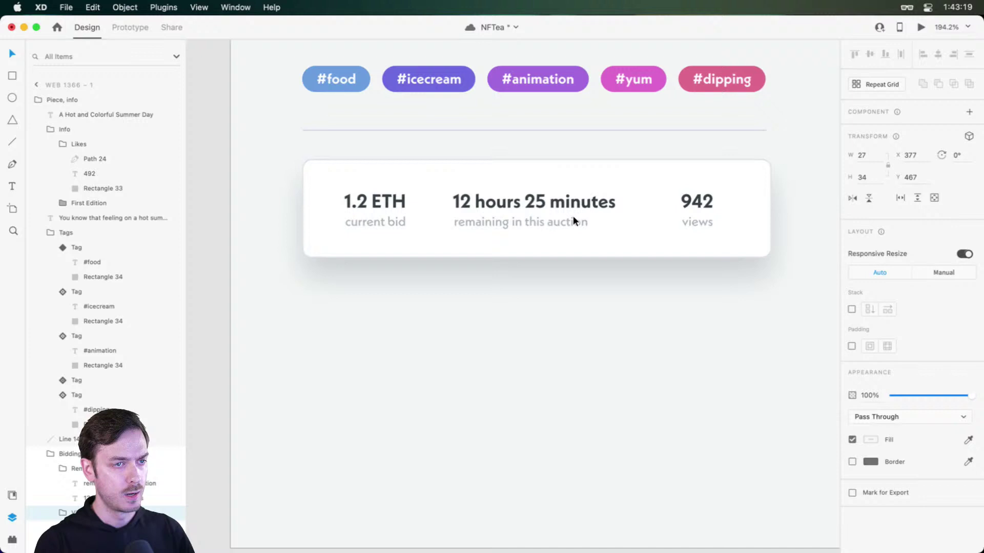
{"action": "left_click", "coordinate": [378, 200]}
{"action": "key", "text": "Left"}
{"action": "key", "text": "Left"}
{"action": "key", "text": "Left"}
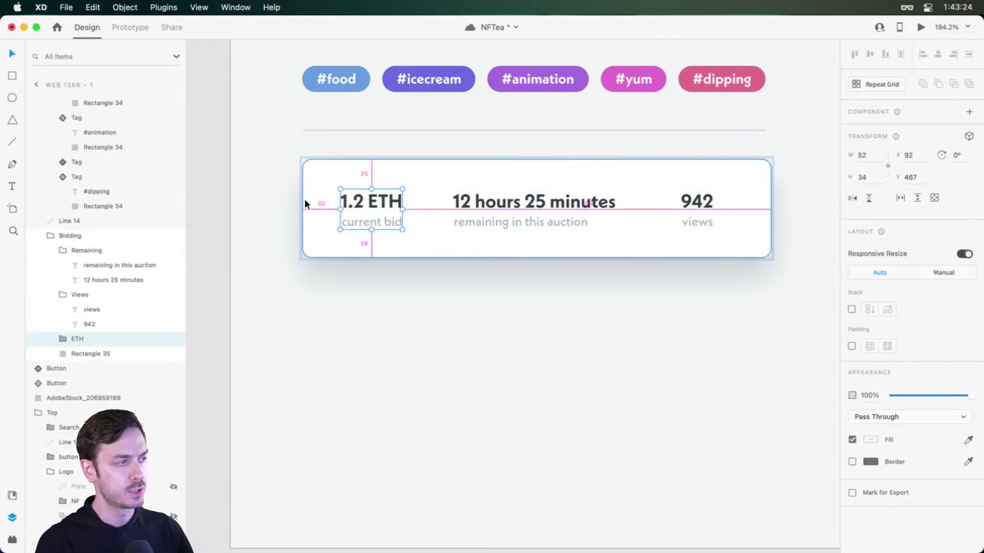
- Move the Views group right to X 394, keeping it at Y 467, to match the card's left margin
{"action": "scroll", "coordinate": [304, 199], "scroll_direction": "up", "scroll_amount": 2}
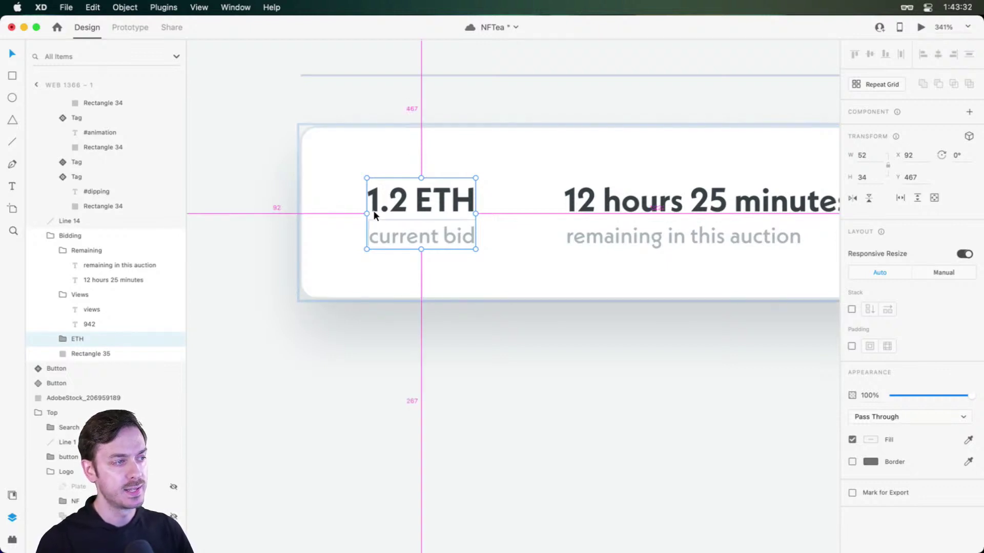
{"action": "scroll", "coordinate": [480, 222], "scroll_direction": "right", "scroll_amount": 10}
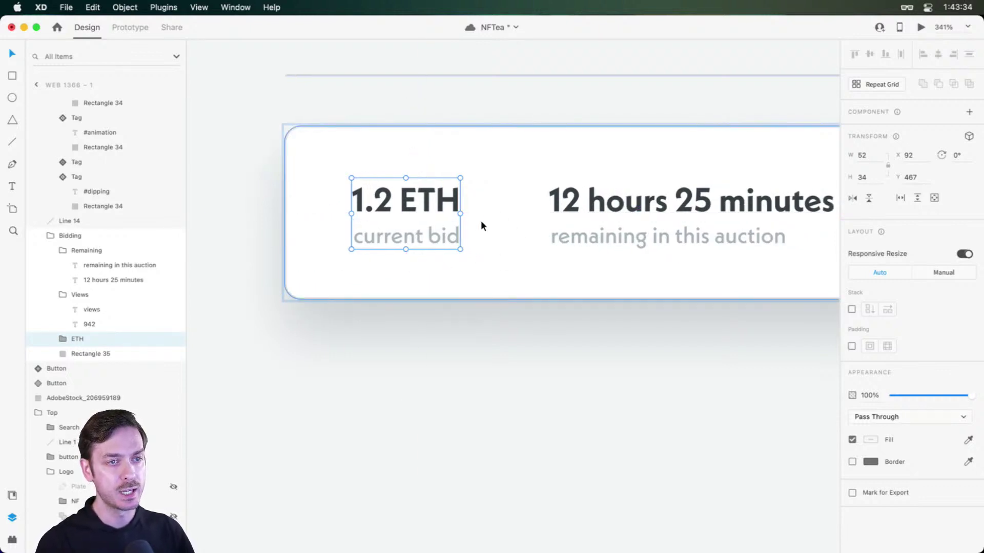
{"action": "left_click", "coordinate": [558, 201]}
{"action": "left_click_drag", "start_coordinate": [558, 200], "coordinate": [634, 199]}
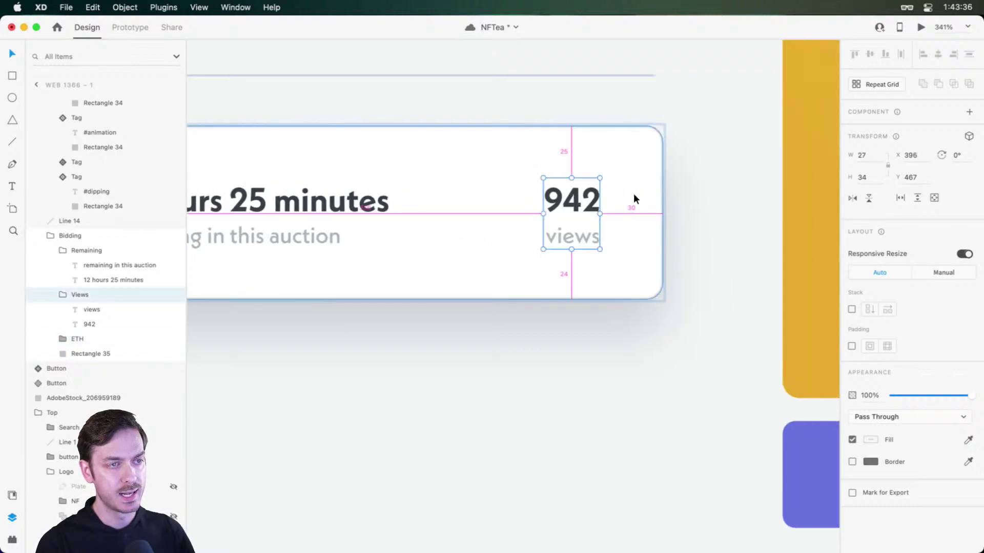
{"action": "key", "text": "Left"}
{"action": "key", "text": "Left"}
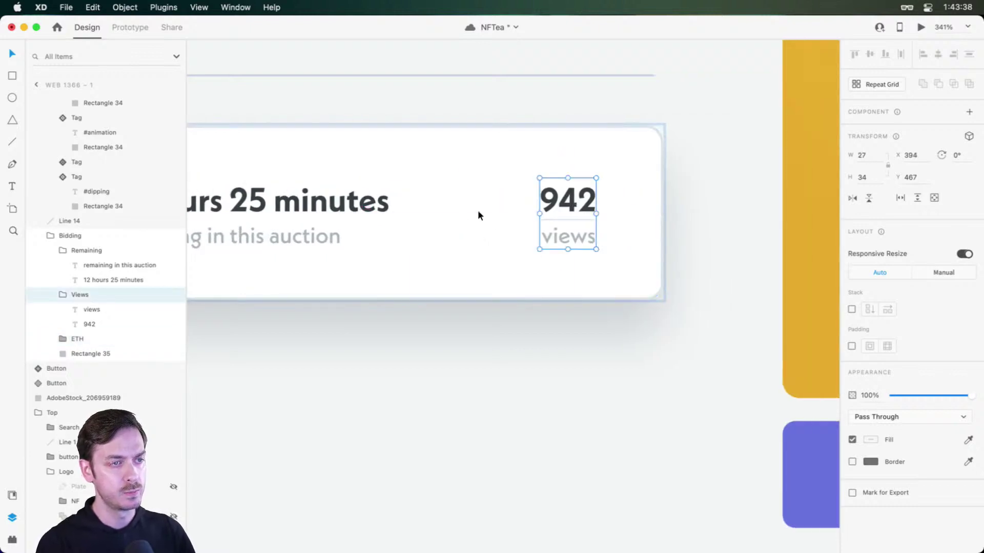
- Distribute the ETH, Remaining and Views groups evenly across the card horizontally
{"action": "scroll", "coordinate": [460, 210], "scroll_direction": "down", "scroll_amount": 5}
{"action": "scroll", "coordinate": [460, 215], "scroll_direction": "left", "scroll_amount": 3}
{"action": "scroll", "coordinate": [492, 195], "scroll_direction": "up", "scroll_amount": 5}
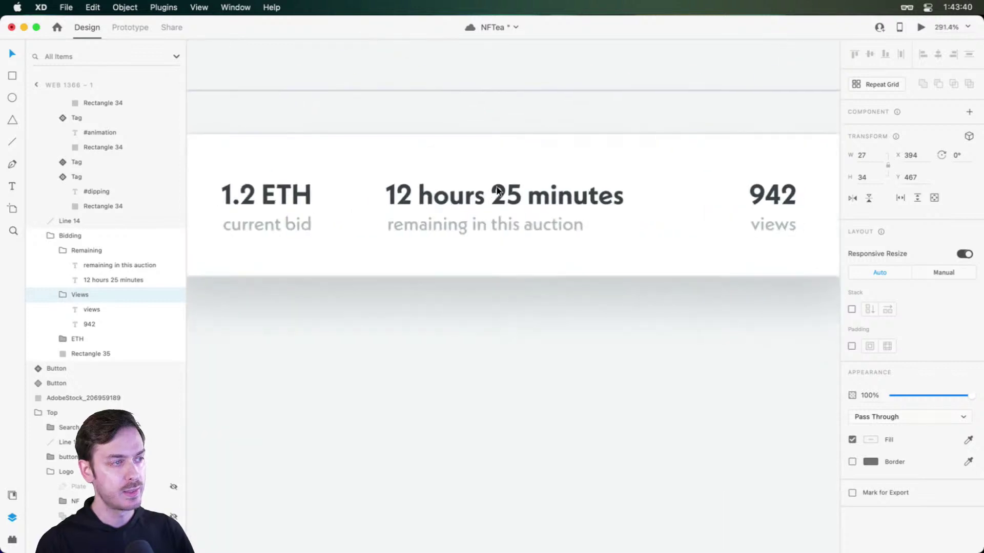
{"action": "scroll", "coordinate": [460, 78], "scroll_direction": "up", "scroll_amount": 5}
{"action": "scroll", "coordinate": [499, 311], "scroll_direction": "down", "scroll_amount": 1}
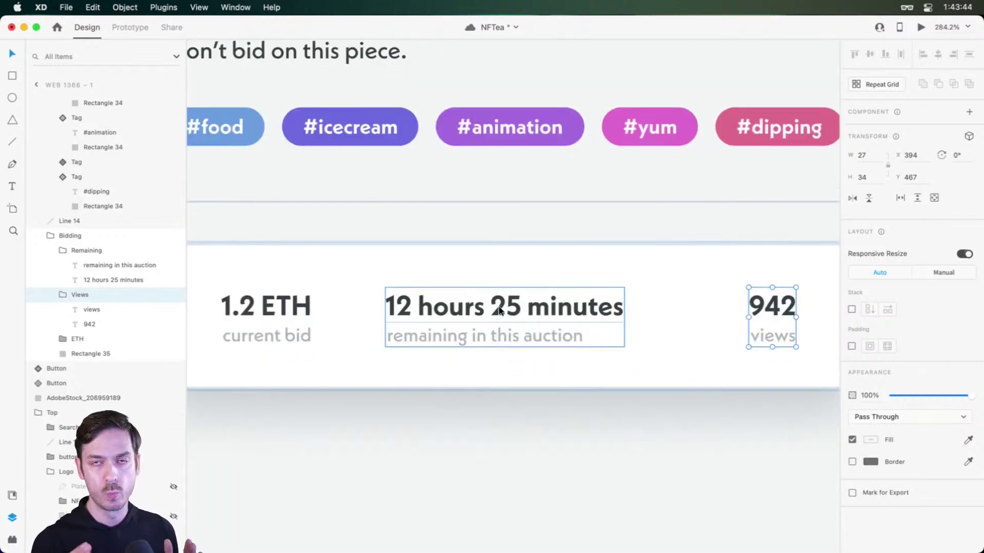
{"action": "left_click", "coordinate": [554, 316], "text": "shift"}
{"action": "left_click", "coordinate": [293, 307], "text": "shift"}
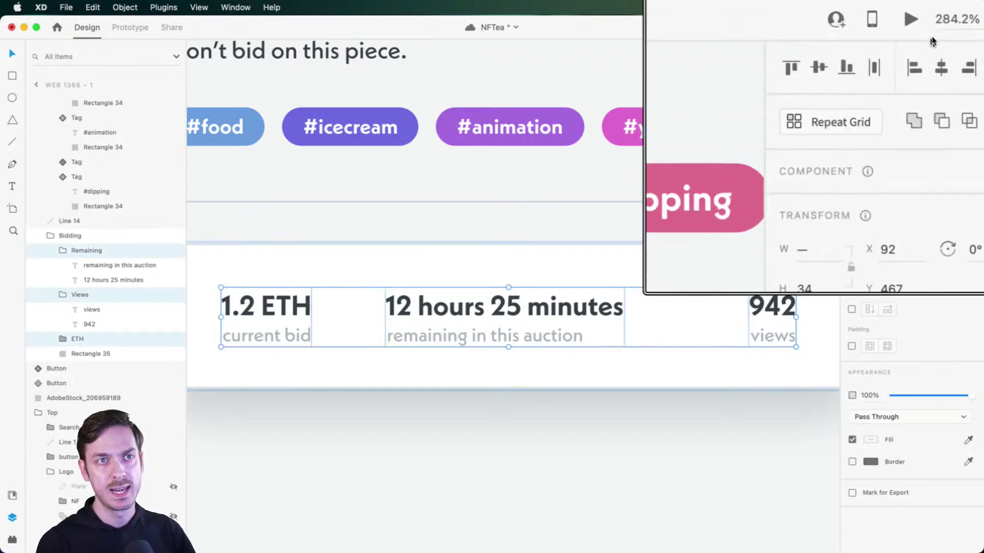
{"action": "left_click", "coordinate": [901, 54]}
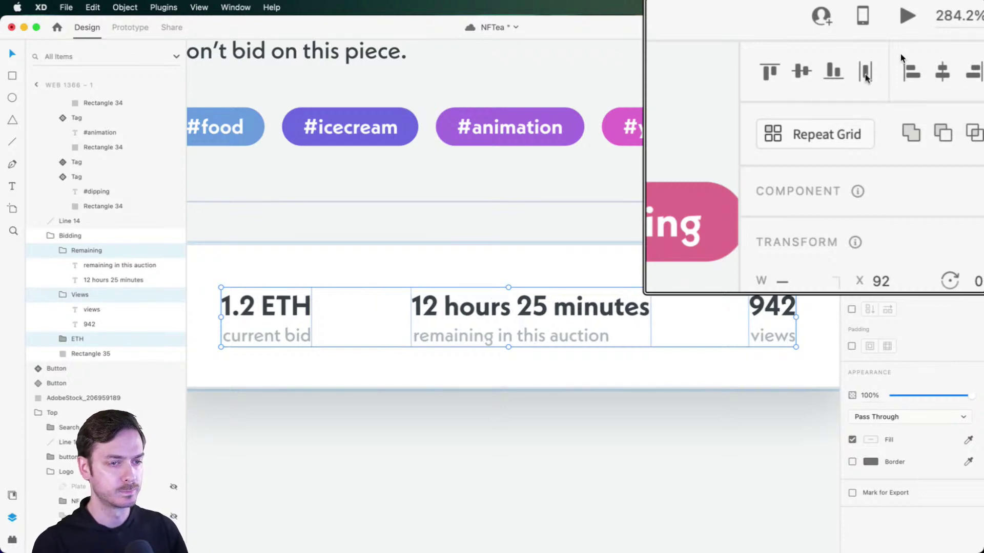
- Draw a 393 by 96 rectangle at X 60, about 13 px below the bidding card and matching its width
{"action": "scroll", "coordinate": [539, 306], "scroll_direction": "down", "scroll_amount": 6}
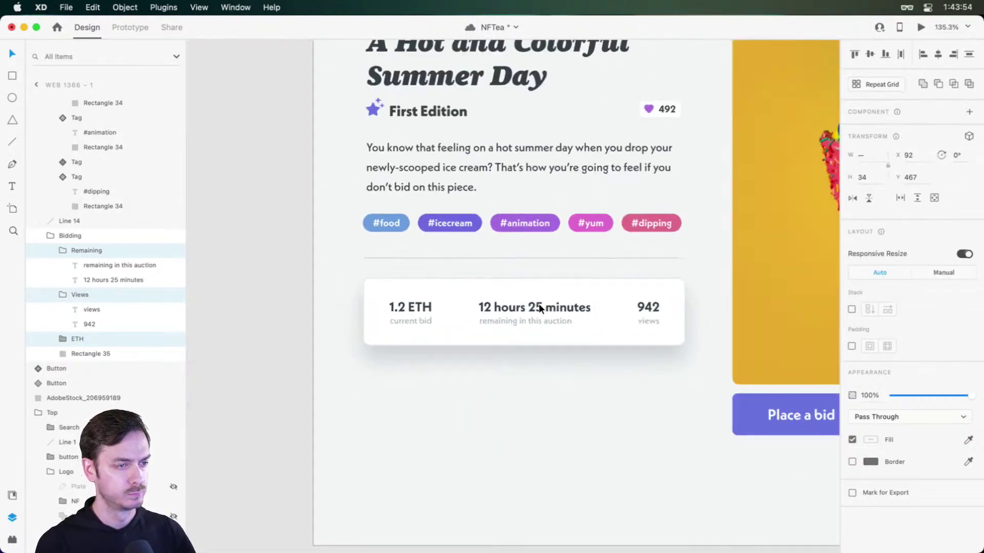
{"action": "left_click_drag", "start_coordinate": [574, 402], "coordinate": [496, 225]}
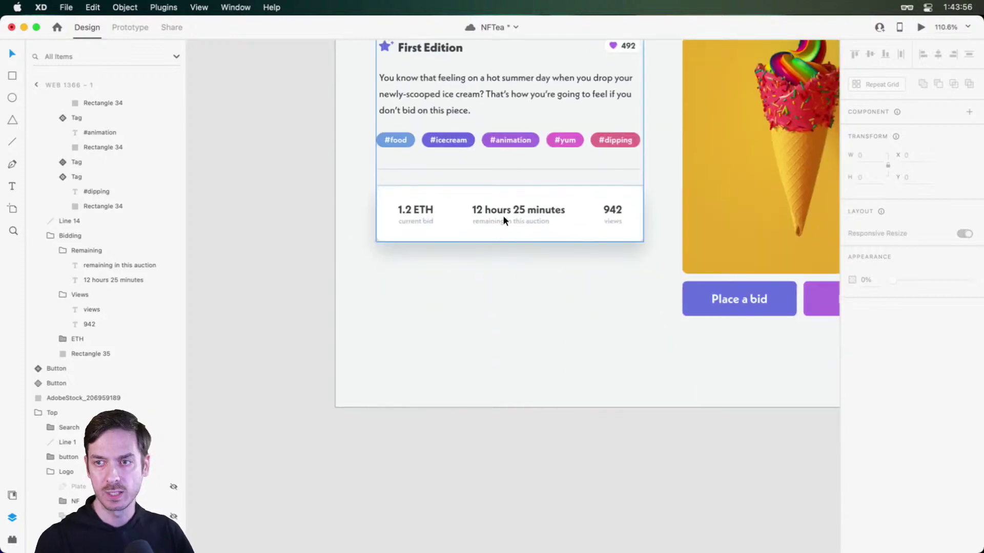
{"action": "scroll", "coordinate": [497, 226], "scroll_direction": "down", "scroll_amount": 5}
{"action": "scroll", "coordinate": [512, 172], "scroll_direction": "up", "scroll_amount": 2}
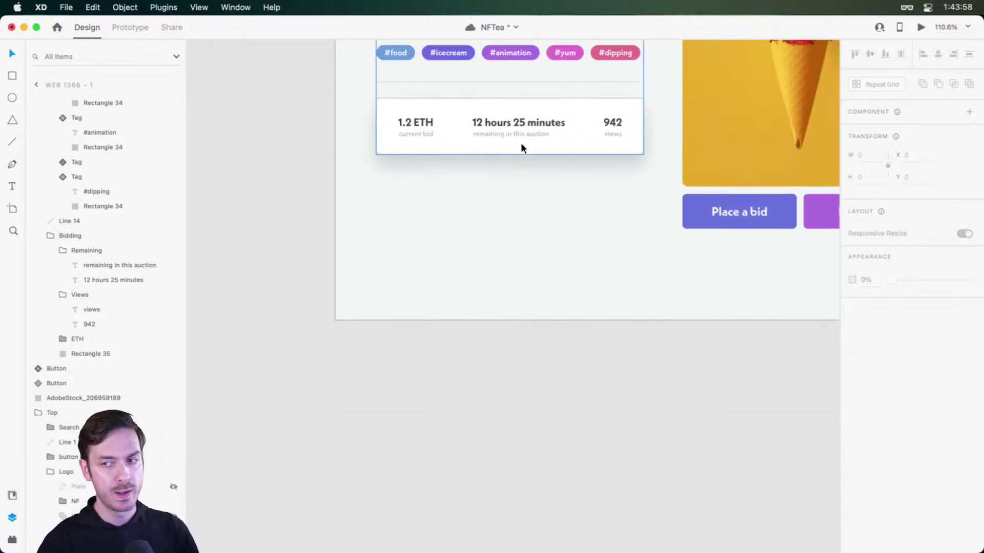
{"action": "left_click", "coordinate": [515, 110]}
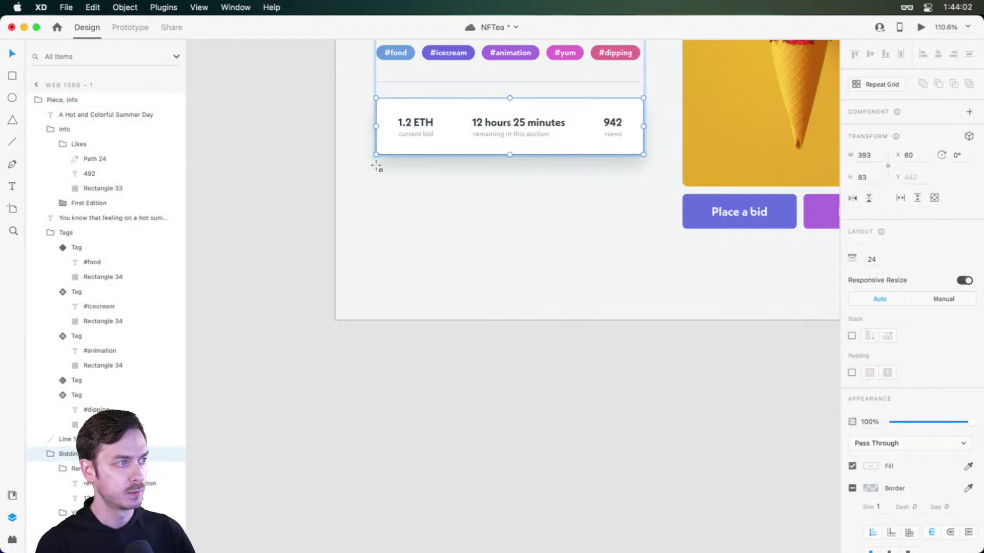
{"action": "key", "text": "r"}
{"action": "mouse_move", "coordinate": [376, 164]}
{"action": "left_mouse_down"}
{"action": "mouse_move", "coordinate": [668, 221]}
{"action": "mouse_move", "coordinate": [670, 233]}
{"action": "mouse_move", "coordinate": [645, 231]}
{"action": "left_mouse_up"}
{"action": "scroll", "coordinate": [447, 125], "scroll_direction": "up", "scroll_amount": 5}
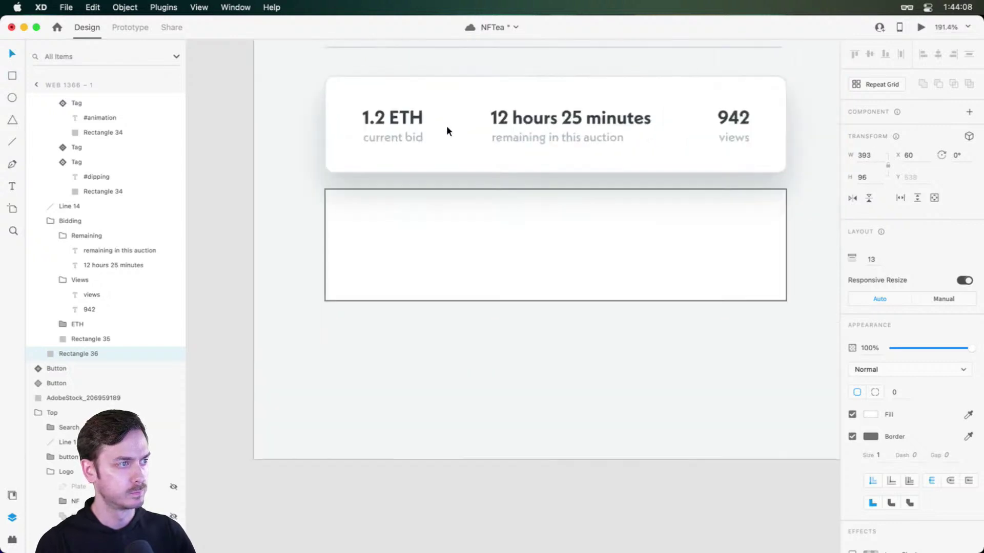
{"action": "scroll", "coordinate": [549, 256], "scroll_direction": "down", "scroll_amount": 3}
{"action": "scroll", "coordinate": [548, 257], "scroll_direction": "up", "scroll_amount": 3}
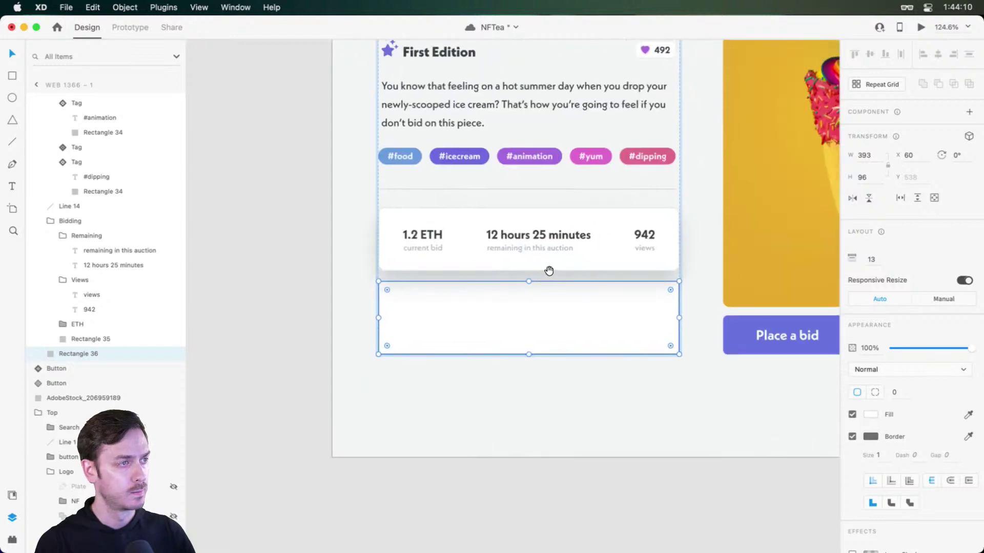
- Extend the new panel rectangle to a height of 135 and round its corners to radius 8, matching the ice cream photo
{"action": "scroll", "coordinate": [716, 317], "scroll_direction": "down", "scroll_amount": 3}
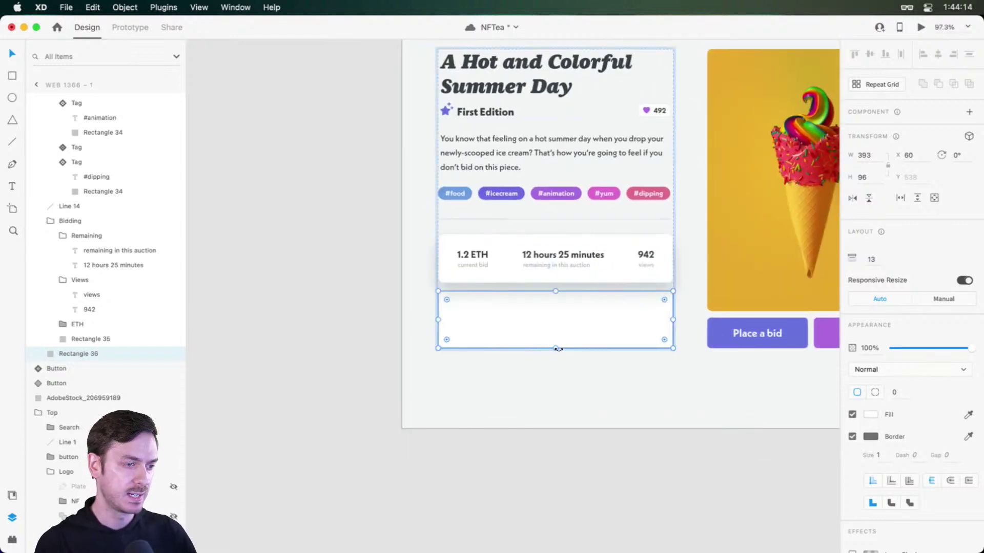
{"action": "left_click_drag", "start_coordinate": [558, 349], "coordinate": [561, 371]}
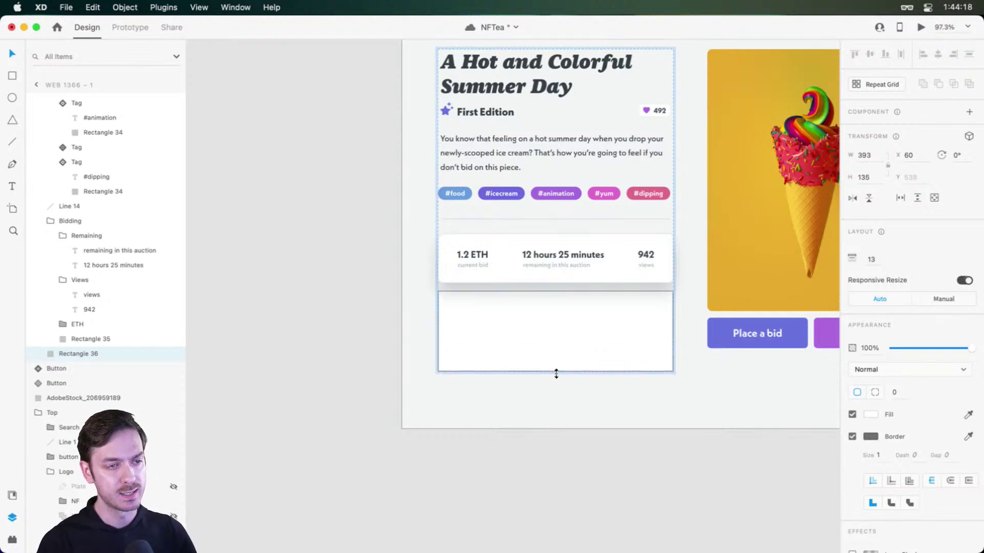
{"action": "scroll", "coordinate": [587, 303], "scroll_direction": "up", "scroll_amount": 5}
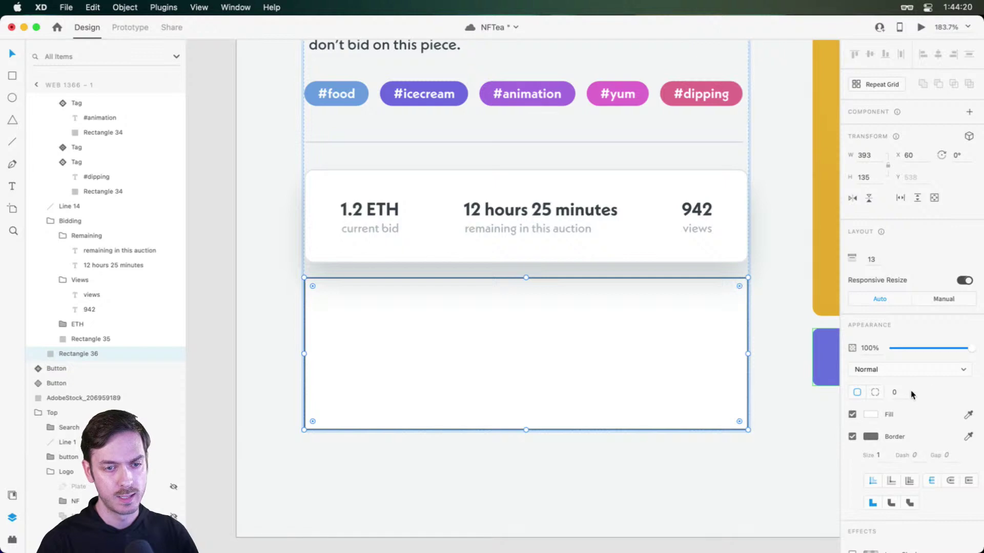
{"action": "left_click", "coordinate": [897, 393]}
{"action": "type", "text": "8"}
{"action": "key", "text": "Return"}
{"action": "scroll", "coordinate": [655, 413], "scroll_direction": "right", "scroll_amount": 8}
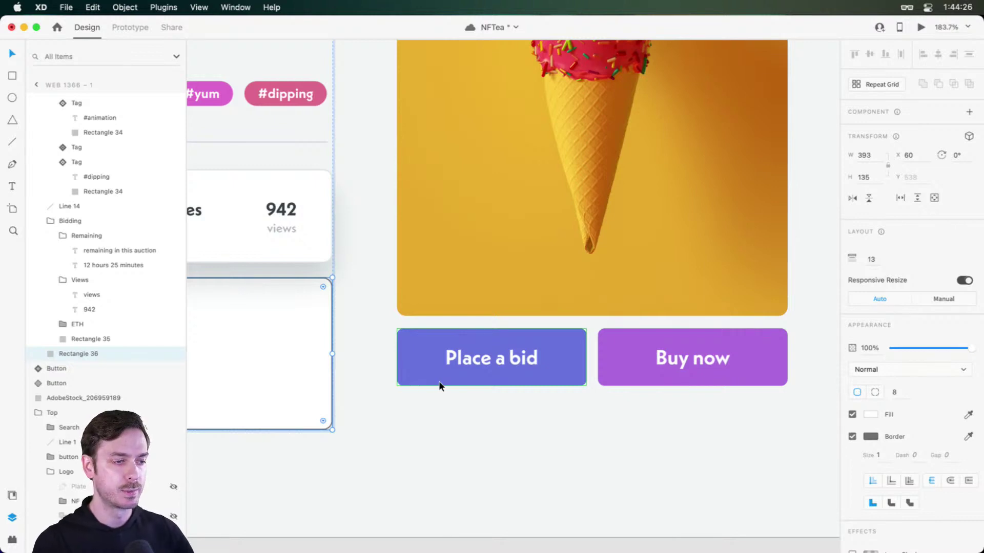
{"action": "left_click", "coordinate": [527, 242]}
{"action": "scroll", "coordinate": [409, 305], "scroll_direction": "left", "scroll_amount": 8}
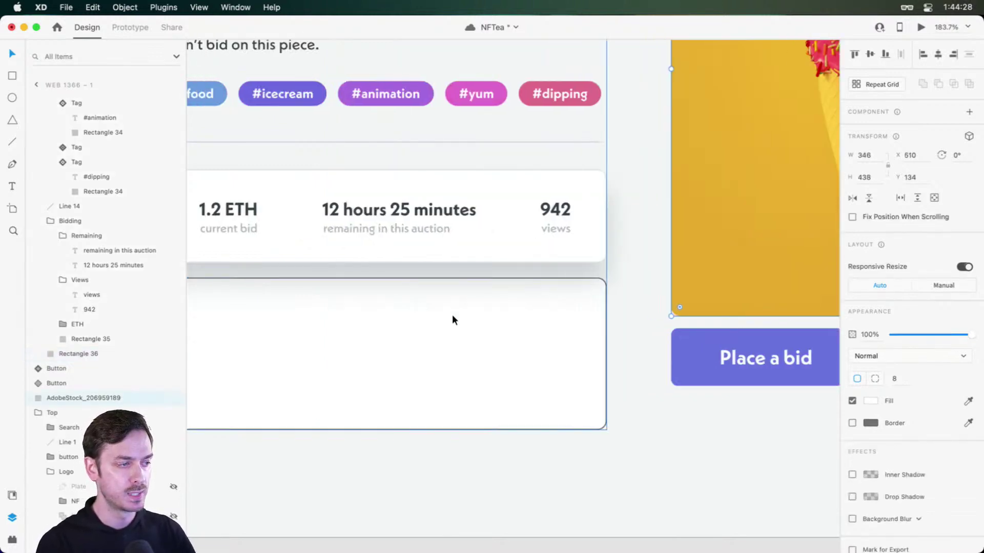
{"action": "left_click", "coordinate": [542, 336]}
{"action": "double_click", "coordinate": [524, 332]}
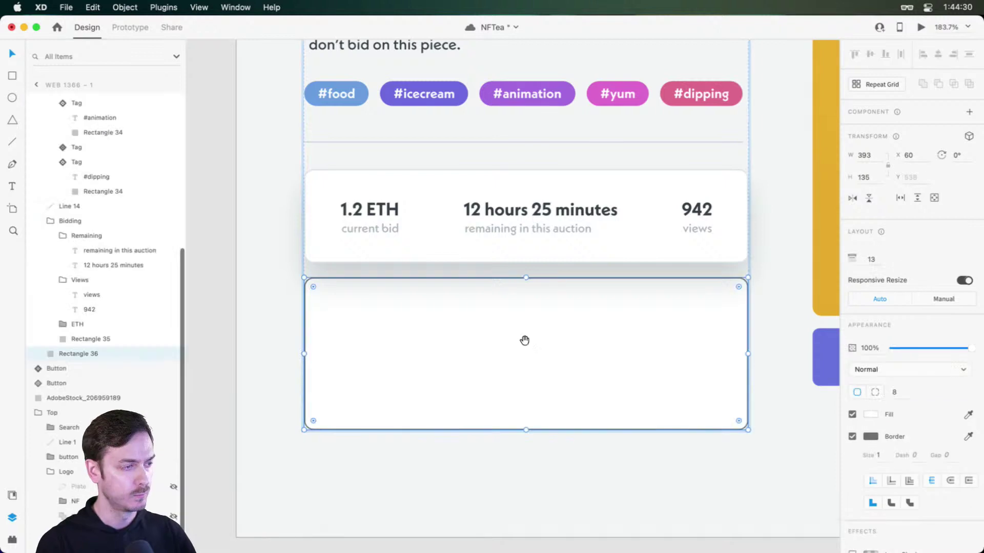
- Copy the appearance of the bidding card's background, including its border and drop shadow, onto the new panel rectangle
{"action": "scroll", "coordinate": [522, 338], "scroll_direction": "down", "scroll_amount": 2}
{"action": "double_click", "coordinate": [459, 116]}
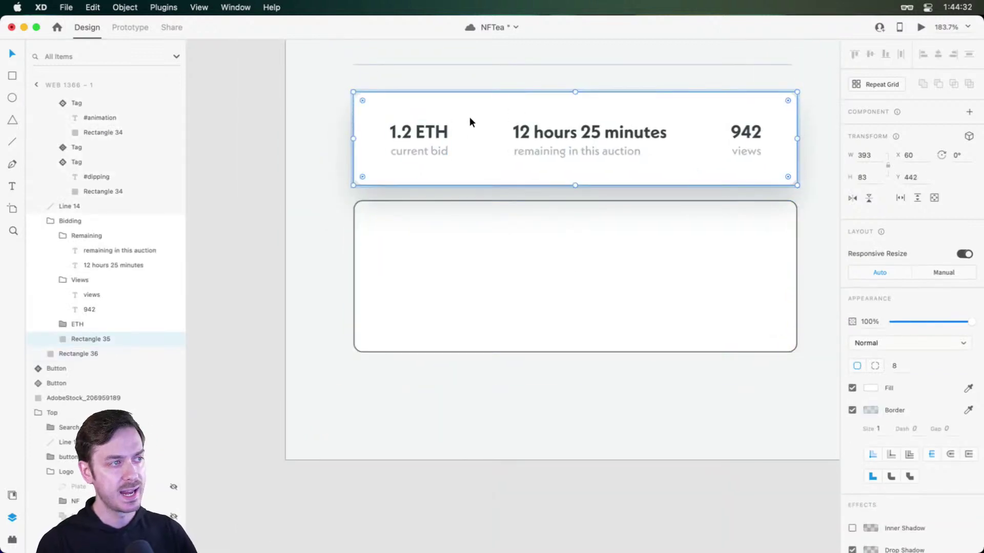
{"action": "scroll", "coordinate": [470, 117], "scroll_direction": "up", "scroll_amount": 3}
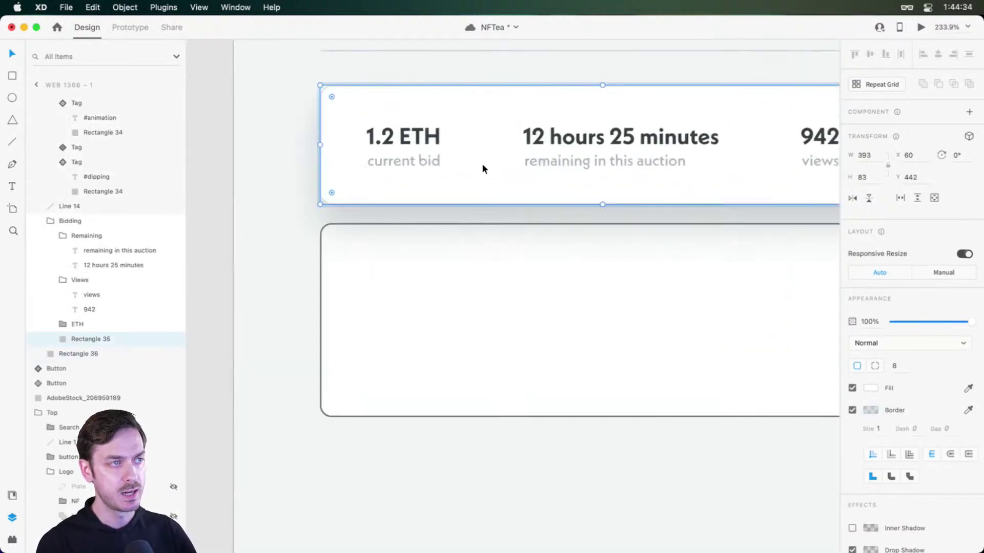
{"action": "left_click", "coordinate": [497, 333]}
{"action": "right_click", "coordinate": [500, 286]}
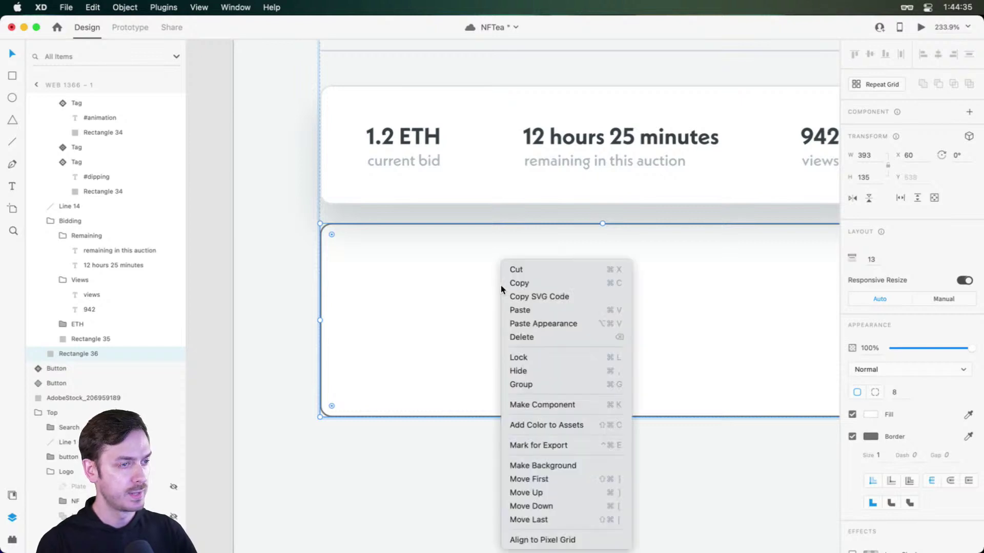
{"action": "left_click", "coordinate": [556, 325]}
{"action": "left_click_drag", "start_coordinate": [531, 369], "coordinate": [492, 333]}
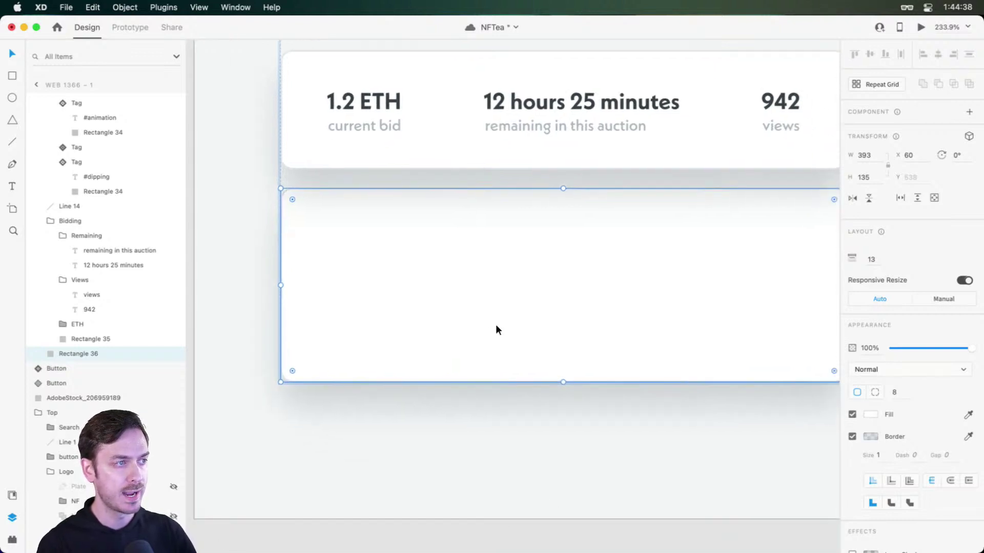
{"action": "key", "text": "super+Return"}
{"action": "key", "text": "super+w"}
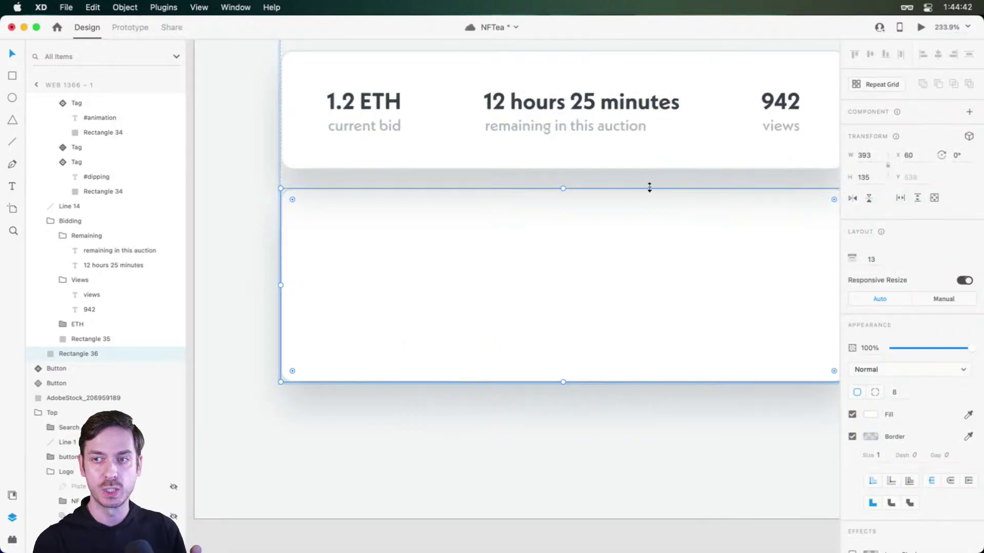
- Lower the opacity of the new panel's drop shadow colour slightly
{"action": "scroll", "coordinate": [873, 430], "scroll_direction": "down", "scroll_amount": 4}
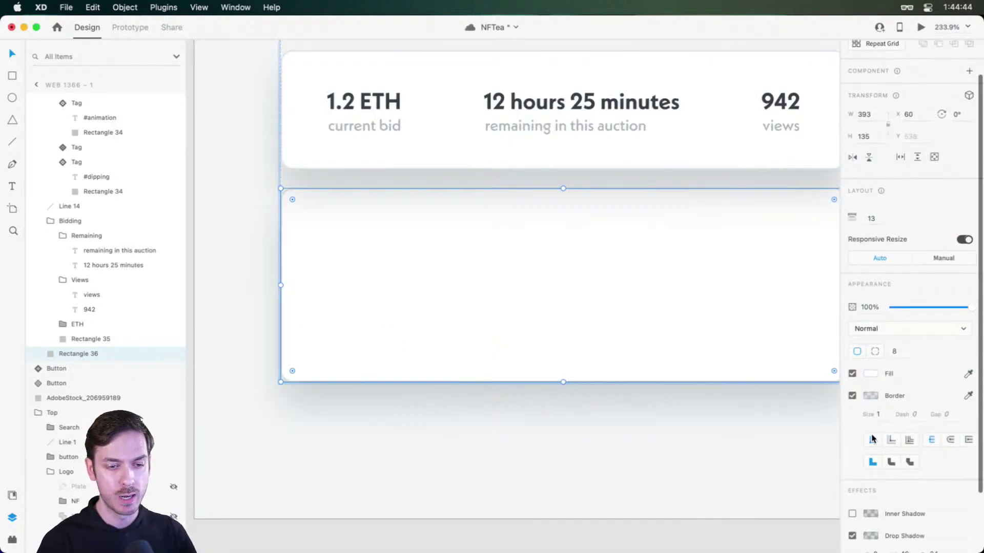
{"action": "left_click", "coordinate": [870, 483]}
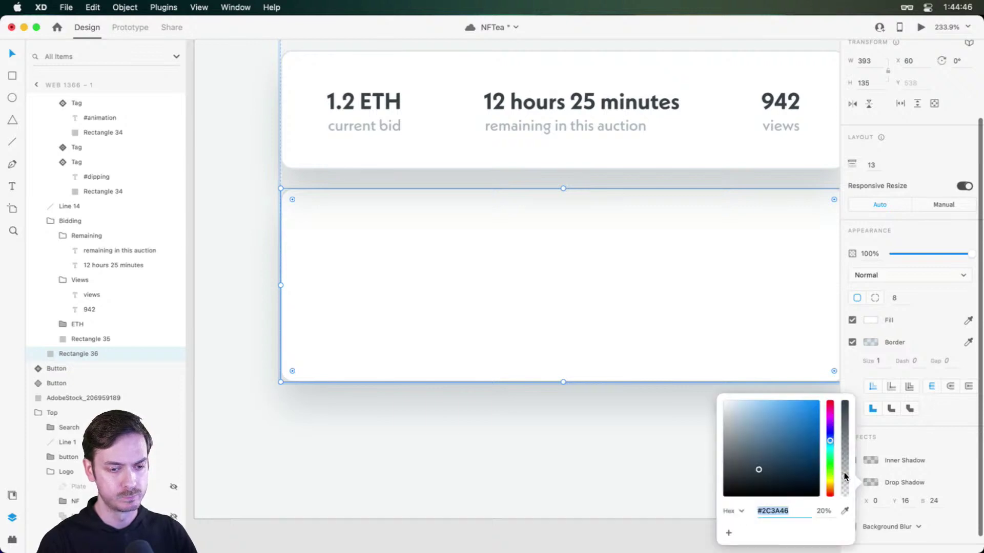
{"action": "left_click_drag", "start_coordinate": [845, 477], "coordinate": [846, 485]}
{"action": "left_click", "coordinate": [573, 322]}
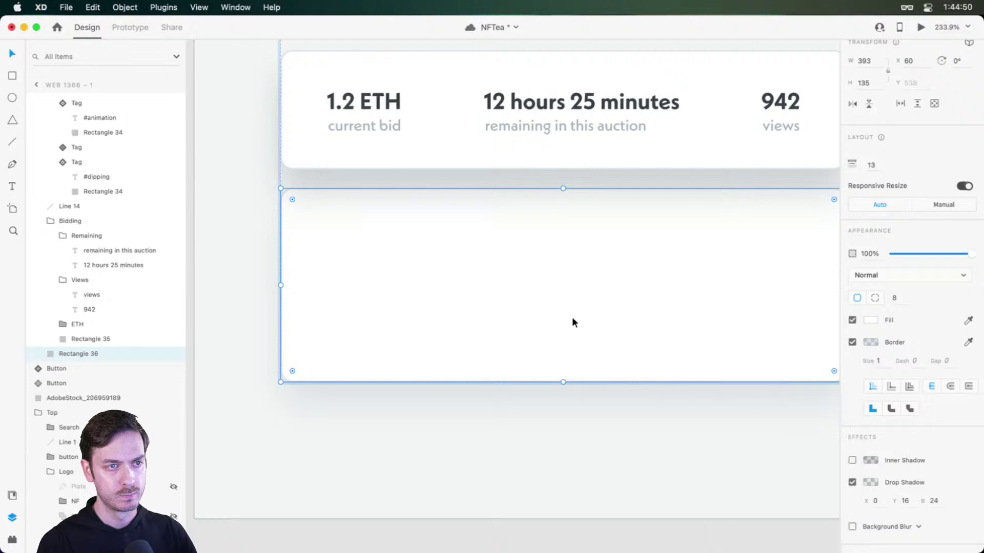
- Widen the vertical gap between the bidding card and the new panel to 24 px
{"action": "left_click_drag", "start_coordinate": [503, 177], "coordinate": [504, 195]}
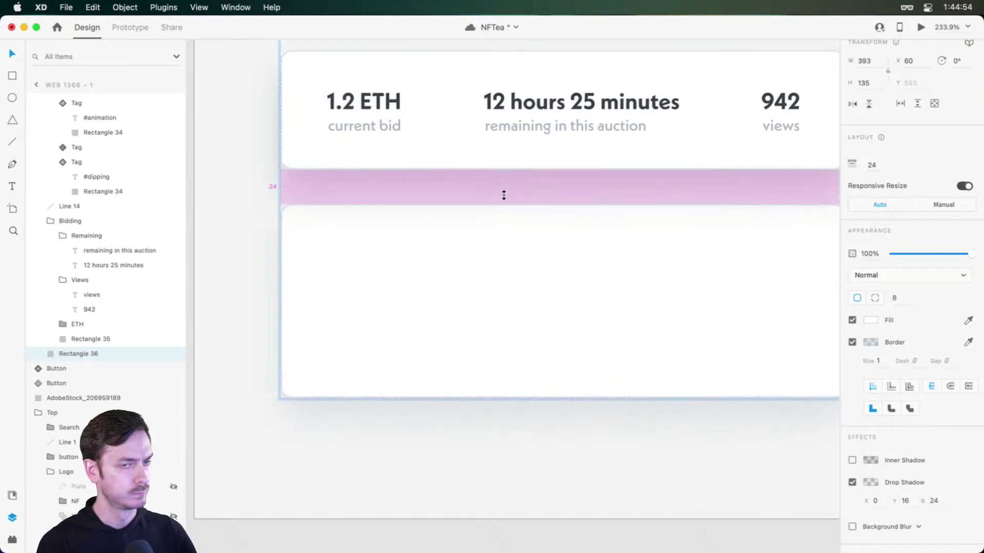
{"action": "scroll", "coordinate": [493, 278], "scroll_direction": "down", "scroll_amount": 3}
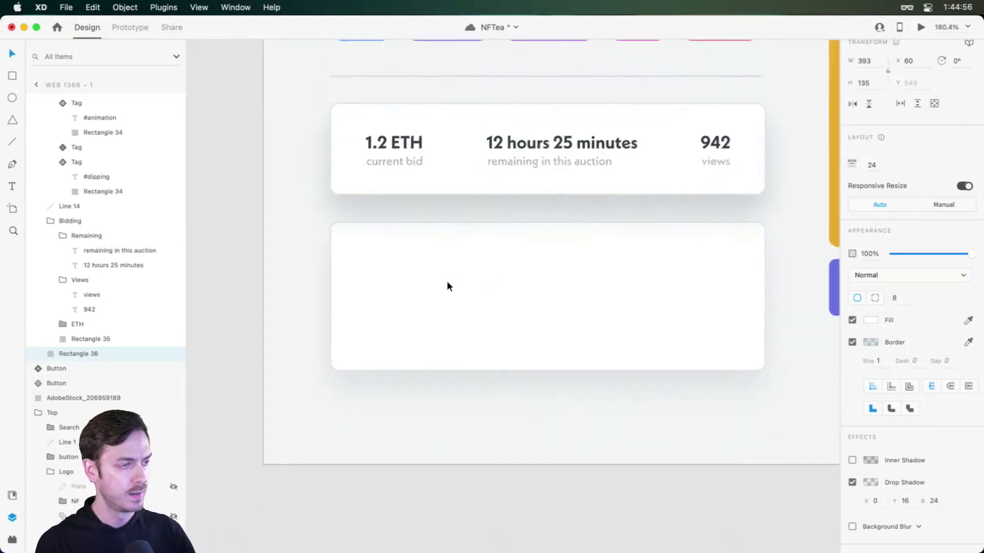
{"action": "scroll", "coordinate": [447, 280], "scroll_direction": "up", "scroll_amount": 5}
{"action": "scroll", "coordinate": [445, 421], "scroll_direction": "down", "scroll_amount": 5}
{"action": "scroll", "coordinate": [487, 306], "scroll_direction": "up", "scroll_amount": 5}
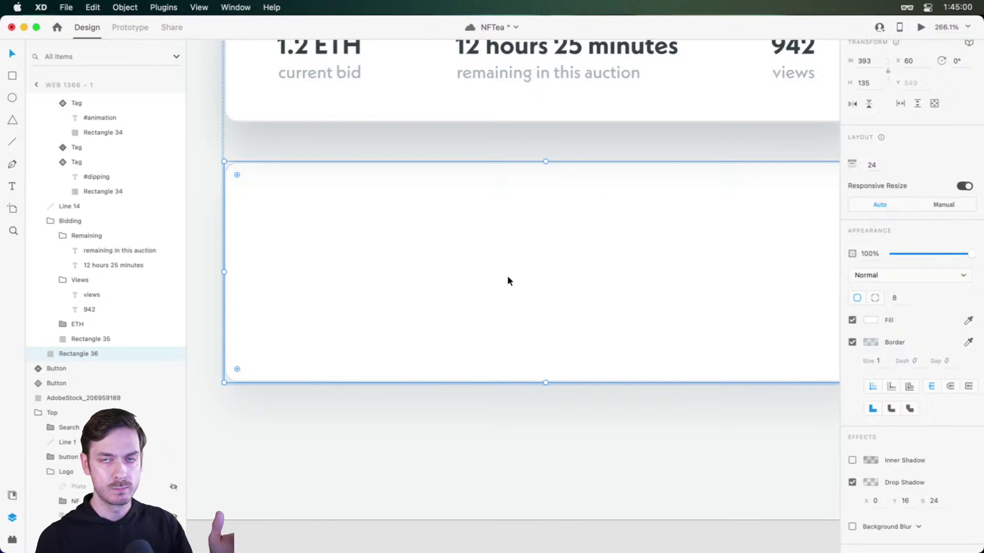
{"action": "scroll", "coordinate": [505, 271], "scroll_direction": "up", "scroll_amount": 3}
{"action": "scroll", "coordinate": [526, 222], "scroll_direction": "down", "scroll_amount": 4}
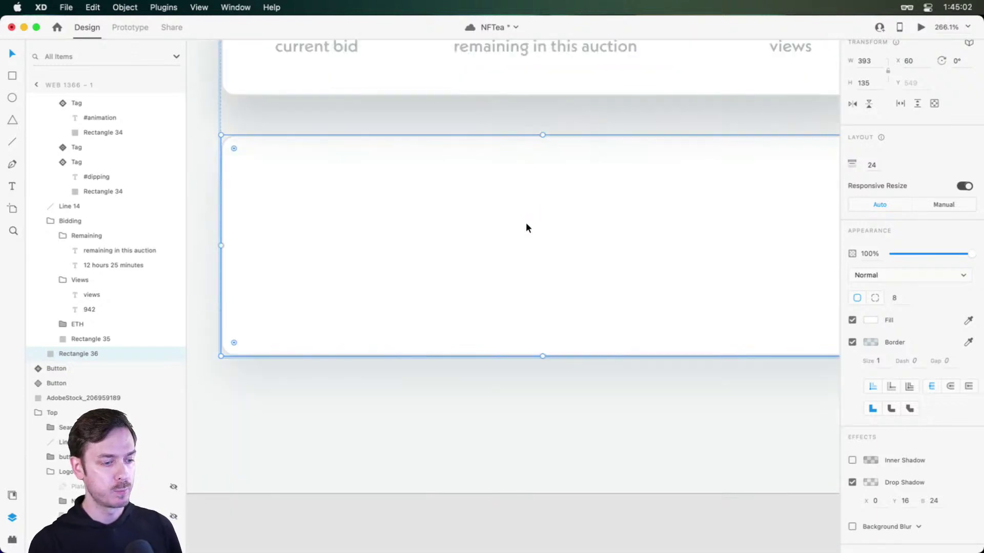
- Group the new panel rectangle and name the group "Artist Info"
{"action": "key", "text": "super+g"}
{"action": "double_click", "coordinate": [81, 354]}
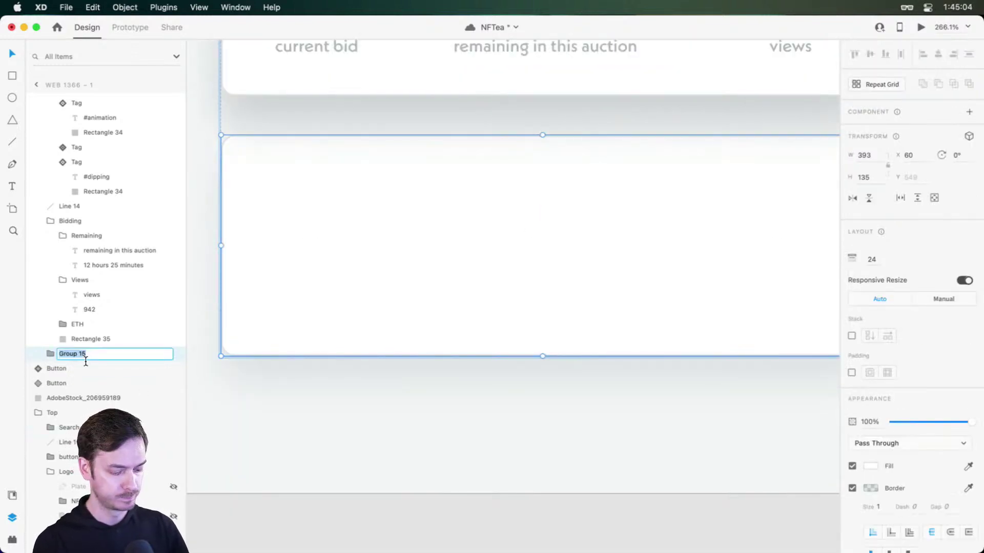
{"action": "type", "text": "Artist Info"}
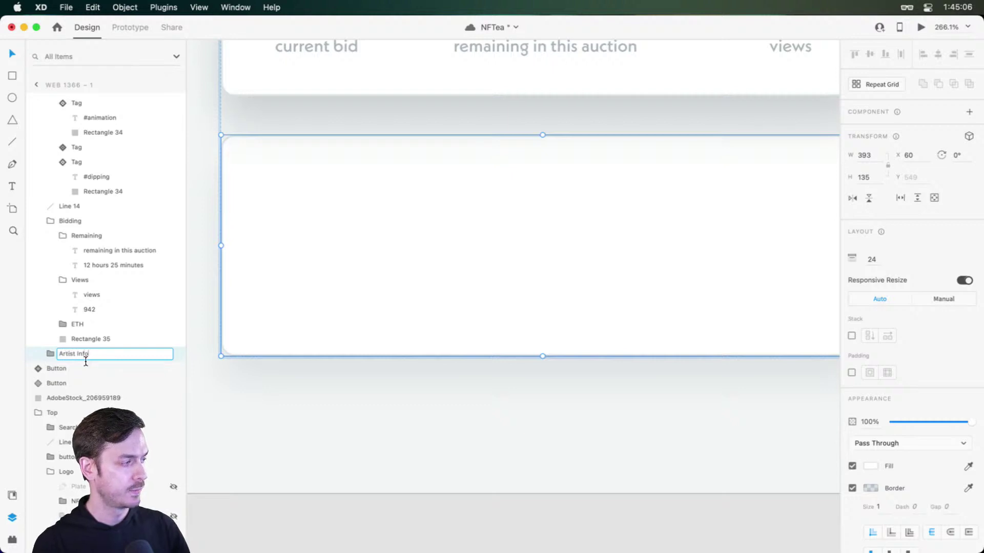
{"action": "key", "text": "Return"}
{"action": "scroll", "coordinate": [354, 256], "scroll_direction": "down", "scroll_amount": 1}
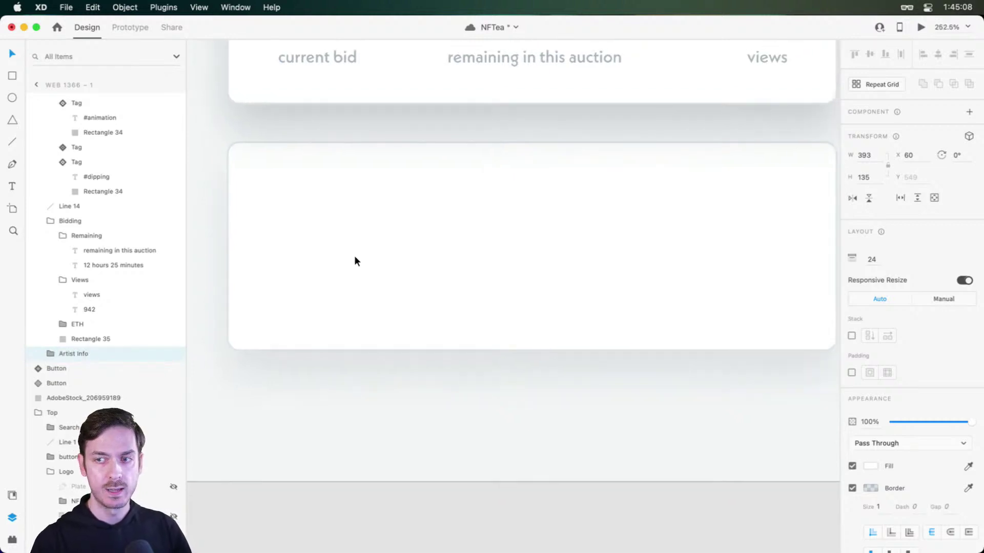
- Draw a 44 by 44 avatar circle inside the Artist Info group at X 82, Y 569
{"action": "double_click", "coordinate": [279, 170]}
{"action": "key", "text": "e"}
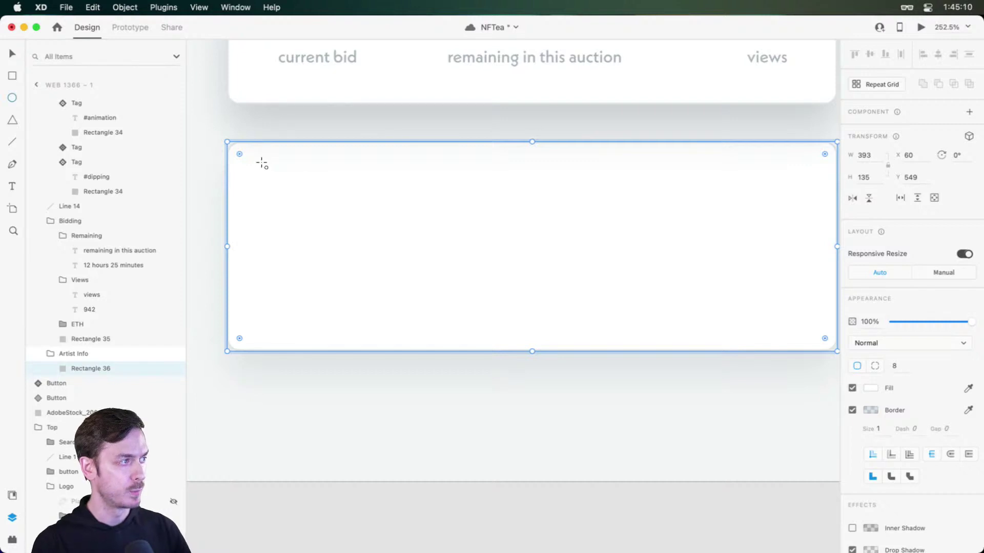
{"action": "left_click_drag", "start_coordinate": [265, 173], "coordinate": [339, 243]}
{"action": "key", "text": "v"}
{"action": "left_click_drag", "start_coordinate": [294, 201], "coordinate": [289, 201]}
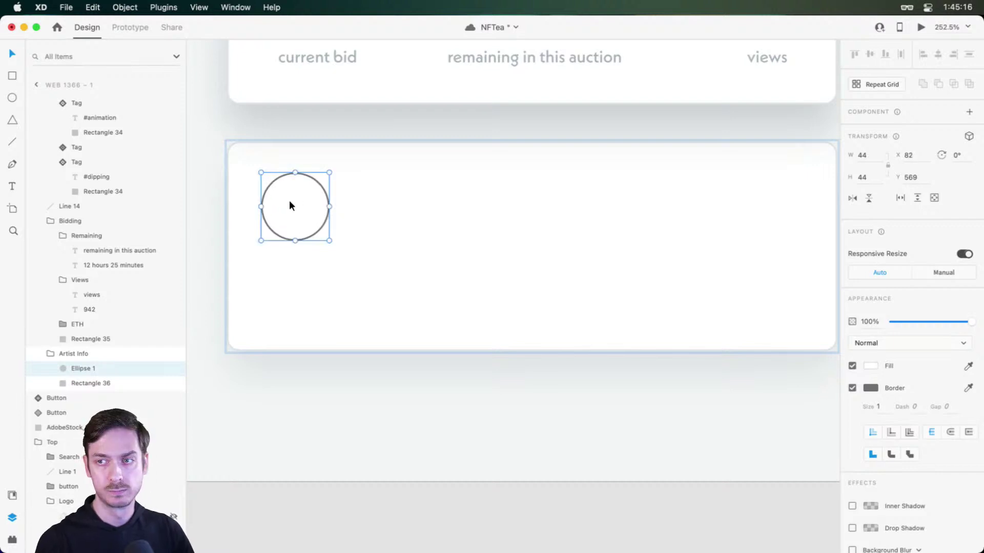
- Add a text line beside the avatar circle reading "Crafted by" followed by the artist's @ handle
{"action": "scroll", "coordinate": [339, 201], "scroll_direction": "up", "scroll_amount": 2}
{"action": "key", "text": "t"}
{"action": "left_click", "coordinate": [366, 211]}
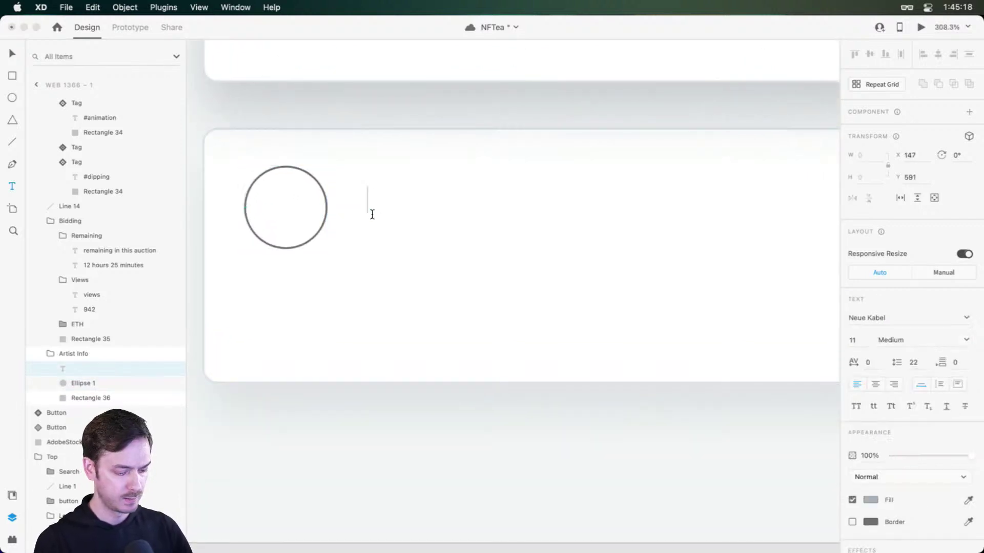
{"action": "type", "text": "Crafted by @Com"}
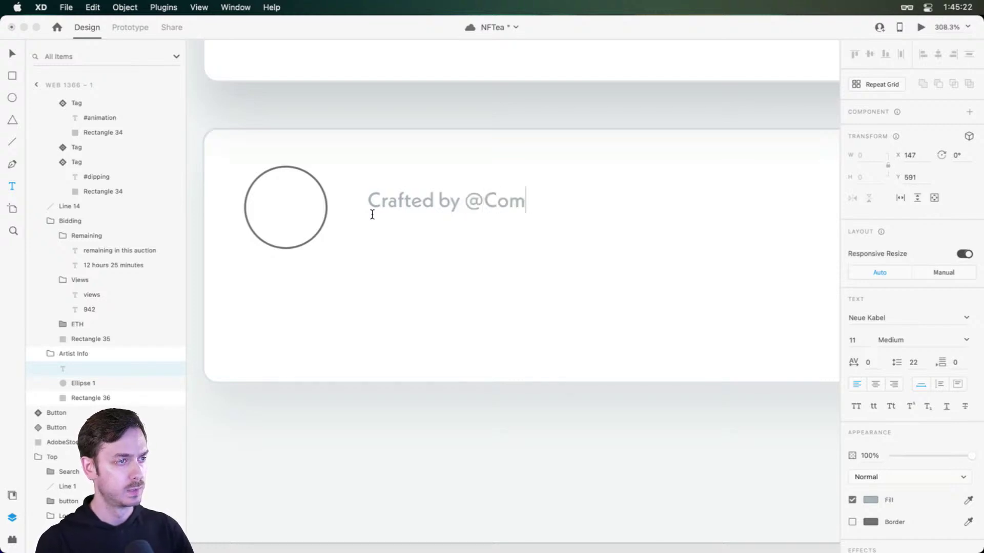
{"action": "key", "text": "BackSpace"}
{"action": "key", "text": "BackSpace"}
{"action": "key", "text": "BackSpace"}
{"action": "type", "text": "comid"}
{"action": "key", "text": "BackSpace"}
{"action": "type", "text": "cSanders"}
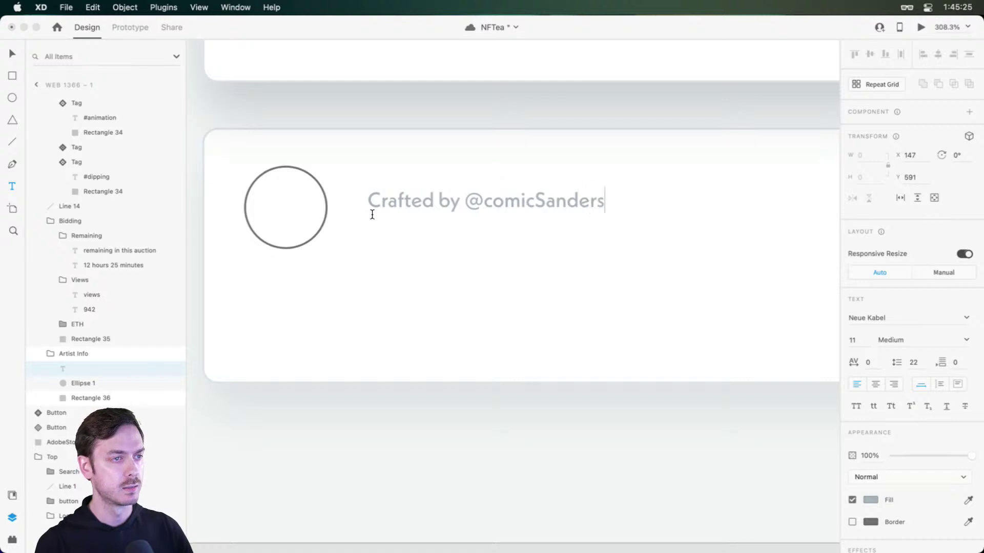
{"action": "key", "text": "Escape"}
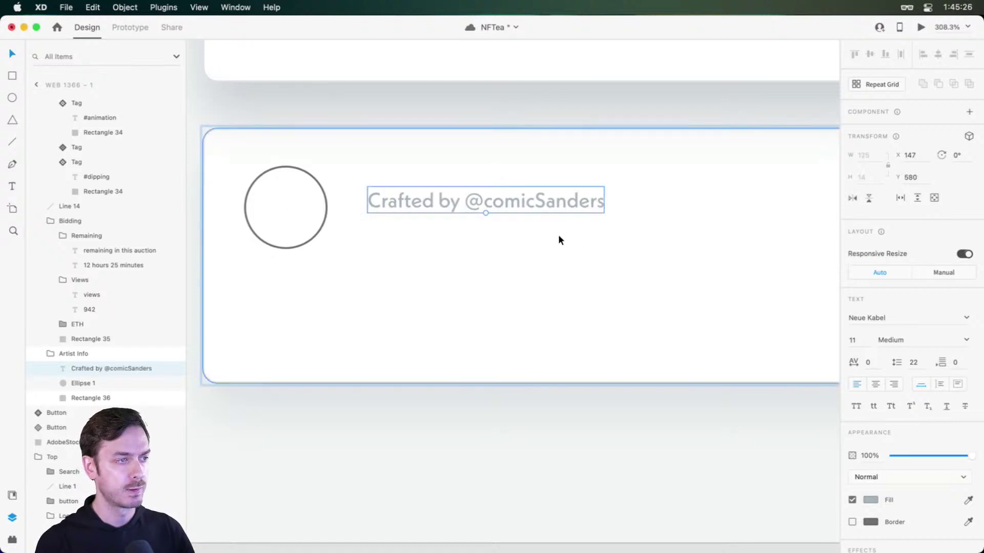
- Style the "Crafted by" line in #383F45 at size 14 and place it beside the avatar circle at X 138, Y 581
{"action": "key", "text": "super+shift+y"}
{"action": "left_click", "coordinate": [113, 255]}
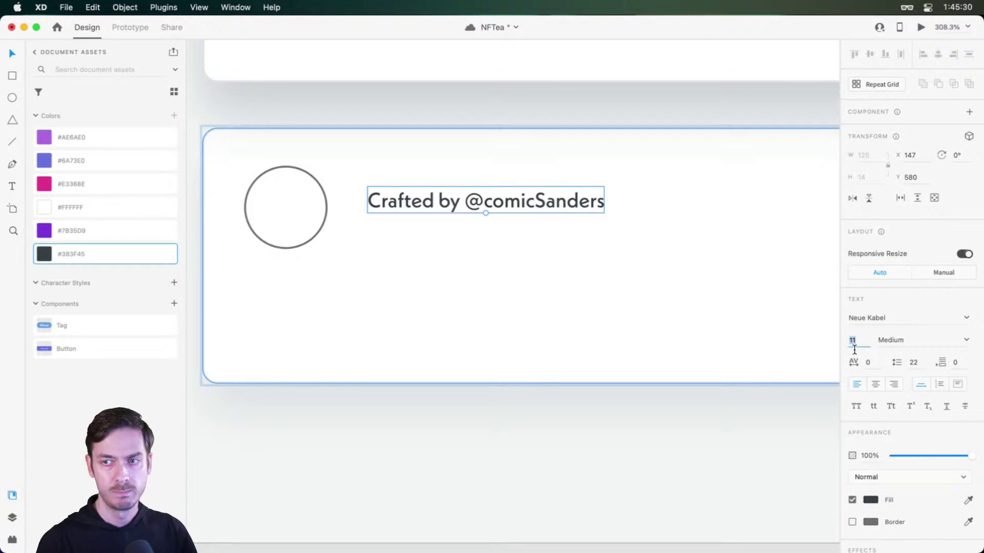
{"action": "type", "text": "12"}
{"action": "key", "text": "Return"}
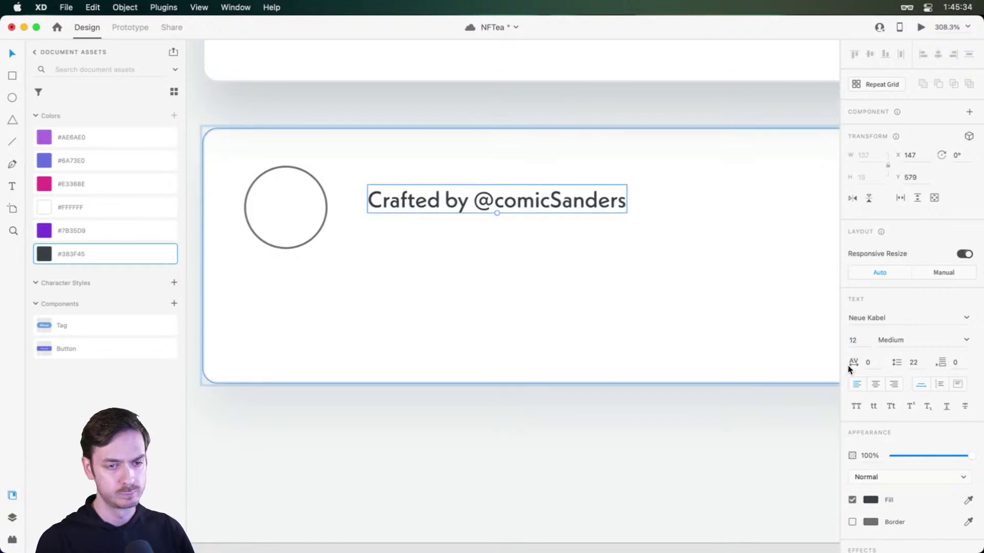
{"action": "type", "text": "14"}
{"action": "key", "text": "Return"}
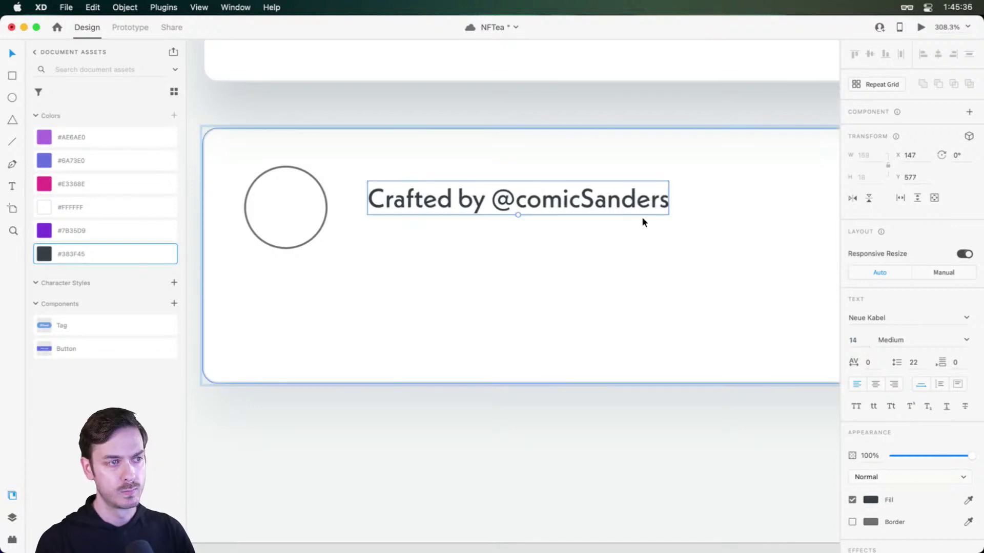
{"action": "left_click_drag", "start_coordinate": [486, 202], "coordinate": [464, 210]}
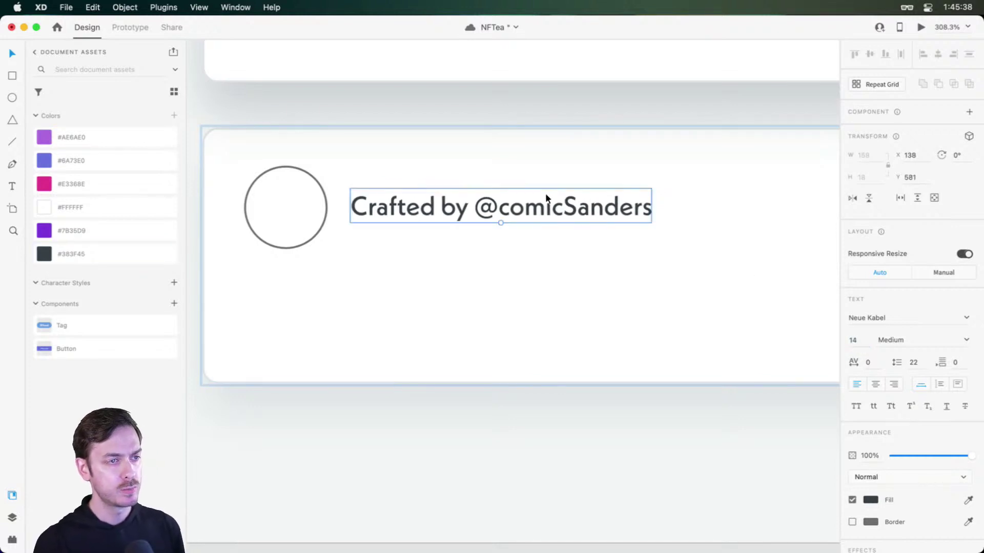
- Recolor only the artist's @ handle in the "Crafted by" line to blue
{"action": "double_click", "coordinate": [468, 211]}
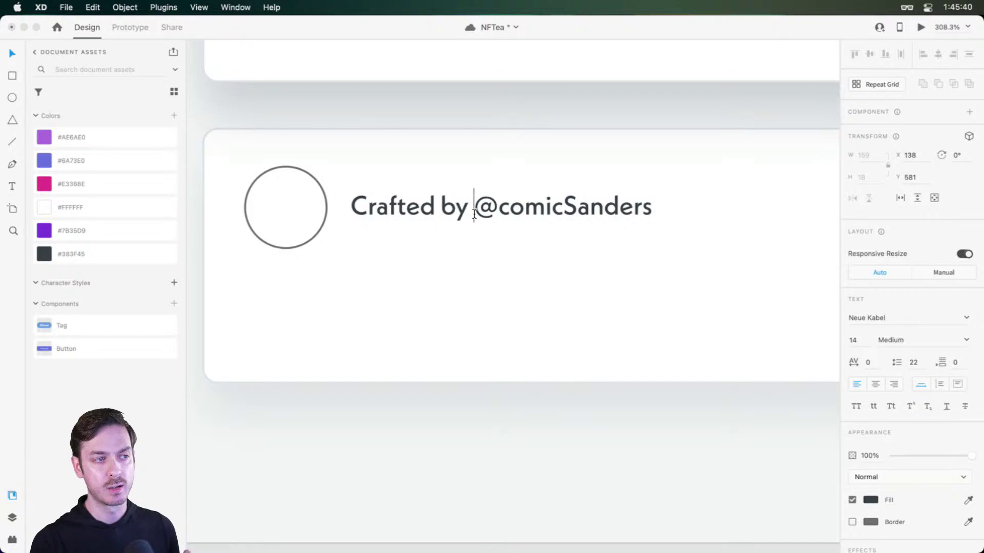
{"action": "left_click_drag", "start_coordinate": [474, 214], "coordinate": [665, 212]}
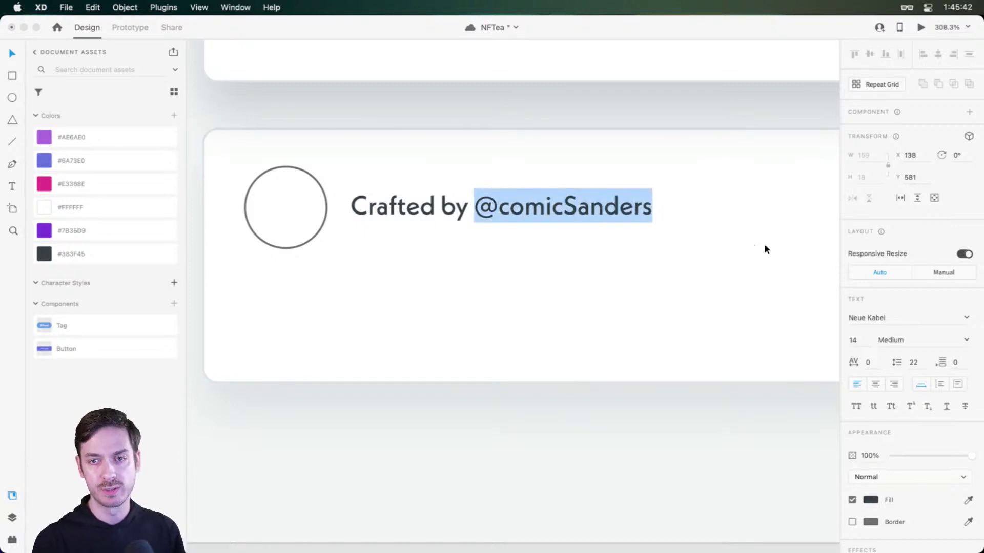
{"action": "left_click", "coordinate": [871, 500]}
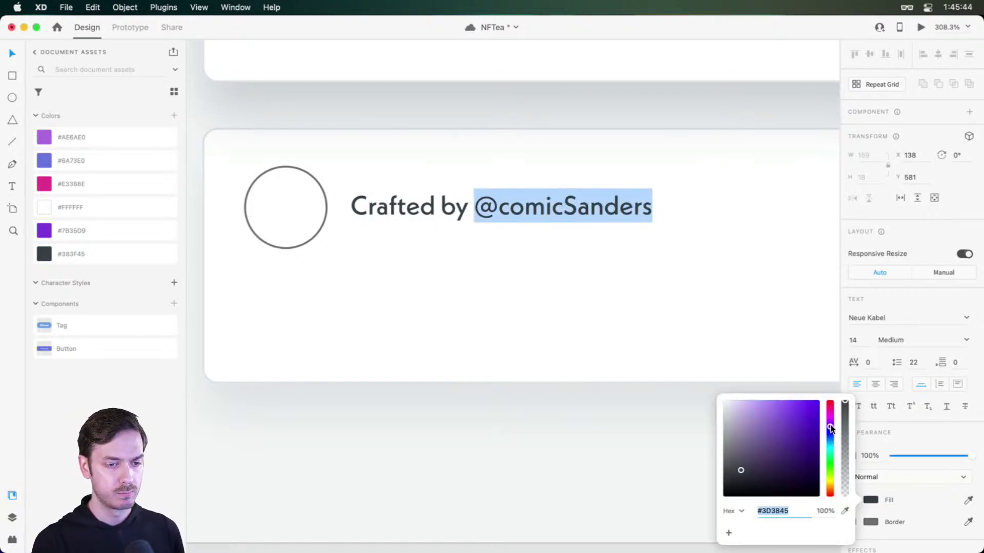
{"action": "left_click", "coordinate": [788, 419]}
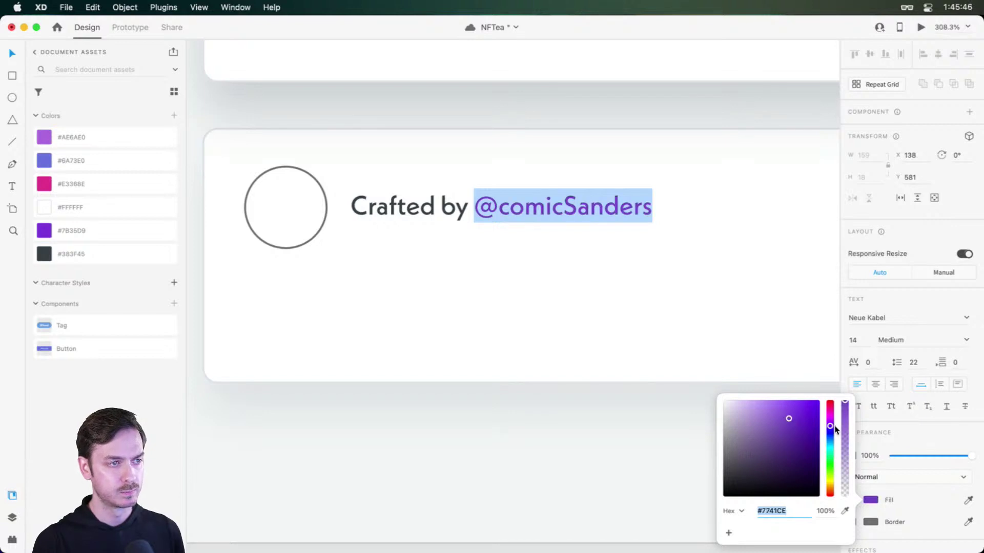
{"action": "left_click_drag", "start_coordinate": [830, 436], "coordinate": [830, 439]}
{"action": "key", "text": "Escape"}
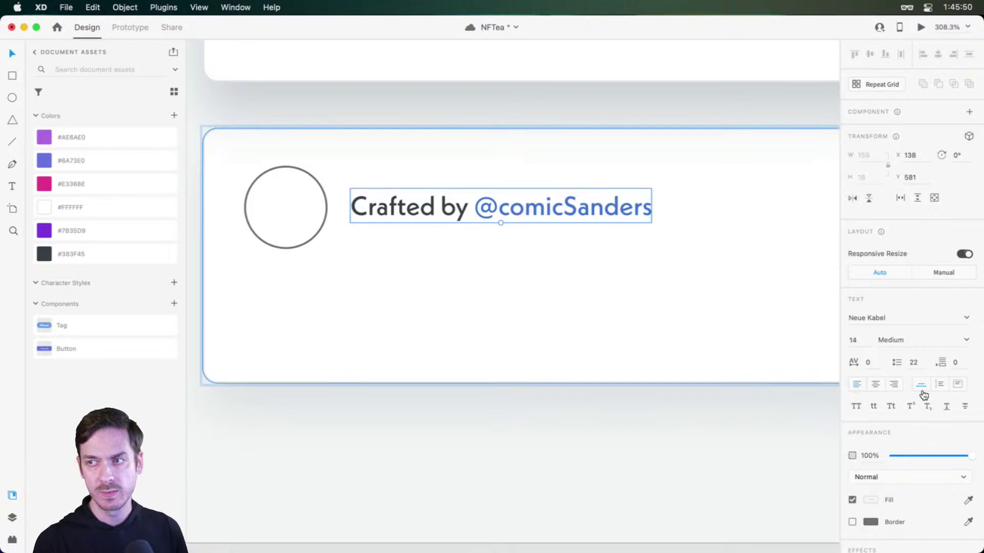
- Set the "Crafted by" line to Bold and move it to X 136, Y 573
{"action": "left_click", "coordinate": [967, 340]}
{"action": "left_click", "coordinate": [893, 453]}
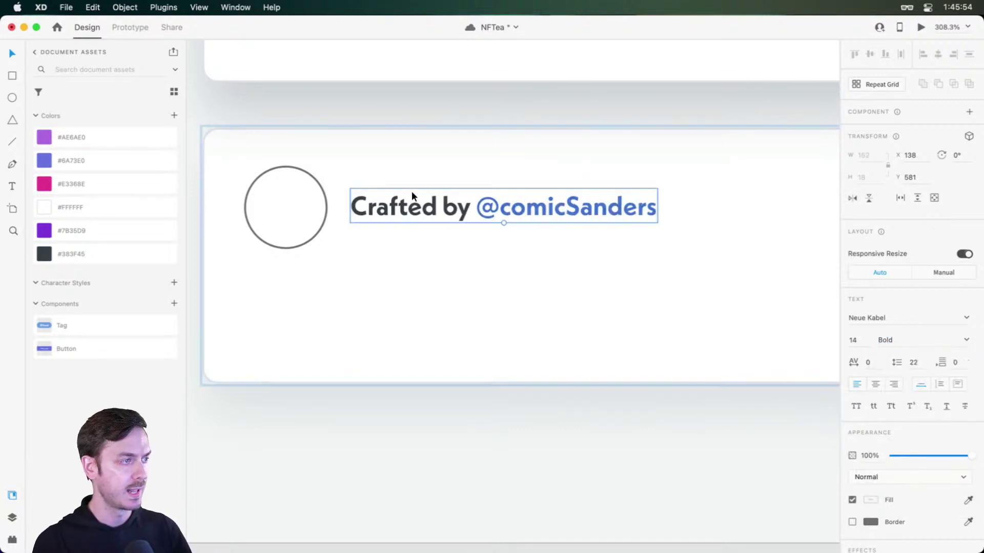
{"action": "left_click_drag", "start_coordinate": [410, 192], "coordinate": [408, 178]}
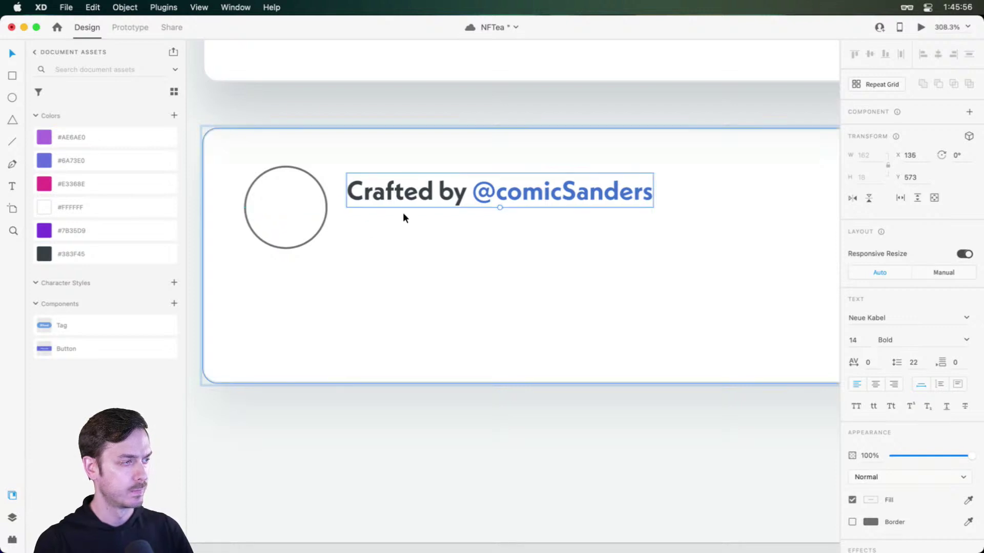
- Duplicate the credit line below itself at Y 593 and replace the copy's text with the artist's copied wallet address
{"action": "key", "text": "super+Tab"}
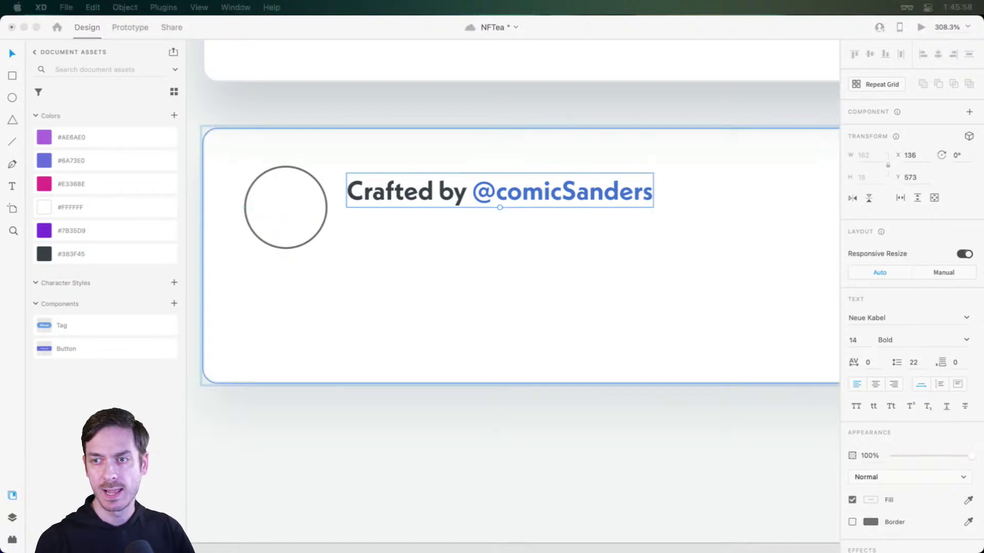
{"action": "key", "text": "super+Tab"}
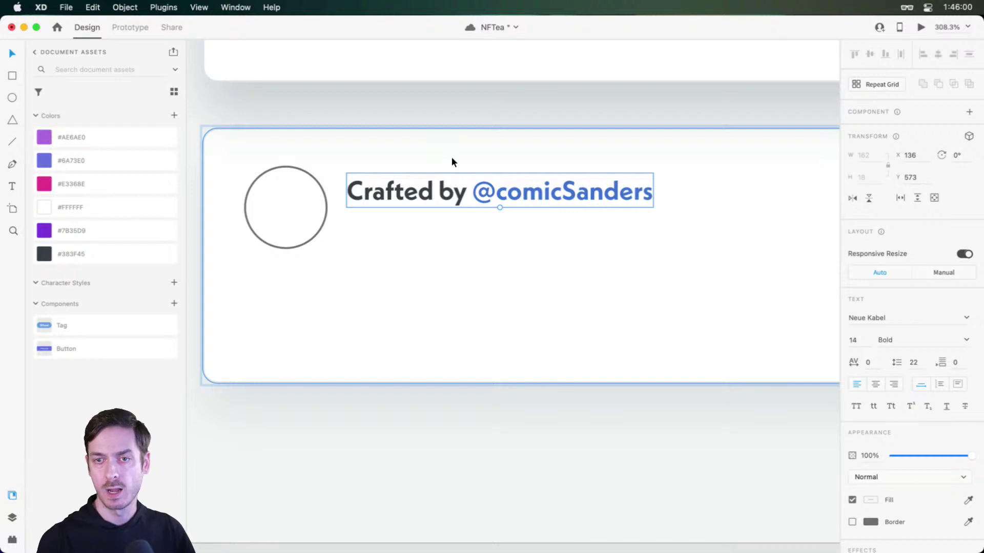
{"action": "left_click_drag", "start_coordinate": [418, 201], "coordinate": [414, 235]}
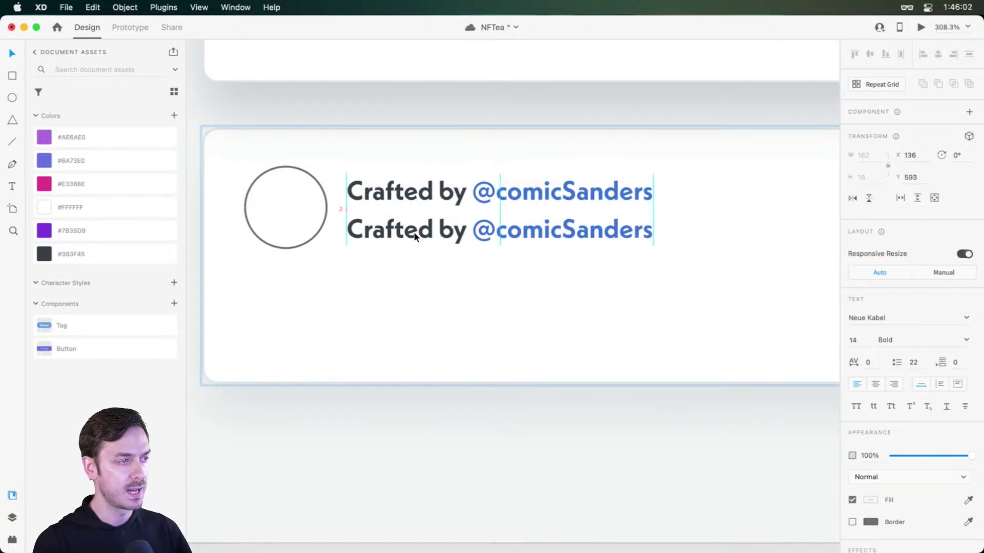
{"action": "double_click", "coordinate": [414, 235]}
{"action": "key", "text": "super+a"}
{"action": "key", "text": "super+v"}
{"action": "key", "text": "Escape"}
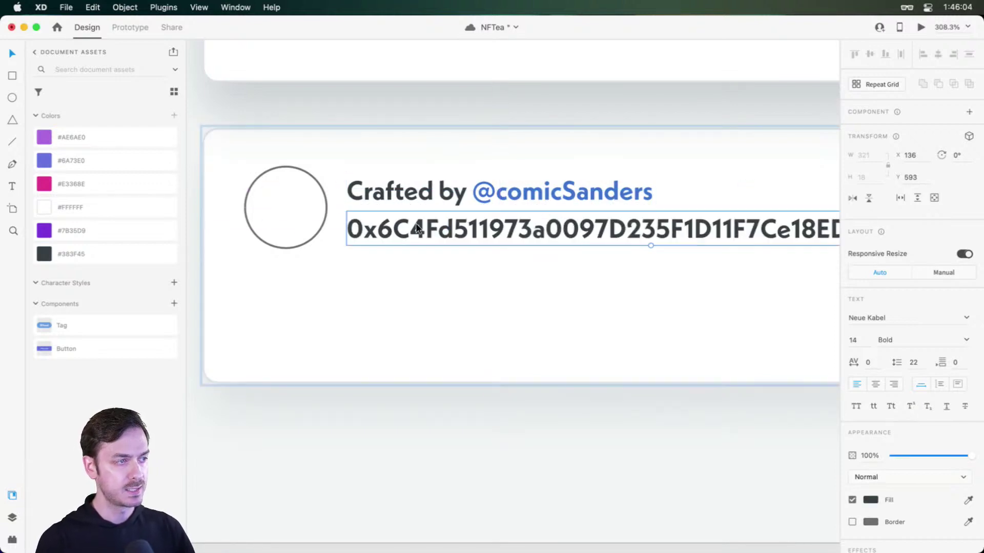
- Style the wallet address line at size 10 in Medium weight
{"action": "scroll", "coordinate": [416, 232], "scroll_direction": "down", "scroll_amount": 3}
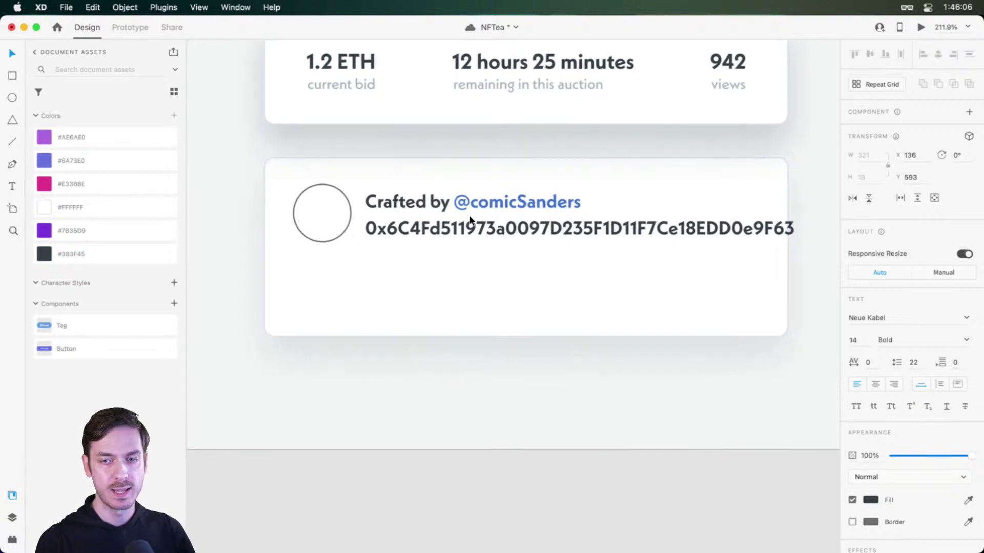
{"action": "scroll", "coordinate": [468, 222], "scroll_direction": "up", "scroll_amount": 2}
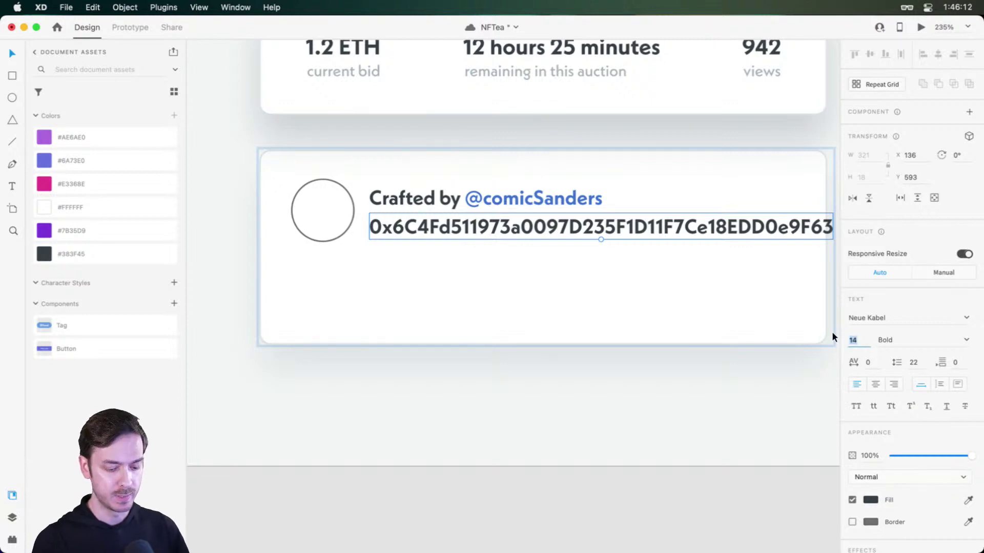
{"action": "type", "text": "10"}
{"action": "key", "text": "Return"}
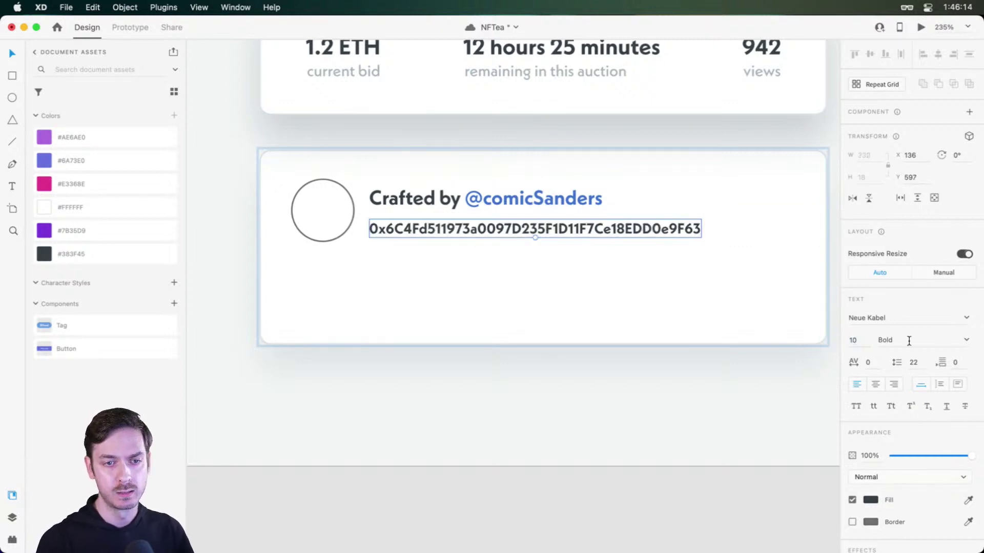
{"action": "left_click", "coordinate": [967, 340]}
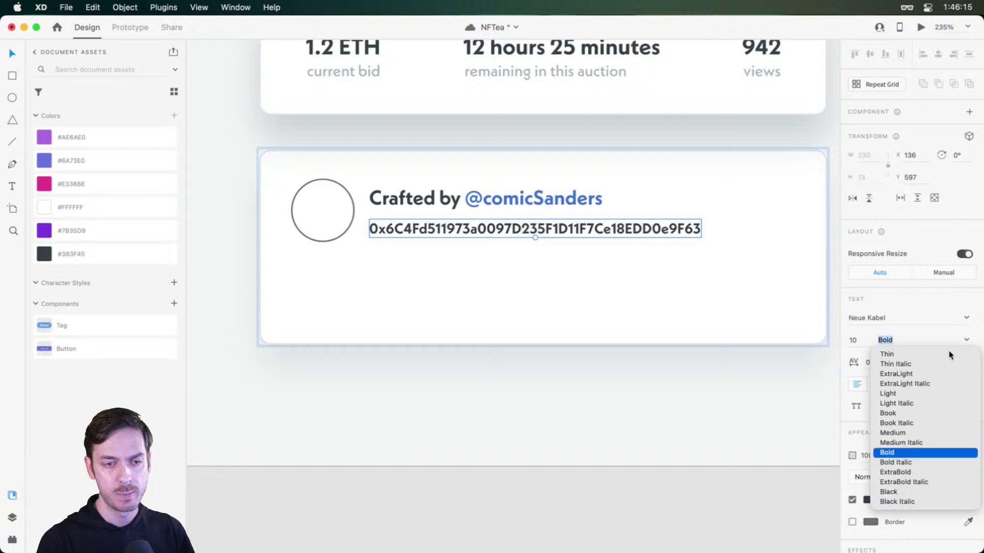
{"action": "left_click", "coordinate": [896, 433]}
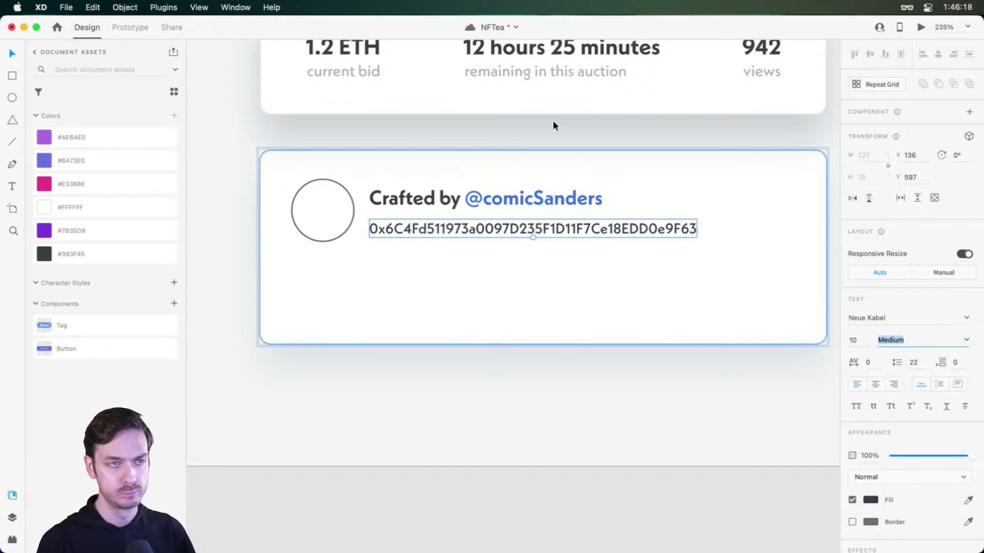
- Save the "current bid" label's gray #AAB3BA as a document color and apply it to the wallet address line
{"action": "scroll", "coordinate": [546, 68], "scroll_direction": "up", "scroll_amount": 1}
{"action": "scroll", "coordinate": [305, 72], "scroll_direction": "up", "scroll_amount": 5}
{"action": "left_click", "coordinate": [334, 88]}
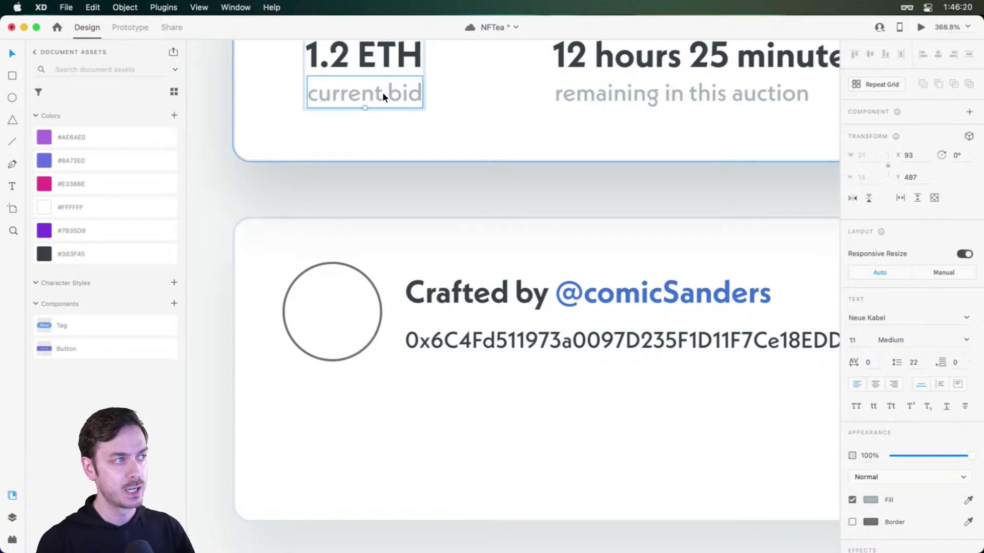
{"action": "left_click", "coordinate": [174, 115]}
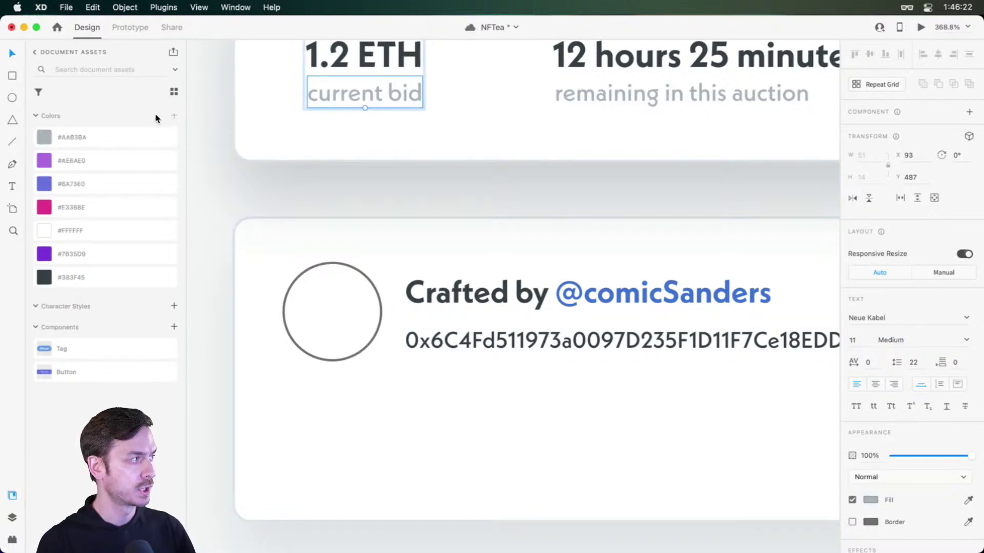
{"action": "left_click", "coordinate": [472, 332]}
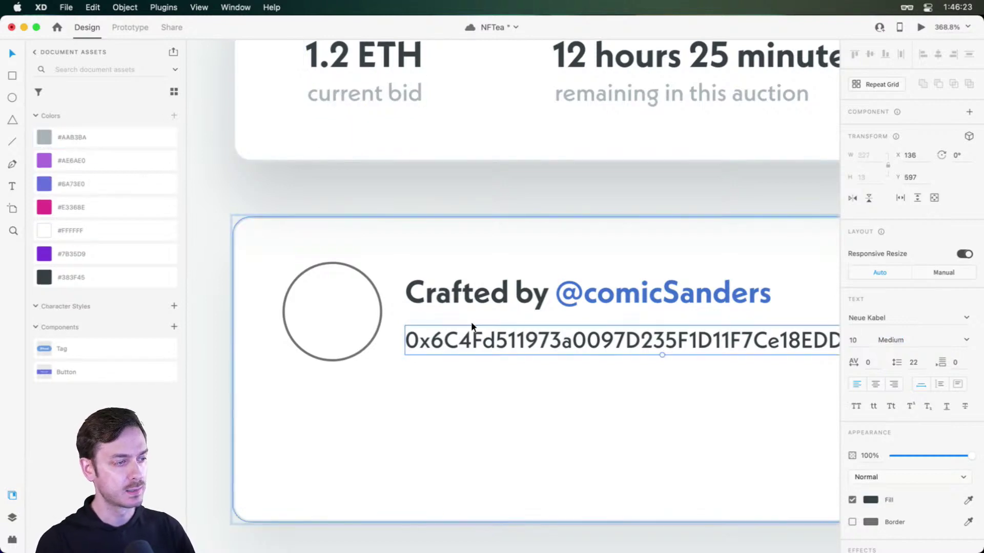
{"action": "left_click", "coordinate": [112, 131]}
- Move the wallet address closer beneath the credit line and shift both lines down so the pair starts at Y 575
{"action": "scroll", "coordinate": [548, 336], "scroll_direction": "down", "scroll_amount": 3}
{"action": "scroll", "coordinate": [548, 336], "scroll_direction": "right", "scroll_amount": 3}
{"action": "left_click_drag", "start_coordinate": [399, 257], "coordinate": [398, 249]}
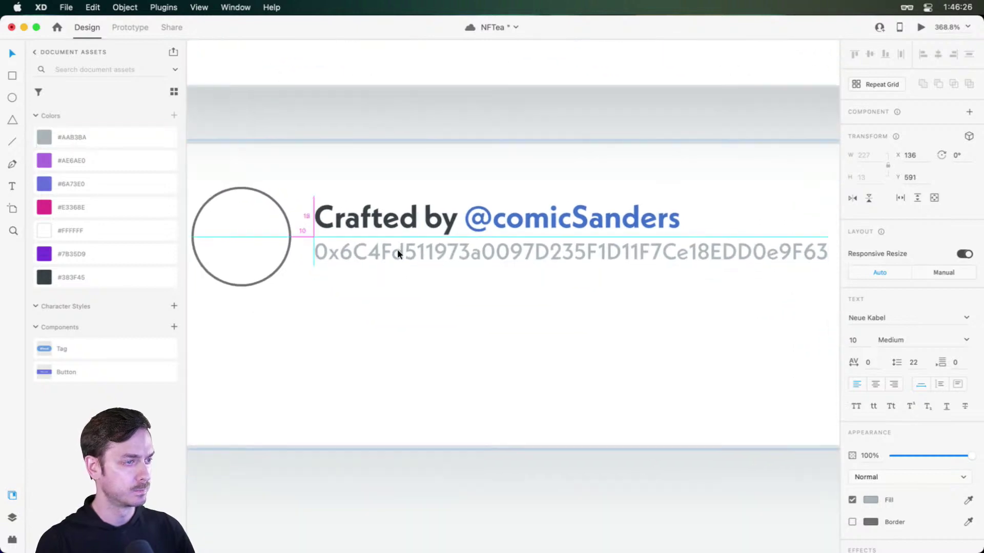
{"action": "key", "text": "Down"}
{"action": "key", "text": "Down"}
{"action": "left_click", "coordinate": [396, 227], "text": "shift"}
{"action": "key", "text": "Down"}
{"action": "key", "text": "Down"}
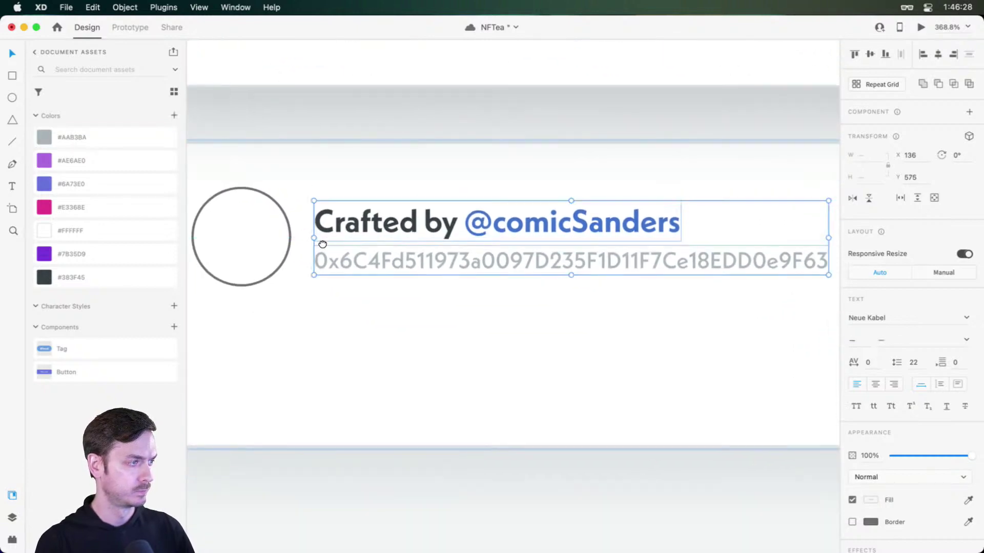
- Fill the avatar circle with the bronze figure on a brown background from the Toy Faces library and remove the circle's border
{"action": "left_click_drag", "start_coordinate": [322, 244], "coordinate": [492, 246]}
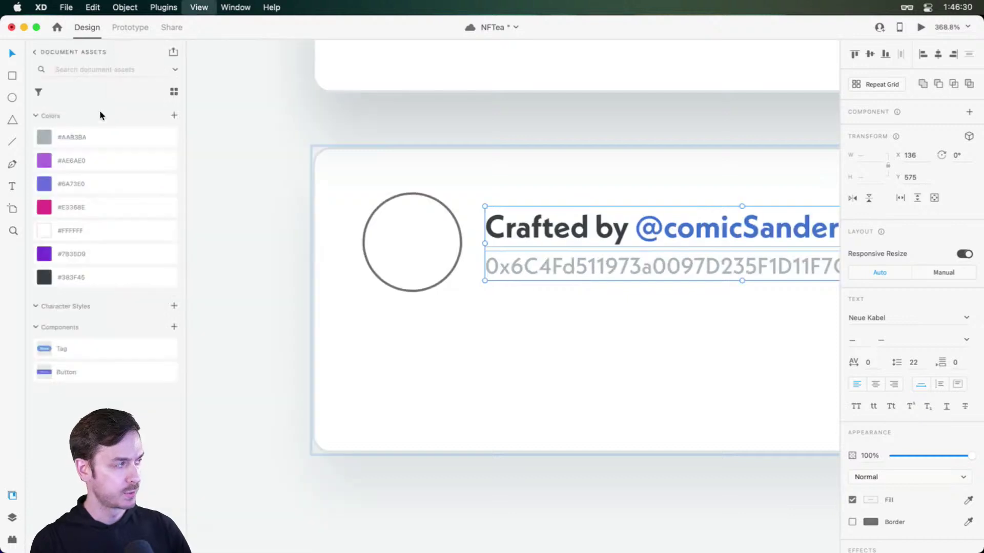
{"action": "left_click", "coordinate": [35, 52]}
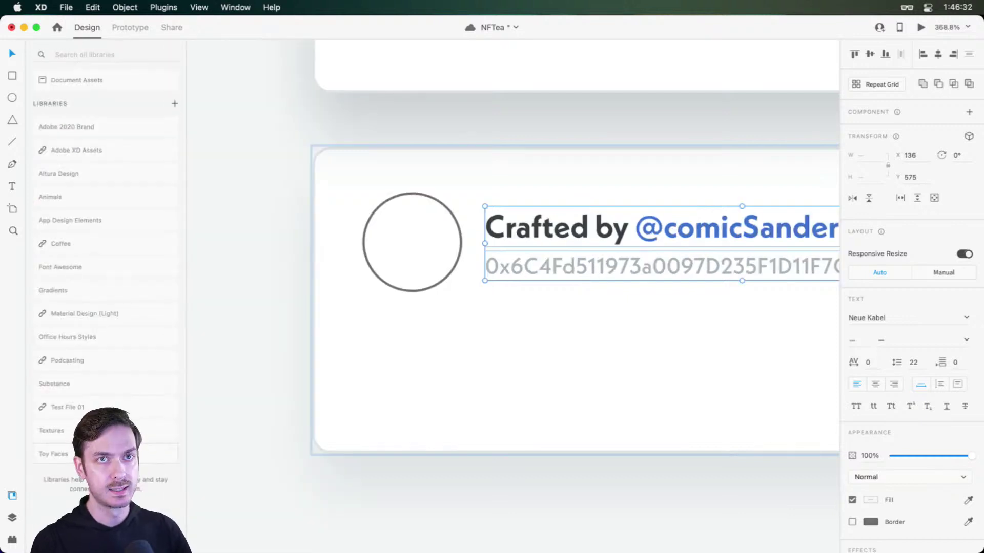
{"action": "left_click", "coordinate": [54, 454]}
{"action": "left_click", "coordinate": [61, 116]}
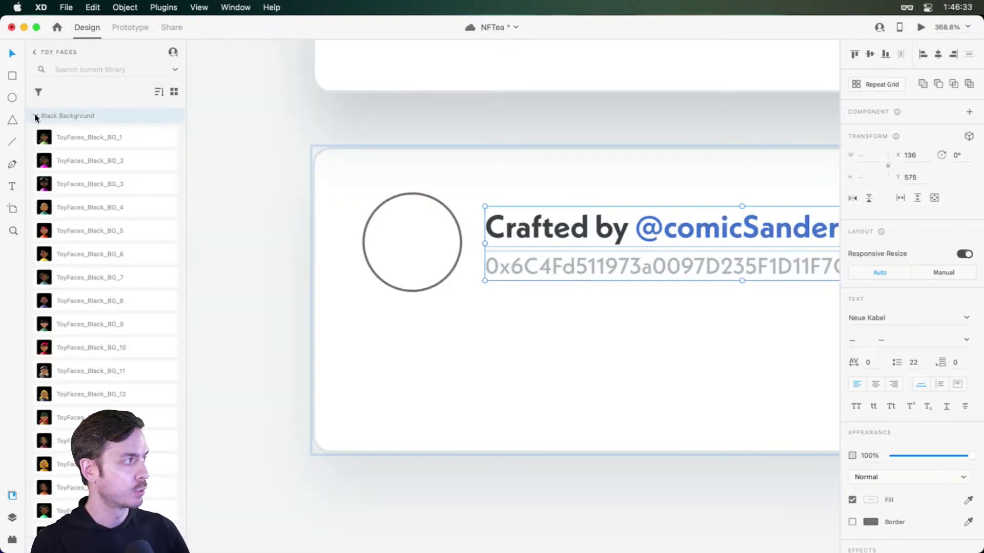
{"action": "left_click", "coordinate": [173, 92]}
{"action": "left_click", "coordinate": [103, 125]}
{"action": "scroll", "coordinate": [135, 359], "scroll_direction": "down", "scroll_amount": 5}
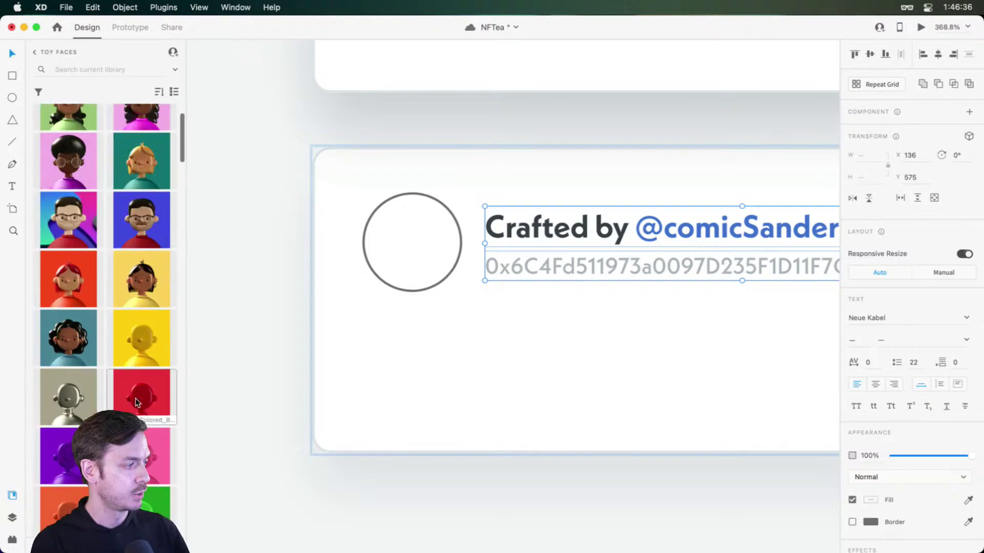
{"action": "scroll", "coordinate": [135, 398], "scroll_direction": "up", "scroll_amount": 5}
{"action": "scroll", "coordinate": [147, 266], "scroll_direction": "down", "scroll_amount": 10}
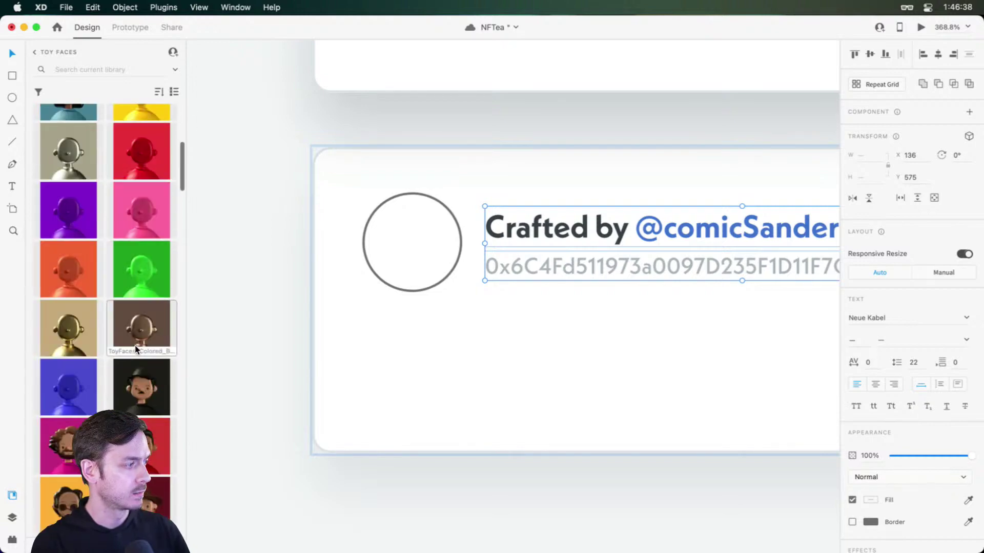
{"action": "left_click_drag", "start_coordinate": [134, 345], "coordinate": [413, 243]}
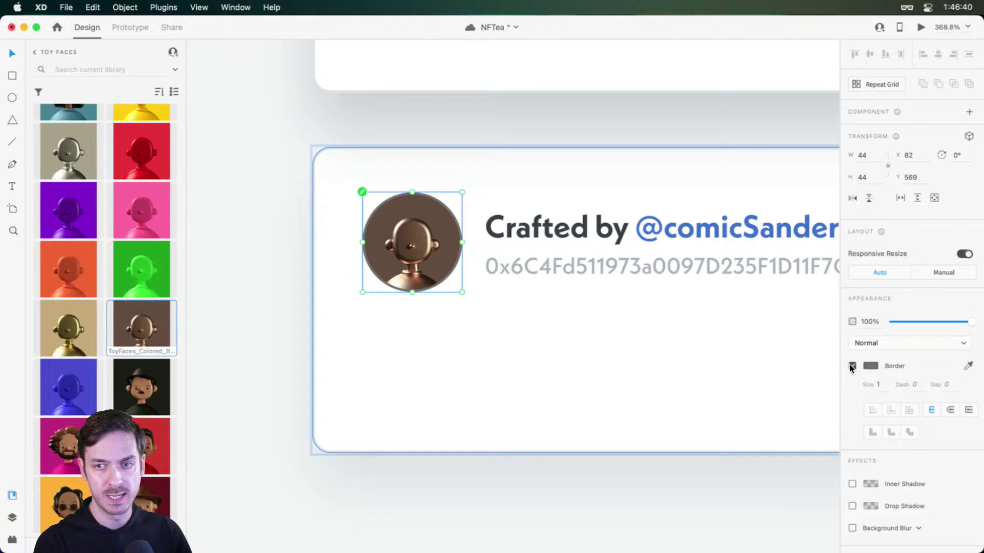
- Shift the credit line and wallet address together toward the avatar to X 134
{"action": "scroll", "coordinate": [567, 352], "scroll_direction": "down", "scroll_amount": 3}
{"action": "left_click", "coordinate": [568, 352]}
{"action": "left_click_drag", "start_coordinate": [567, 351], "coordinate": [530, 324]}
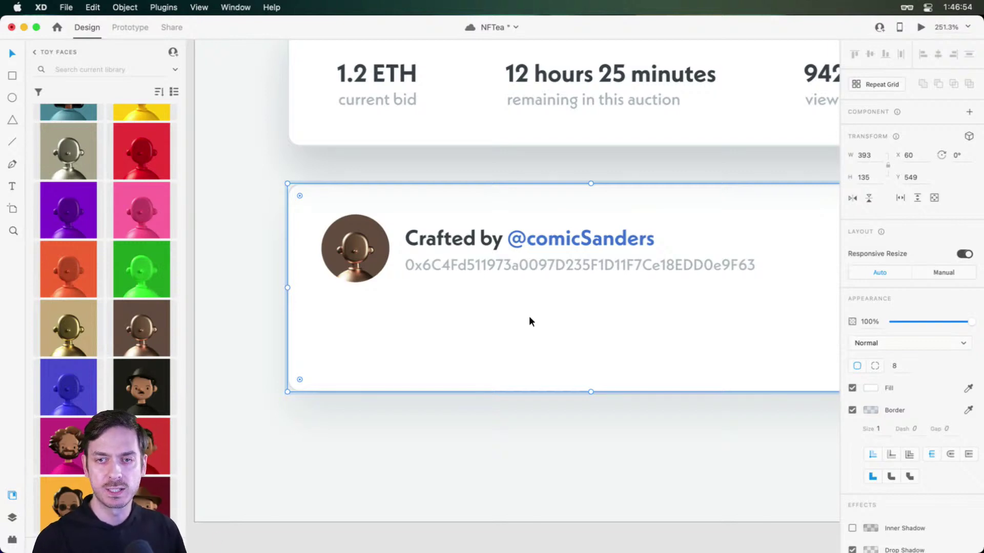
{"action": "scroll", "coordinate": [561, 330], "scroll_direction": "down", "scroll_amount": 2}
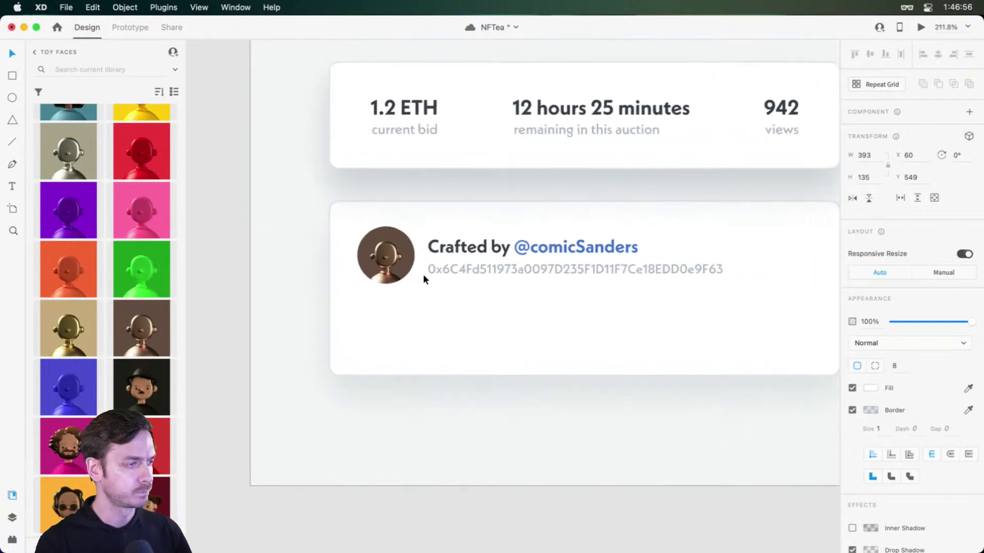
{"action": "left_click", "coordinate": [407, 266]}
{"action": "left_click", "coordinate": [506, 265]}
{"action": "left_click", "coordinate": [502, 250], "text": "shift"}
{"action": "key", "text": "Left"}
{"action": "key", "text": "Left"}
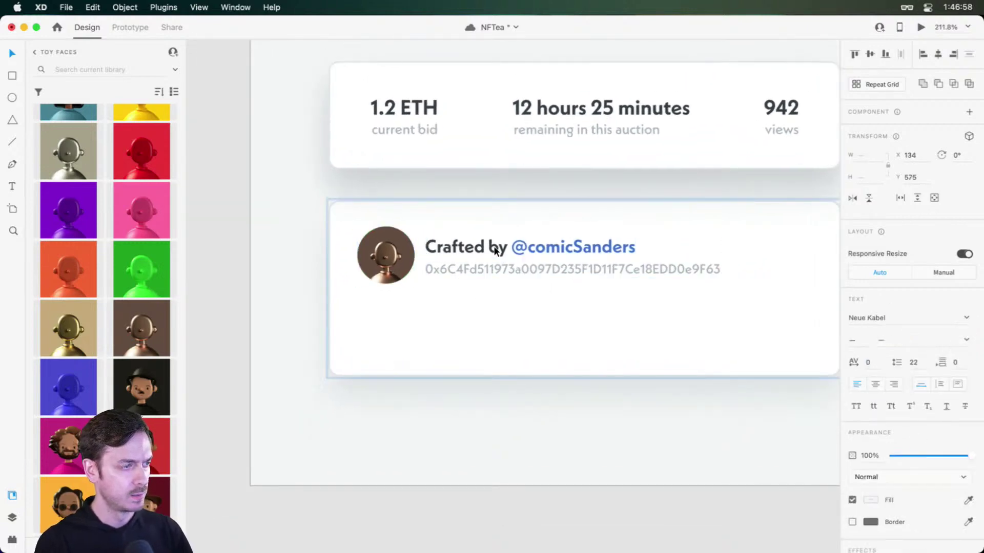
- Draw a 110 by 36 rectangle below the avatar in the Artist Info card at X 82, Y 623
{"action": "scroll", "coordinate": [495, 251], "scroll_direction": "down", "scroll_amount": 3}
{"action": "scroll", "coordinate": [477, 248], "scroll_direction": "right", "scroll_amount": 1}
{"action": "key", "text": "r"}
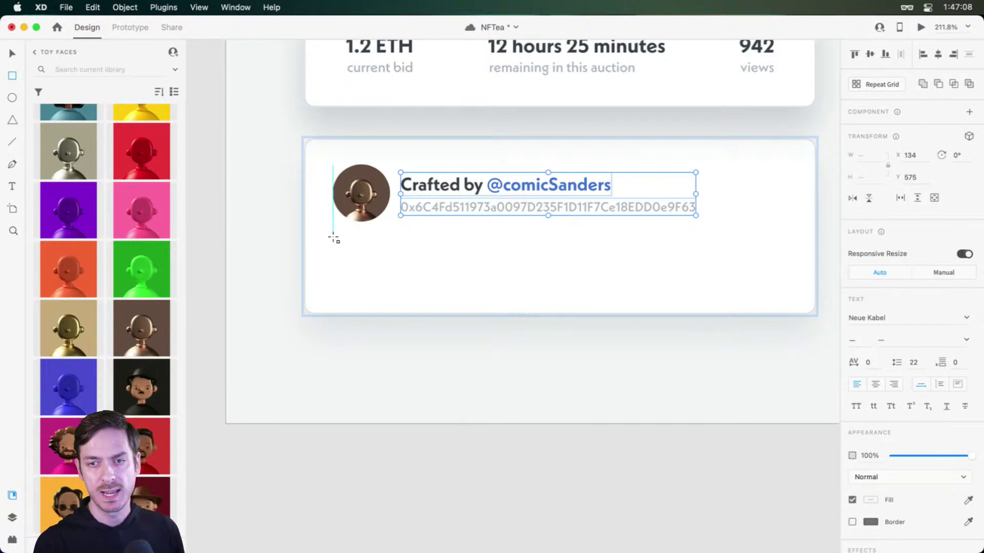
{"action": "left_click_drag", "start_coordinate": [333, 237], "coordinate": [474, 283]}
- Round the new rectangle's corners to a radius of 6 and remove its border
{"action": "scroll", "coordinate": [623, 312], "scroll_direction": "right", "scroll_amount": 8}
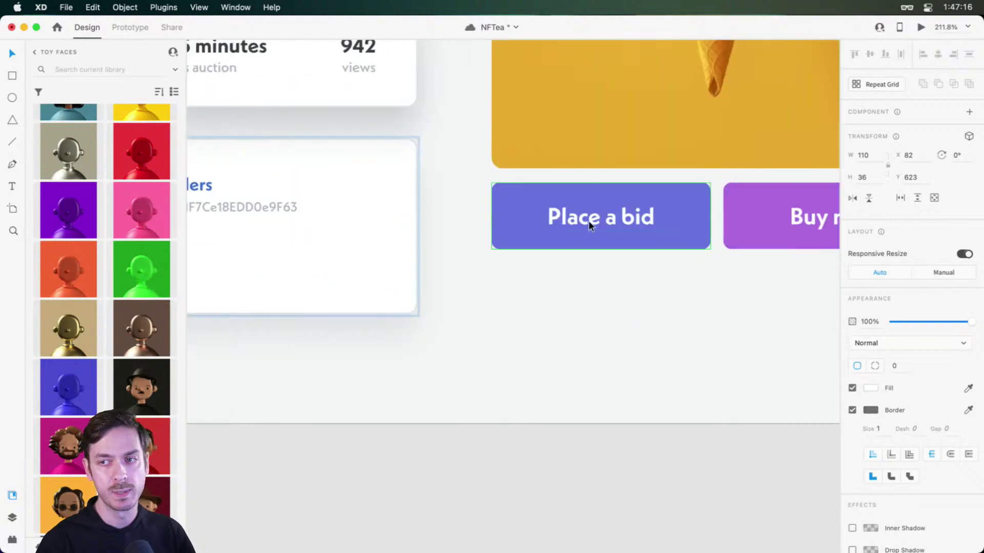
{"action": "scroll", "coordinate": [588, 220], "scroll_direction": "left", "scroll_amount": 8}
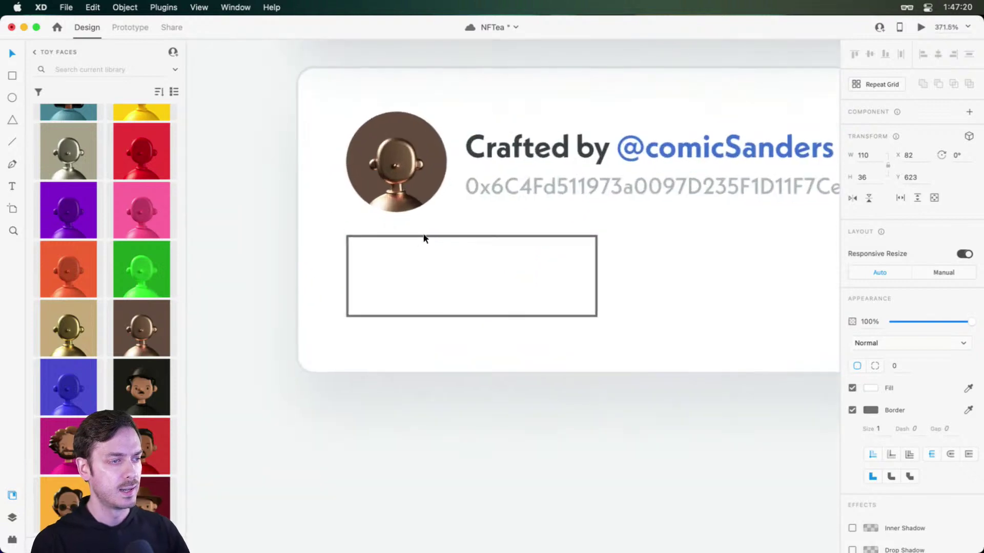
{"action": "scroll", "coordinate": [424, 234], "scroll_direction": "up", "scroll_amount": 5}
{"action": "left_click_drag", "start_coordinate": [354, 242], "coordinate": [358, 246]}
{"action": "left_click", "coordinate": [852, 410]}
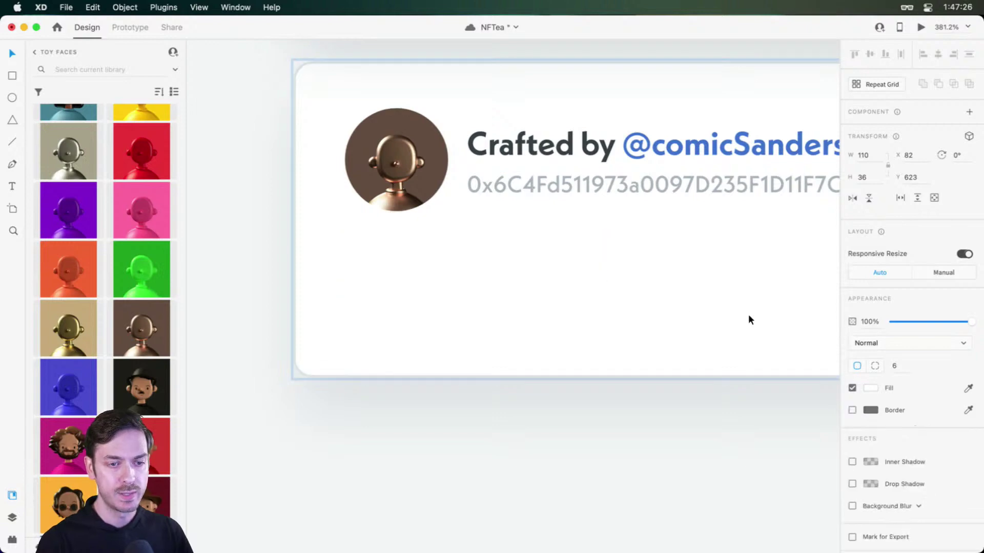
{"action": "key", "text": "super+y"}
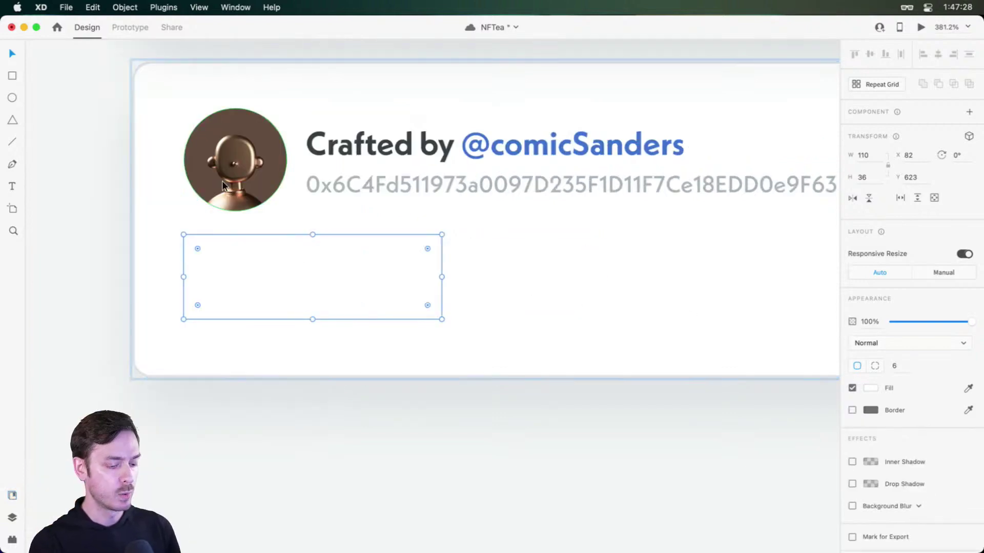
- Fill the new rectangle with the gray #AAB3BA document swatch, then lighten the fill to #C1CED5
{"action": "key", "text": "super+shift+y"}
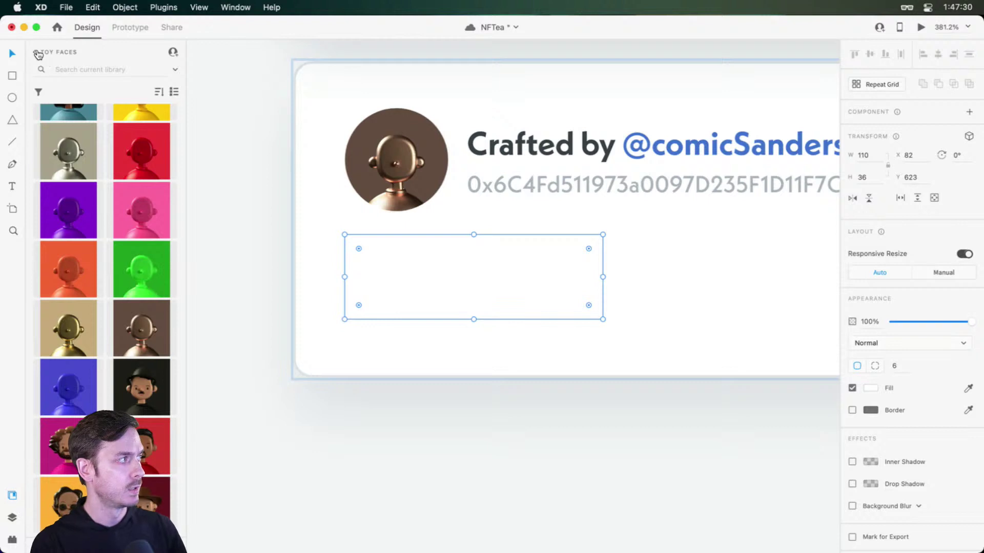
{"action": "left_click", "coordinate": [36, 53]}
{"action": "left_click", "coordinate": [116, 81]}
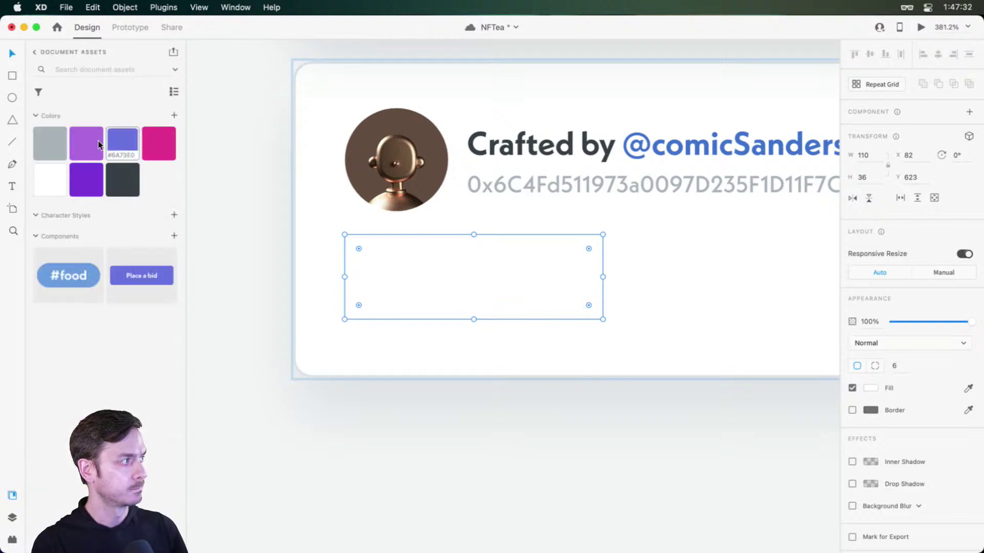
{"action": "left_click", "coordinate": [58, 144]}
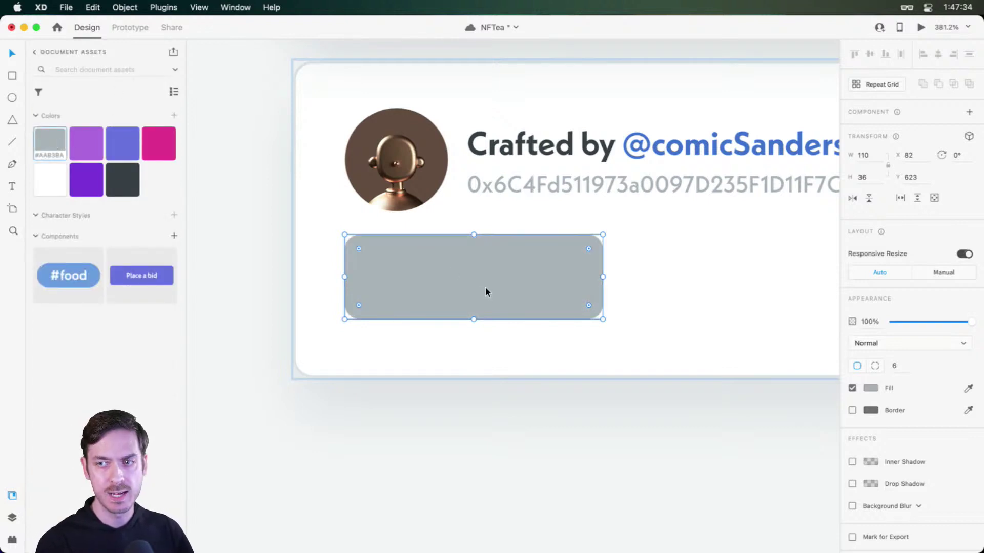
{"action": "left_click", "coordinate": [872, 390]}
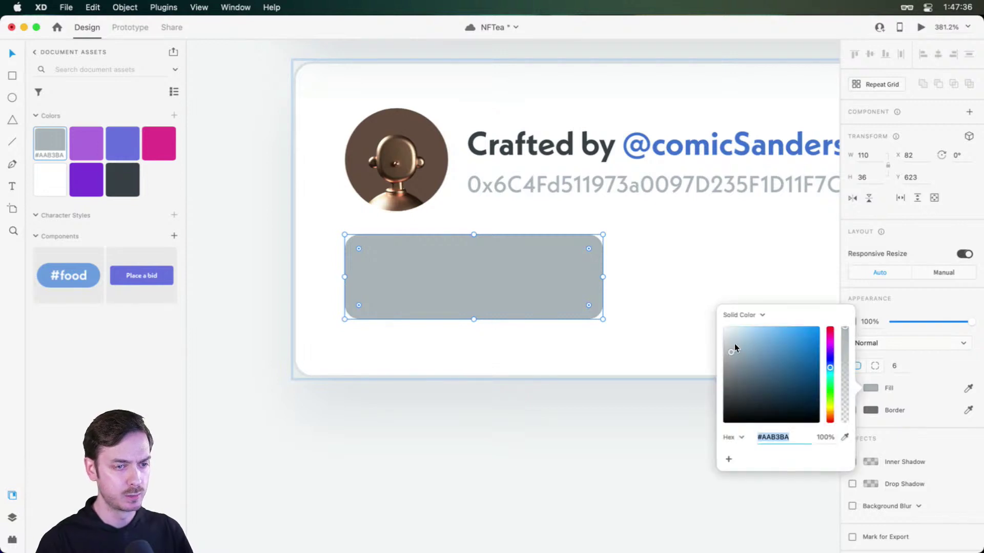
{"action": "left_click_drag", "start_coordinate": [733, 343], "coordinate": [732, 342]}
{"action": "left_click_drag", "start_coordinate": [831, 369], "coordinate": [831, 371]}
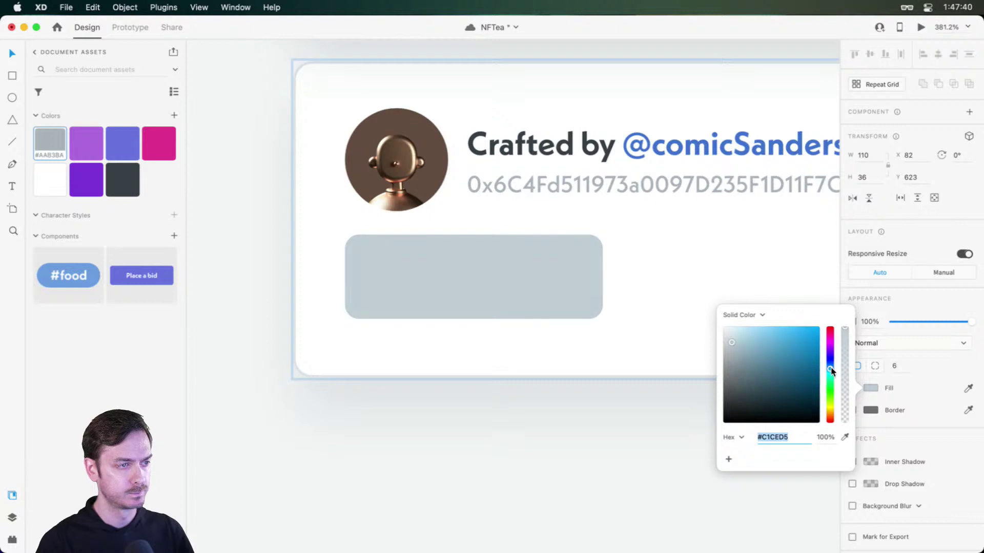
{"action": "key", "text": "Escape"}
- Add a "Follow" text label in white #FFFFFF, Neue Kabel Bold, on the gray rectangle
{"action": "key", "text": "t"}
{"action": "left_click", "coordinate": [408, 281]}
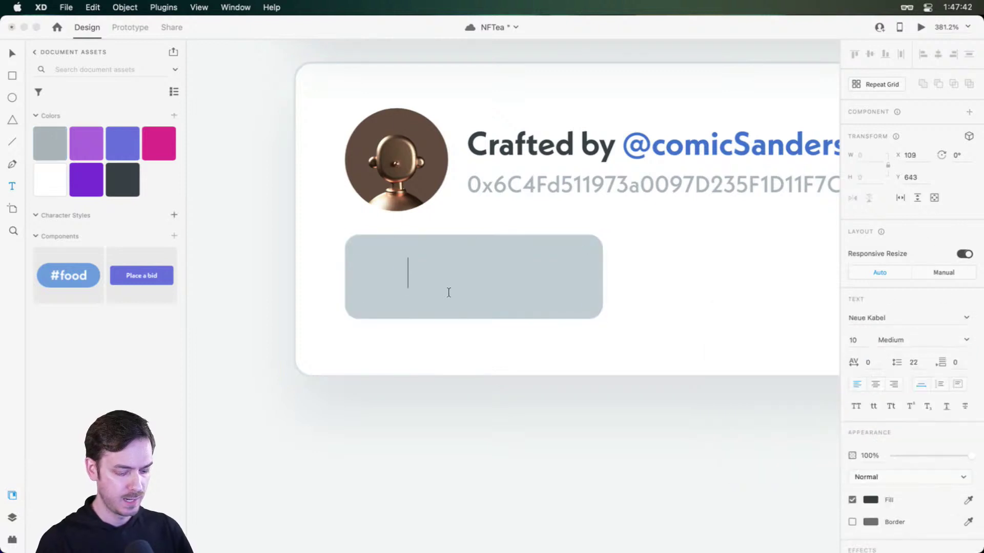
{"action": "type", "text": "Follow"}
{"action": "key", "text": "Escape"}
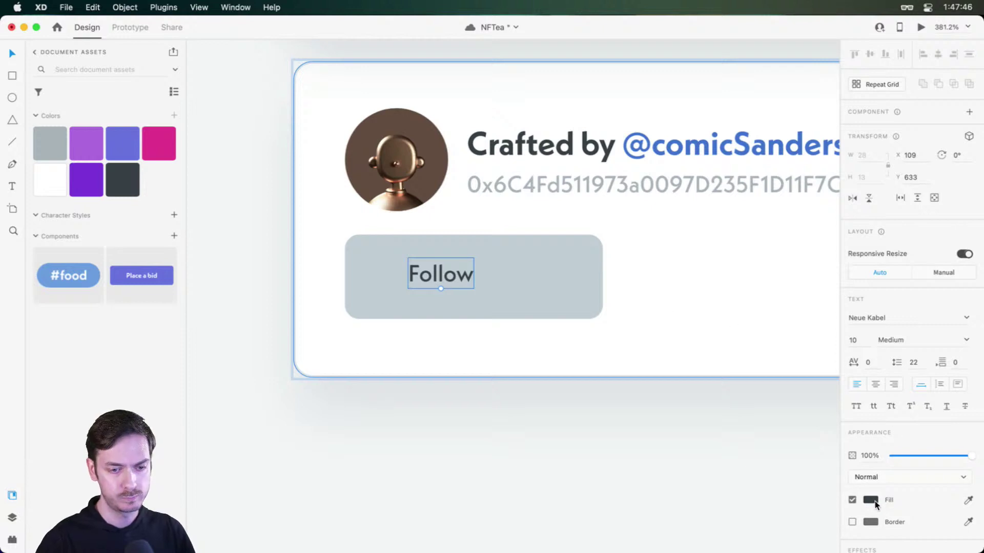
{"action": "left_click", "coordinate": [875, 503]}
{"action": "type", "text": "ffffff"}
{"action": "key", "text": "Return"}
{"action": "left_click", "coordinate": [934, 297]}
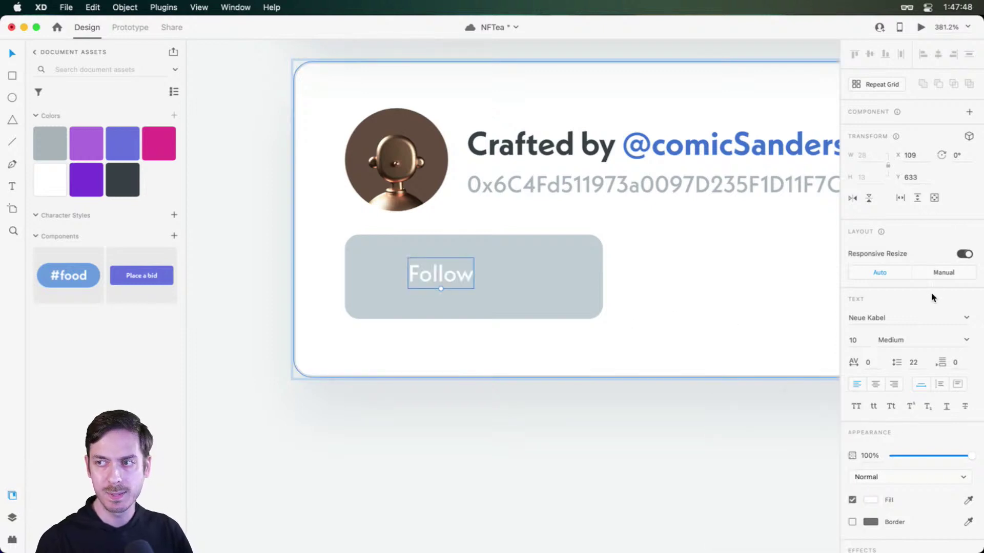
{"action": "left_click", "coordinate": [966, 340]}
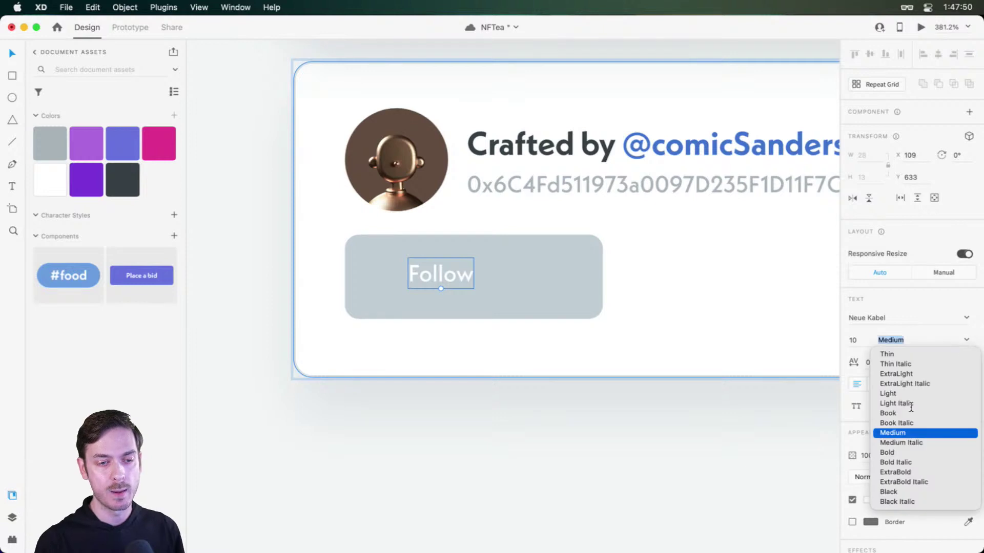
{"action": "left_click", "coordinate": [891, 453]}
- Resize the gray rectangle to 94 by 32 and center the Follow label inside it at X 115, Y 635
{"action": "left_click_drag", "start_coordinate": [451, 273], "coordinate": [484, 278]}
{"action": "left_click", "coordinate": [539, 276]}
{"action": "left_click_drag", "start_coordinate": [474, 318], "coordinate": [476, 316]}
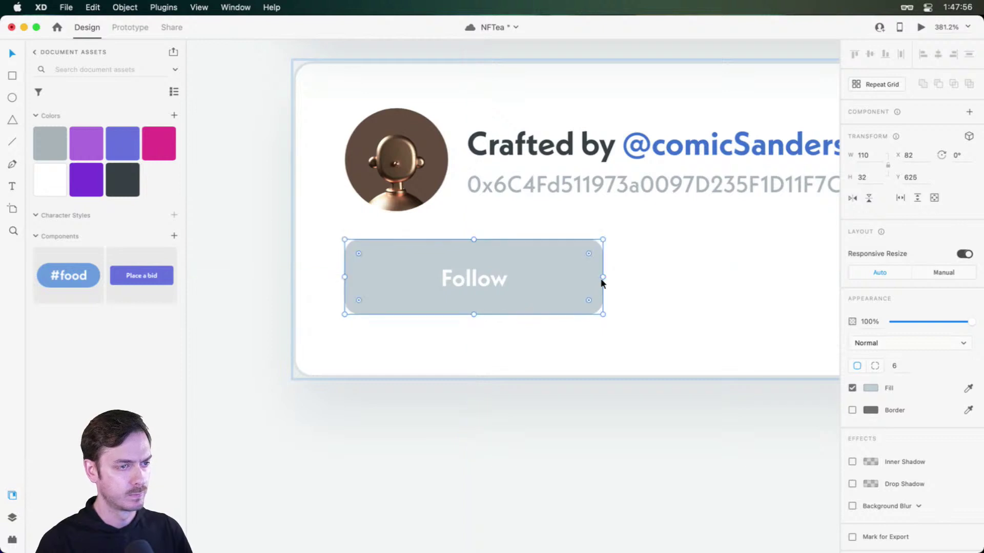
{"action": "left_click_drag", "start_coordinate": [604, 278], "coordinate": [564, 279]}
{"action": "left_click", "coordinate": [474, 271]}
{"action": "left_click_drag", "start_coordinate": [474, 270], "coordinate": [468, 274]}
- Recolor the Follow label to a darker gray #6C7981 based on the button's sampled background color
{"action": "left_click", "coordinate": [870, 499]}
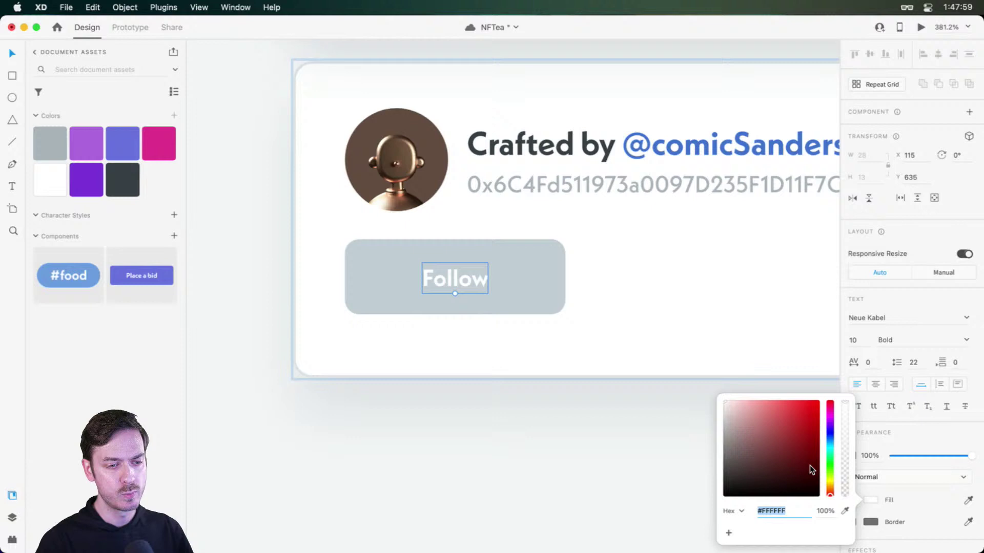
{"action": "left_click", "coordinate": [844, 507]}
{"action": "left_click", "coordinate": [544, 256]}
{"action": "left_click_drag", "start_coordinate": [733, 424], "coordinate": [736, 450]}
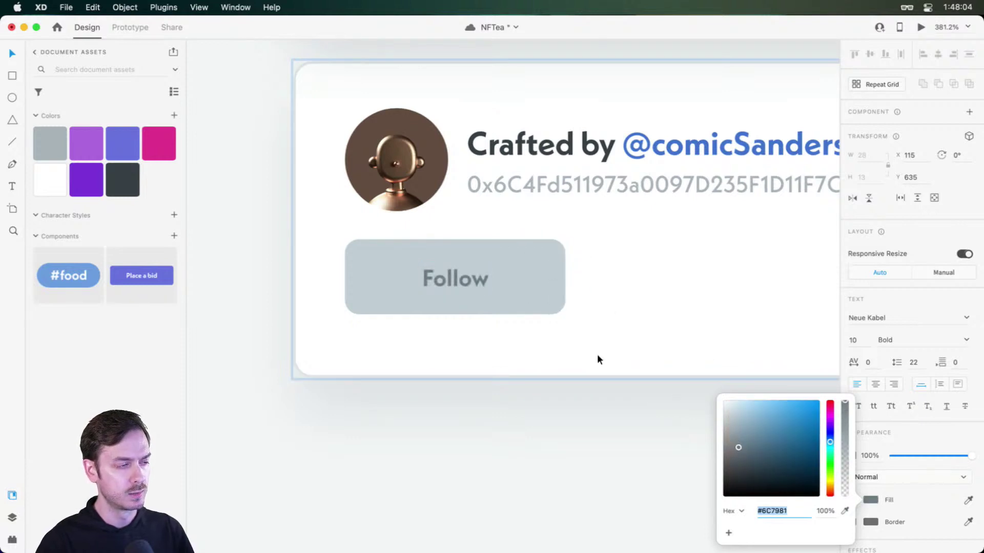
- Nudge the Follow label up to Y 634 and check the button in the page preview
{"action": "left_click", "coordinate": [444, 272]}
{"action": "left_click_drag", "start_coordinate": [445, 272], "coordinate": [446, 270]}
{"action": "key", "text": "super+Return"}
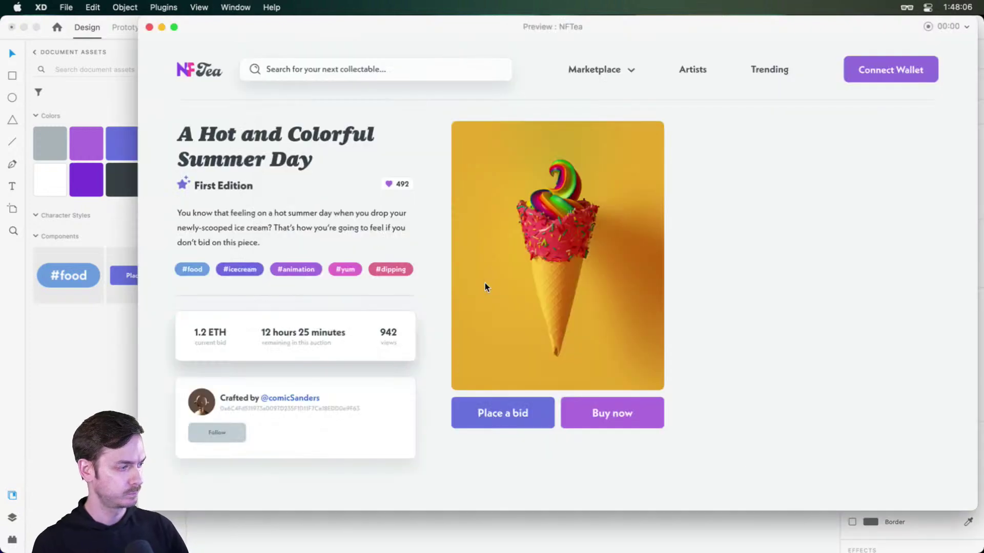
{"action": "key", "text": "super+w"}
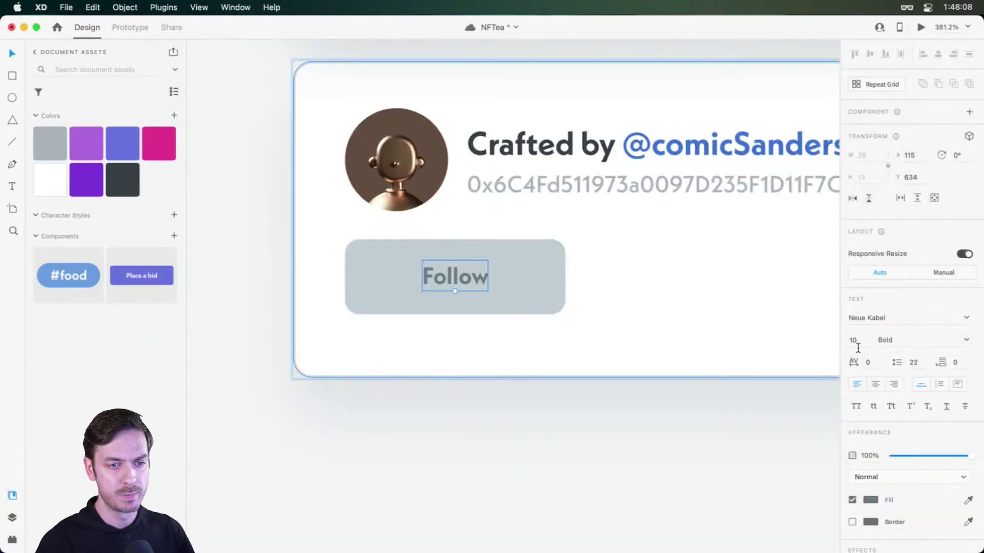
- Set the Follow label to size 12 with center alignment and position it at X 112, Y 633, checking the preview
{"action": "type", "text": "12"}
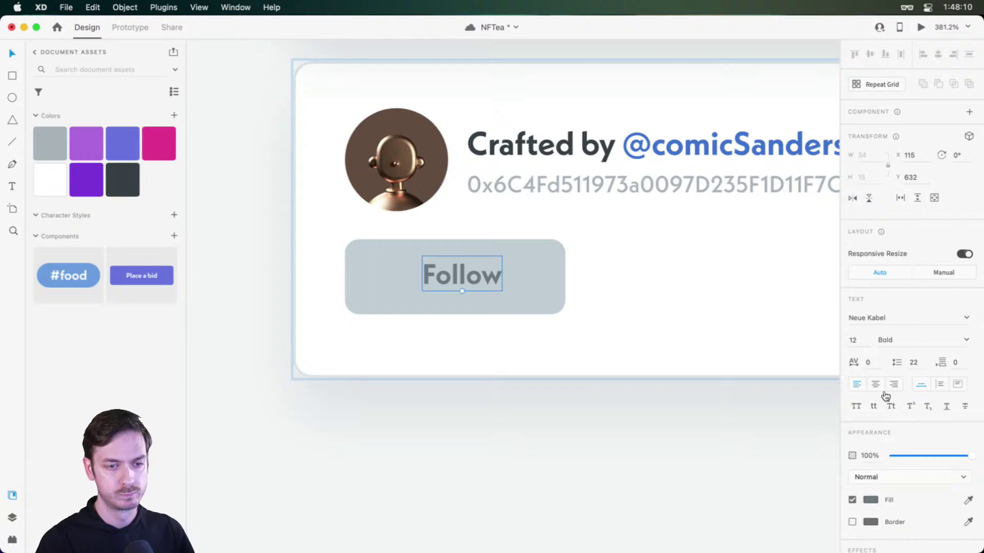
{"action": "left_click_drag", "start_coordinate": [447, 259], "coordinate": [442, 263]}
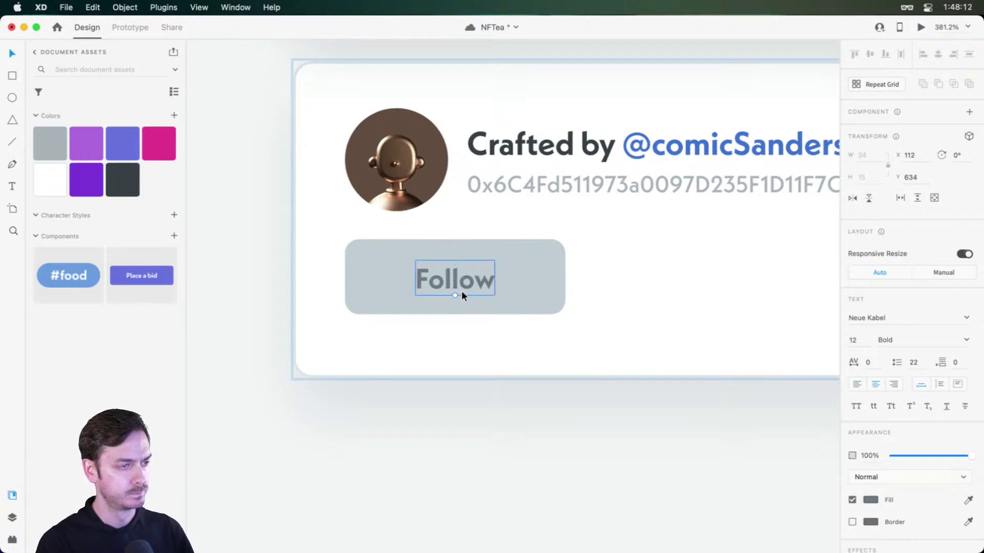
{"action": "key", "text": "super+Return"}
{"action": "key", "text": "super+w"}
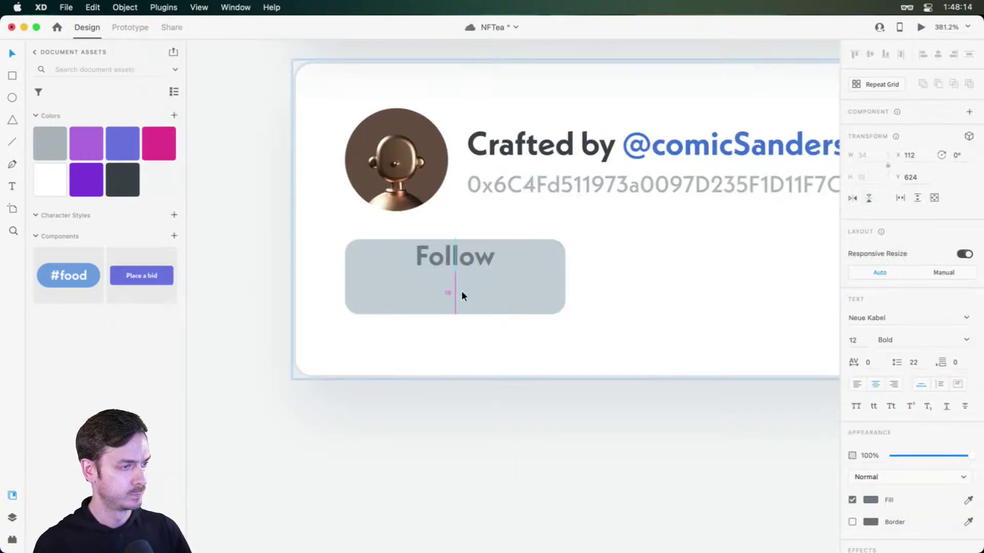
{"action": "key", "text": "Up"}
{"action": "key", "text": "super+Return"}
{"action": "key", "text": "super+w"}
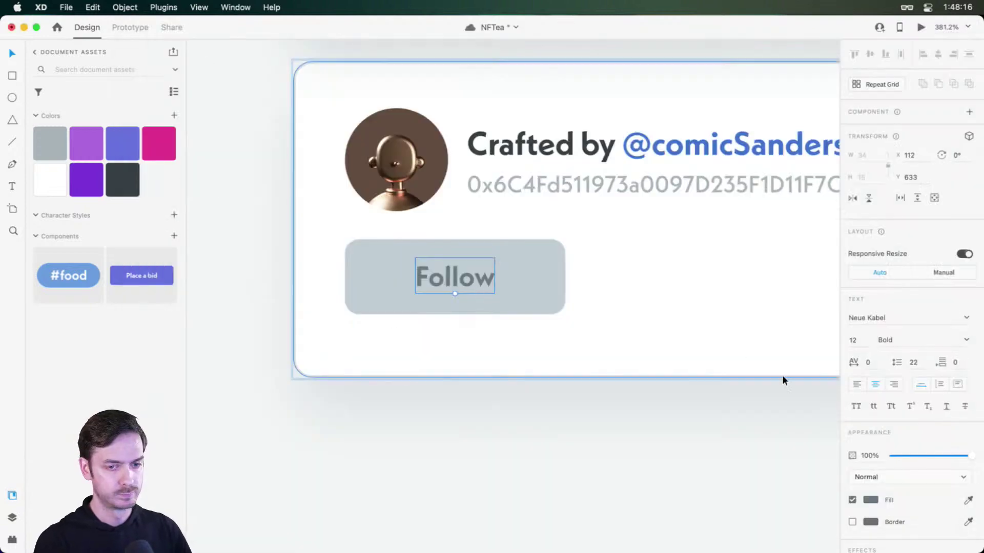
- Set the Follow label's fill back to white #FFFFFF and check it in the preview
{"action": "left_click", "coordinate": [873, 500]}
{"action": "type", "text": "ffffff"}
{"action": "key", "text": "Return"}
{"action": "key", "text": "super+Return"}
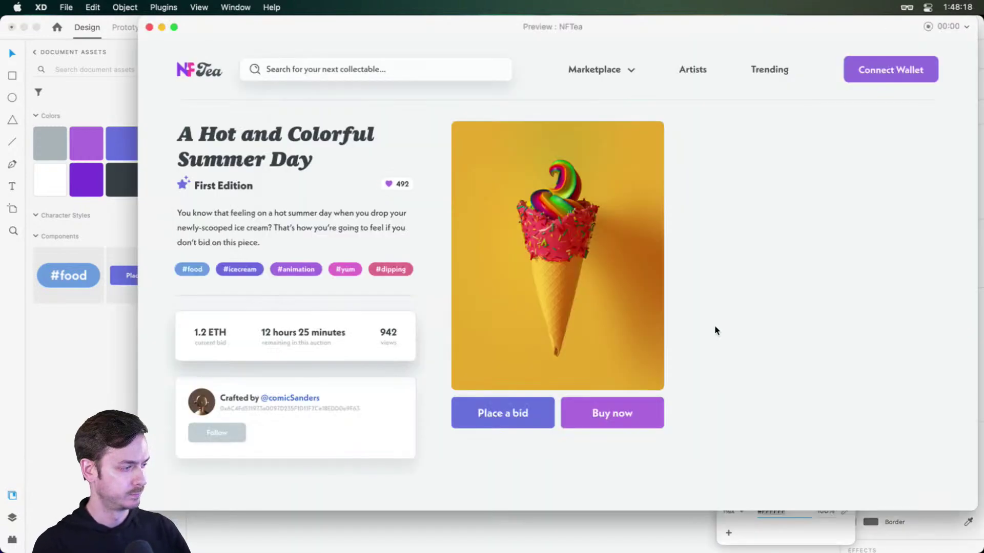
{"action": "key", "text": "super+w"}
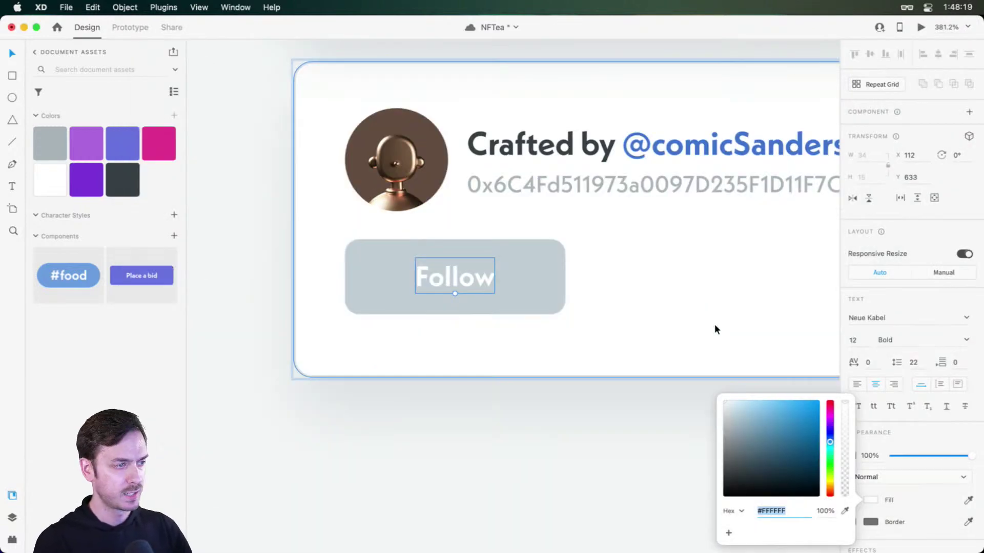
- Turn the Follow label and its background rectangle into one component
{"action": "left_click", "coordinate": [449, 276]}
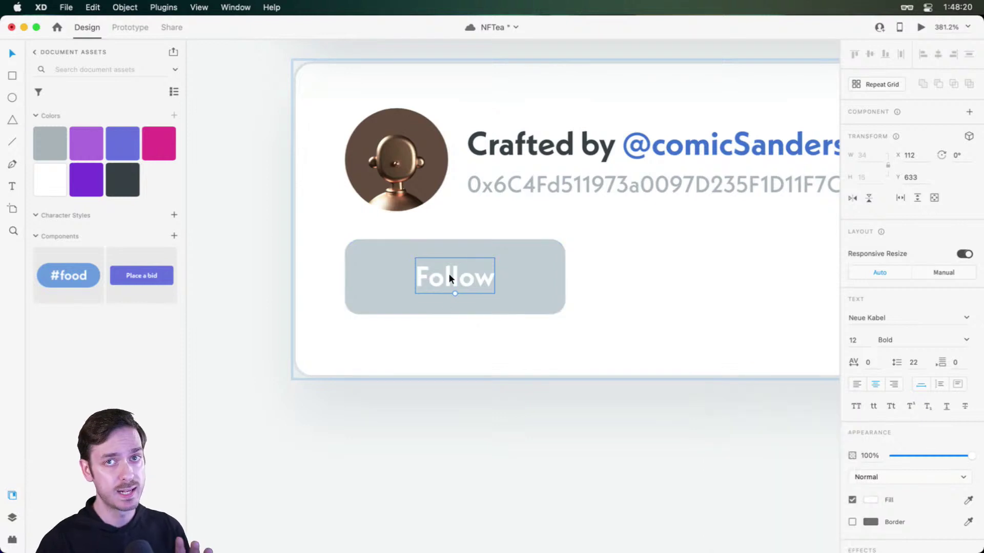
{"action": "left_click", "coordinate": [529, 282], "text": "shift"}
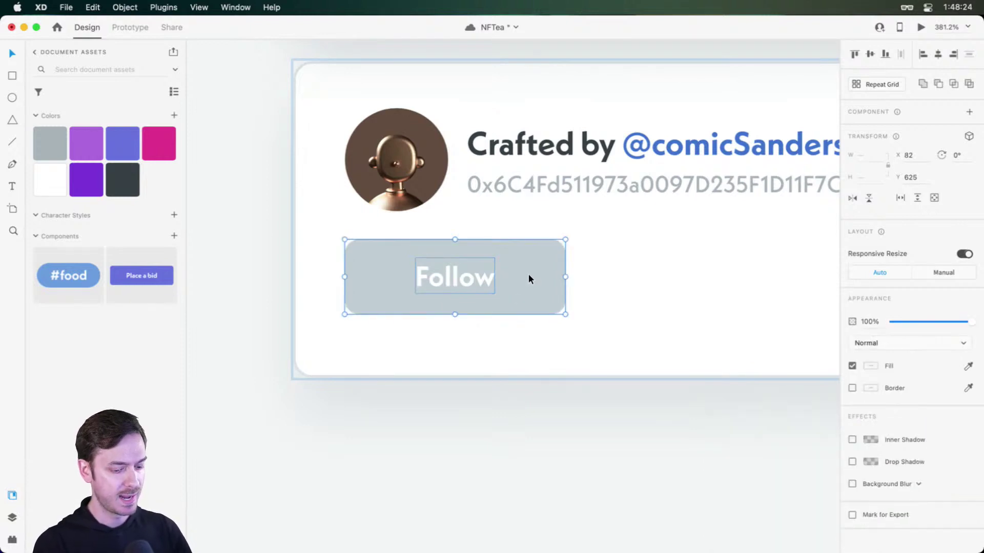
{"action": "key", "text": "super+k"}
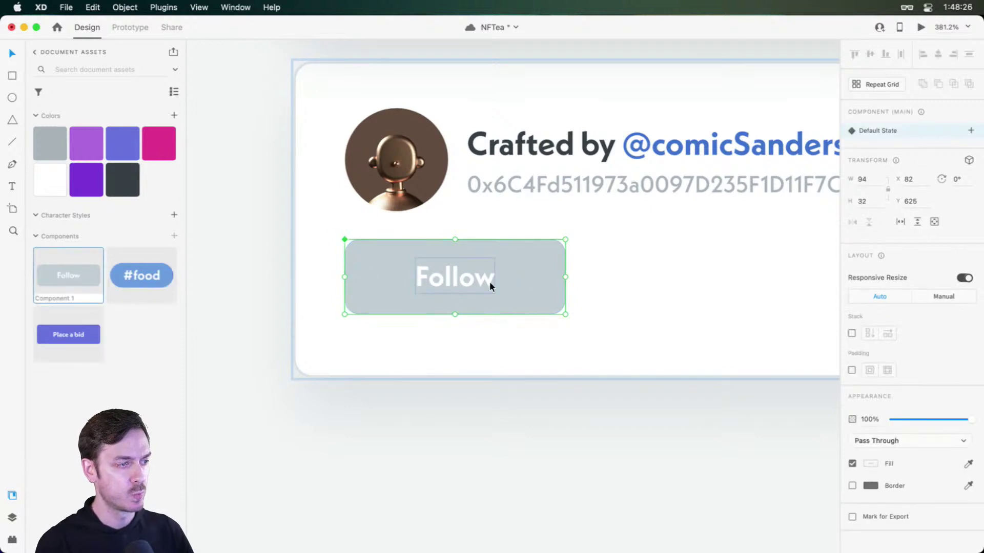
- Duplicate the Follow button beside the original at X 180 and change the copy's label to "View creations"
{"action": "scroll", "coordinate": [487, 281], "scroll_direction": "down", "scroll_amount": 1}
{"action": "left_click_drag", "start_coordinate": [487, 281], "coordinate": [636, 281]}
{"action": "double_click", "coordinate": [628, 287]}
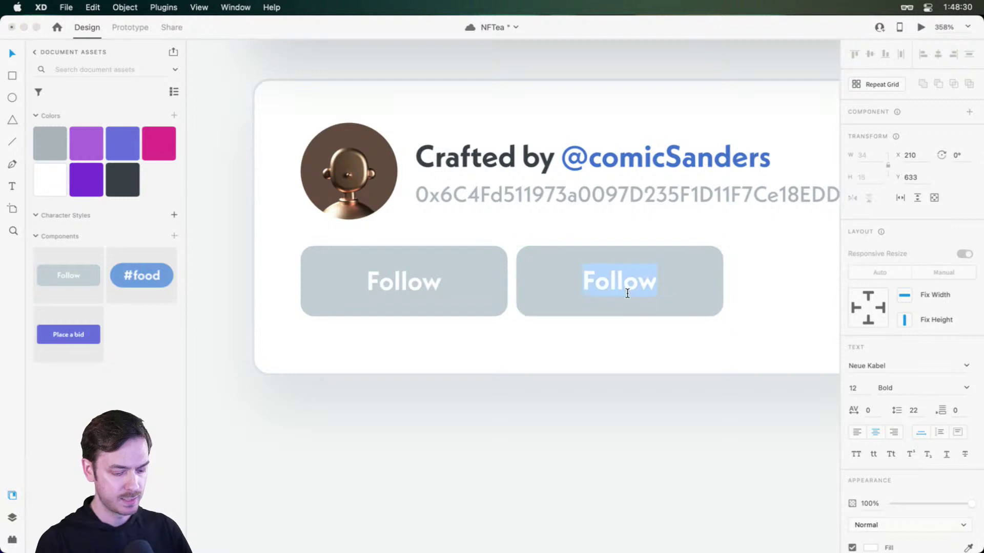
{"action": "type", "text": "View creations"}
{"action": "key", "text": "Escape"}
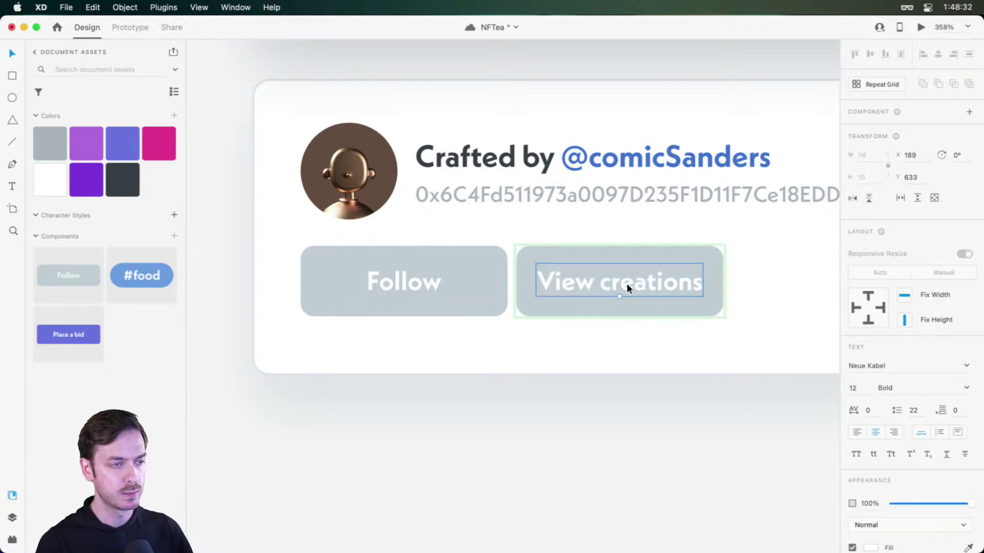
{"action": "key", "text": "Escape"}
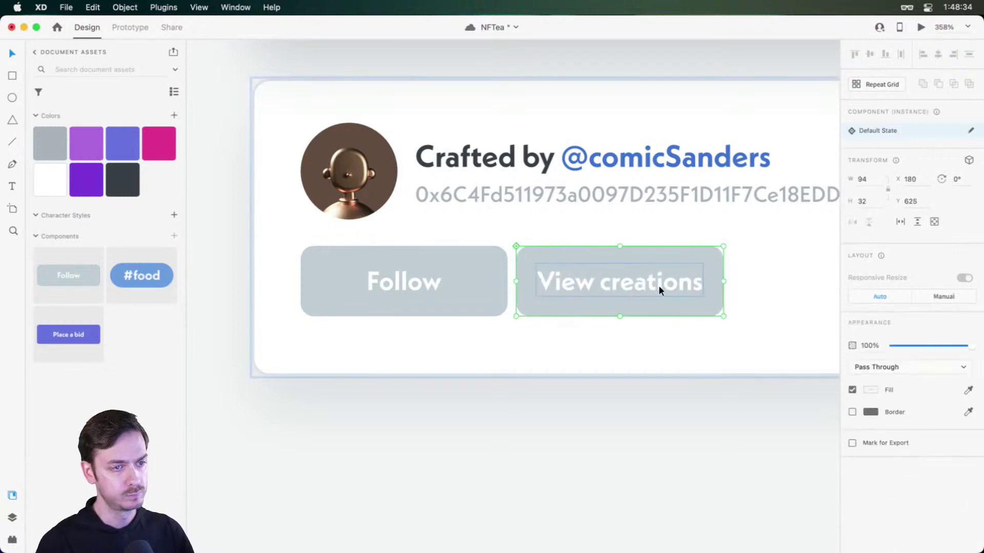
- Widen the main Follow button's background to 102 and move the View creations button to X 192
{"action": "left_click", "coordinate": [455, 279]}
{"action": "double_click", "coordinate": [490, 278]}
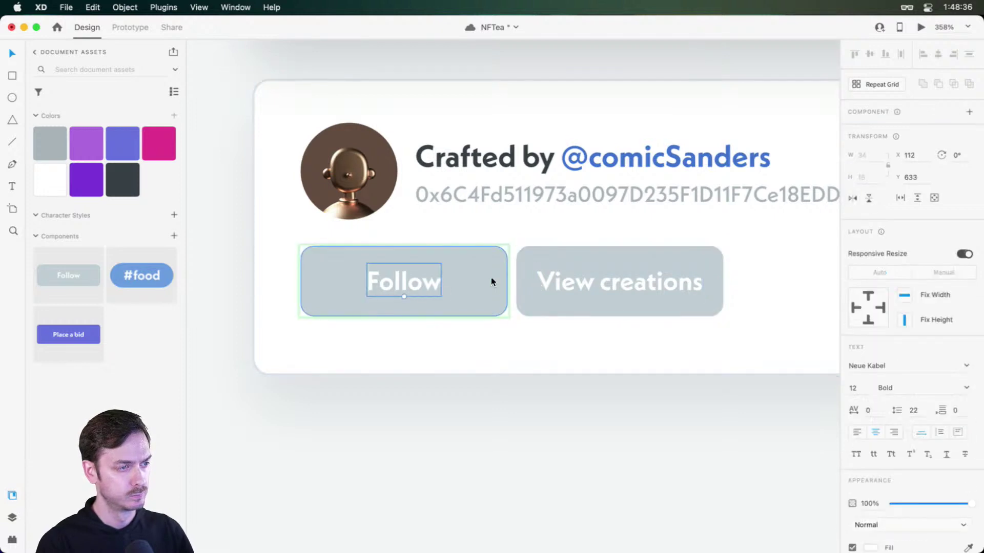
{"action": "left_click_drag", "start_coordinate": [507, 281], "coordinate": [522, 284]}
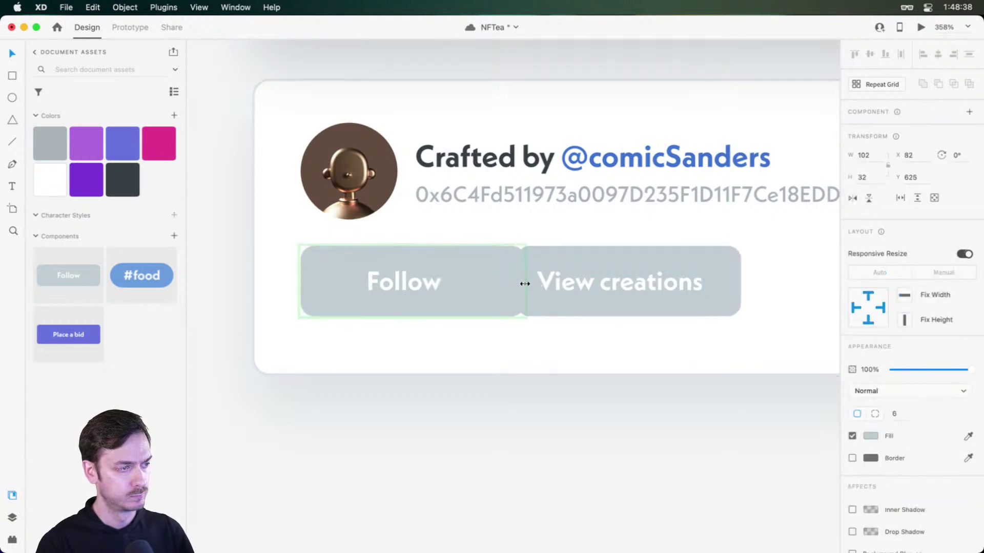
{"action": "key", "text": "Escape"}
{"action": "left_click", "coordinate": [631, 287]}
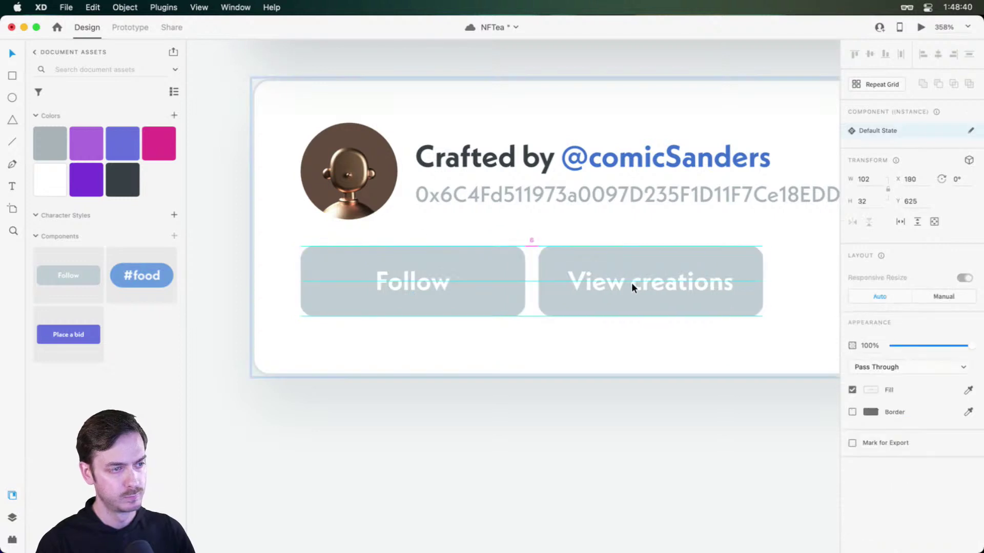
{"action": "left_click_drag", "start_coordinate": [631, 282], "coordinate": [632, 282]}
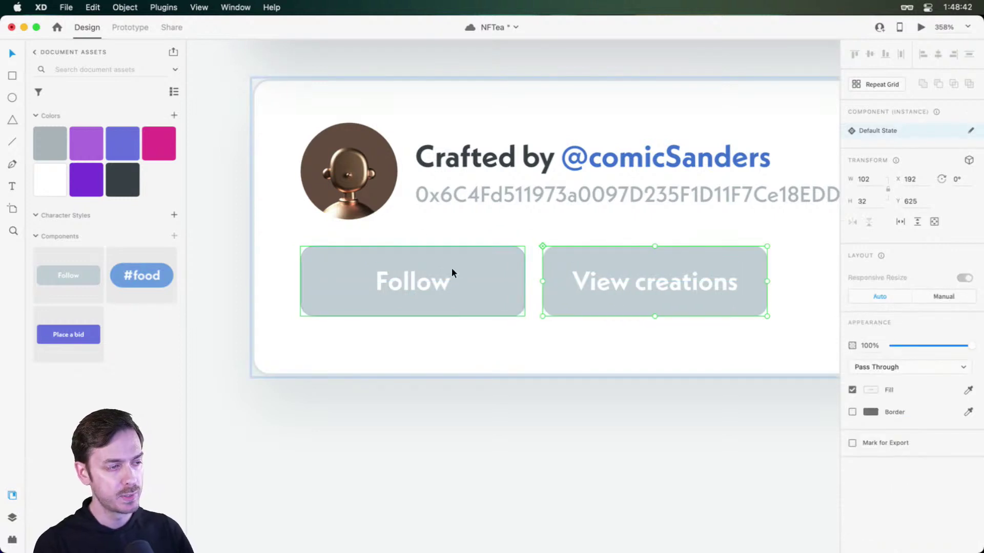
- Group the Follow and View creations buttons as "Buttons" and turn the group into a horizontal stack
{"action": "scroll", "coordinate": [451, 267], "scroll_direction": "right", "scroll_amount": 3}
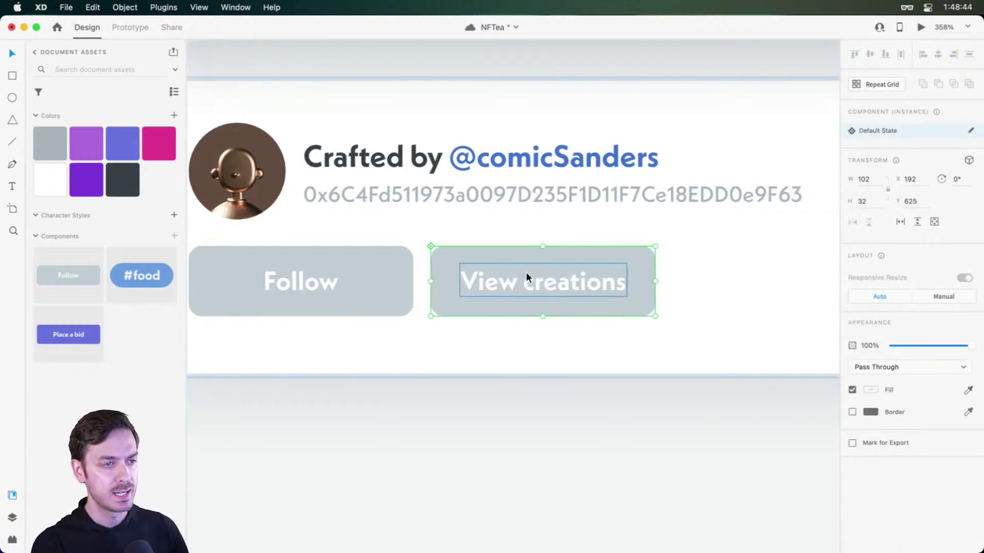
{"action": "scroll", "coordinate": [526, 272], "scroll_direction": "down", "scroll_amount": 3}
{"action": "scroll", "coordinate": [527, 272], "scroll_direction": "up", "scroll_amount": 2}
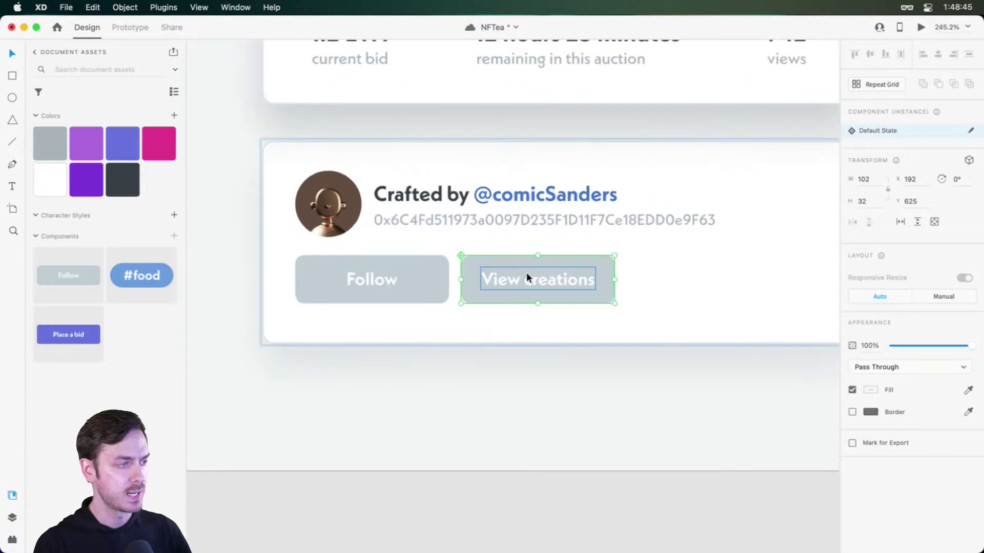
{"action": "left_click", "coordinate": [426, 274]}
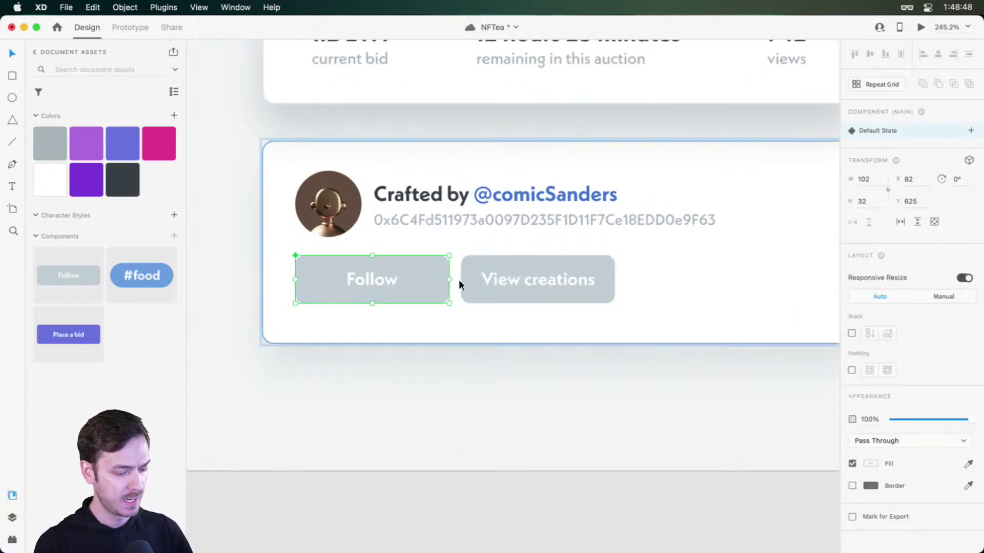
{"action": "left_click", "coordinate": [512, 284], "text": "shift"}
{"action": "key", "text": "super+y"}
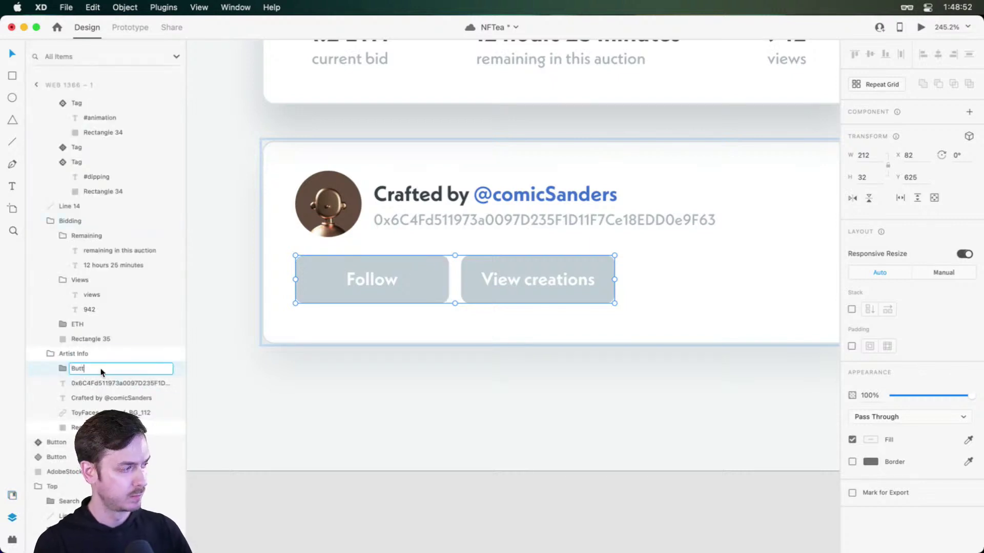
{"action": "left_click", "coordinate": [851, 309]}
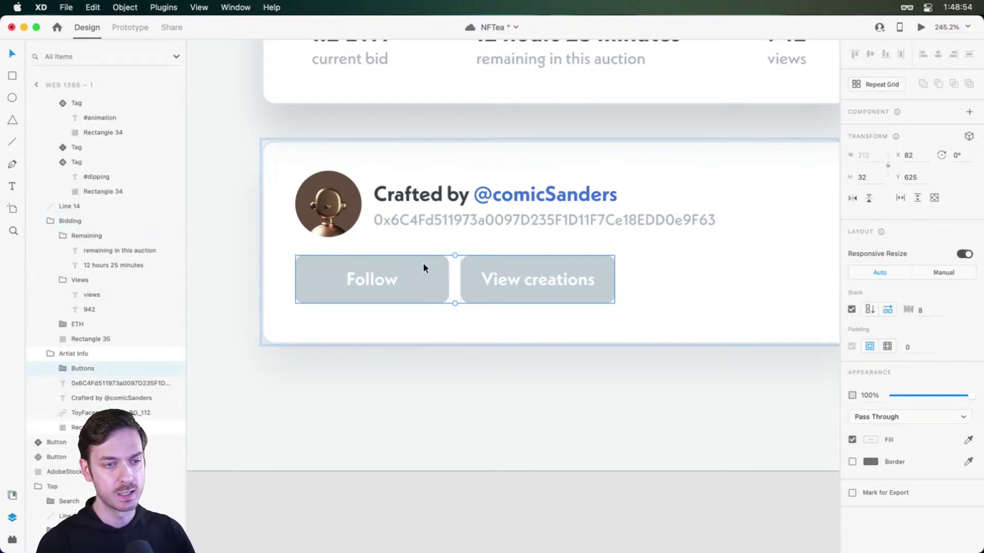
- Widen the background rectangle of the main Follow button component to 115
{"action": "double_click", "coordinate": [436, 279]}
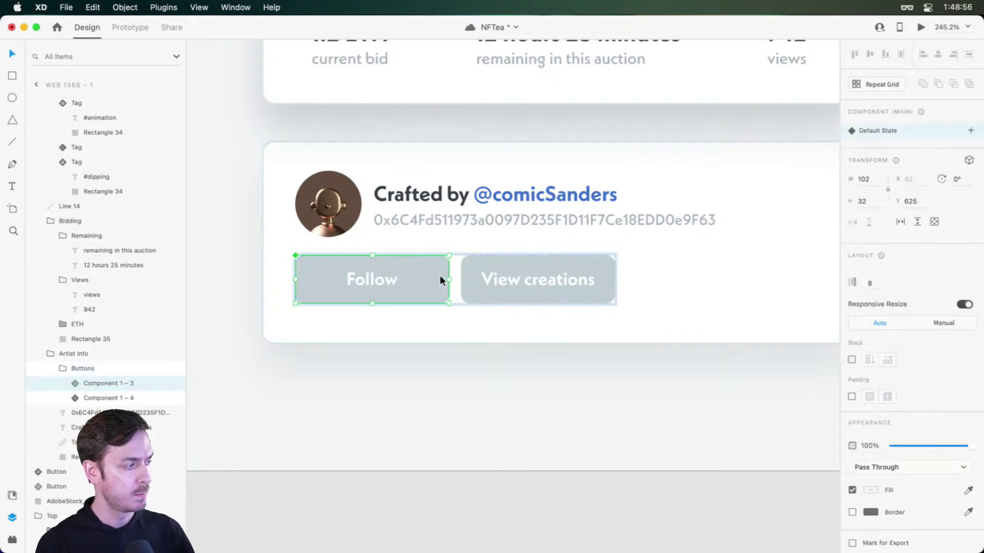
{"action": "double_click", "coordinate": [435, 280]}
{"action": "left_click_drag", "start_coordinate": [450, 279], "coordinate": [468, 283]}
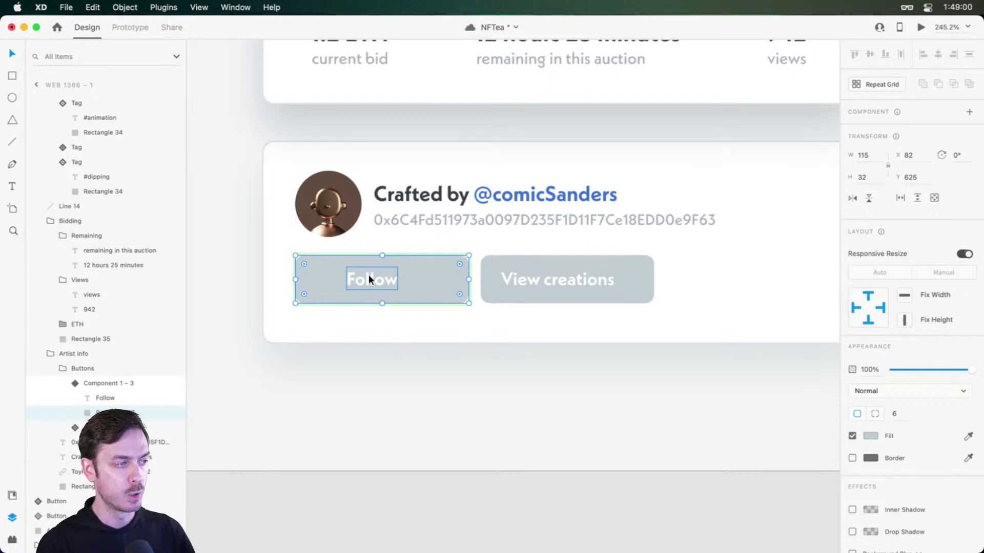
{"action": "key", "text": "Escape"}
- Duplicate the View creations button within the Buttons stack and delete the copy
{"action": "scroll", "coordinate": [499, 283], "scroll_direction": "down", "scroll_amount": 5}
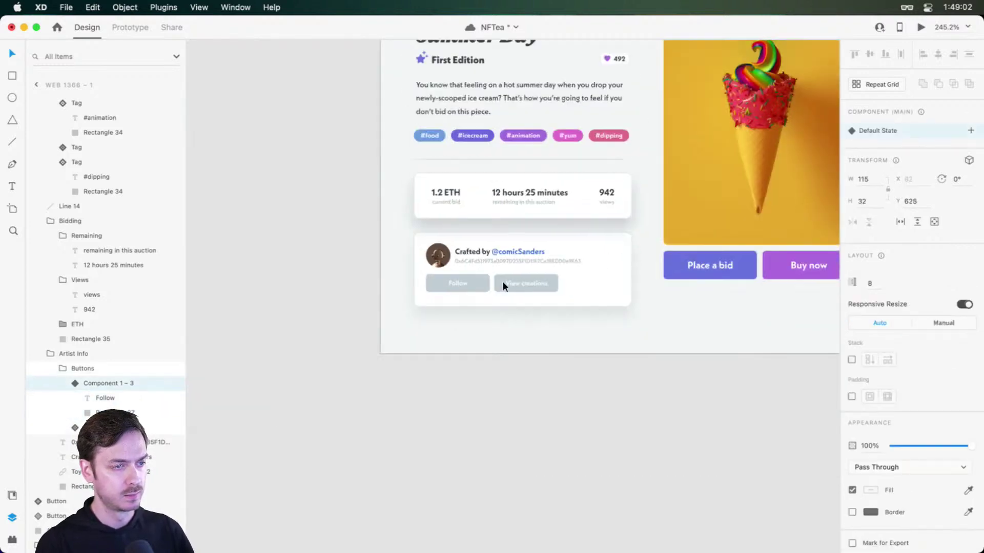
{"action": "scroll", "coordinate": [502, 281], "scroll_direction": "up", "scroll_amount": 5}
{"action": "left_click_drag", "start_coordinate": [629, 269], "coordinate": [653, 263]}
{"action": "left_click", "coordinate": [626, 253]}
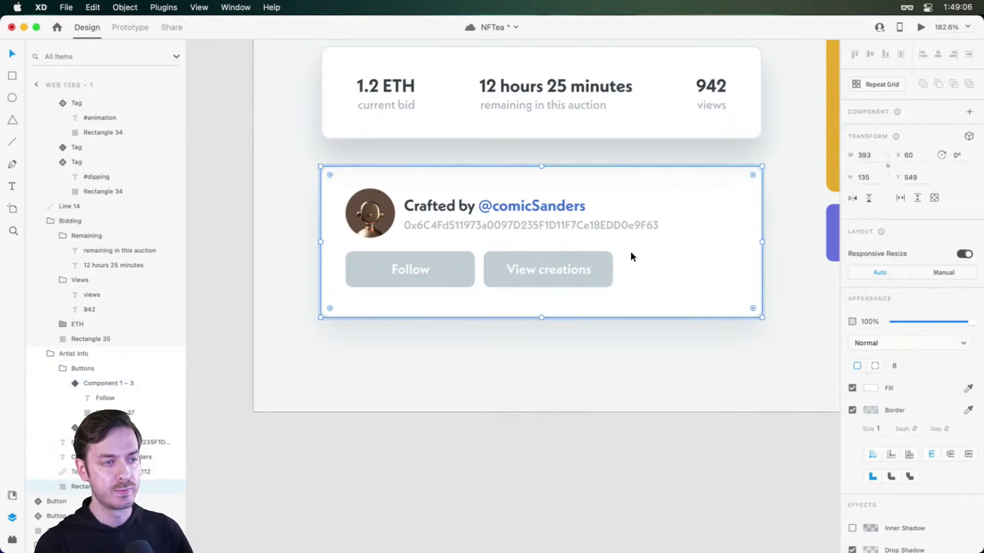
{"action": "double_click", "coordinate": [590, 260]}
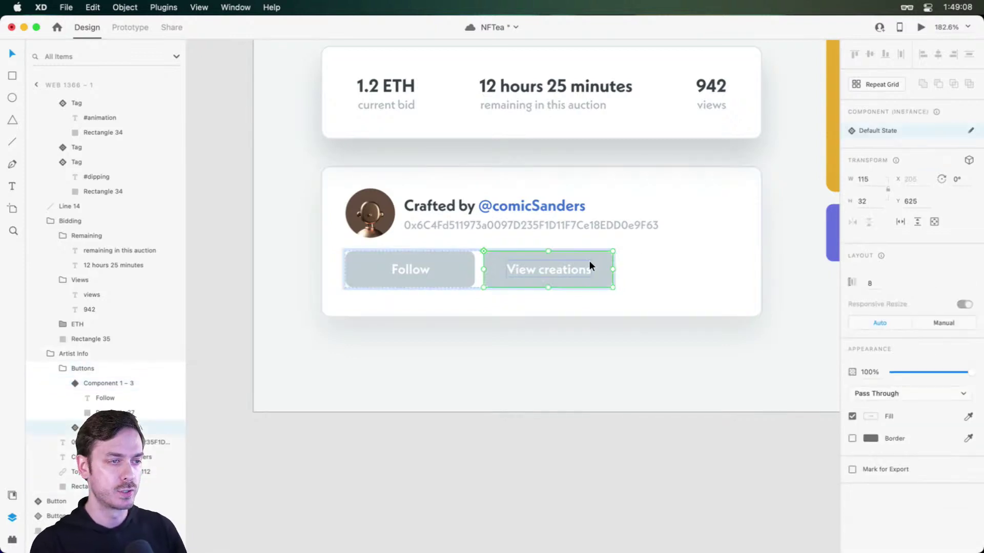
{"action": "key", "text": "super+d"}
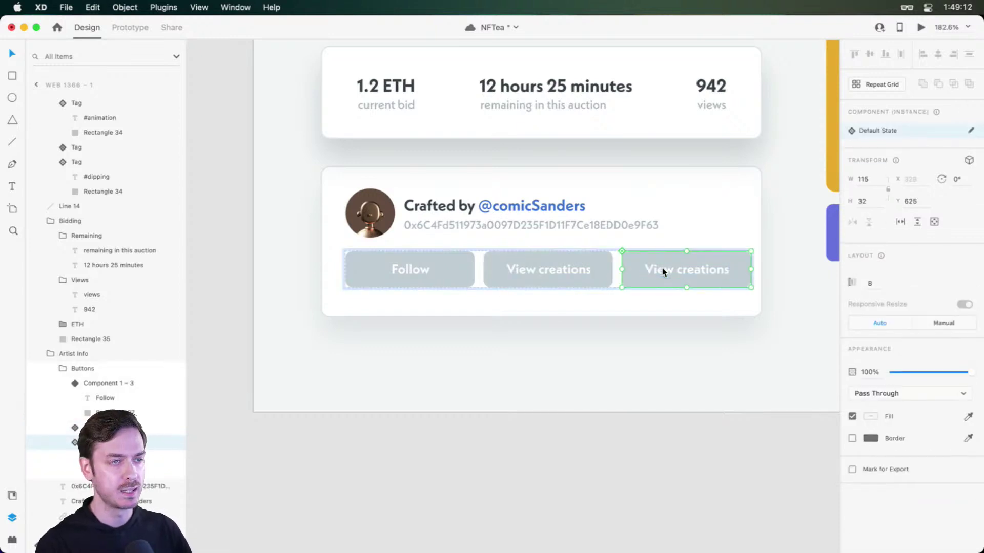
{"action": "key", "text": "Delete"}
- Lower the opacity of the divider line between the tags and the bidding card to 65%
{"action": "scroll", "coordinate": [597, 246], "scroll_direction": "up", "scroll_amount": 2}
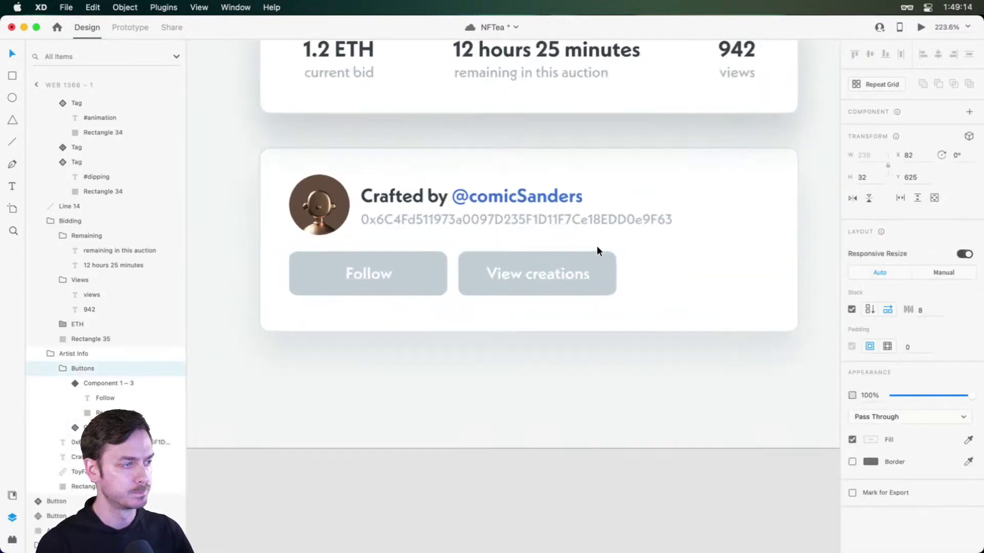
{"action": "left_click", "coordinate": [520, 313]}
{"action": "scroll", "coordinate": [550, 284], "scroll_direction": "down", "scroll_amount": 10}
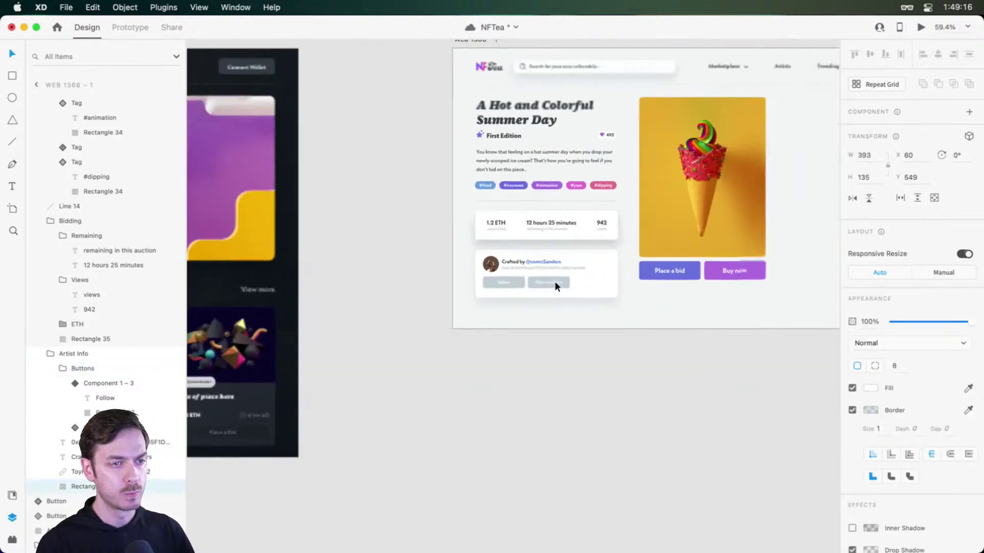
{"action": "left_click", "coordinate": [744, 322]}
{"action": "left_click_drag", "start_coordinate": [718, 301], "coordinate": [606, 338]}
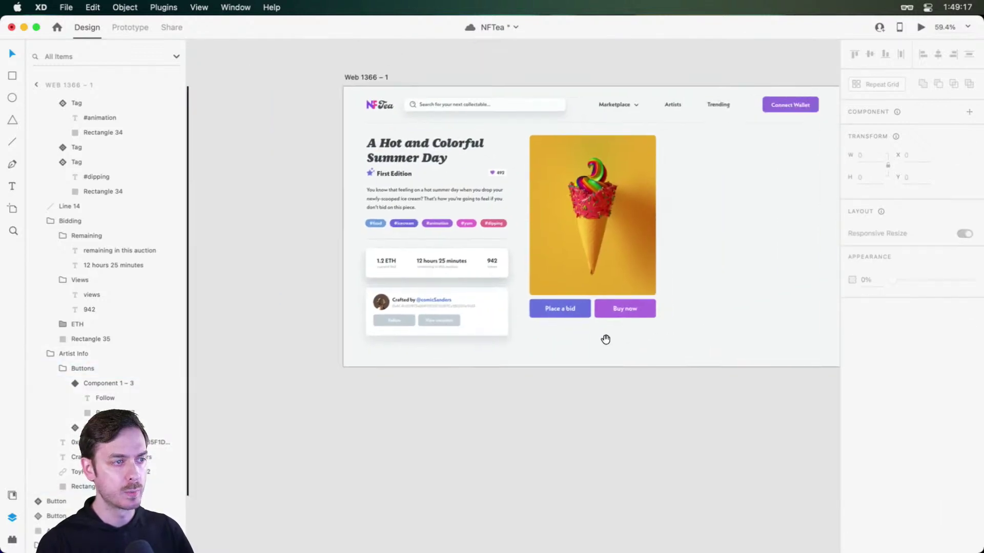
{"action": "left_click", "coordinate": [460, 238]}
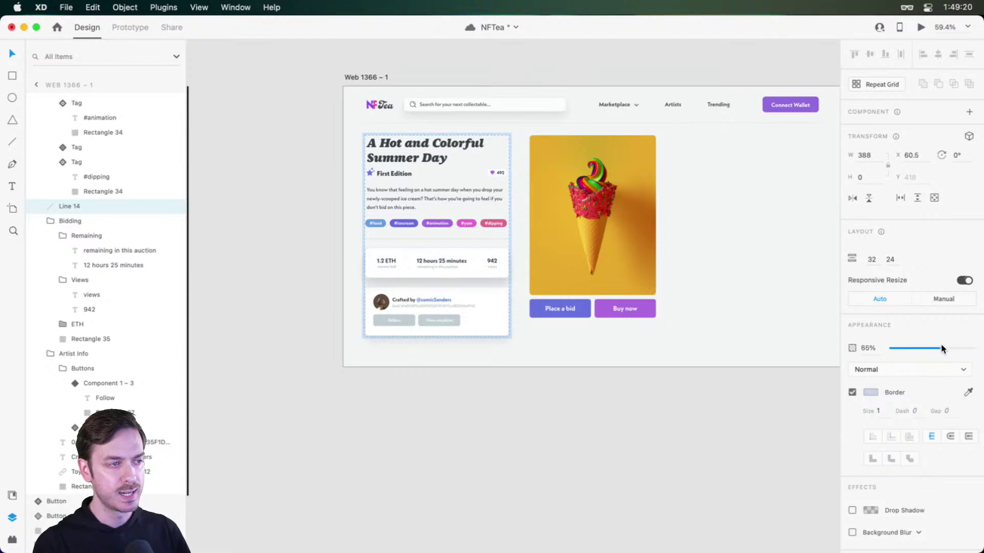
{"action": "left_click", "coordinate": [688, 299]}
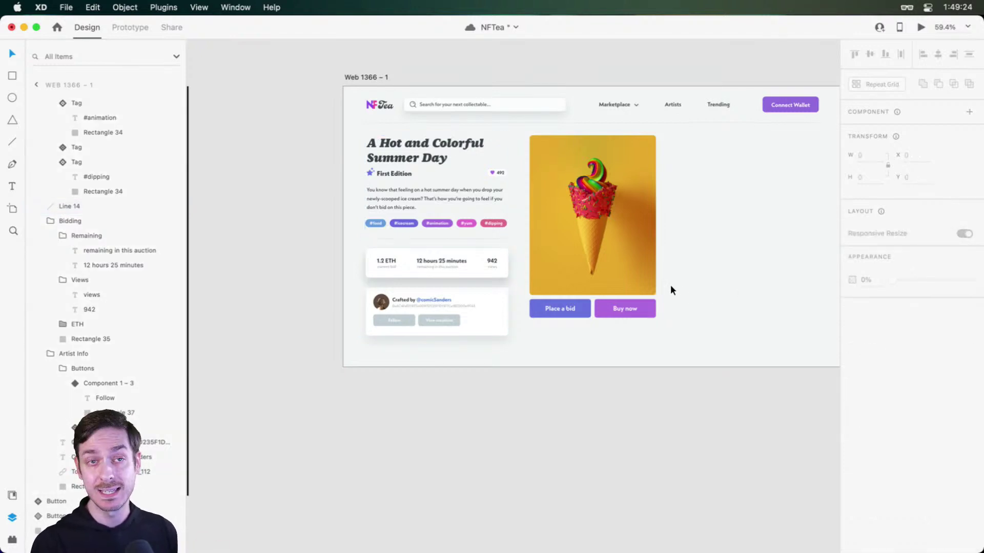
- Add a horizontal guide to the artboard along the bottom edge of the Artist Info card
{"action": "scroll", "coordinate": [541, 315], "scroll_direction": "up", "scroll_amount": 5}
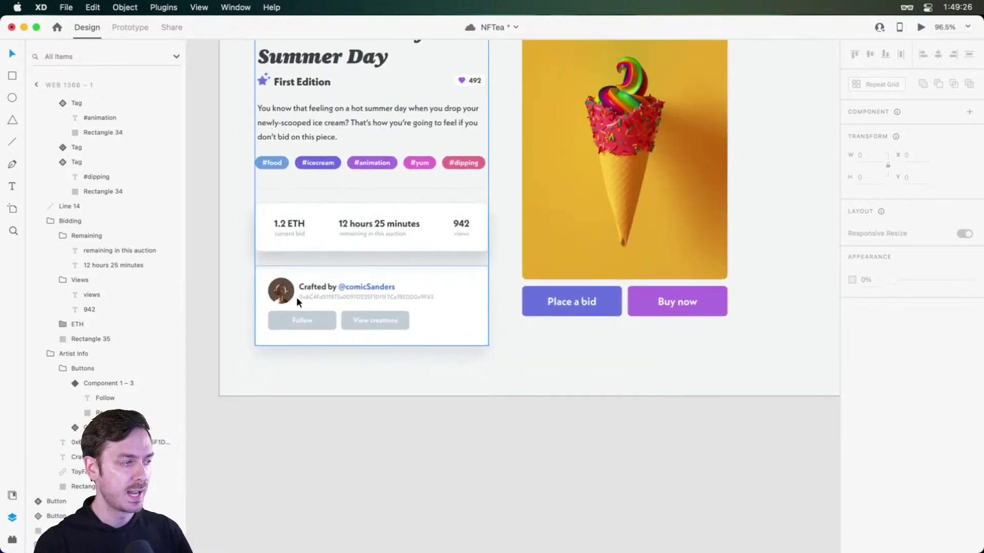
{"action": "scroll", "coordinate": [280, 268], "scroll_direction": "up", "scroll_amount": 4}
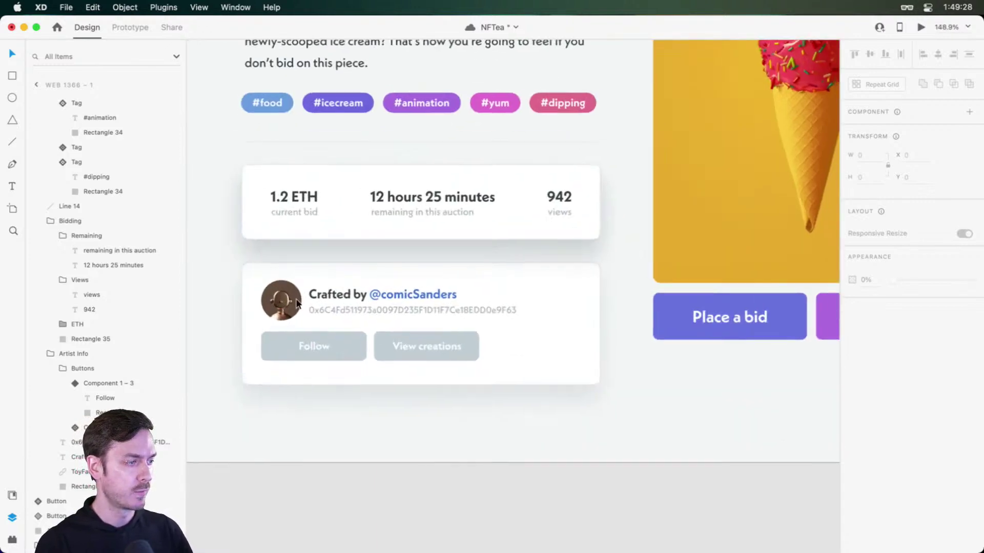
{"action": "left_click", "coordinate": [420, 292]}
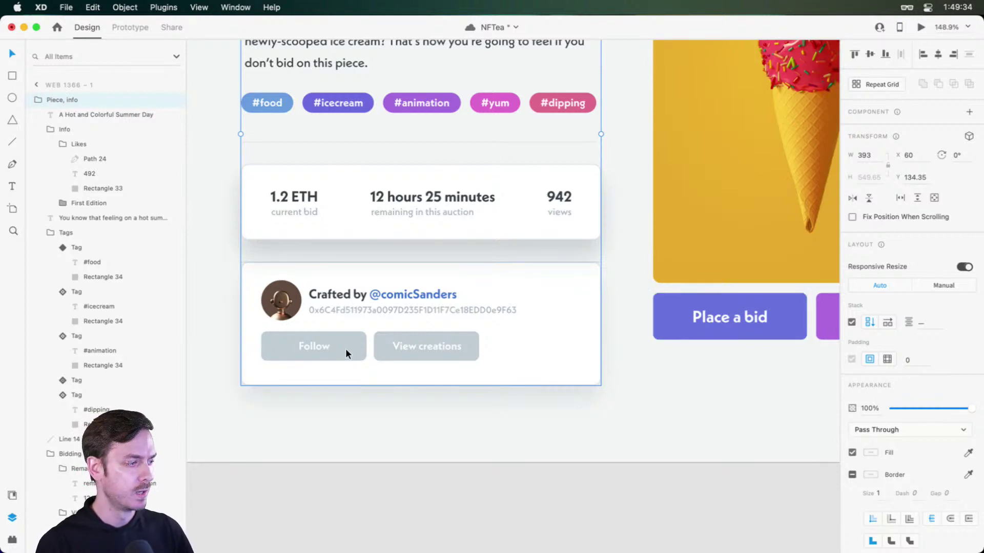
{"action": "scroll", "coordinate": [355, 348], "scroll_direction": "down", "scroll_amount": 5}
{"action": "scroll", "coordinate": [439, 125], "scroll_direction": "up", "scroll_amount": 3}
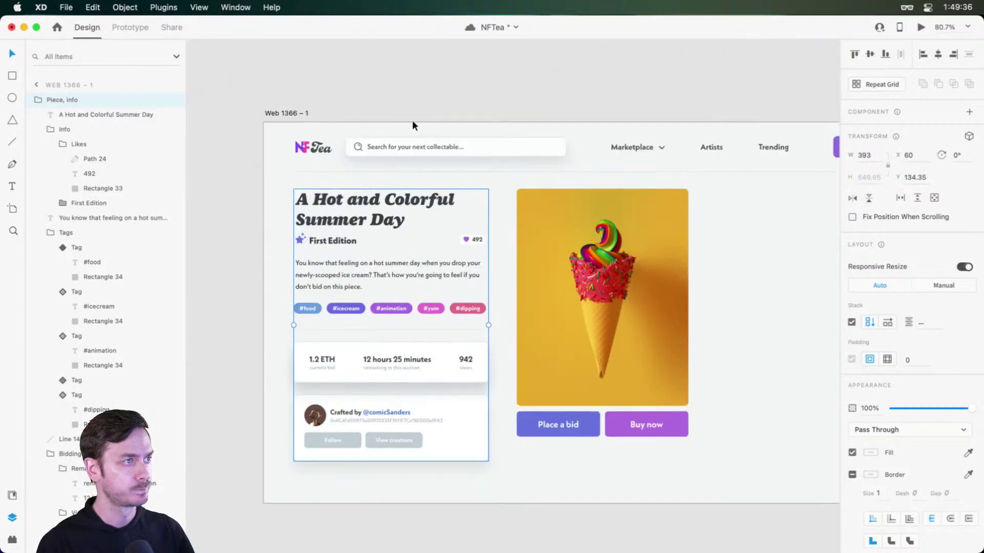
{"action": "left_click_drag", "start_coordinate": [413, 121], "coordinate": [500, 461]}
{"action": "scroll", "coordinate": [350, 470], "scroll_direction": "up", "scroll_amount": 10}
{"action": "left_click_drag", "start_coordinate": [362, 442], "coordinate": [428, 383]}
{"action": "left_click_drag", "start_coordinate": [583, 341], "coordinate": [239, 351]}
{"action": "scroll", "coordinate": [521, 308], "scroll_direction": "right", "scroll_amount": 5}
{"action": "scroll", "coordinate": [696, 318], "scroll_direction": "down", "scroll_amount": 5}
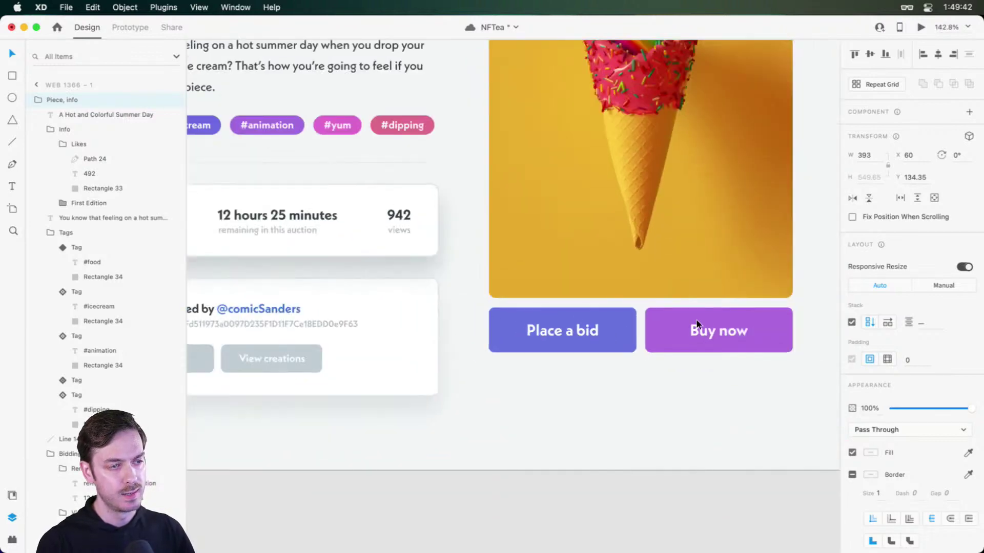
- Group the ice cream image with the Place a bid and Buy now buttons as "Piece" and make the group a vertical stack
{"action": "scroll", "coordinate": [696, 319], "scroll_direction": "right", "scroll_amount": 3}
{"action": "left_click_drag", "start_coordinate": [747, 361], "coordinate": [436, 143]}
{"action": "key", "text": "super+g"}
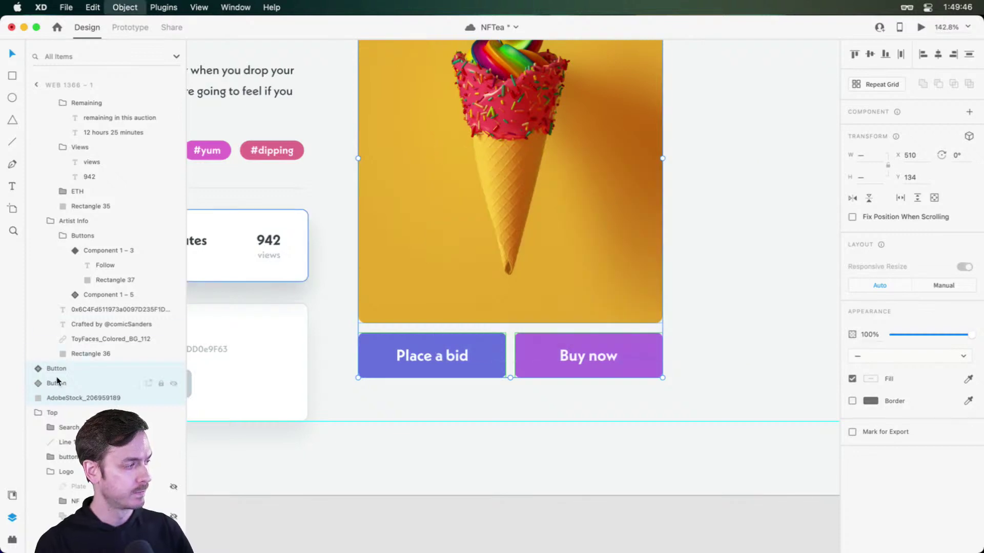
{"action": "double_click", "coordinate": [60, 398]}
{"action": "type", "text": "Piece"}
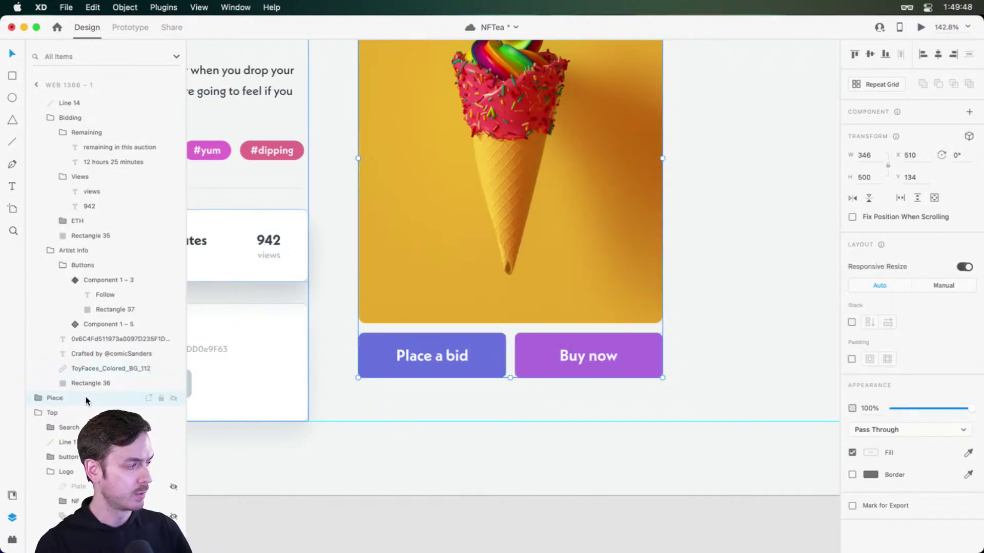
{"action": "key", "text": "Return"}
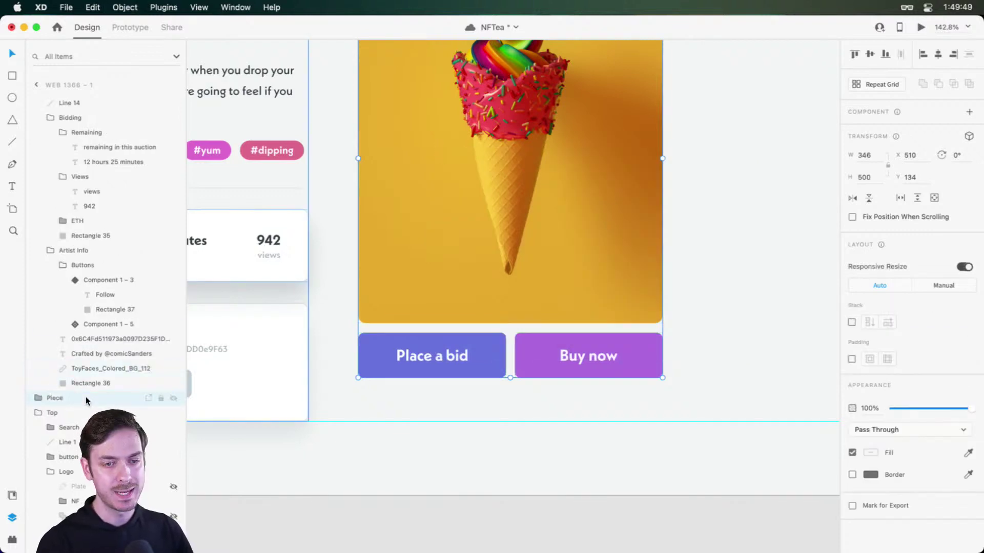
{"action": "left_click", "coordinate": [851, 322]}
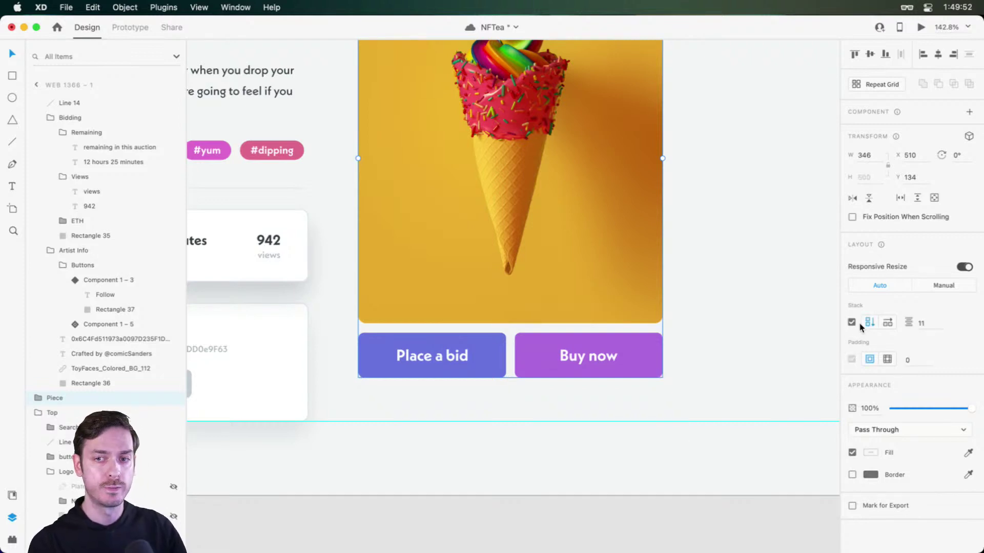
- Stretch the ice cream image to a height of 487 so the buttons below it end on the horizontal guide
{"action": "double_click", "coordinate": [533, 276]}
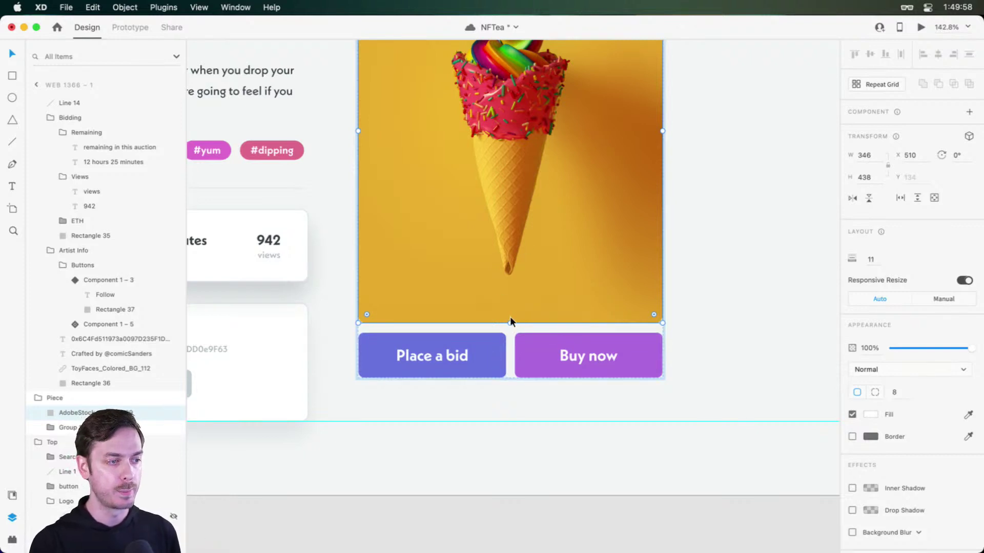
{"action": "left_click_drag", "start_coordinate": [509, 323], "coordinate": [519, 369]}
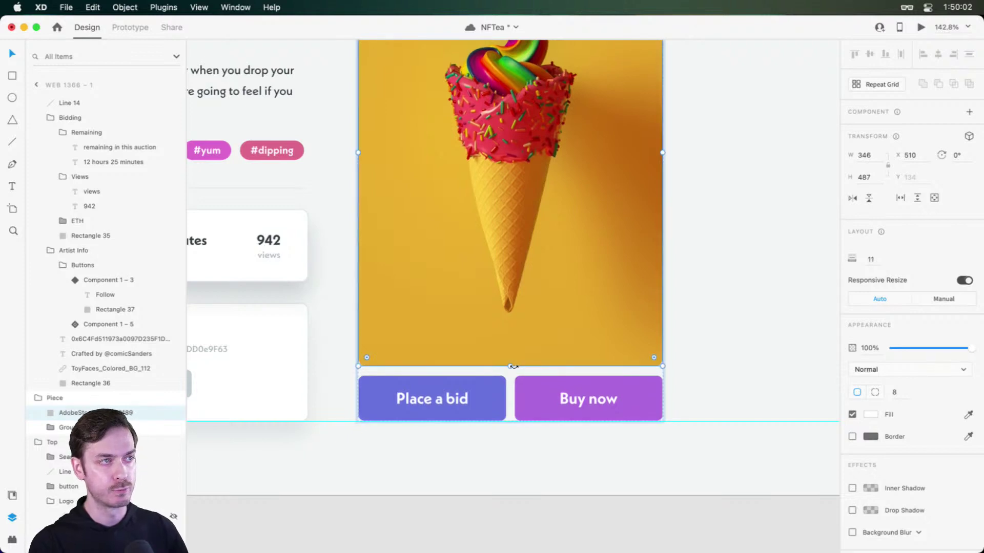
{"action": "scroll", "coordinate": [518, 367], "scroll_direction": "down", "scroll_amount": 5}
{"action": "scroll", "coordinate": [507, 354], "scroll_direction": "left", "scroll_amount": 2}
{"action": "scroll", "coordinate": [491, 350], "scroll_direction": "left", "scroll_amount": 2}
{"action": "left_click", "coordinate": [471, 442]}
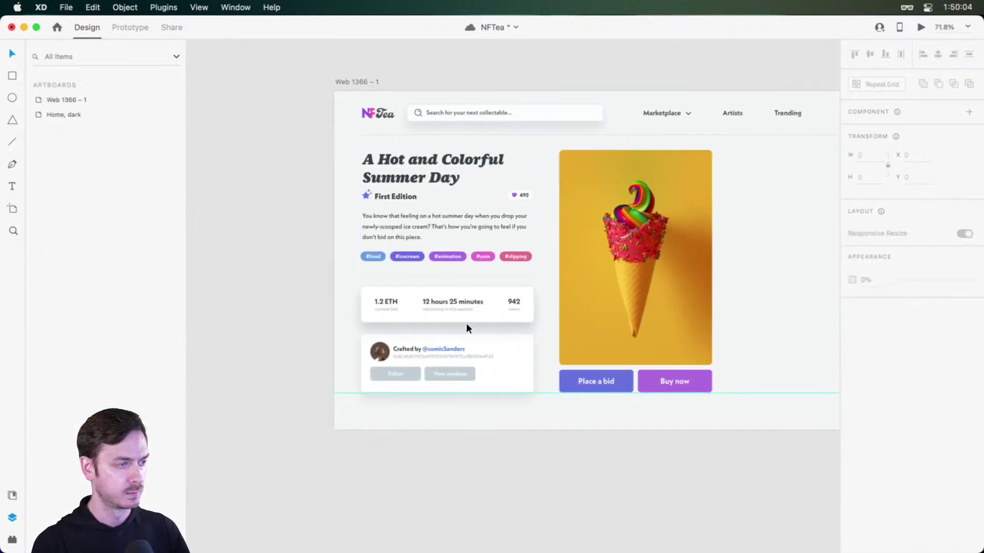
- Reduce the stack spacing between the bidding card and the Artist Info card to 16
{"action": "left_click", "coordinate": [466, 350]}
{"action": "scroll", "coordinate": [461, 347], "scroll_direction": "up", "scroll_amount": 5}
{"action": "left_click", "coordinate": [522, 330]}
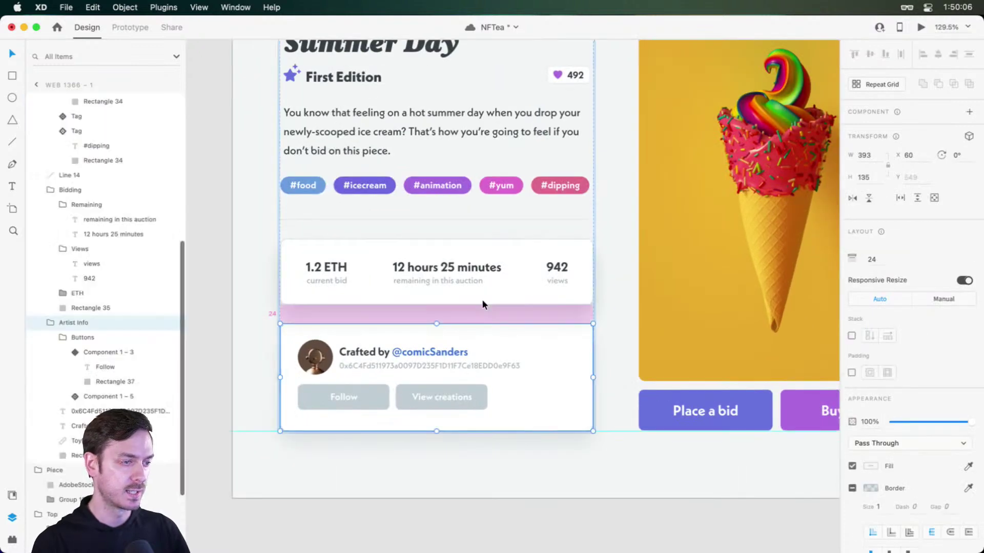
- Move the horizontal guide up to the bottom edge of the Artist Info card
{"action": "left_click", "coordinate": [740, 348]}
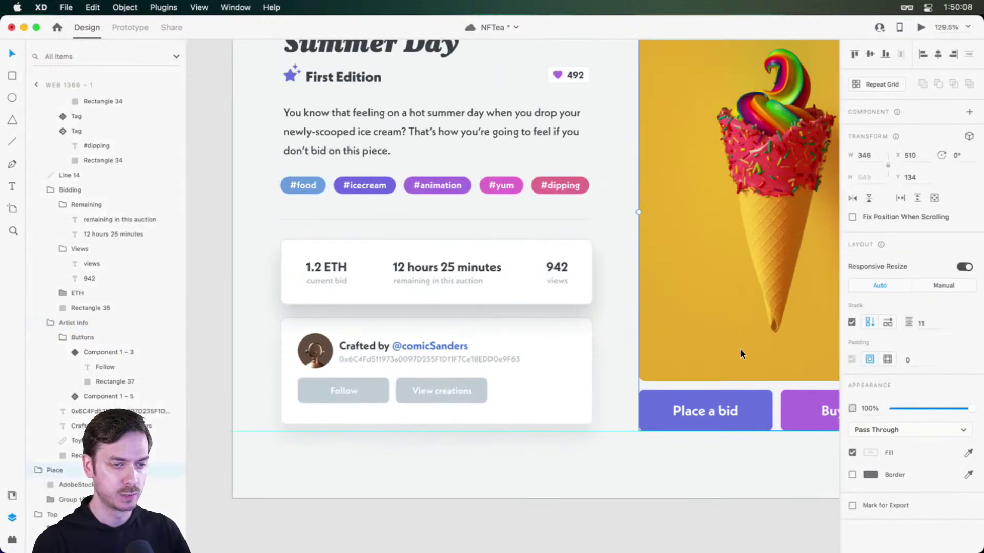
{"action": "left_click", "coordinate": [739, 349]}
{"action": "left_click_drag", "start_coordinate": [777, 383], "coordinate": [775, 381]}
{"action": "key", "text": "super+z"}
{"action": "left_click_drag", "start_coordinate": [584, 432], "coordinate": [584, 425]}
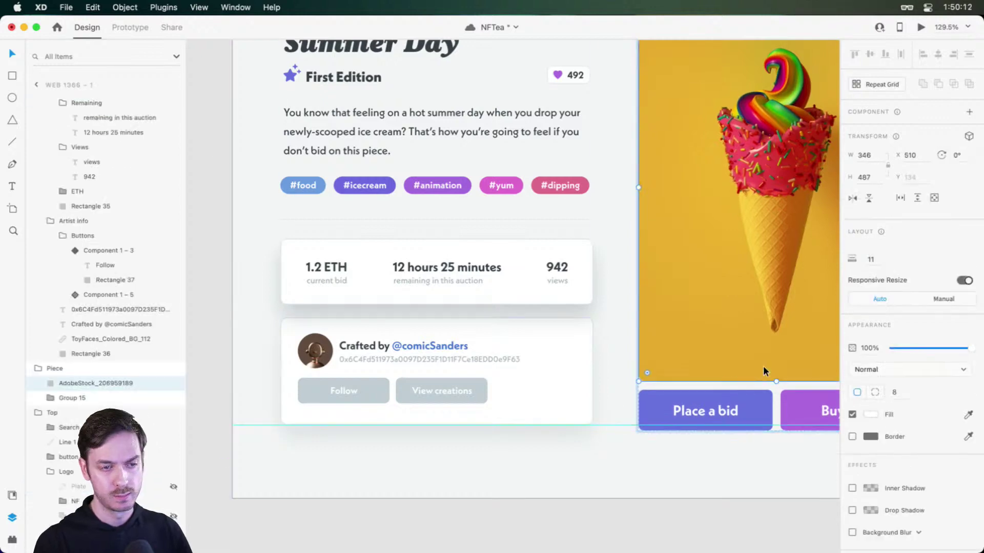
- Shorten the ice cream image to a height of 480 so its buttons align with the horizontal guide
{"action": "double_click", "coordinate": [765, 367]}
{"action": "key", "text": "Escape"}
{"action": "left_click_drag", "start_coordinate": [775, 383], "coordinate": [775, 378]}
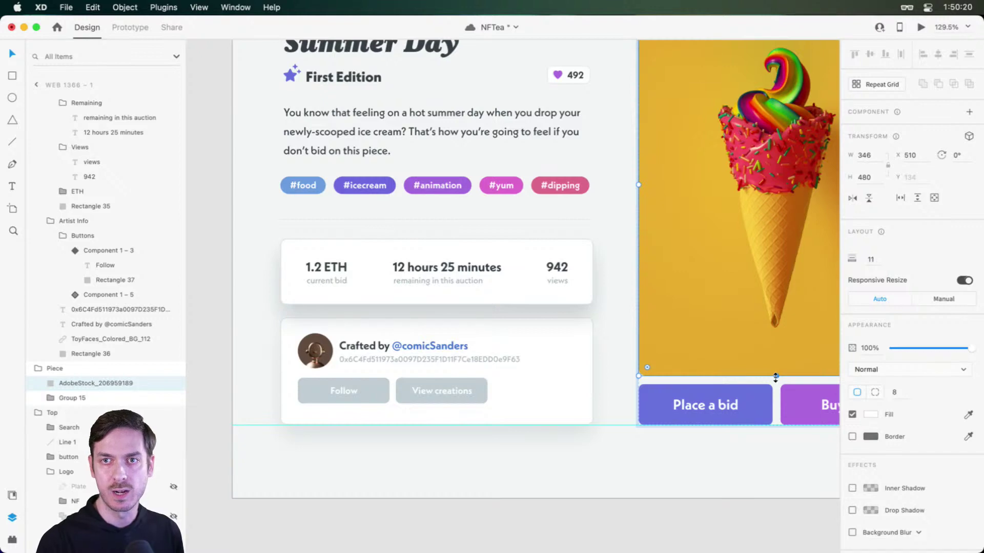
{"action": "scroll", "coordinate": [535, 318], "scroll_direction": "down", "scroll_amount": 2}
{"action": "scroll", "coordinate": [534, 318], "scroll_direction": "up", "scroll_amount": 4}
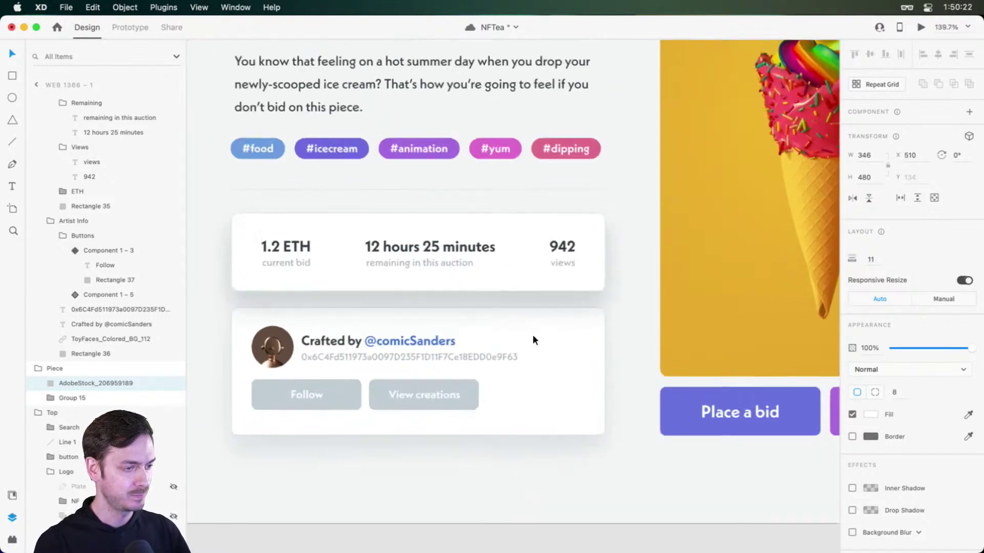
- Try centring the Follow and View creations buttons horizontally in the Artist Info card
{"action": "left_click", "coordinate": [417, 399]}
{"action": "scroll", "coordinate": [405, 358], "scroll_direction": "down", "scroll_amount": 3}
{"action": "scroll", "coordinate": [405, 358], "scroll_direction": "left", "scroll_amount": 2}
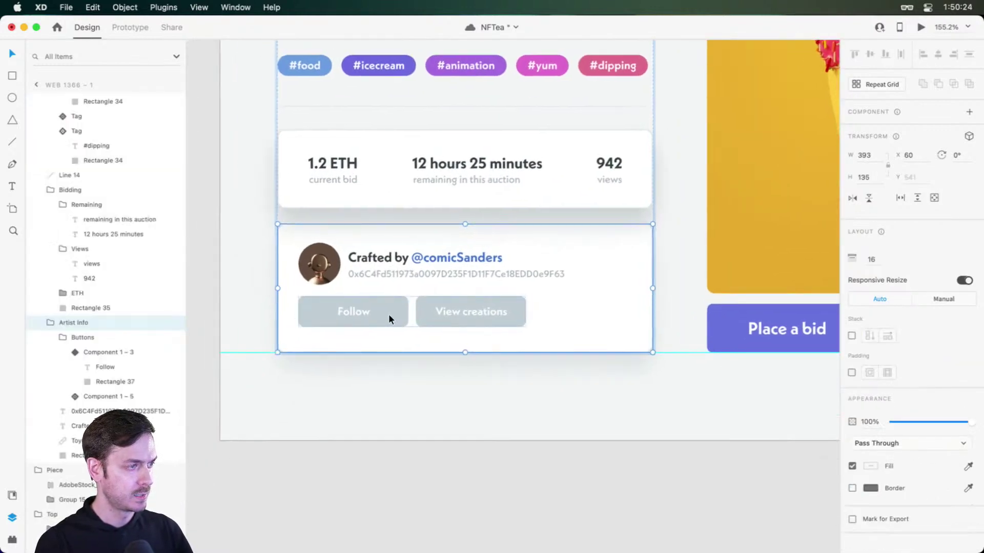
{"action": "double_click", "coordinate": [389, 315]}
{"action": "left_click_drag", "start_coordinate": [467, 304], "coordinate": [521, 300]}
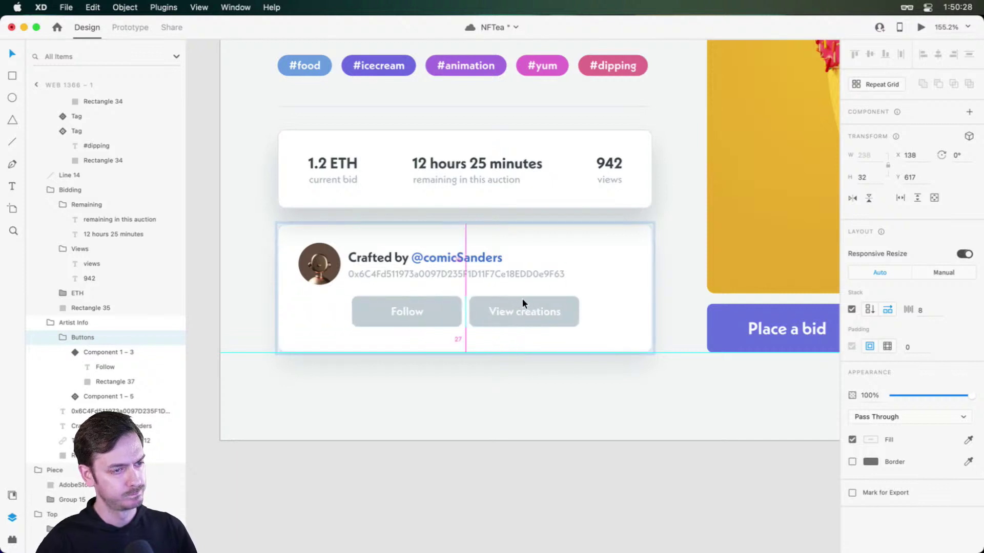
{"action": "key", "text": "super+z"}
- Narrow the Artist Info card's background rectangle to a width of 349
{"action": "left_click", "coordinate": [554, 289]}
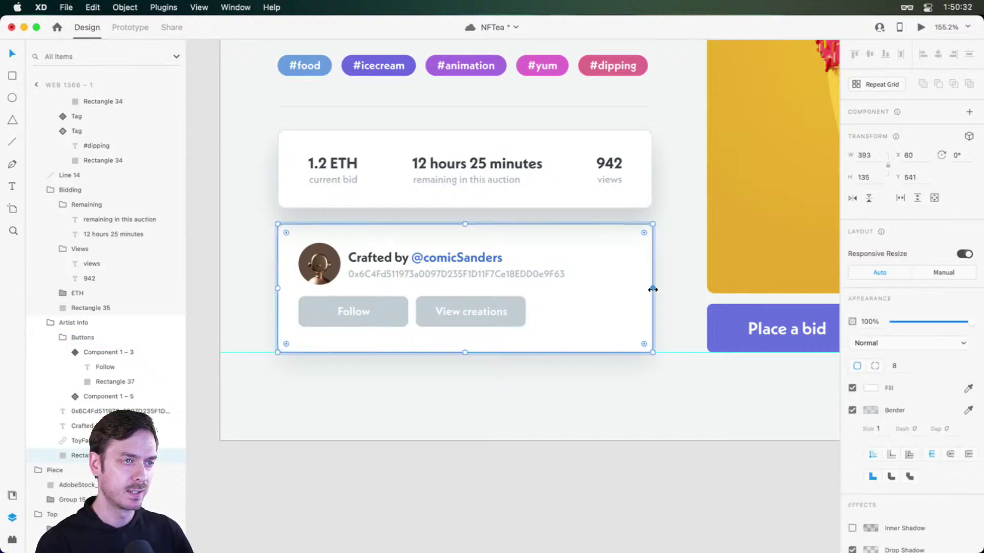
{"action": "scroll", "coordinate": [652, 290], "scroll_direction": "down", "scroll_amount": 3}
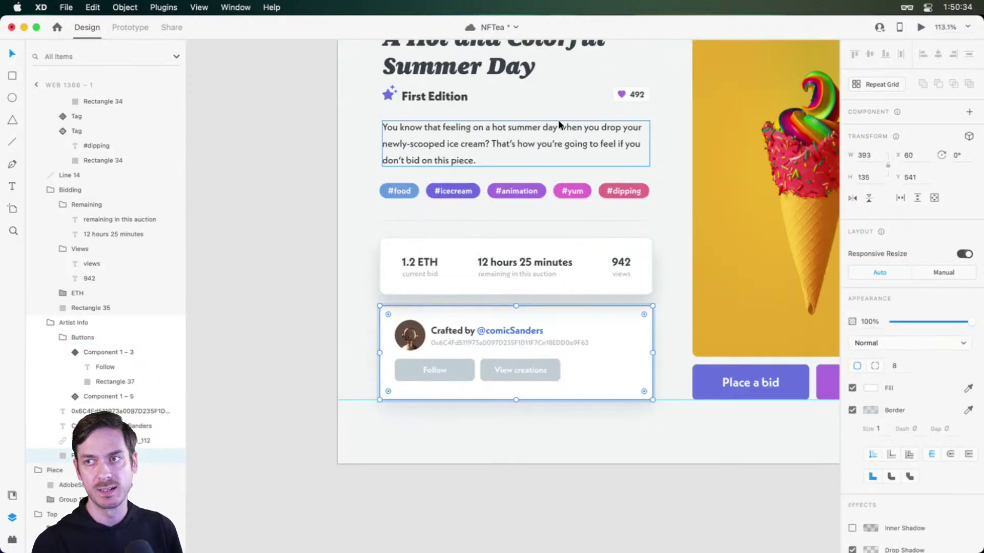
{"action": "left_click", "coordinate": [587, 136]}
{"action": "left_click", "coordinate": [642, 344]}
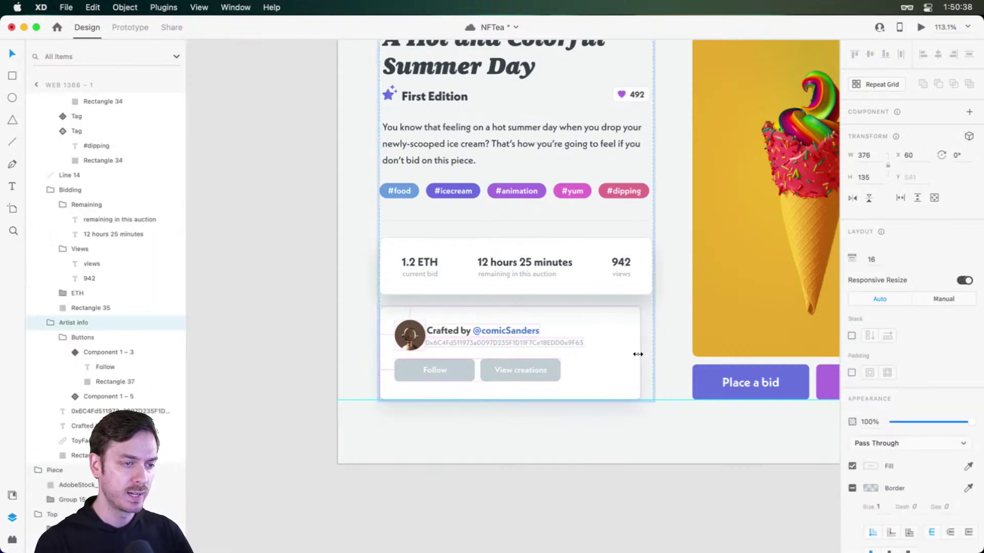
{"action": "double_click", "coordinate": [631, 352]}
{"action": "left_click_drag", "start_coordinate": [652, 353], "coordinate": [622, 353]}
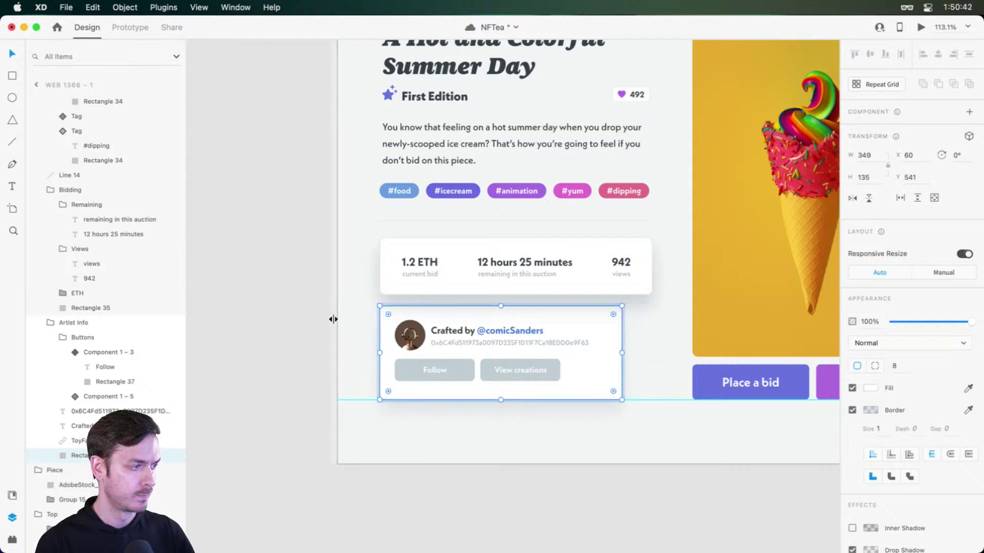
- Place a vertical guide at the Artist Info card's right edge and narrow the bidding card to a width of 349
{"action": "left_click_drag", "start_coordinate": [333, 319], "coordinate": [621, 321]}
{"action": "left_click", "coordinate": [640, 276]}
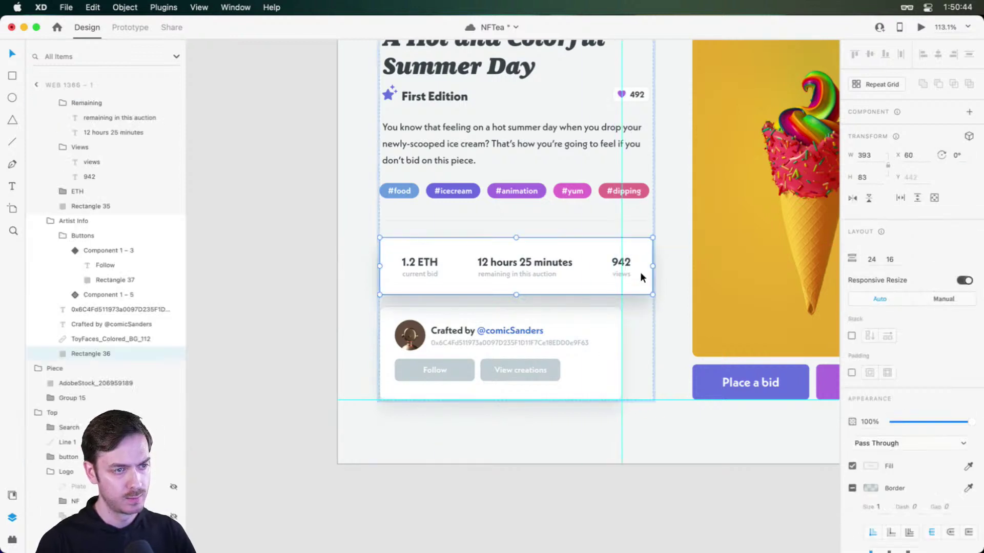
{"action": "left_click_drag", "start_coordinate": [651, 266], "coordinate": [623, 266]}
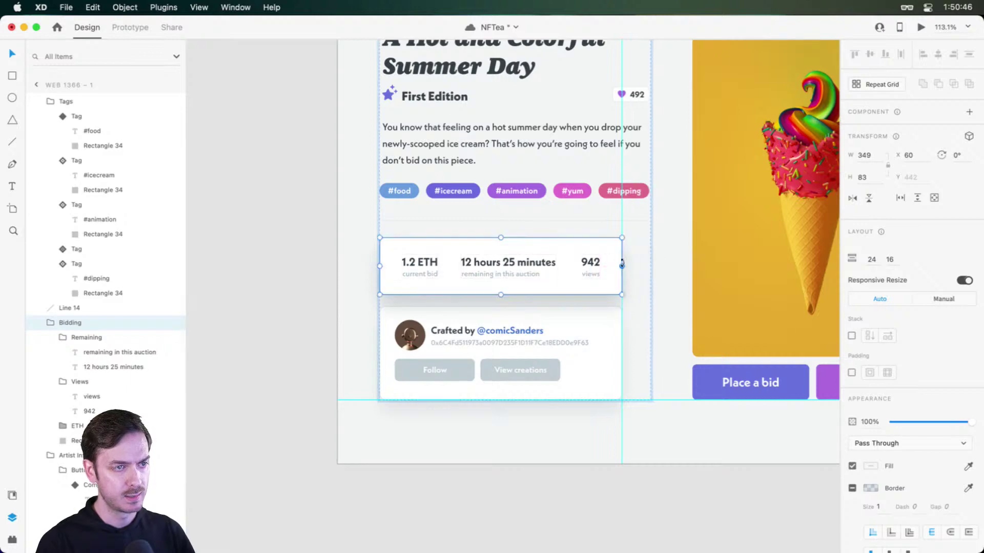
- Reduce the stack spacing between the tags to 8
{"action": "scroll", "coordinate": [609, 230], "scroll_direction": "down", "scroll_amount": 3}
{"action": "left_click", "coordinate": [584, 145]}
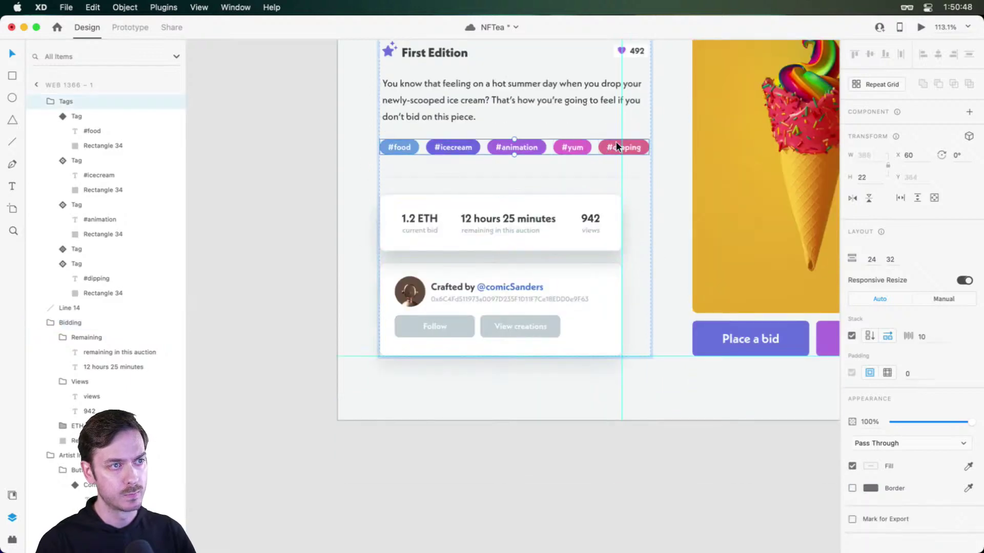
{"action": "key", "text": "Down"}
{"action": "key", "text": "Down"}
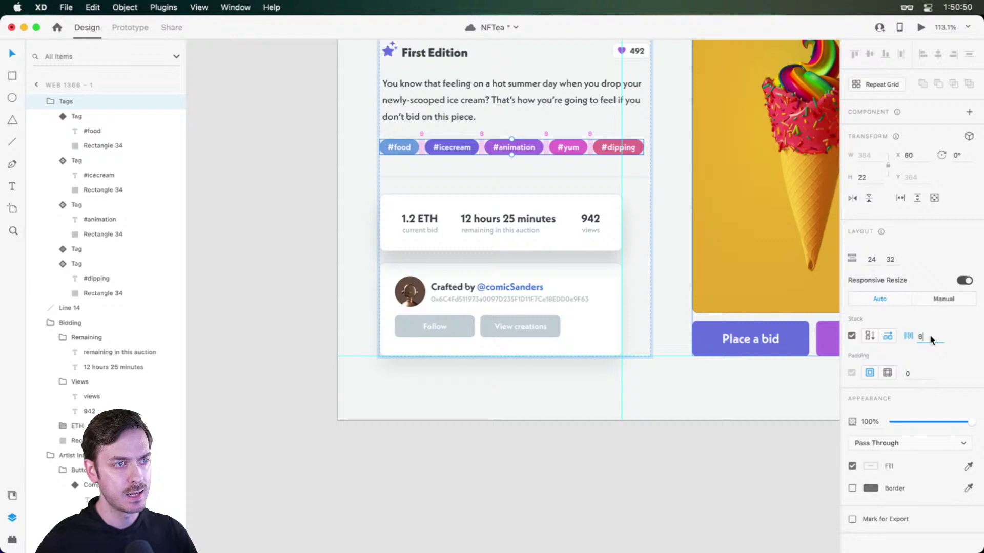
{"action": "key", "text": "Return"}
- Delete the #yum tag and set the stack spacing between the remaining tags to 18
{"action": "scroll", "coordinate": [573, 150], "scroll_direction": "up", "scroll_amount": 5}
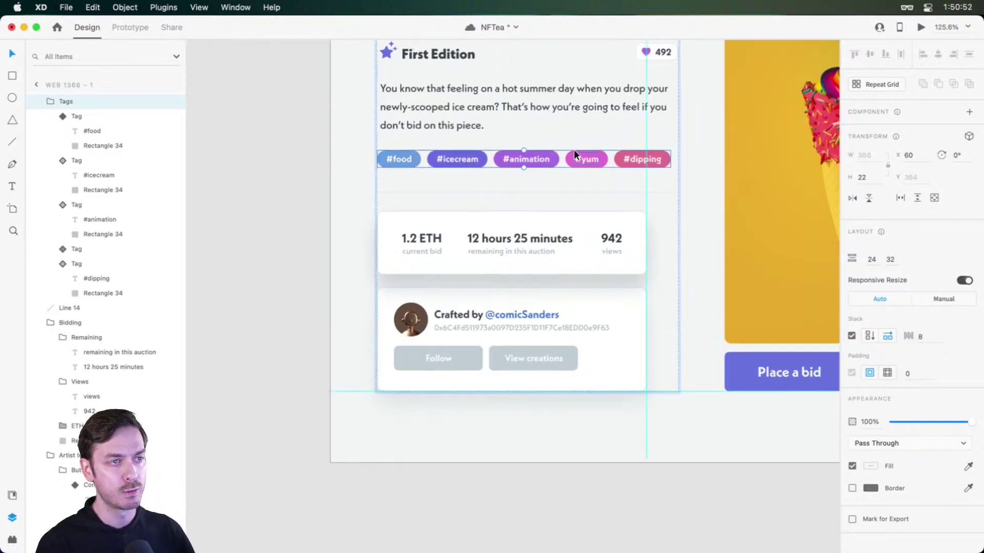
{"action": "double_click", "coordinate": [606, 162]}
{"action": "key", "text": "Delete"}
{"action": "key", "text": "Escape"}
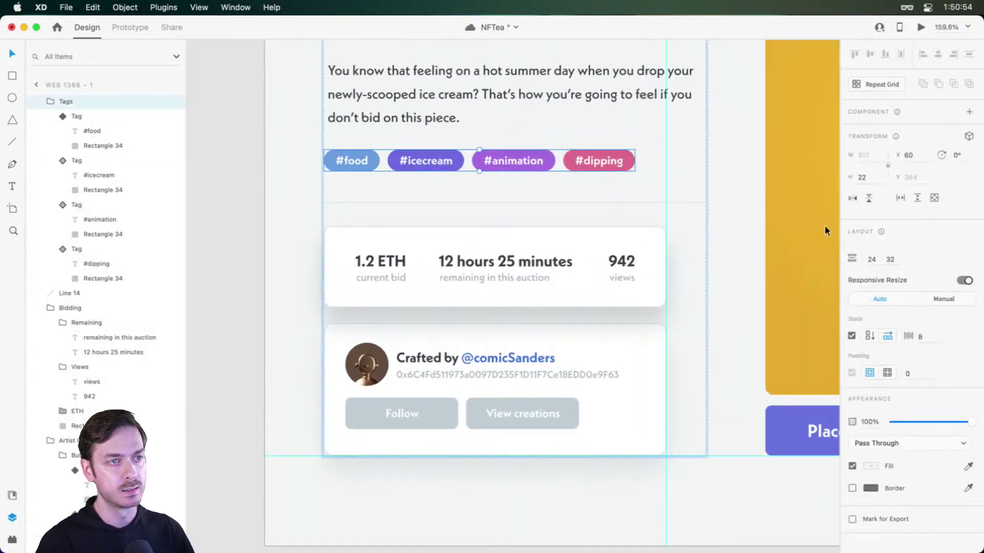
{"action": "type", "text": "18"}
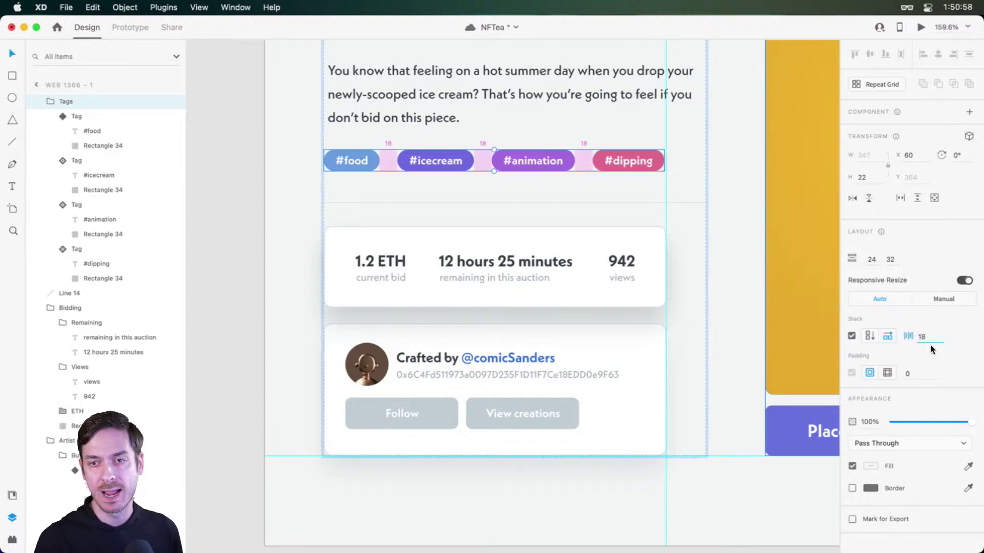
- Narrow the description text to a width of 345 and move the likes badge inward to end at the vertical guide
{"action": "scroll", "coordinate": [608, 183], "scroll_direction": "up", "scroll_amount": 5}
{"action": "left_click", "coordinate": [666, 297]}
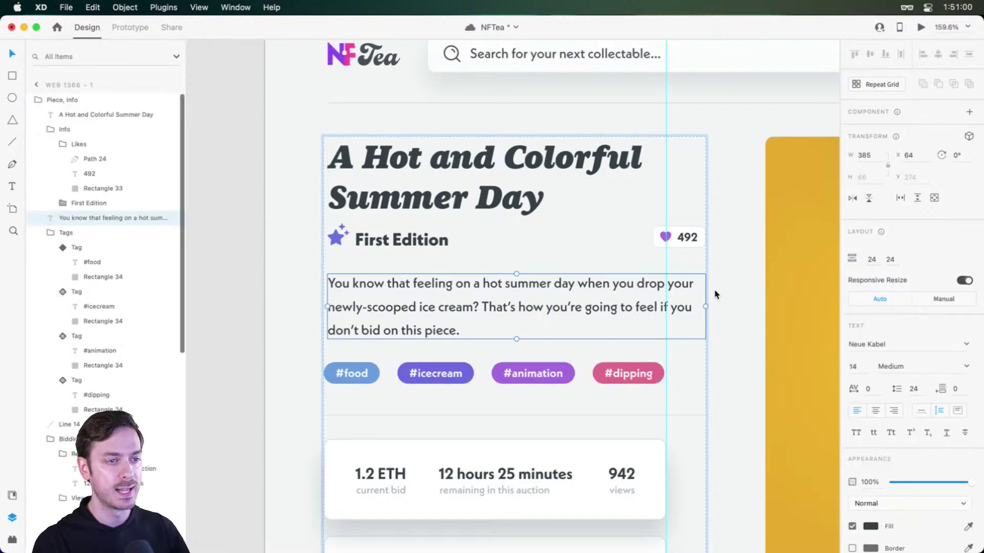
{"action": "left_click_drag", "start_coordinate": [706, 307], "coordinate": [665, 307]}
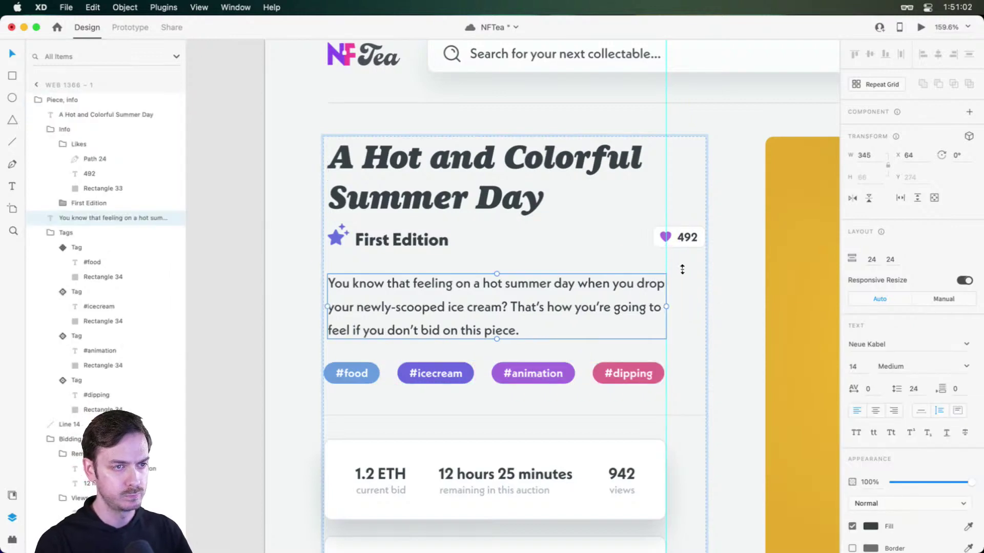
{"action": "left_click", "coordinate": [686, 240]}
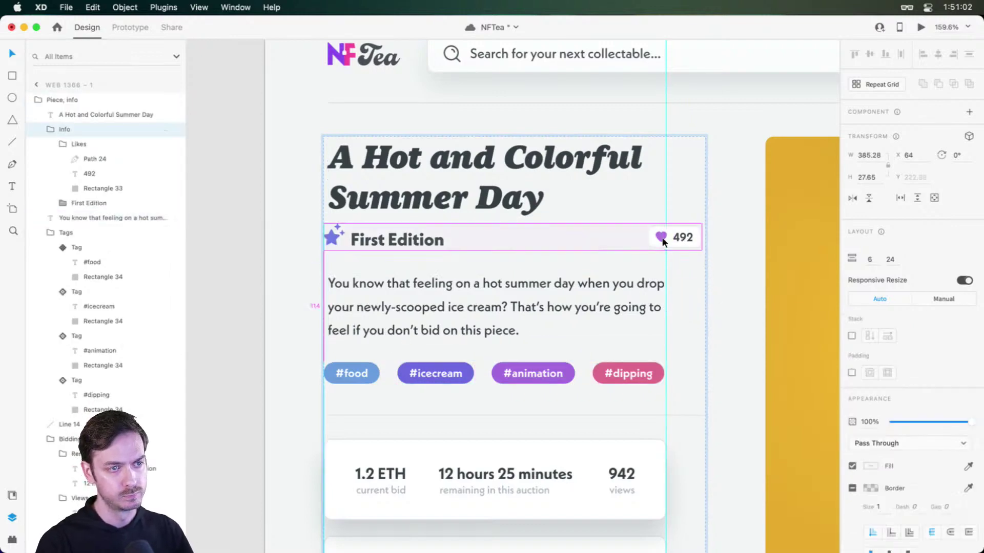
{"action": "left_click_drag", "start_coordinate": [692, 241], "coordinate": [686, 364]}
{"action": "double_click", "coordinate": [697, 240]}
{"action": "scroll", "coordinate": [667, 221], "scroll_direction": "down", "scroll_amount": 3}
{"action": "scroll", "coordinate": [666, 215], "scroll_direction": "down", "scroll_amount": 3}
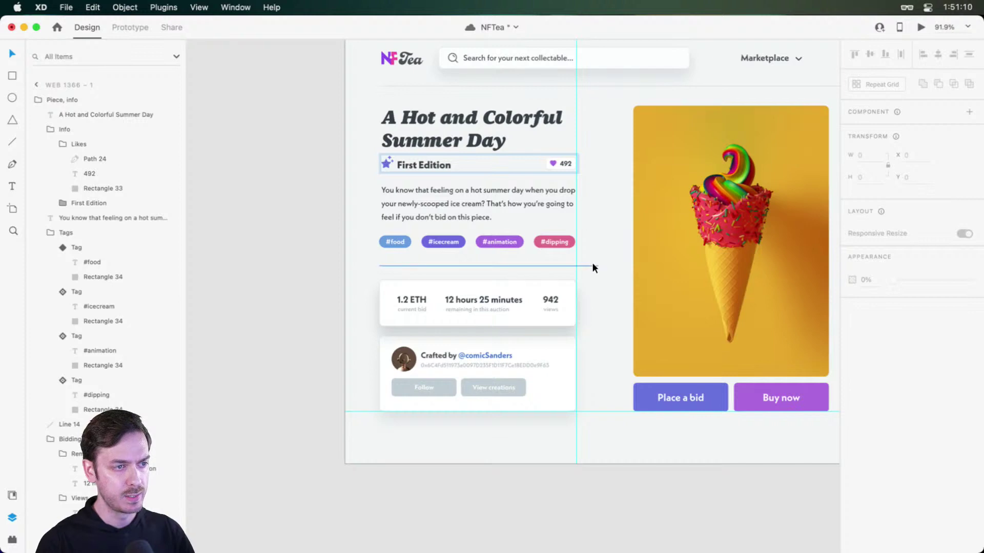
- Shorten the divider line to the vertical guide and move the ice cream image with its buttons to X 446
{"action": "left_click_drag", "start_coordinate": [592, 262], "coordinate": [653, 259]}
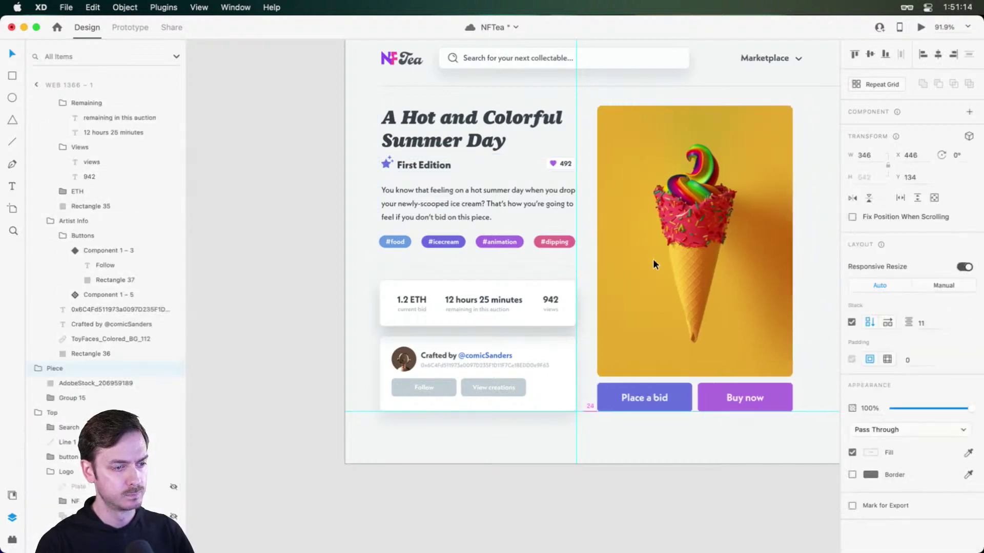
- Duplicate the View creations button within the Artist Info card's button row
{"action": "scroll", "coordinate": [467, 383], "scroll_direction": "up", "scroll_amount": 5}
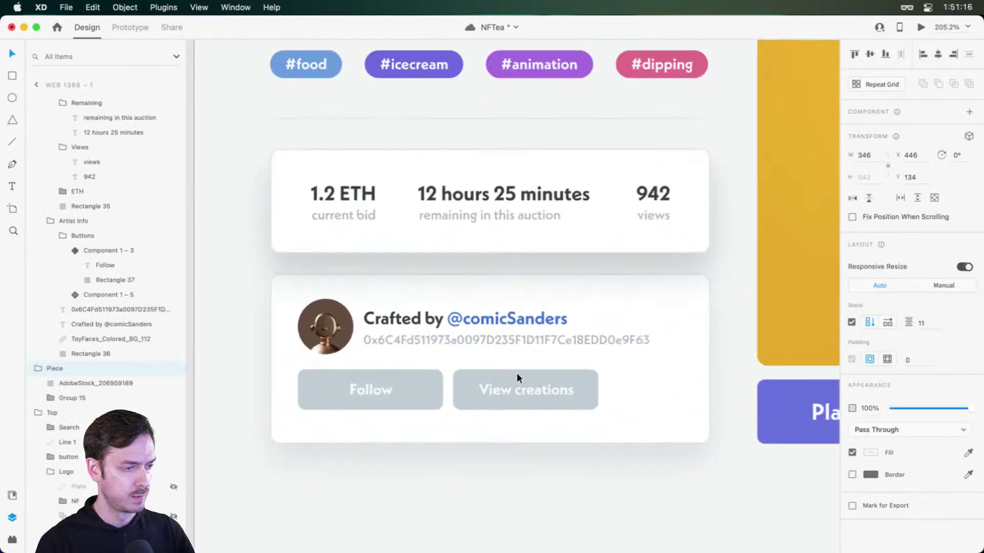
{"action": "double_click", "coordinate": [546, 382]}
{"action": "left_click", "coordinate": [544, 385]}
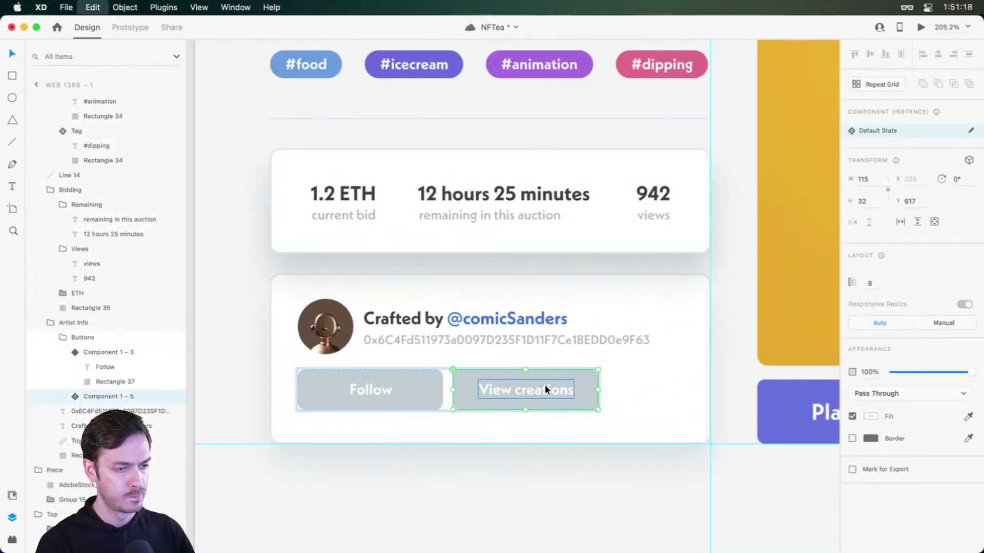
{"action": "key", "text": "super+d"}
{"action": "scroll", "coordinate": [730, 399], "scroll_direction": "up", "scroll_amount": 3}
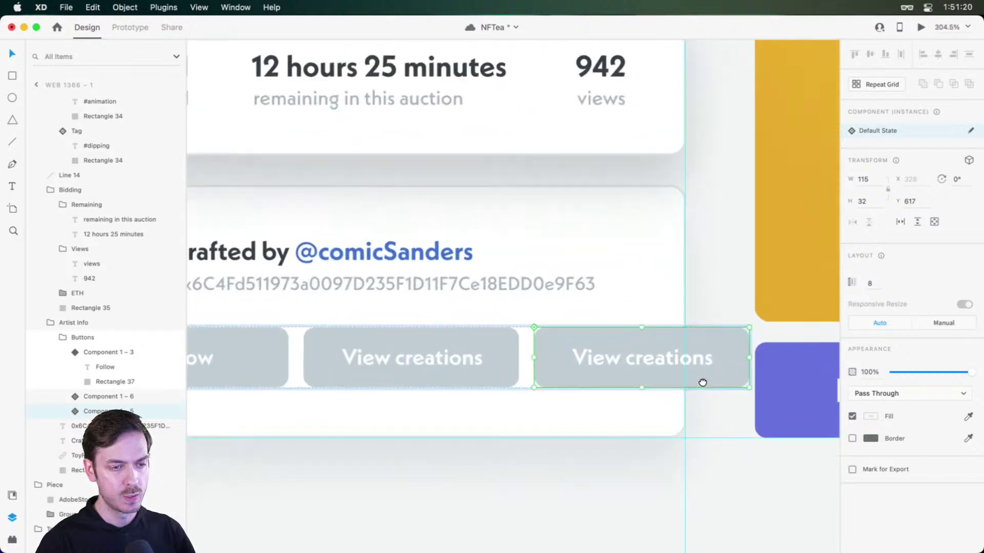
- Delete the label from the duplicated button and narrow its rectangle to a width of 61
{"action": "double_click", "coordinate": [724, 320]}
{"action": "left_click", "coordinate": [621, 321]}
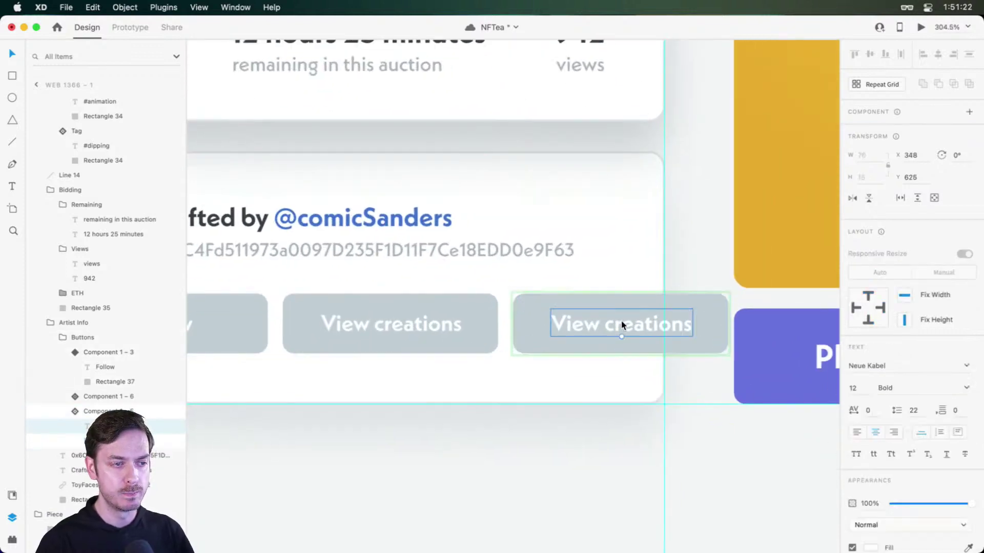
{"action": "key", "text": "BackSpace"}
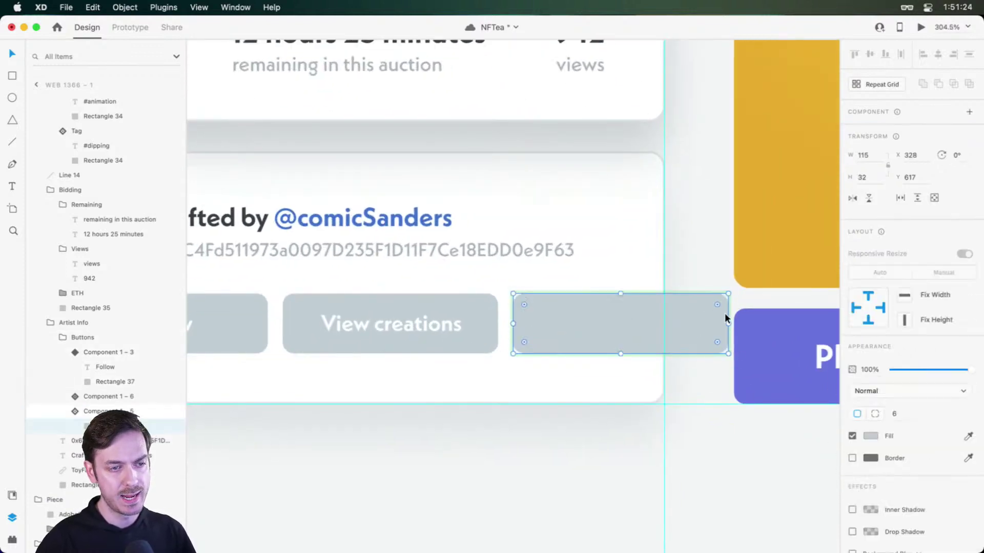
{"action": "left_click_drag", "start_coordinate": [728, 324], "coordinate": [624, 328]}
{"action": "scroll", "coordinate": [624, 328], "scroll_direction": "left", "scroll_amount": 5}
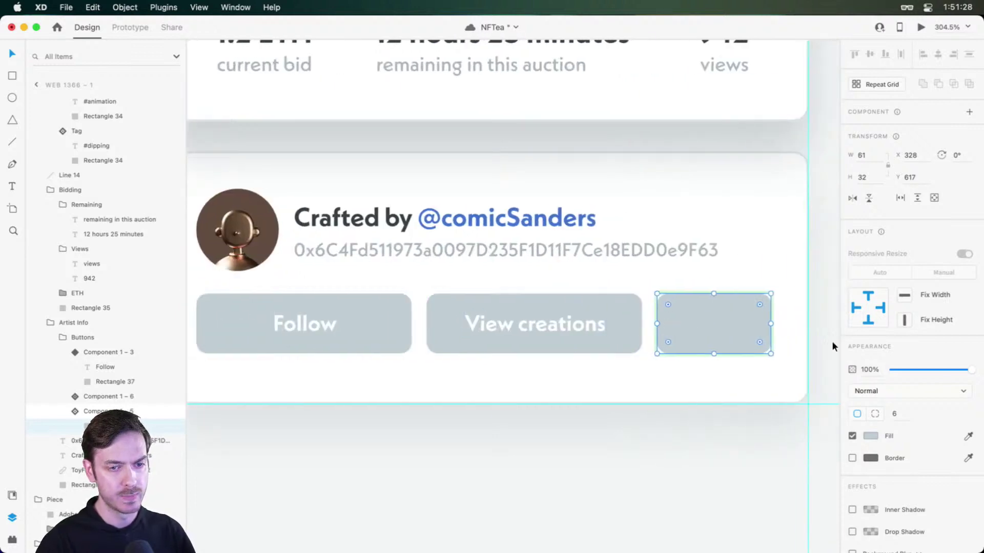
- Turn the blank button into an outline with no fill and a grey border of size 2, and narrow it to 40
{"action": "scroll", "coordinate": [754, 334], "scroll_direction": "right", "scroll_amount": 2}
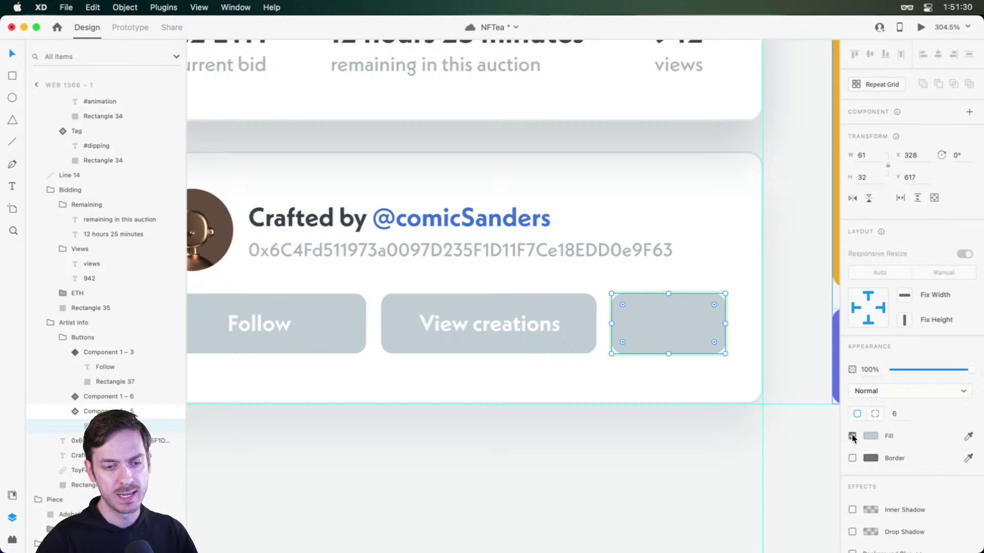
{"action": "left_click", "coordinate": [852, 458]}
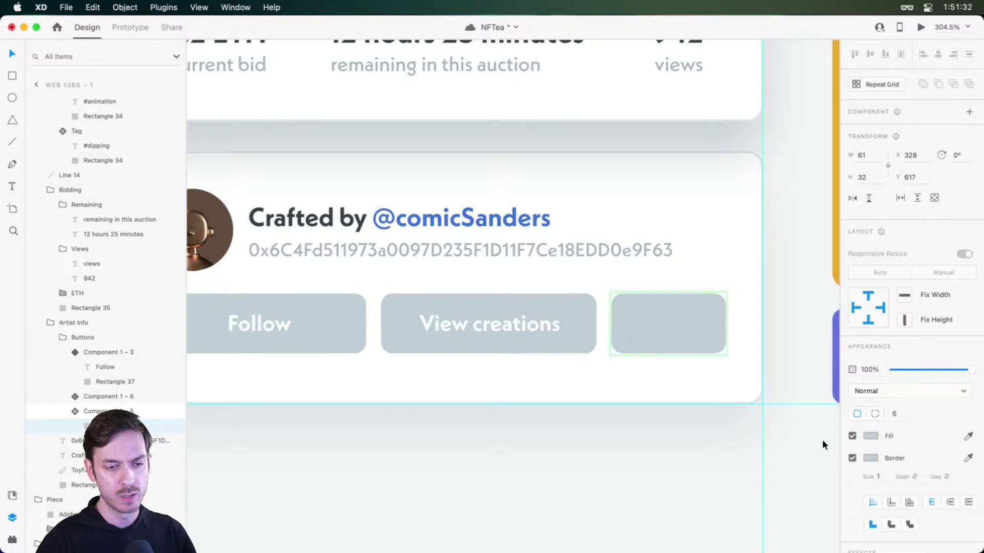
{"action": "left_click", "coordinate": [852, 436]}
{"action": "left_click", "coordinate": [878, 476]}
{"action": "type", "text": "2"}
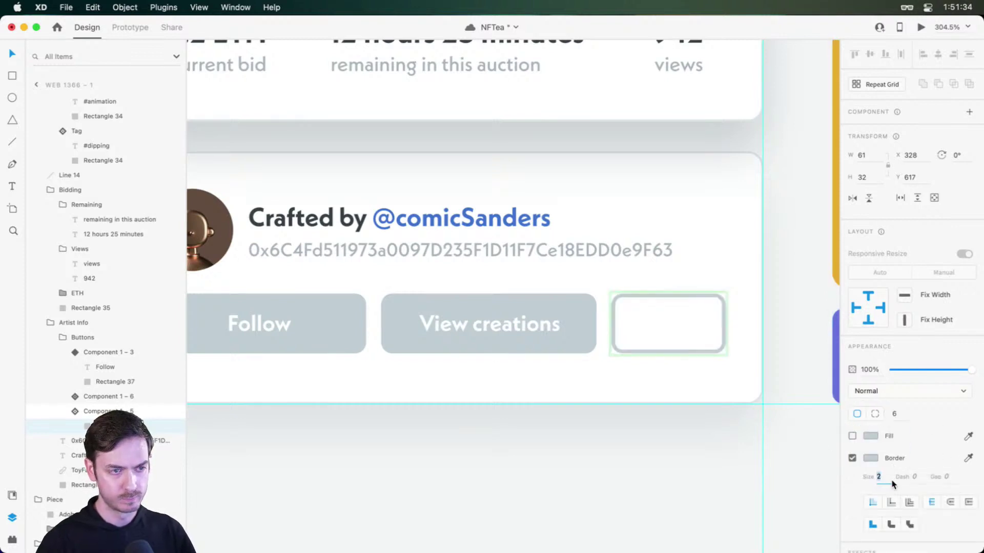
{"action": "left_click_drag", "start_coordinate": [727, 326], "coordinate": [687, 325]}
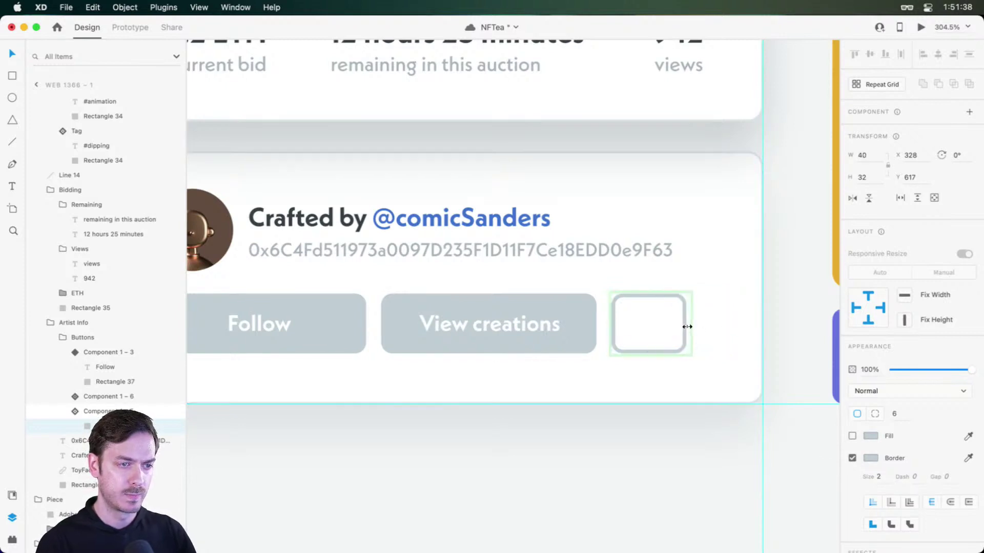
{"action": "scroll", "coordinate": [649, 317], "scroll_direction": "up", "scroll_amount": 3}
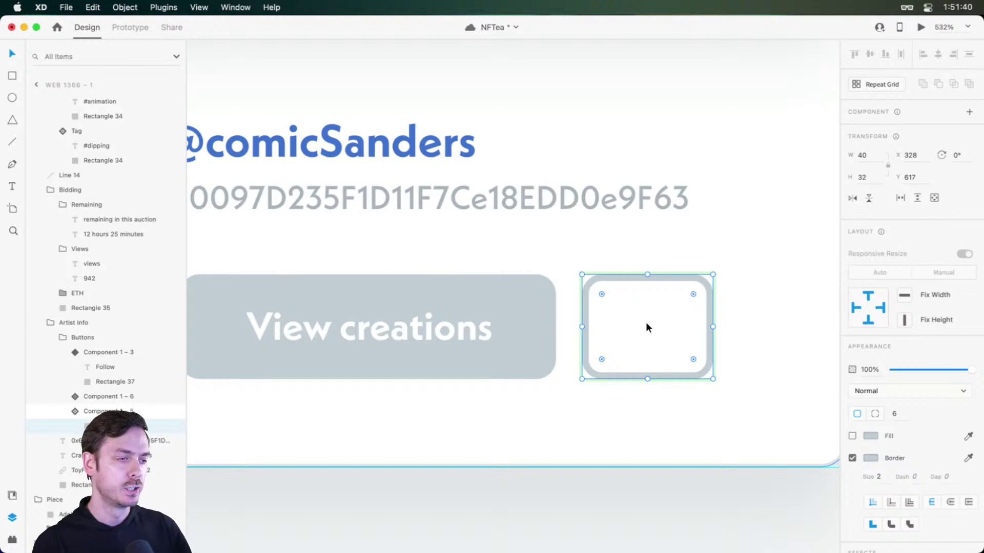
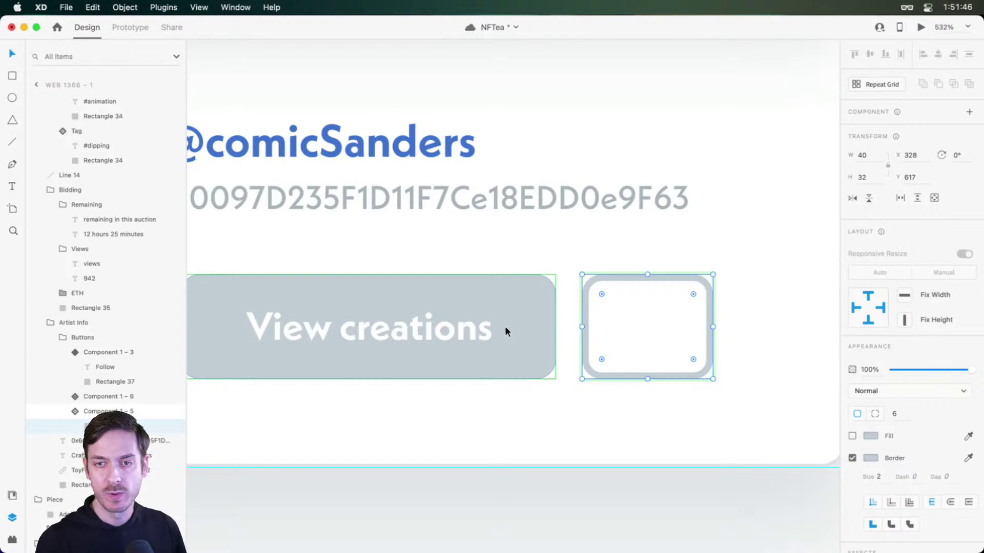
- Deselect the outlined button and hide the guides on the artboard
{"action": "scroll", "coordinate": [567, 275], "scroll_direction": "down", "scroll_amount": 10}
{"action": "left_click", "coordinate": [646, 376]}
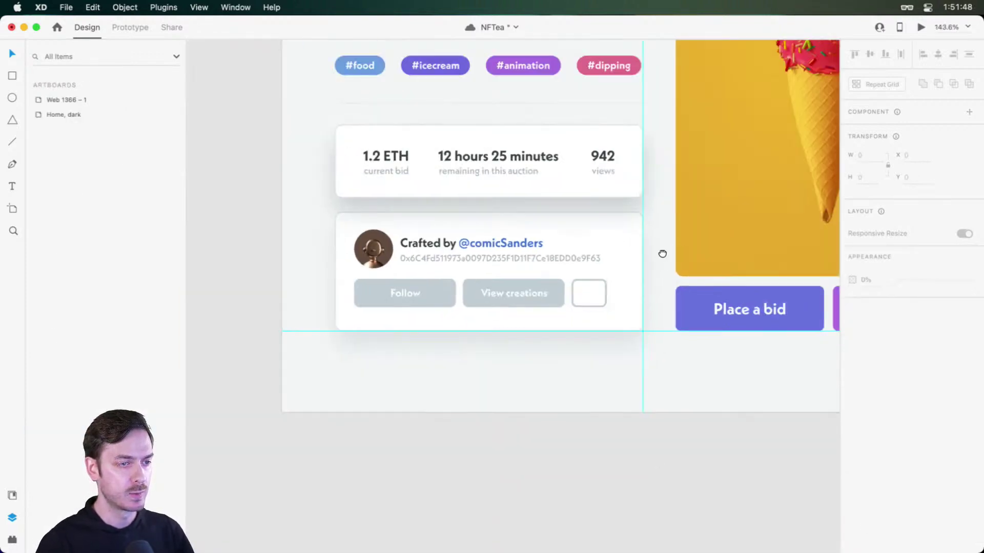
{"action": "scroll", "coordinate": [662, 253], "scroll_direction": "down", "scroll_amount": 5}
{"action": "key", "text": "super+;"}
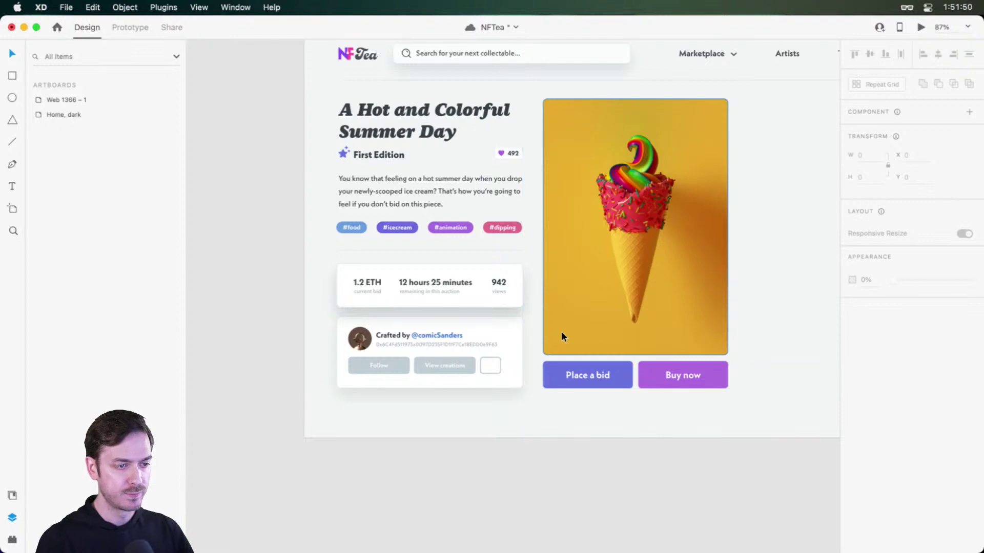
{"action": "left_click_drag", "start_coordinate": [819, 171], "coordinate": [755, 204]}
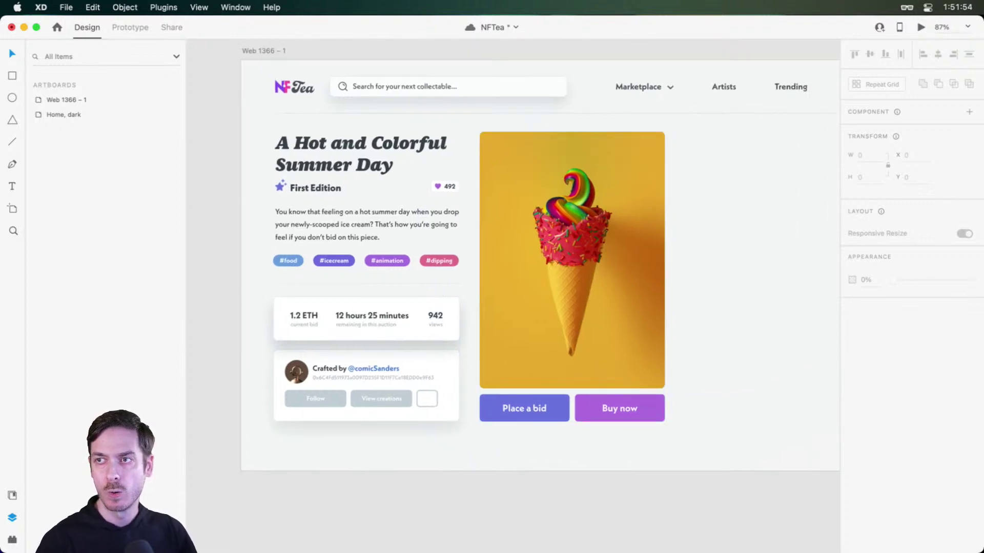
{"action": "left_click", "coordinate": [760, 201]}
{"action": "left_click_drag", "start_coordinate": [730, 211], "coordinate": [616, 221]}
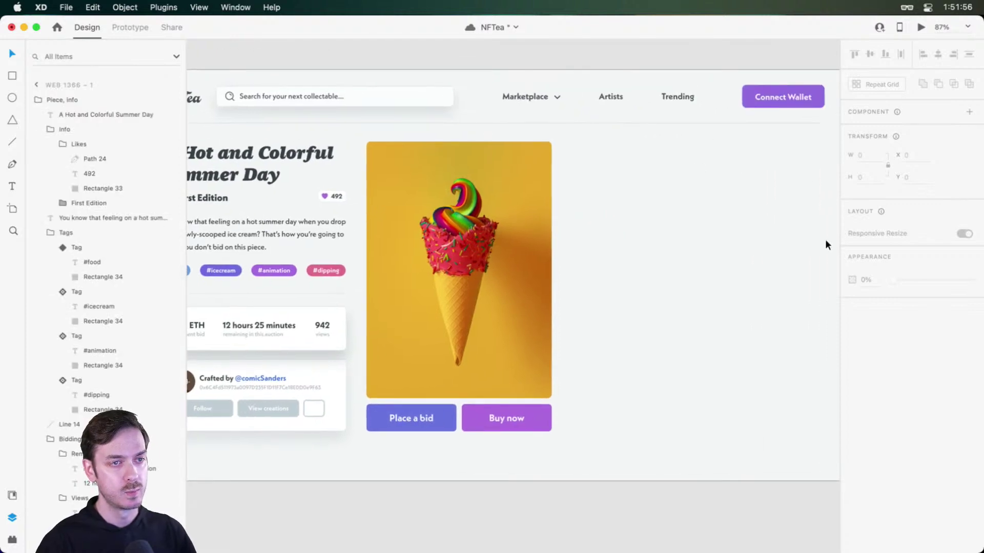
{"action": "scroll", "coordinate": [693, 228], "scroll_direction": "down", "scroll_amount": 4}
{"action": "scroll", "coordinate": [693, 229], "scroll_direction": "up", "scroll_amount": 1}
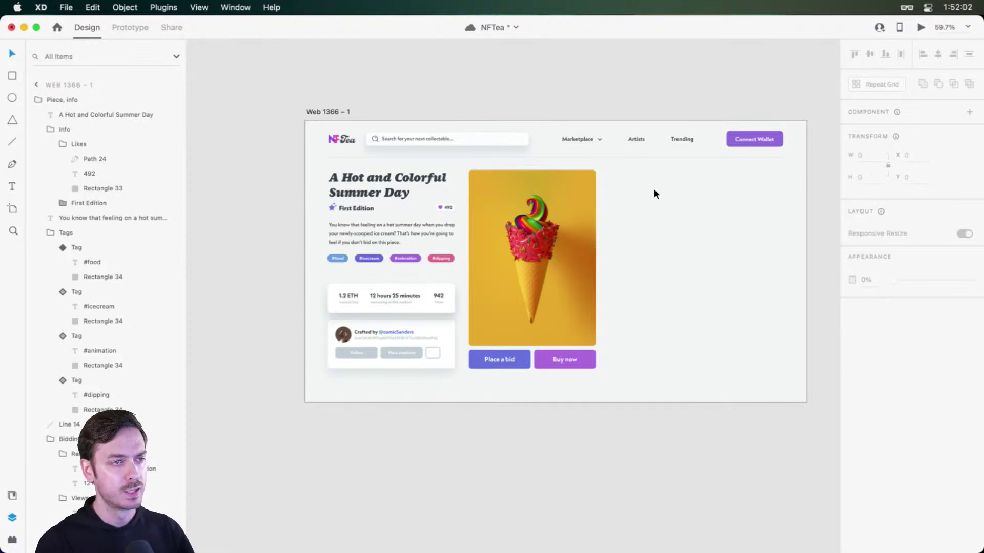
- Add the text "Follow the action" in the empty area beside the ice cream image's upper edge
{"action": "scroll", "coordinate": [654, 190], "scroll_direction": "up", "scroll_amount": 3}
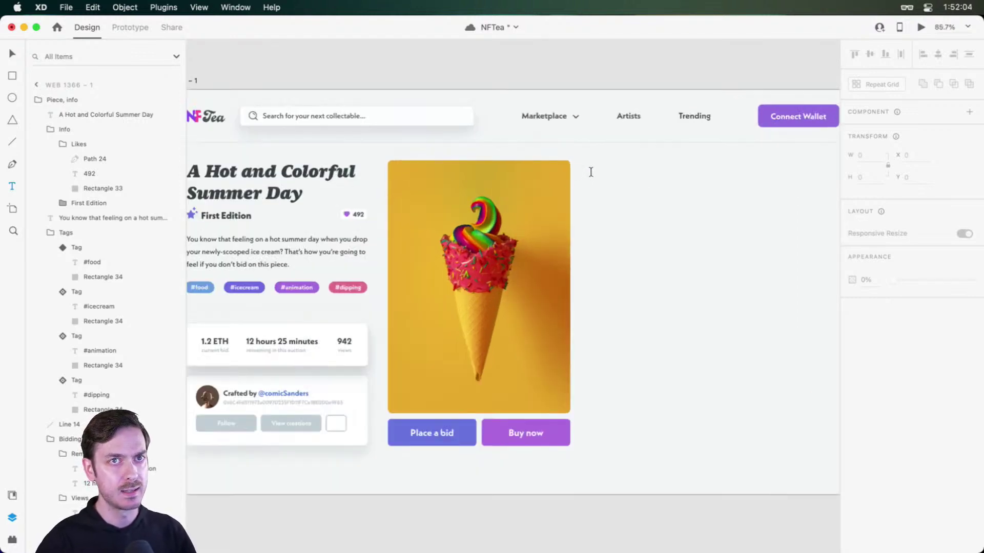
{"action": "left_click", "coordinate": [593, 173]}
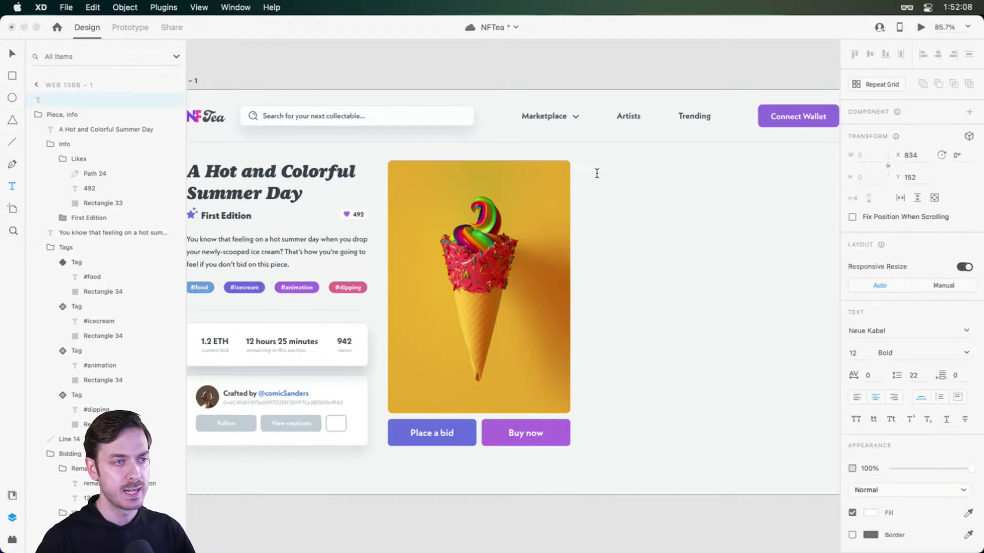
{"action": "key", "text": "Escape"}
- Fill the "Follow the action" text with the dark grey document colour and move it to X 840
{"action": "key", "text": "super+shift+y"}
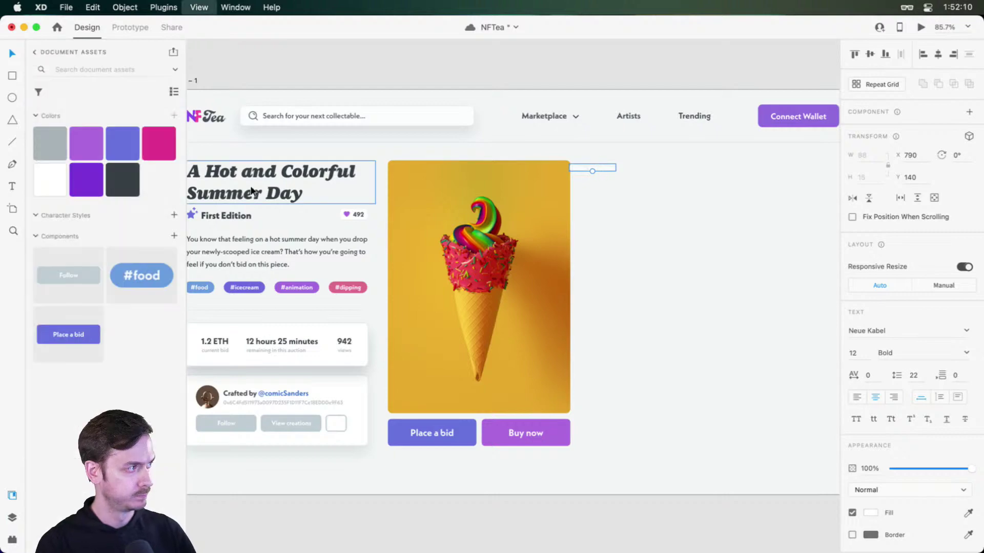
{"action": "left_click", "coordinate": [122, 176]}
{"action": "left_click_drag", "start_coordinate": [598, 166], "coordinate": [625, 165]}
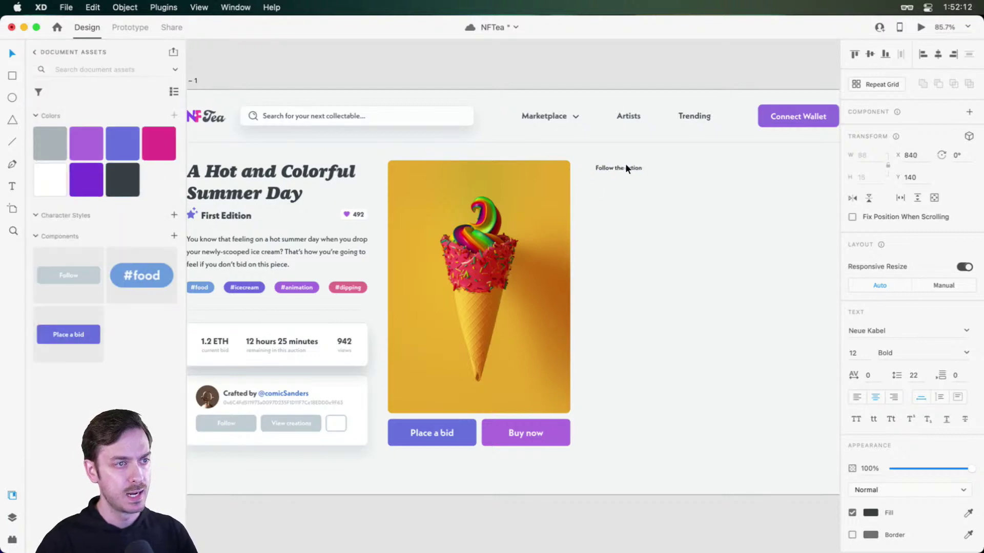
{"action": "scroll", "coordinate": [603, 168], "scroll_direction": "left", "scroll_amount": 5}
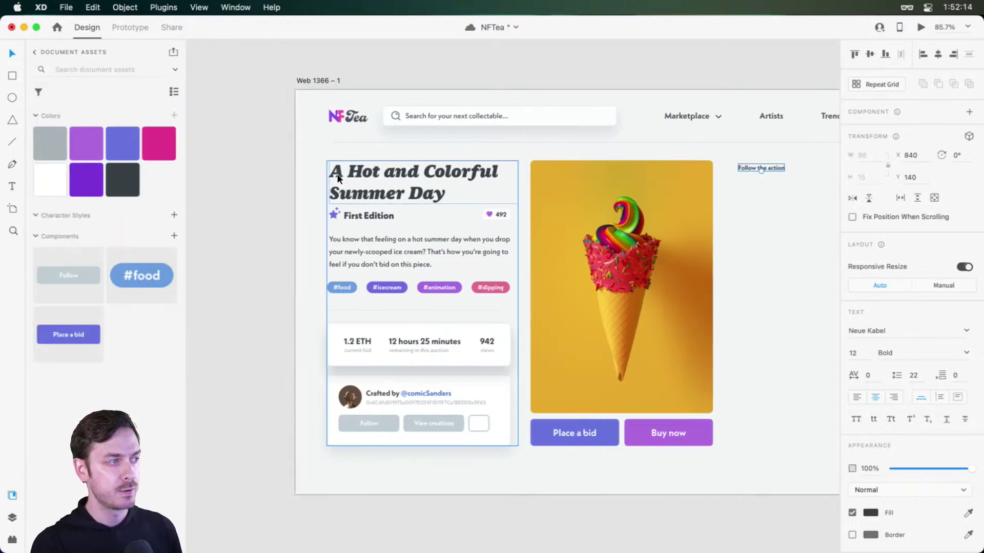
{"action": "scroll", "coordinate": [385, 177], "scroll_direction": "up", "scroll_amount": 5}
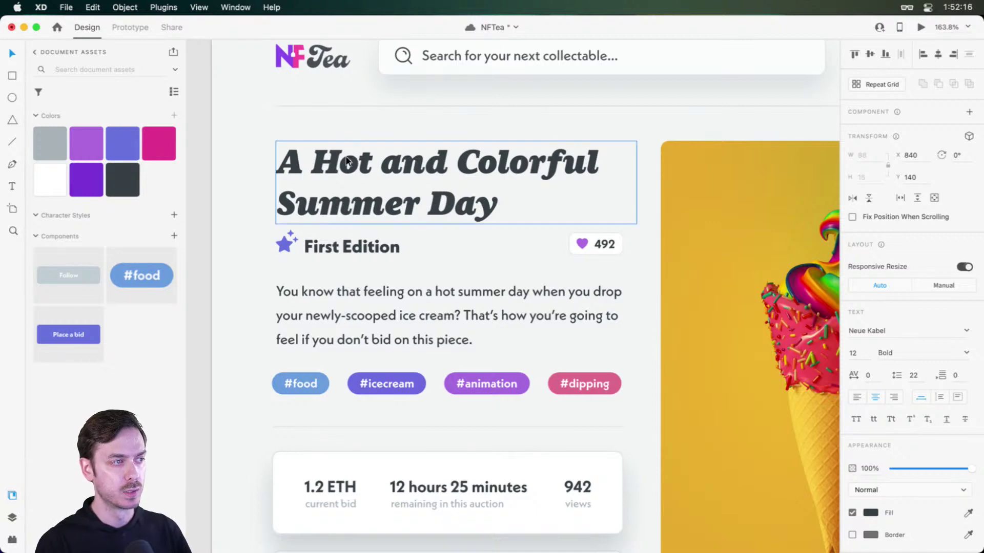
- Set the "Follow the action" heading to size 22, left-aligned and ExtraBold, and move it to X 832, Y 134
{"action": "scroll", "coordinate": [346, 161], "scroll_direction": "down", "scroll_amount": 5}
{"action": "scroll", "coordinate": [671, 179], "scroll_direction": "up", "scroll_amount": 5}
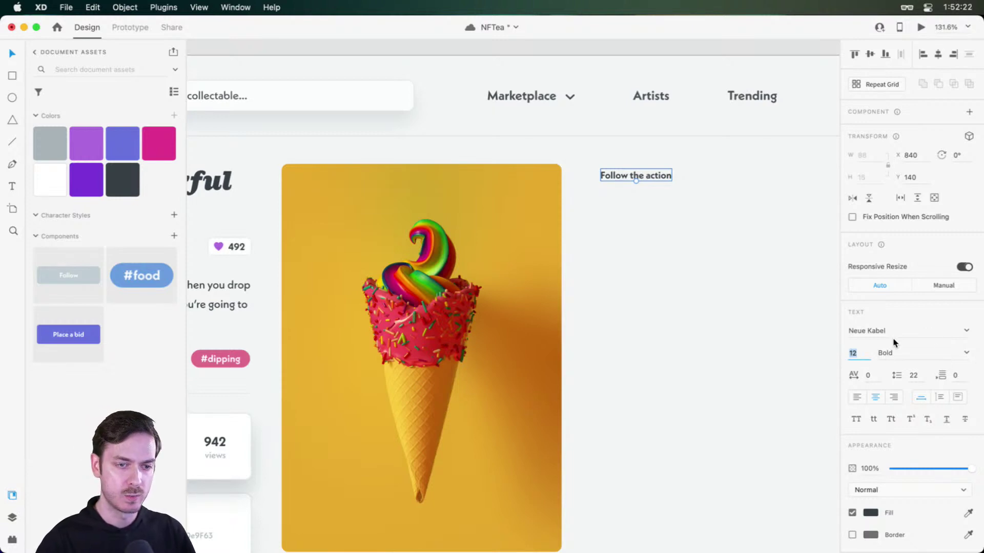
{"action": "key", "text": "Return"}
{"action": "left_click", "coordinate": [857, 398]}
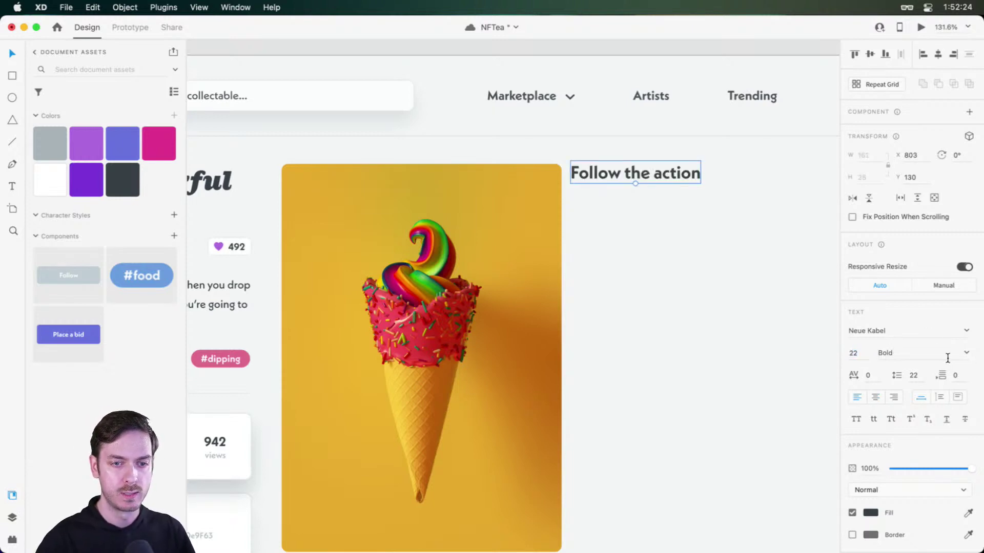
{"action": "left_click", "coordinate": [966, 353]}
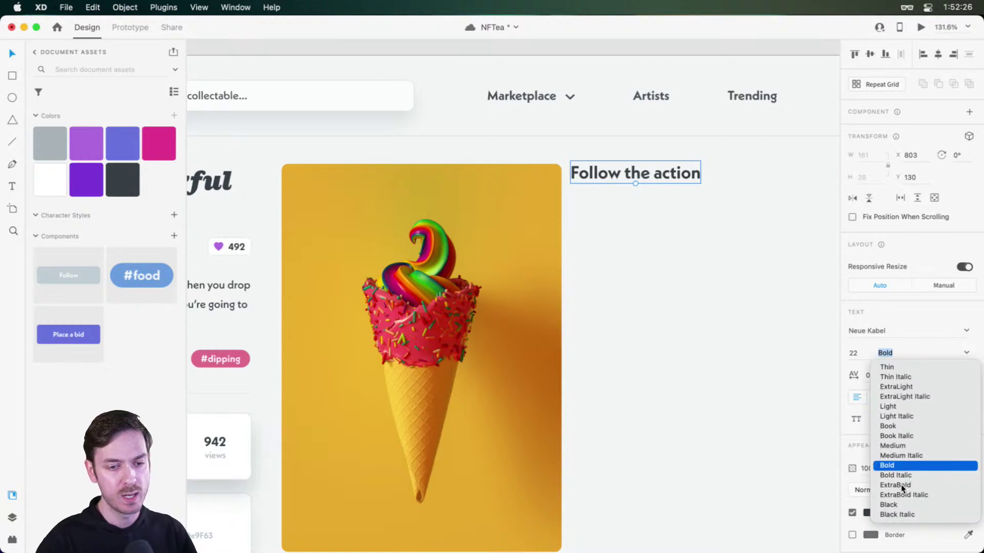
{"action": "left_click", "coordinate": [901, 485]}
{"action": "left_click_drag", "start_coordinate": [650, 178], "coordinate": [673, 172]}
{"action": "scroll", "coordinate": [567, 210], "scroll_direction": "down", "scroll_amount": 5}
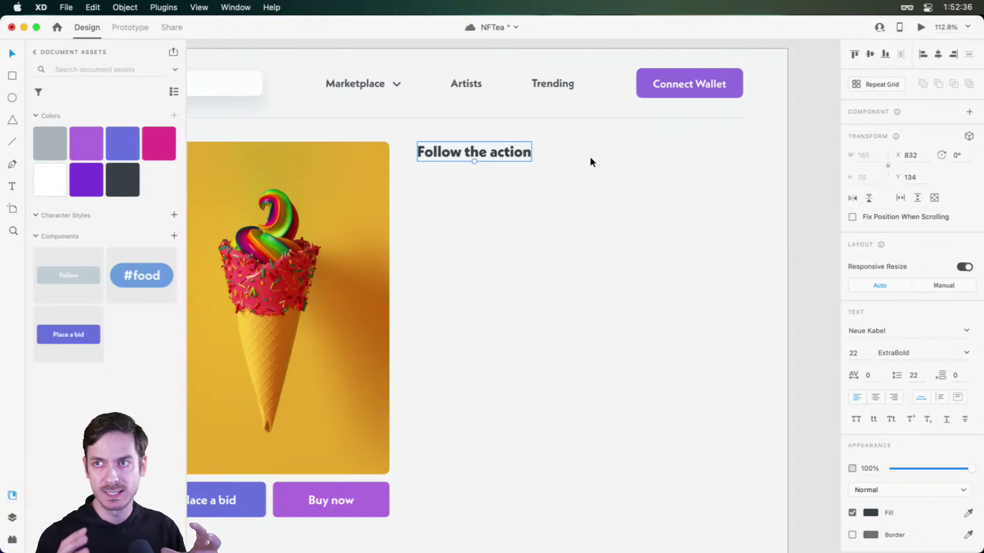
- Copy the white background rectangle of the bid stats card and place the copy under the "Follow the action" heading at X 832, Y 170
{"action": "scroll", "coordinate": [591, 137], "scroll_direction": "left", "scroll_amount": 10}
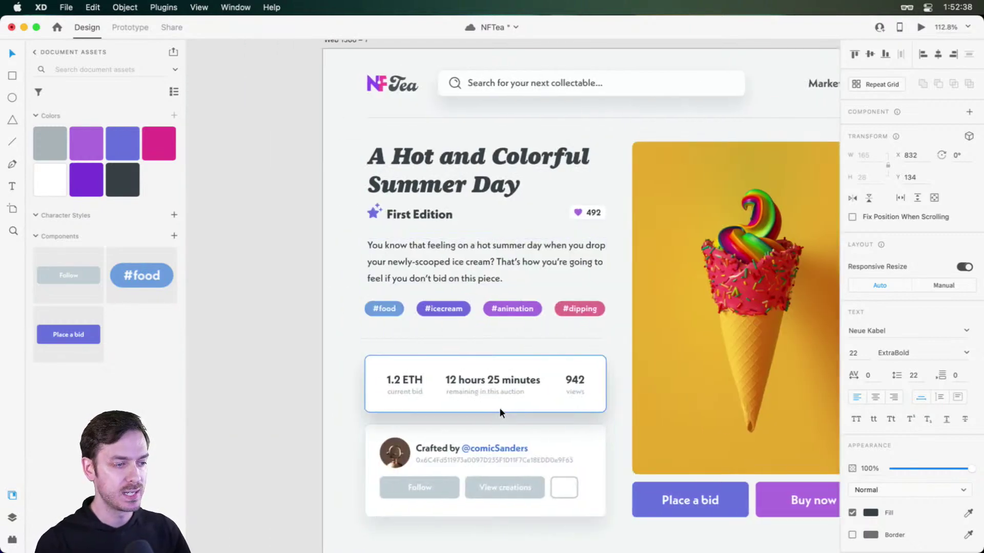
{"action": "scroll", "coordinate": [558, 407], "scroll_direction": "up", "scroll_amount": 5}
{"action": "left_click", "coordinate": [550, 382]}
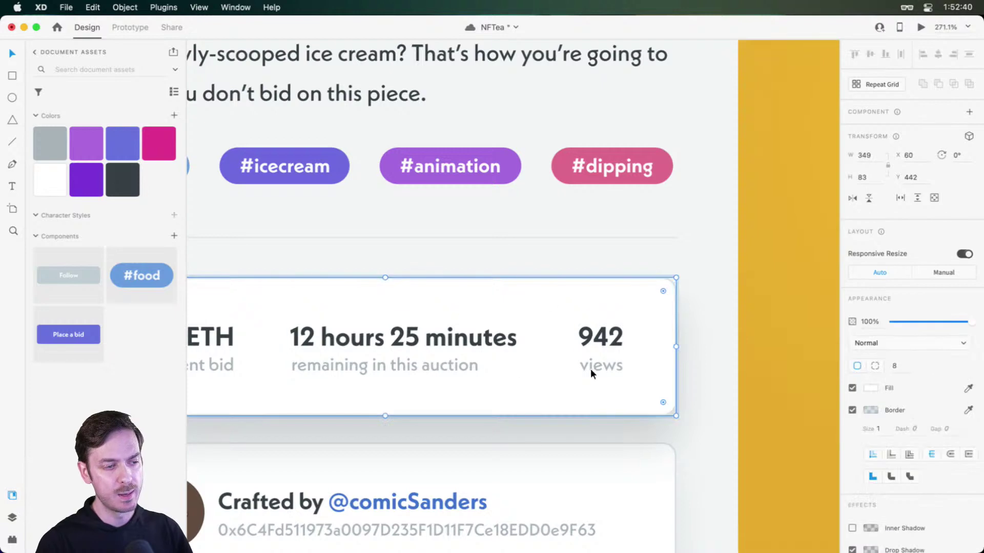
{"action": "scroll", "coordinate": [592, 334], "scroll_direction": "right", "scroll_amount": 15}
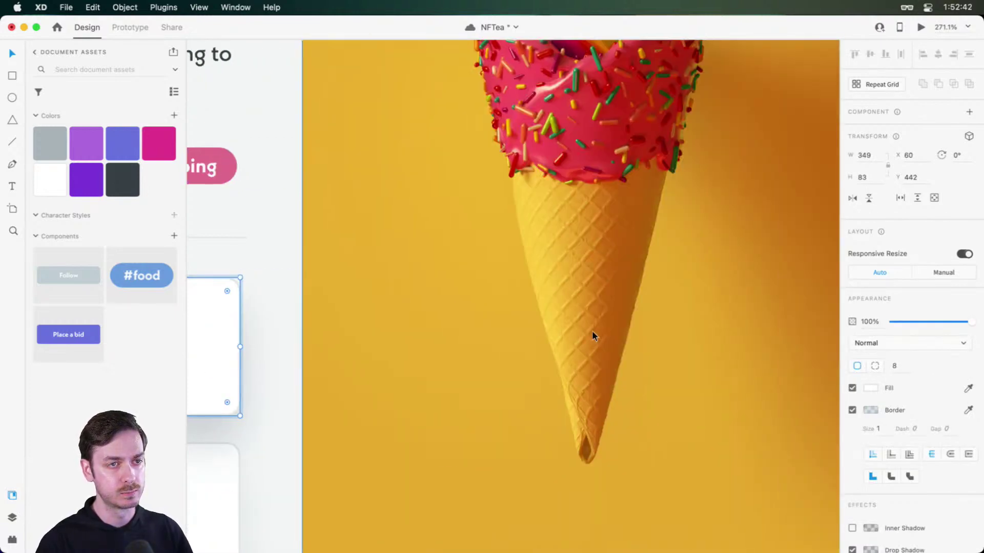
{"action": "scroll", "coordinate": [589, 334], "scroll_direction": "left", "scroll_amount": 5}
{"action": "scroll", "coordinate": [588, 334], "scroll_direction": "down", "scroll_amount": 3}
{"action": "scroll", "coordinate": [682, 265], "scroll_direction": "right", "scroll_amount": 5}
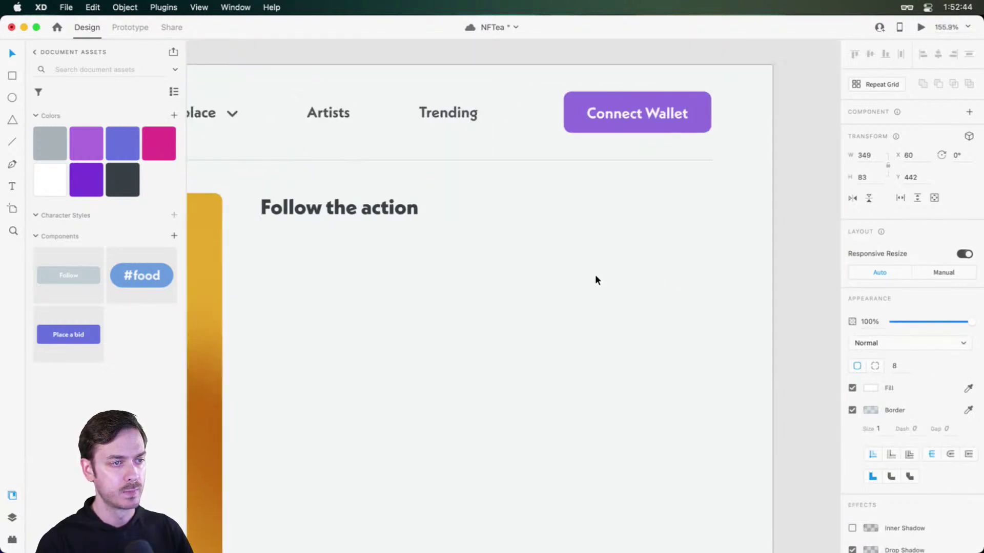
{"action": "key", "text": "super+v"}
{"action": "left_click_drag", "start_coordinate": [410, 290], "coordinate": [372, 266]}
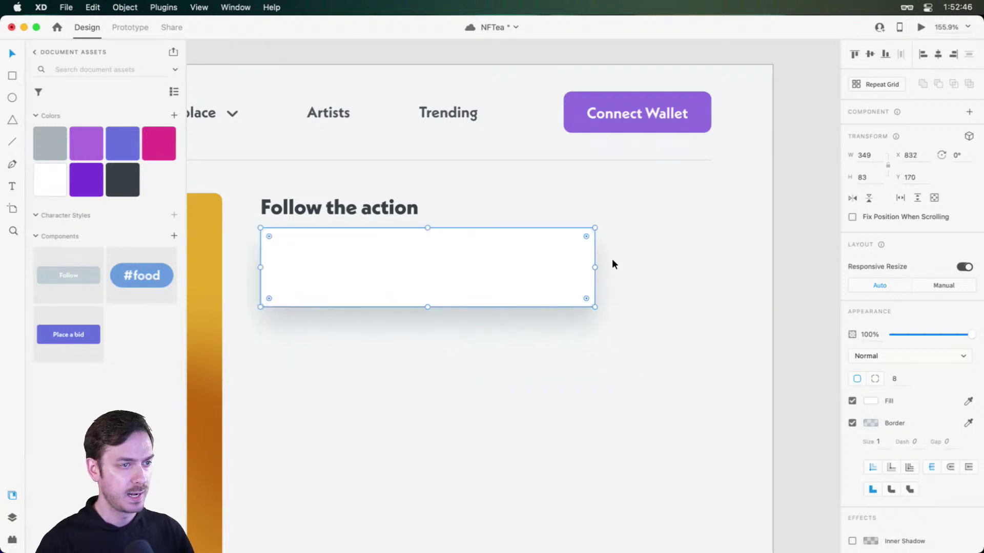
- Widen the white card under the heading to 421 and move it down to Y 177
{"action": "left_click_drag", "start_coordinate": [594, 267], "coordinate": [663, 266]}
{"action": "scroll", "coordinate": [626, 270], "scroll_direction": "left", "scroll_amount": 5}
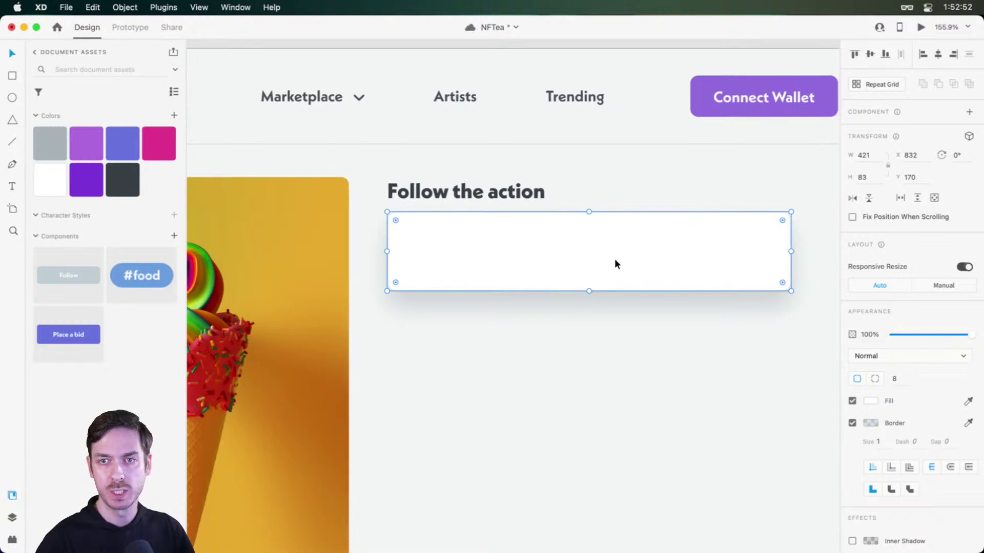
{"action": "key", "text": "Delete"}
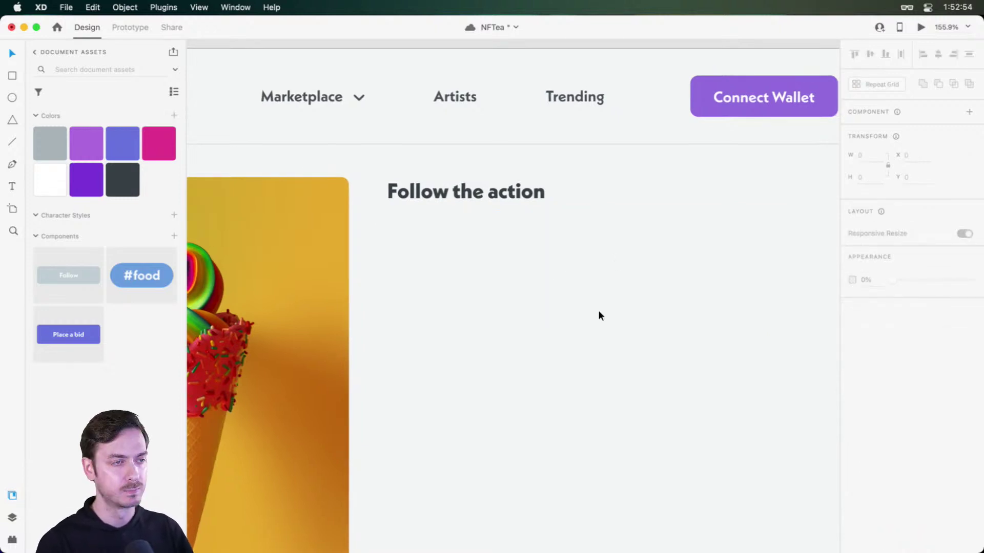
{"action": "key", "text": "super+z"}
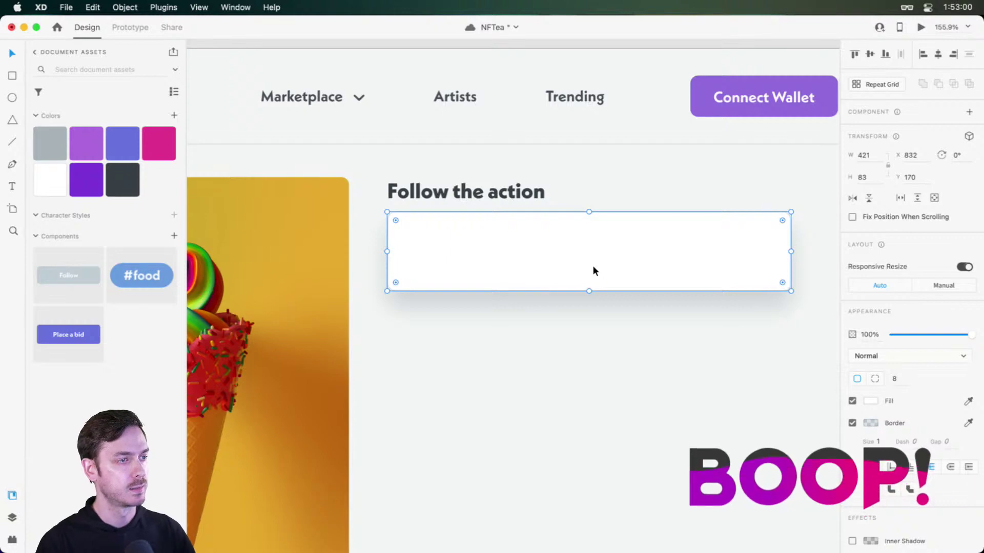
{"action": "left_click_drag", "start_coordinate": [591, 264], "coordinate": [596, 271]}
- Copy the avatar, "Crafted by" line and wallet address into the new card, vertically centred and 24 from its edge at X 856
{"action": "scroll", "coordinate": [589, 267], "scroll_direction": "left", "scroll_amount": 5}
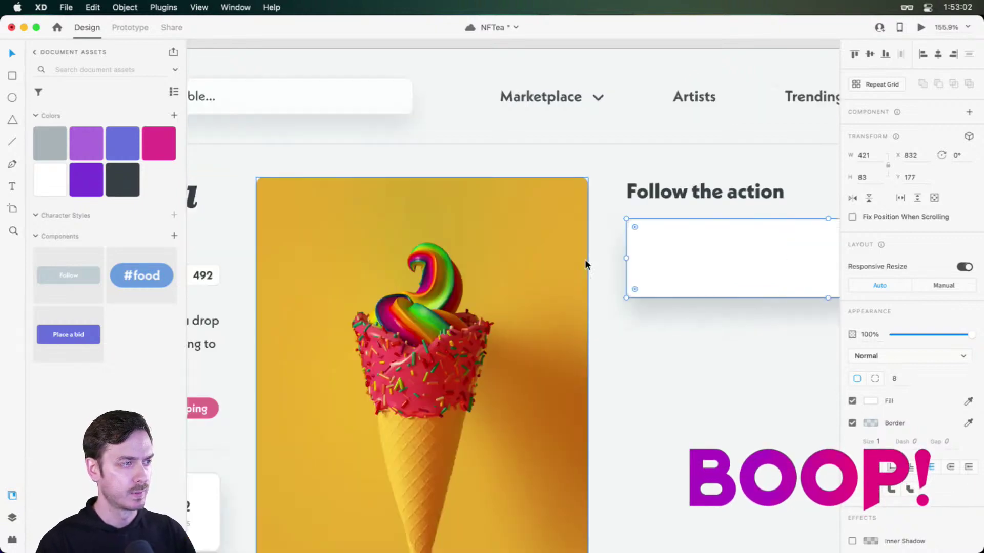
{"action": "scroll", "coordinate": [584, 262], "scroll_direction": "left", "scroll_amount": 6}
{"action": "scroll", "coordinate": [553, 266], "scroll_direction": "down", "scroll_amount": 5}
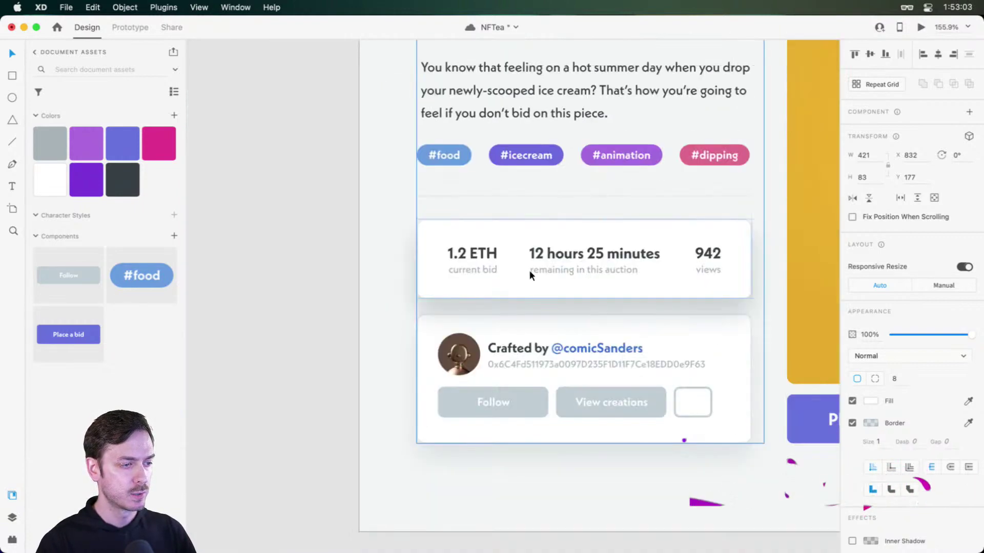
{"action": "double_click", "coordinate": [467, 352]}
{"action": "double_click", "coordinate": [466, 351]}
{"action": "left_click", "coordinate": [547, 344], "text": "shift"}
{"action": "left_click", "coordinate": [531, 363], "text": "shift"}
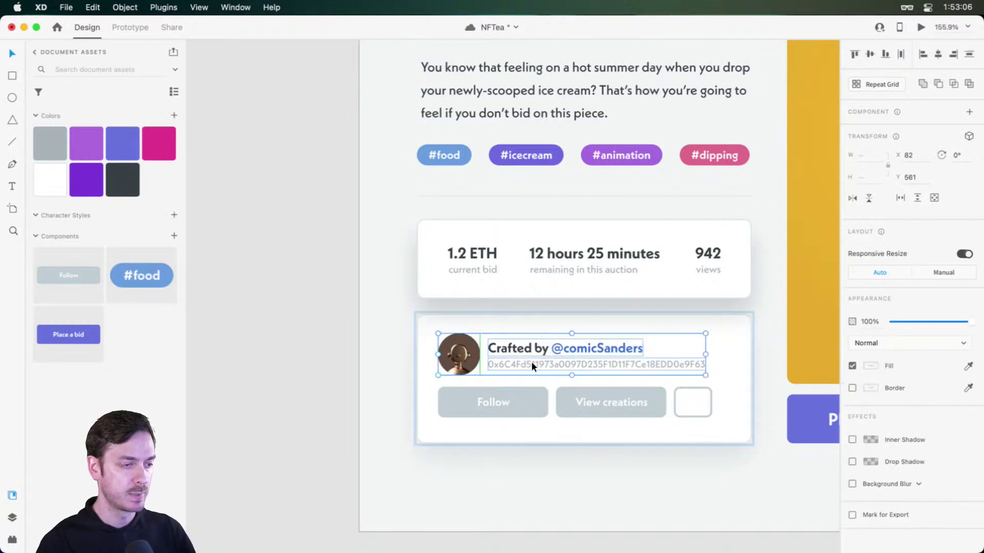
{"action": "scroll", "coordinate": [631, 297], "scroll_direction": "up", "scroll_amount": 10}
{"action": "scroll", "coordinate": [597, 290], "scroll_direction": "right", "scroll_amount": 8}
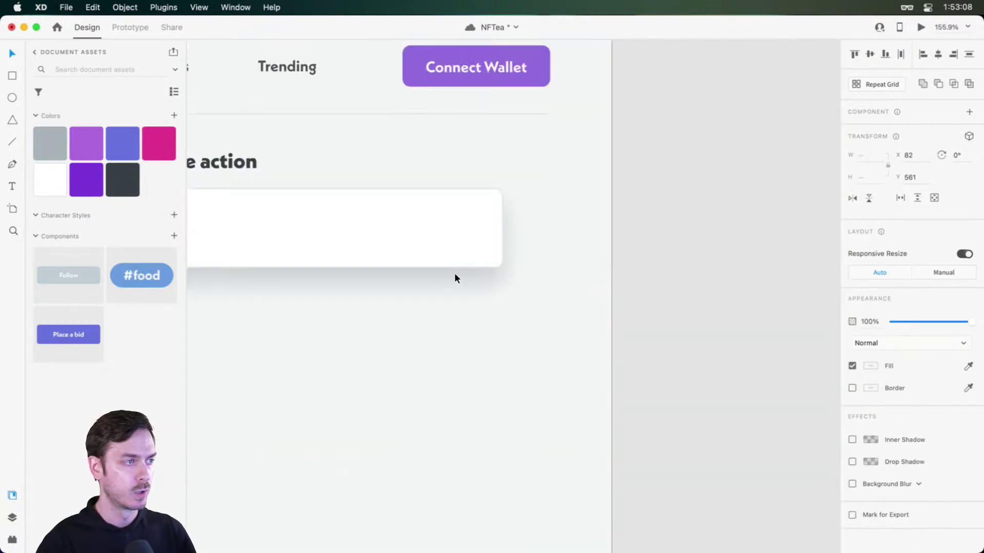
{"action": "scroll", "coordinate": [454, 273], "scroll_direction": "left", "scroll_amount": 5}
{"action": "left_click", "coordinate": [409, 232]}
{"action": "key", "text": "super+v"}
{"action": "left_click_drag", "start_coordinate": [393, 291], "coordinate": [351, 228]}
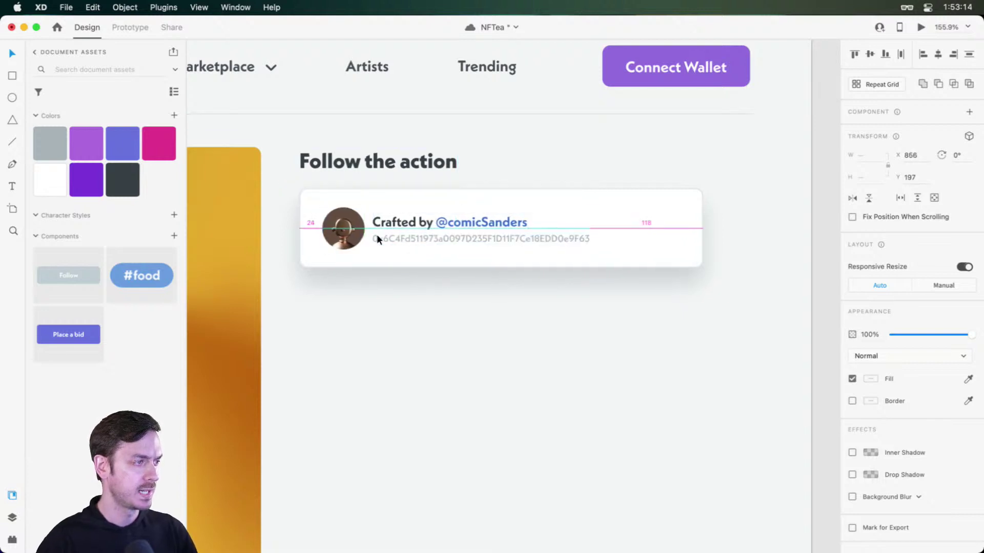
- Replace the copied "Crafted by" line with a bidder's handle followed by "placed a bid"
{"action": "scroll", "coordinate": [376, 234], "scroll_direction": "up", "scroll_amount": 3}
{"action": "left_click", "coordinate": [377, 225]}
{"action": "double_click", "coordinate": [400, 220]}
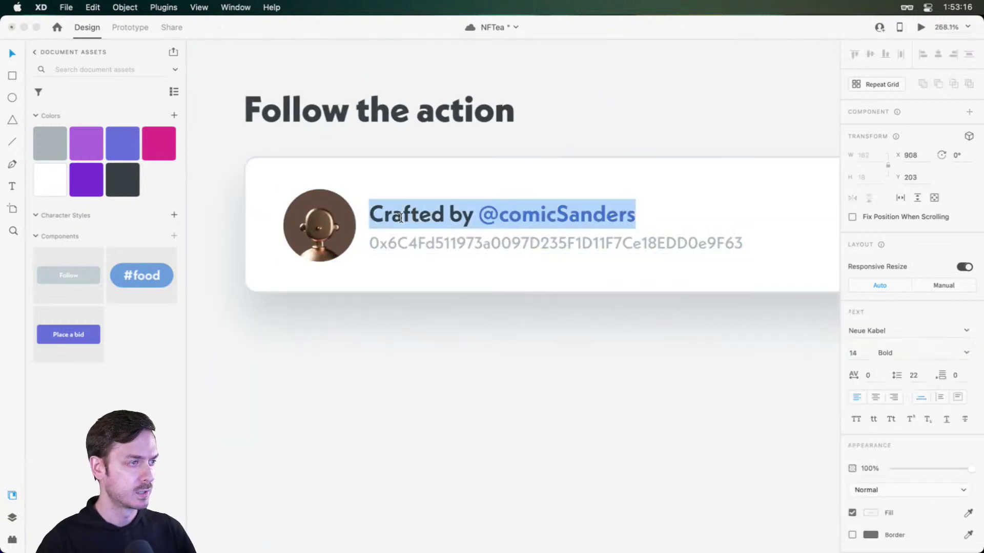
{"action": "double_click", "coordinate": [401, 220]}
{"action": "triple_click", "coordinate": [401, 221]}
{"action": "type", "text": "@"}
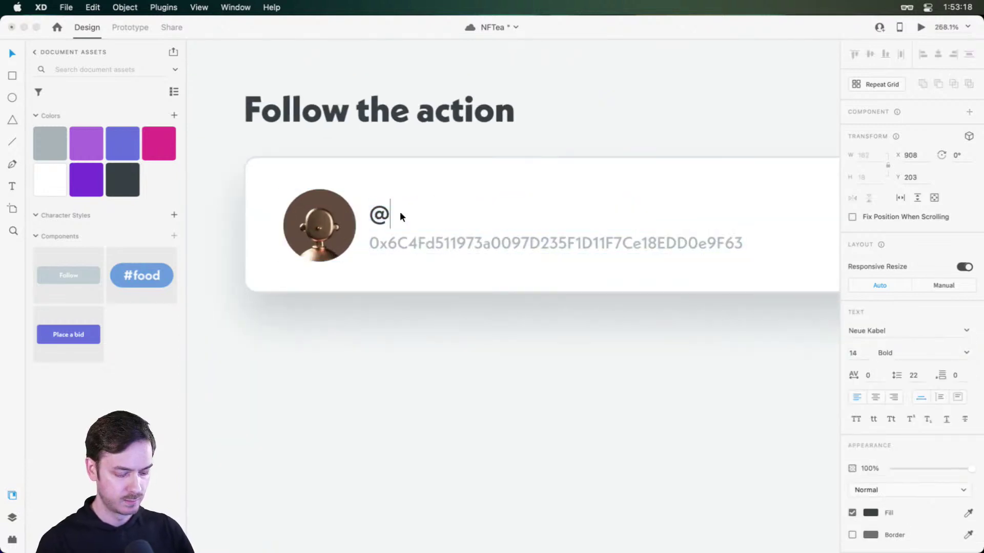
{"action": "type", "text": "alex"}
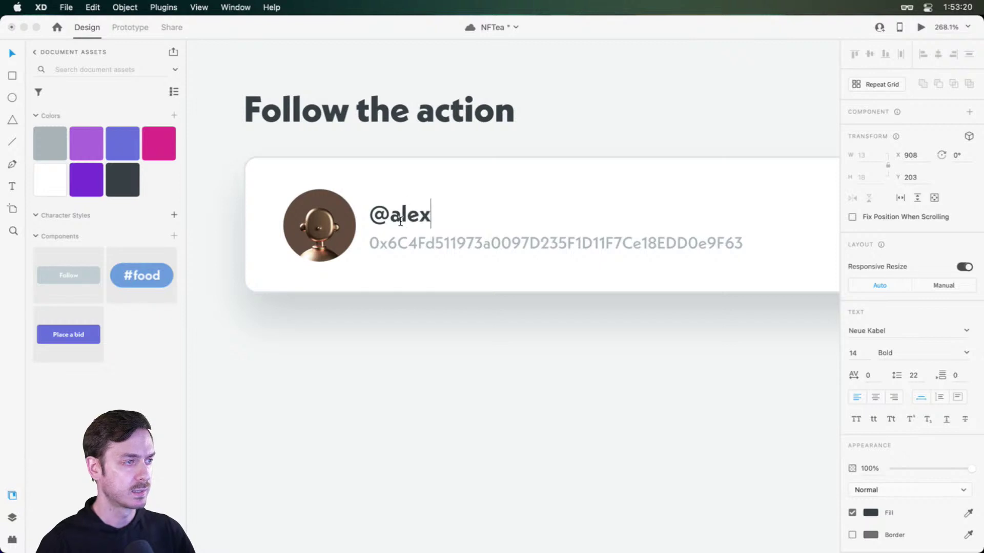
{"action": "type", "text": " placed"}
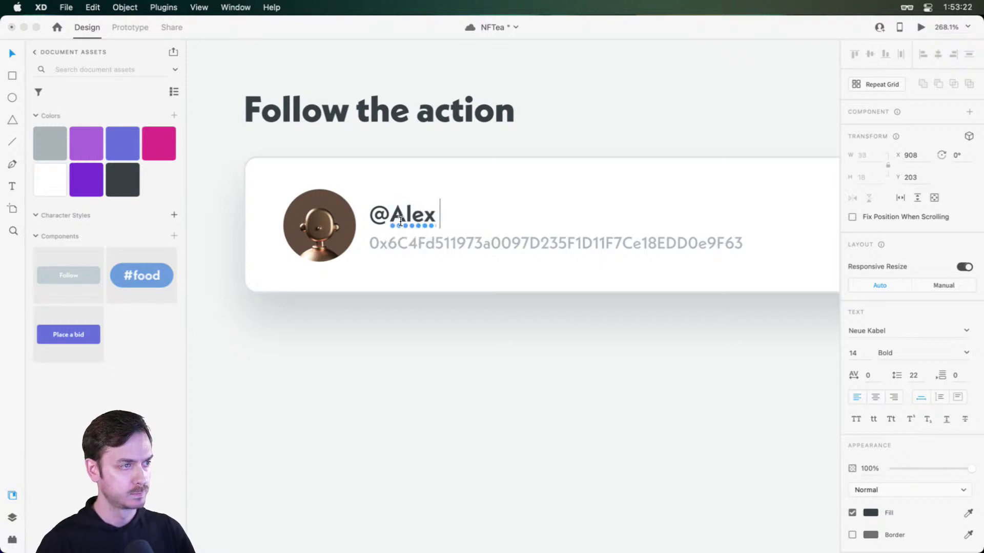
{"action": "type", "text": " a bid"}
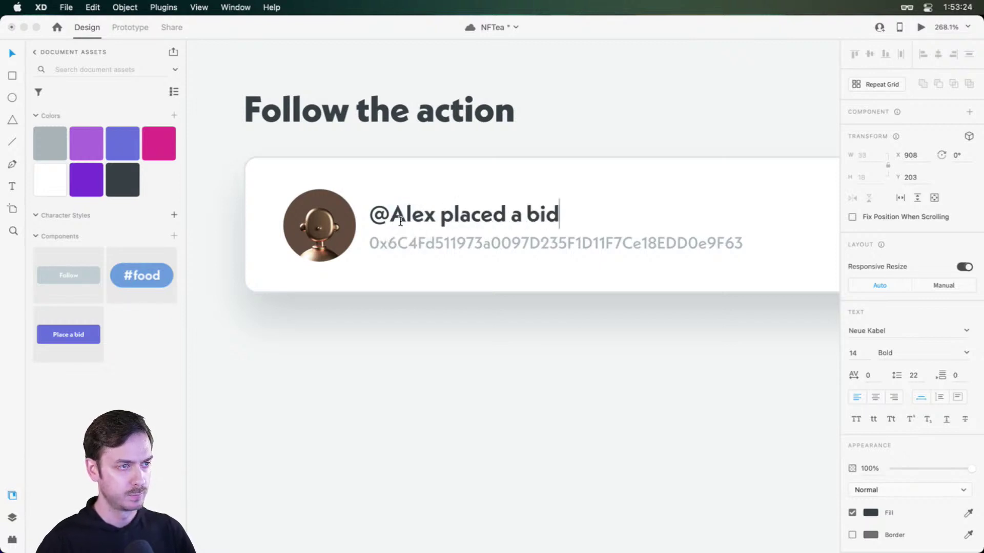
{"action": "key", "text": "Escape"}
- Set only the words "placed a bid" to Medium weight
{"action": "double_click", "coordinate": [451, 219]}
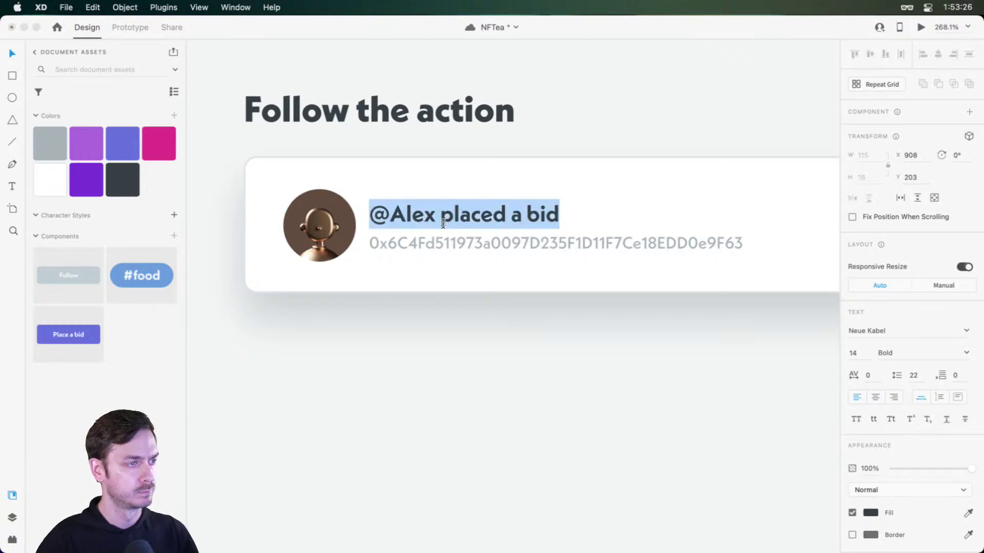
{"action": "left_click_drag", "start_coordinate": [440, 217], "coordinate": [612, 232]}
{"action": "left_click", "coordinate": [965, 353]}
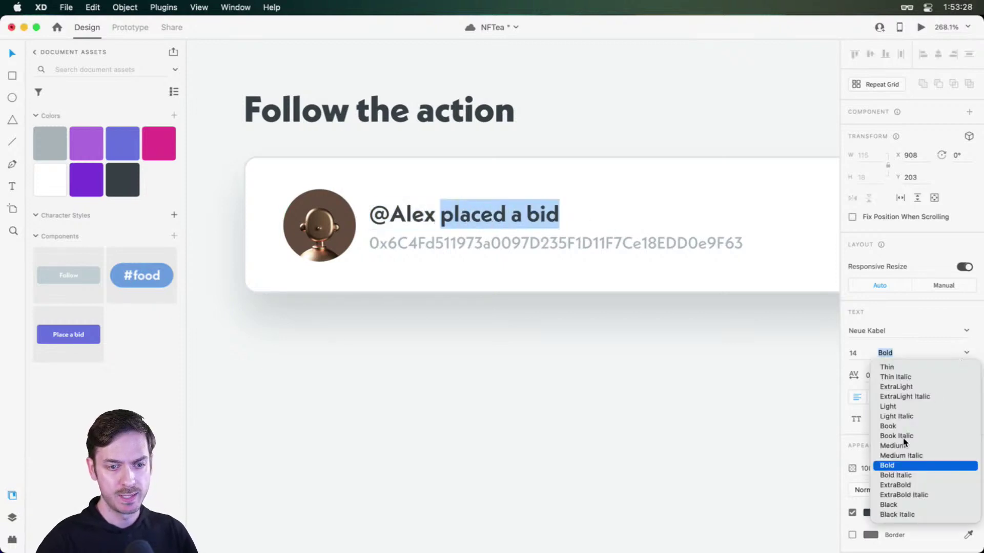
{"action": "left_click", "coordinate": [902, 445]}
- Replace the wallet address in the new card with "12 minutes ago" and shift both text lines up to Y 202
{"action": "left_click", "coordinate": [444, 246]}
{"action": "double_click", "coordinate": [444, 245]}
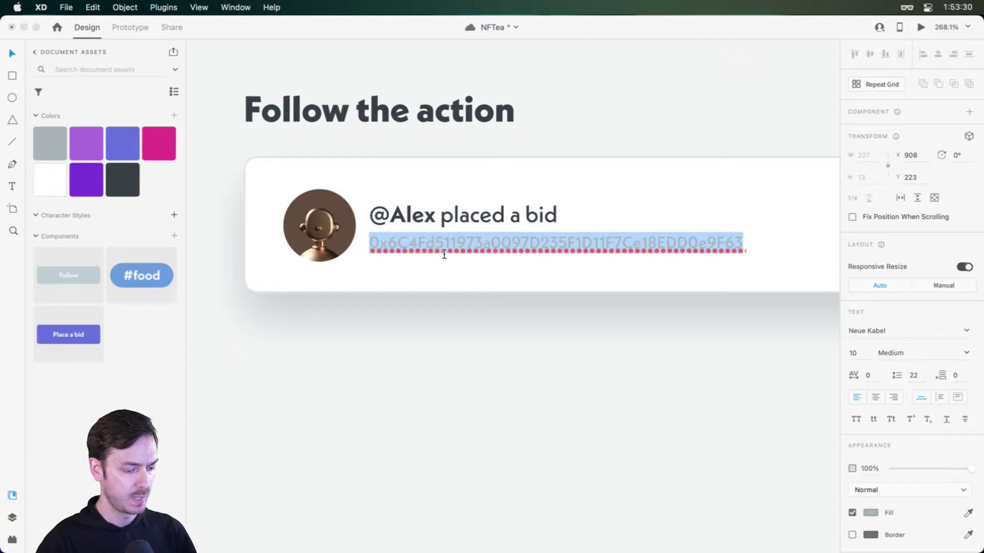
{"action": "type", "text": "12 minutes a"}
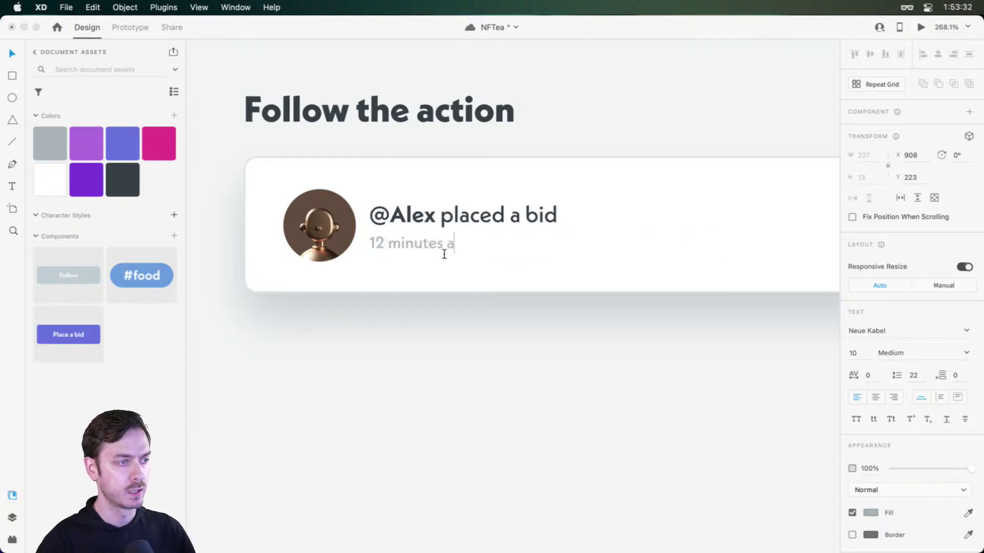
{"action": "type", "text": "go"}
{"action": "key", "text": "Escape"}
{"action": "left_click", "coordinate": [442, 213], "text": "shift"}
{"action": "left_click_drag", "start_coordinate": [441, 213], "coordinate": [438, 216]}
- Duplicate the two text lines toward the card's far end, right-align the copies and position them at X 1096
{"action": "scroll", "coordinate": [497, 232], "scroll_direction": "down", "scroll_amount": 3}
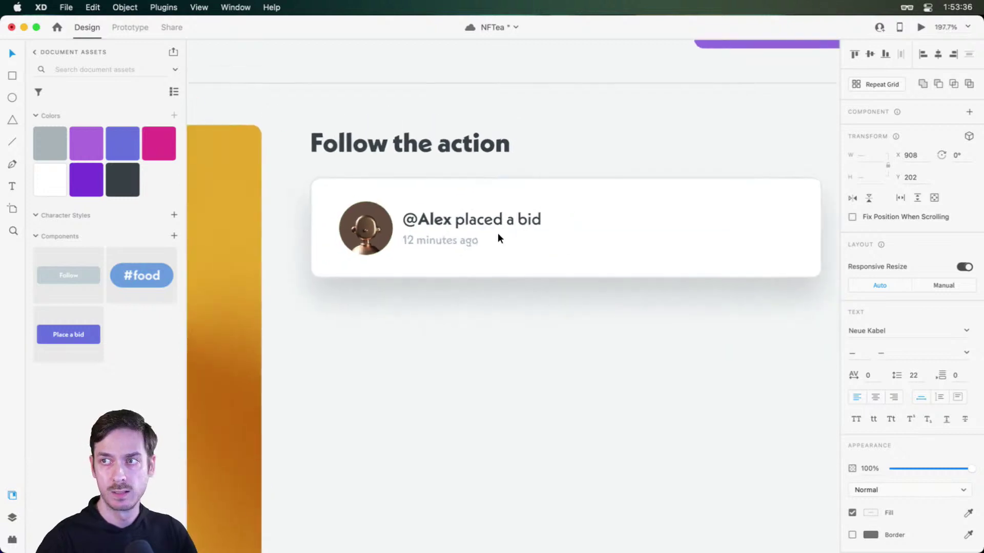
{"action": "scroll", "coordinate": [497, 239], "scroll_direction": "right", "scroll_amount": 4}
{"action": "left_click_drag", "start_coordinate": [366, 223], "coordinate": [597, 221]}
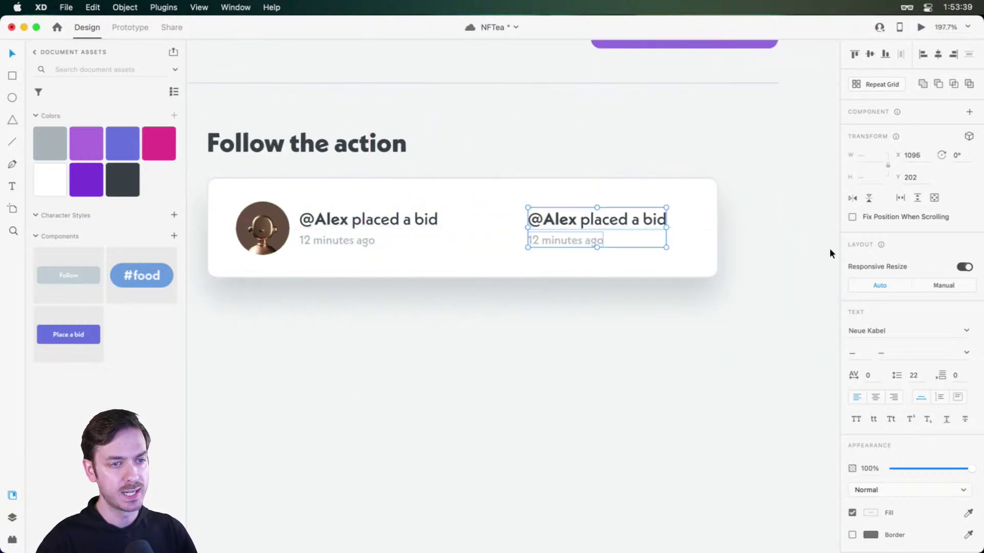
{"action": "left_click", "coordinate": [894, 400]}
{"action": "scroll", "coordinate": [630, 159], "scroll_direction": "up", "scroll_amount": 3}
{"action": "left_click_drag", "start_coordinate": [562, 272], "coordinate": [652, 269]}
- Replace the duplicated bid line with "1.2 ETH"
{"action": "double_click", "coordinate": [646, 248]}
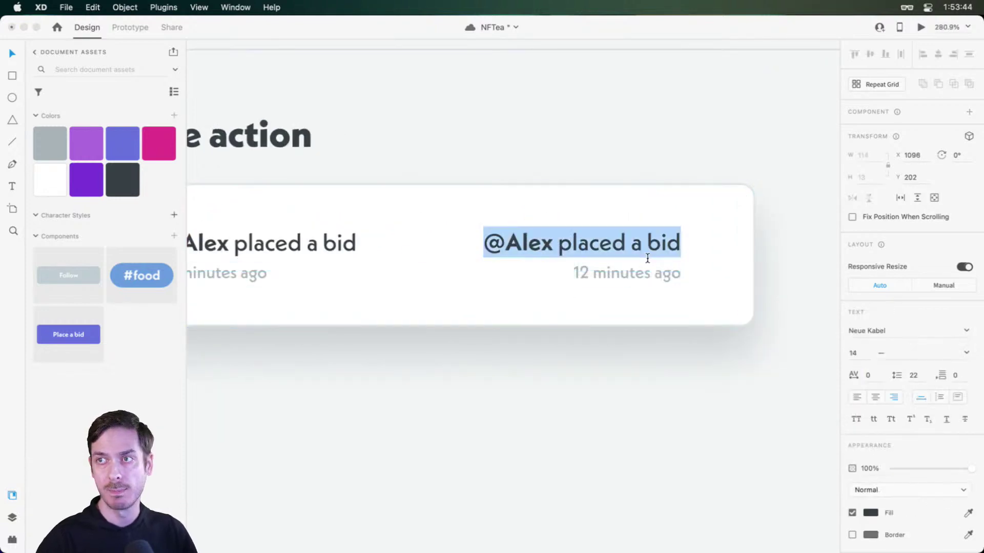
{"action": "type", "text": "1.2 ETH"}
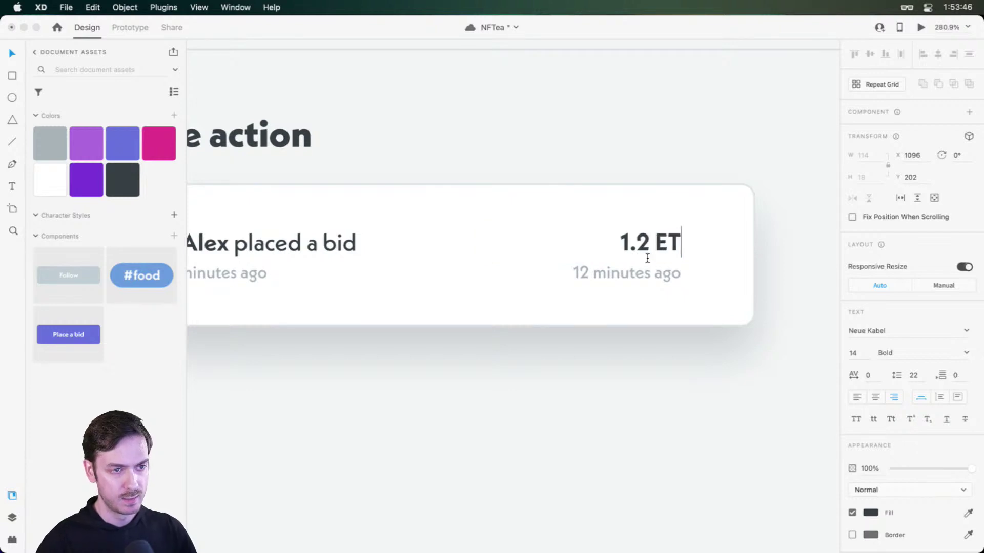
{"action": "key", "text": "Escape"}
- Replace the duplicated "12 minutes ago" line with "$2,401 USD"
{"action": "left_click", "coordinate": [625, 272]}
{"action": "double_click", "coordinate": [623, 276]}
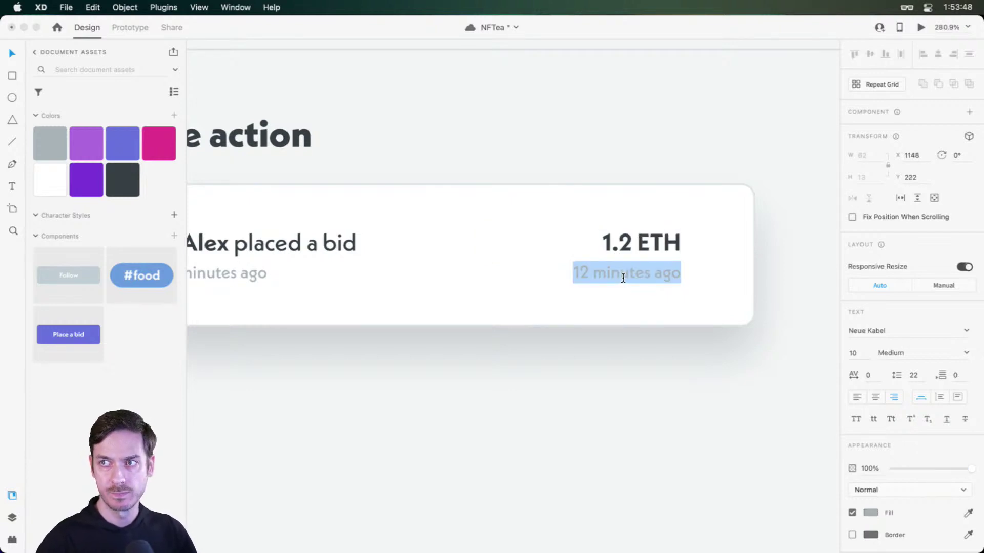
{"action": "type", "text": "$23"}
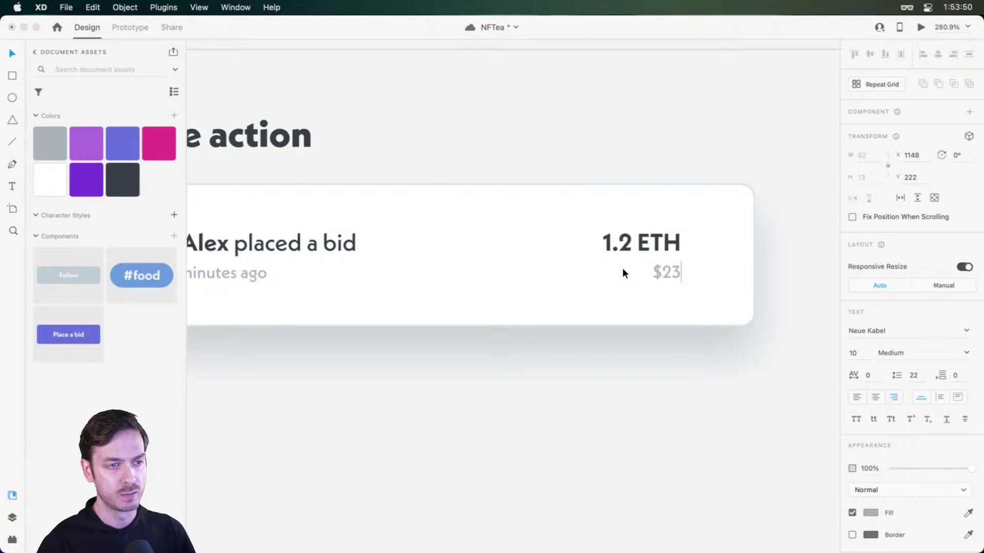
{"action": "key", "text": "BackSpace"}
{"action": "type", "text": ",401"}
{"action": "key", "text": "Escape"}
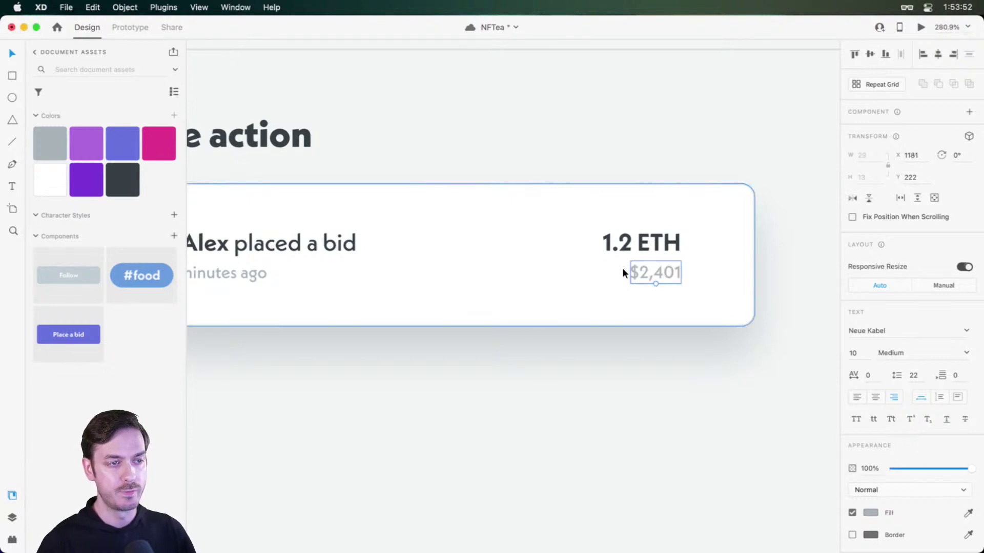
{"action": "double_click", "coordinate": [627, 273]}
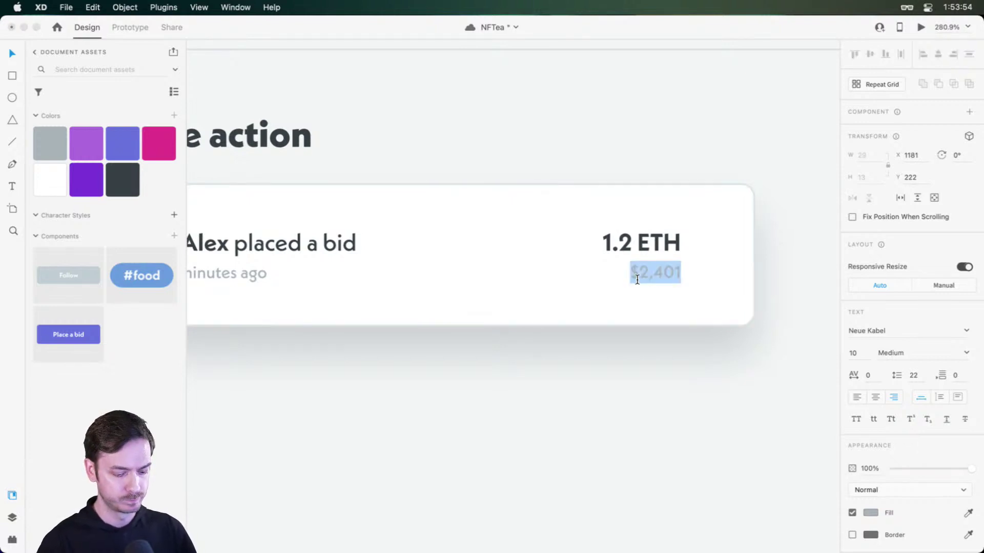
{"action": "key", "text": "Right"}
{"action": "type", "text": "USC"}
{"action": "key", "text": "Escape"}
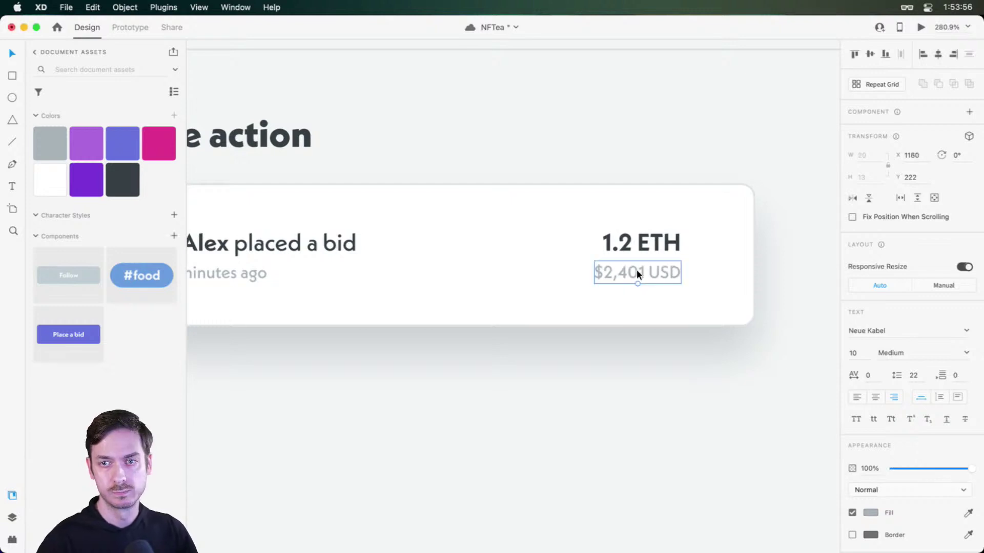
- Select the card's ETH and USD lines together and shift them toward the card's edge, to X 1179
{"action": "left_click", "coordinate": [658, 239]}
{"action": "left_click_drag", "start_coordinate": [649, 277], "coordinate": [688, 266]}
{"action": "scroll", "coordinate": [639, 231], "scroll_direction": "left", "scroll_amount": 5}
{"action": "scroll", "coordinate": [638, 231], "scroll_direction": "right", "scroll_amount": 2}
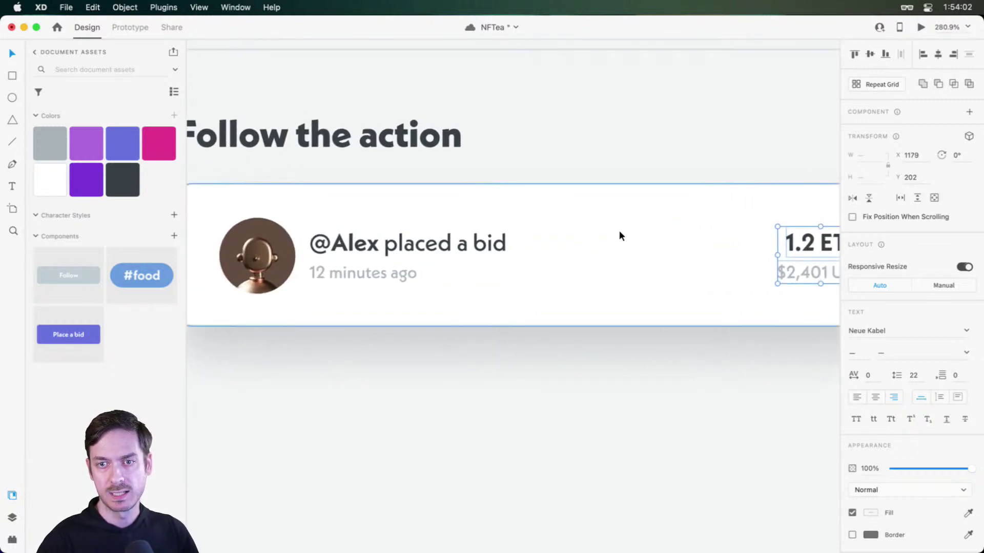
{"action": "scroll", "coordinate": [618, 229], "scroll_direction": "down", "scroll_amount": 5}
{"action": "scroll", "coordinate": [642, 233], "scroll_direction": "left", "scroll_amount": 1}
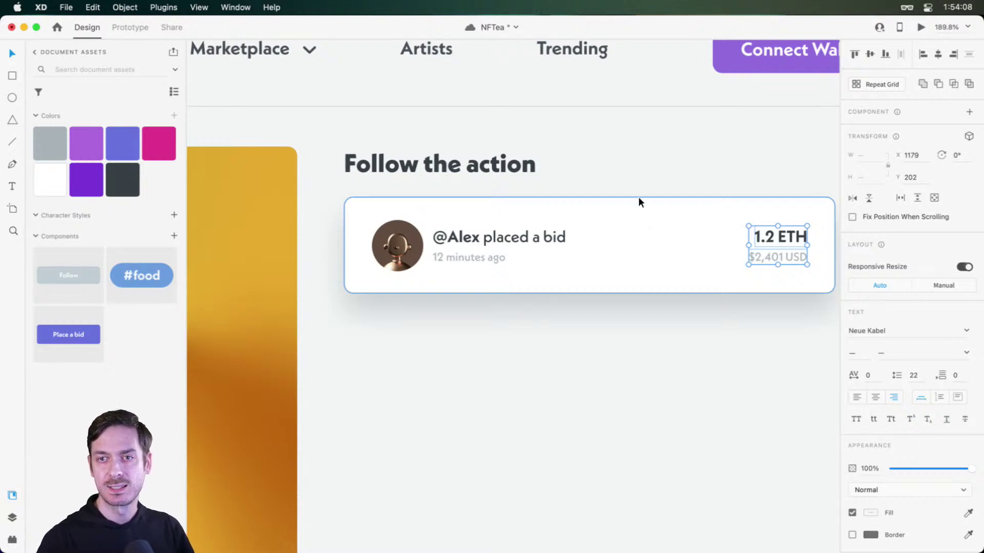
{"action": "scroll", "coordinate": [629, 211], "scroll_direction": "down", "scroll_amount": 4}
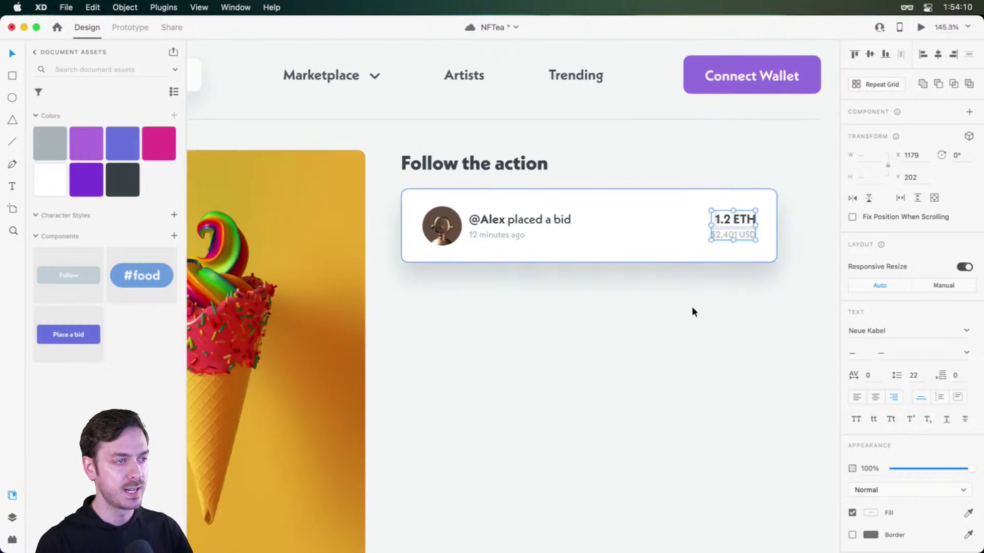
{"action": "left_click", "coordinate": [691, 306]}
{"action": "left_click_drag", "start_coordinate": [752, 282], "coordinate": [704, 257]}
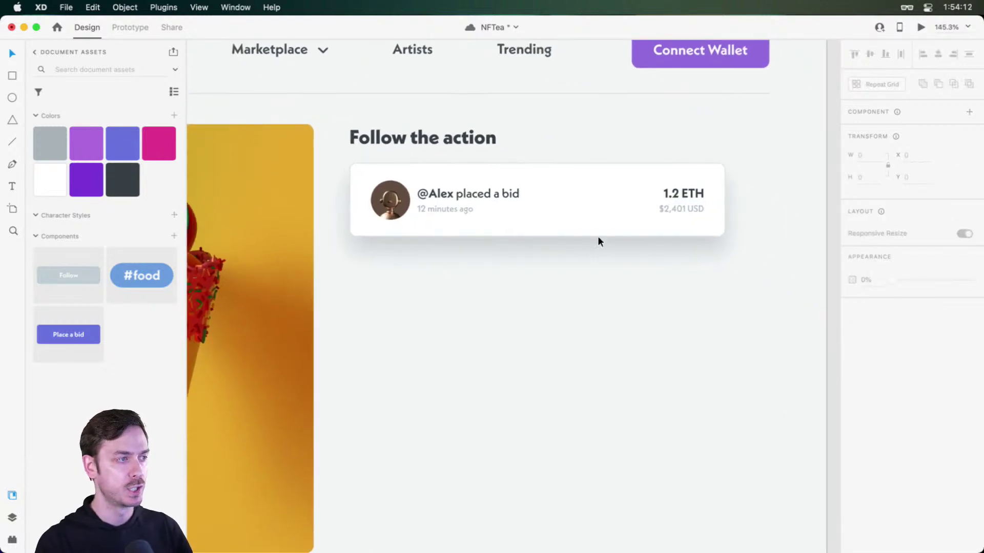
- Reduce the card background's height to 77 evenly around its content and group all of the card's elements
{"action": "double_click", "coordinate": [364, 197]}
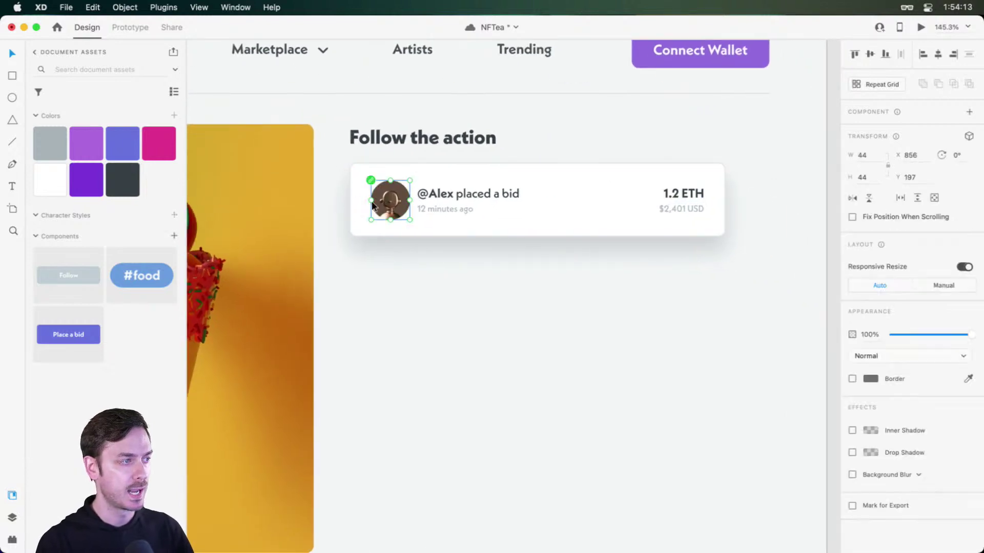
{"action": "left_click", "coordinate": [693, 186]}
{"action": "left_click_drag", "start_coordinate": [734, 257], "coordinate": [346, 175]}
{"action": "left_click", "coordinate": [571, 219]}
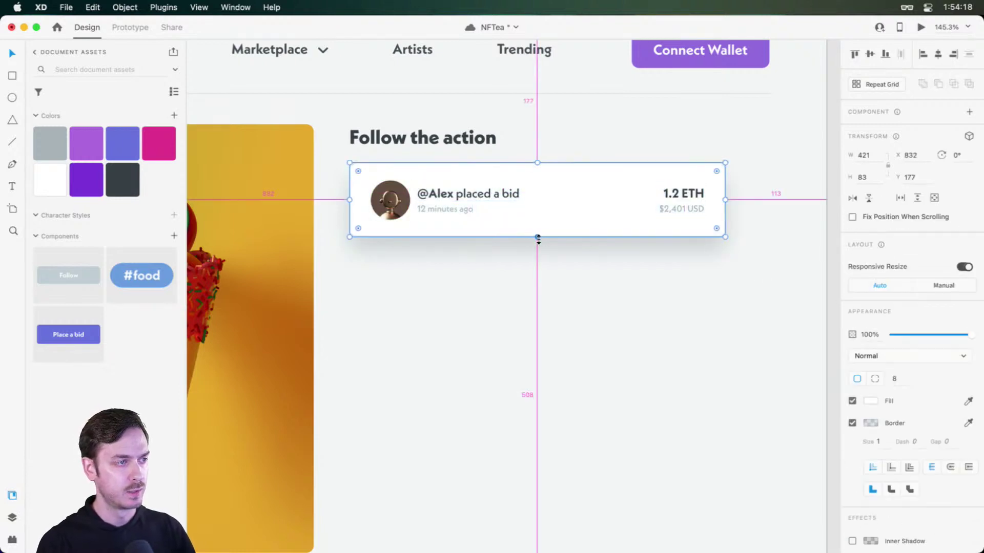
{"action": "left_click_drag", "start_coordinate": [538, 240], "coordinate": [539, 237]}
{"action": "left_click_drag", "start_coordinate": [745, 254], "coordinate": [352, 167]}
{"action": "key", "text": "super+y"}
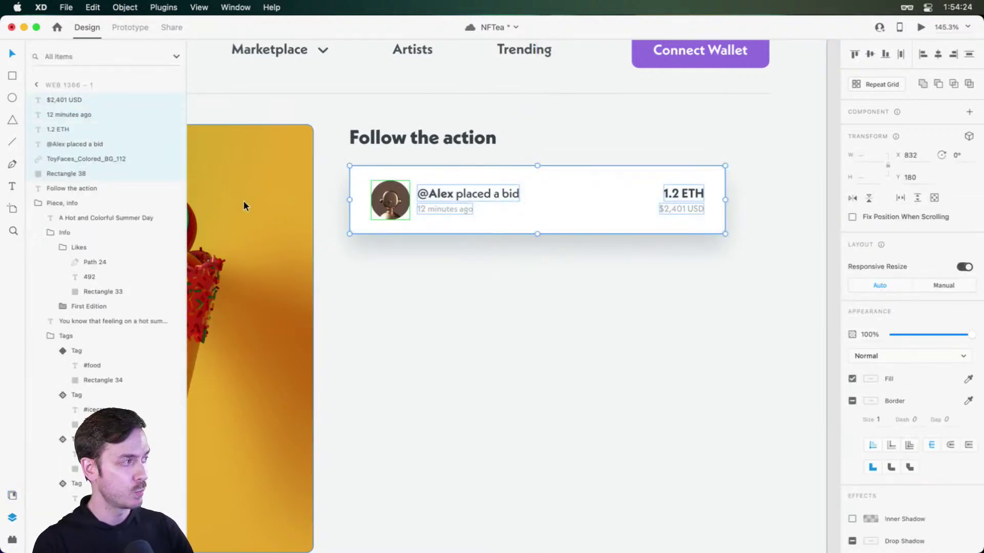
{"action": "key", "text": "super+g"}
{"action": "left_click_drag", "start_coordinate": [457, 197], "coordinate": [459, 277]}
{"action": "double_click", "coordinate": [444, 281]}
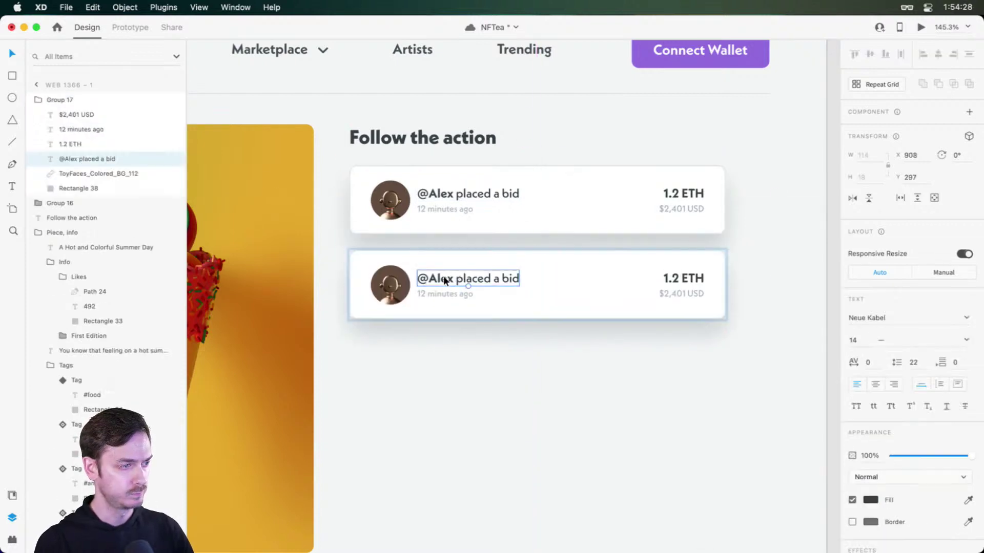
{"action": "double_click", "coordinate": [436, 286]}
{"action": "type", "text": "alien"}
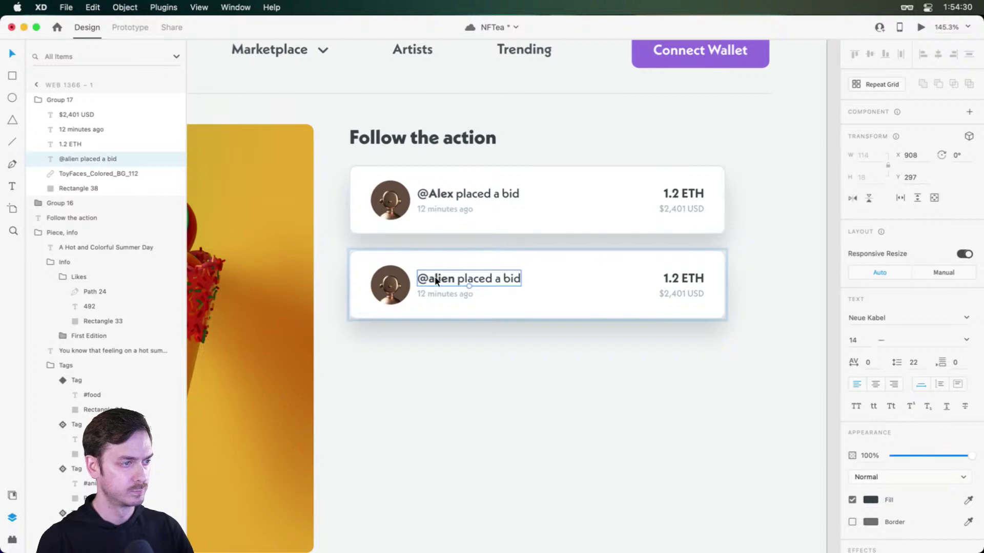
- Change the time line in the second card to "14 minutes ago"
{"action": "left_click", "coordinate": [446, 294]}
{"action": "double_click", "coordinate": [421, 294]}
{"action": "type", "text": "14"}
{"action": "key", "text": "Escape"}
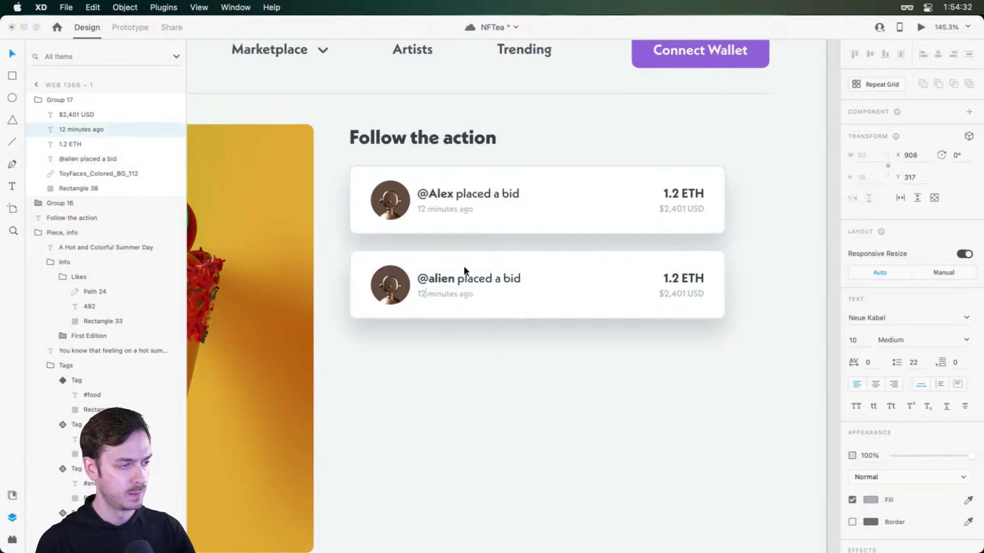
- Replace the second card's bid amount with "1.0 ETH"
{"action": "left_click", "coordinate": [674, 281]}
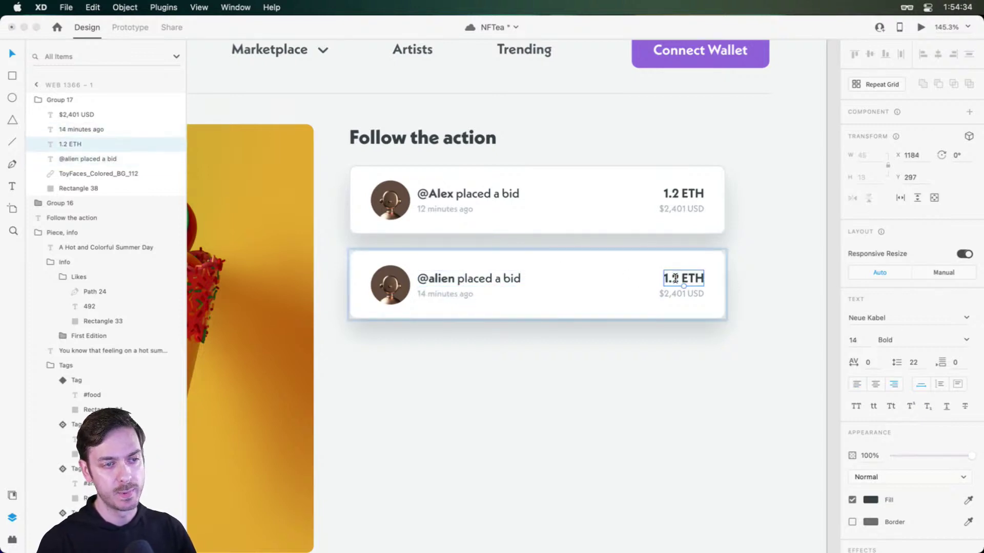
{"action": "double_click", "coordinate": [669, 286]}
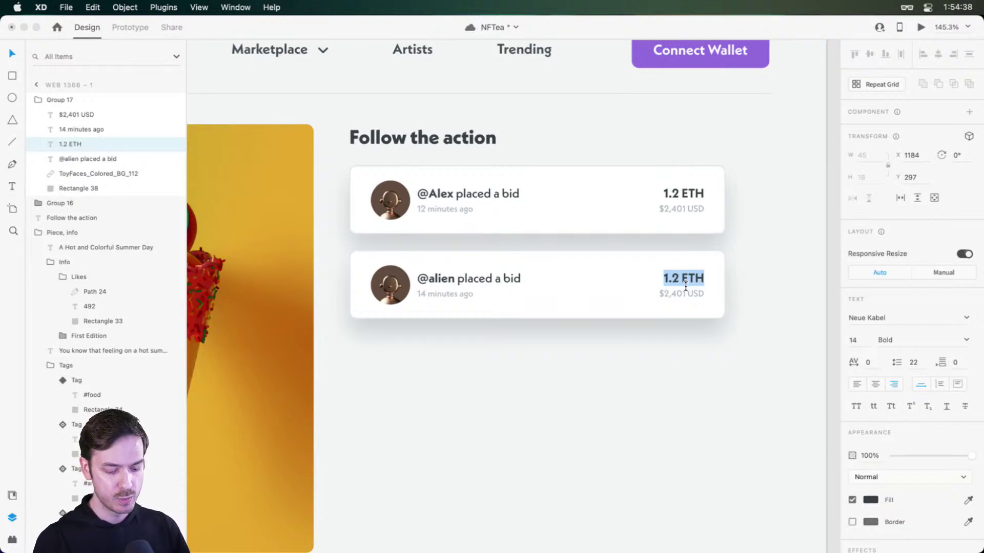
{"action": "type", "text": "1.0 ETH"}
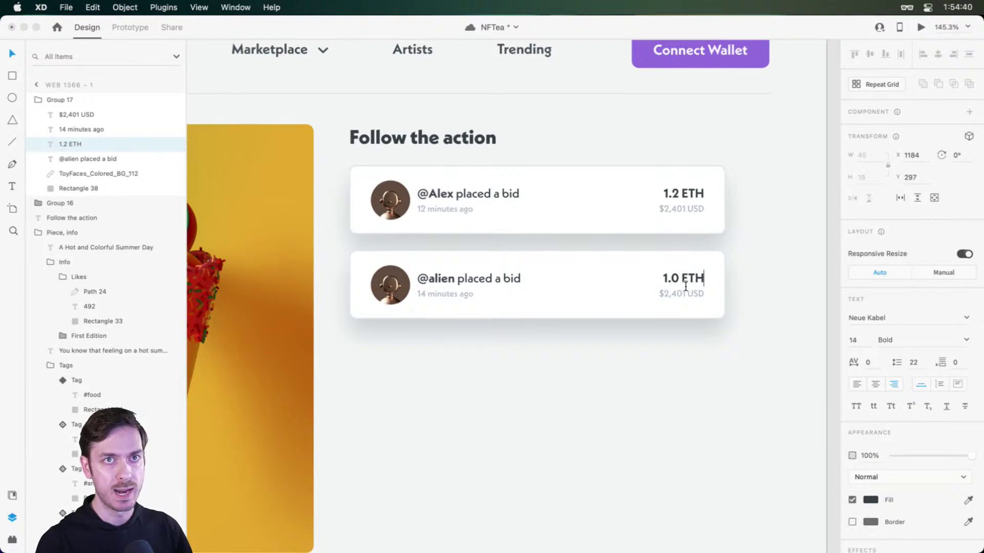
{"action": "key", "text": "Escape"}
- Change the second card's dollar amount to "$2,209 USD"
{"action": "scroll", "coordinate": [685, 281], "scroll_direction": "right", "scroll_amount": 3}
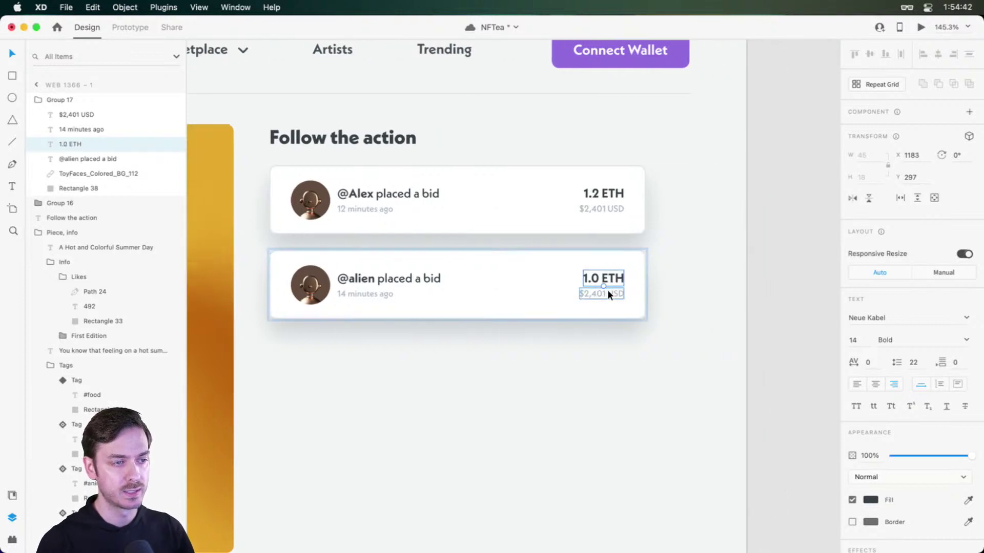
{"action": "double_click", "coordinate": [607, 294]}
{"action": "key", "text": "Delete"}
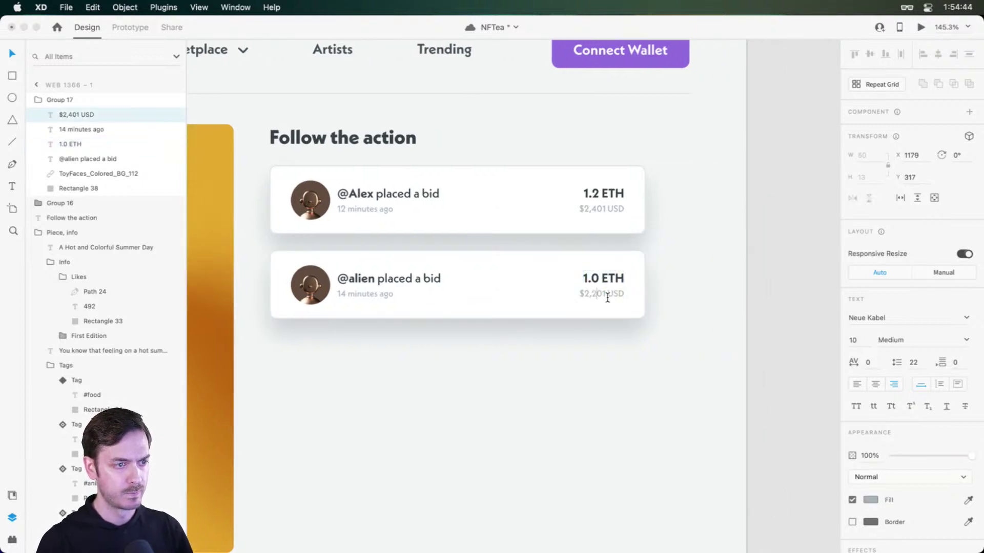
{"action": "type", "text": "2"}
{"action": "key", "text": "Right"}
{"action": "key", "text": "Delete"}
{"action": "type", "text": "9"}
{"action": "key", "text": "Escape"}
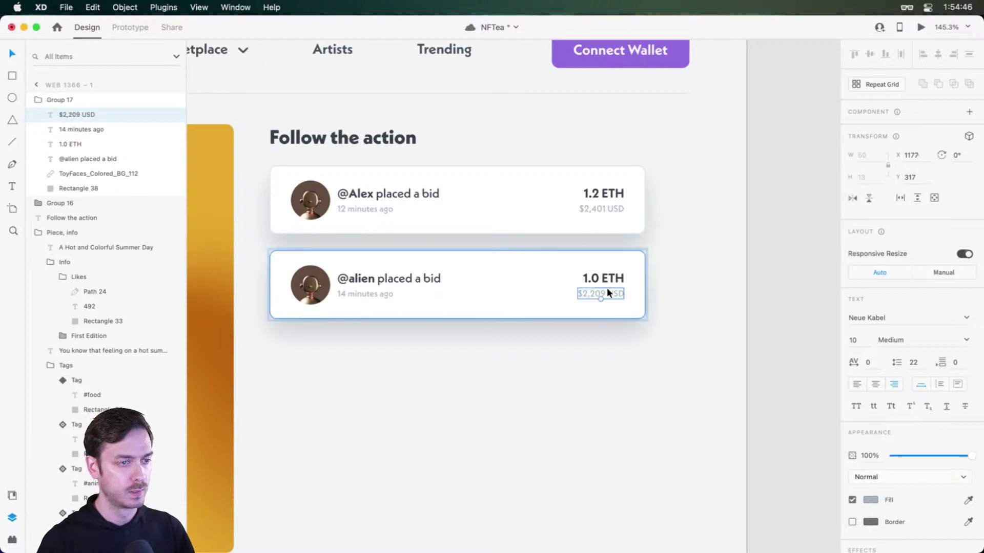
- From the Toy Faces library, place the yellow avatar in the second card's circle and the red avatar in the first card's
{"action": "key", "text": "super+shift+y"}
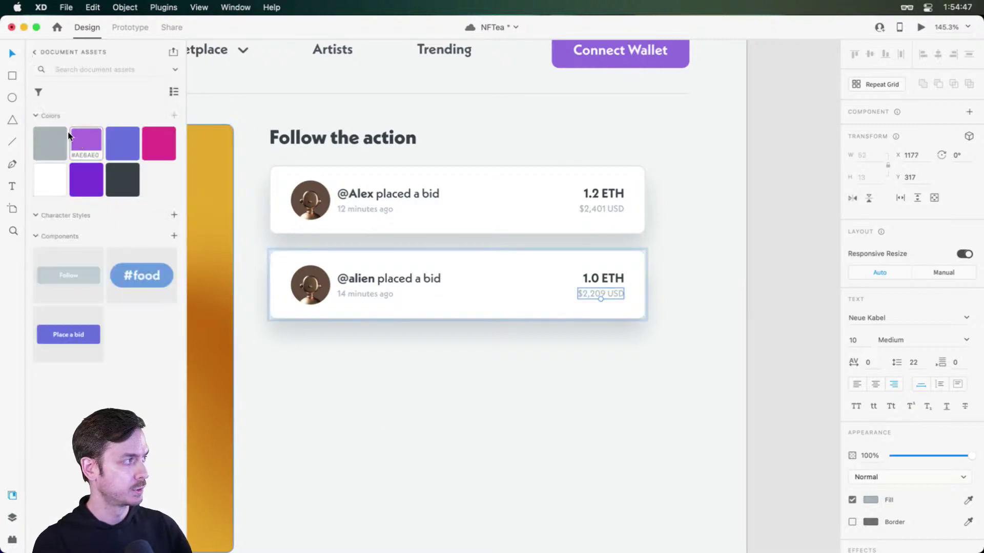
{"action": "left_click", "coordinate": [36, 55]}
{"action": "left_click", "coordinate": [72, 453]}
{"action": "left_click_drag", "start_coordinate": [114, 256], "coordinate": [250, 242]}
{"action": "left_click_drag", "start_coordinate": [144, 405], "coordinate": [310, 285]}
{"action": "left_click_drag", "start_coordinate": [160, 469], "coordinate": [308, 190]}
{"action": "left_click", "coordinate": [410, 256]}
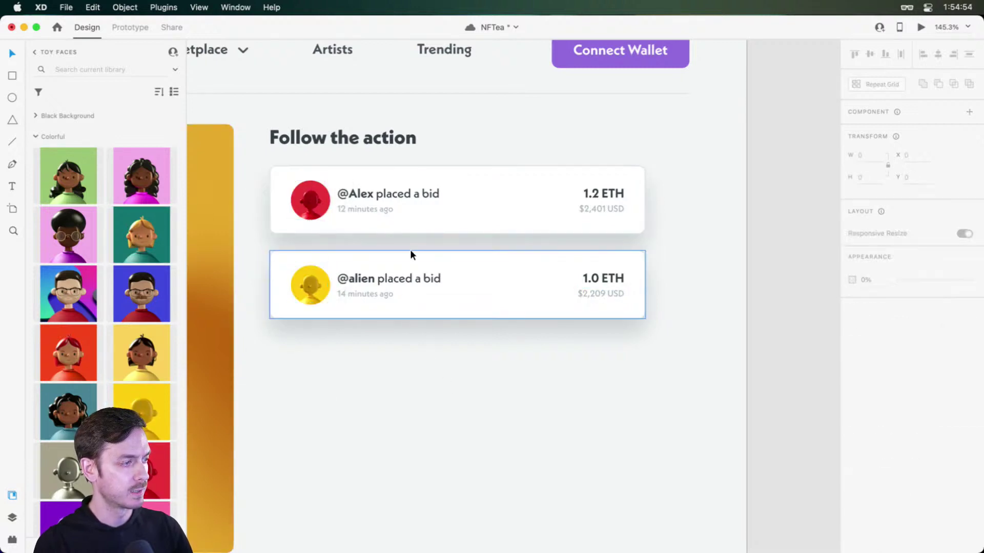
- Undo the last change made to the second bid card and delete that card
{"action": "scroll", "coordinate": [432, 327], "scroll_direction": "down", "scroll_amount": 3}
{"action": "left_click_drag", "start_coordinate": [434, 307], "coordinate": [441, 364]}
{"action": "key", "text": "super+z"}
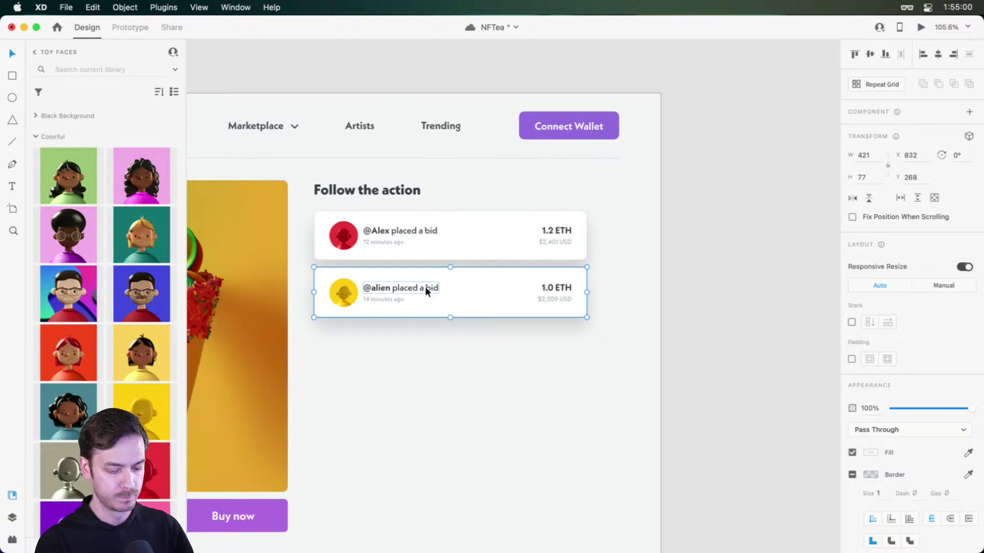
{"action": "key", "text": "Delete"}
- Turn the remaining bid card into a repeat grid and extend it downward to six cards
{"action": "left_click", "coordinate": [430, 230]}
{"action": "key", "text": "super+r"}
{"action": "left_click_drag", "start_coordinate": [450, 294], "coordinate": [454, 437]}
{"action": "left_click_drag", "start_coordinate": [446, 358], "coordinate": [457, 205]}
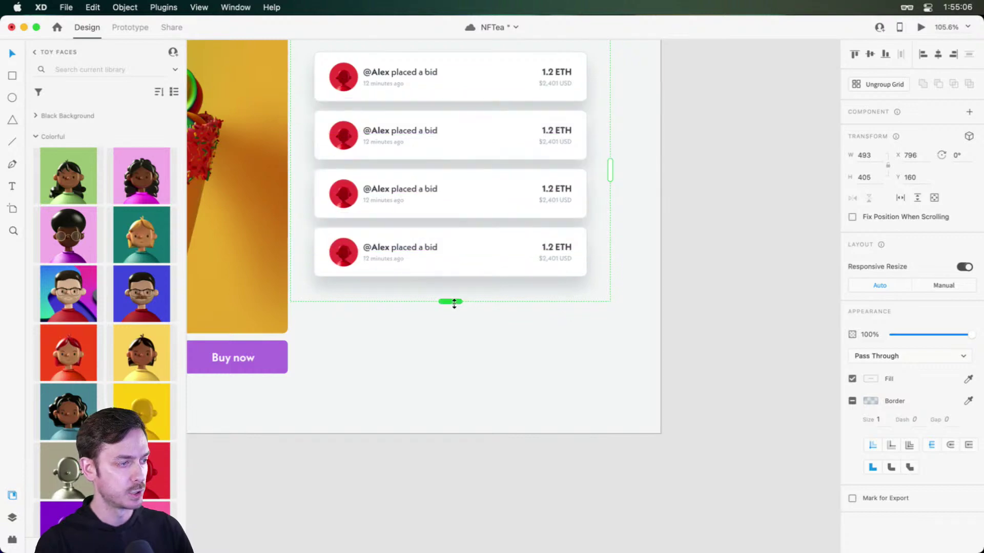
{"action": "left_click_drag", "start_coordinate": [450, 301], "coordinate": [450, 392]}
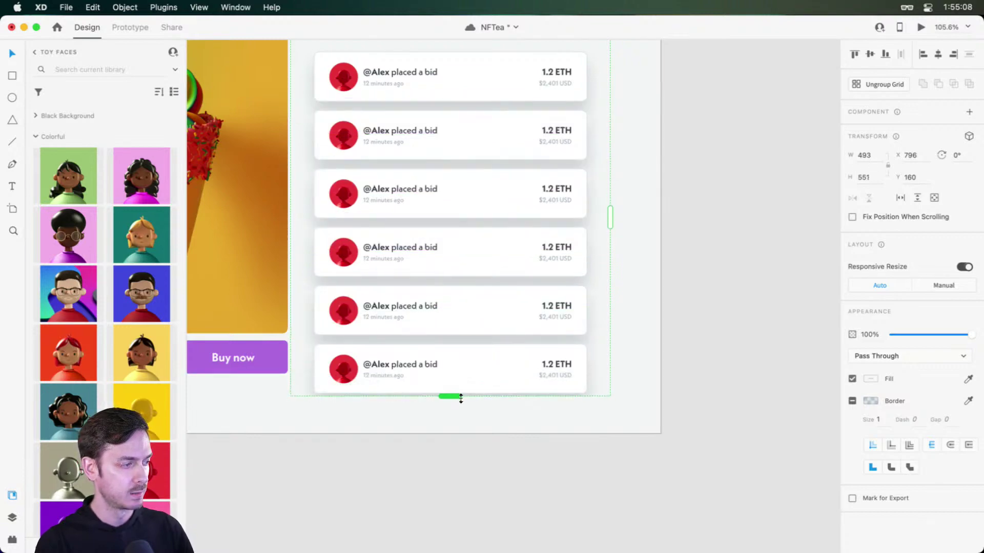
- Tighten the vertical gap between the repeated cards and extend the grid to a height of 559
{"action": "left_click_drag", "start_coordinate": [437, 347], "coordinate": [437, 330]}
{"action": "left_click_drag", "start_coordinate": [439, 316], "coordinate": [440, 322]}
{"action": "left_click_drag", "start_coordinate": [446, 372], "coordinate": [447, 403]}
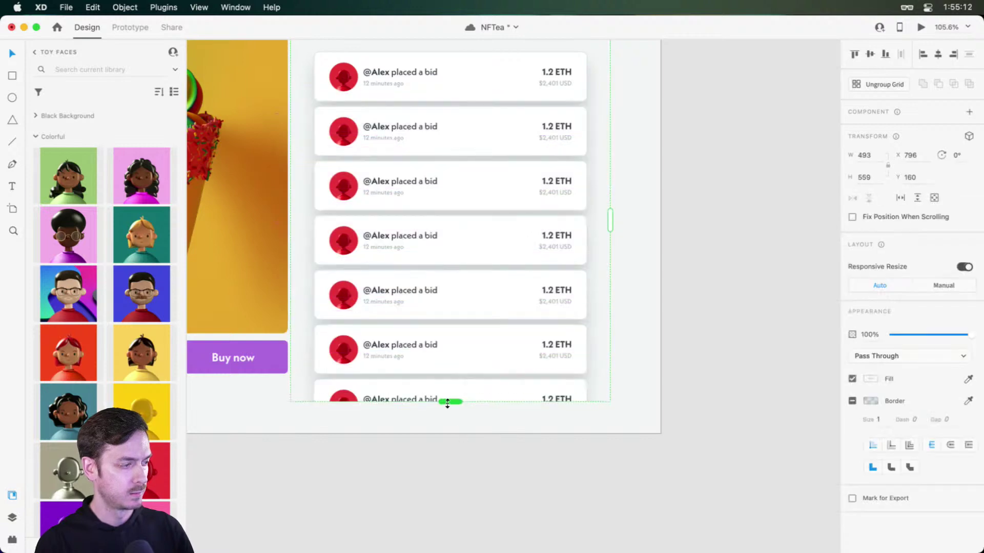